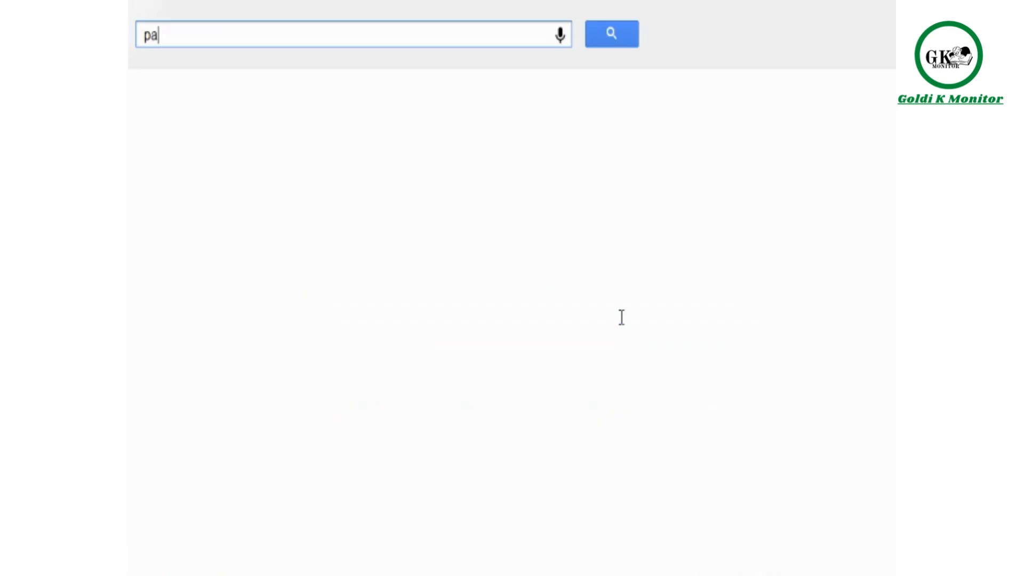
# Find the Paint.NET website with a web search for "paint net" and open its download page.
pyautogui.press('Return')
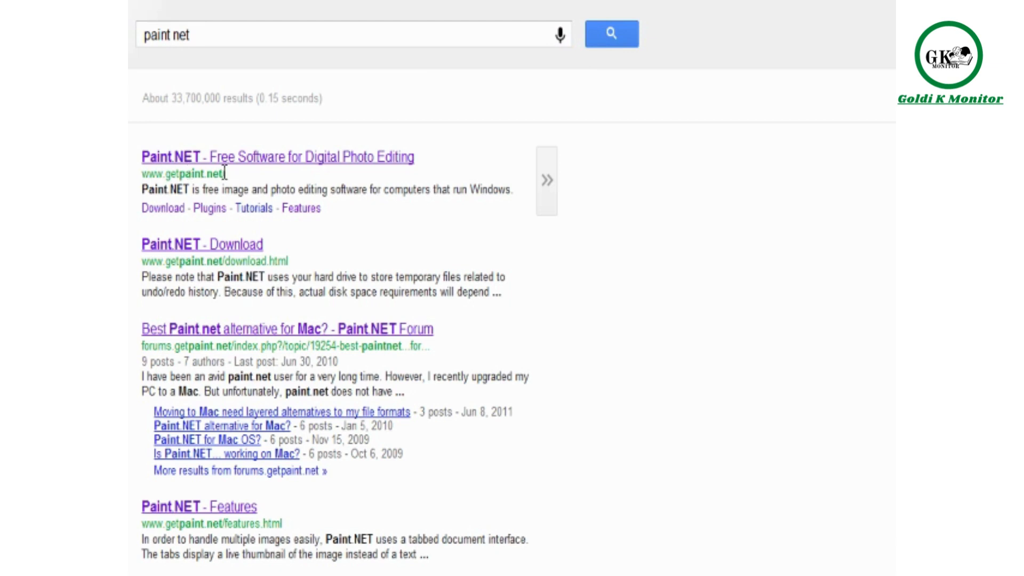
pyautogui.click(272, 158)
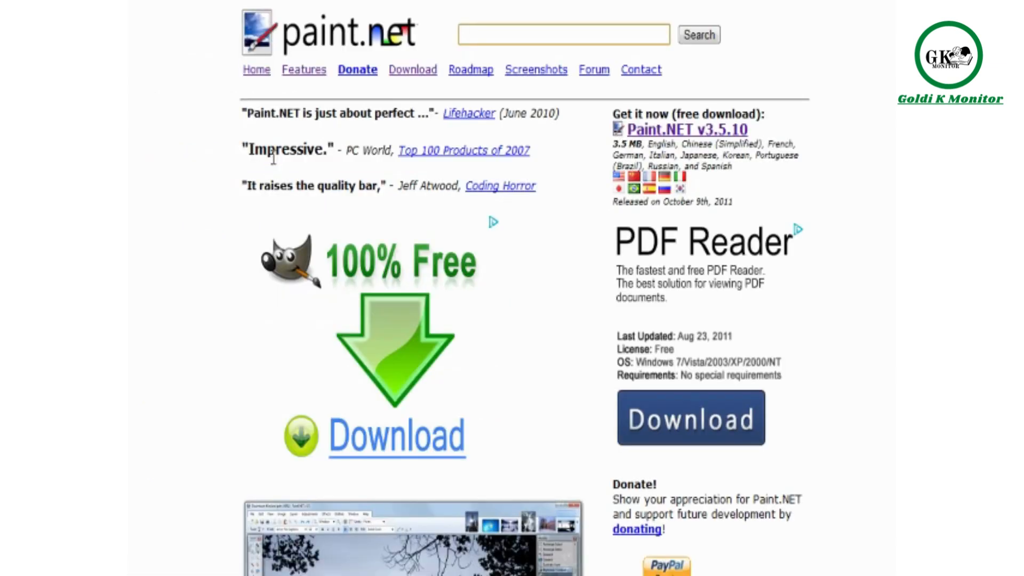
pyautogui.click(403, 75)
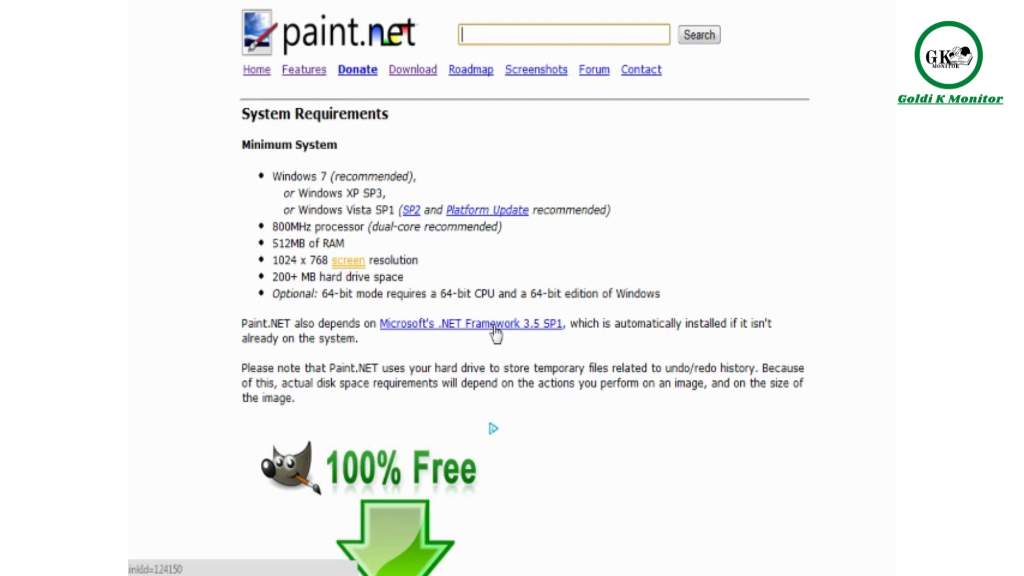
# Review Paint.NET's minimum system requirements, including the optional 64-bit mode and the .NET Framework dependency.
pyautogui.click(641, 331)
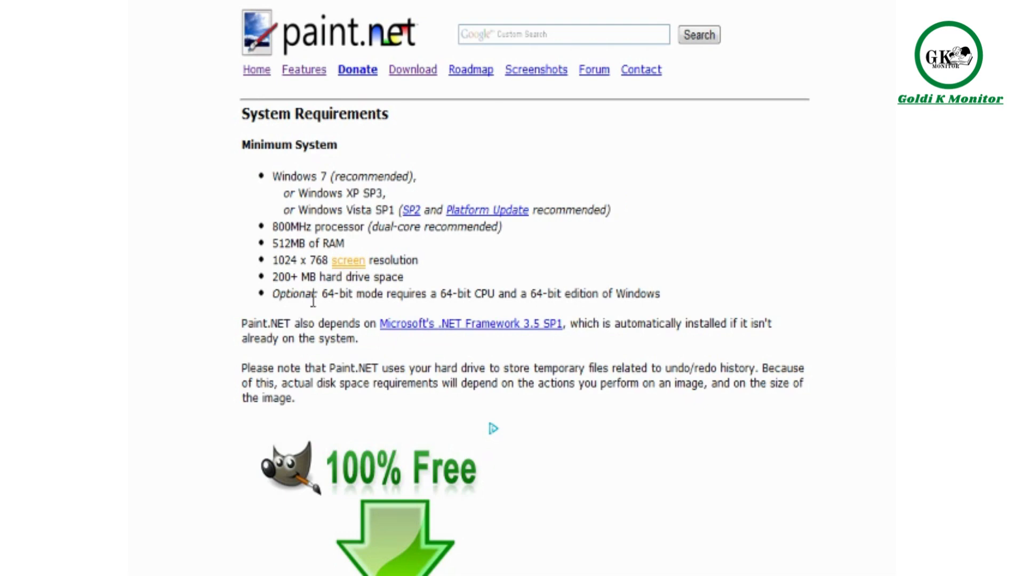
pyautogui.moveTo(673, 308); pyautogui.dragTo(531, 294)
pyautogui.click(532, 293)
pyautogui.scroll(-10, 594, 325)
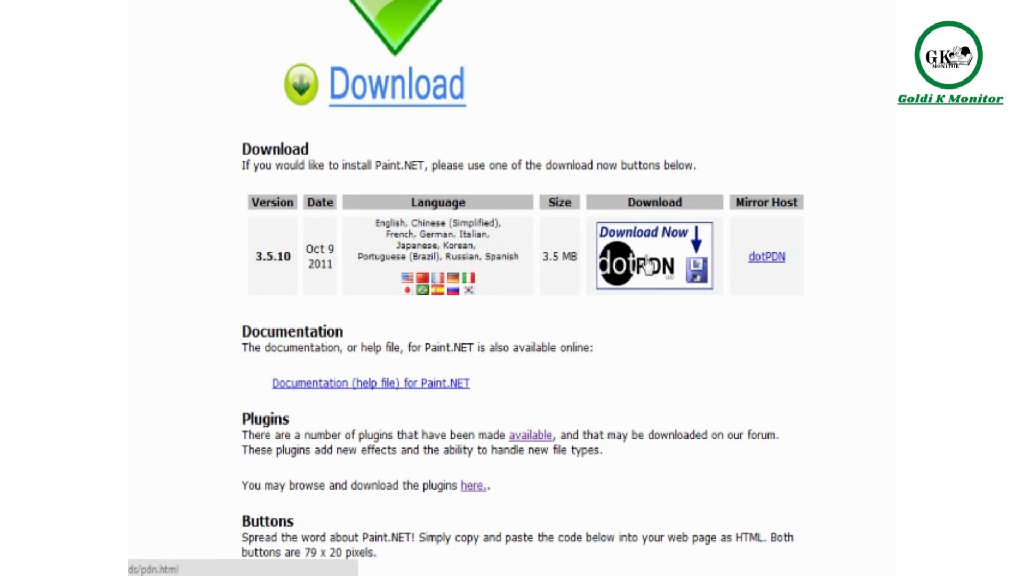
# Open the dotPDN download for Paint.NET 3.5.10 and check the installer in the Paint.NET.3.5.10.Install folder.
pyautogui.click(648, 267)
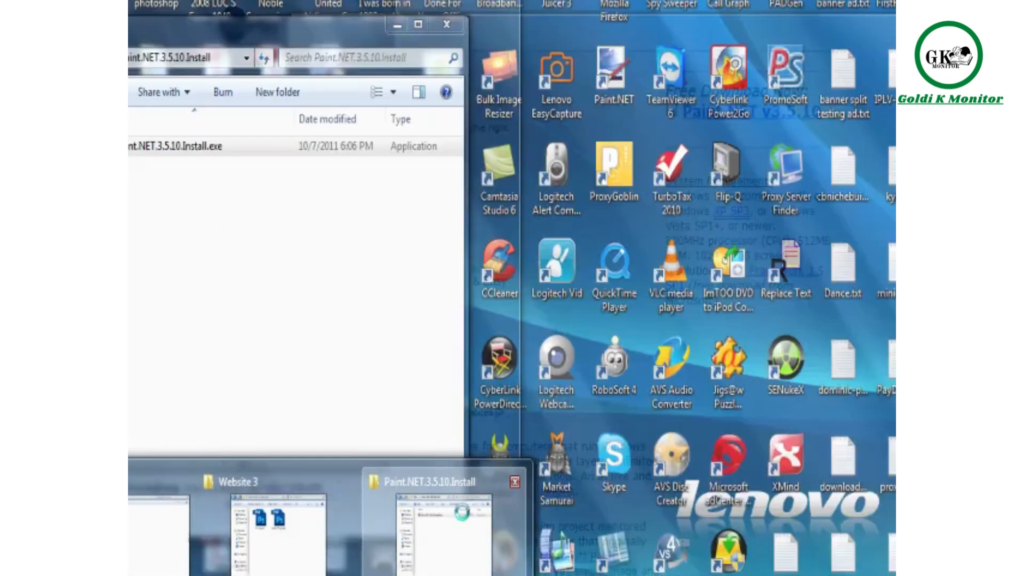
pyautogui.click(461, 512)
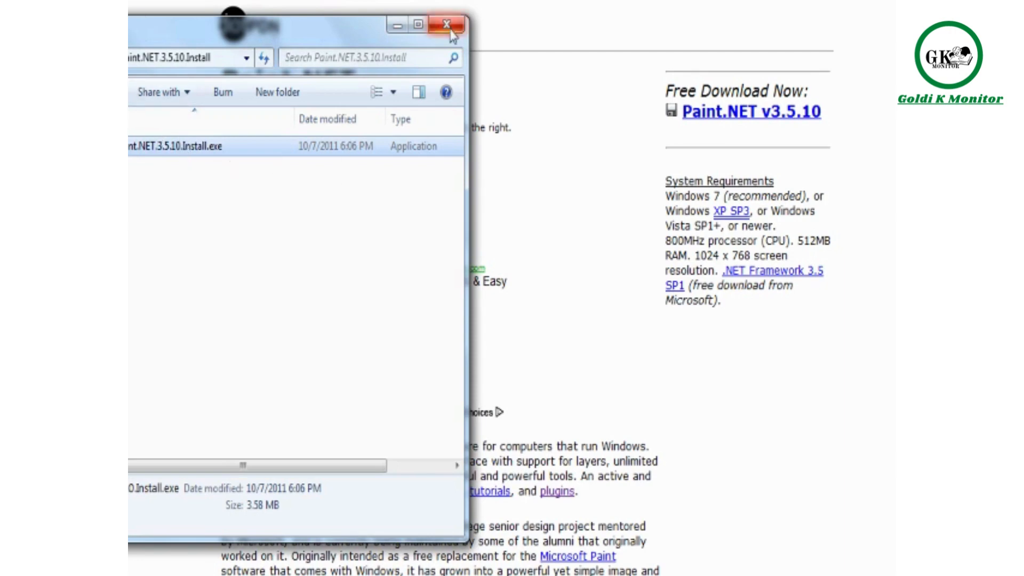
pyautogui.click(656, 383)
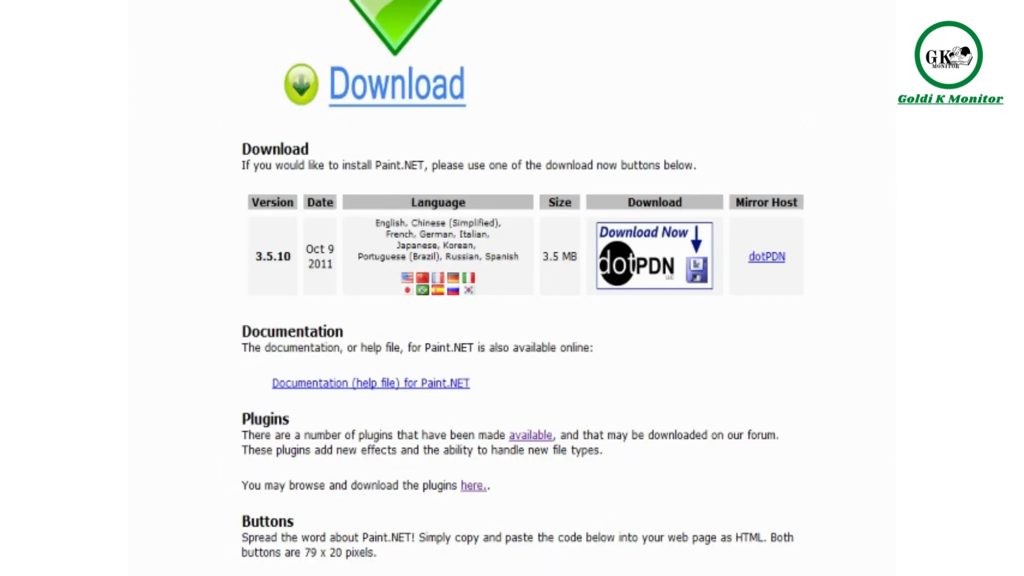
# Examine Microsoft's download page for .NET Framework 3.5 Service Pack 1.
pyautogui.scroll(10, 800, 160)
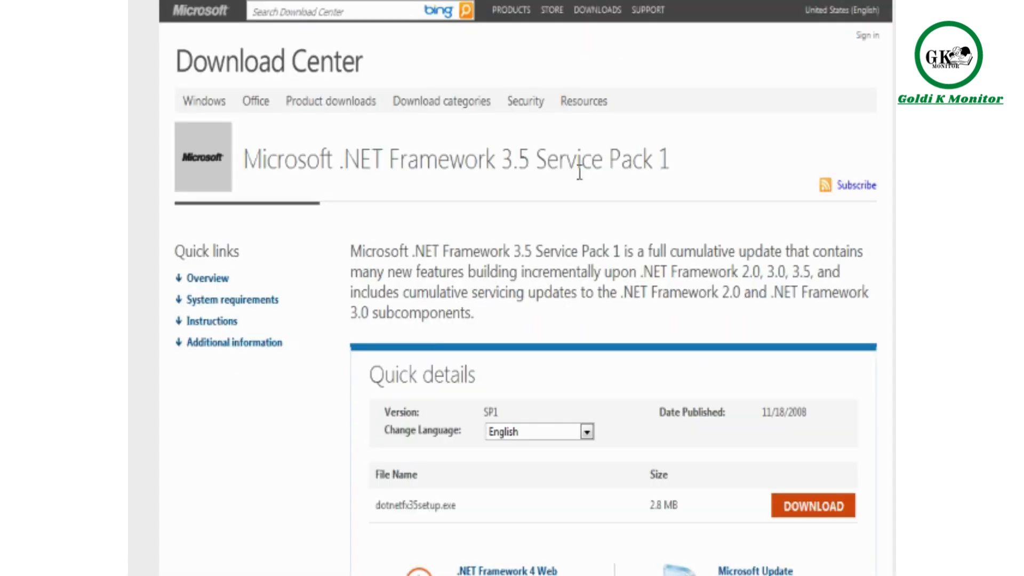
pyautogui.scroll(-3, 632, 277)
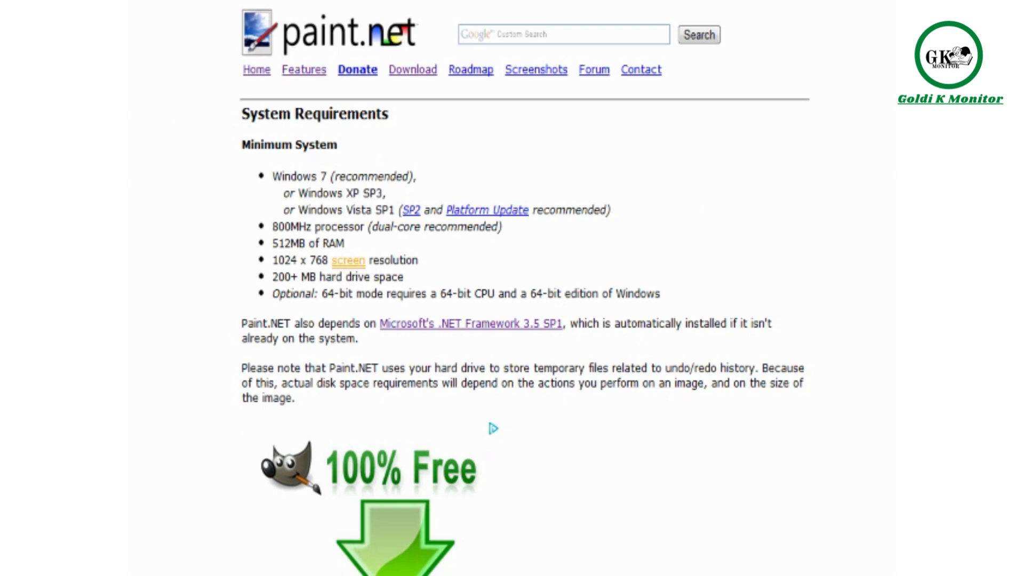
# Search Windows for "turn" to locate the setting that turns Windows features on or off, and dismiss the search.
pyautogui.press('super')
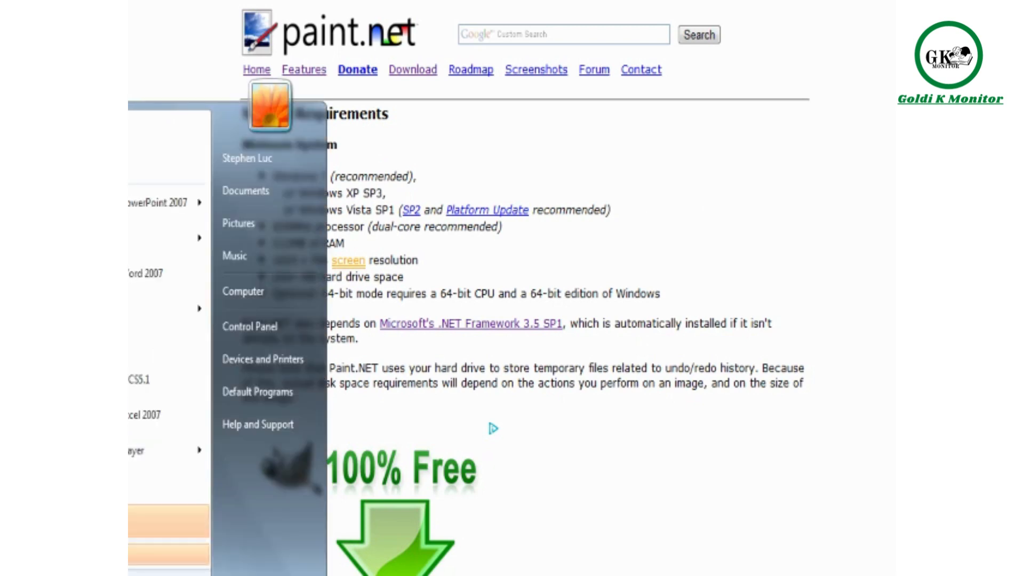
pyautogui.write('turn')
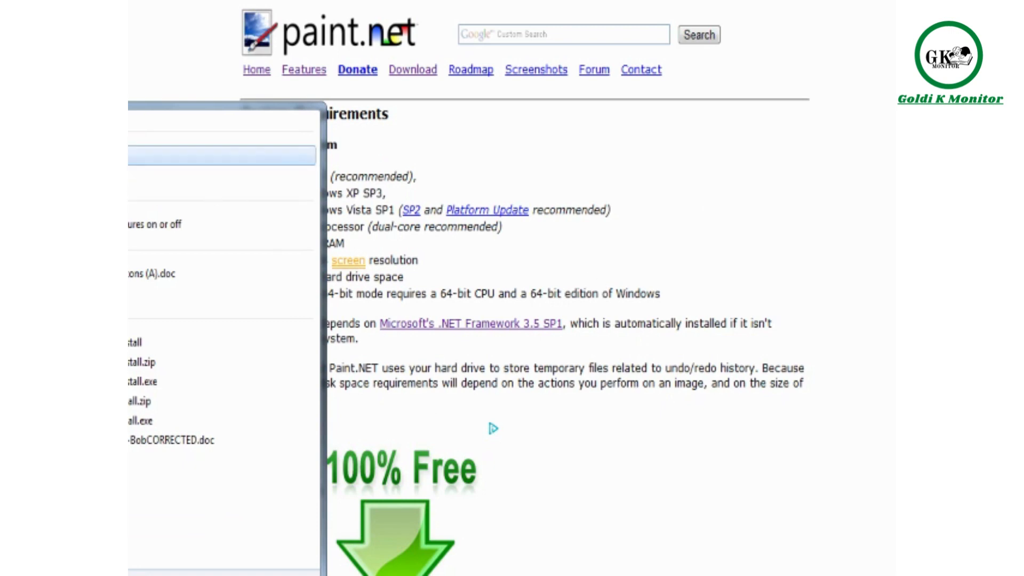
pyautogui.click(644, 444)
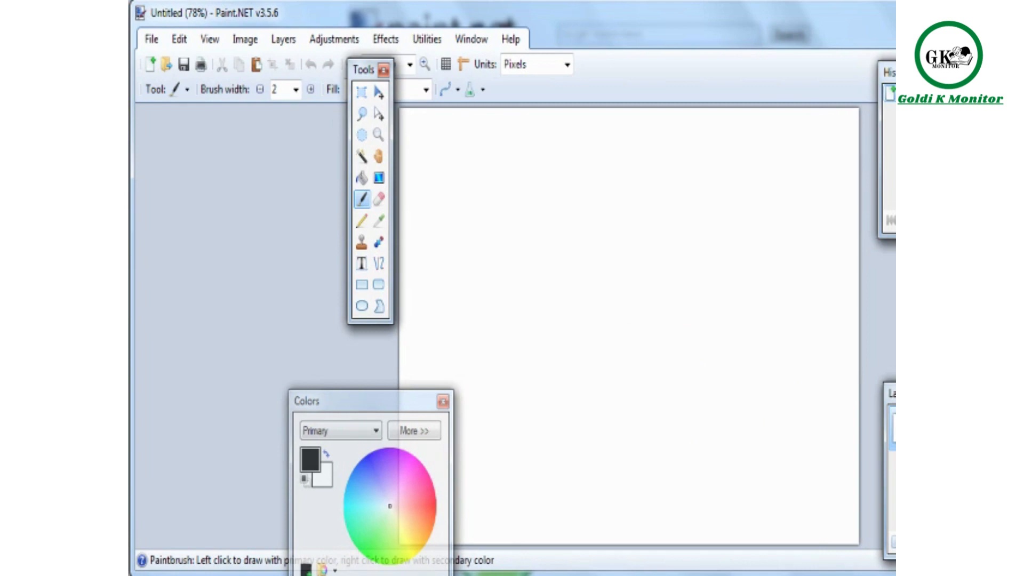
# In Paint.NET, arrange the floating Tools and Colors windows in the empty area beside the canvas so they do not overlap.
pyautogui.moveTo(564, 21); pyautogui.dragTo(568, 22)
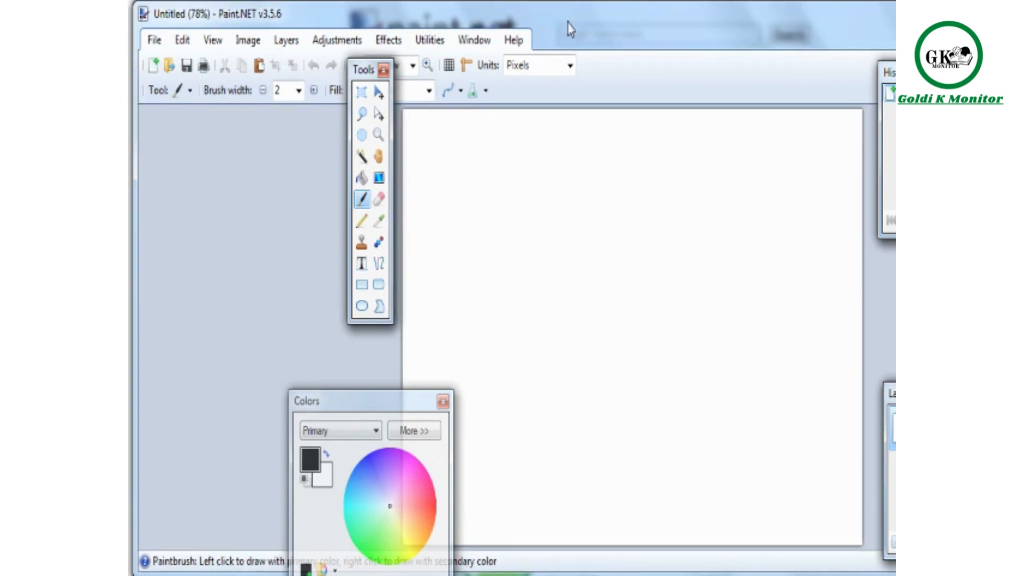
pyautogui.moveTo(367, 70); pyautogui.dragTo(234, 130)
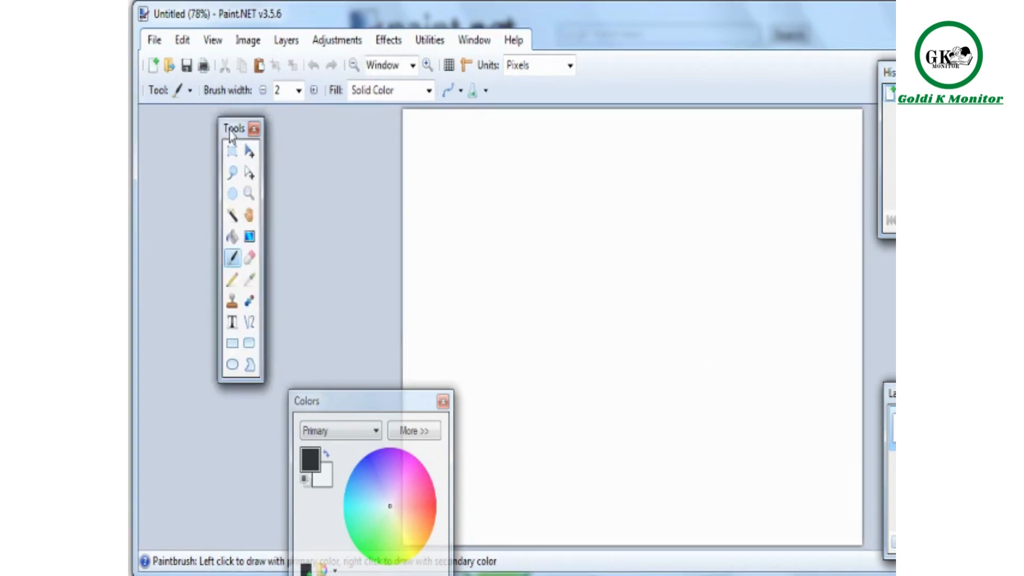
pyautogui.moveTo(377, 401); pyautogui.dragTo(230, 380)
pyautogui.moveTo(228, 131); pyautogui.dragTo(337, 143)
pyautogui.moveTo(260, 397); pyautogui.dragTo(262, 357)
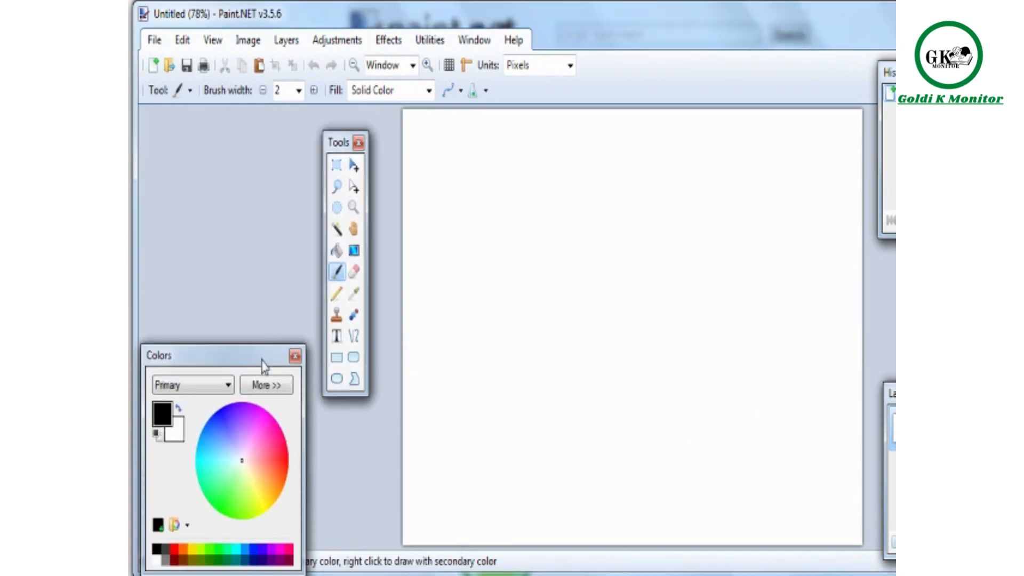
pyautogui.moveTo(349, 143); pyautogui.dragTo(352, 151)
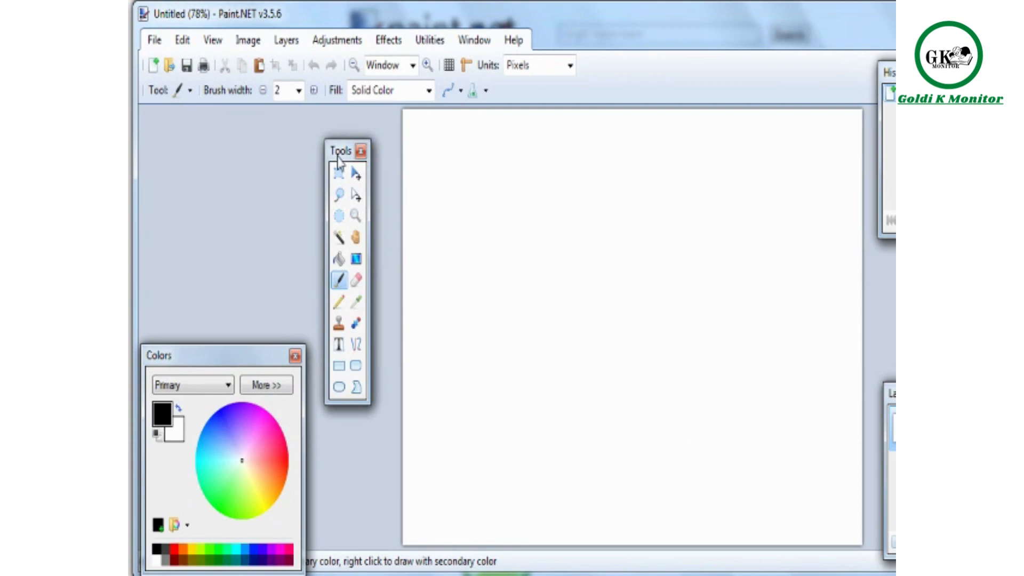
pyautogui.moveTo(338, 160); pyautogui.dragTo(339, 161)
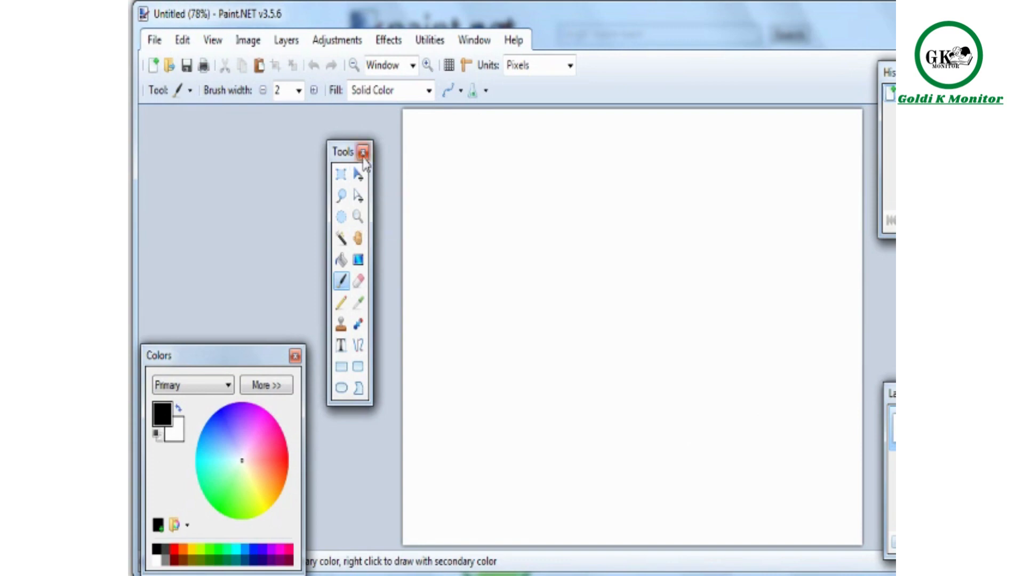
pyautogui.moveTo(352, 156); pyautogui.dragTo(189, 141)
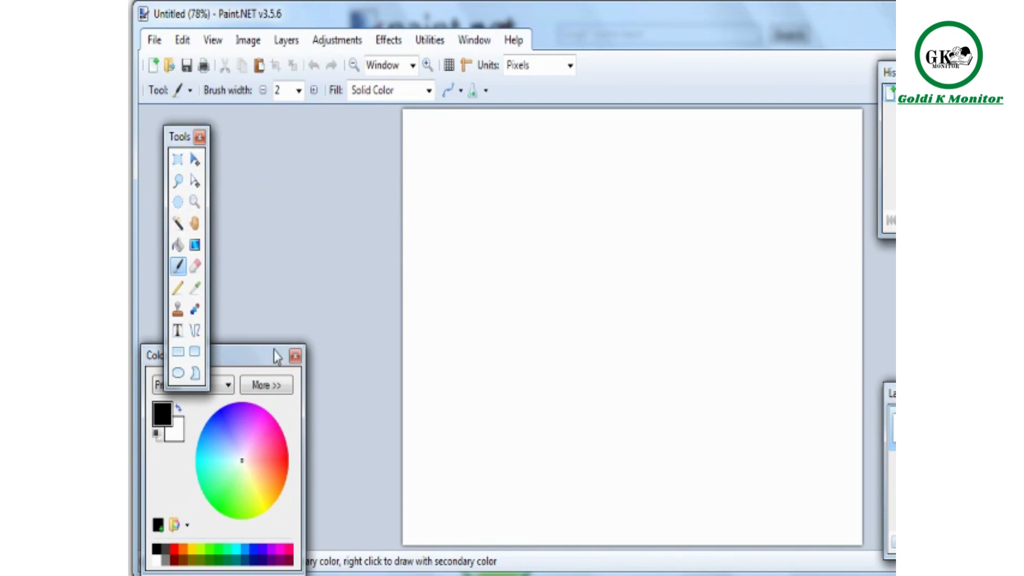
pyautogui.moveTo(273, 364); pyautogui.dragTo(348, 334)
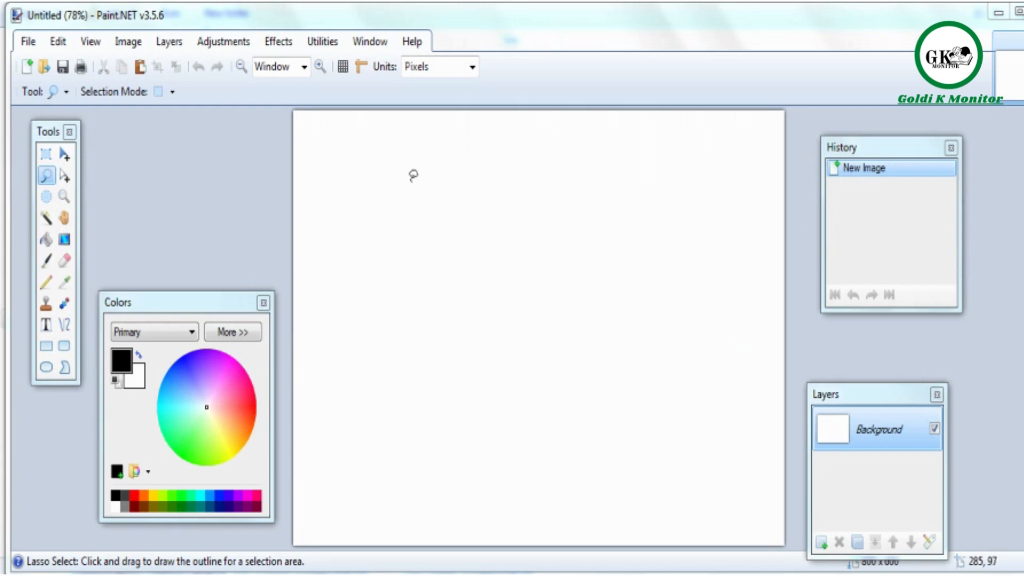
# Look over the file commands and show the rulers around the canvas.
pyautogui.click(27, 42)
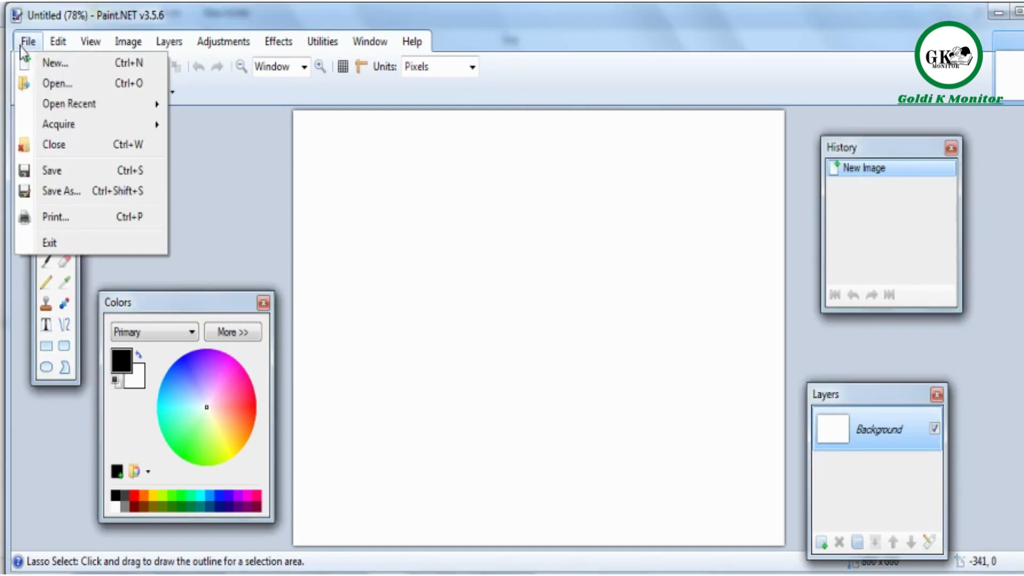
pyautogui.moveTo(92, 105)
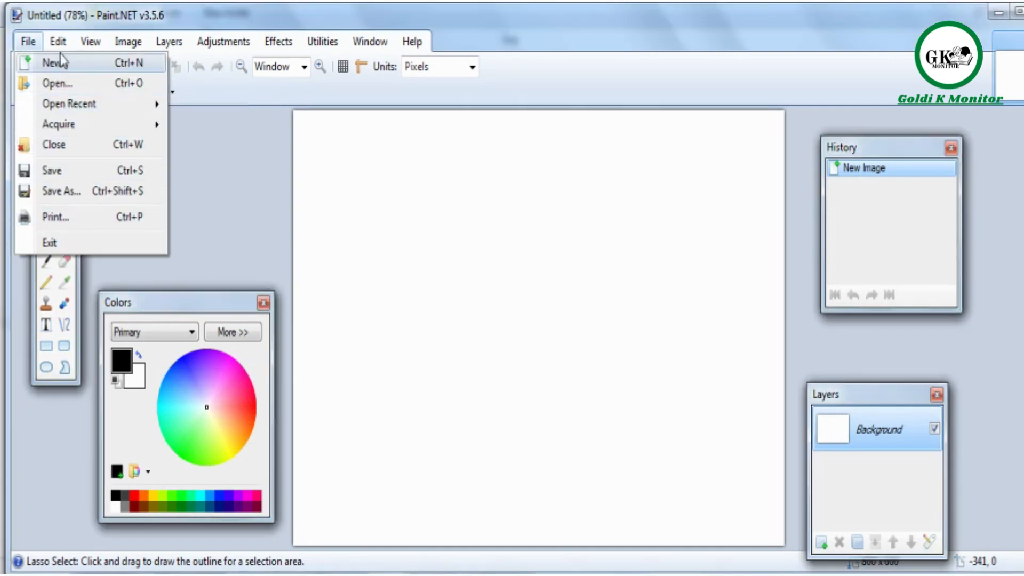
pyautogui.moveTo(61, 49)
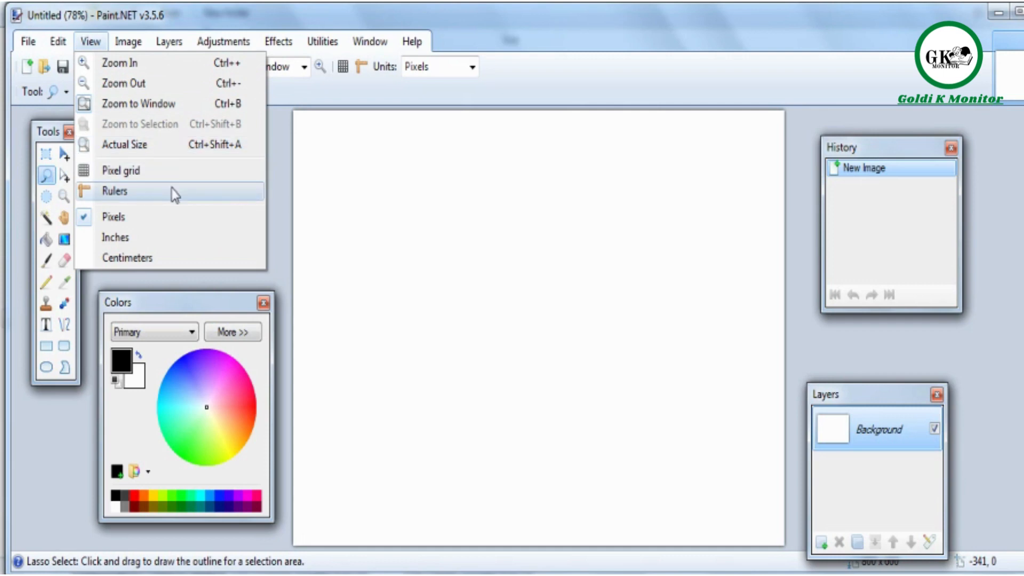
pyautogui.click(111, 199)
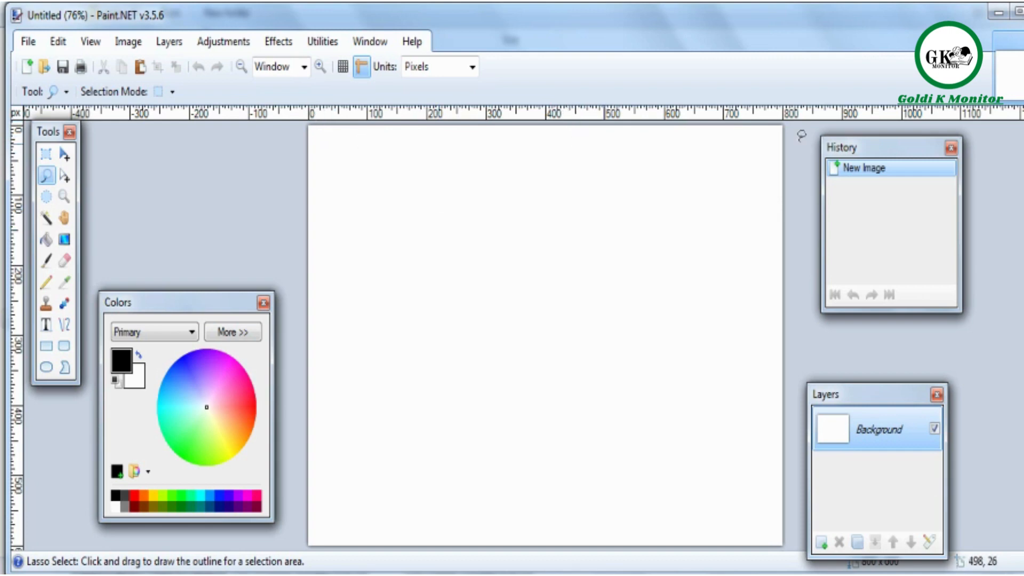
pyautogui.click(92, 42)
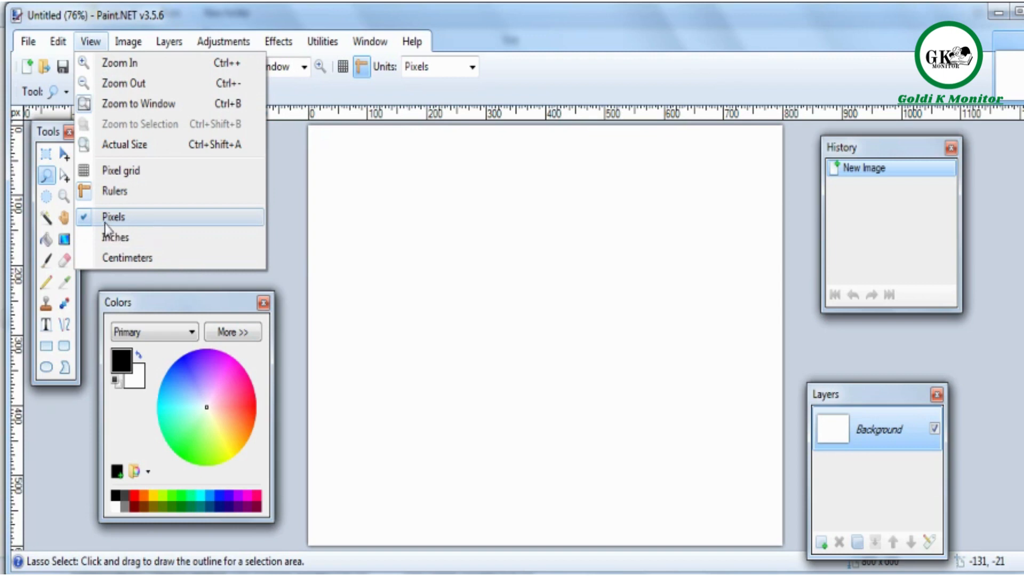
pyautogui.moveTo(133, 48)
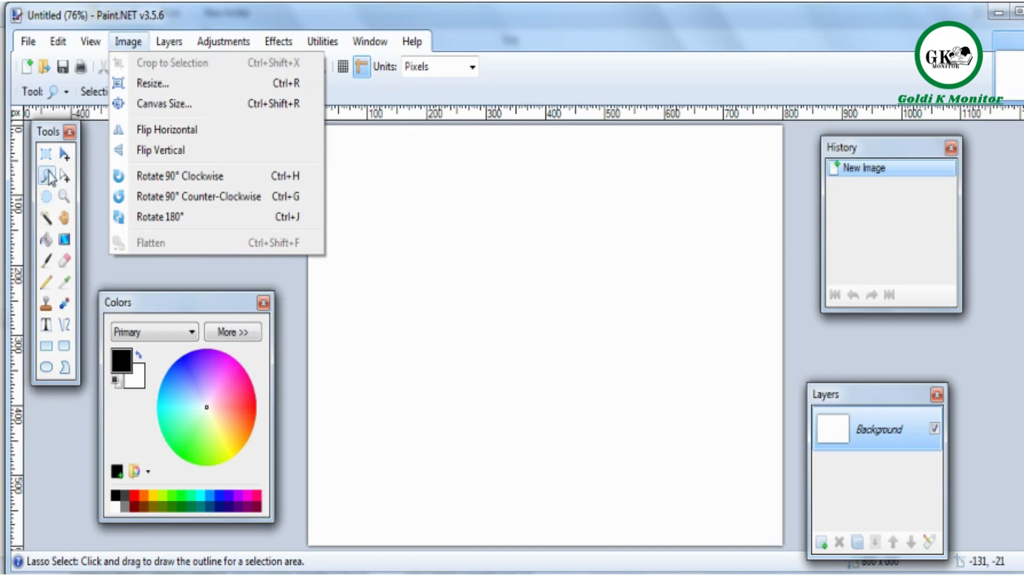
# Fill the whole canvas with the black primary color using the Paint Bucket.
pyautogui.click(46, 240)
pyautogui.click(339, 233)
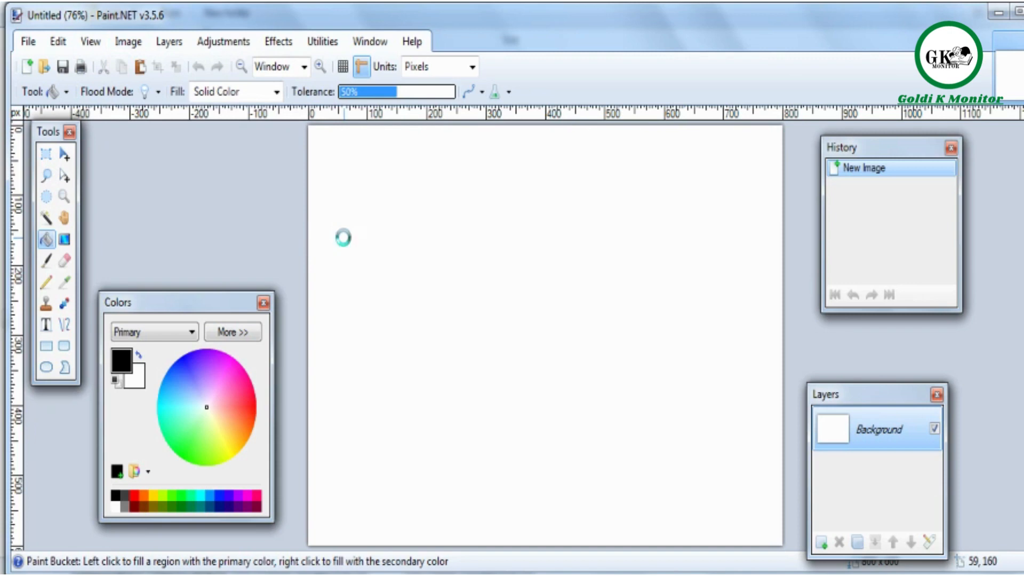
pyautogui.click(97, 40)
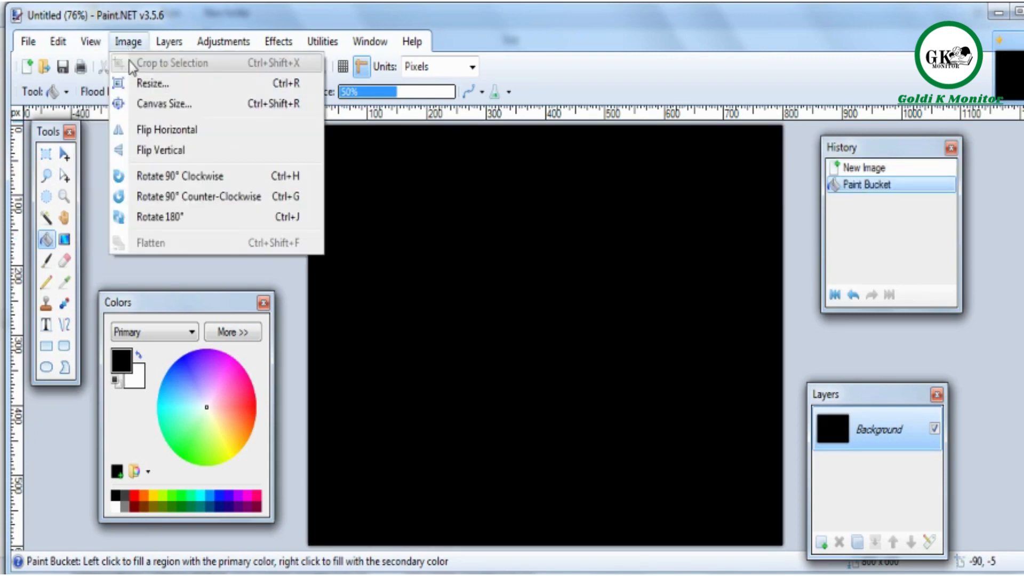
pyautogui.click(396, 167)
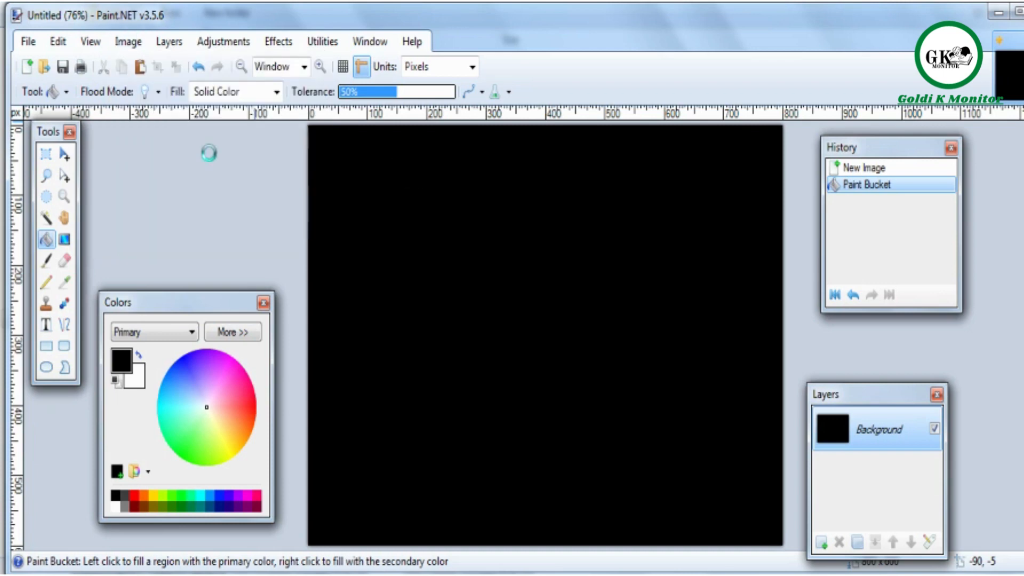
# Select a rectangle of about 165 x 123 pixels in the upper-left part of the canvas and crop the image to it.
pyautogui.click(44, 158)
pyautogui.moveTo(411, 174); pyautogui.dragTo(510, 261)
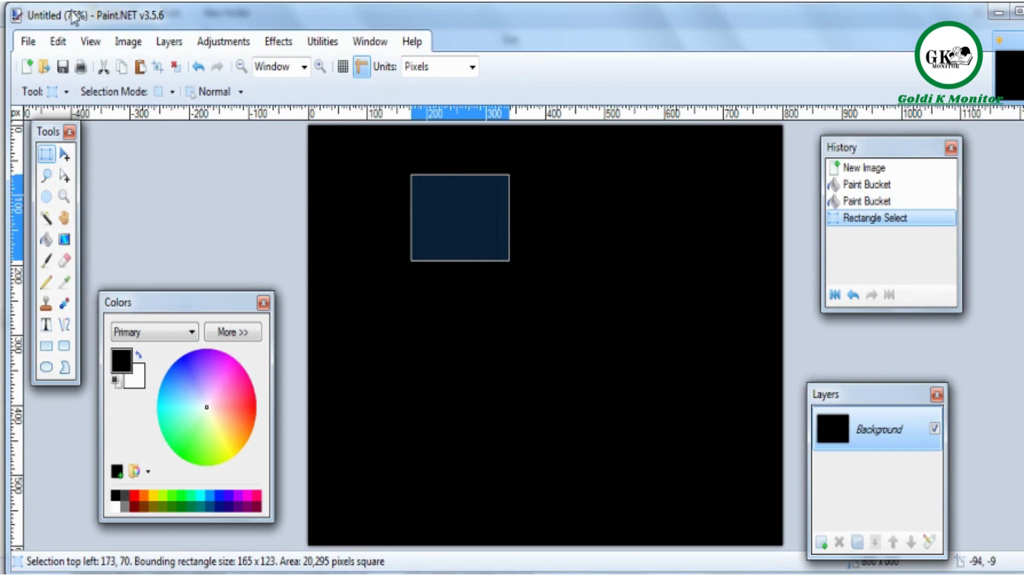
pyautogui.click(88, 43)
pyautogui.moveTo(112, 51)
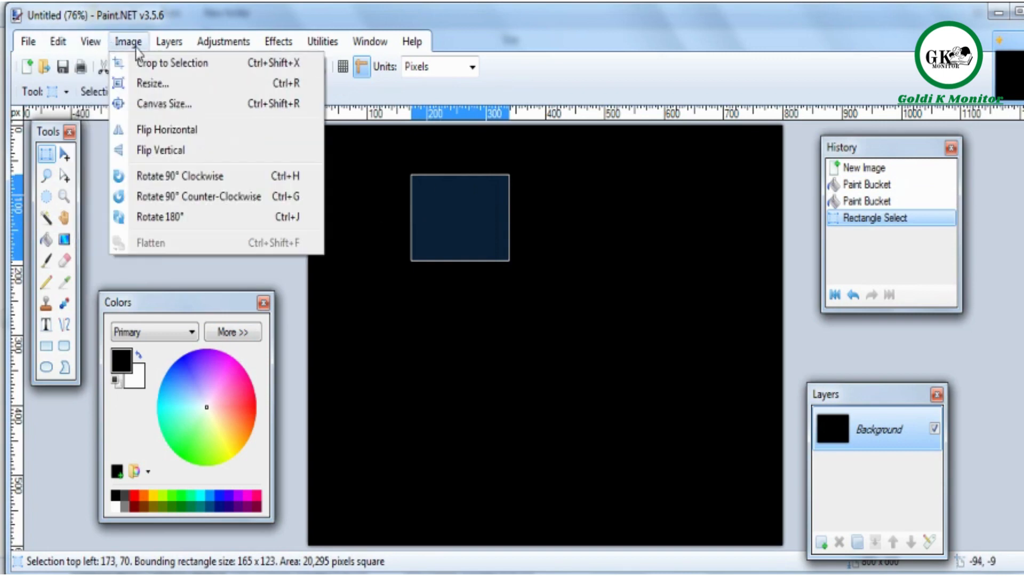
pyautogui.click(135, 69)
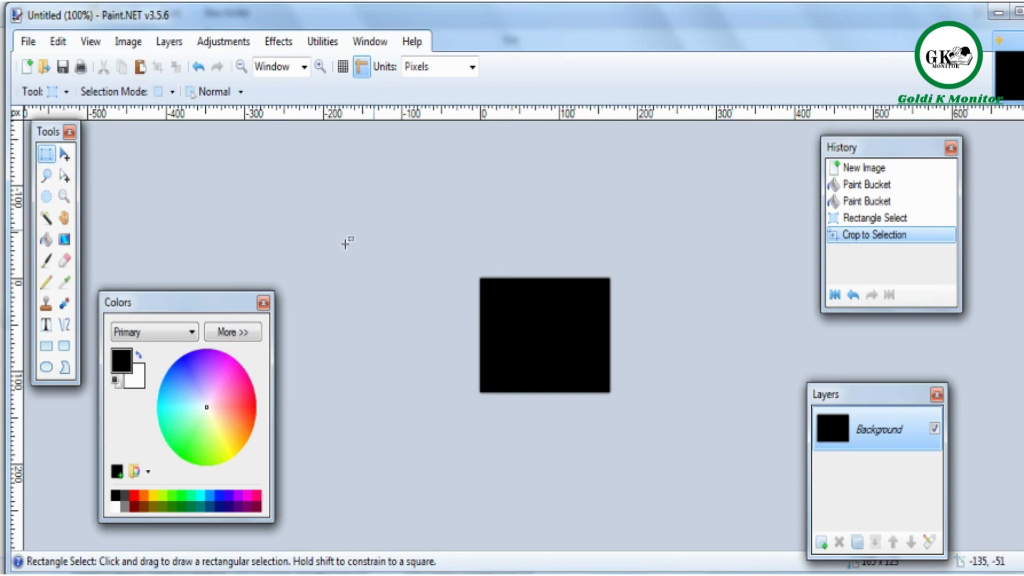
# Undo the crop and clear the rectangular selection.
pyautogui.moveTo(51, 136); pyautogui.dragTo(45, 174)
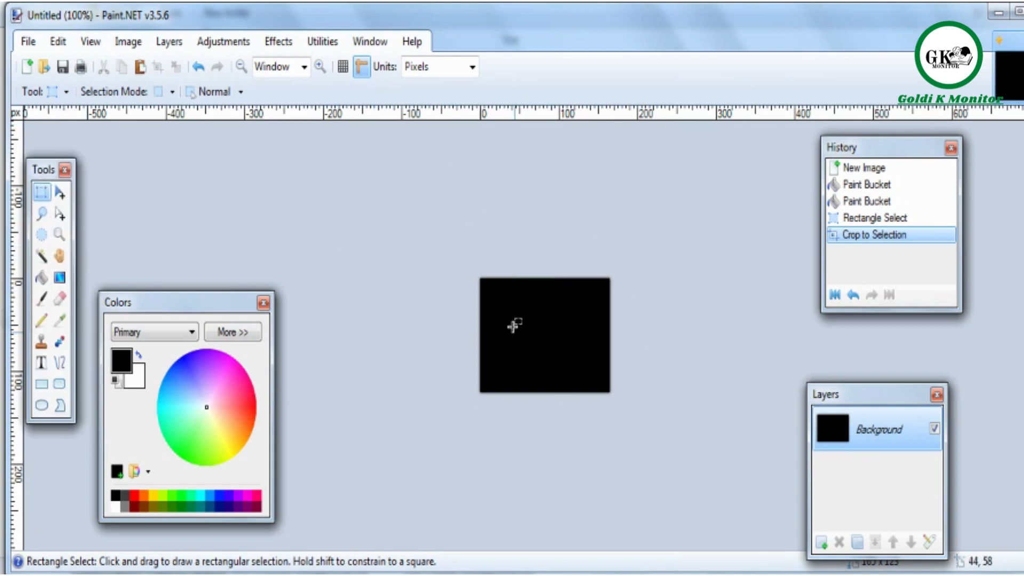
pyautogui.hotkey('ctrl', 'z')
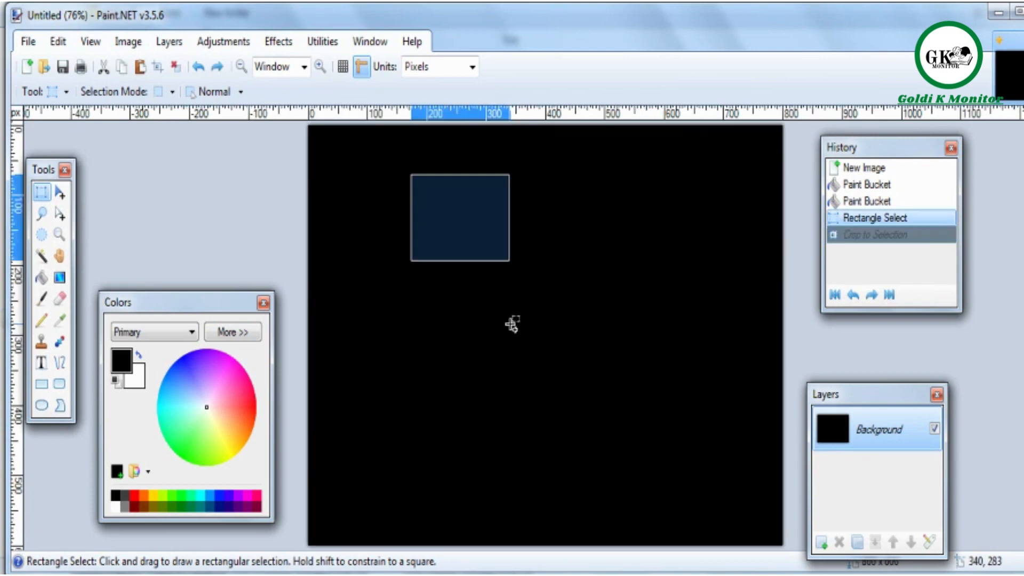
pyautogui.click(333, 162)
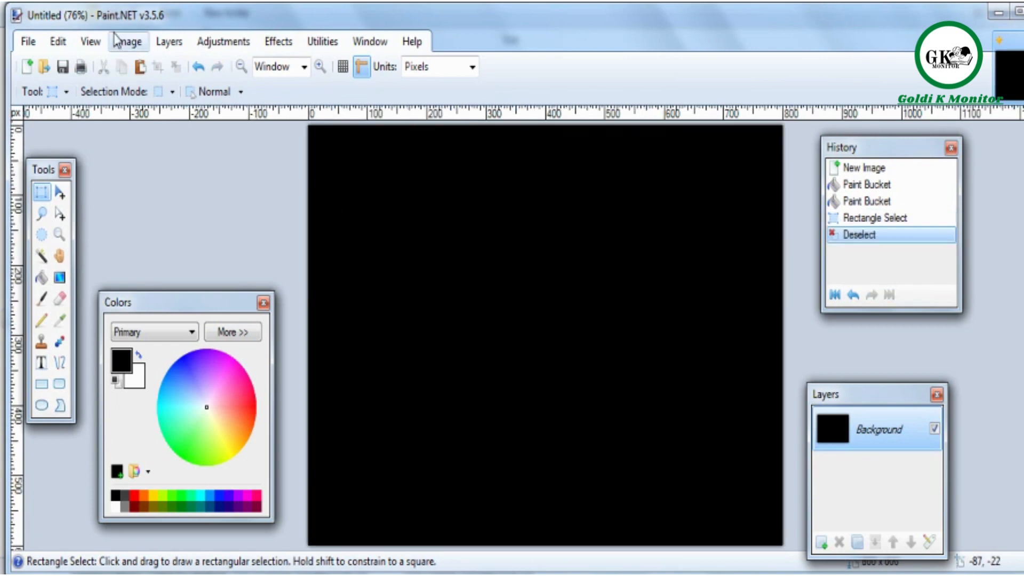
# Look over the image commands and undo all changes, including both Paint Bucket fills, back to the blank white canvas.
pyautogui.click(128, 41)
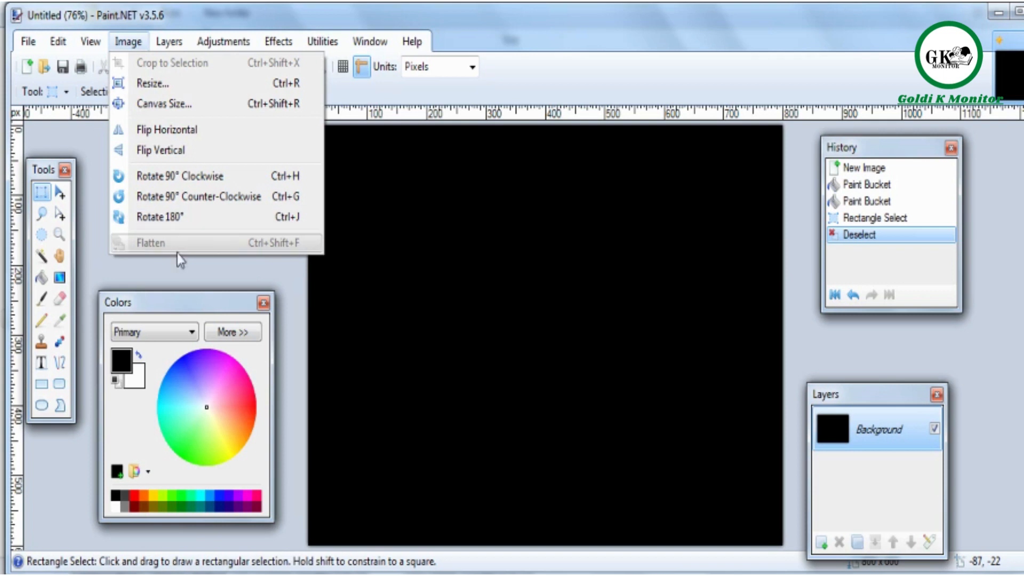
pyautogui.click(383, 202)
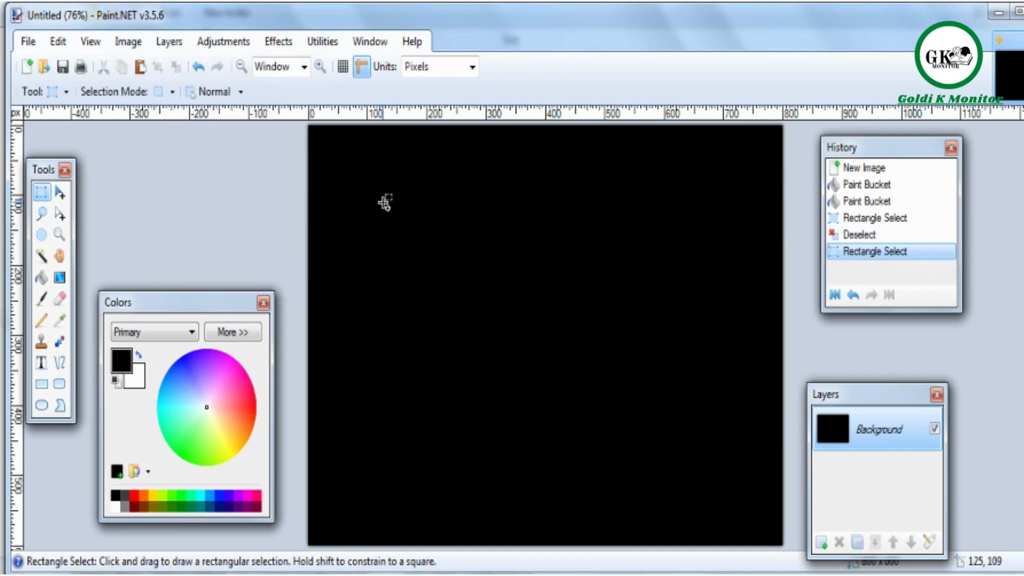
pyautogui.hotkey('ctrl', 'z')
pyautogui.hotkey('ctrl', 'z')
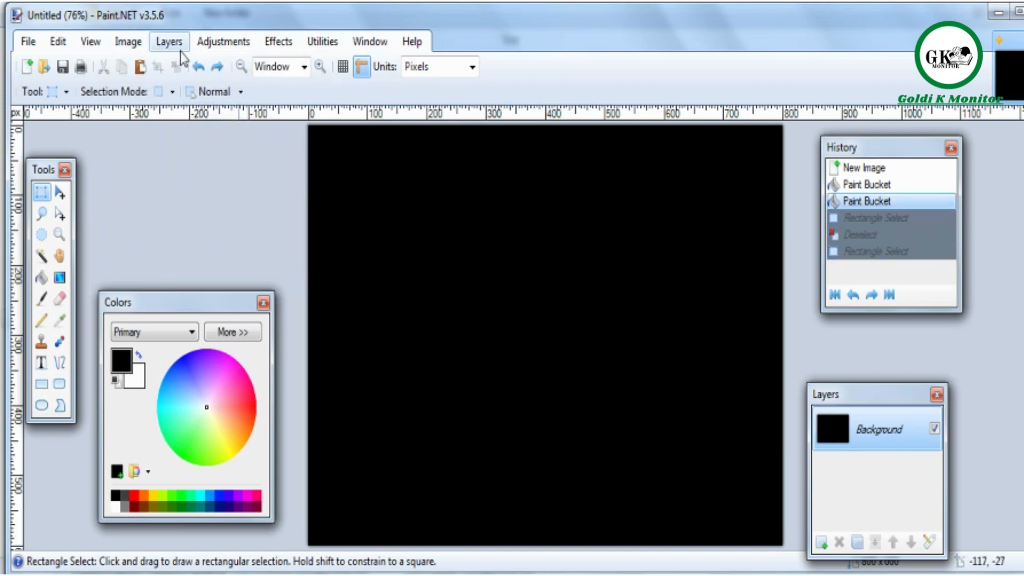
pyautogui.hotkey('ctrl', 'z')
pyautogui.hotkey('ctrl', 'z')
# Examine the available commands for the image, for layers and for color adjustments.
pyautogui.click(177, 48)
pyautogui.moveTo(133, 46)
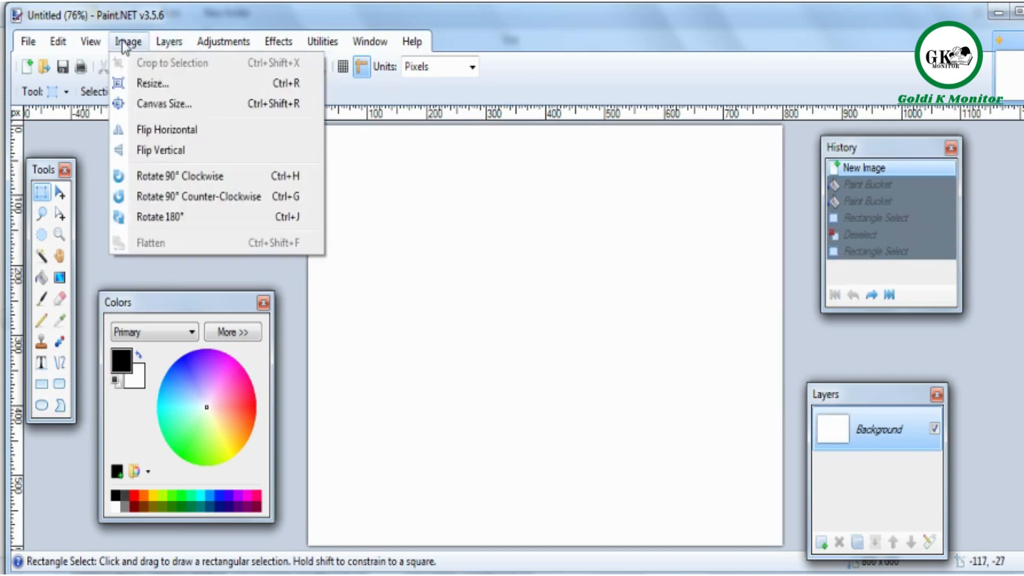
pyautogui.moveTo(180, 44)
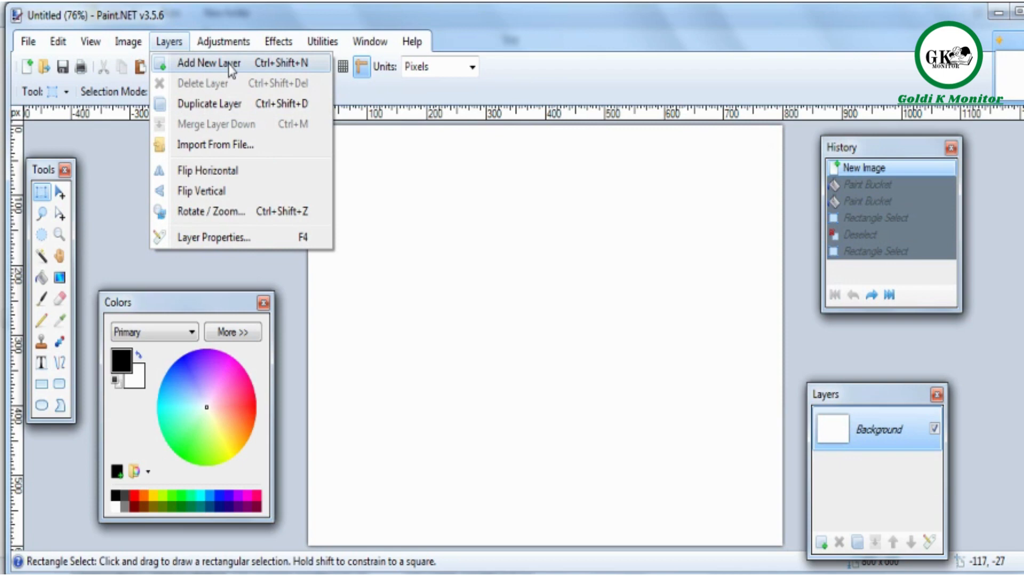
pyautogui.moveTo(215, 47)
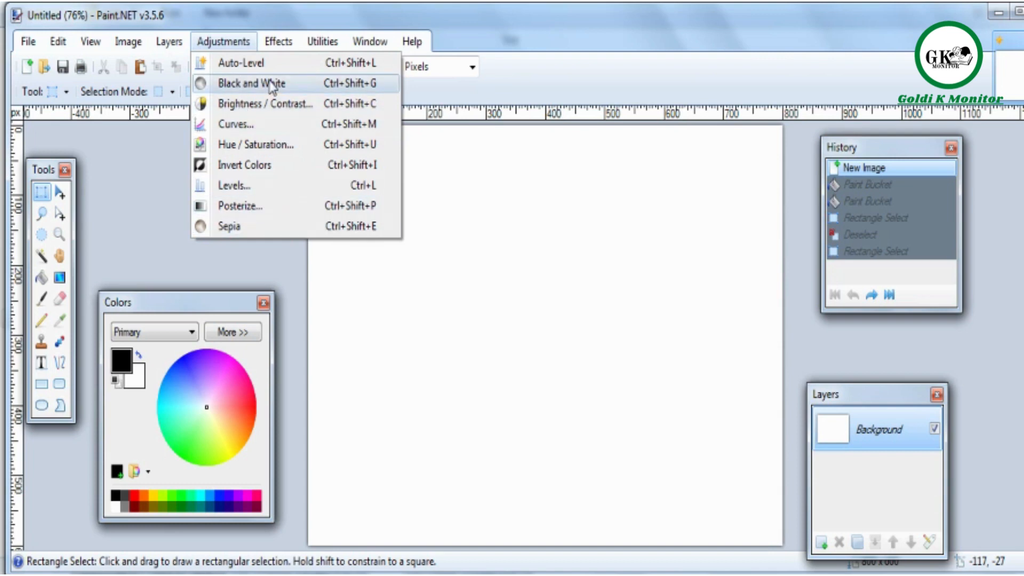
# Examine the effect categories, including Artistic, Blurs, Render and Stylize, and the utilities and window commands.
pyautogui.moveTo(277, 42)
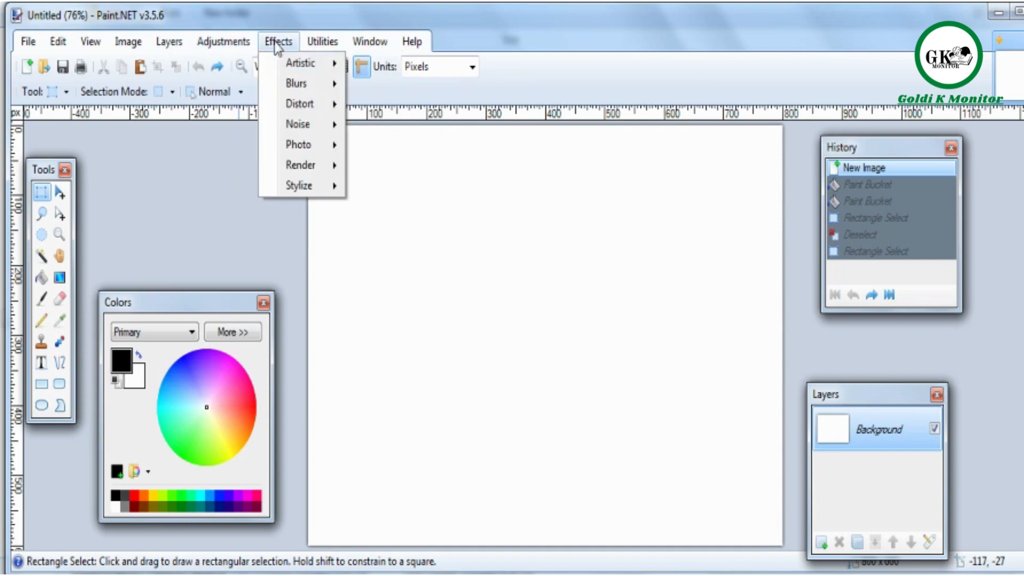
pyautogui.moveTo(280, 65)
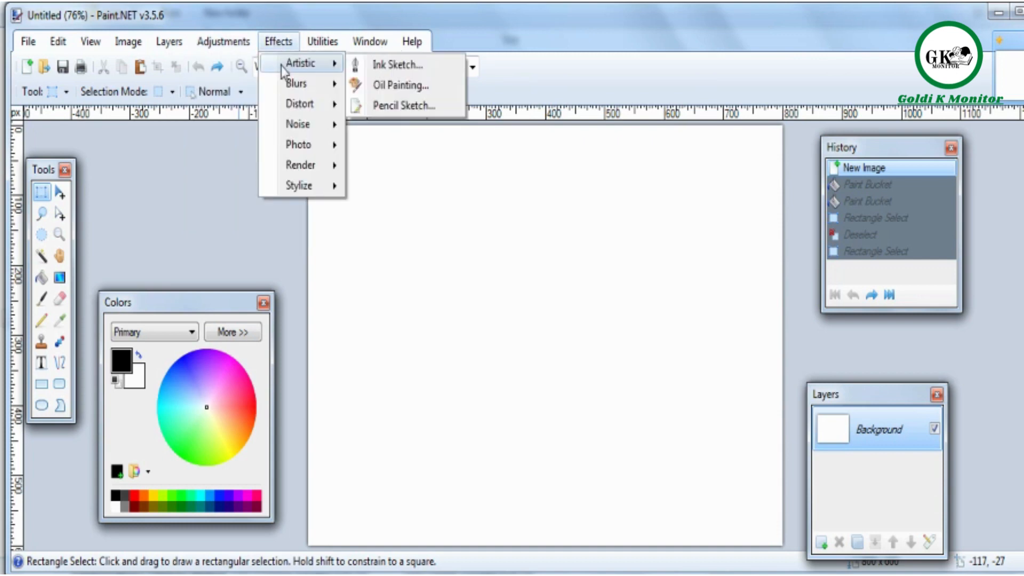
pyautogui.moveTo(283, 105)
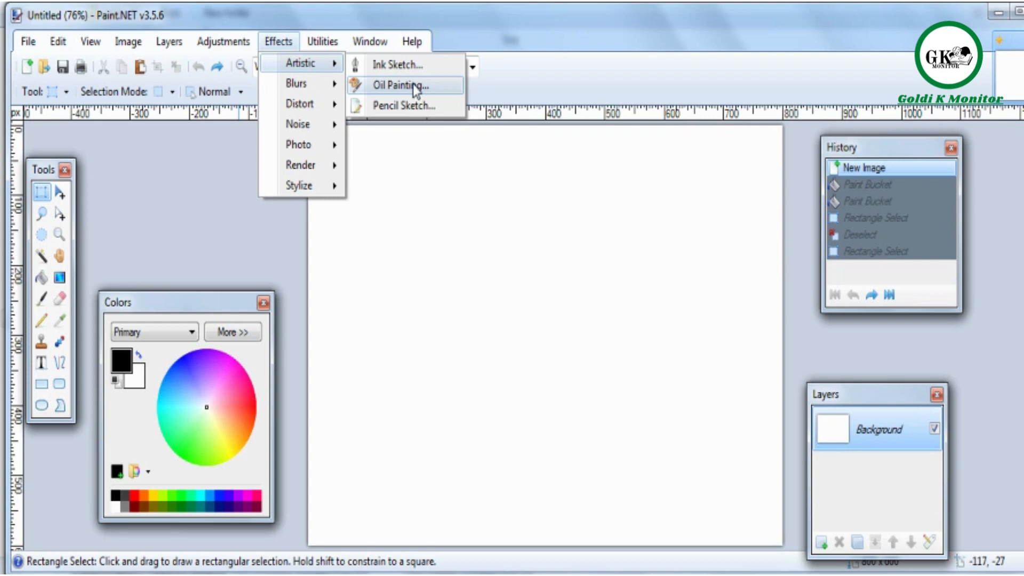
pyautogui.moveTo(281, 87)
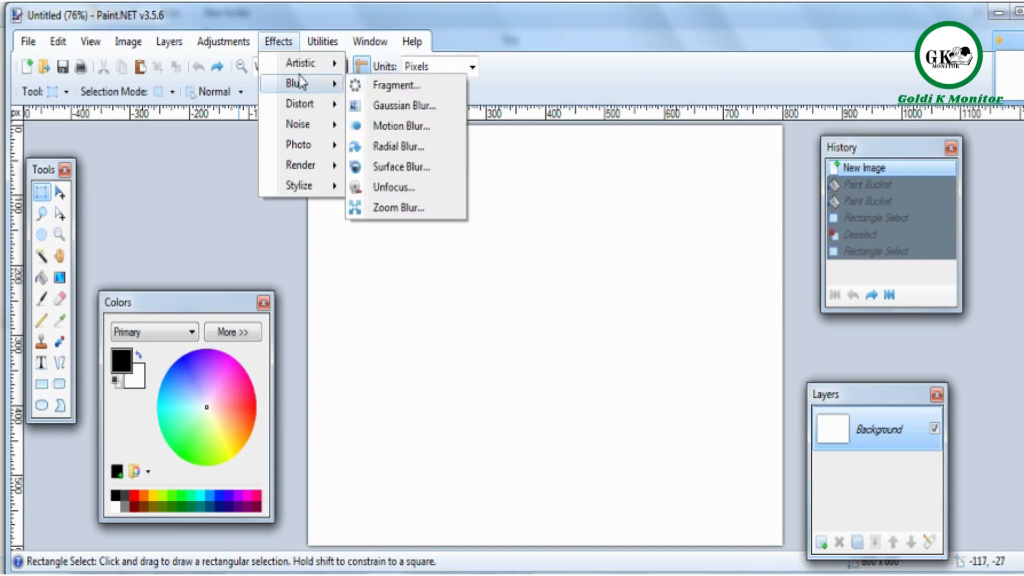
pyautogui.moveTo(306, 155)
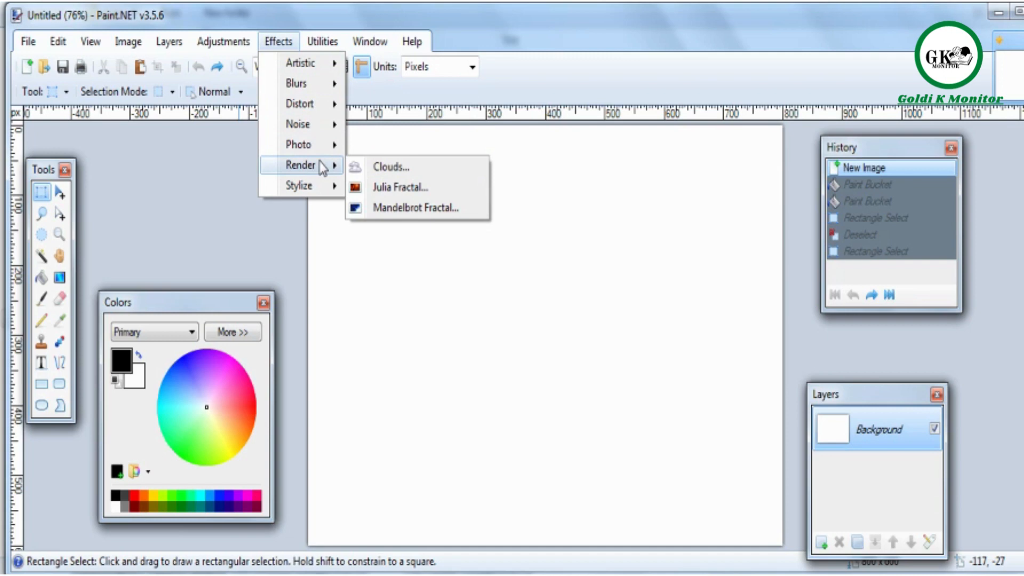
pyautogui.moveTo(316, 190)
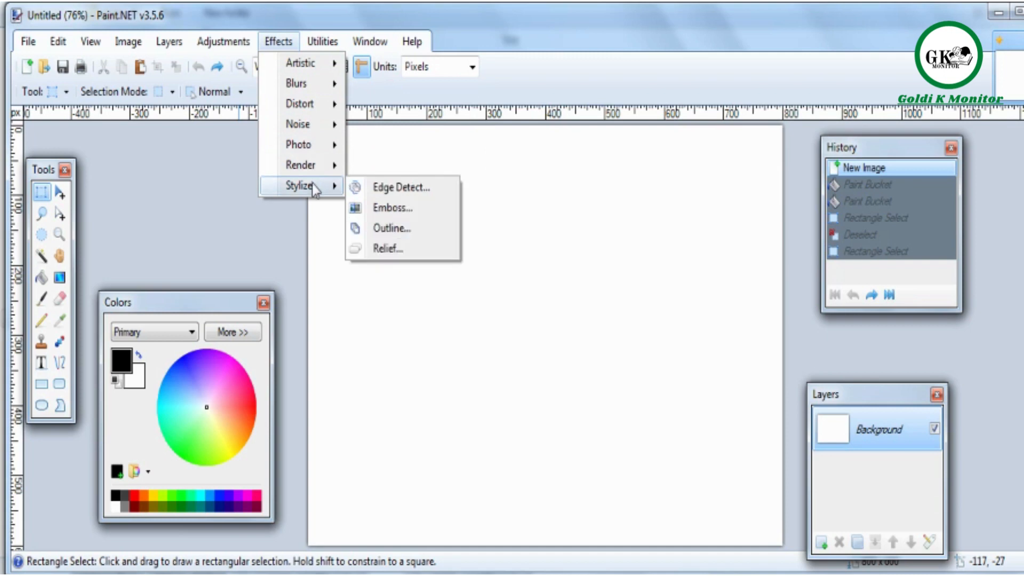
pyautogui.click(328, 49)
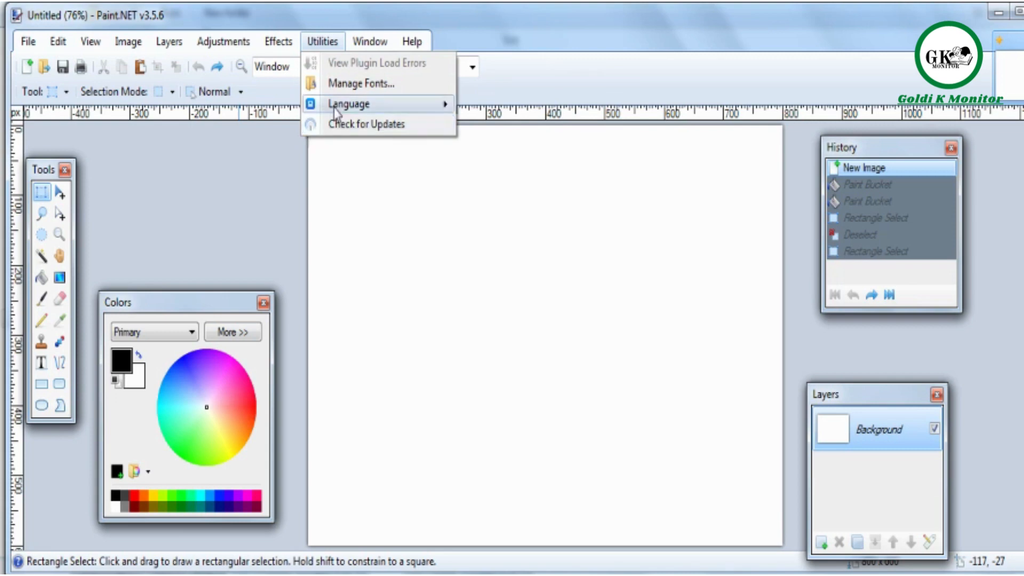
pyautogui.moveTo(372, 52)
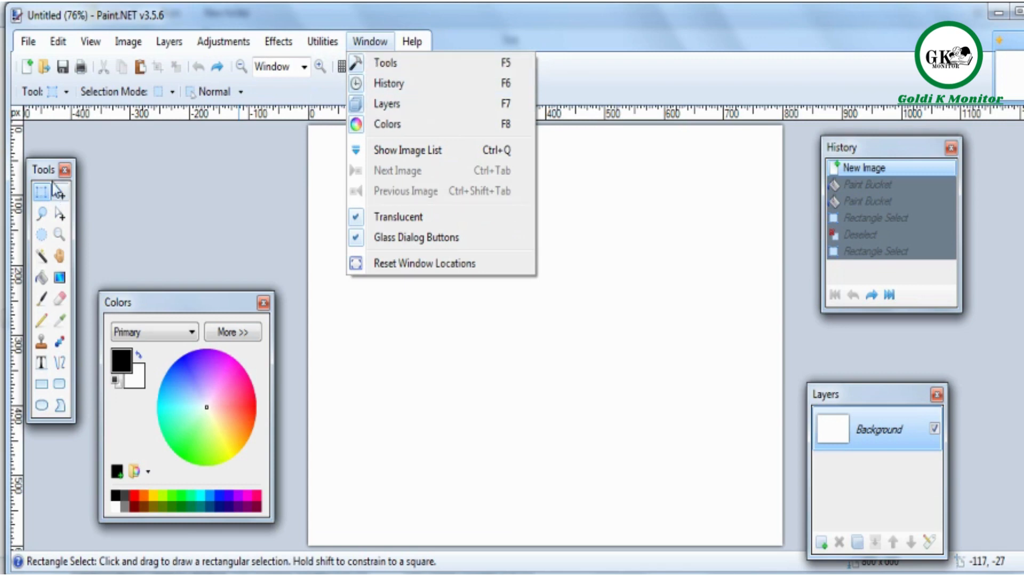
# Move the Tools window slightly toward the canvas and the Colors window a little higher.
pyautogui.moveTo(47, 171); pyautogui.dragTo(64, 172)
pyautogui.moveTo(142, 296); pyautogui.dragTo(155, 266)
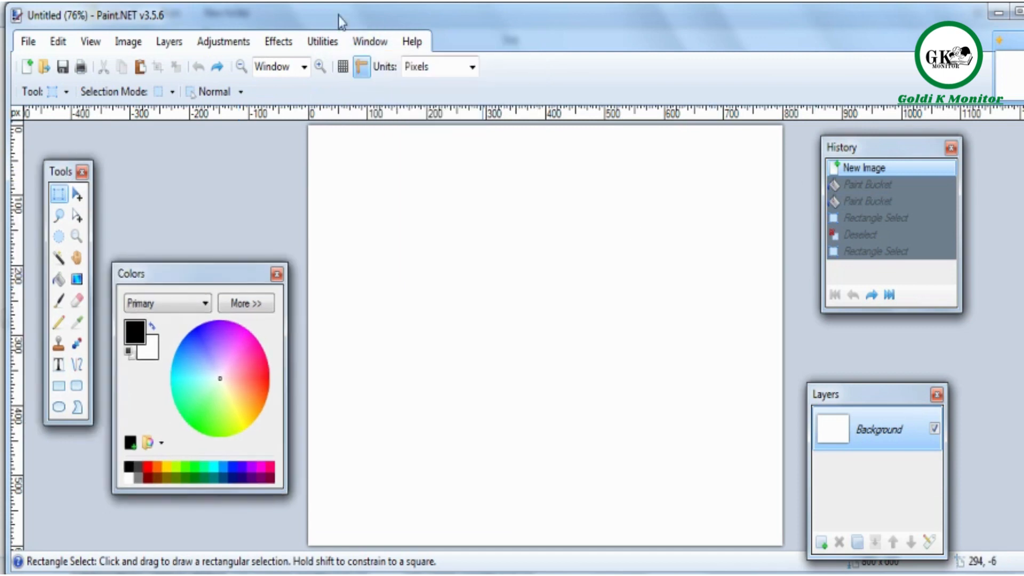
# Close the Tools and Colors windows and show both of them again.
pyautogui.click(372, 43)
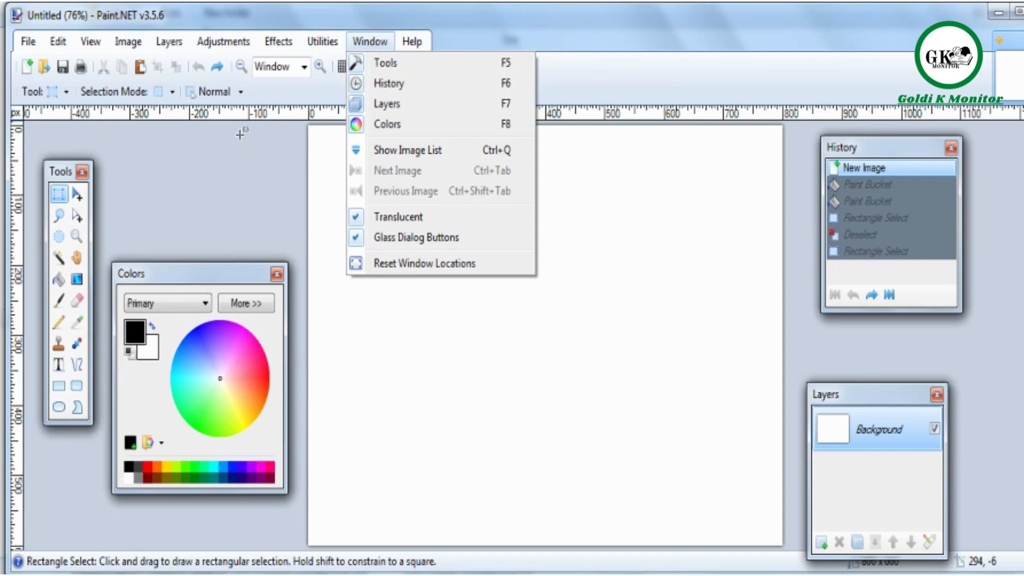
pyautogui.click(81, 172)
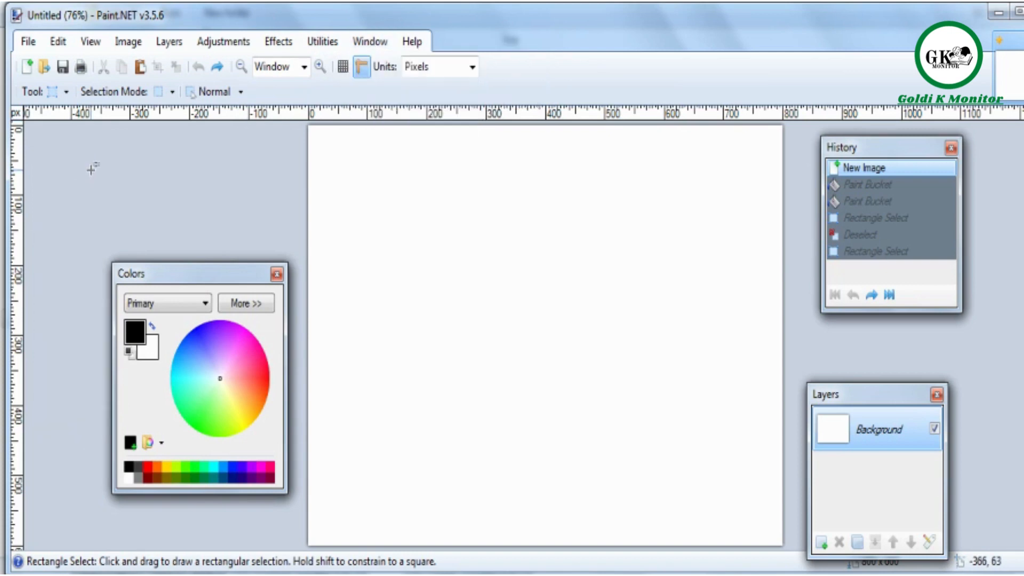
pyautogui.click(276, 274)
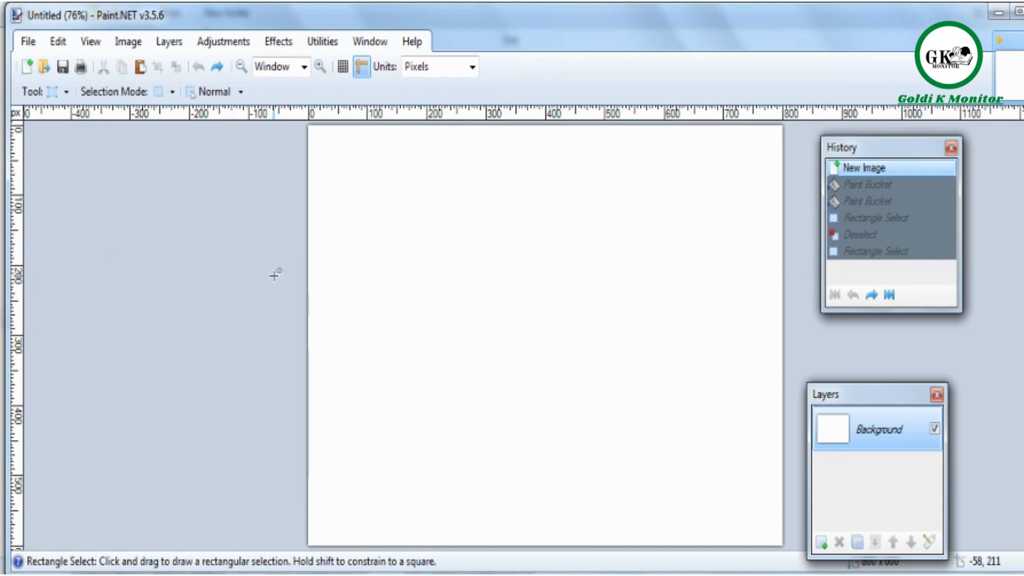
pyautogui.click(372, 43)
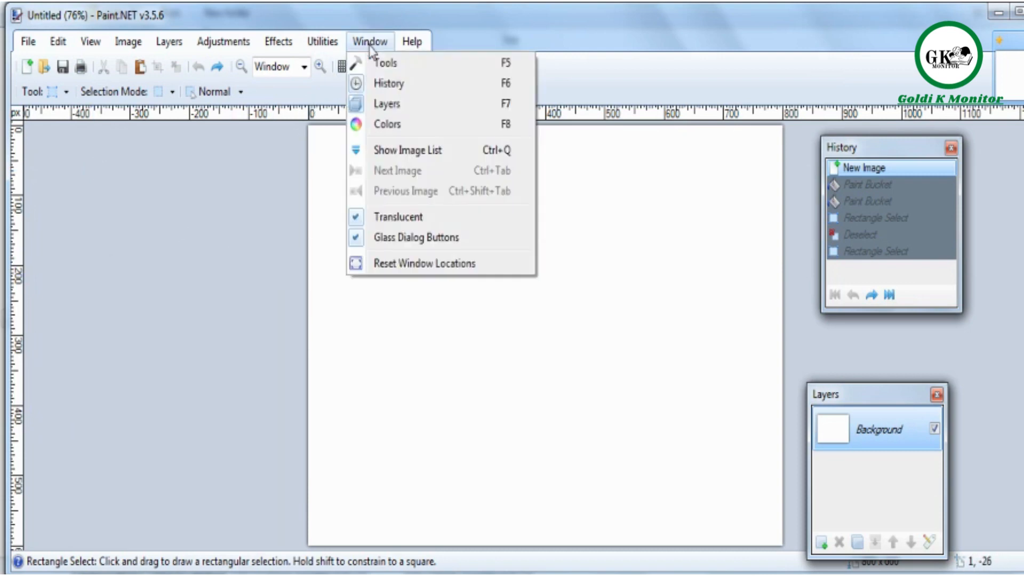
pyautogui.click(365, 66)
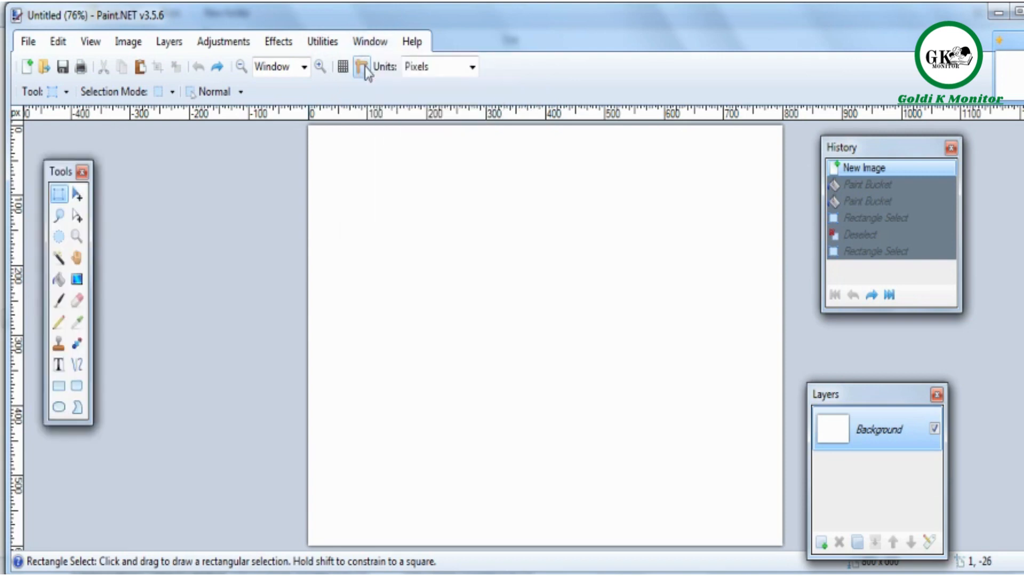
pyautogui.click(370, 42)
pyautogui.click(375, 124)
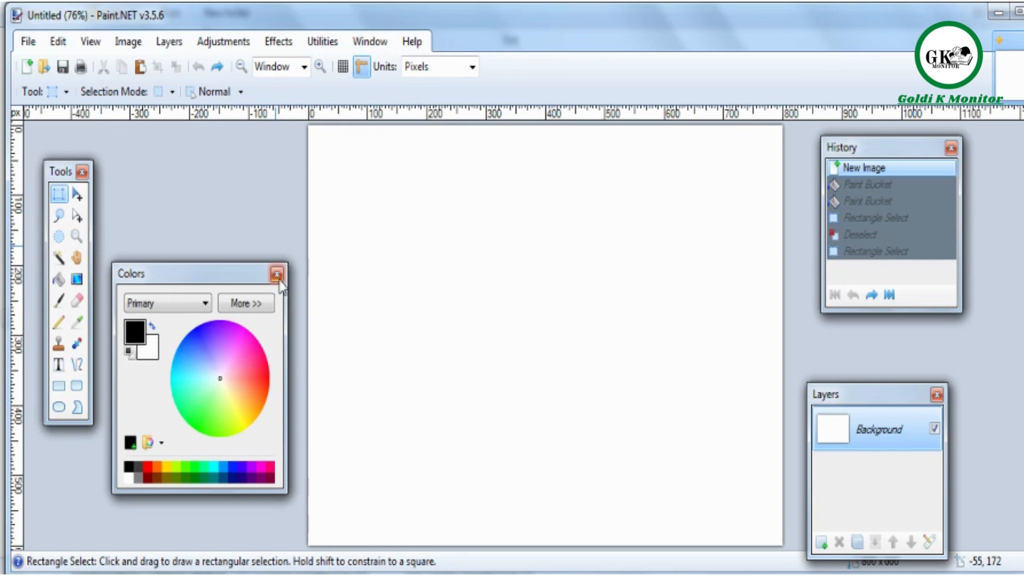
# Display the list of open images and look over the remaining window commands.
pyautogui.click(358, 47)
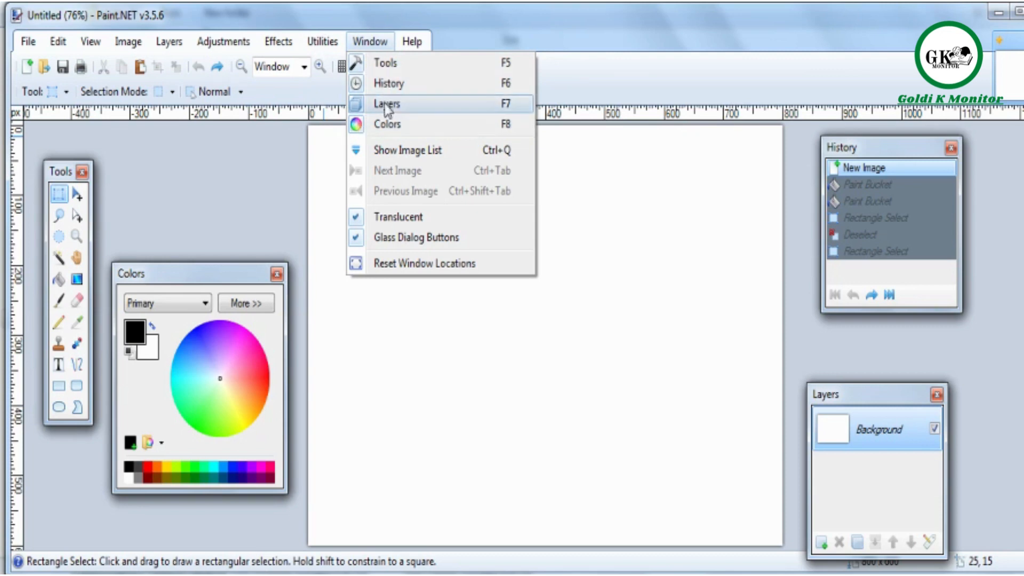
pyautogui.click(382, 152)
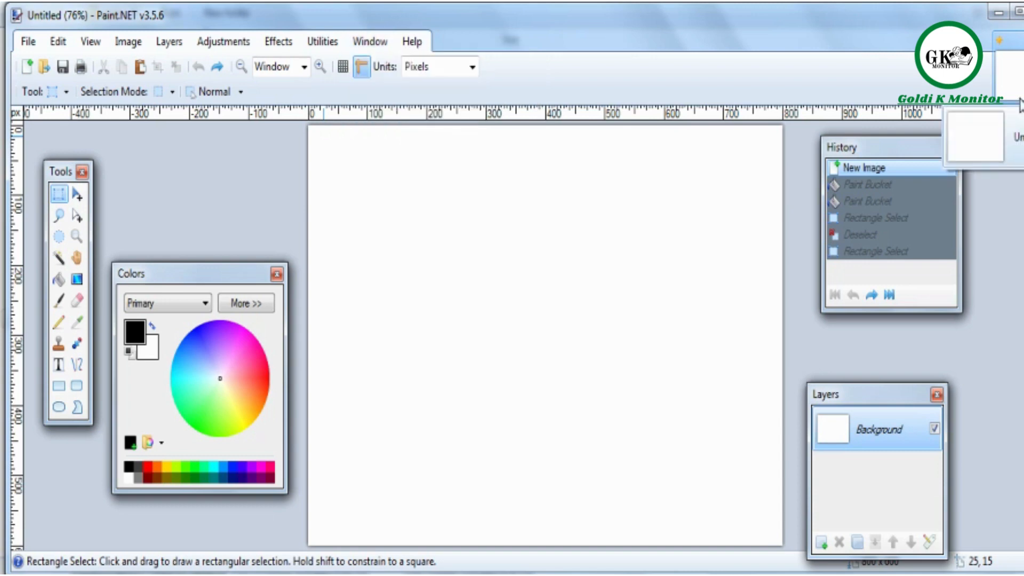
pyautogui.click(369, 42)
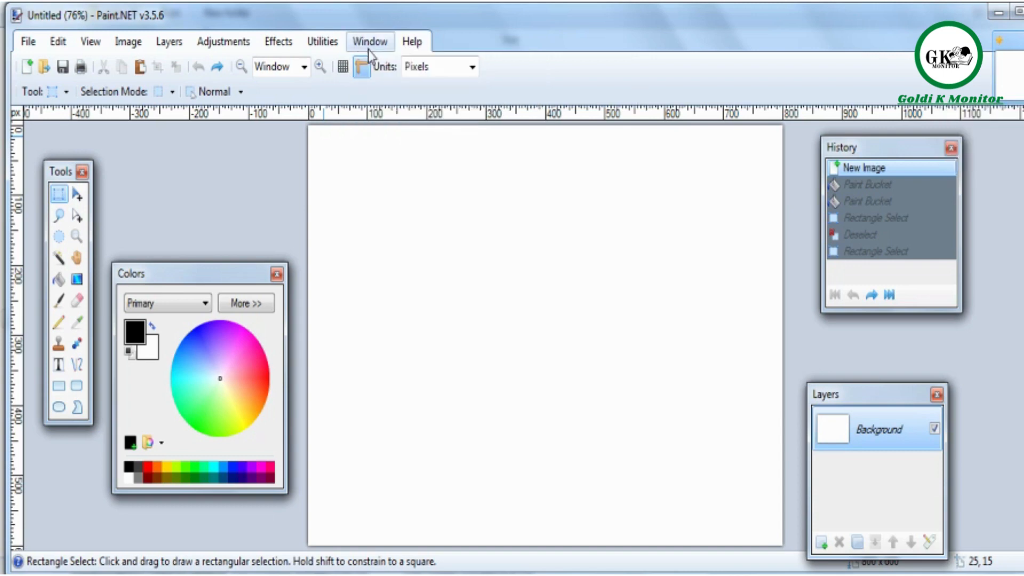
pyautogui.click(382, 151)
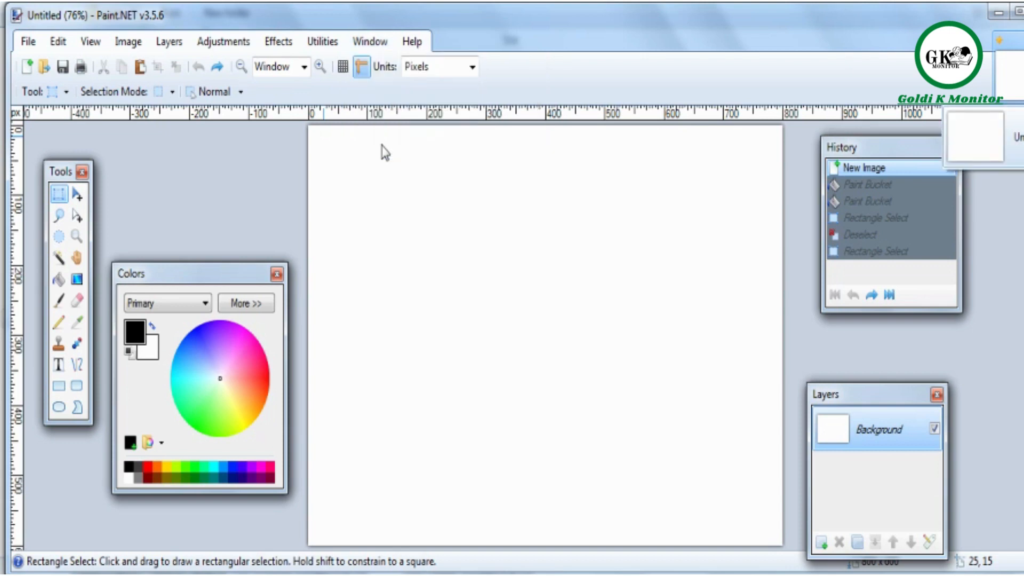
pyautogui.click(368, 48)
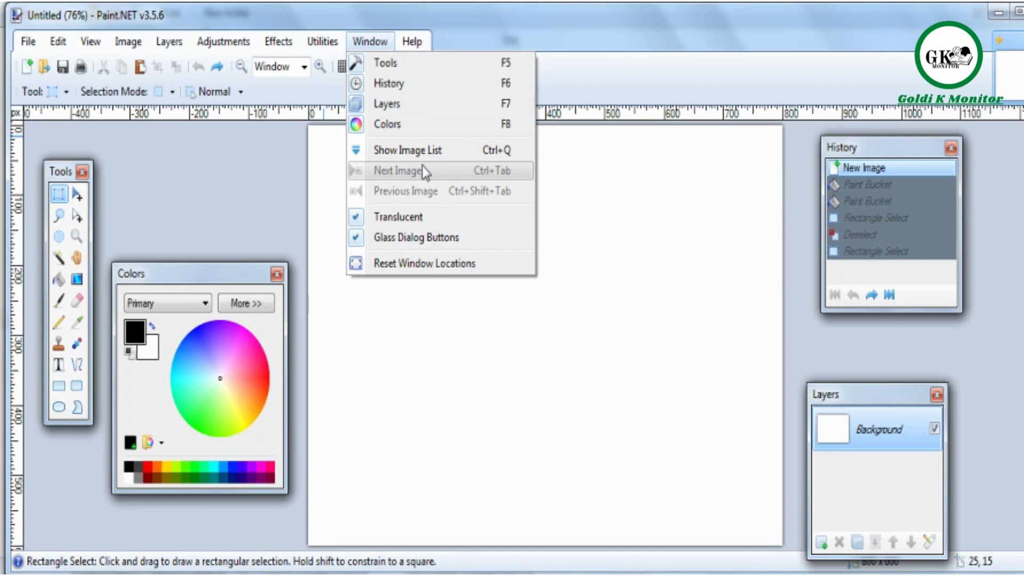
pyautogui.click(517, 37)
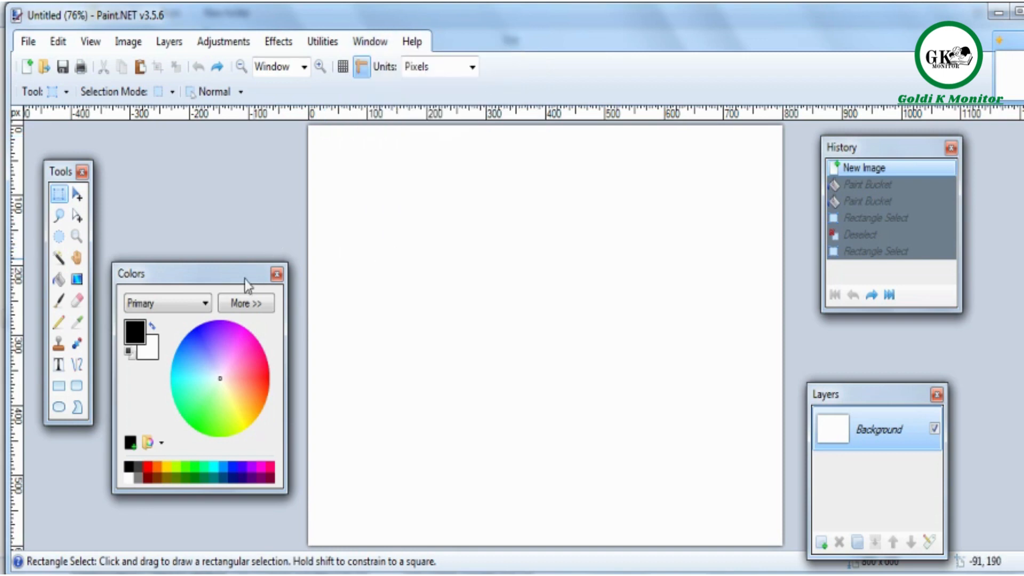
# Reposition the Colors window against the canvas's left edge and the Tools window just beside it.
pyautogui.moveTo(245, 282); pyautogui.dragTo(241, 309)
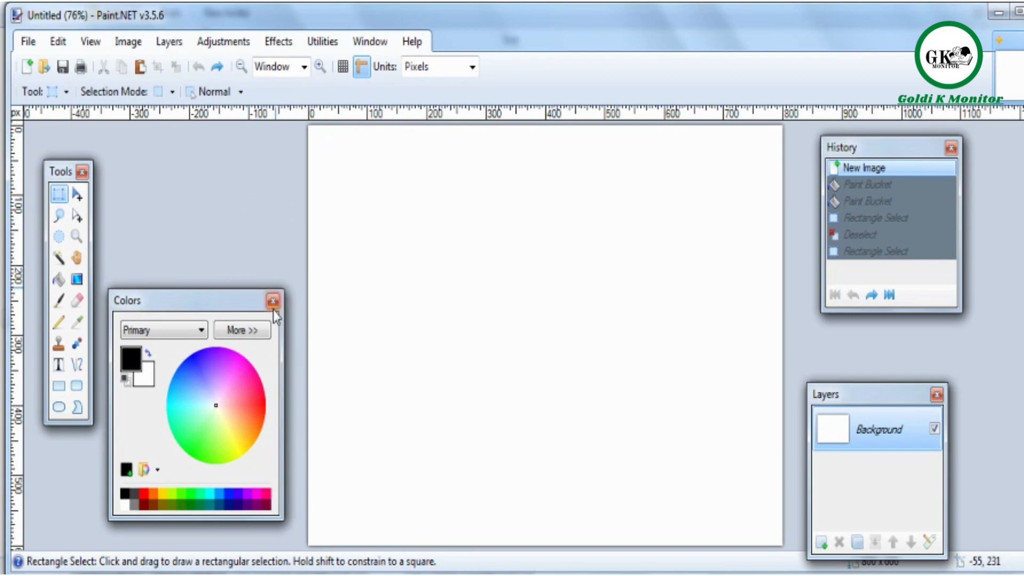
pyautogui.moveTo(243, 300); pyautogui.dragTo(239, 300)
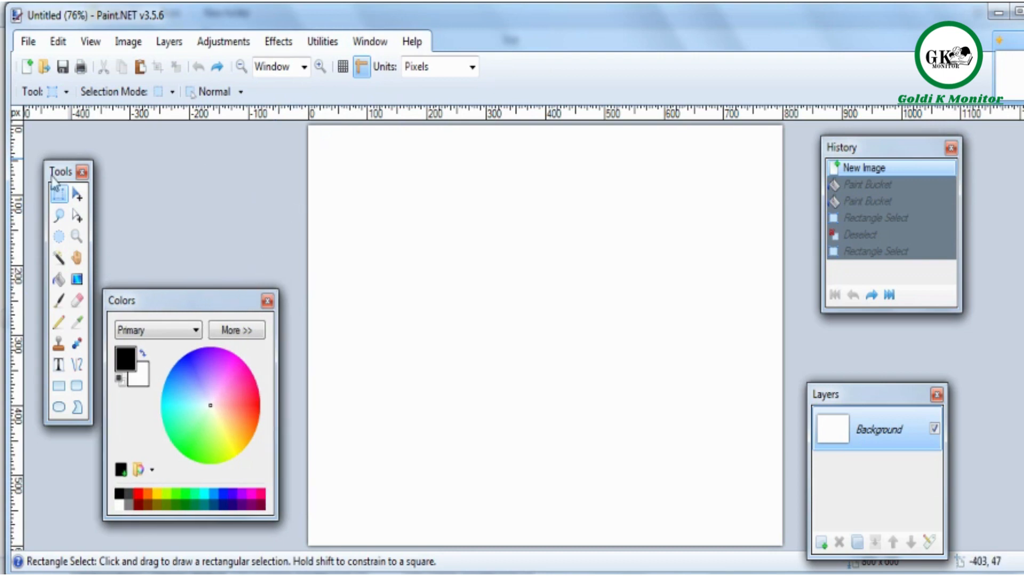
pyautogui.moveTo(61, 179); pyautogui.dragTo(63, 161)
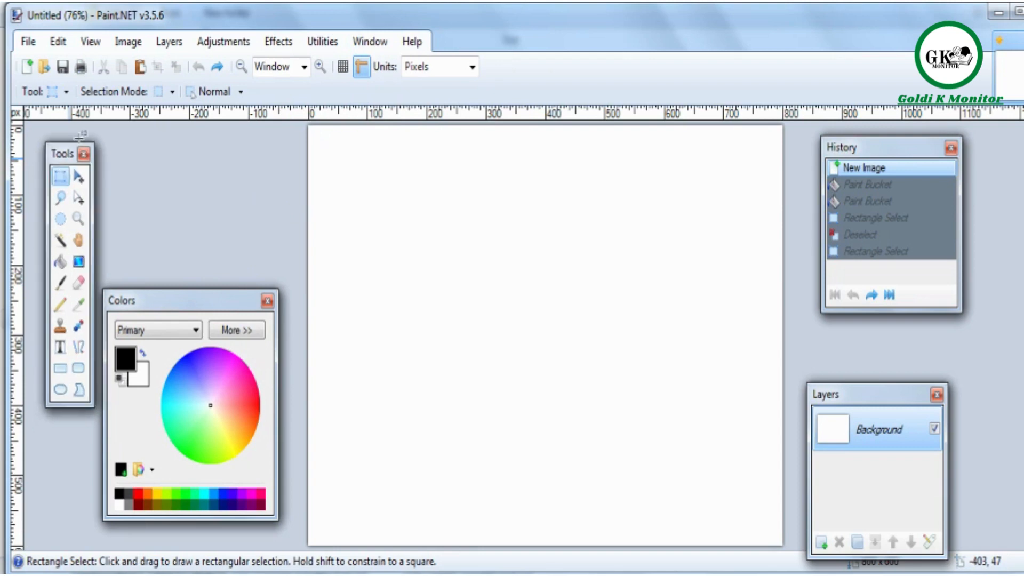
pyautogui.click(170, 42)
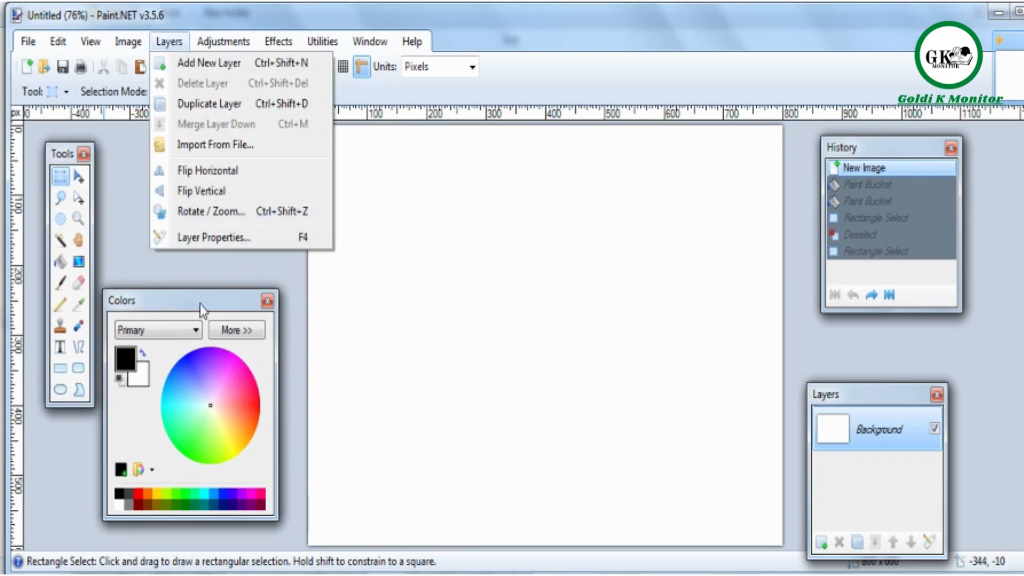
pyautogui.click(218, 272)
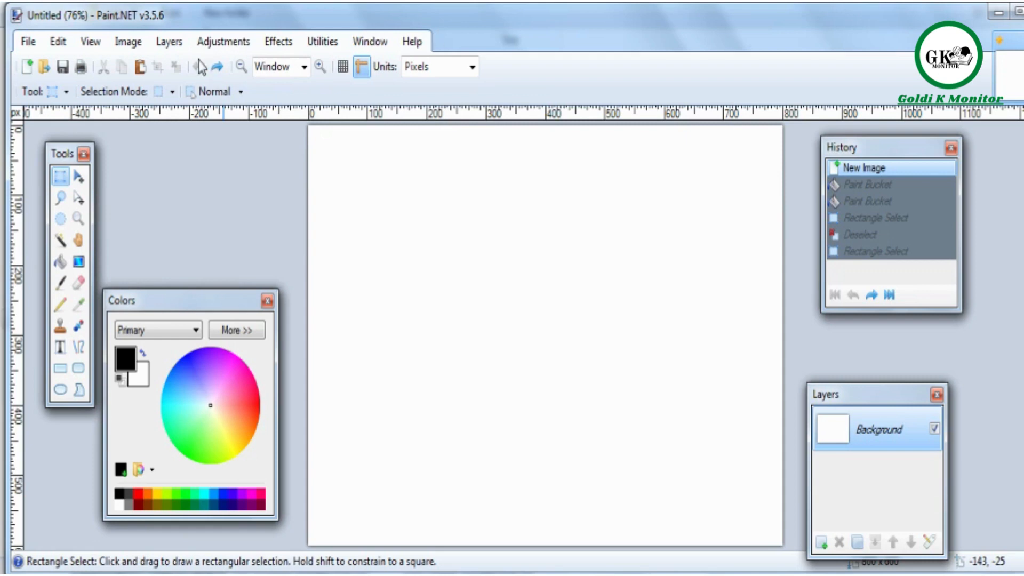
pyautogui.moveTo(208, 307); pyautogui.dragTo(238, 247)
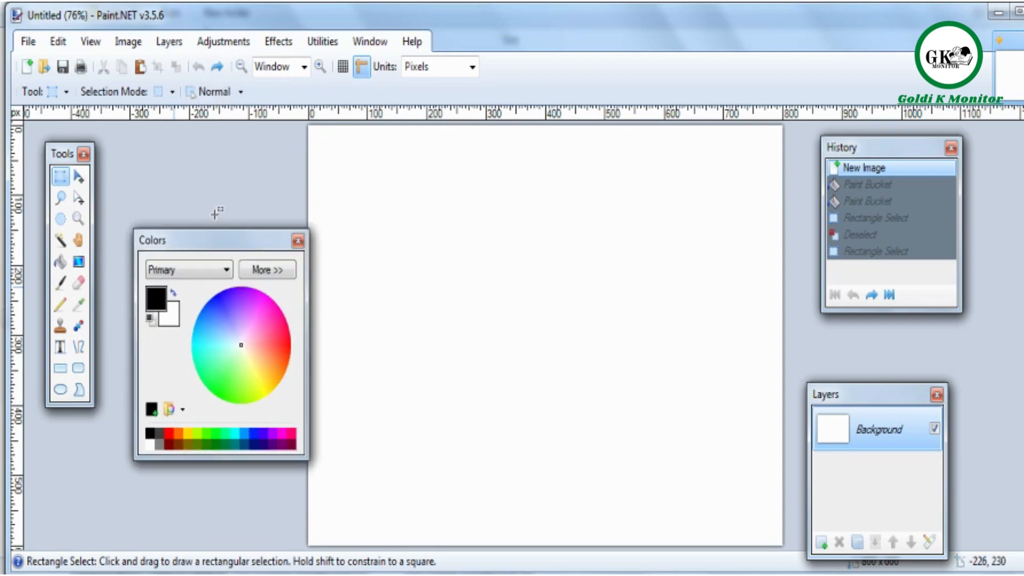
pyautogui.moveTo(70, 158); pyautogui.dragTo(69, 169)
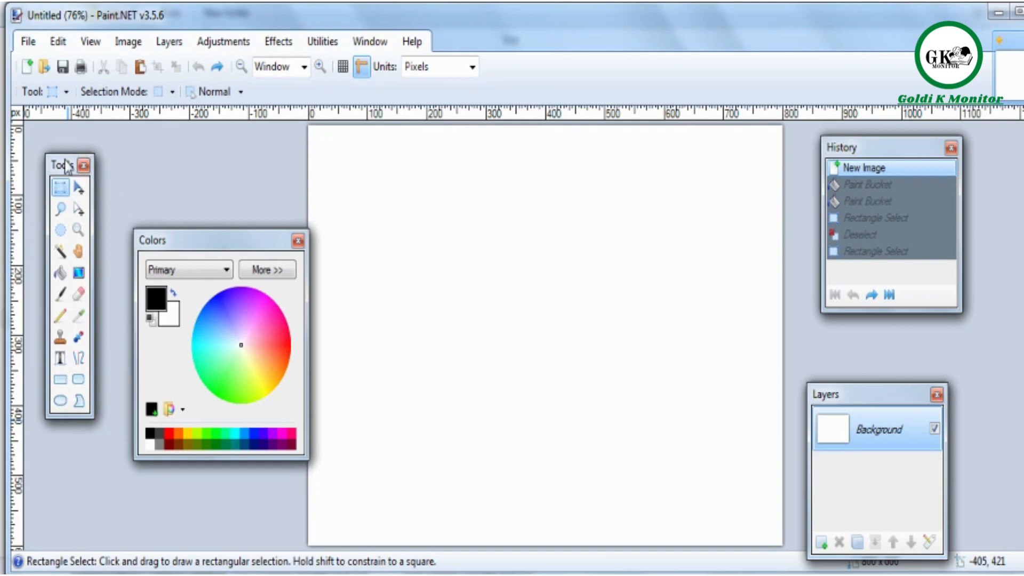
pyautogui.moveTo(69, 165); pyautogui.dragTo(87, 172)
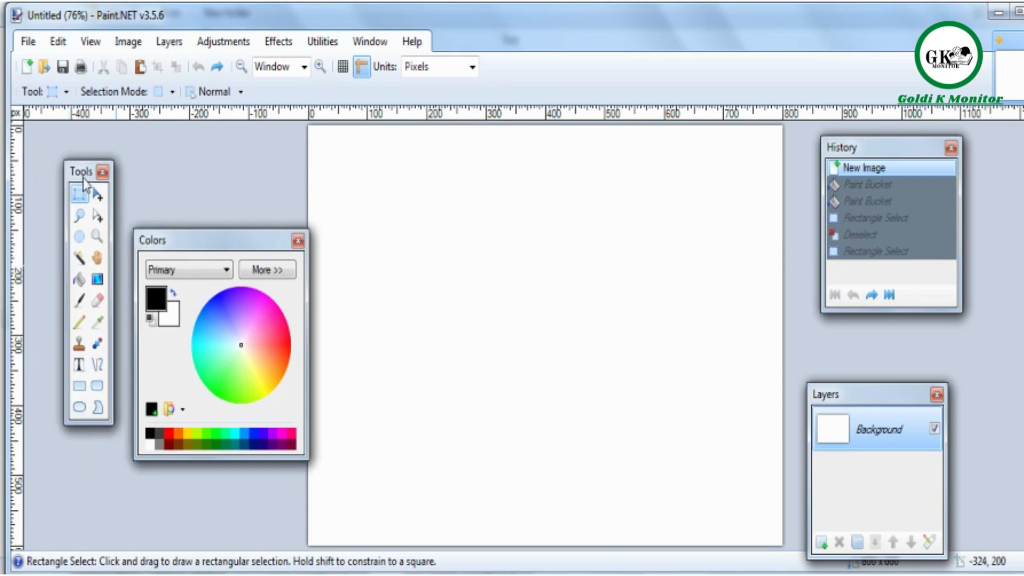
# Nudge the Tools window away from the Colors window and look over the available tools, selection combination modes and selection size options.
pyautogui.moveTo(89, 177); pyautogui.dragTo(78, 183)
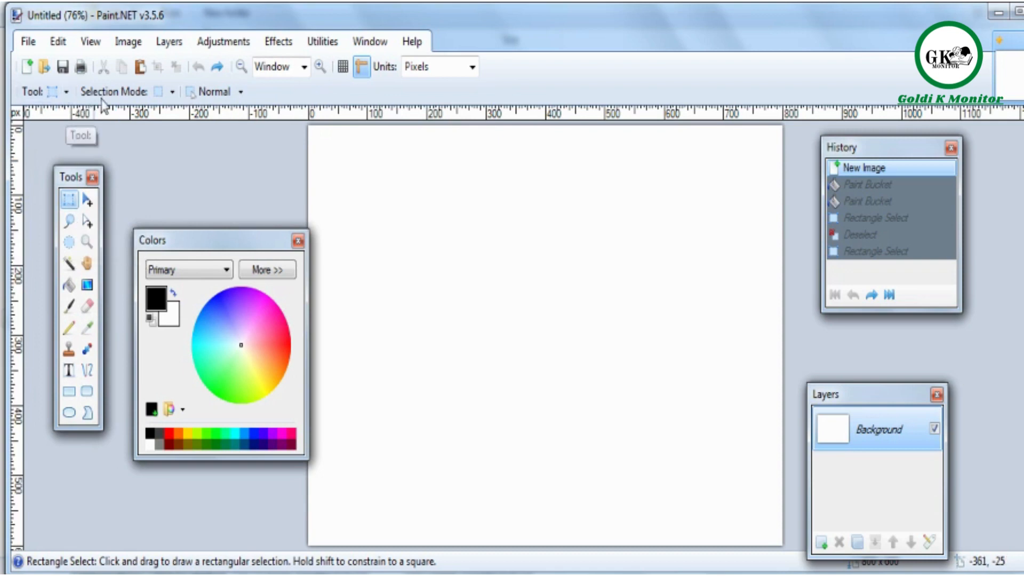
pyautogui.click(66, 93)
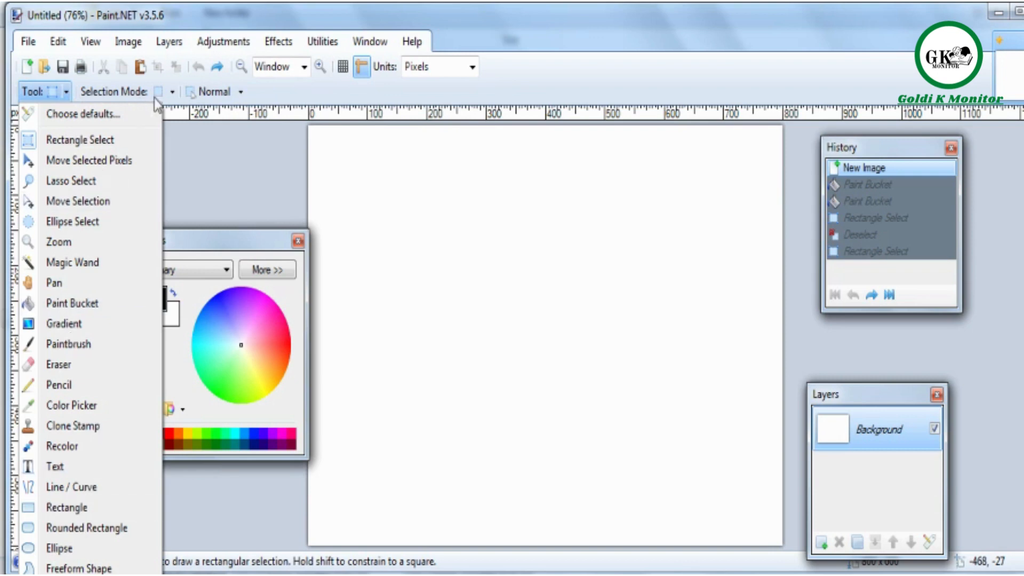
pyautogui.click(171, 93)
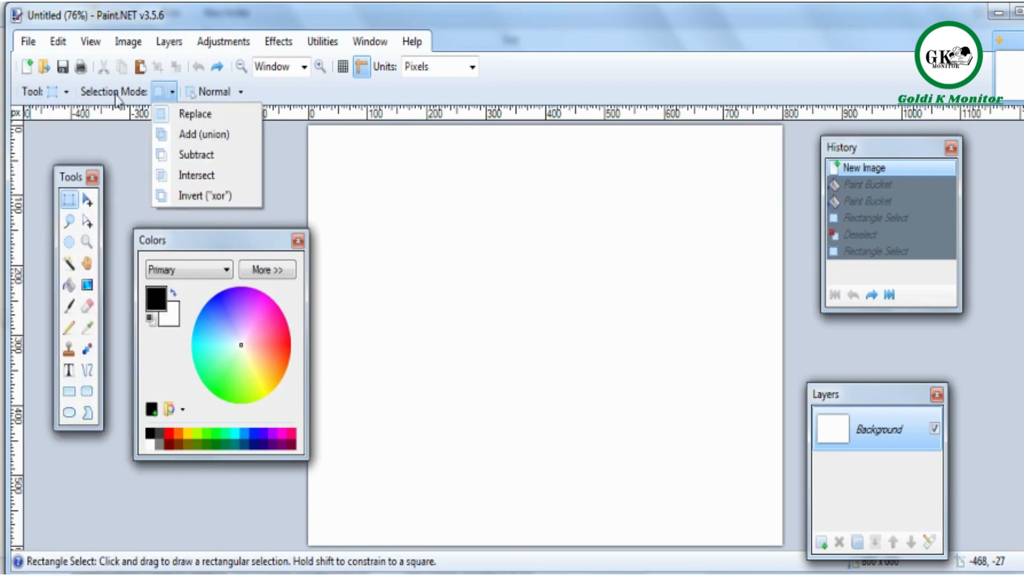
pyautogui.click(240, 97)
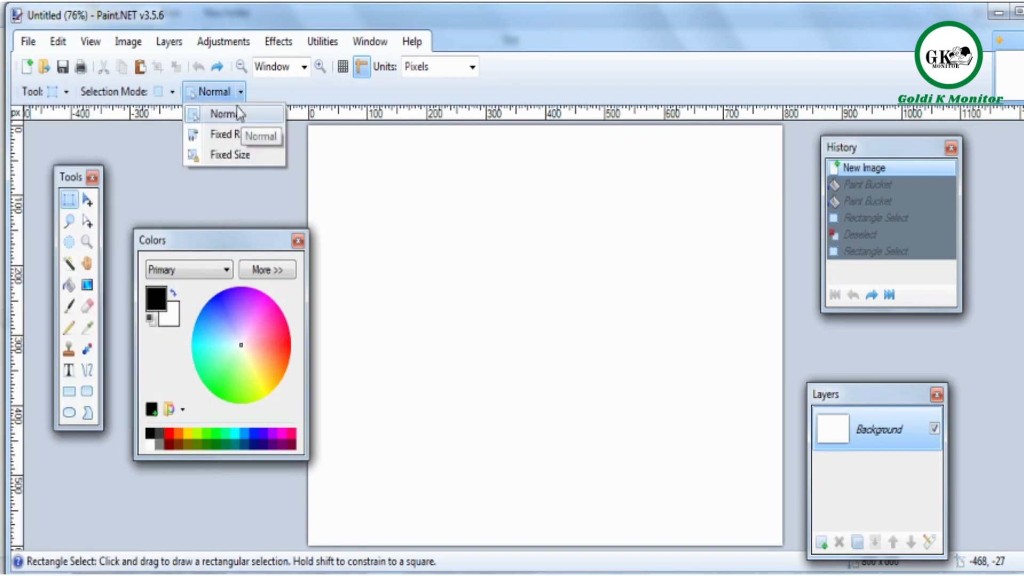
pyautogui.click(170, 93)
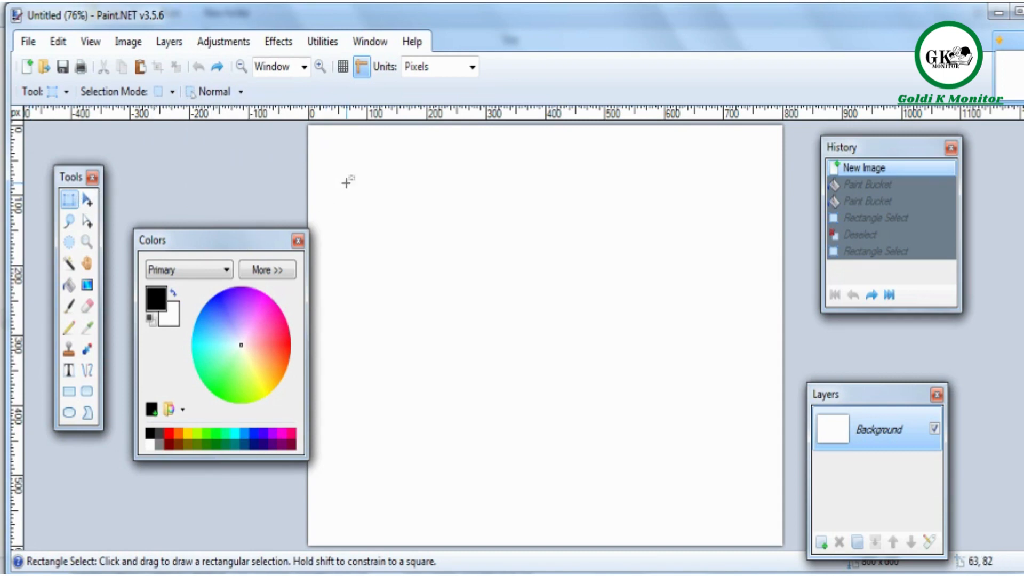
# Draw a rectangular selection of about 413 × 288 pixels in the upper-left part of the canvas and clear it.
pyautogui.moveTo(345, 183); pyautogui.dragTo(590, 384)
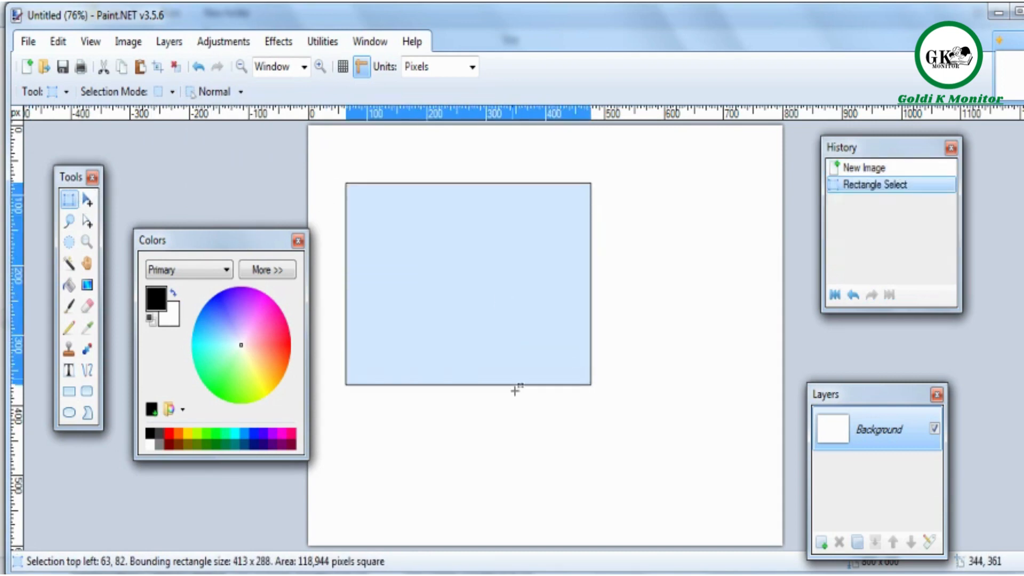
pyautogui.click(512, 437)
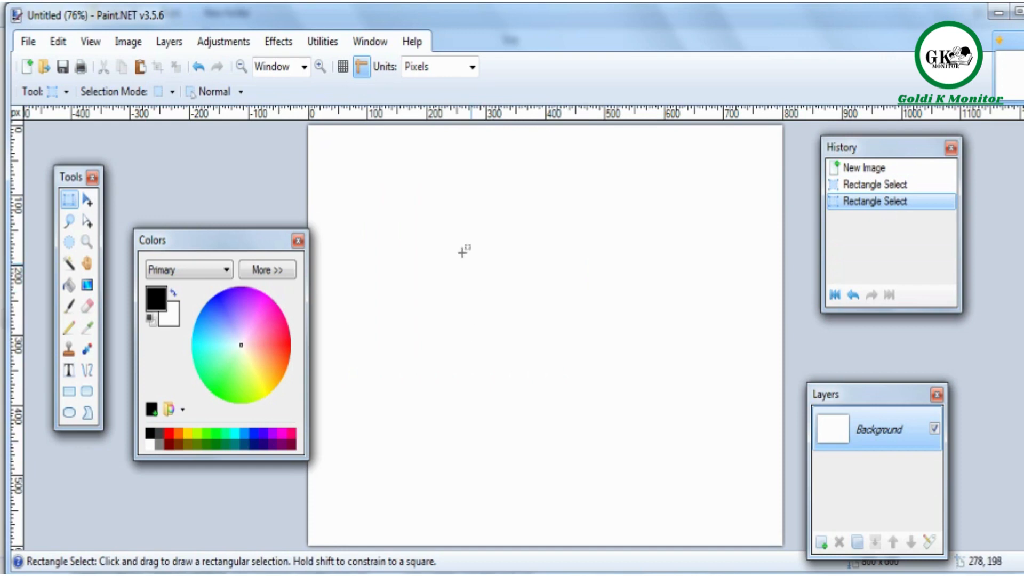
# Select the entire image, shift it twice with Move Selected Pixels, and undo both moves.
pyautogui.click(87, 201)
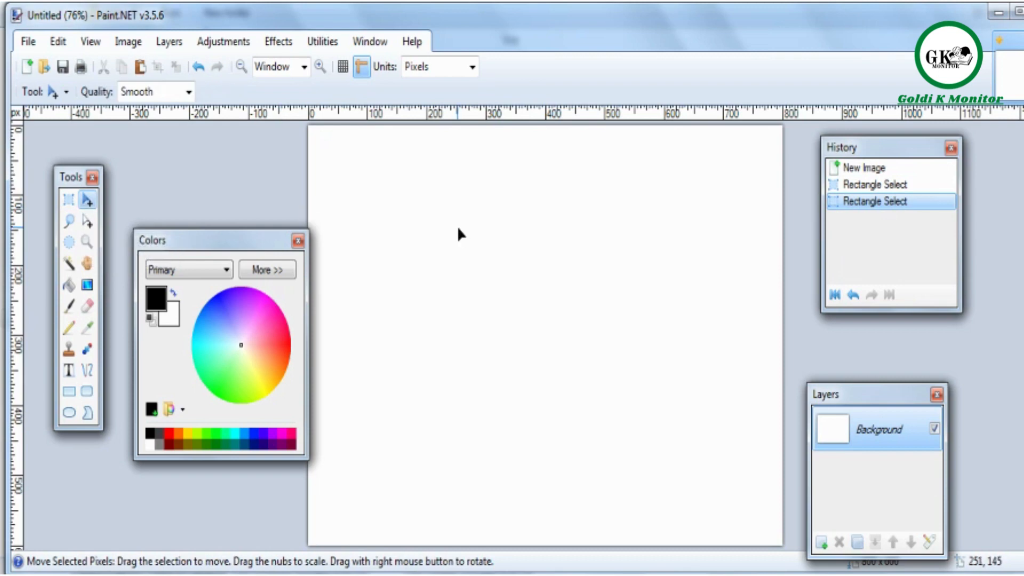
pyautogui.hotkey('ctrl', 'a')
pyautogui.moveTo(363, 217); pyautogui.dragTo(256, 288)
pyautogui.moveTo(519, 288); pyautogui.dragTo(539, 271)
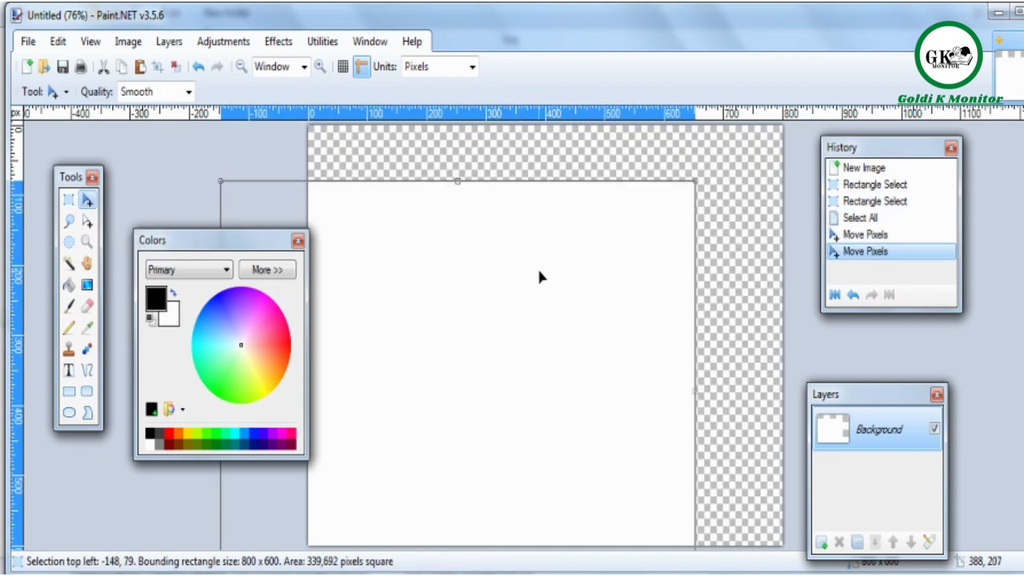
pyautogui.hotkey('ctrl', 'z')
pyautogui.hotkey('ctrl', 'z')
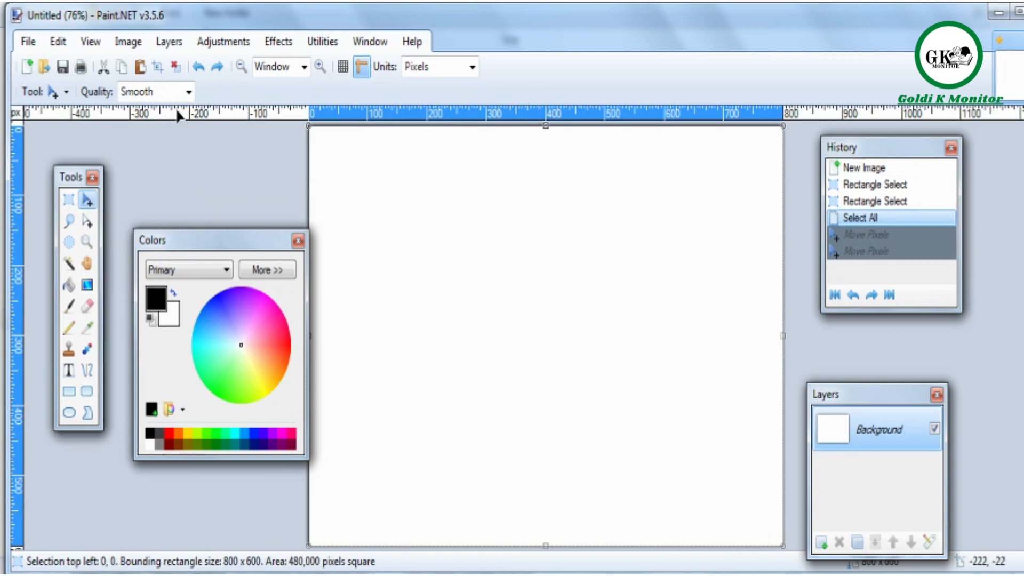
# Look over the editing commands for undoing, cutting, copying, pasting and handling selections.
pyautogui.click(60, 45)
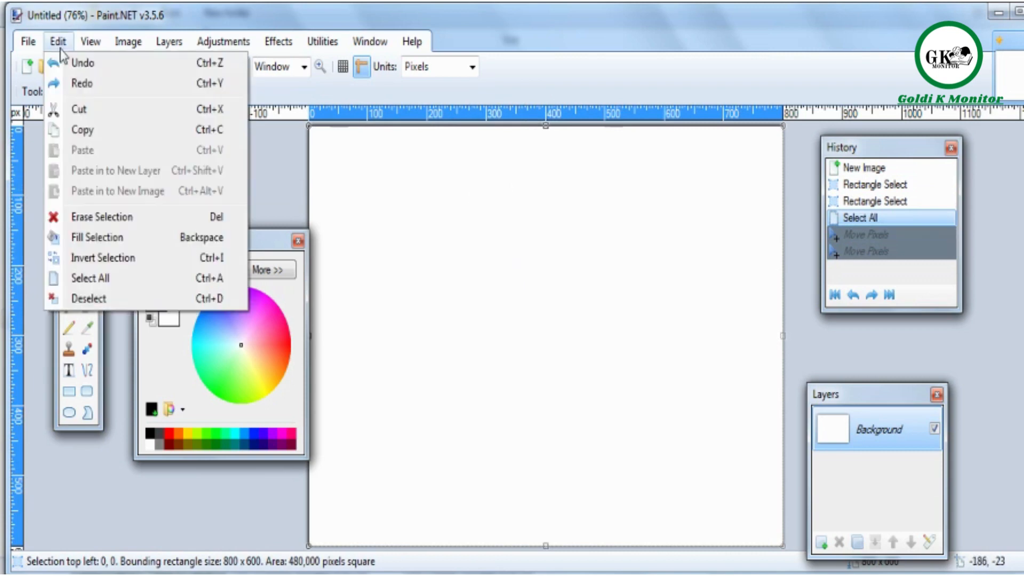
pyautogui.click(382, 240)
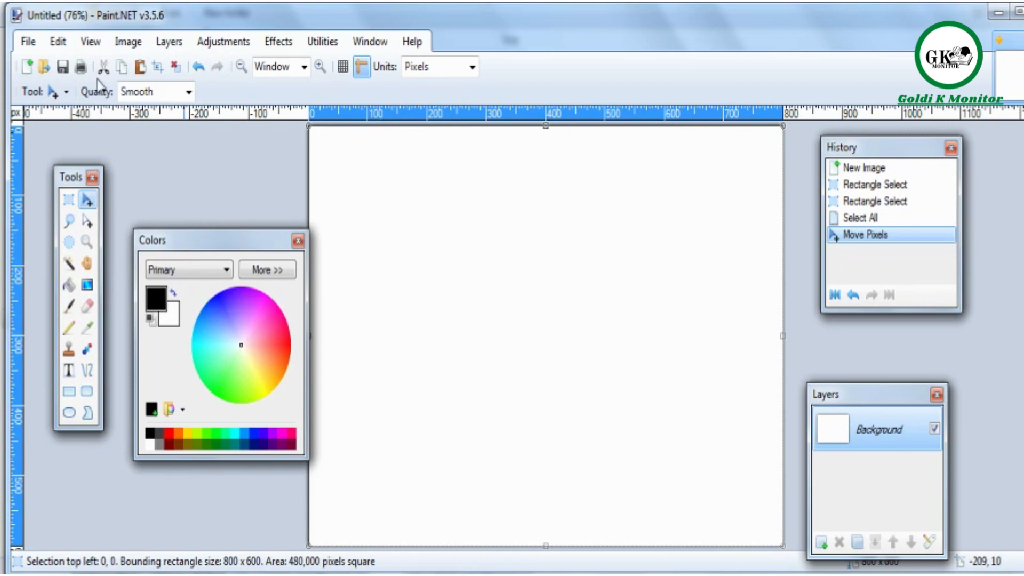
pyautogui.click(58, 42)
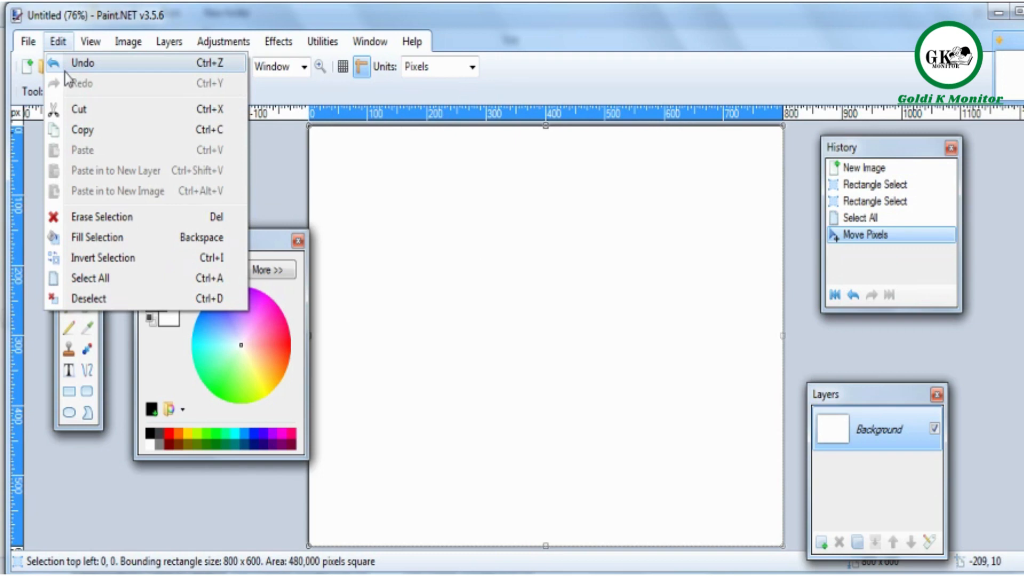
pyautogui.click(408, 164)
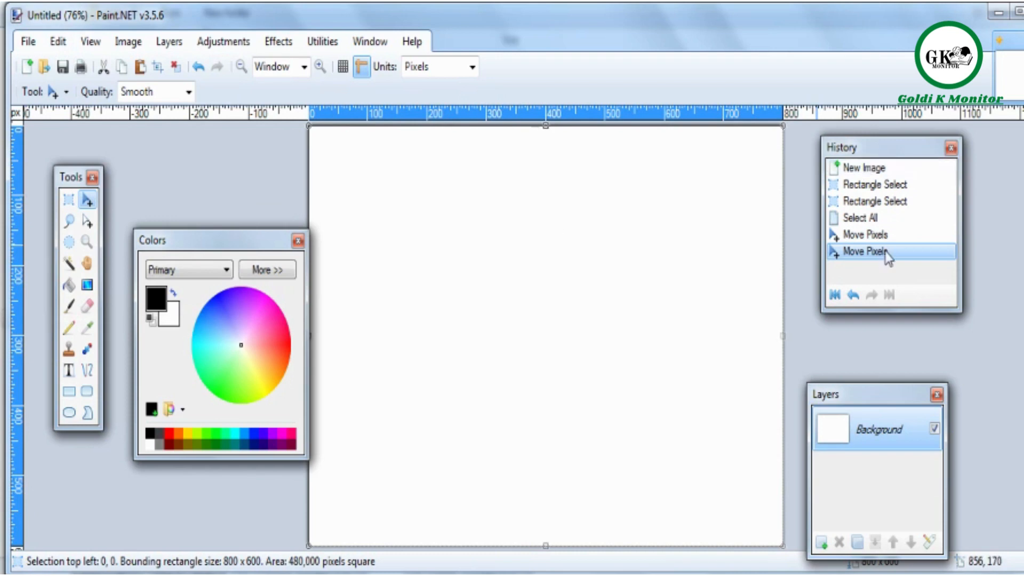
# Bring the History window closer to the canvas, then shift the selected pixels and undo that shift.
pyautogui.moveTo(848, 152); pyautogui.dragTo(828, 140)
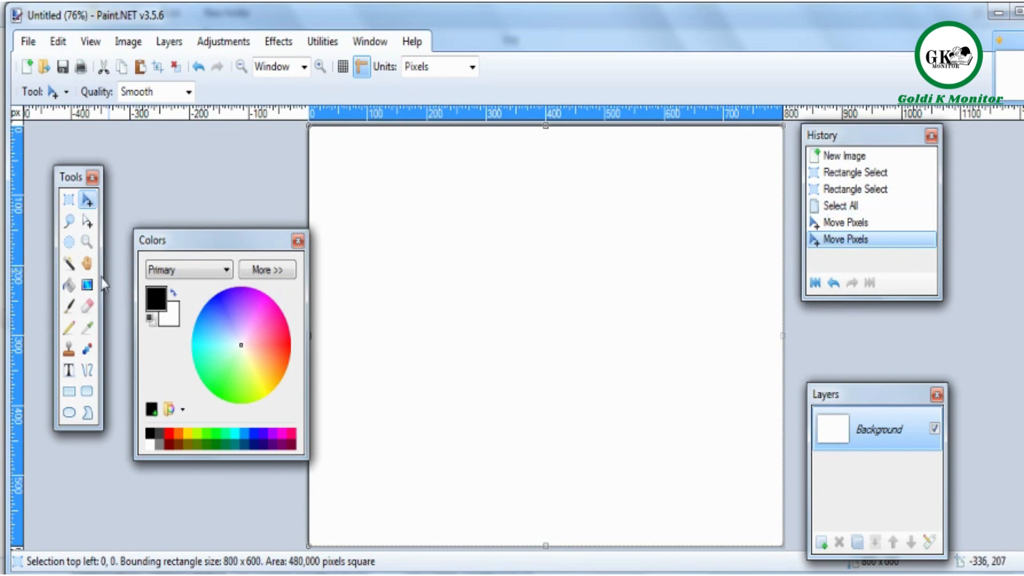
pyautogui.moveTo(446, 261); pyautogui.dragTo(533, 300)
pyautogui.hotkey('ctrl', 'z')
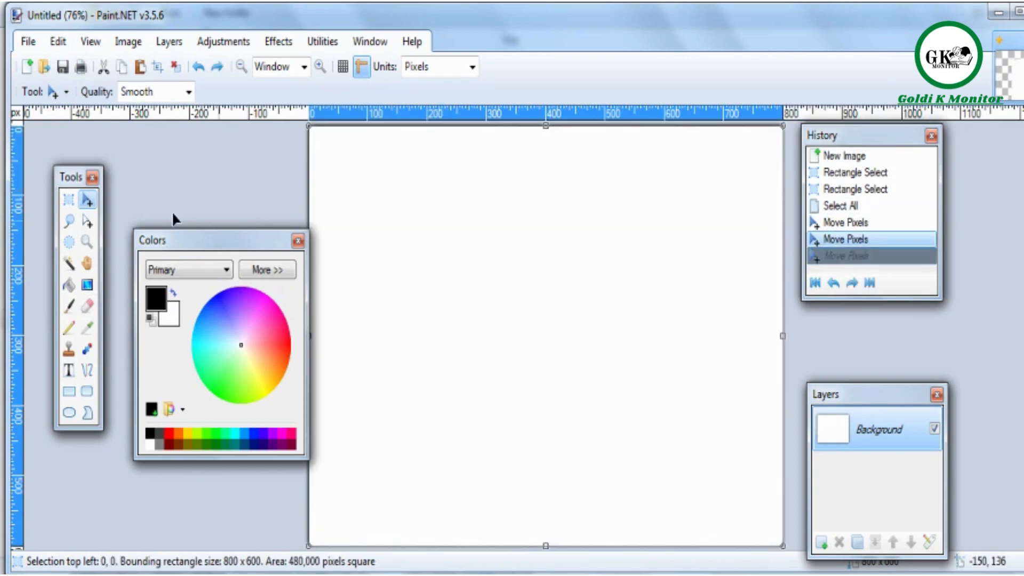
# Draw a rectangular selection of about 247 × 134 pixels near the middle of the canvas and fill it with black using Paint Bucket.
pyautogui.click(69, 199)
pyautogui.moveTo(422, 273); pyautogui.dragTo(569, 366)
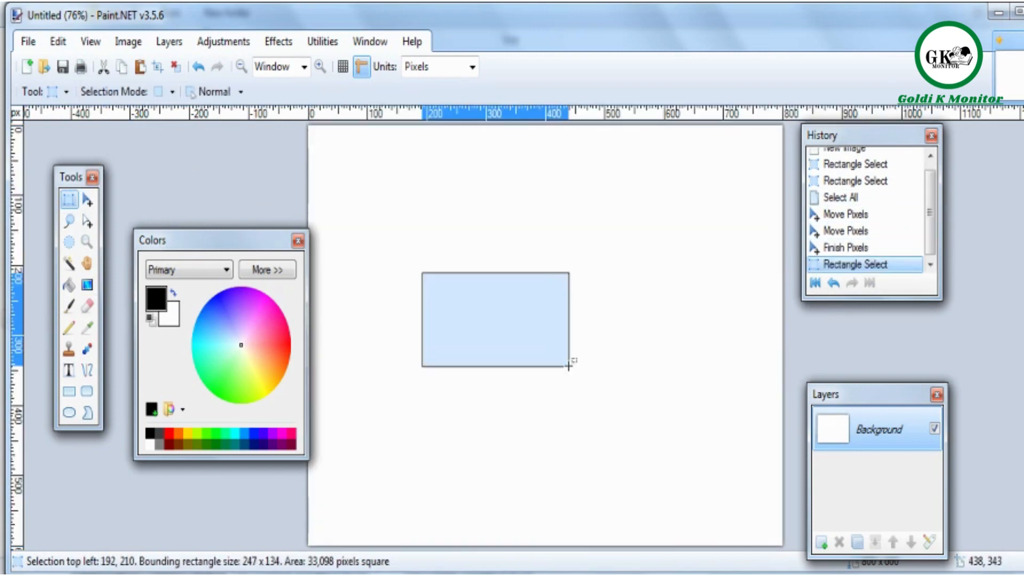
pyautogui.click(69, 286)
pyautogui.click(480, 304)
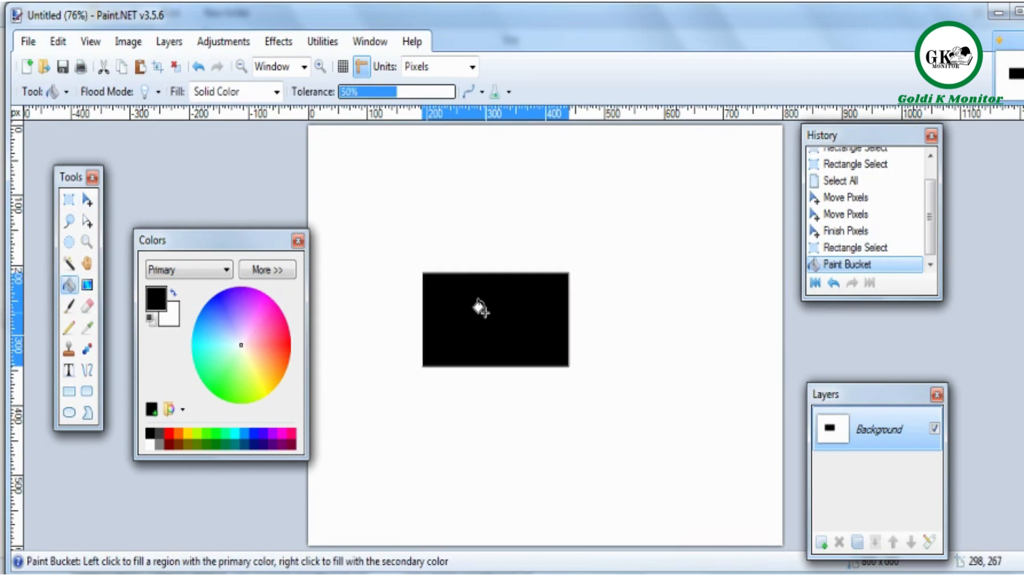
# Review the recorded history entries and take the image back to the first Move Pixels entry and on to New Image.
pyautogui.moveTo(931, 238); pyautogui.dragTo(934, 175)
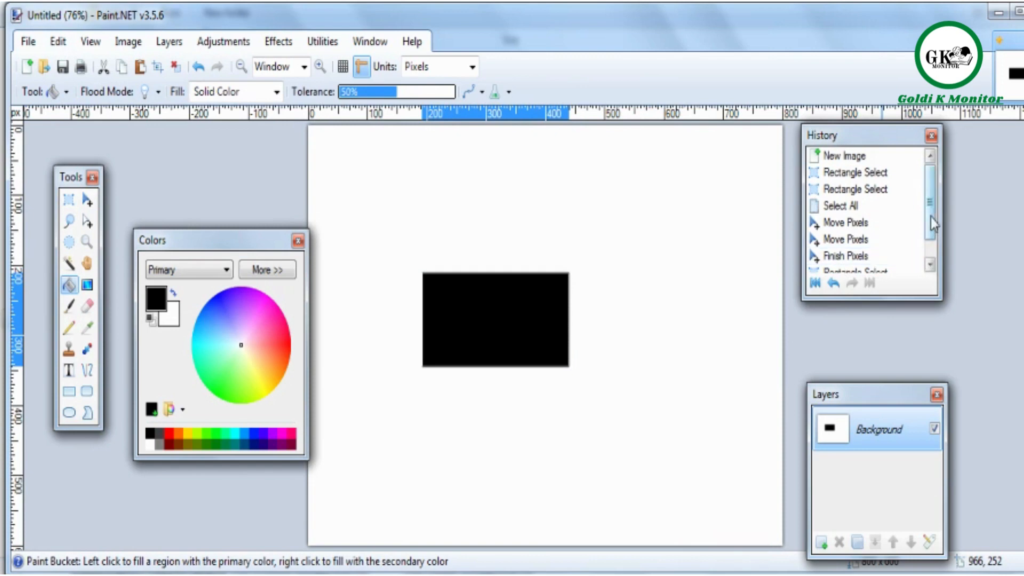
pyautogui.moveTo(931, 229); pyautogui.dragTo(929, 255)
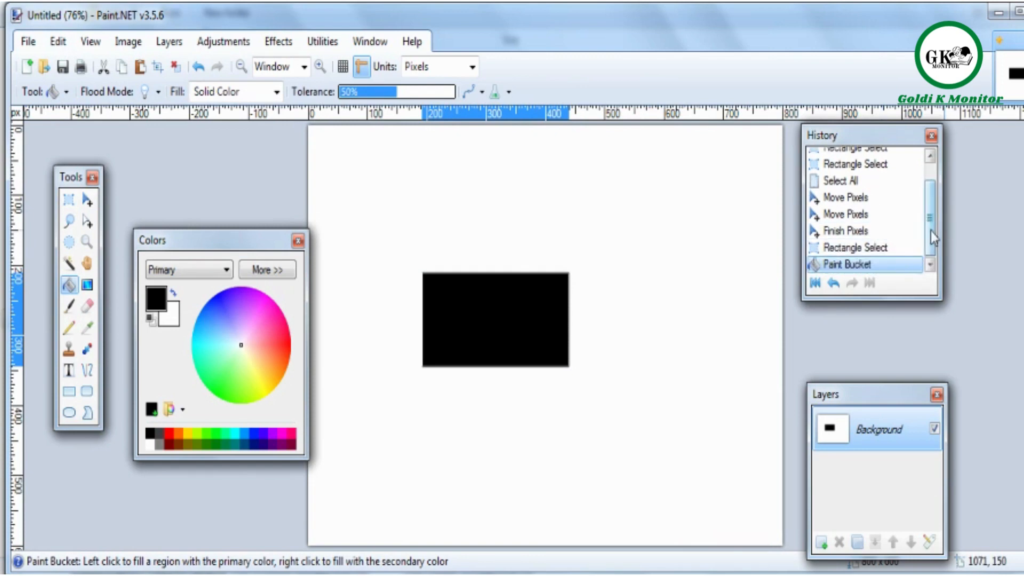
pyautogui.moveTo(933, 238); pyautogui.dragTo(924, 199)
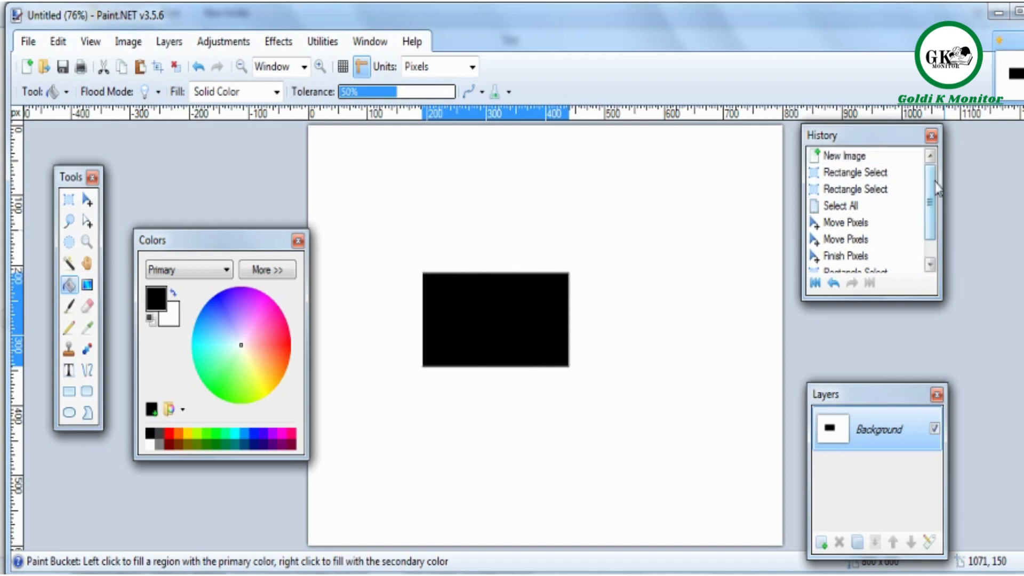
pyautogui.scroll(-1, 938, 188)
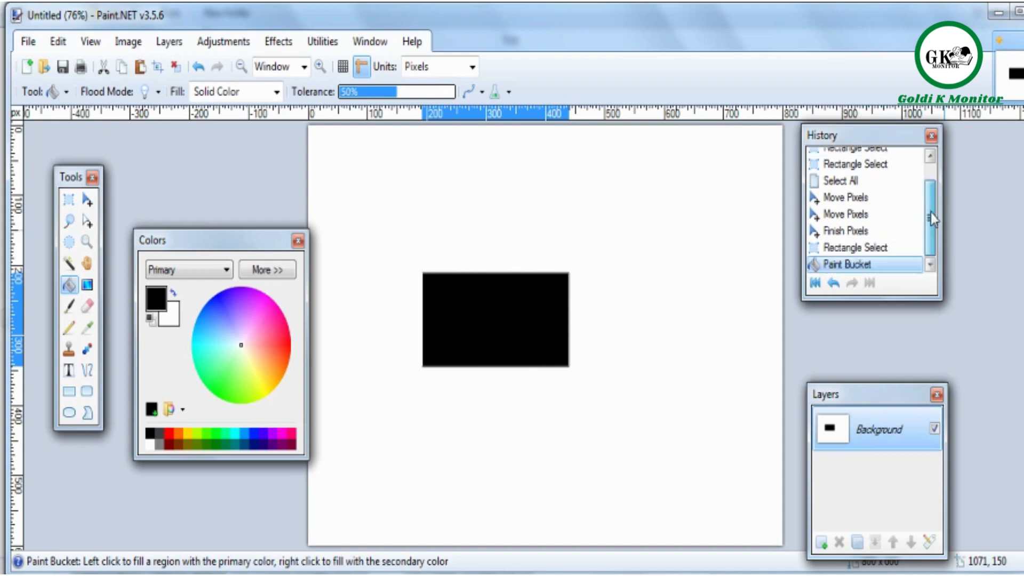
pyautogui.click(863, 201)
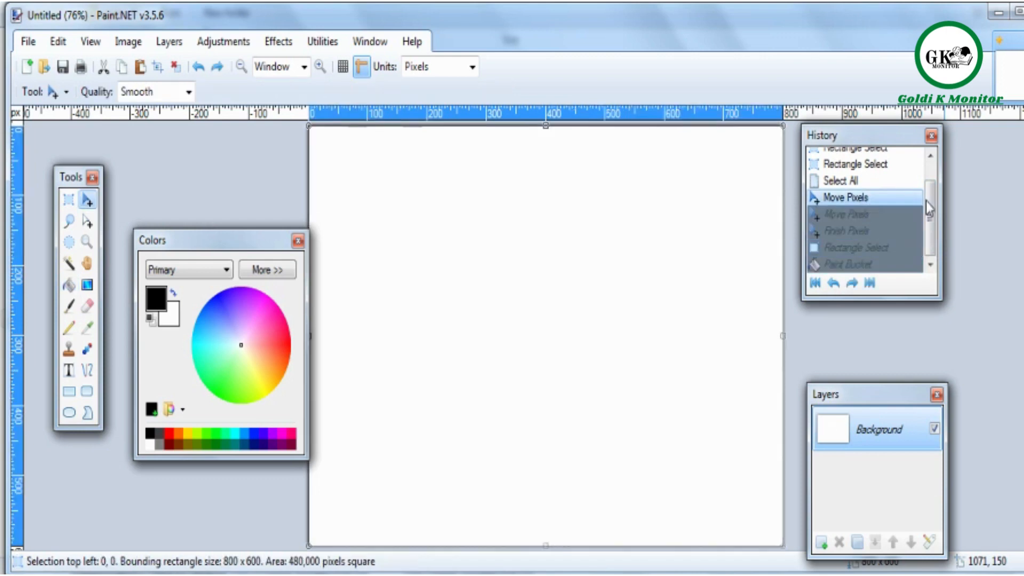
pyautogui.scroll(1, 937, 163)
pyautogui.click(886, 157)
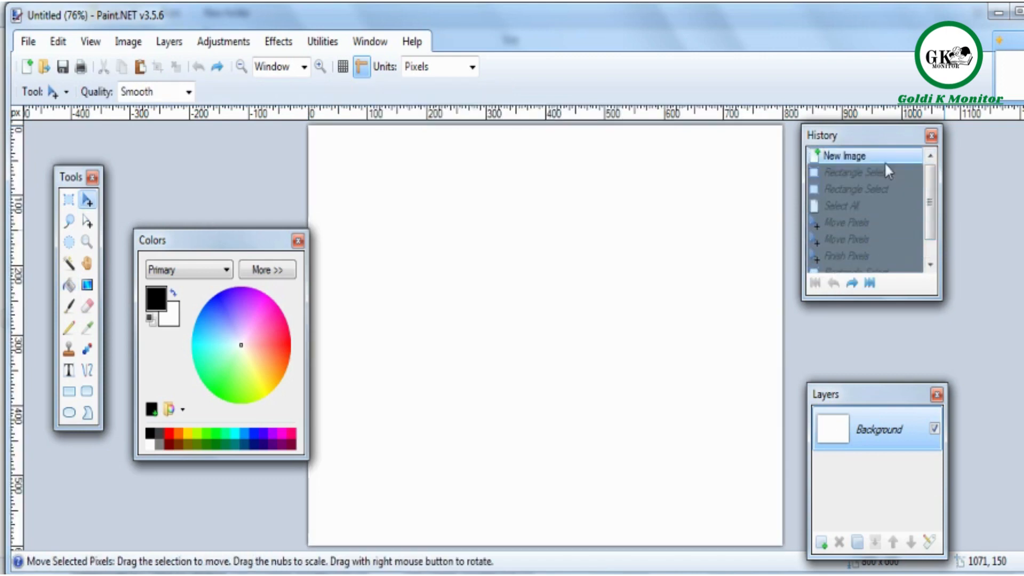
# Jump between the last Rectangle Select, New Image and Paint Bucket history states, ending at New Image.
pyautogui.scroll(-2, 932, 206)
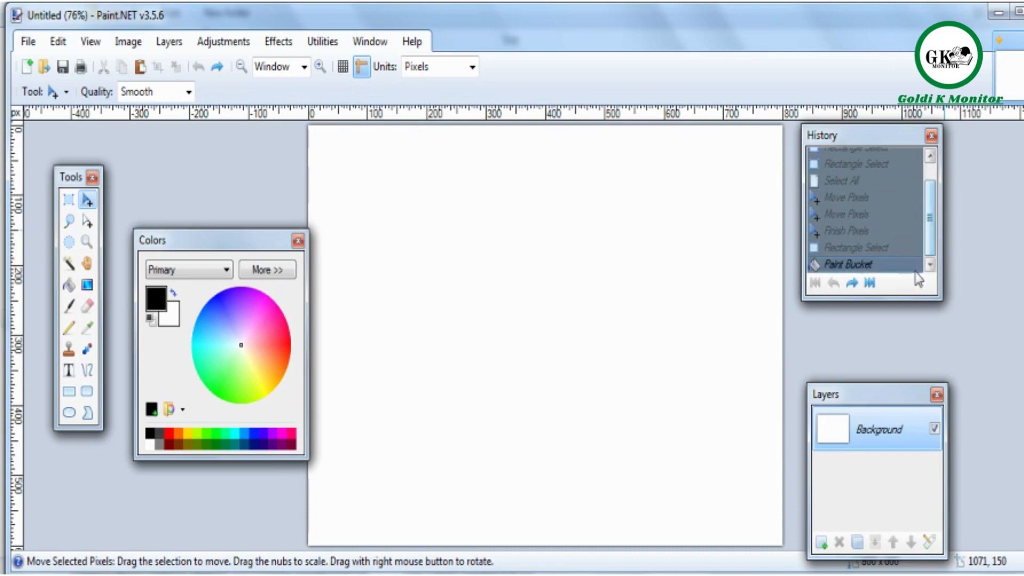
pyautogui.click(869, 248)
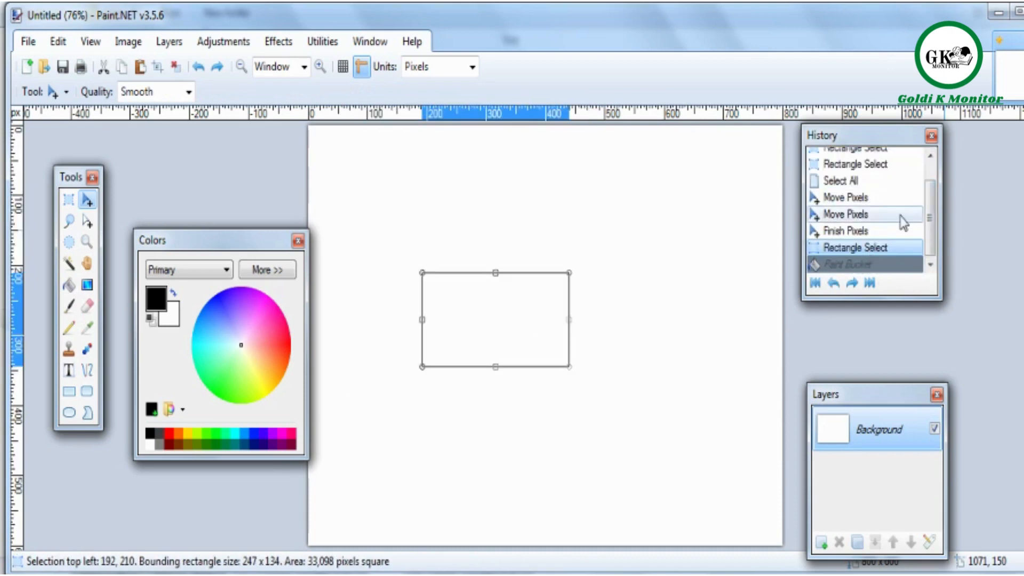
pyautogui.scroll(2, 902, 214)
pyautogui.click(884, 189)
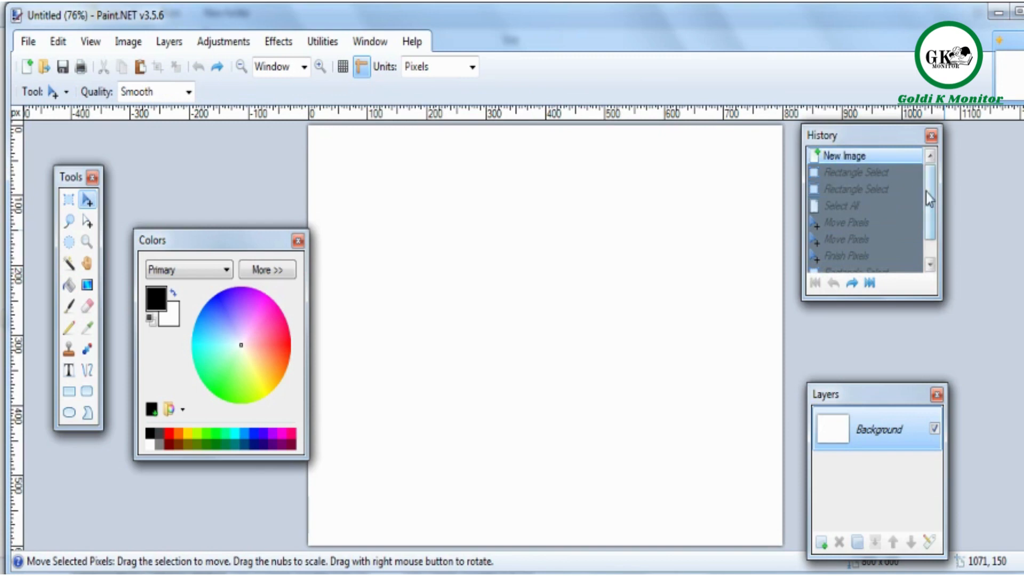
pyautogui.scroll(-2, 930, 199)
pyautogui.click(865, 265)
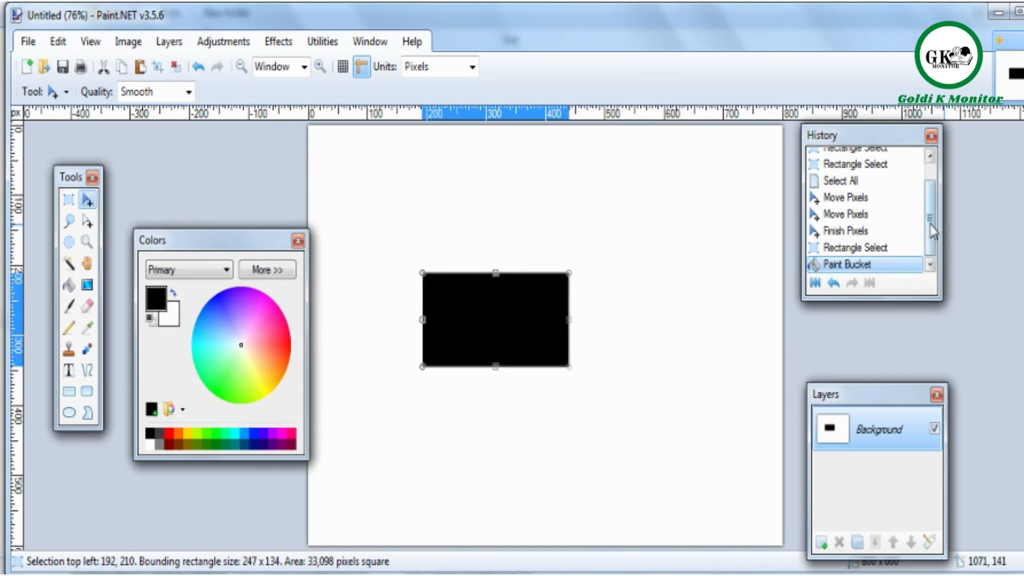
pyautogui.scroll(2, 938, 172)
pyautogui.click(857, 157)
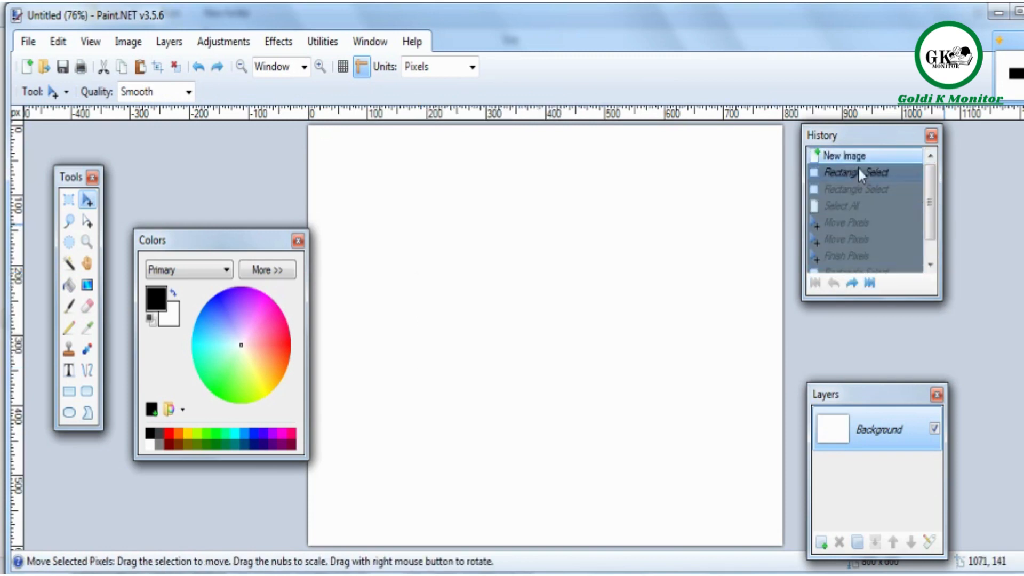
# Rearrange the floating windows: move History farther from the canvas, raise Layers and Tools, and lower Colors.
pyautogui.moveTo(872, 144); pyautogui.dragTo(977, 171)
pyautogui.moveTo(866, 404); pyautogui.dragTo(891, 361)
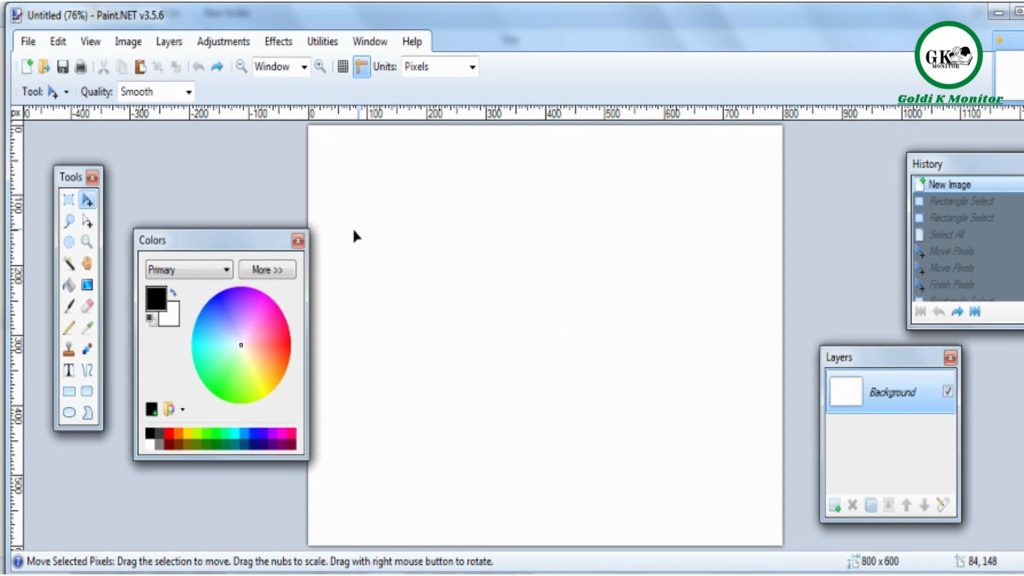
pyautogui.moveTo(229, 247); pyautogui.dragTo(209, 286)
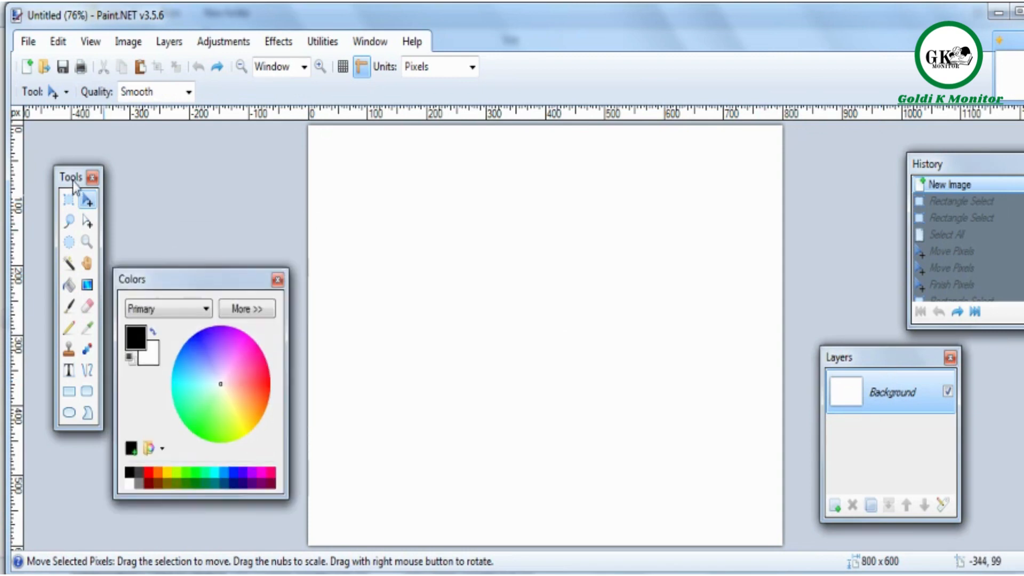
pyautogui.moveTo(75, 181); pyautogui.dragTo(77, 148)
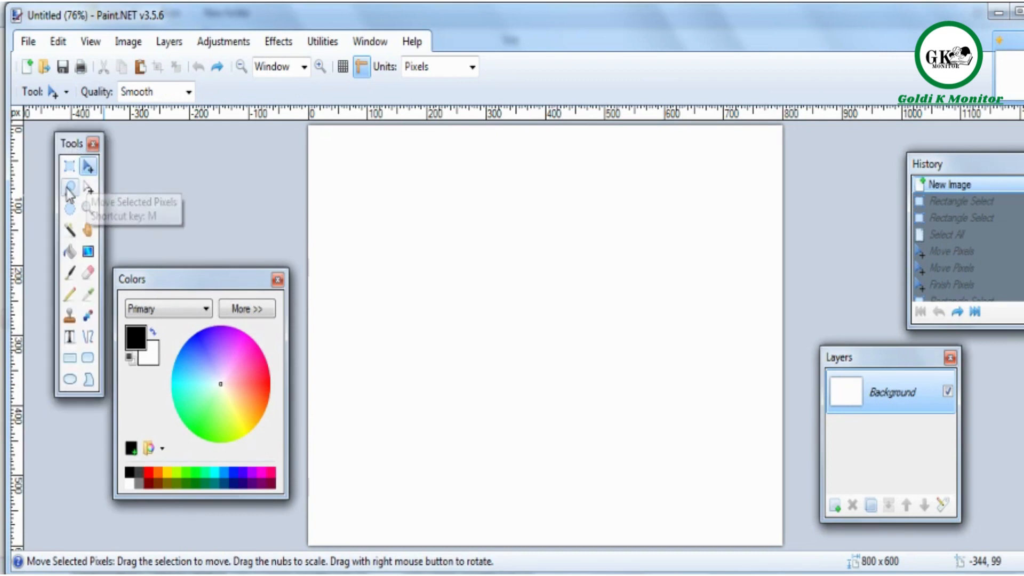
# Outline an irregular area of about 326 × 178 pixels in the canvas's upper left with Lasso Select, and undo a second lasso attempt.
pyautogui.click(69, 189)
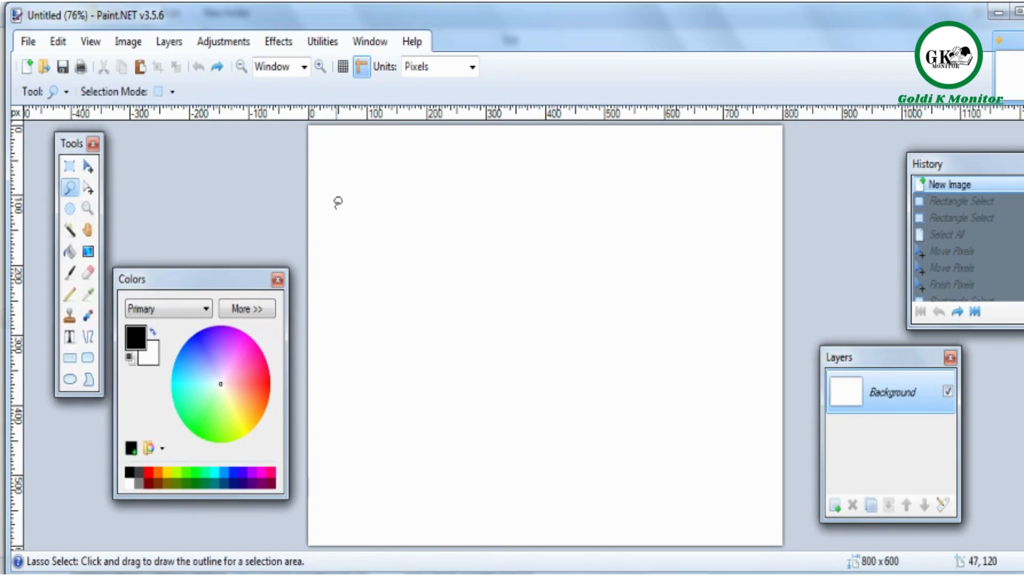
pyautogui.moveTo(348, 209)
pyautogui.mouseDown()
pyautogui.moveTo(519, 197)
pyautogui.moveTo(532, 220)
pyautogui.moveTo(534, 291)
pyautogui.moveTo(479, 317)
pyautogui.moveTo(370, 280)
pyautogui.moveTo(348, 213)
pyautogui.mouseUp()
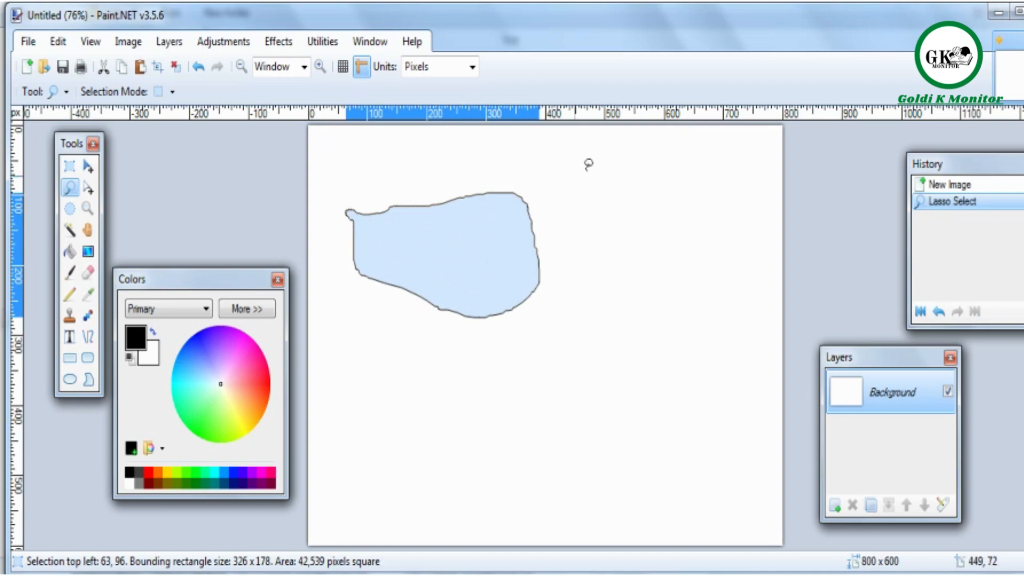
pyautogui.moveTo(587, 171)
pyautogui.mouseDown()
pyautogui.moveTo(628, 215)
pyautogui.moveTo(646, 282)
pyautogui.moveTo(591, 357)
pyautogui.moveTo(512, 367)
pyautogui.moveTo(460, 324)
pyautogui.moveTo(452, 287)
pyautogui.moveTo(532, 197)
pyautogui.moveTo(585, 174)
pyautogui.mouseUp()
pyautogui.hotkey('ctrl', 'z')
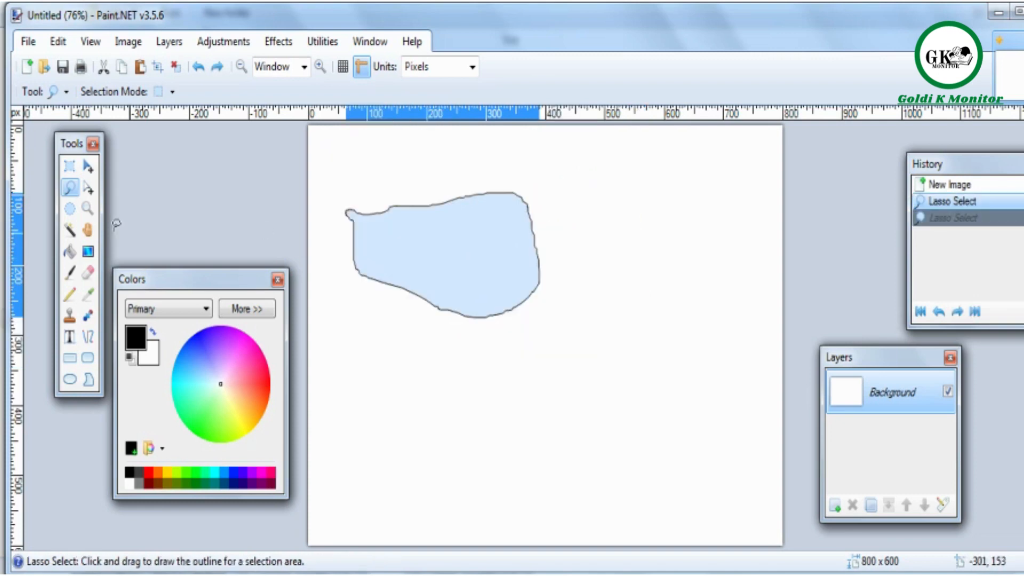
# Move the lasso selection outline about 200 pixels to the right on the canvas with Move Selection.
pyautogui.click(88, 189)
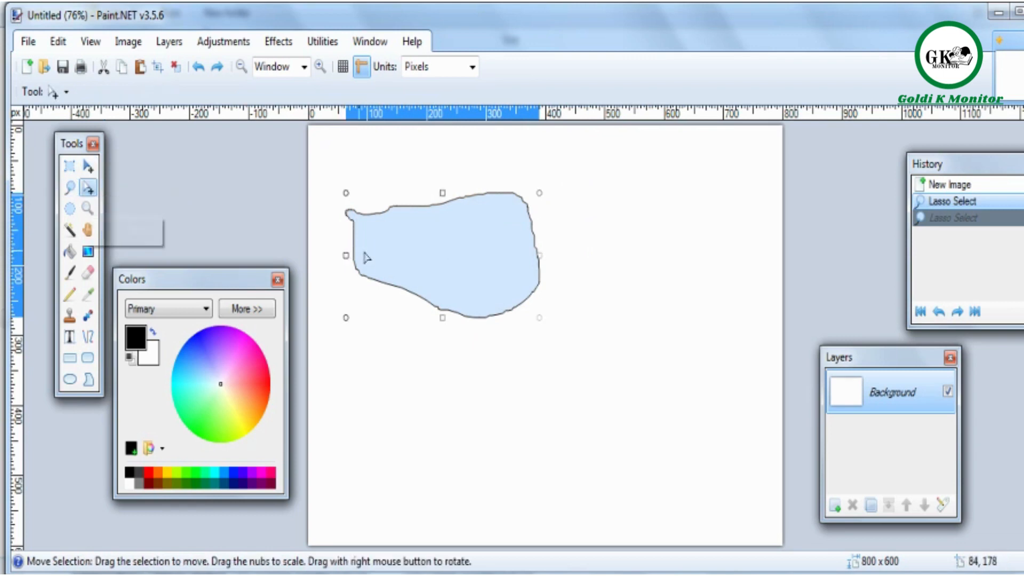
pyautogui.moveTo(395, 251)
pyautogui.mouseDown()
pyautogui.moveTo(496, 296)
pyautogui.moveTo(535, 263)
pyautogui.moveTo(462, 361)
pyautogui.moveTo(526, 261)
pyautogui.moveTo(518, 256)
pyautogui.mouseUp()
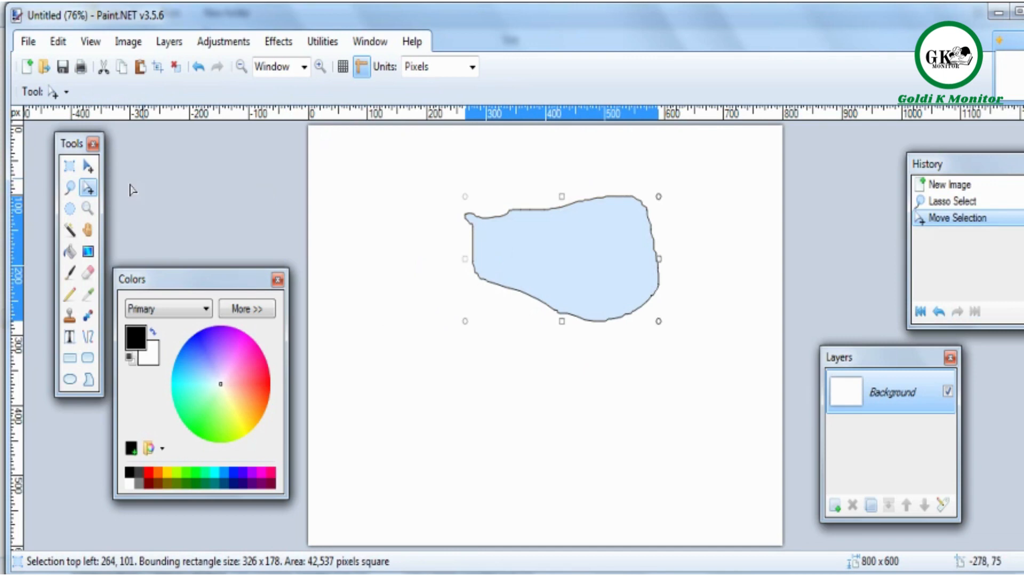
# Draw a 508 × 245 pixel elliptical selection low on the canvas, and replace it with one of 248 × 158 pixels above it.
pyautogui.click(70, 214)
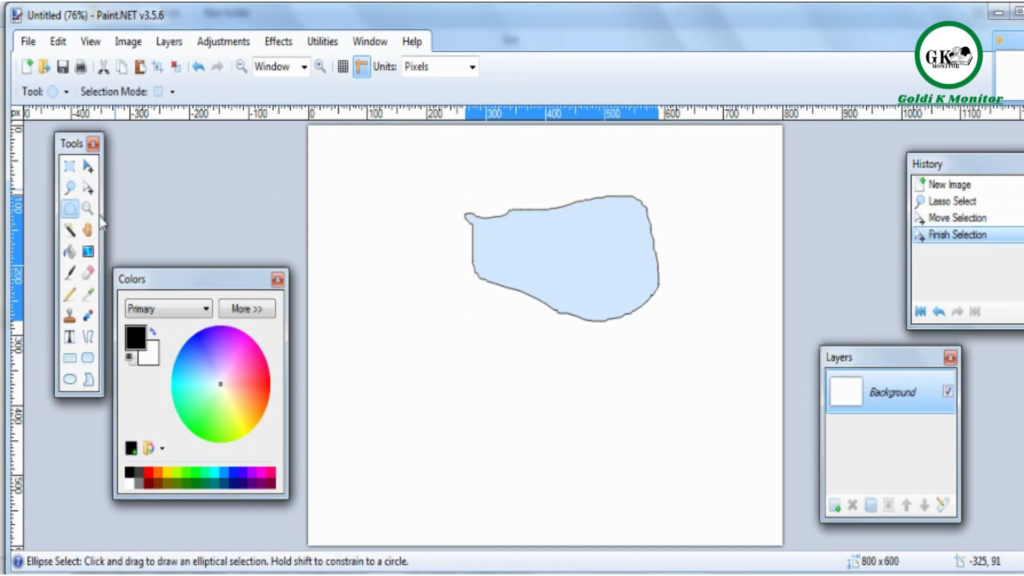
pyautogui.click(172, 92)
pyautogui.moveTo(344, 361); pyautogui.dragTo(643, 523)
pyautogui.moveTo(644, 532); pyautogui.dragTo(644, 532)
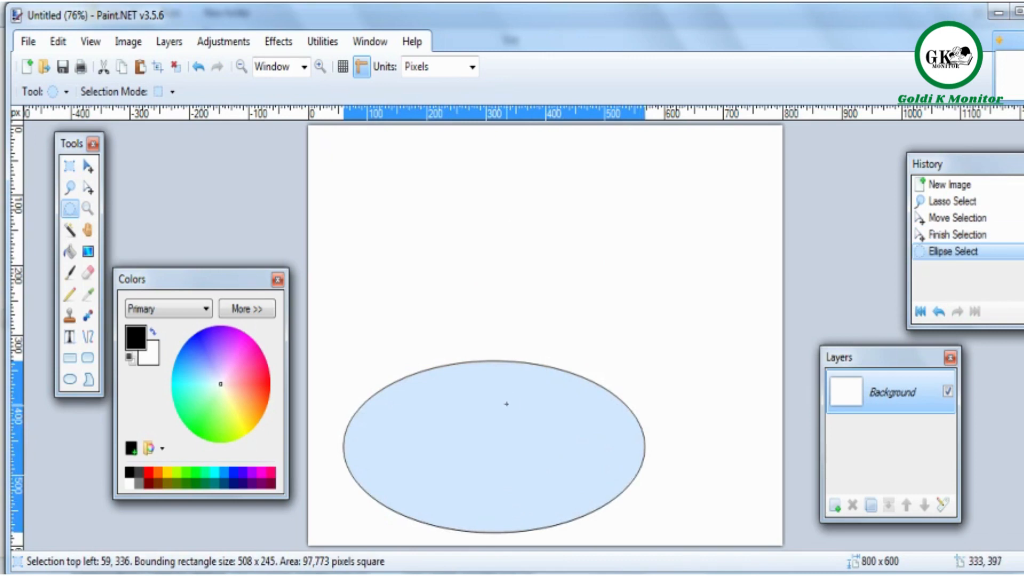
pyautogui.moveTo(503, 404); pyautogui.dragTo(503, 385)
pyautogui.moveTo(433, 238)
pyautogui.mouseDown()
pyautogui.moveTo(477, 319)
pyautogui.moveTo(544, 355)
pyautogui.moveTo(692, 281)
pyautogui.moveTo(521, 457)
pyautogui.moveTo(581, 348)
pyautogui.mouseUp()
# Shift the elliptical selection slightly down and right with Move Selected Pixels, and undo the move.
pyautogui.click(88, 166)
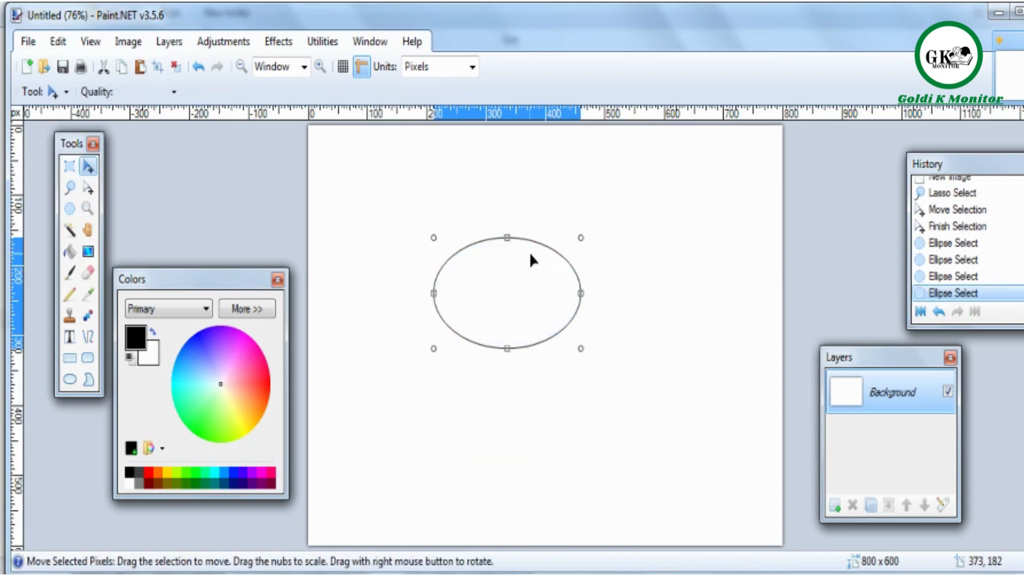
pyautogui.moveTo(515, 280); pyautogui.dragTo(543, 292)
pyautogui.hotkey('ctrl', 'z')
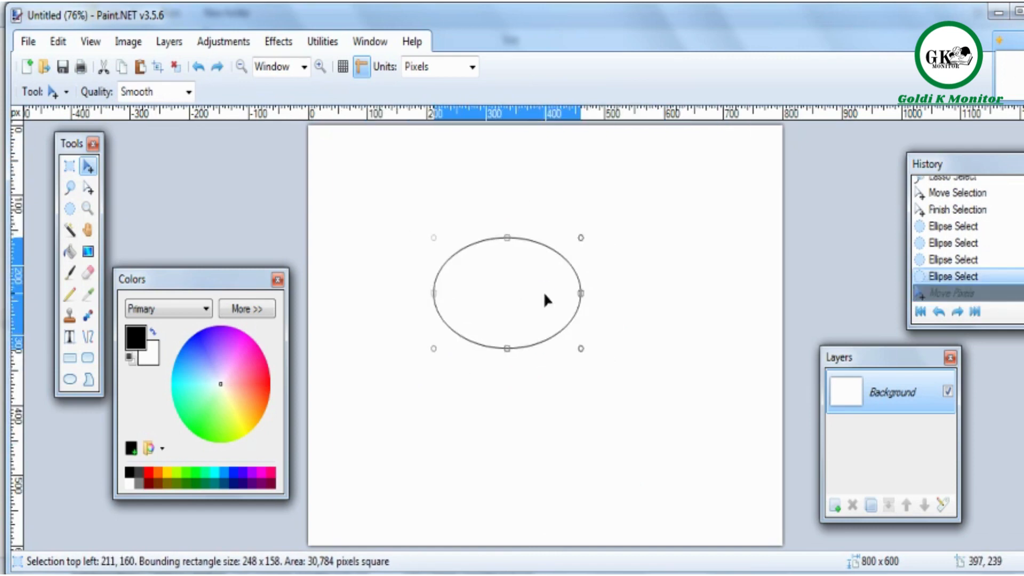
# Select the whole blank canvas repeatedly with Magic Wand at 50% tolerance.
pyautogui.click(78, 231)
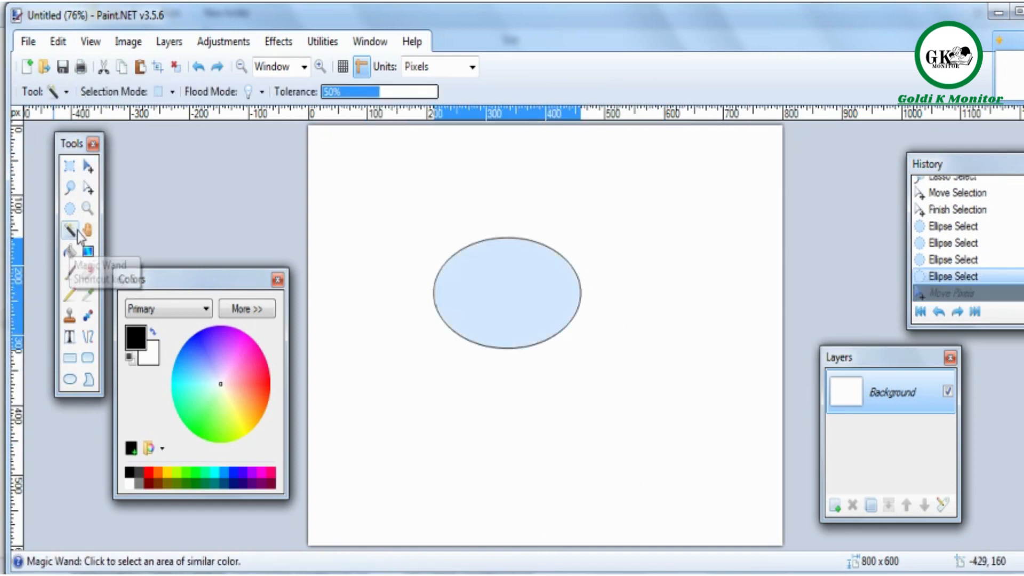
pyautogui.click(476, 209)
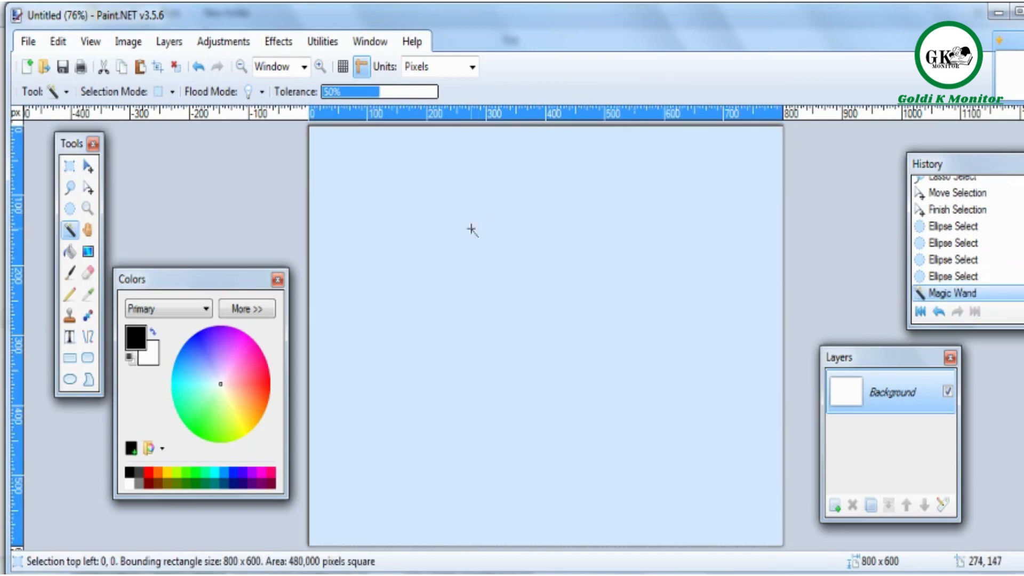
pyautogui.click(472, 229)
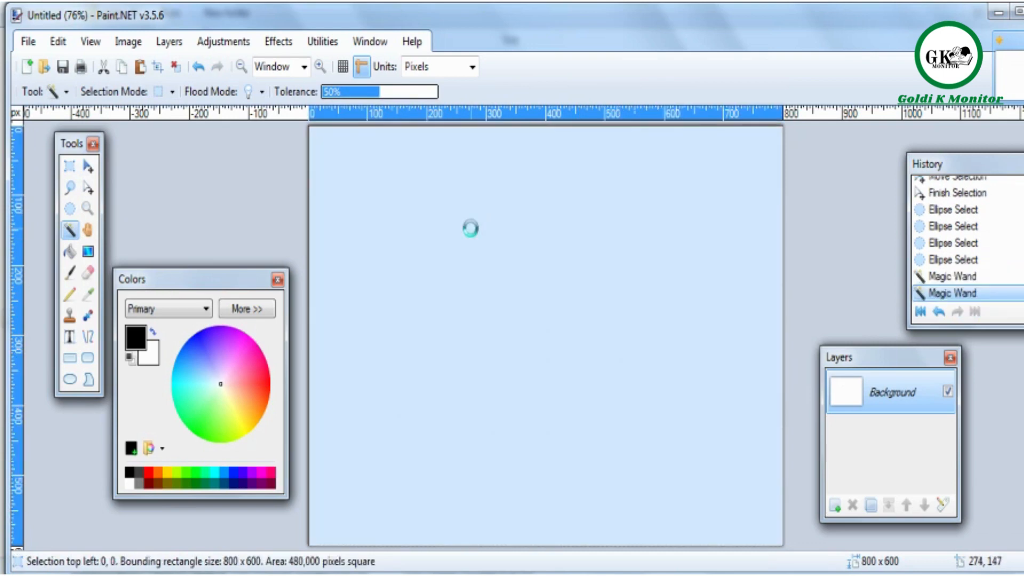
pyautogui.click(470, 229)
pyautogui.click(481, 153)
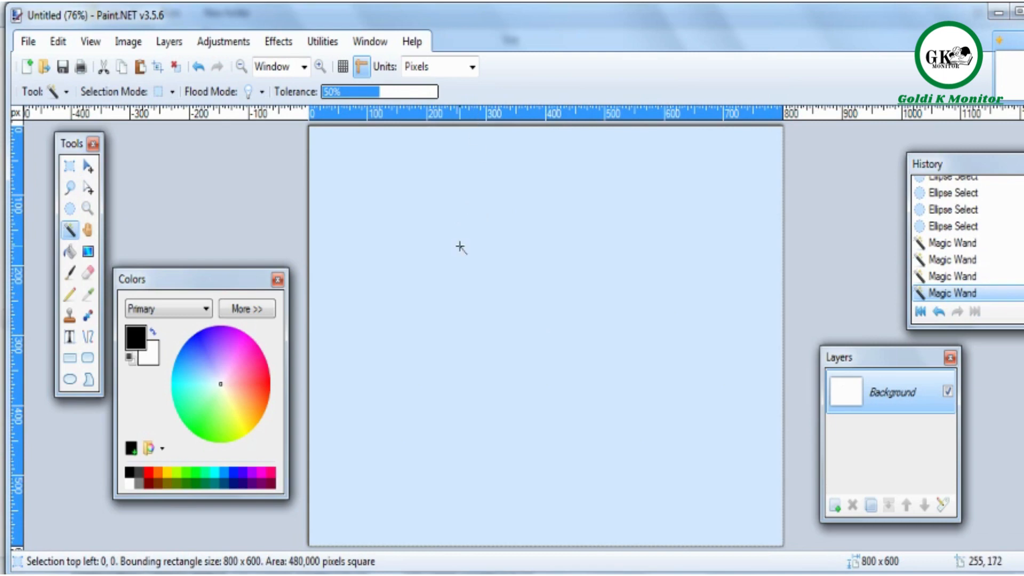
# Take the image back to the New Image history state, and activate the Magic Wand and Pan tools in turn.
pyautogui.scroll(3, 966, 238)
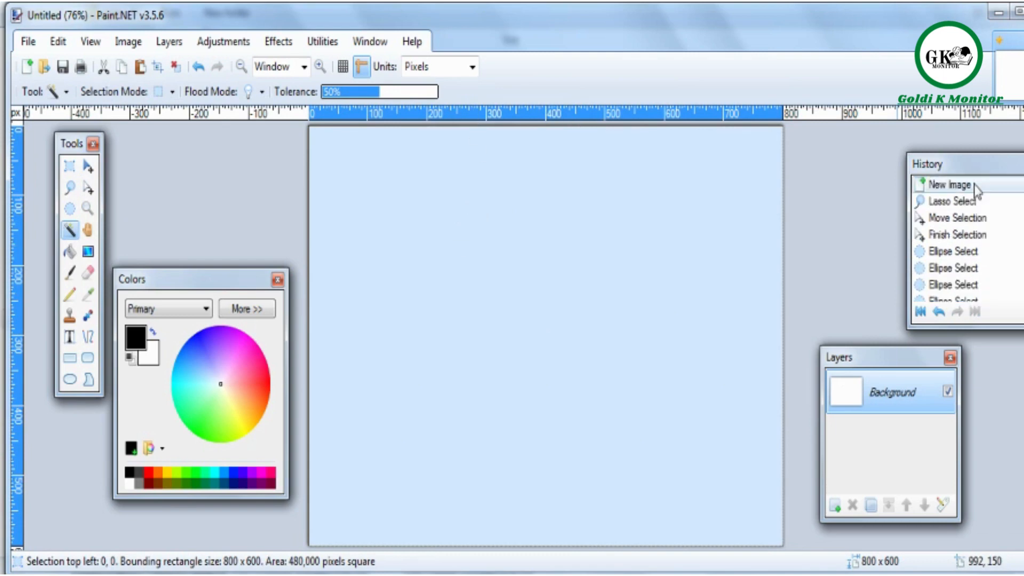
pyautogui.click(972, 184)
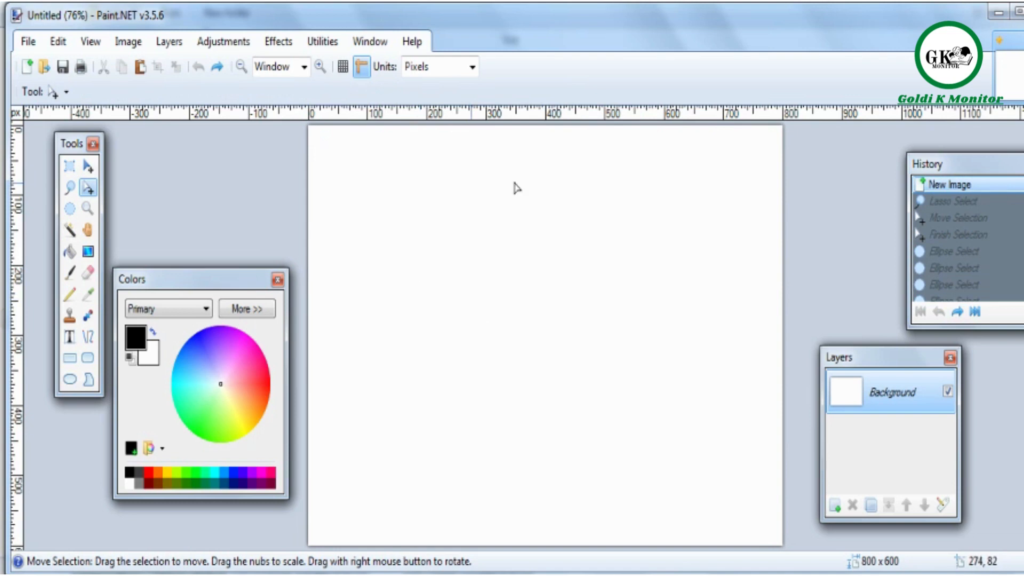
pyautogui.click(70, 230)
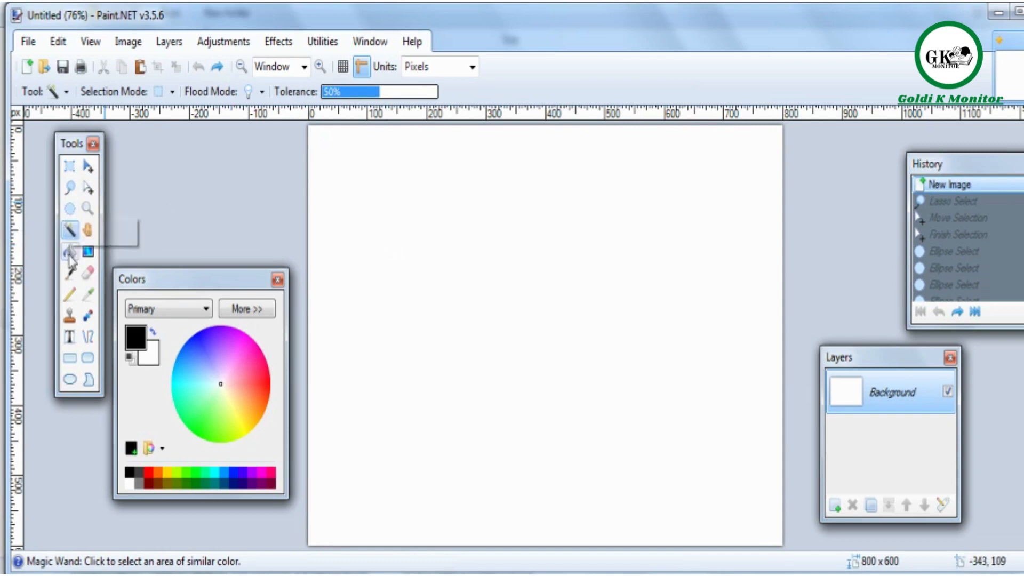
pyautogui.click(87, 234)
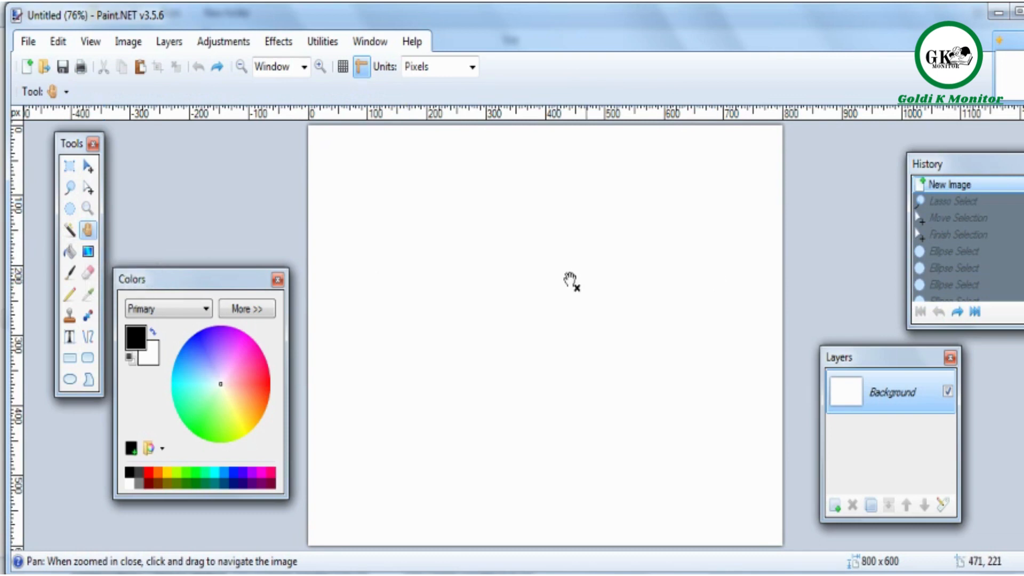
# Fill the canvas with black and again with purple as the primary color using Paint Bucket, and undo both fills.
pyautogui.click(69, 252)
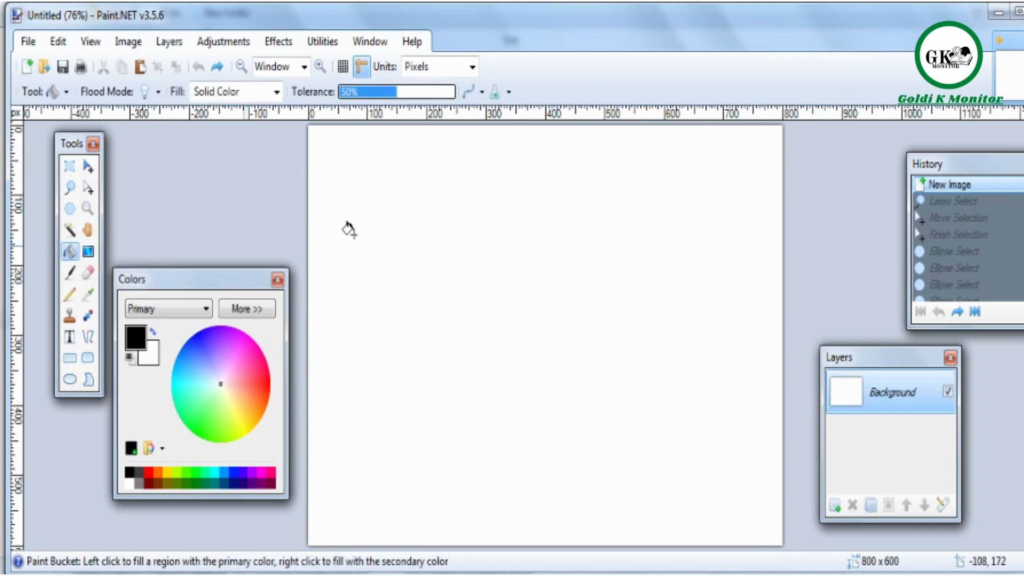
pyautogui.click(474, 251)
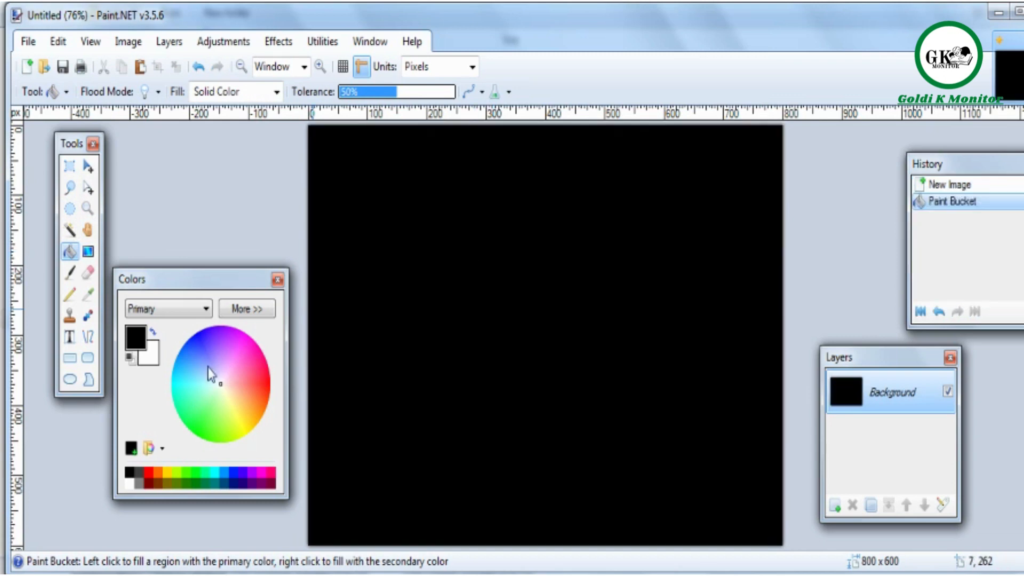
pyautogui.click(220, 344)
pyautogui.click(486, 282)
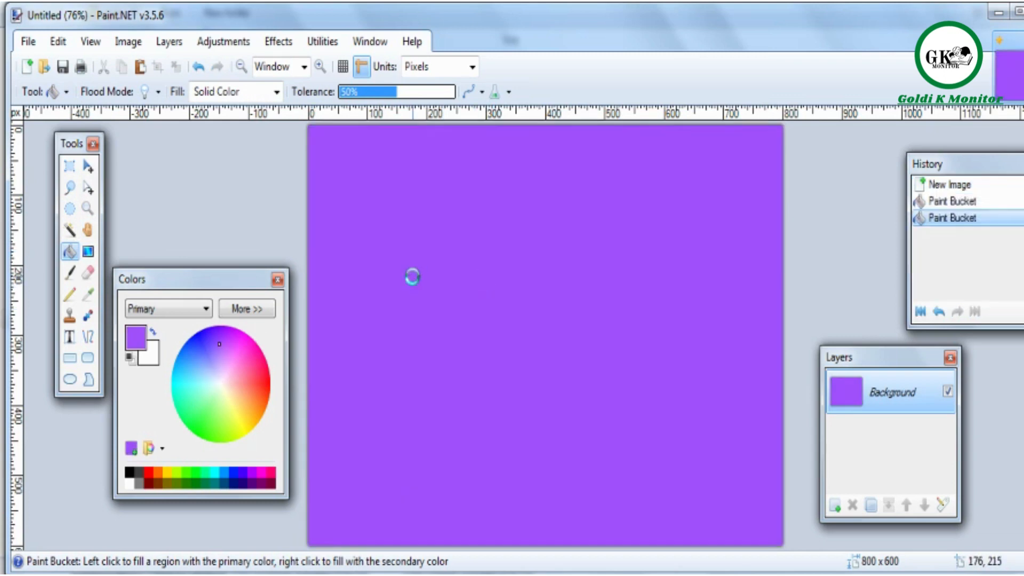
pyautogui.hotkey('ctrl', 'z')
pyautogui.hotkey('ctrl', 'z')
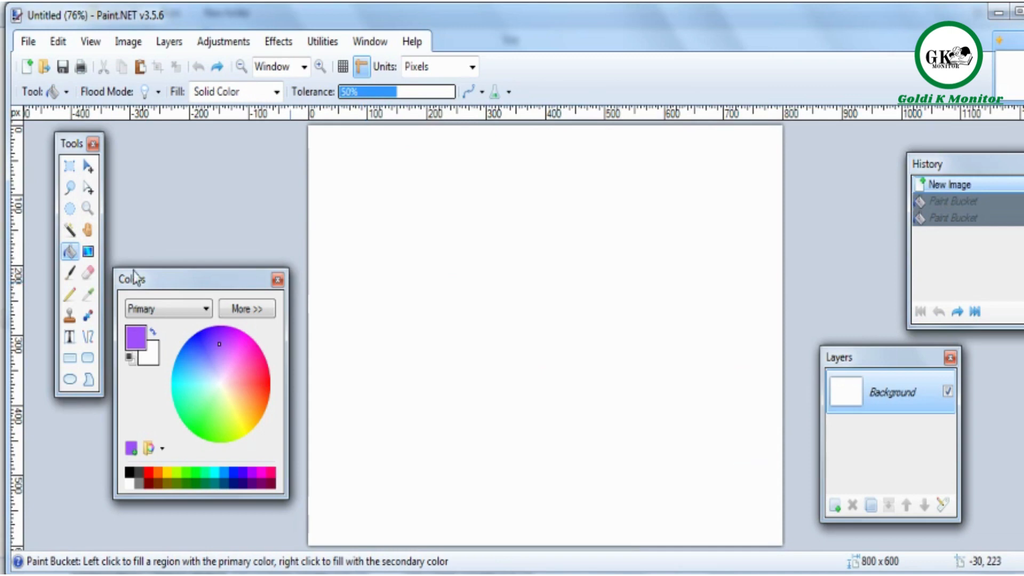
# Draw a linear purple-to-white gradient from the canvas's upper middle toward its upper-left edge.
pyautogui.click(84, 256)
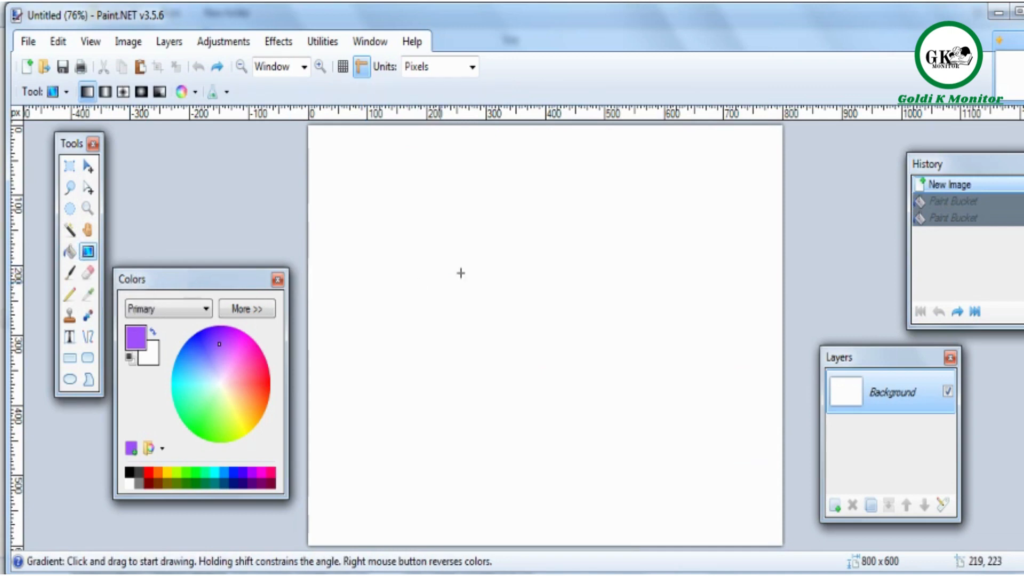
pyautogui.moveTo(529, 237); pyautogui.dragTo(310, 154)
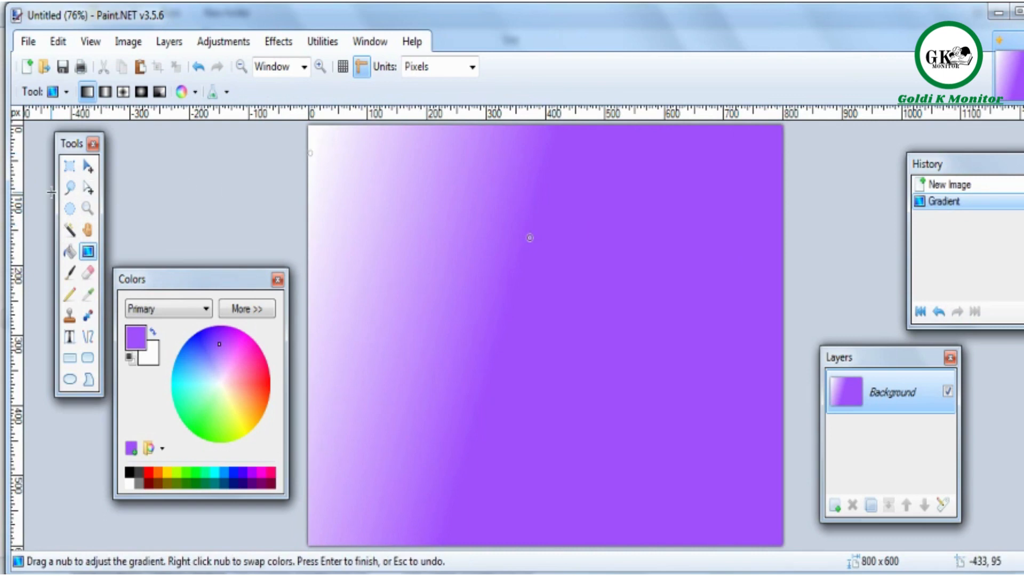
# Outline a four-sided area of about 237 × 225 pixels on the gradient with Lasso Select, and crop the image to it.
pyautogui.click(68, 190)
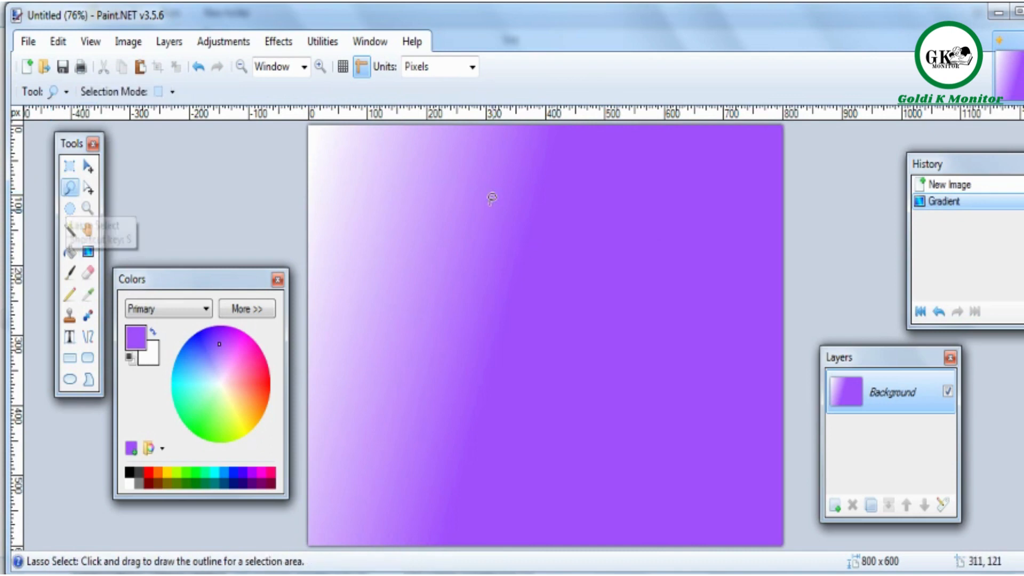
pyautogui.moveTo(497, 208)
pyautogui.mouseDown()
pyautogui.moveTo(407, 180)
pyautogui.moveTo(367, 307)
pyautogui.moveTo(500, 338)
pyautogui.mouseUp()
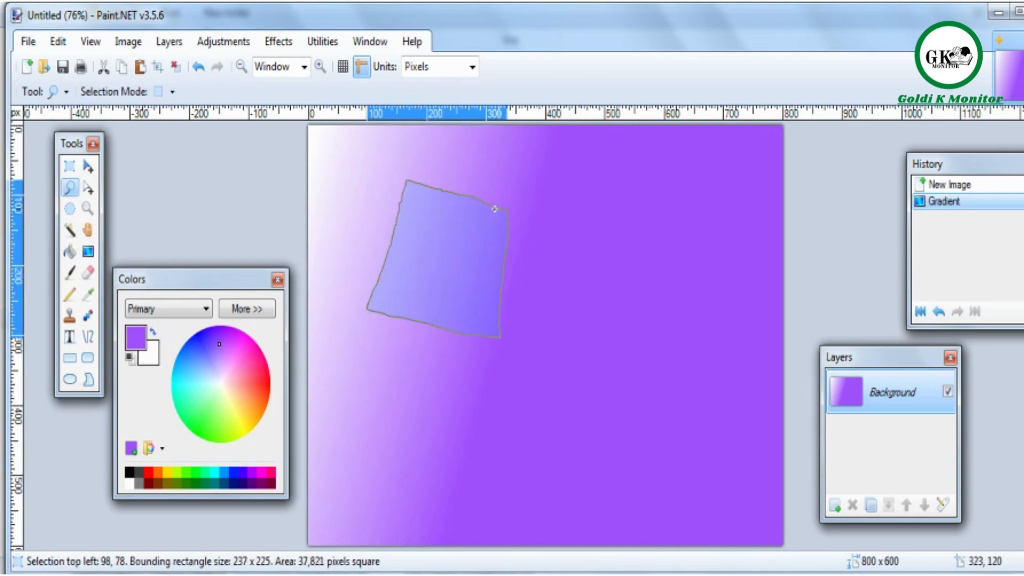
pyautogui.moveTo(495, 209); pyautogui.dragTo(485, 210)
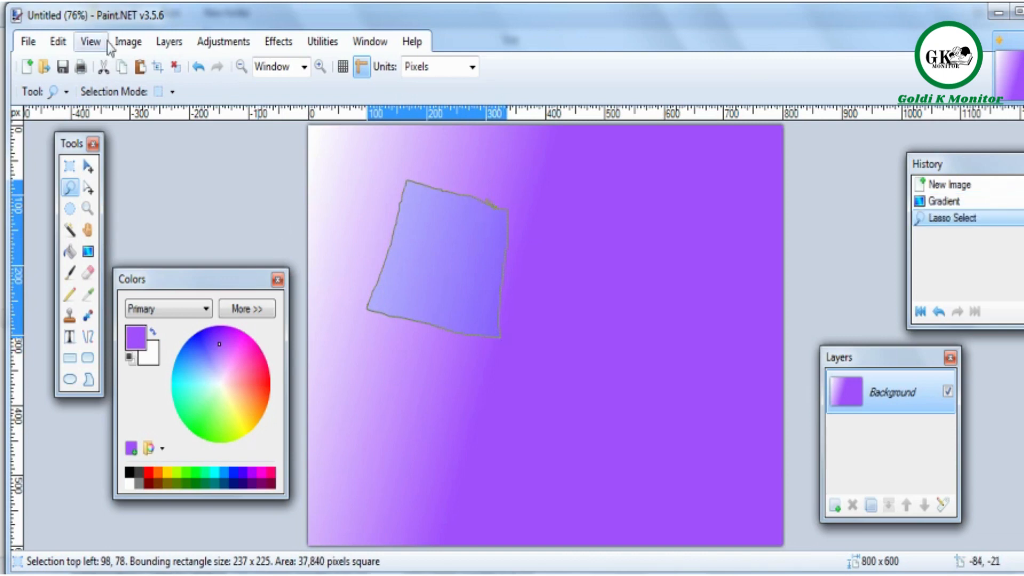
pyautogui.click(128, 41)
pyautogui.click(155, 62)
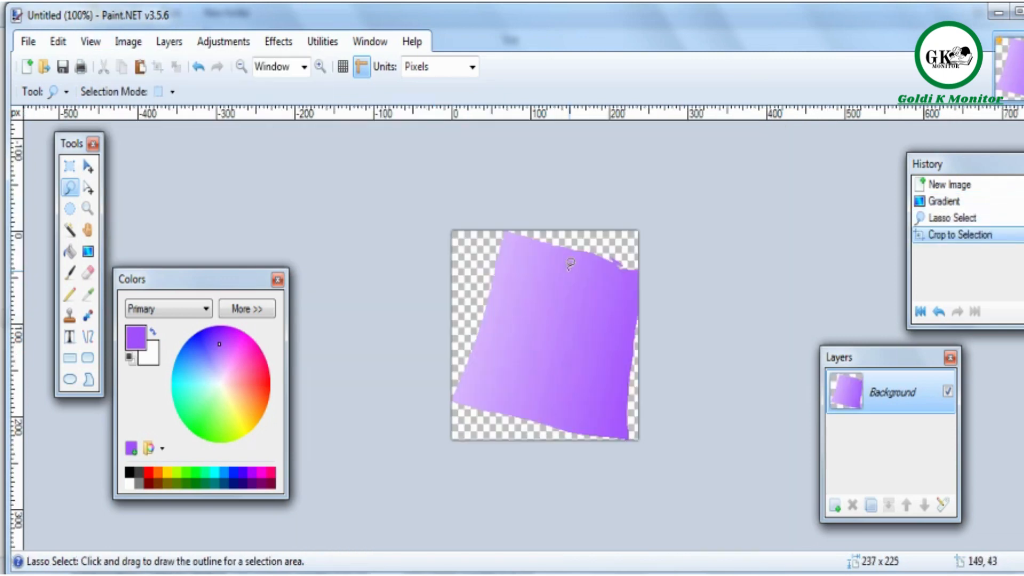
# Undo the crop, the lasso selection and the gradient.
pyautogui.hotkey('ctrl', 'z')
pyautogui.hotkey('ctrl', 'z')
pyautogui.hotkey('ctrl', 'z')
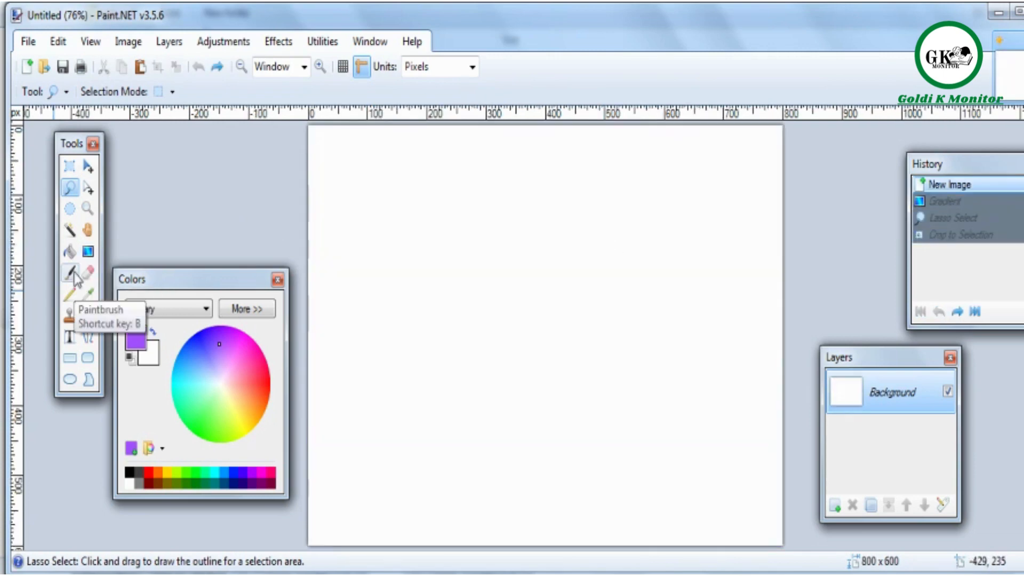
# Draw a freehand purple Paintbrush stroke of width 2 on the canvas, and undo it.
pyautogui.click(75, 276)
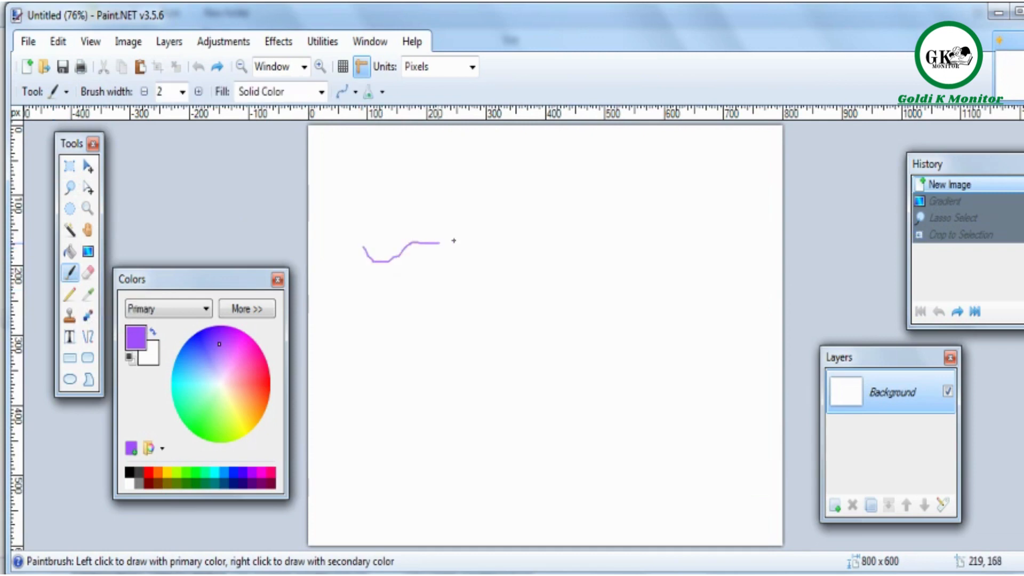
pyautogui.moveTo(513, 228)
pyautogui.mouseDown()
pyautogui.moveTo(459, 304)
pyautogui.moveTo(447, 424)
pyautogui.mouseUp()
pyautogui.hotkey('ctrl', 'z')
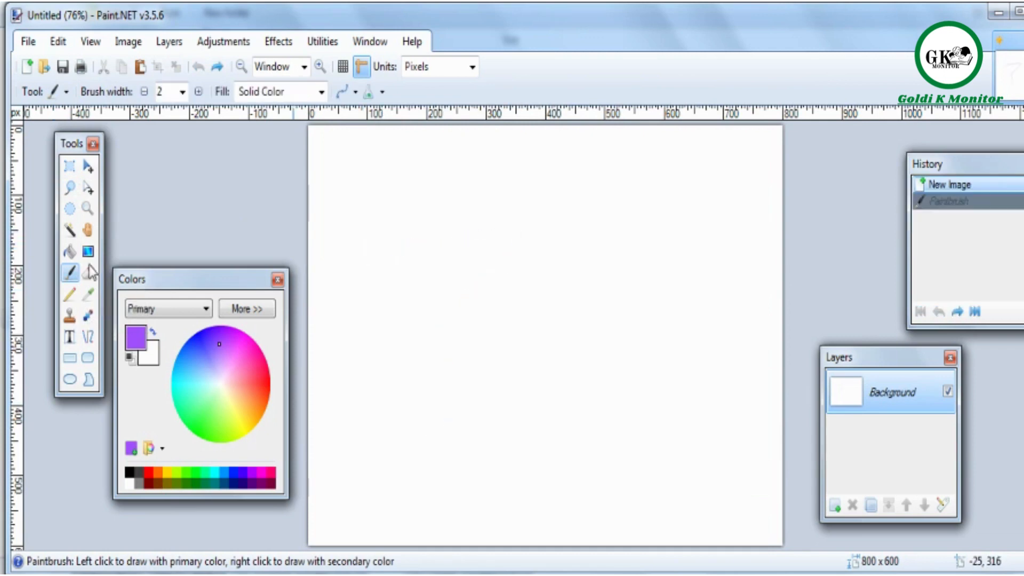
# Paint a curved purple stroke across and down the canvas, erase along it with a brush width of 2, and undo both.
pyautogui.moveTo(325, 221)
pyautogui.mouseDown()
pyautogui.moveTo(517, 400)
pyautogui.moveTo(506, 426)
pyautogui.mouseUp()
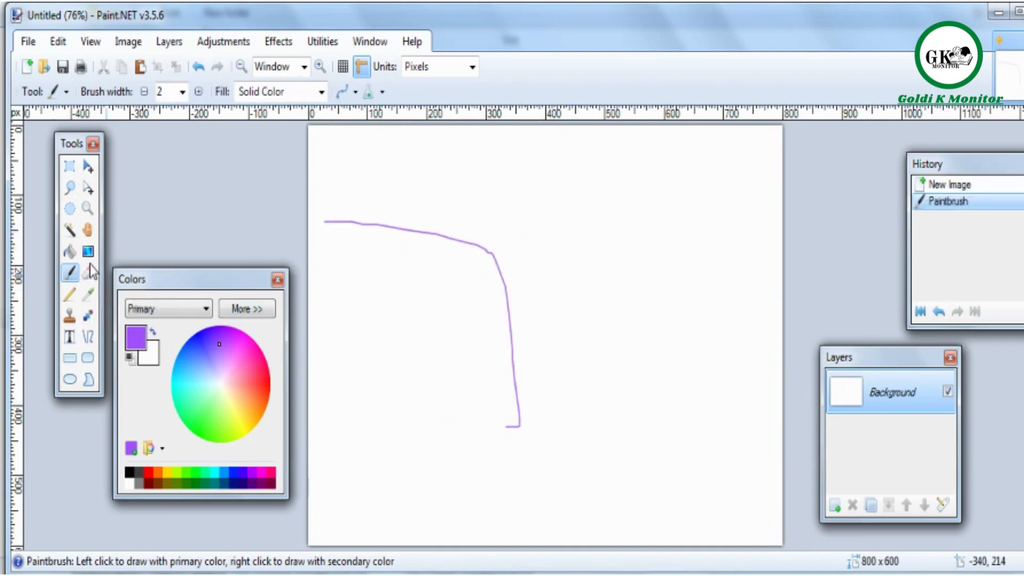
pyautogui.click(88, 274)
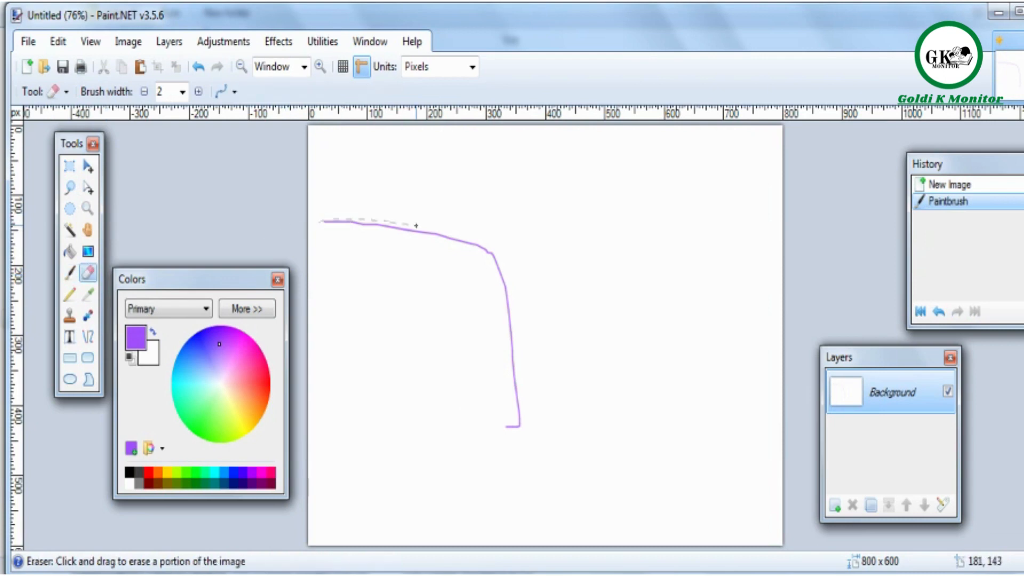
pyautogui.moveTo(517, 352); pyautogui.dragTo(430, 331)
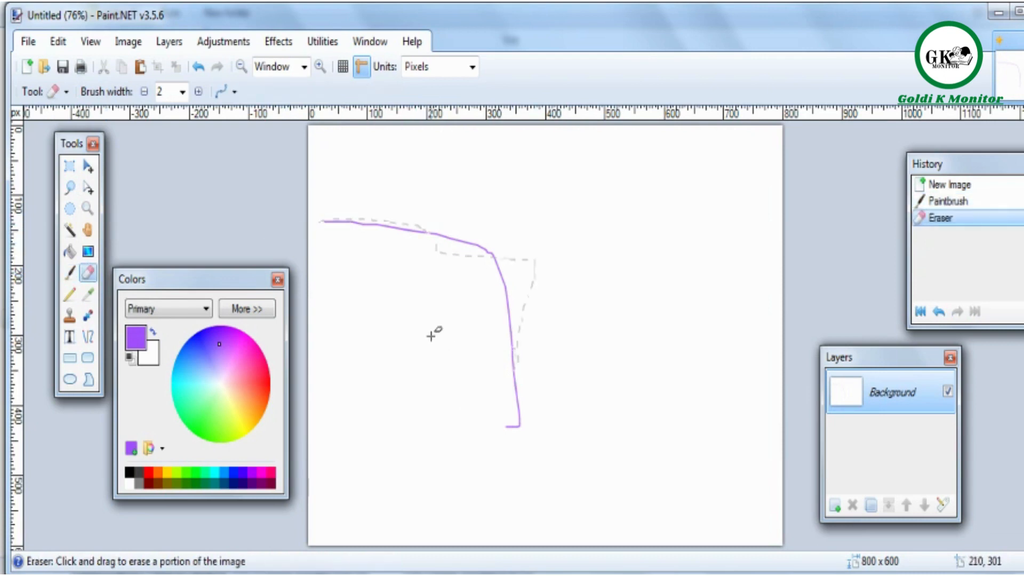
pyautogui.hotkey('ctrl', 'z')
pyautogui.hotkey('ctrl', 'z')
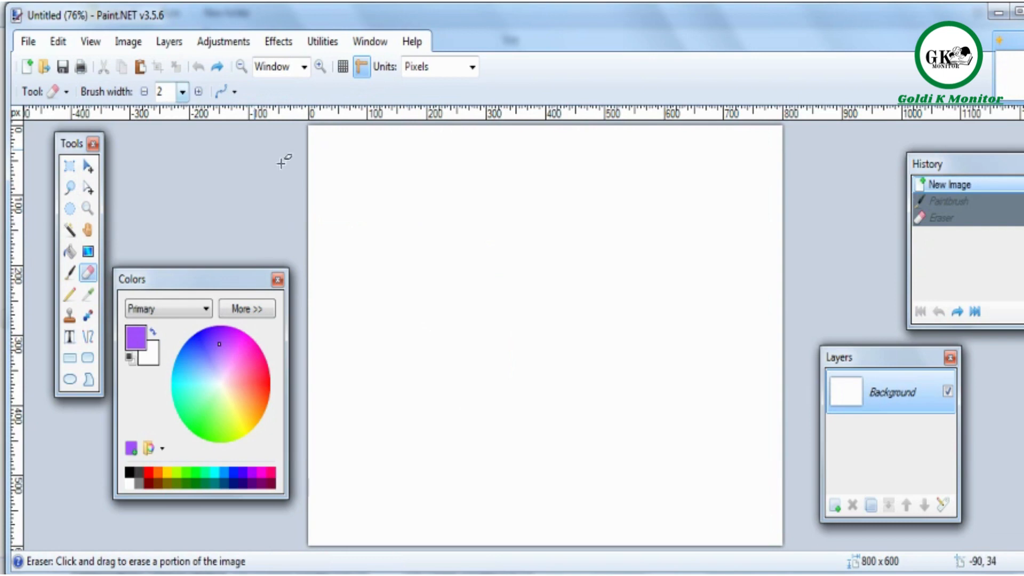
# Redo the curved purple stroke, and erase two spots along its upper part with the Eraser's brush width set to 45.
pyautogui.hotkey('ctrl', 'y')
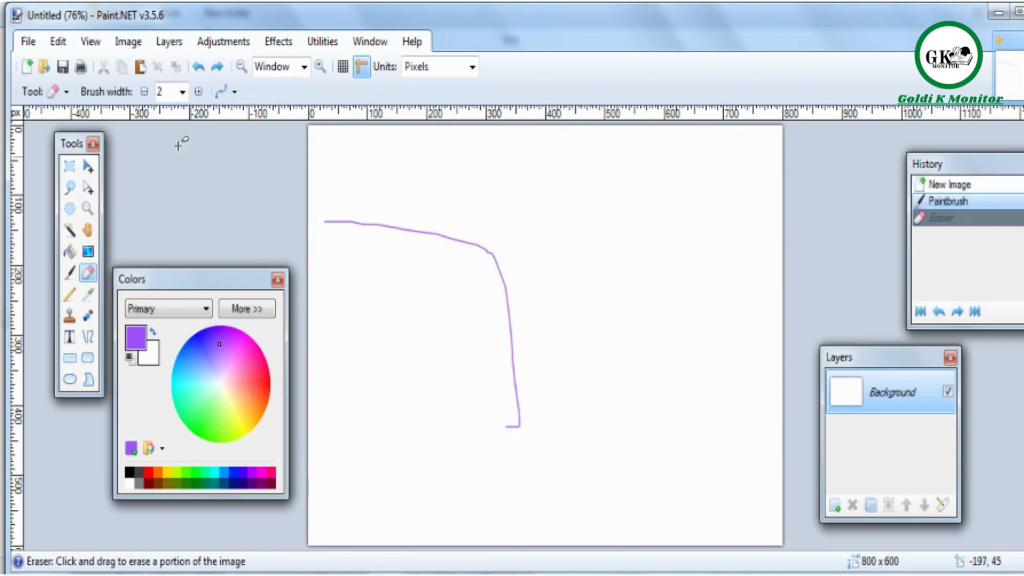
pyautogui.click(183, 92)
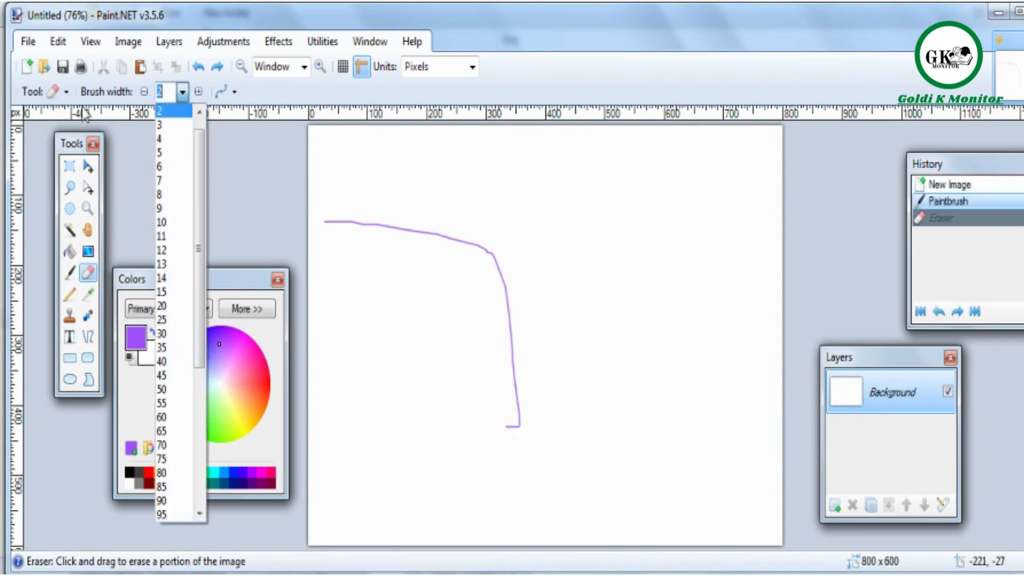
pyautogui.click(187, 361)
pyautogui.click(377, 223)
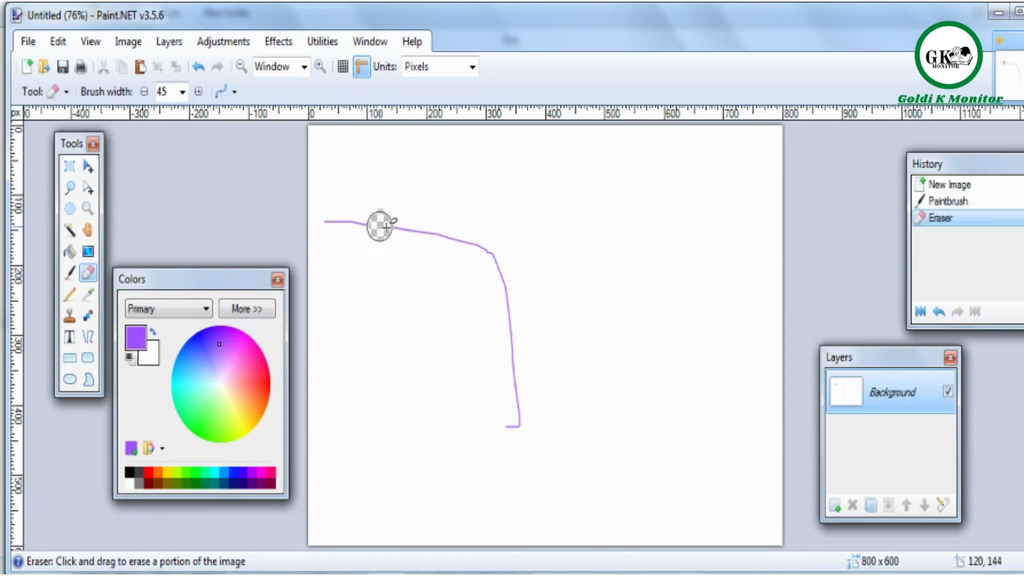
pyautogui.click(402, 235)
# Undo the two erased spots and the purple brush stroke.
pyautogui.hotkey('ctrl', 'z')
pyautogui.hotkey('ctrl', 'z')
pyautogui.hotkey('ctrl', 'z')
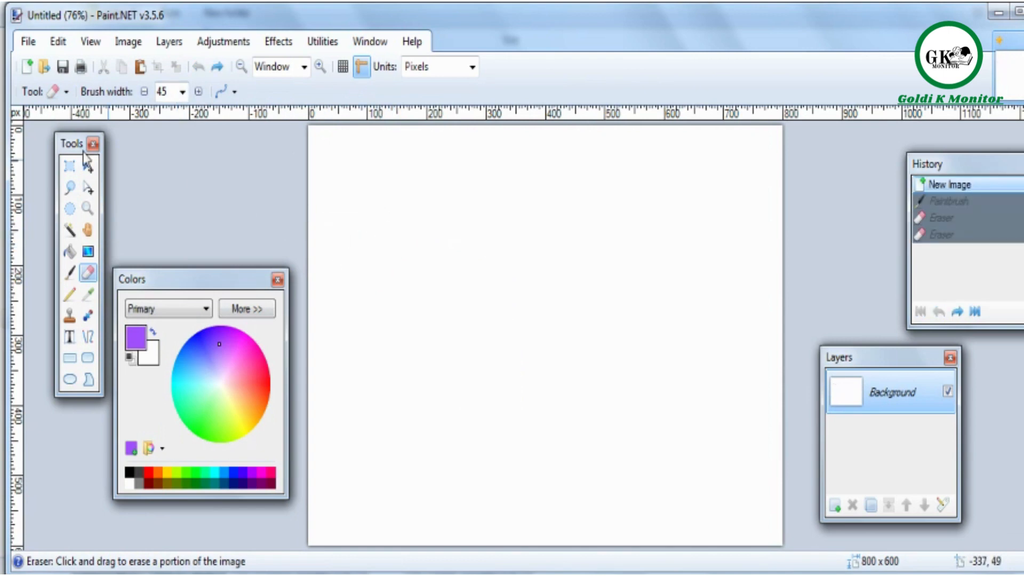
# Draw a short freehand purple line on the upper part of the canvas with the Pencil tool, and undo it.
pyautogui.click(71, 294)
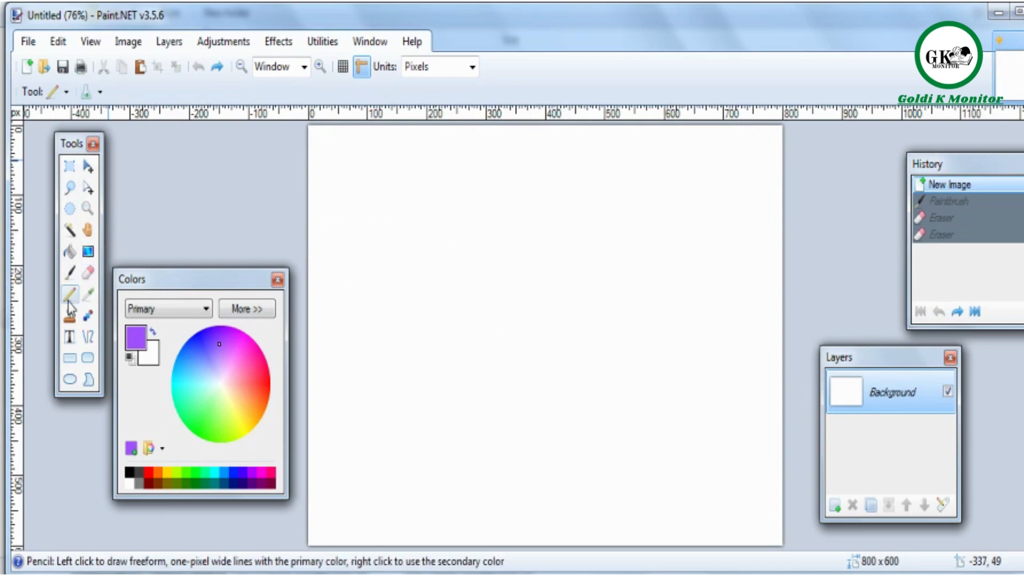
pyautogui.click(100, 92)
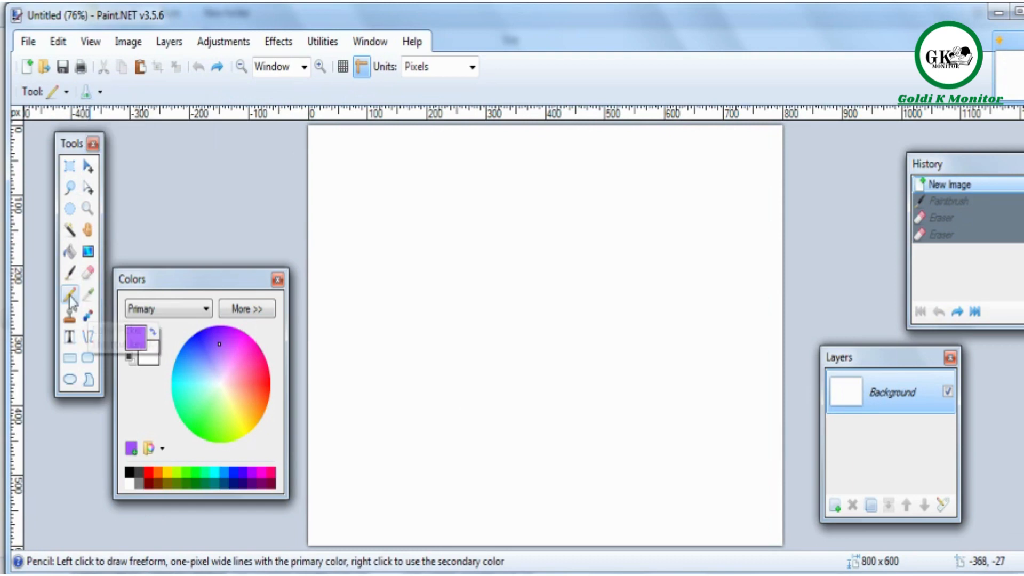
pyautogui.moveTo(379, 235)
pyautogui.mouseDown()
pyautogui.moveTo(399, 289)
pyautogui.moveTo(437, 267)
pyautogui.moveTo(475, 272)
pyautogui.mouseUp()
pyautogui.hotkey('ctrl', 'z')
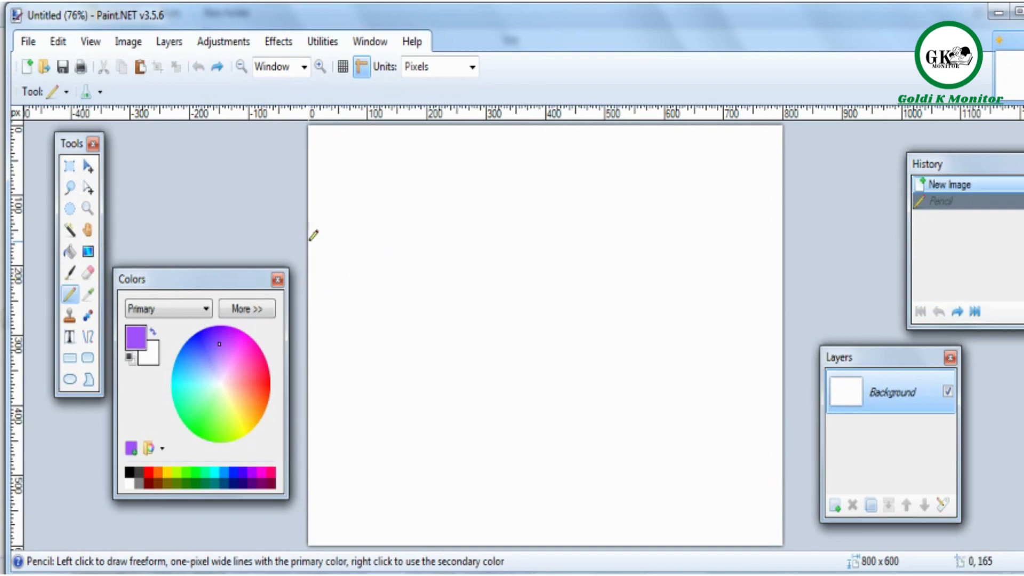
# Sample the canvas's white with the Color Picker, and fill the whole canvas with periwinkle blue using the Paint Bucket.
pyautogui.click(89, 295)
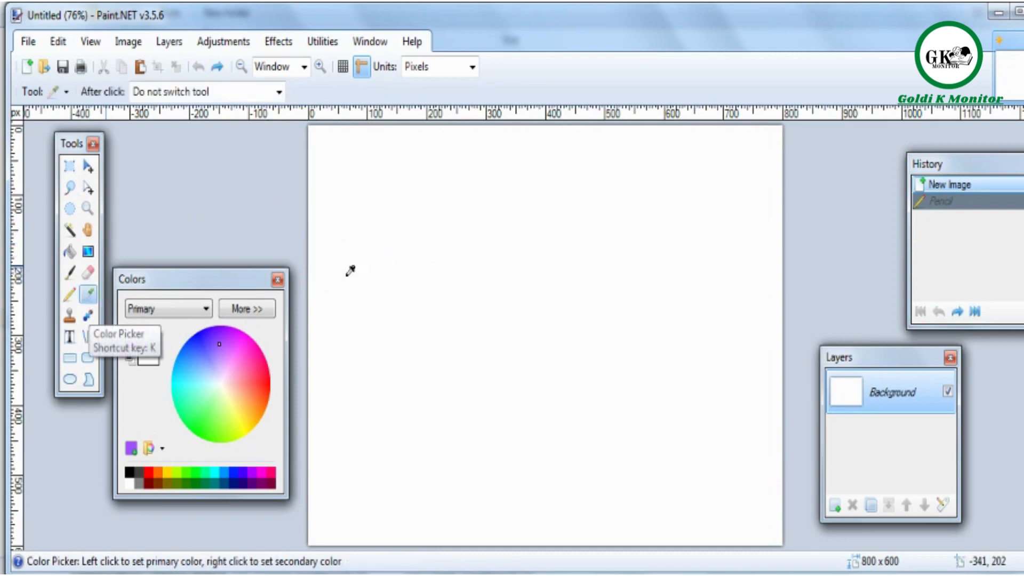
pyautogui.click(368, 266)
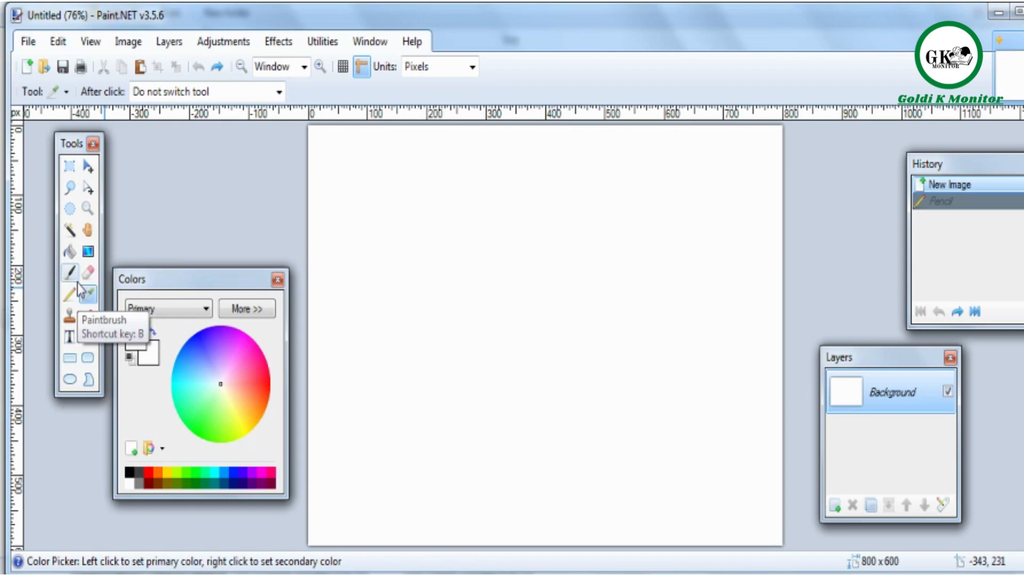
pyautogui.click(70, 252)
pyautogui.click(331, 266)
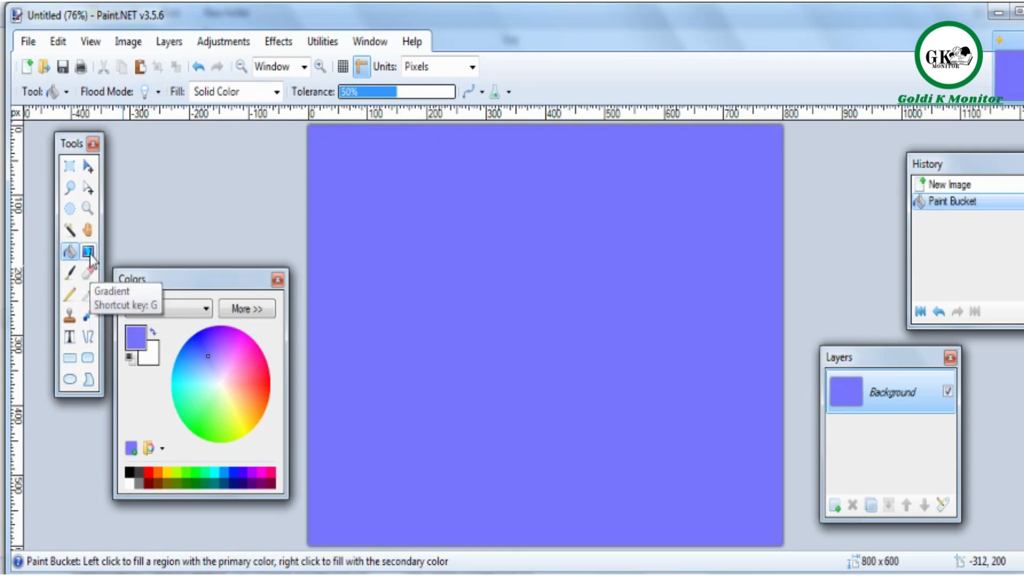
# Select a rectangle of about 187 x 168 pixels in the canvas's left half, and fill it with solid yellow.
pyautogui.click(70, 166)
pyautogui.moveTo(368, 235); pyautogui.dragTo(479, 353)
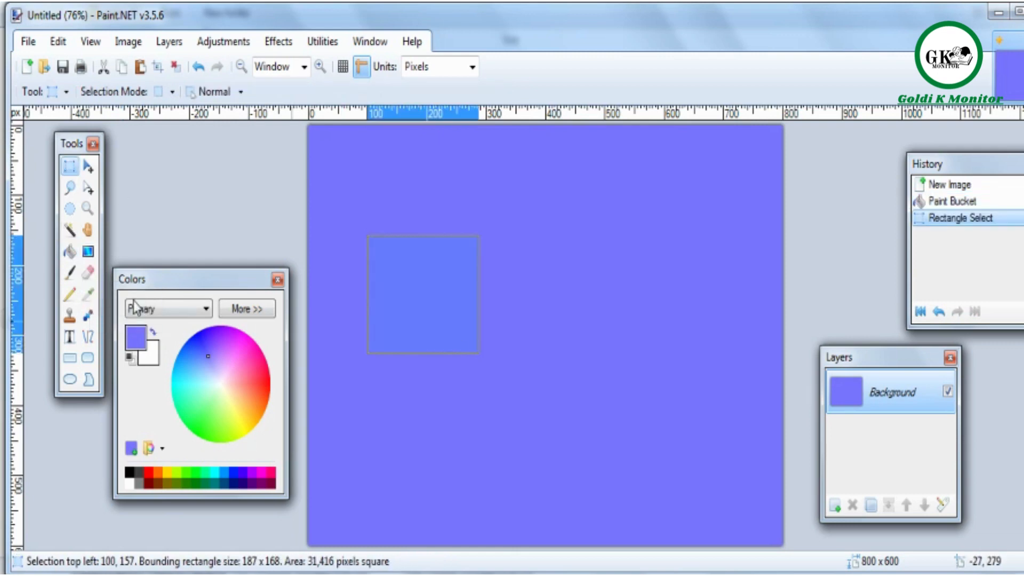
pyautogui.click(70, 252)
pyautogui.click(239, 428)
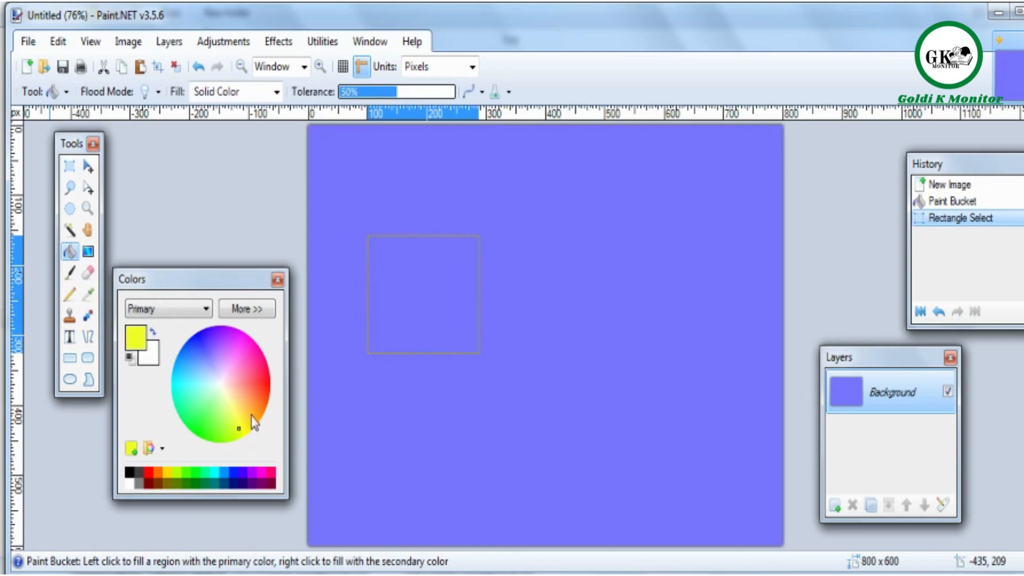
pyautogui.click(416, 296)
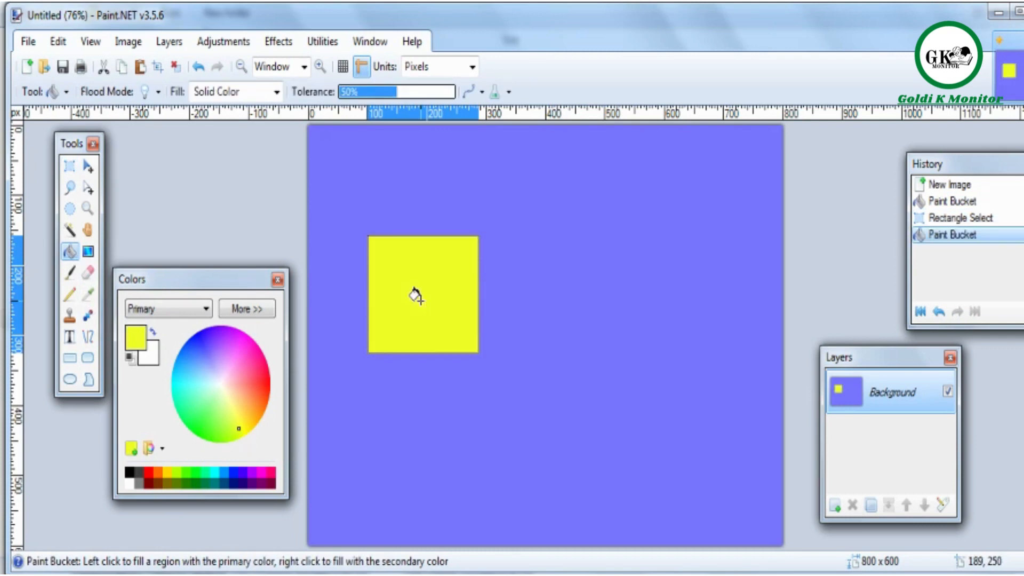
# Use the Color Picker to sample the blue background and the yellow rectangle as the primary color.
pyautogui.click(89, 294)
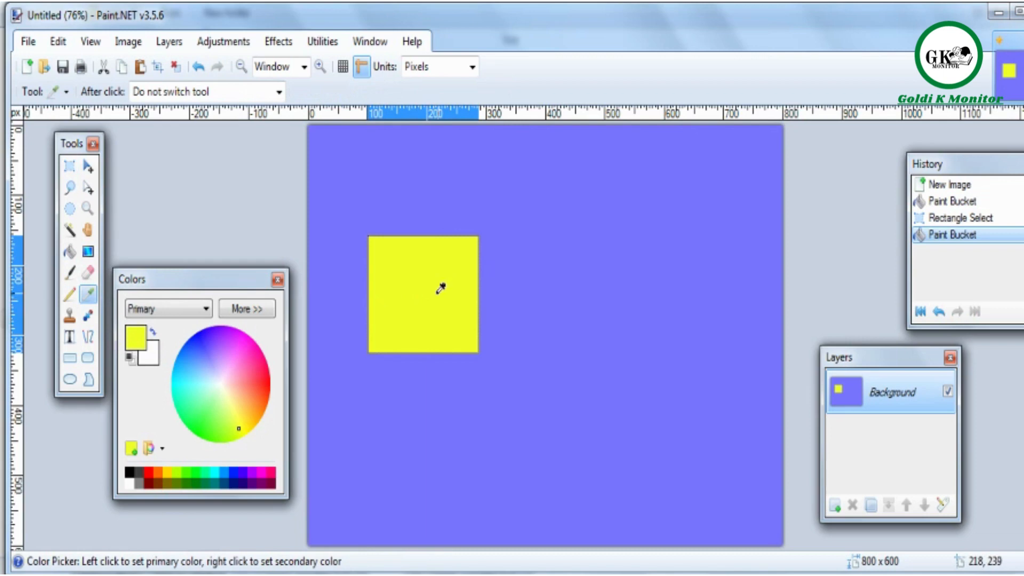
pyautogui.click(475, 221)
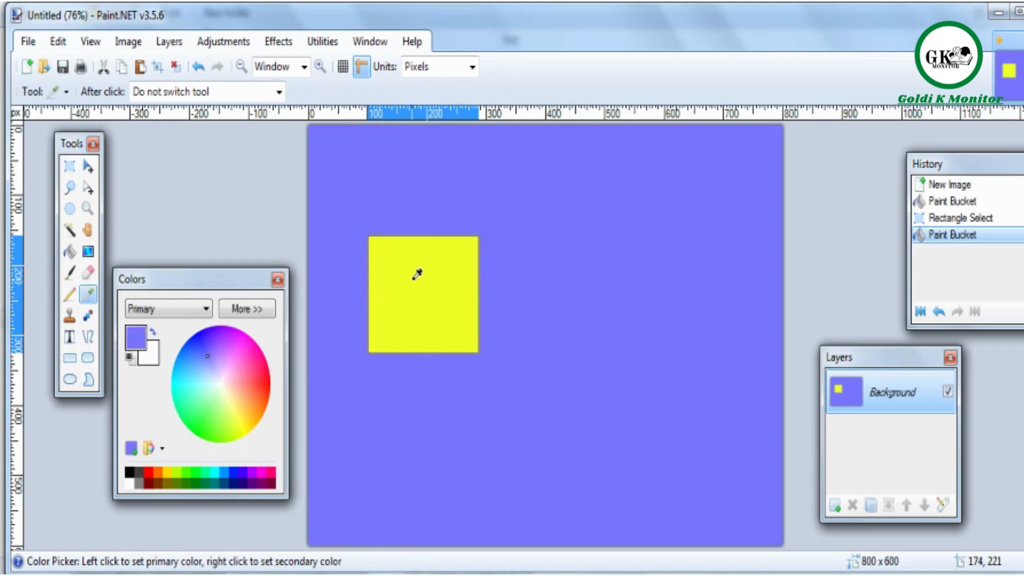
pyautogui.click(397, 287)
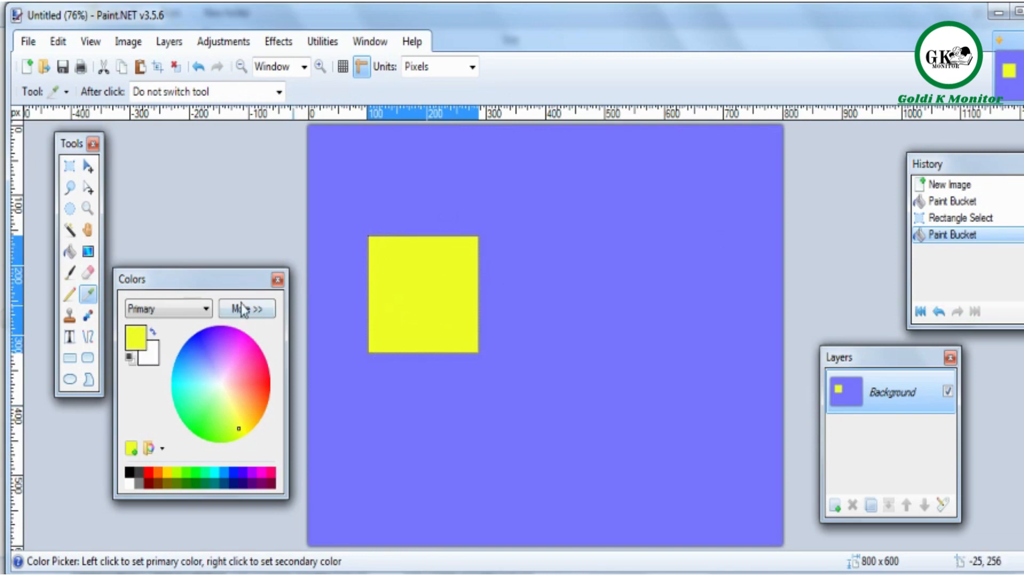
# Try the Clone Stamp, and apply the Recolor tool once inside the yellow rectangle at a brush width of 45.
pyautogui.click(74, 319)
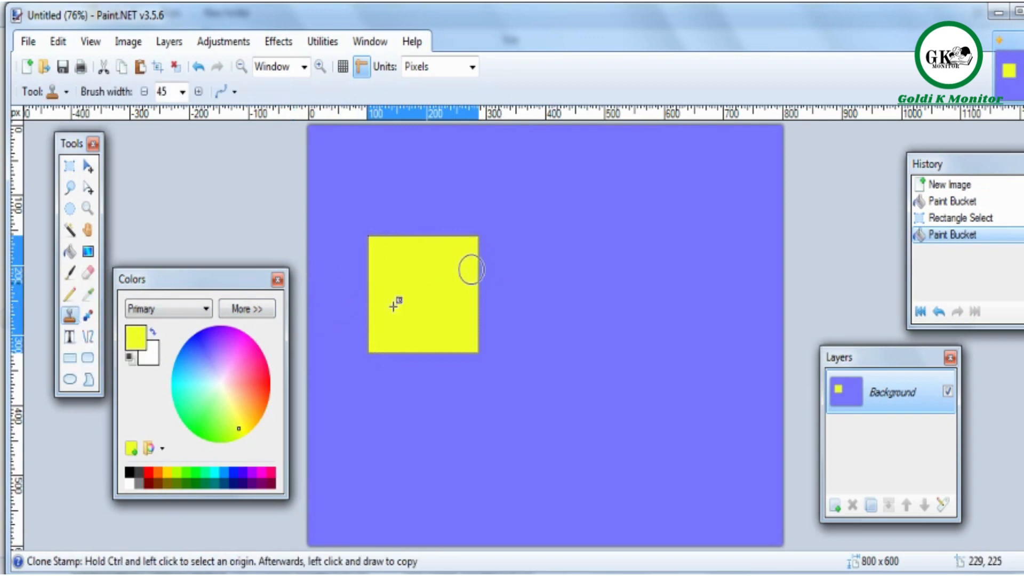
pyautogui.click(89, 316)
pyautogui.click(432, 277)
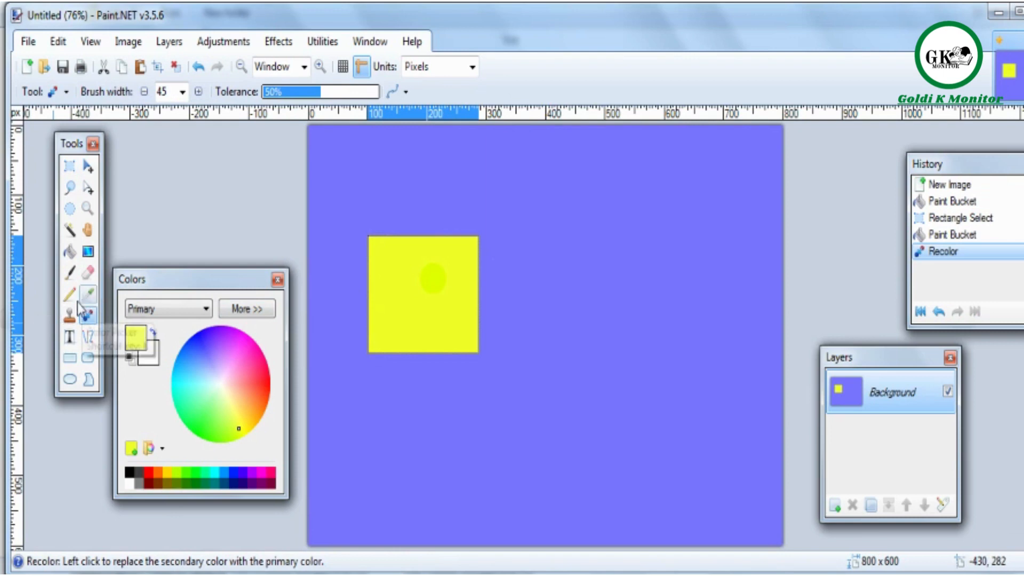
# Place an Arial 12 text cursor on the blue area, and try to draw two lines beside the yellow rectangle with Line / Curve.
pyautogui.click(70, 337)
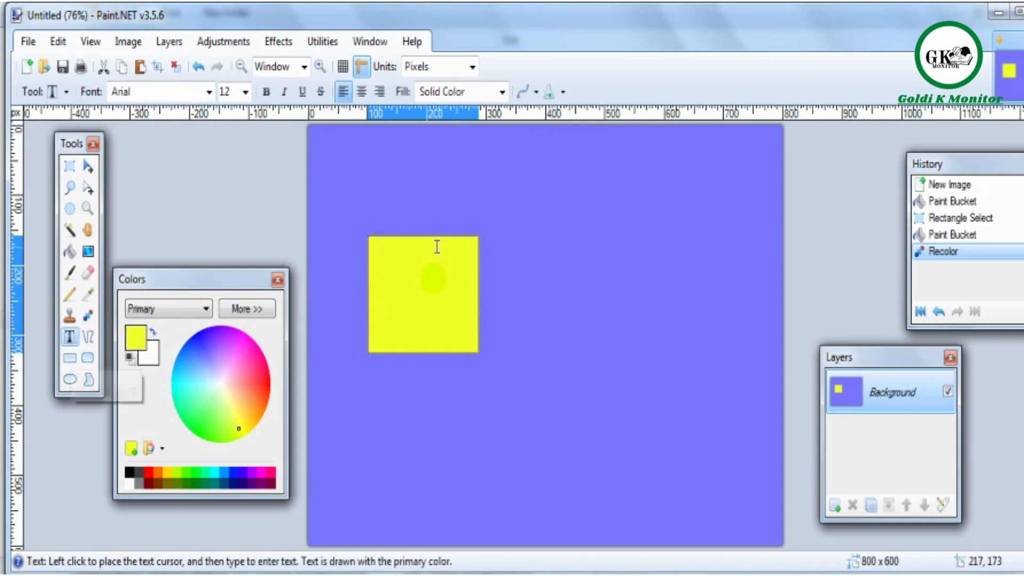
pyautogui.click(509, 211)
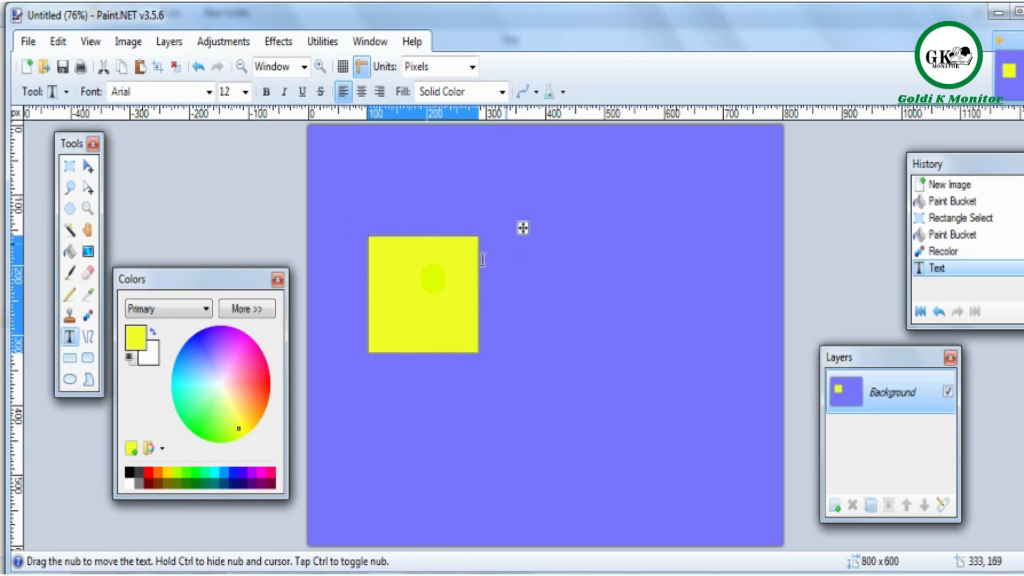
pyautogui.click(90, 339)
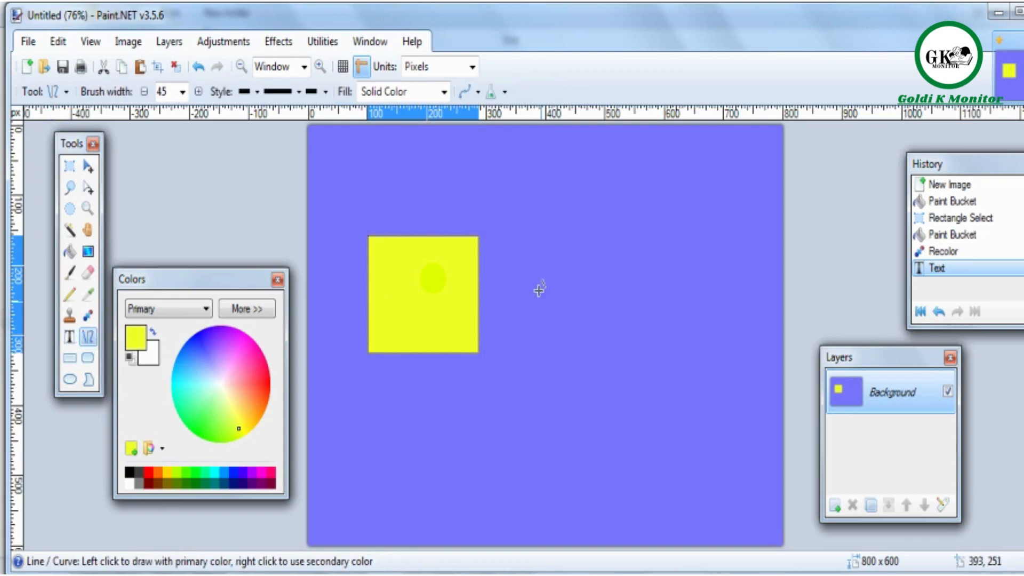
pyautogui.moveTo(588, 356); pyautogui.dragTo(652, 457)
pyautogui.moveTo(575, 342); pyautogui.dragTo(677, 287)
# Set the Rectangle tool's drawing mode to Draw Filled Shape, and switch to the Rounded Rectangle tool.
pyautogui.click(70, 358)
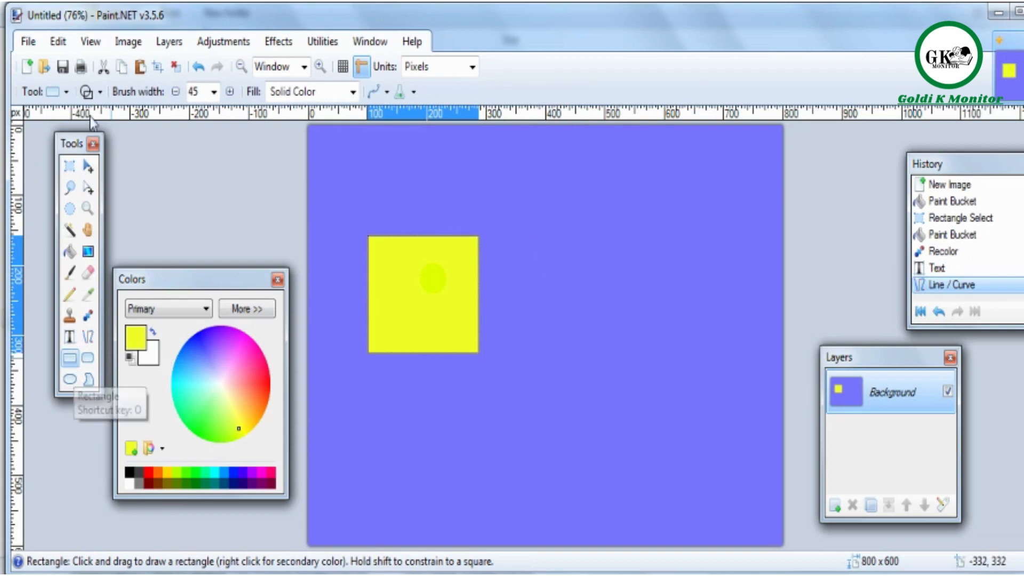
pyautogui.click(214, 92)
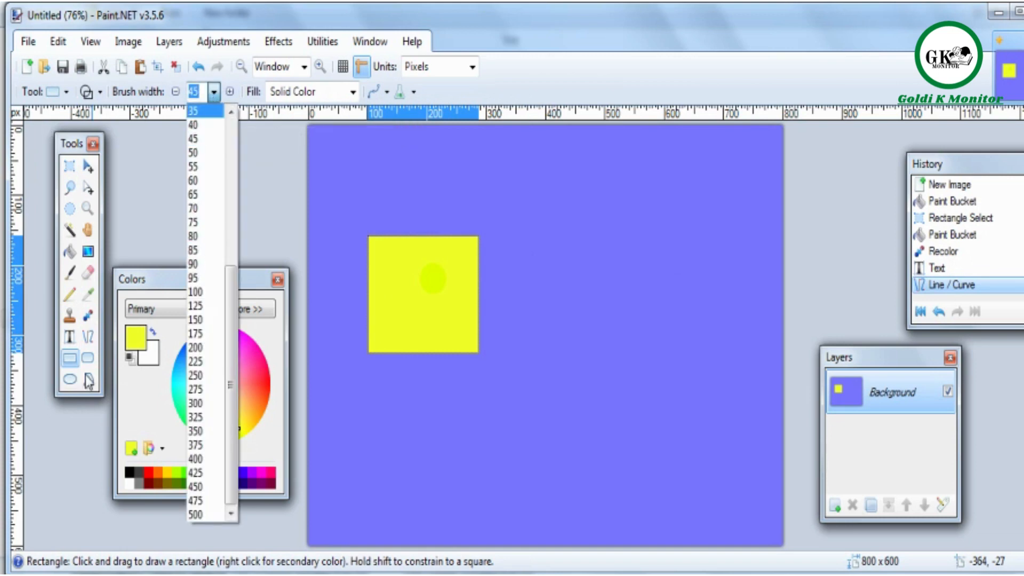
pyautogui.click(96, 97)
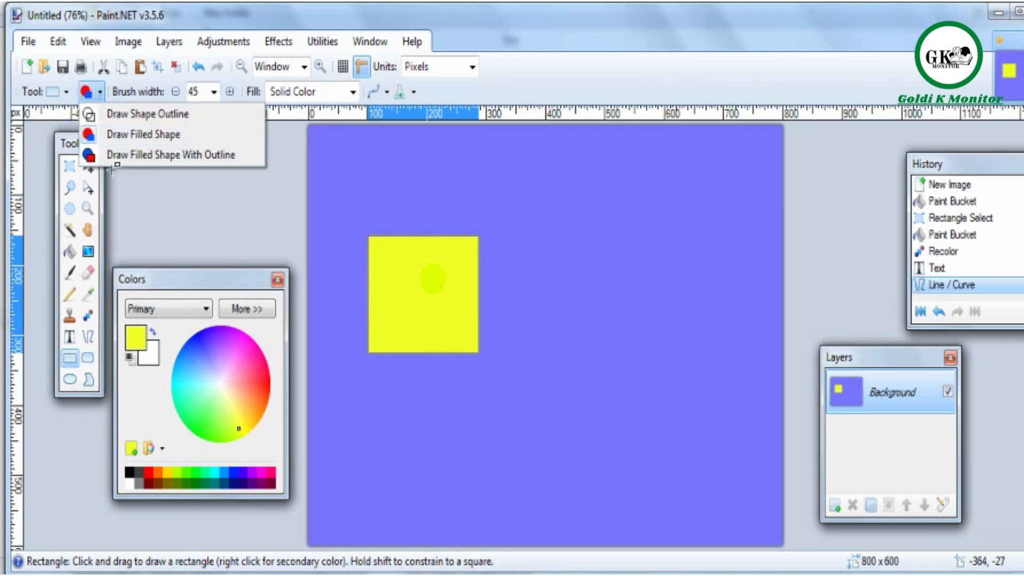
pyautogui.click(89, 359)
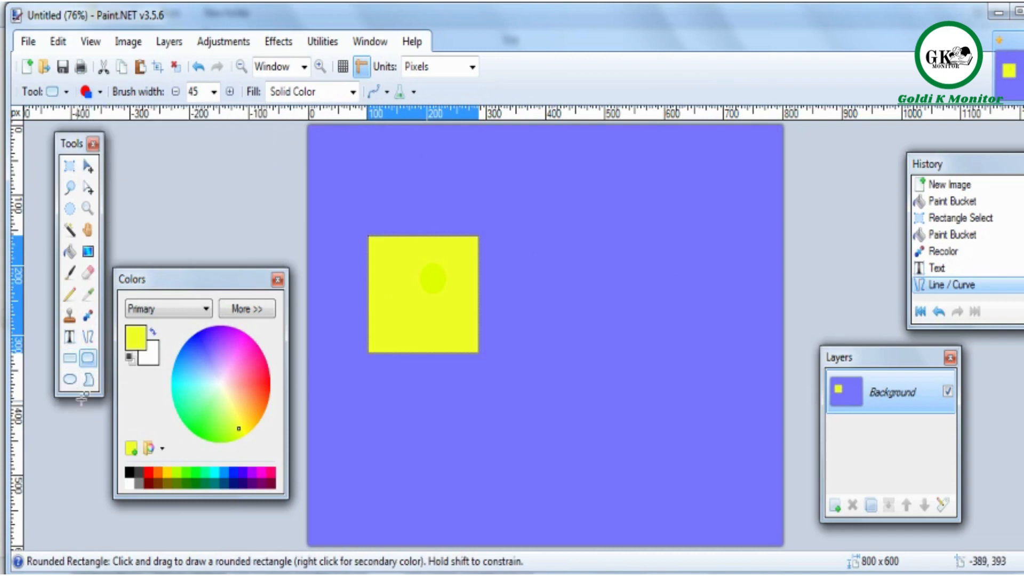
# Reposition the History, Tools, Colors and Layers windows around the canvas, and deselect the yellow rectangle with Rectangle Select active.
pyautogui.click(70, 167)
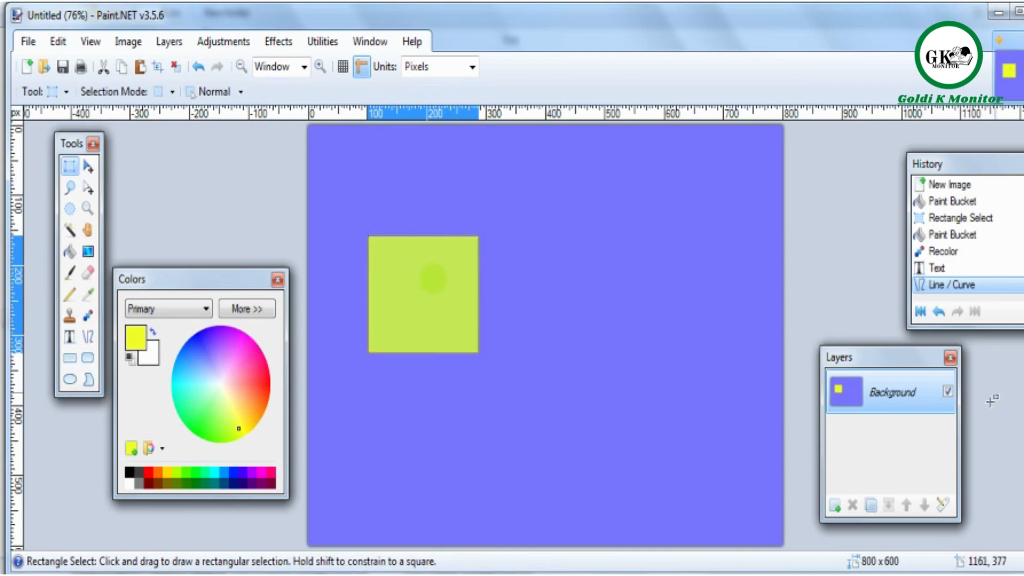
pyautogui.moveTo(945, 155); pyautogui.dragTo(894, 138)
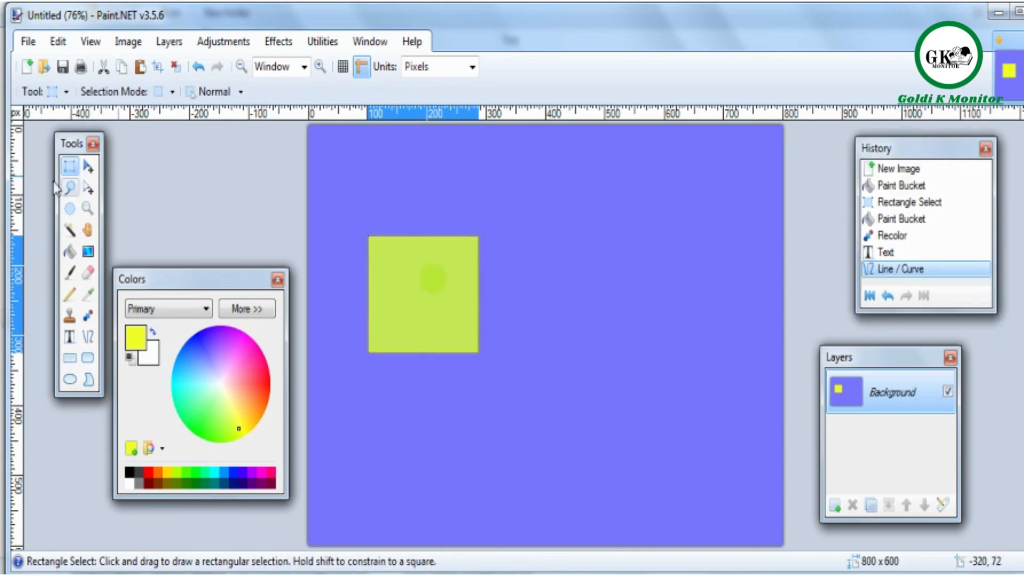
pyautogui.moveTo(72, 147); pyautogui.dragTo(57, 160)
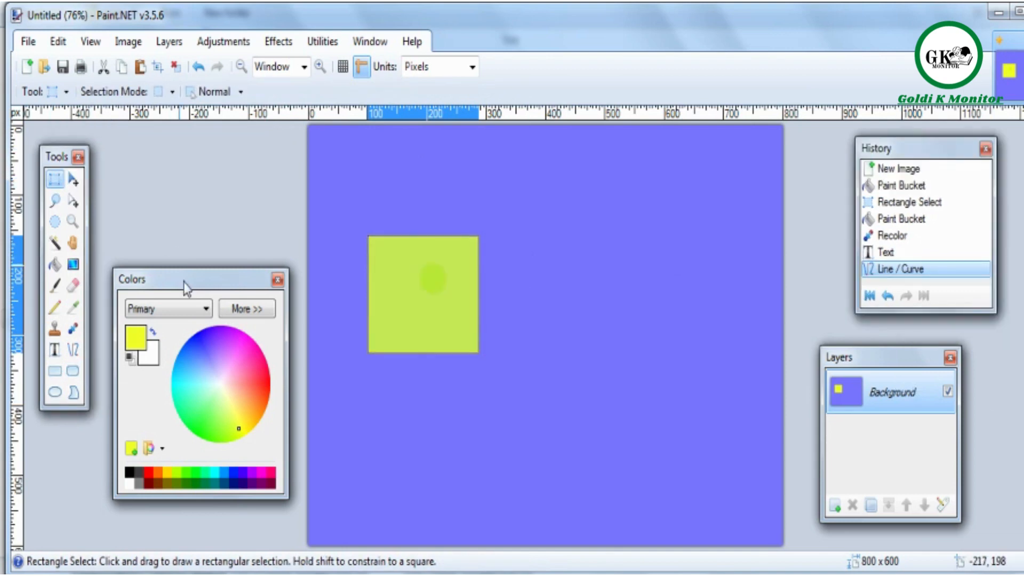
pyautogui.moveTo(185, 286); pyautogui.dragTo(177, 235)
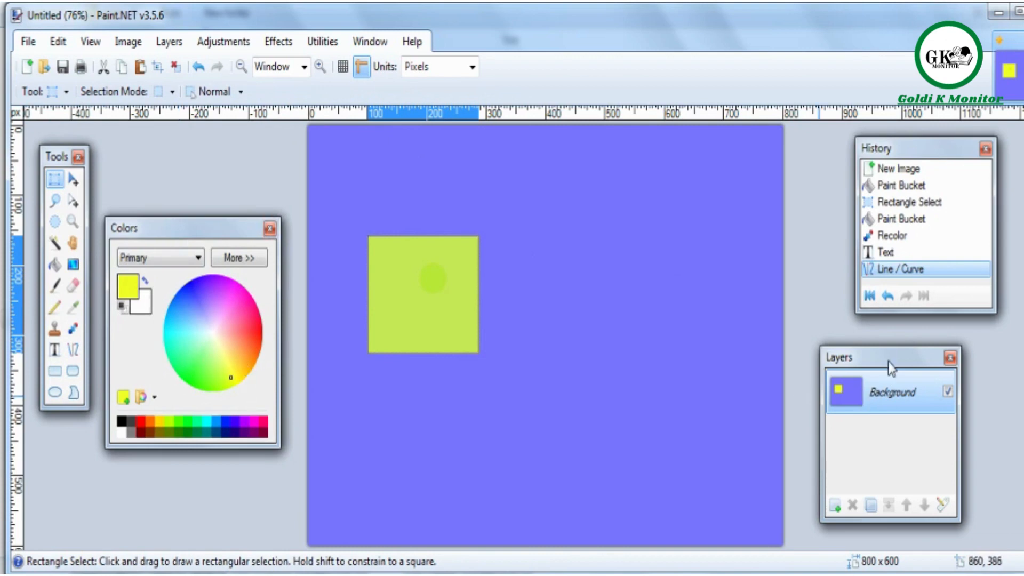
pyautogui.moveTo(888, 362); pyautogui.dragTo(881, 352)
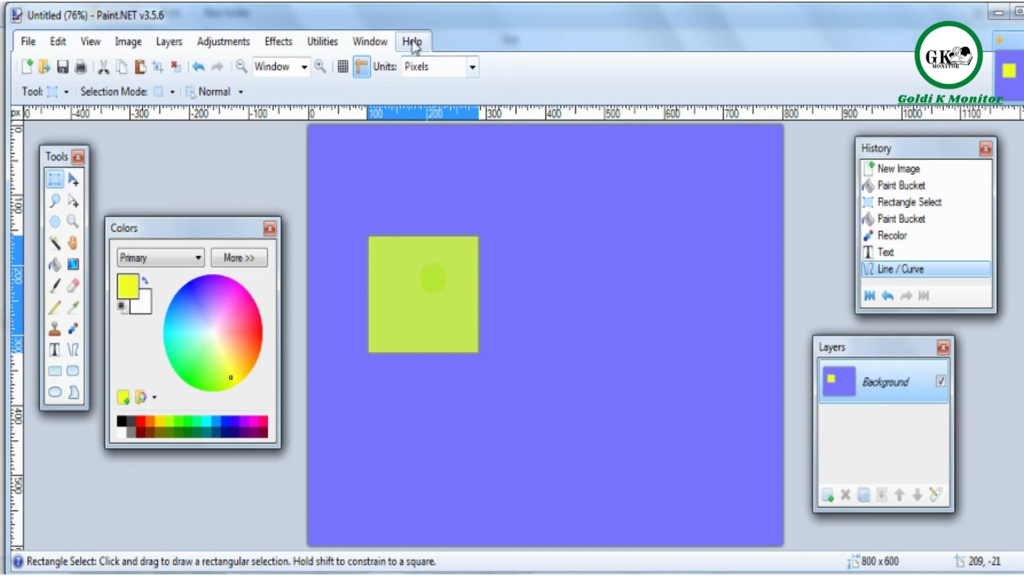
pyautogui.hotkey('ctrl', 'd')
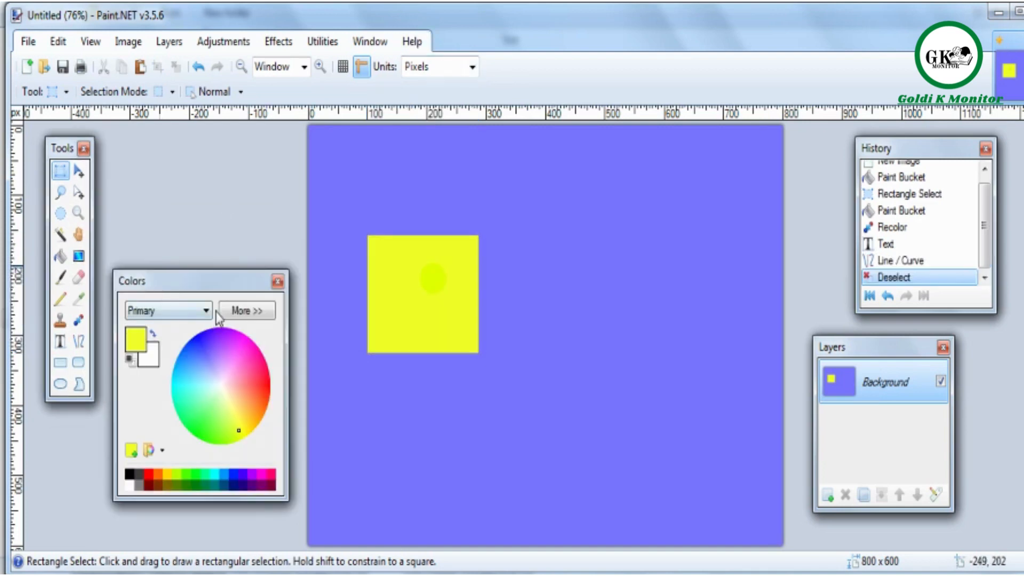
pyautogui.moveTo(234, 282); pyautogui.dragTo(237, 251)
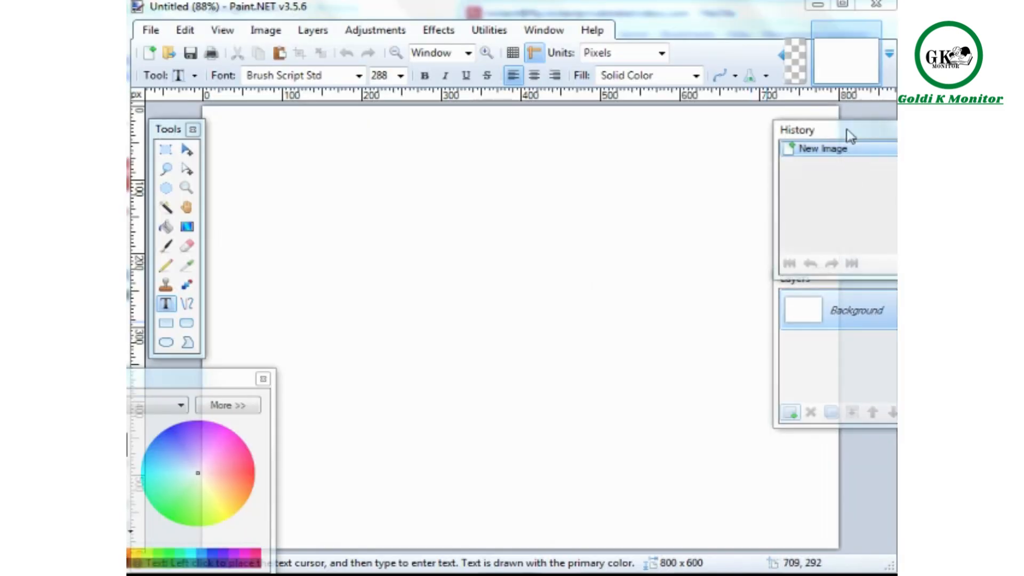
# Move the History and Layers windows toward the canvas's right edge, and bring the Colors window fully into view.
pyautogui.moveTo(851, 137); pyautogui.dragTo(888, 138)
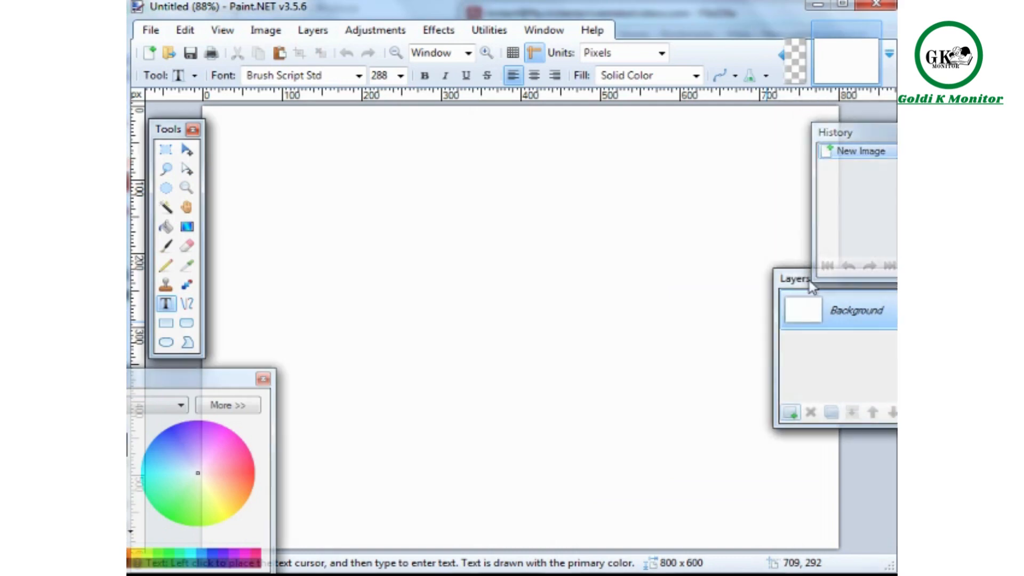
pyautogui.moveTo(807, 284); pyautogui.dragTo(851, 302)
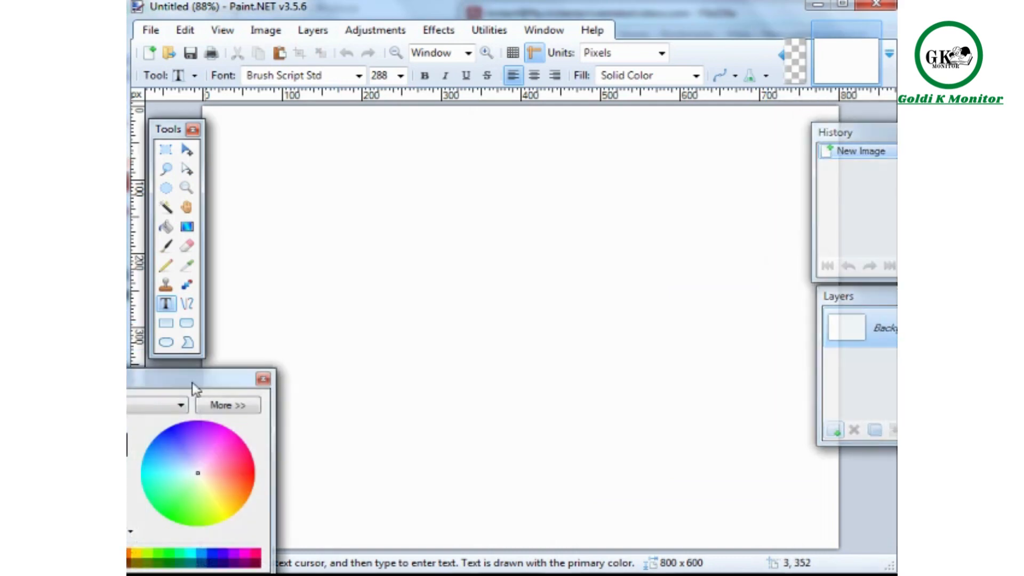
pyautogui.moveTo(194, 384); pyautogui.dragTo(241, 355)
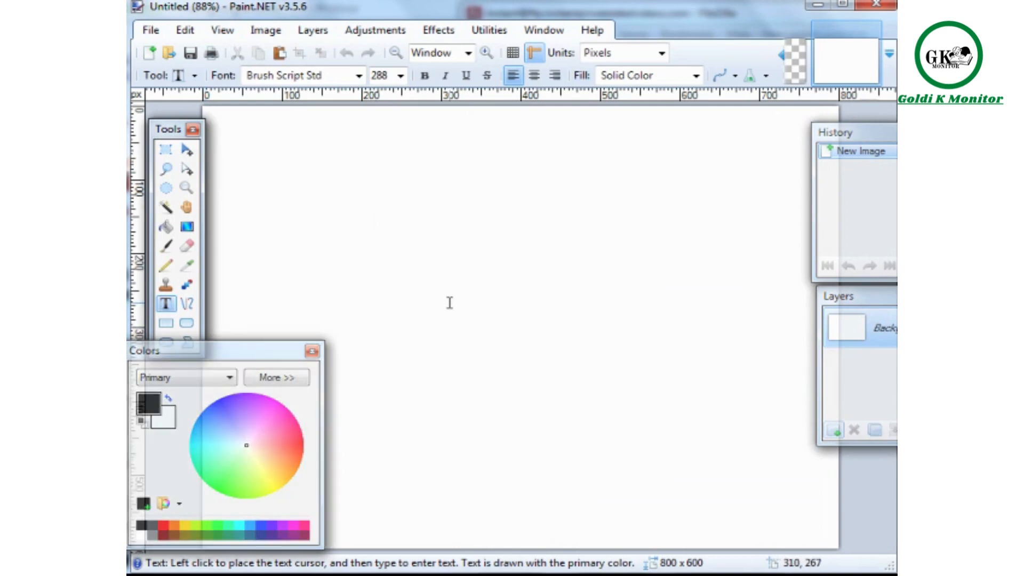
# Review the image resizing, flipping and rotation commands, and zoom the canvas out to 66%.
pyautogui.click(259, 35)
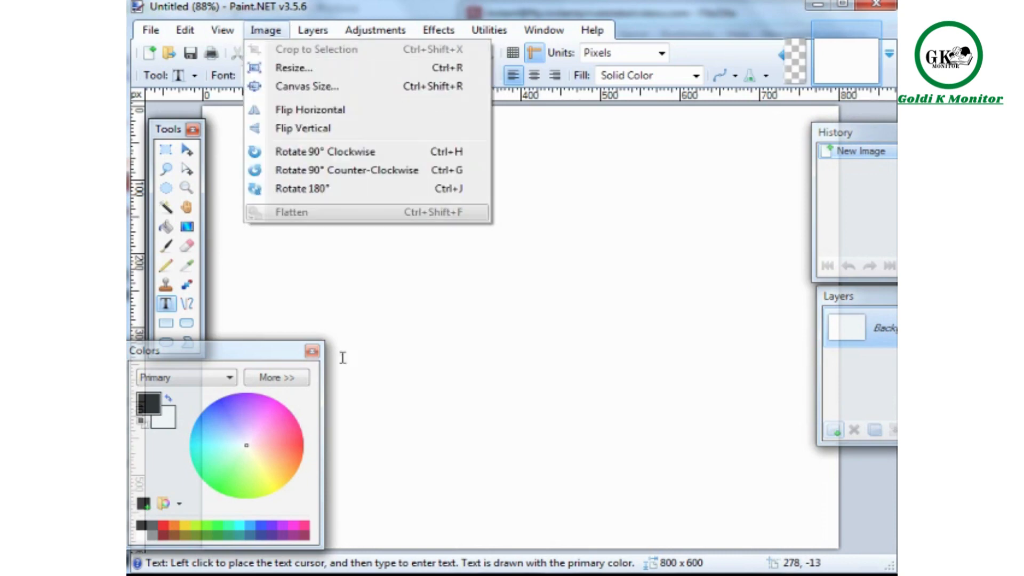
pyautogui.click(466, 363)
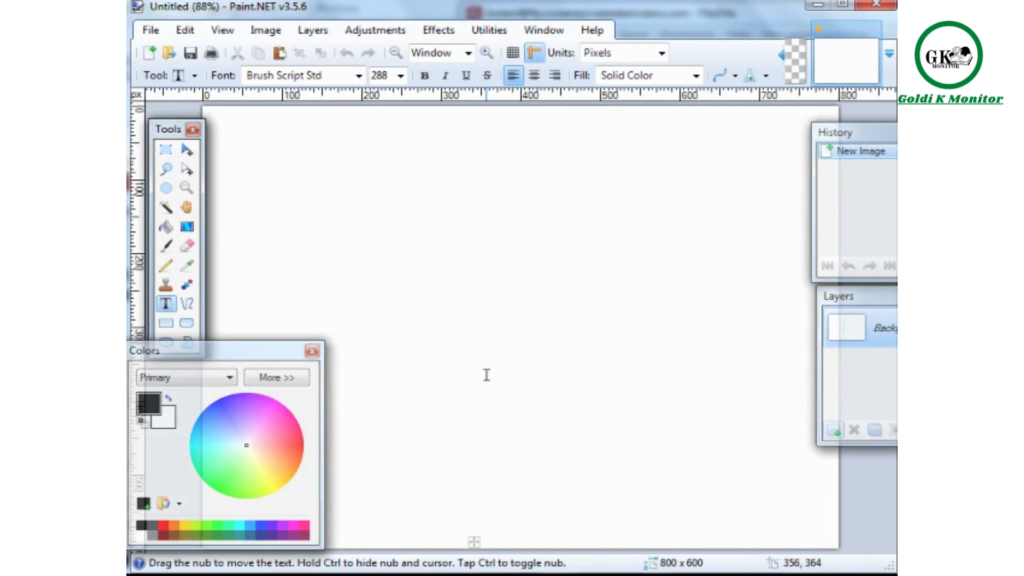
pyautogui.click(264, 30)
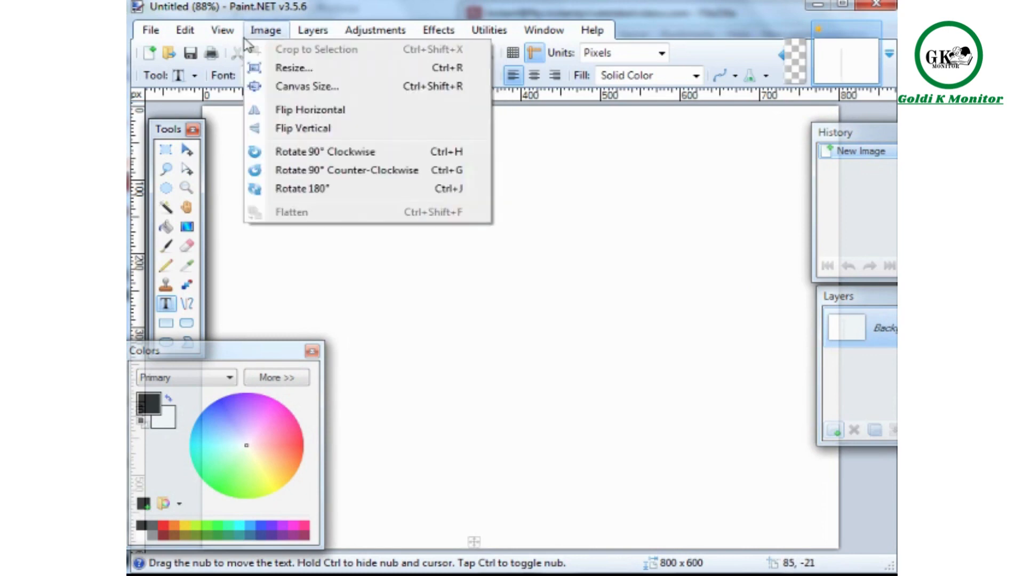
pyautogui.moveTo(223, 30)
pyautogui.click(241, 68)
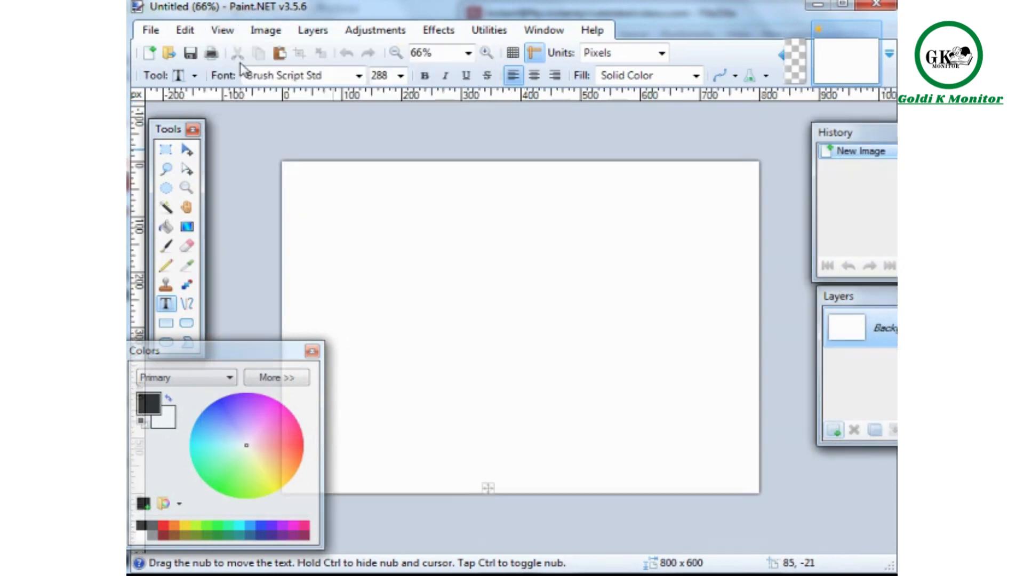
# Activate Rectangle Select and reposition the Tools and Colors windows so they no longer overlap.
pyautogui.click(165, 150)
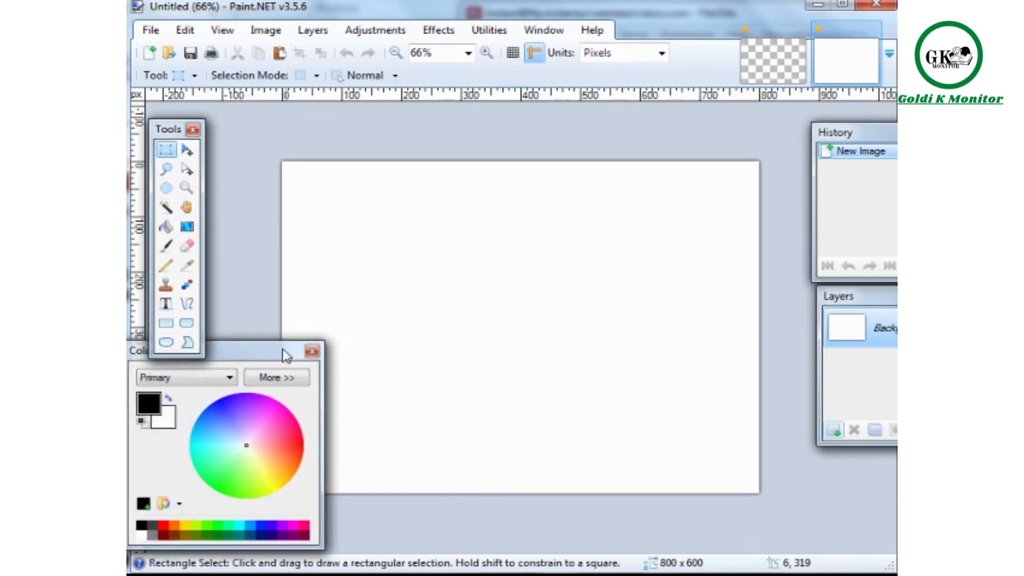
pyautogui.moveTo(287, 354); pyautogui.dragTo(261, 378)
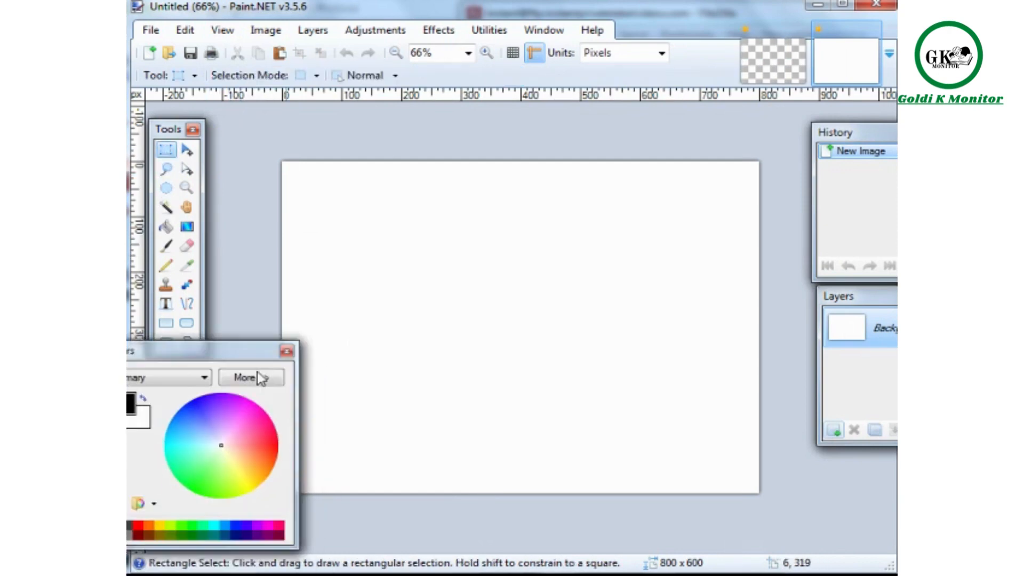
pyautogui.moveTo(175, 128); pyautogui.dragTo(176, 115)
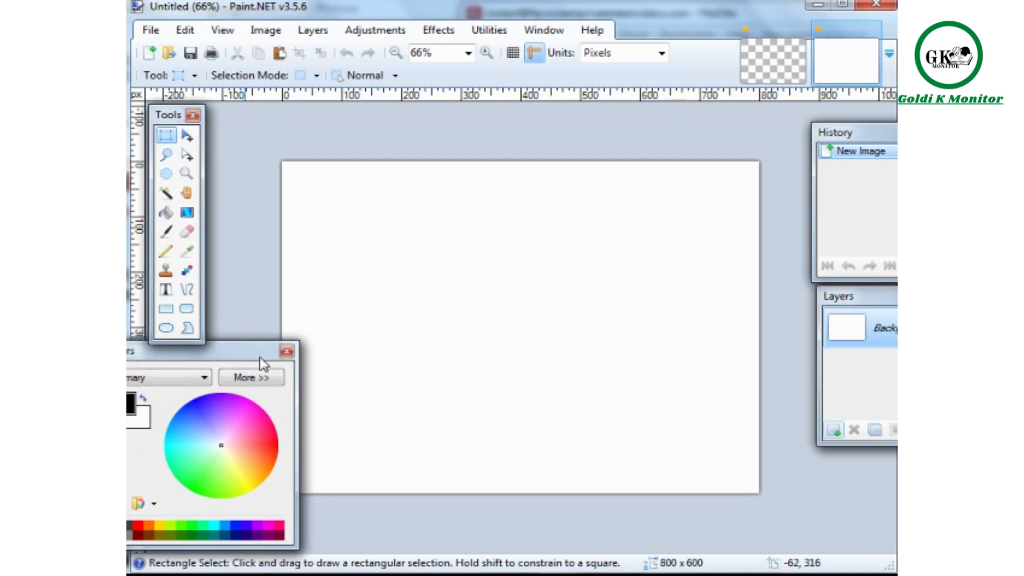
pyautogui.moveTo(262, 362); pyautogui.dragTo(276, 363)
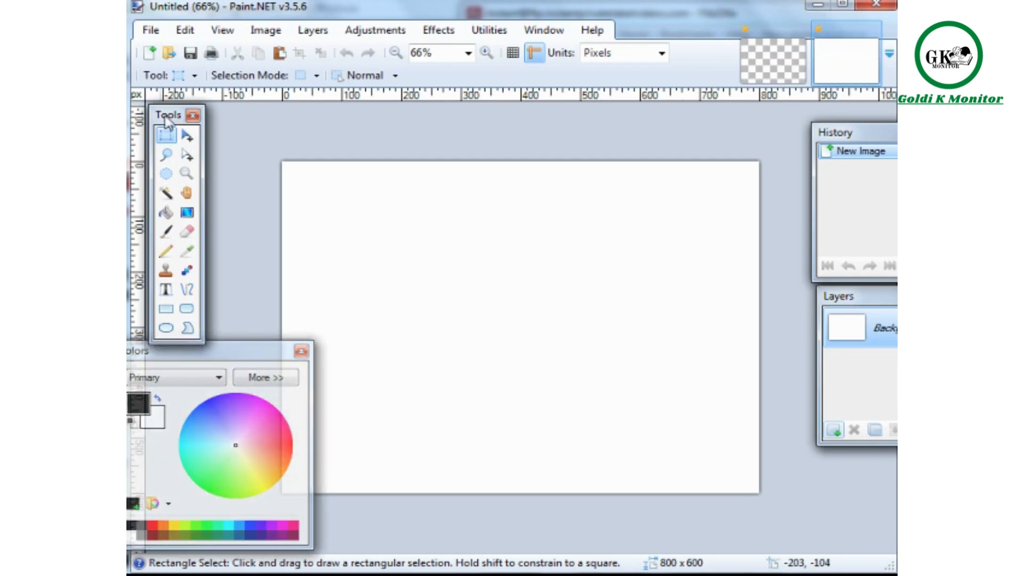
# Set the primary color to blue and add the word "Text" to the canvas with the Text tool.
pyautogui.click(167, 294)
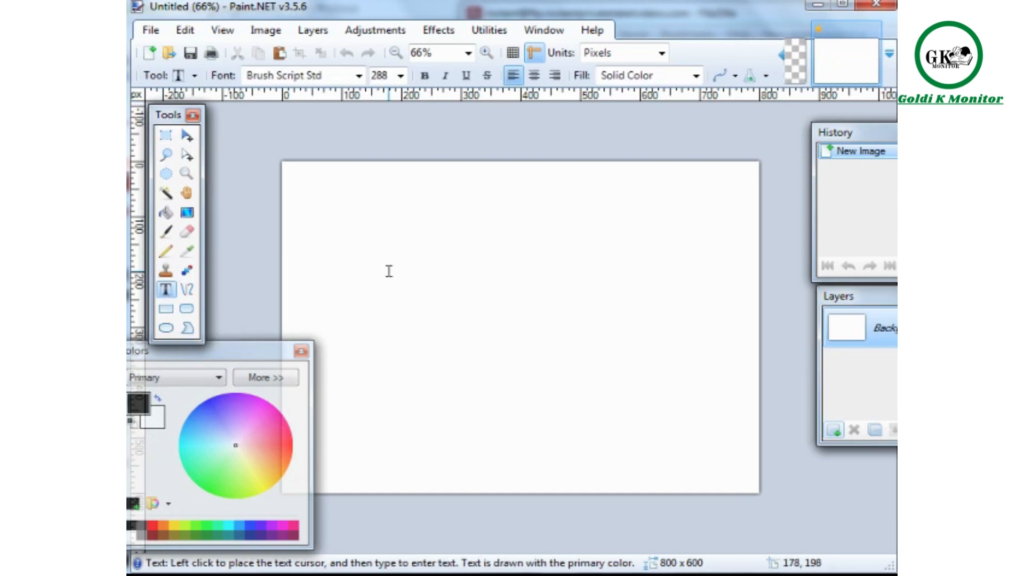
pyautogui.moveTo(177, 354); pyautogui.dragTo(214, 354)
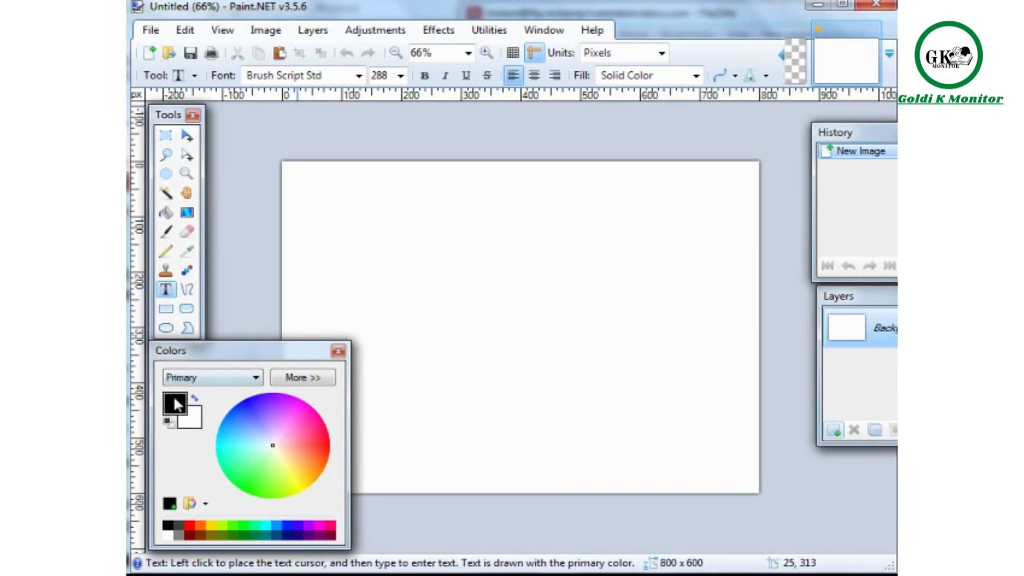
pyautogui.moveTo(251, 405); pyautogui.dragTo(245, 395)
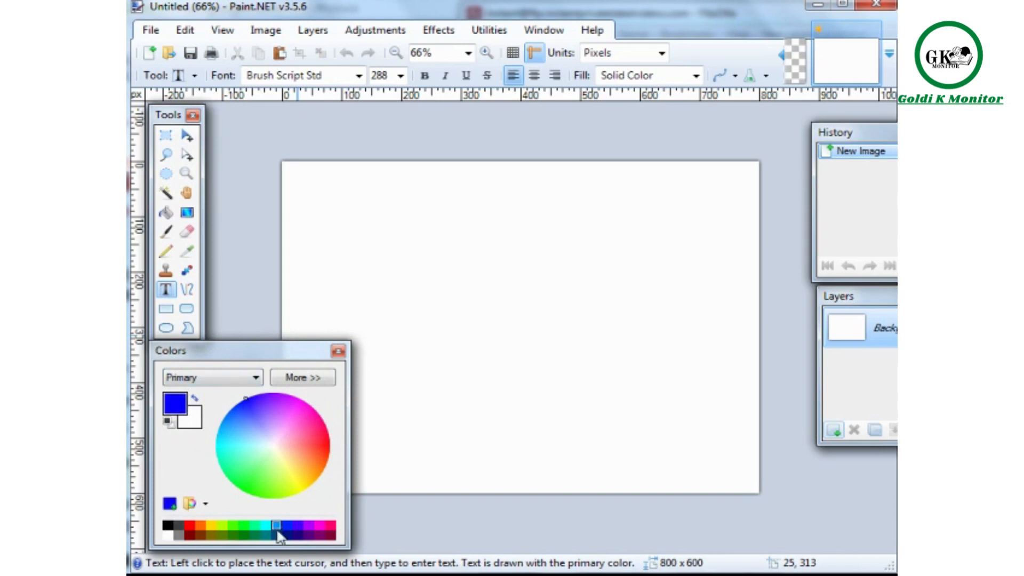
pyautogui.moveTo(276, 349); pyautogui.dragTo(200, 392)
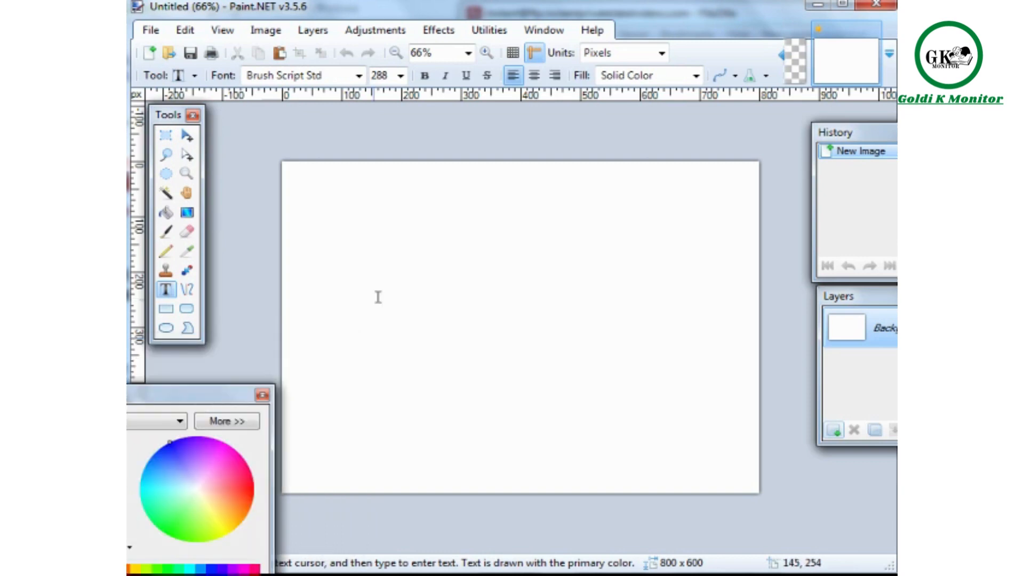
pyautogui.click(325, 288)
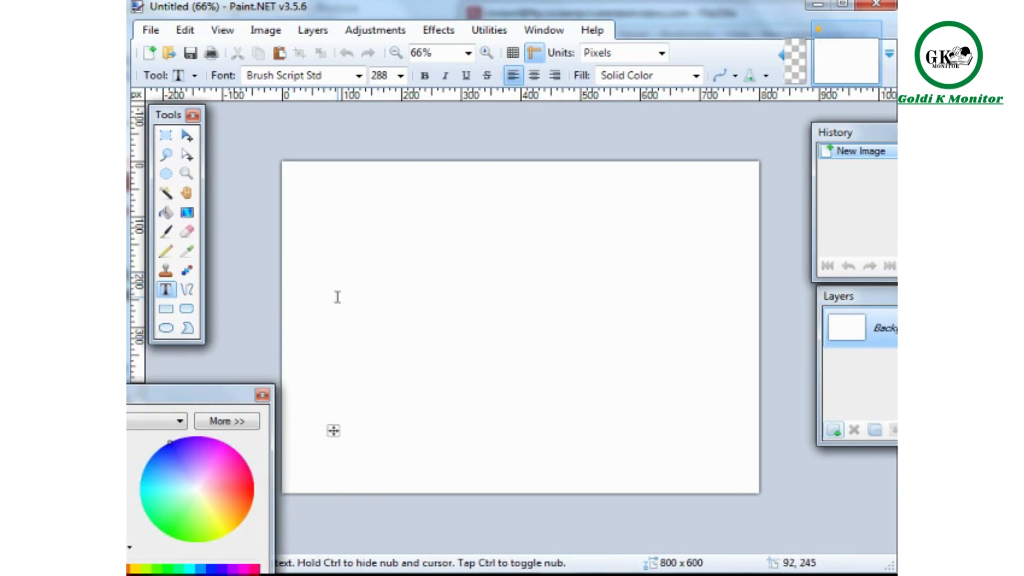
pyautogui.write('Text')
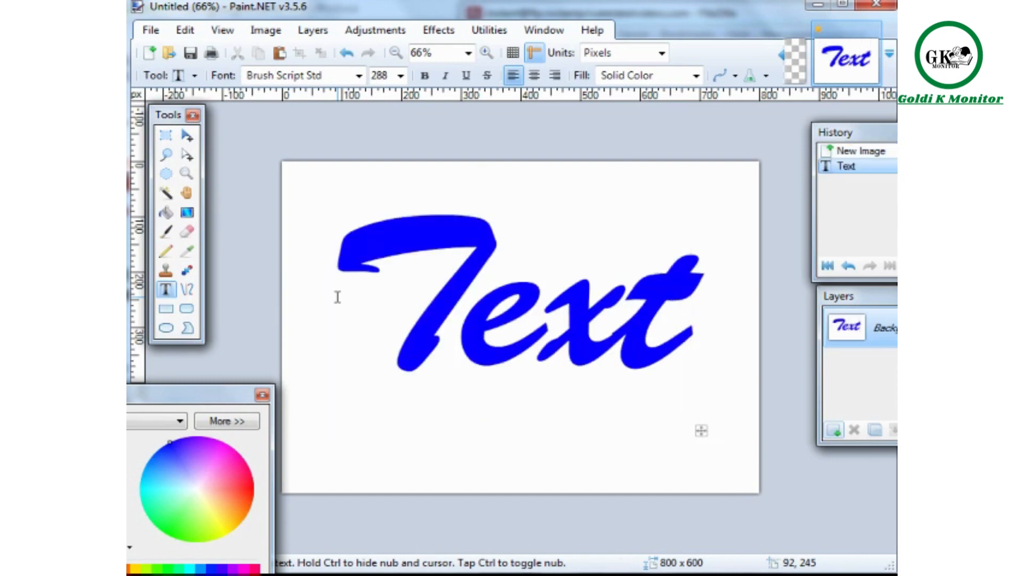
# Look through the available fonts and change the text's font to Eras Demi ITC.
pyautogui.click(359, 76)
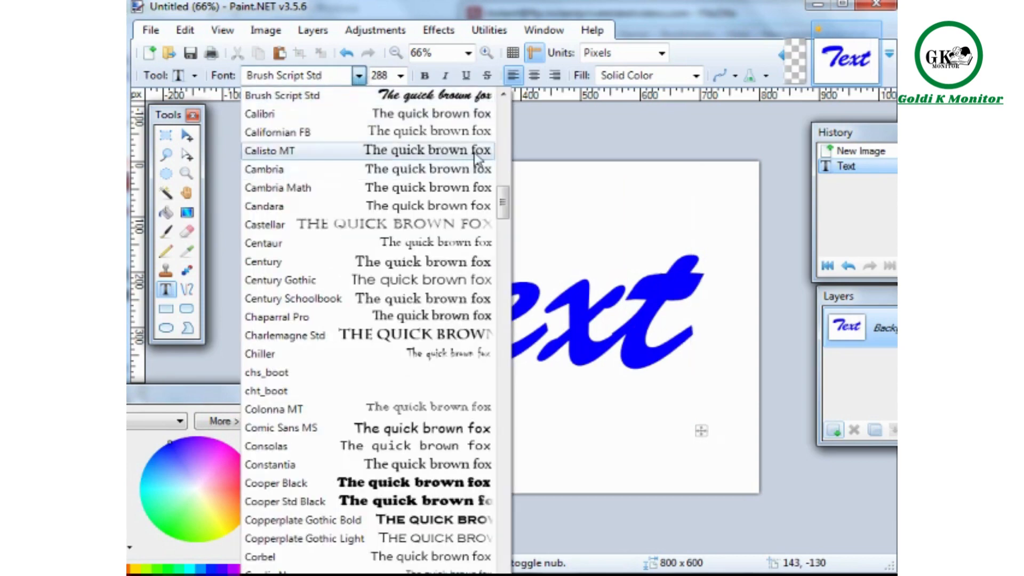
pyautogui.moveTo(504, 204); pyautogui.dragTo(515, 124)
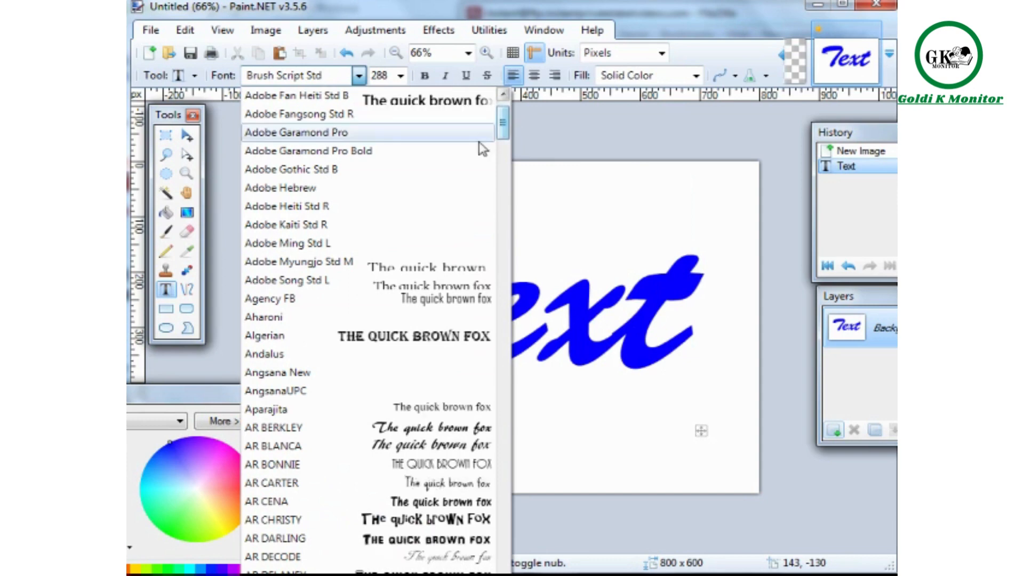
pyautogui.moveTo(504, 132); pyautogui.dragTo(511, 171)
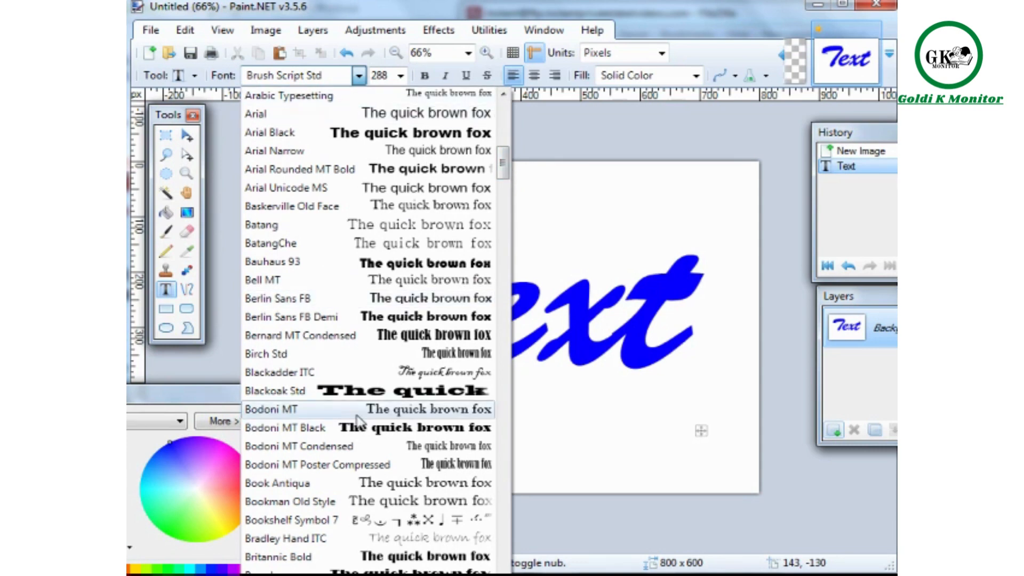
pyautogui.scroll(-6, 358, 420)
pyautogui.scroll(-8, 359, 420)
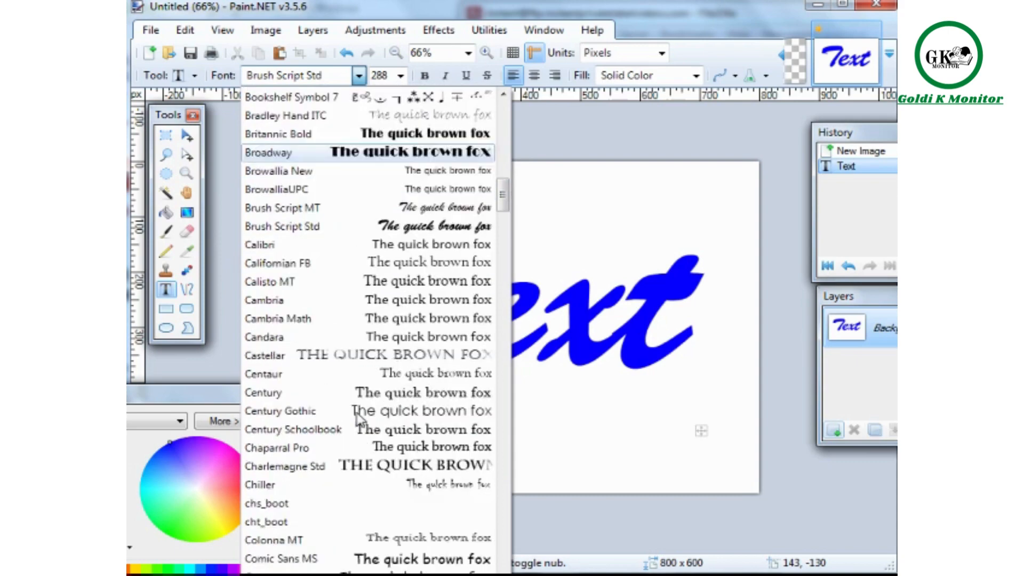
pyautogui.scroll(-4, 359, 409)
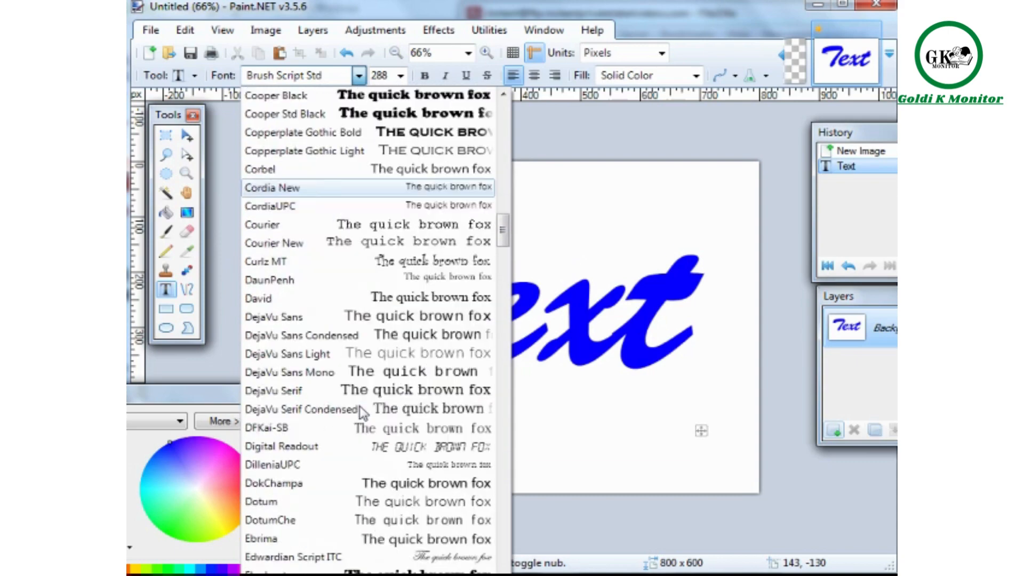
pyautogui.scroll(-4, 360, 406)
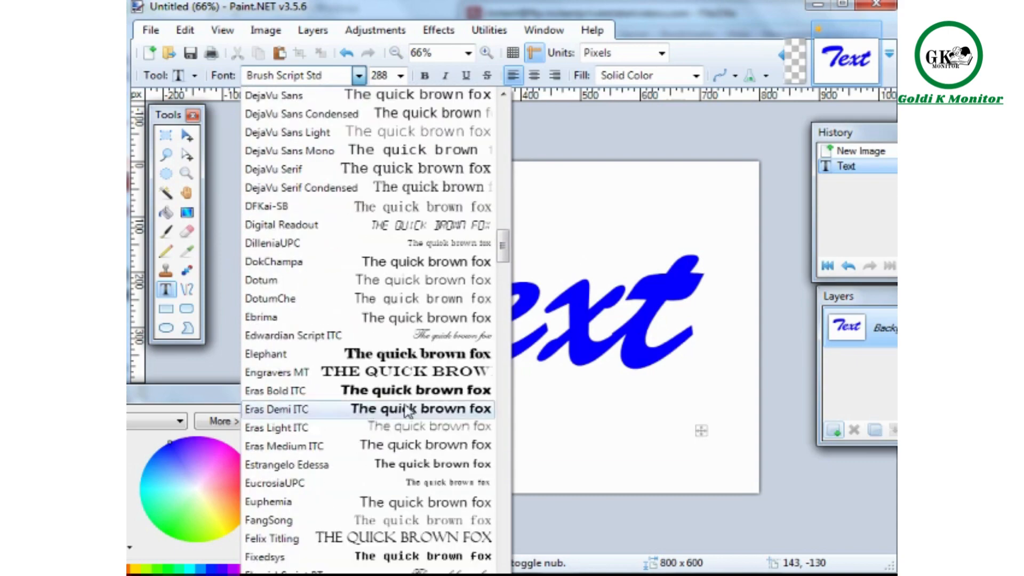
pyautogui.click(404, 406)
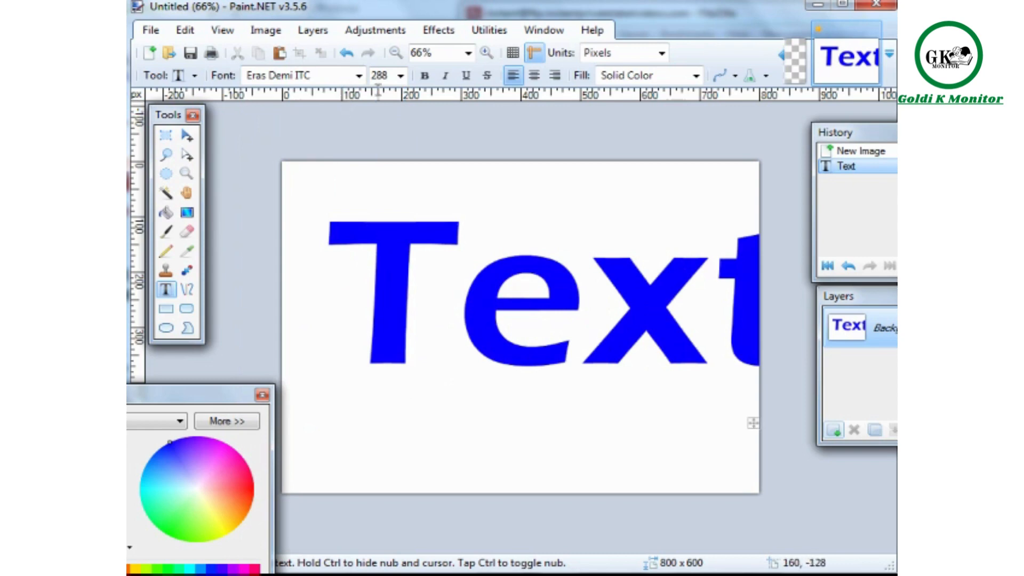
# Try font size 144 on the text, and settle on size 192.
pyautogui.click(401, 75)
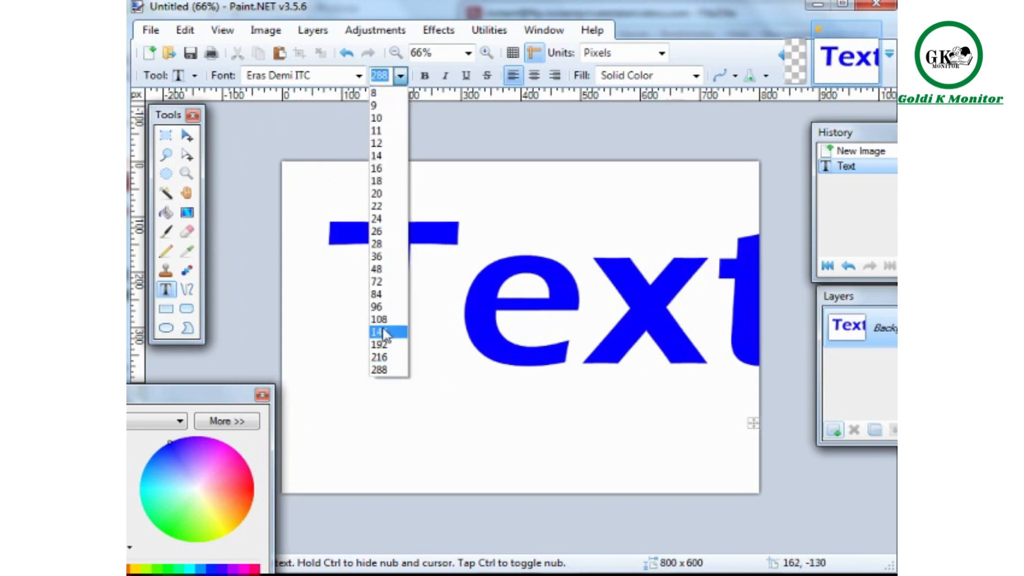
pyautogui.click(385, 333)
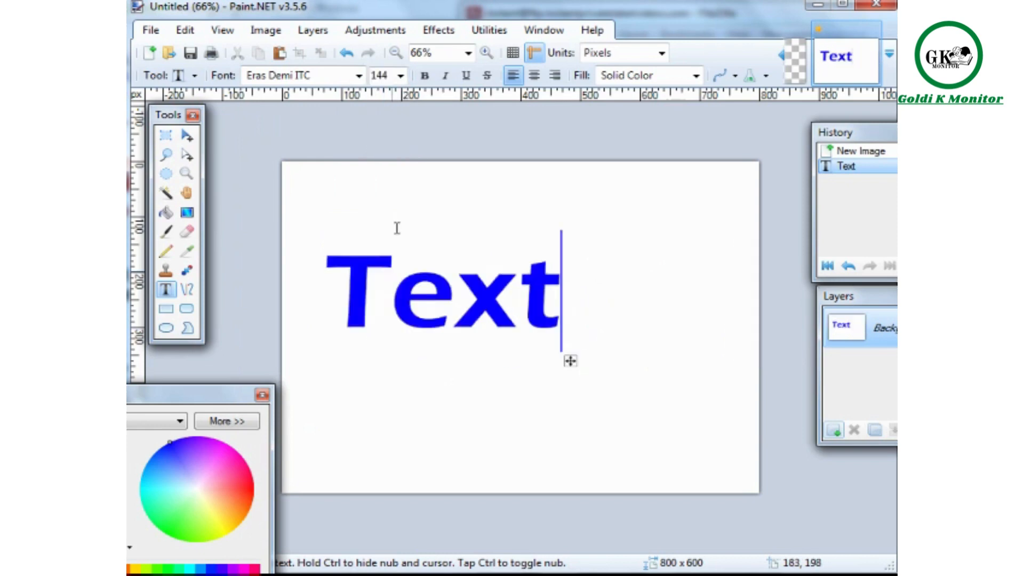
pyautogui.click(400, 78)
pyautogui.click(380, 345)
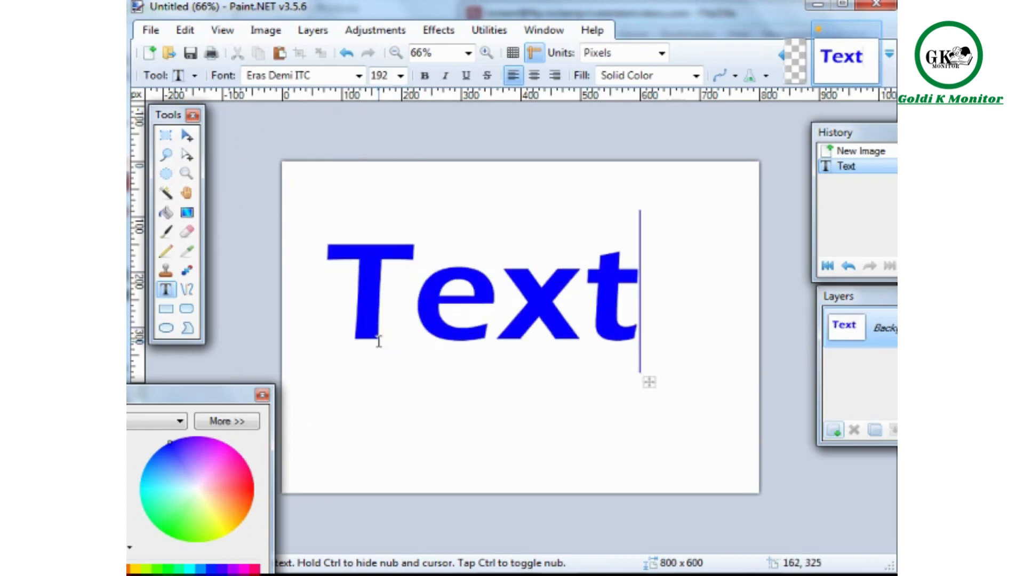
# Try the bold, italics, underline and strikethrough styles on the text, switching each one off again.
pyautogui.click(434, 77)
pyautogui.click(434, 77)
pyautogui.click(446, 76)
pyautogui.click(446, 76)
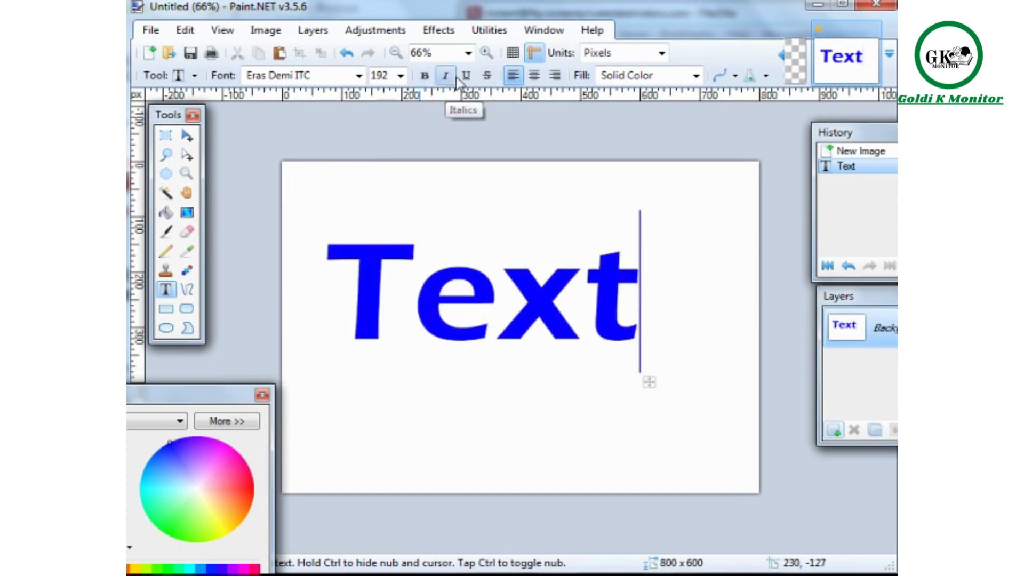
pyautogui.click(465, 77)
pyautogui.click(465, 77)
pyautogui.click(487, 75)
pyautogui.click(487, 75)
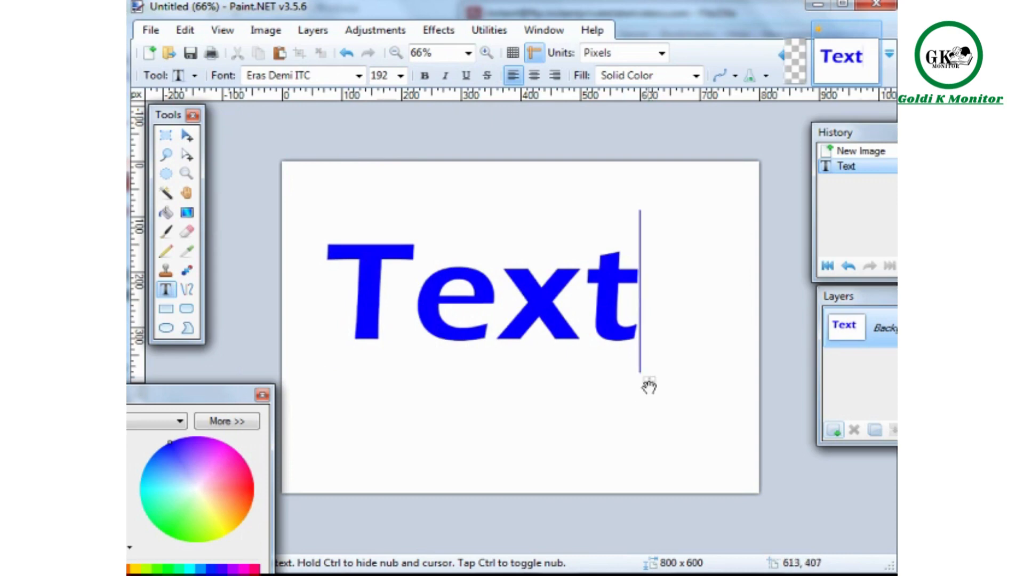
# Move the text slightly down and to the right, and bring the History and Layers windows further into view.
pyautogui.moveTo(649, 383); pyautogui.dragTo(675, 400)
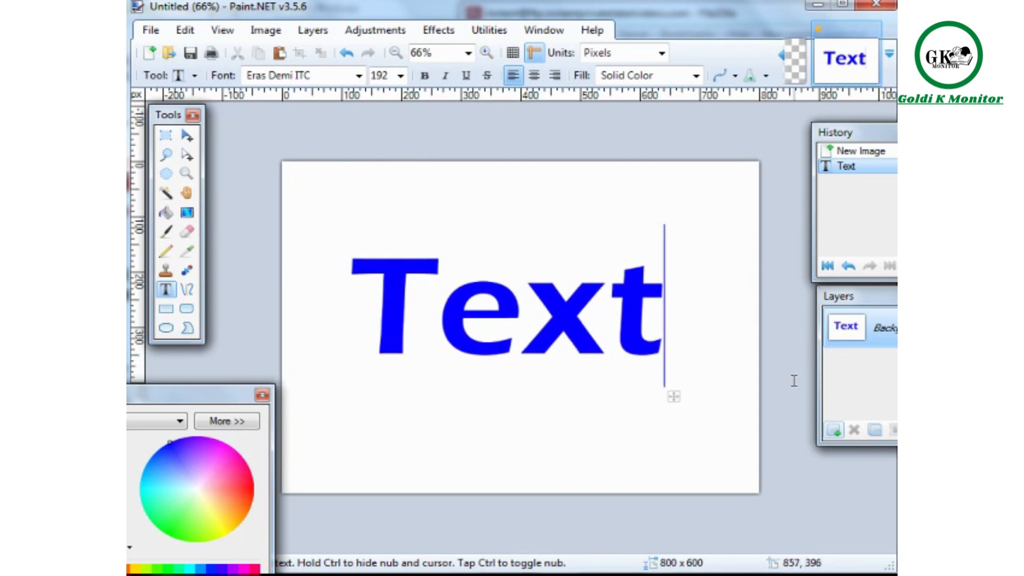
pyautogui.moveTo(867, 318); pyautogui.dragTo(864, 321)
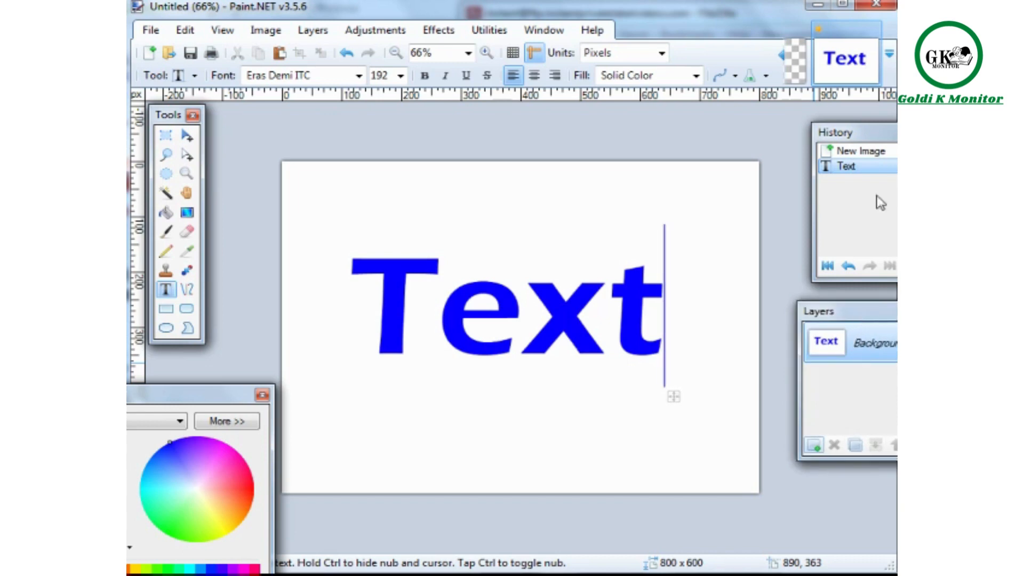
pyautogui.moveTo(902, 129); pyautogui.dragTo(883, 126)
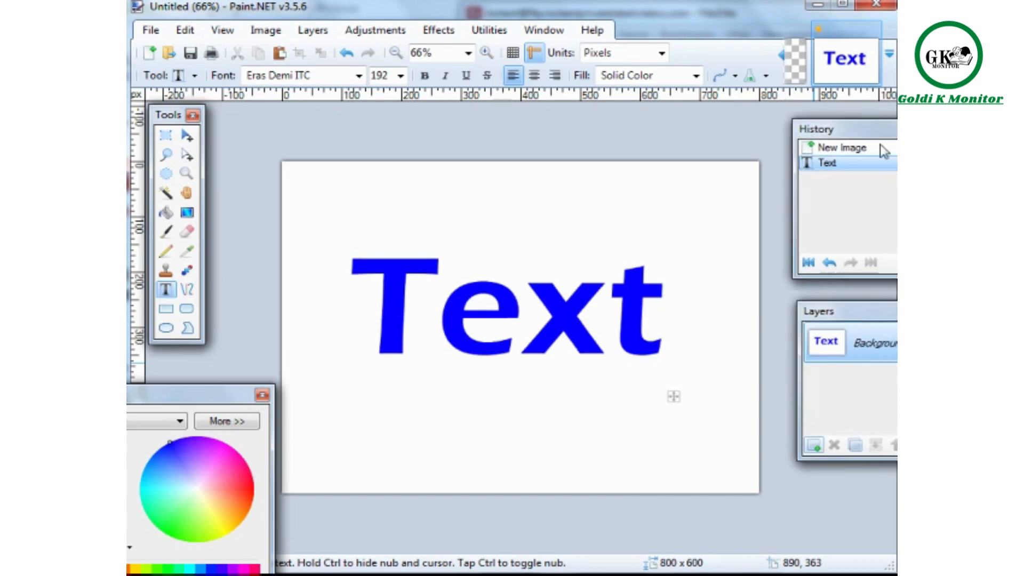
pyautogui.moveTo(873, 320)
pyautogui.mouseDown()
pyautogui.moveTo(864, 304)
pyautogui.moveTo(868, 311)
pyautogui.mouseUp()
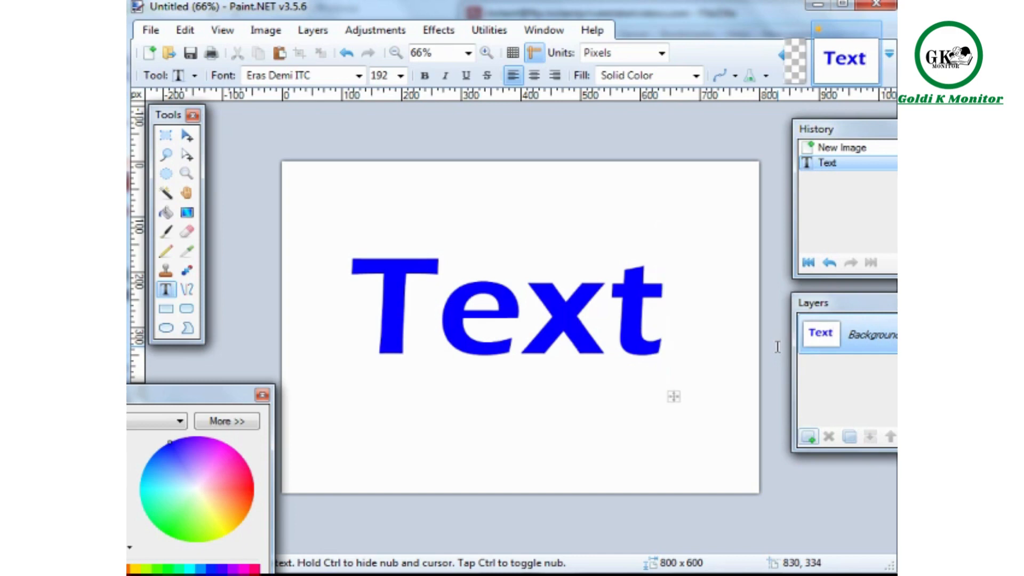
# Create a new 800 × 600 pixel image at 96 pixels/inch and zoom the canvas out to 66%.
pyautogui.click(149, 53)
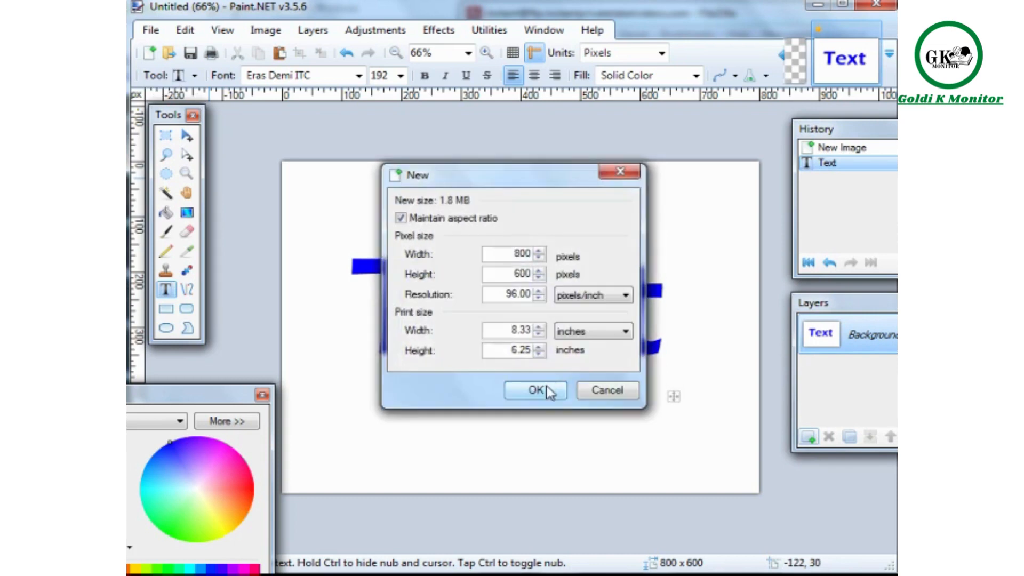
pyautogui.click(536, 391)
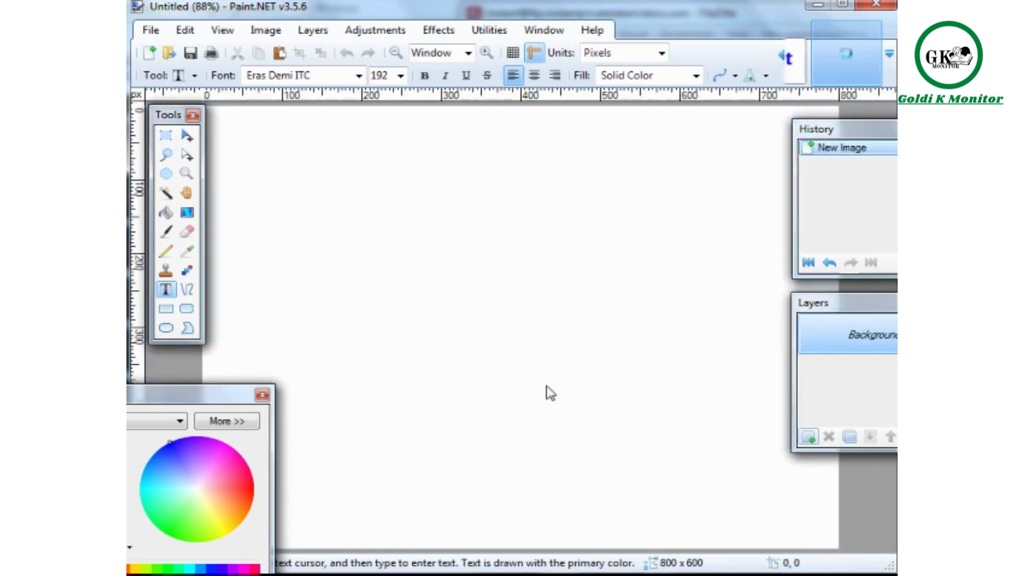
pyautogui.click(270, 32)
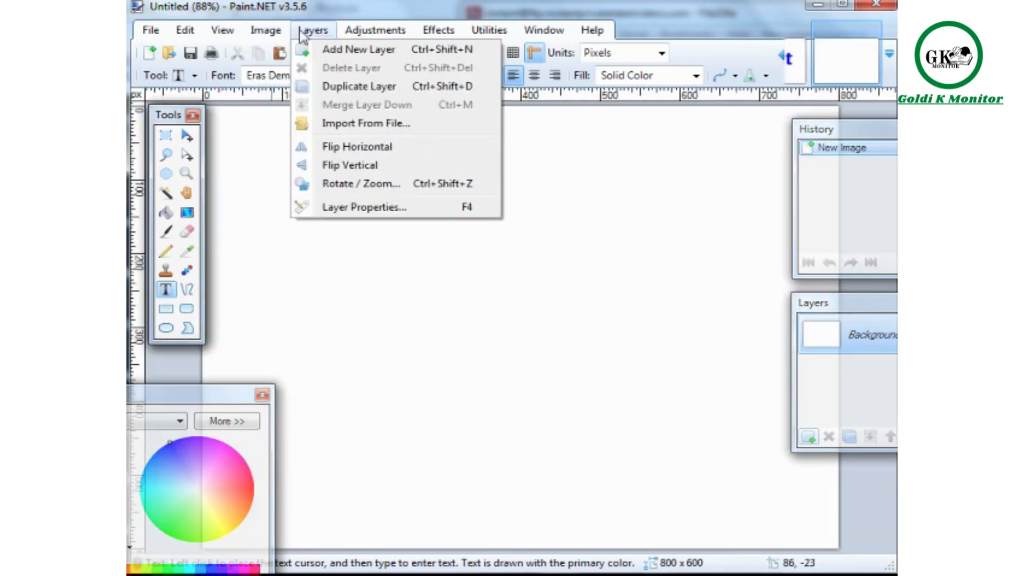
pyautogui.moveTo(222, 30)
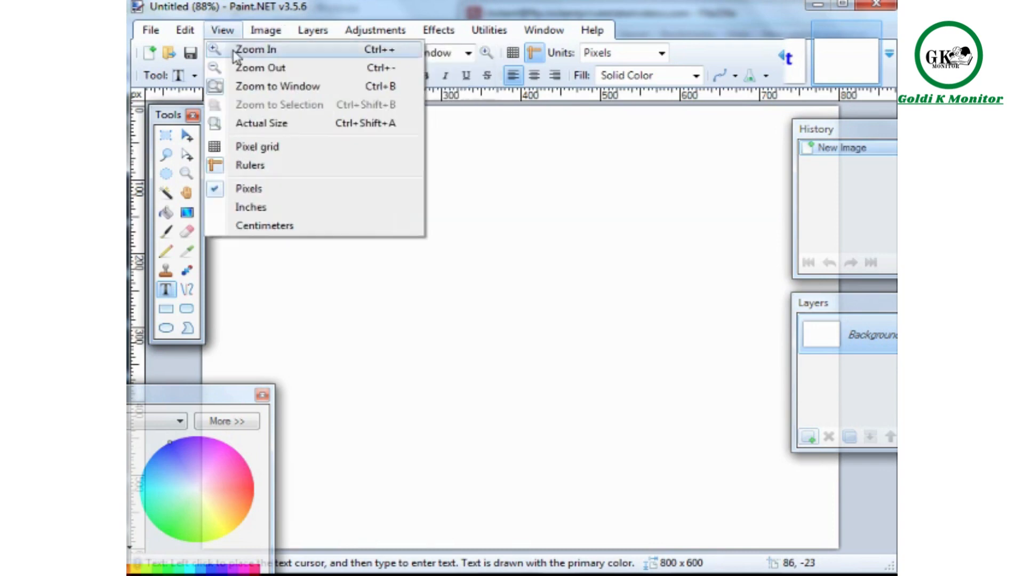
pyautogui.click(246, 67)
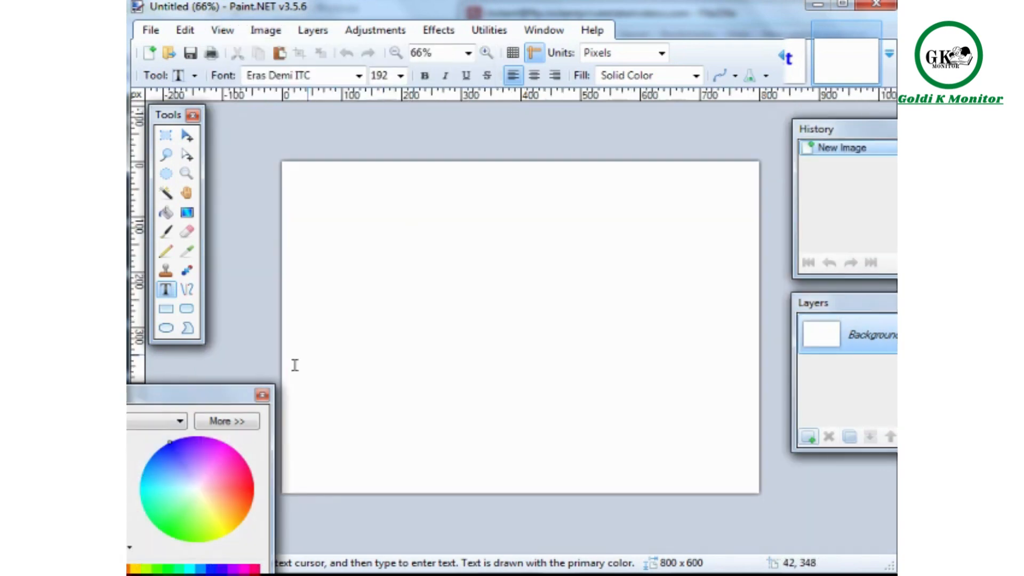
# Add a new layer above the background and hide the Background layer, keeping the Colors window clear of the canvas.
pyautogui.moveTo(227, 394); pyautogui.dragTo(249, 374)
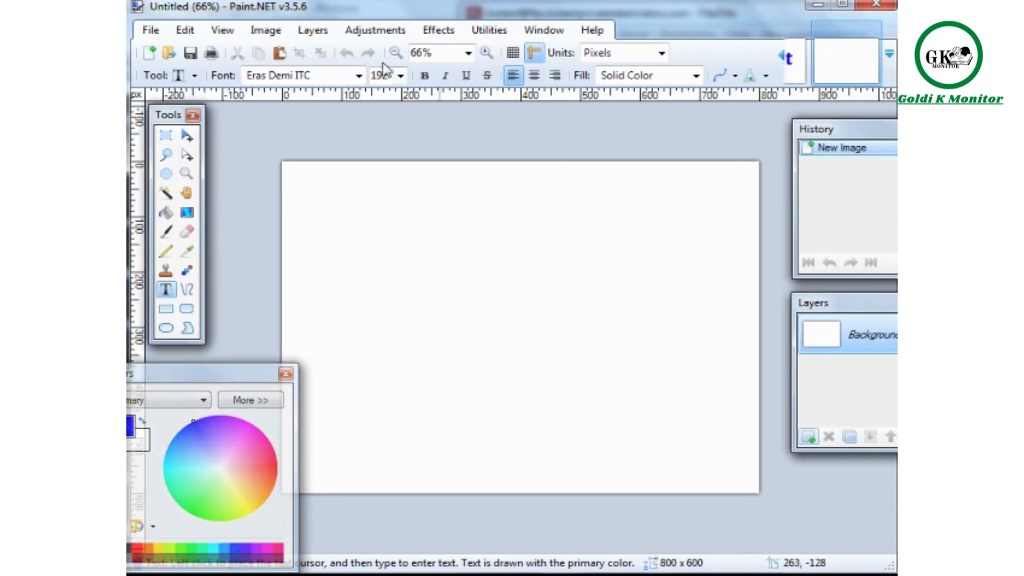
pyautogui.click(313, 31)
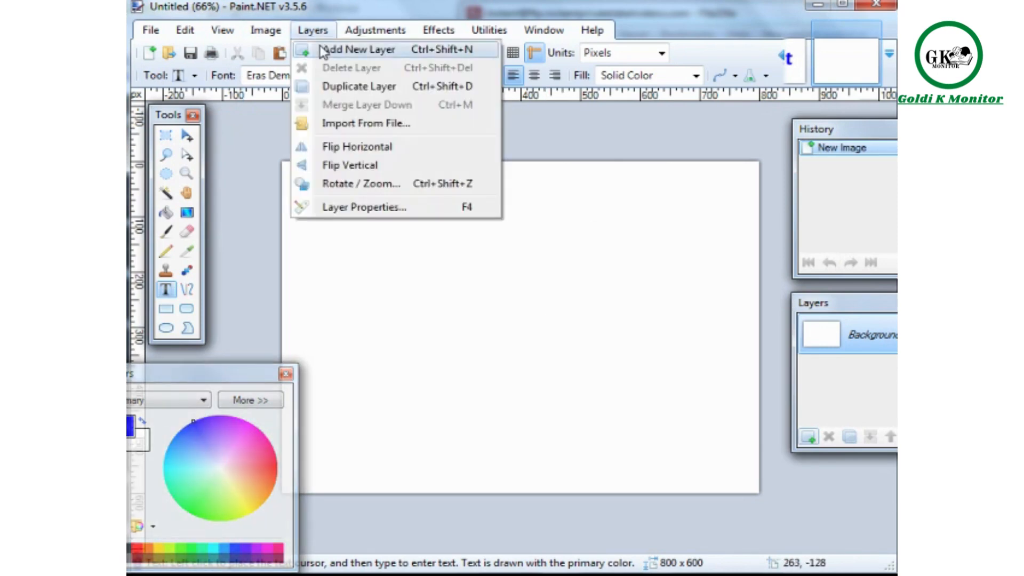
pyautogui.click(323, 49)
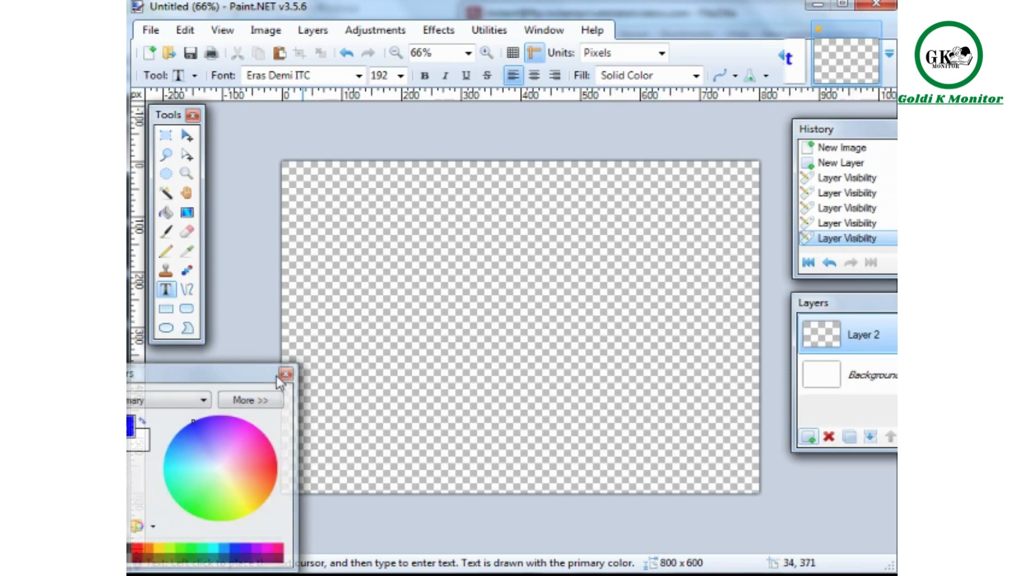
pyautogui.moveTo(254, 379); pyautogui.dragTo(244, 365)
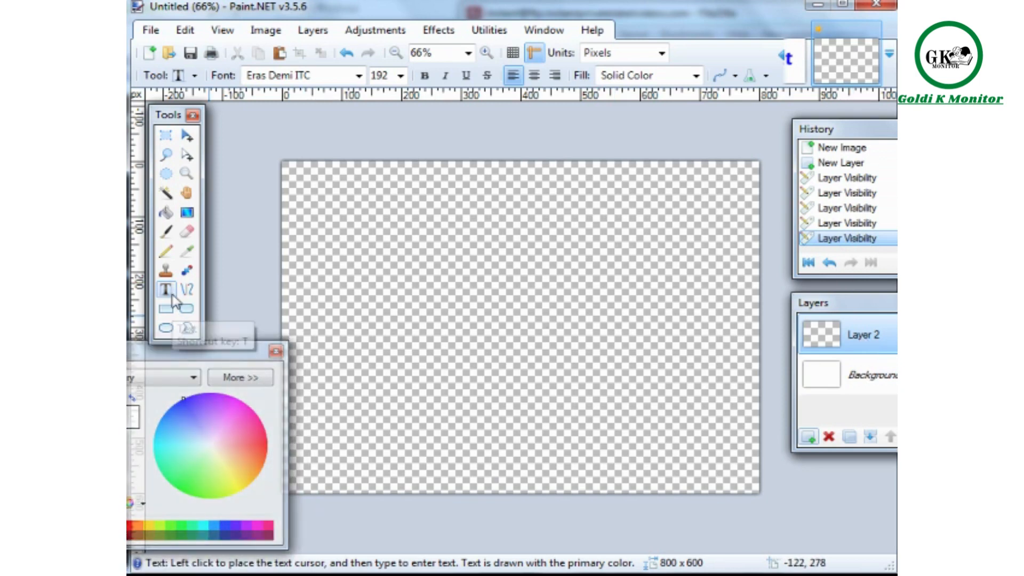
# Add the word "Text" in Eras Demi ITC 192 to Layer 2, center it on the canvas, and shift the Colors window slightly inward.
pyautogui.click(406, 298)
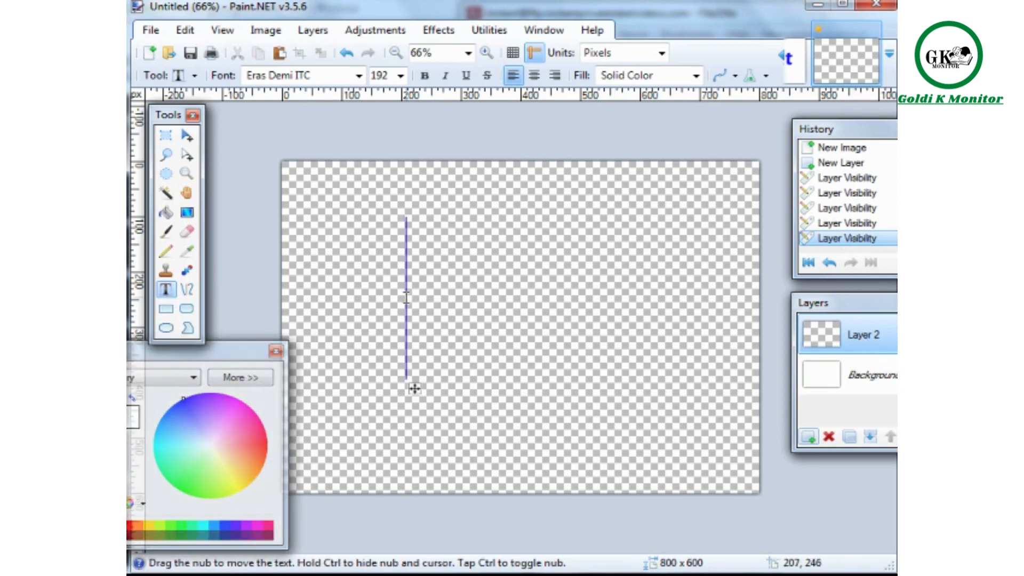
pyautogui.write('T')
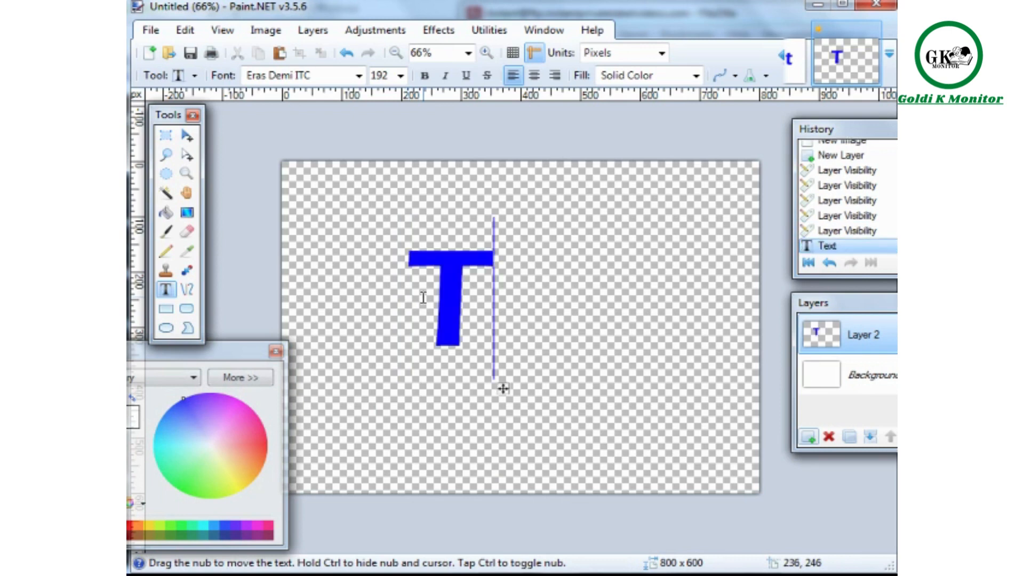
pyautogui.write('ext')
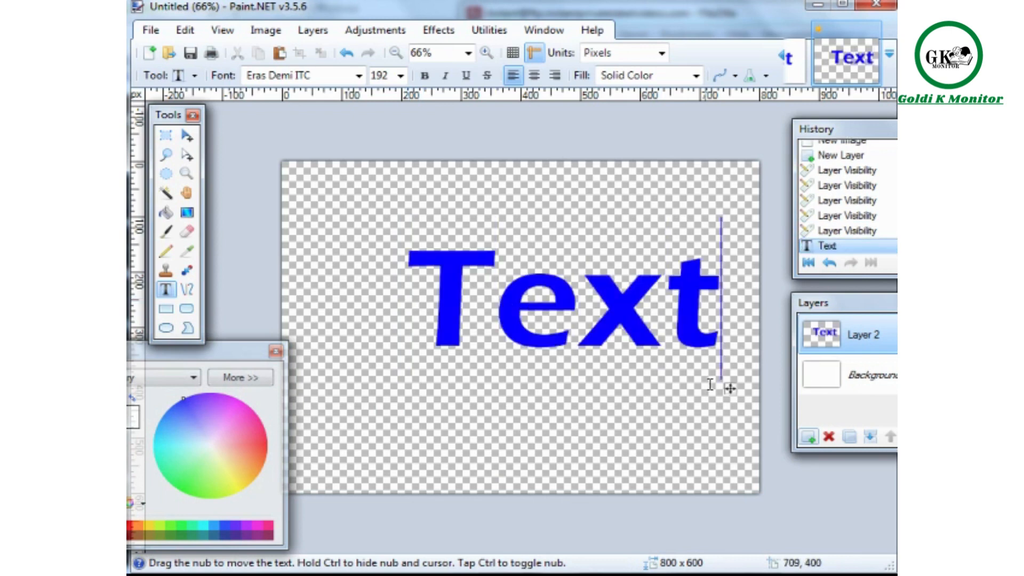
pyautogui.moveTo(729, 388); pyautogui.dragTo(674, 406)
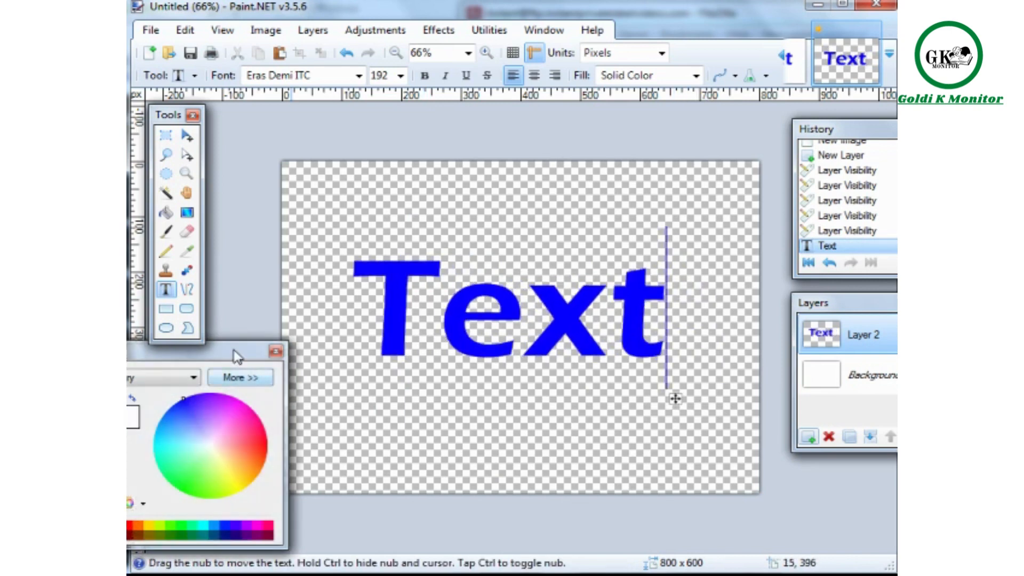
pyautogui.moveTo(238, 358); pyautogui.dragTo(256, 358)
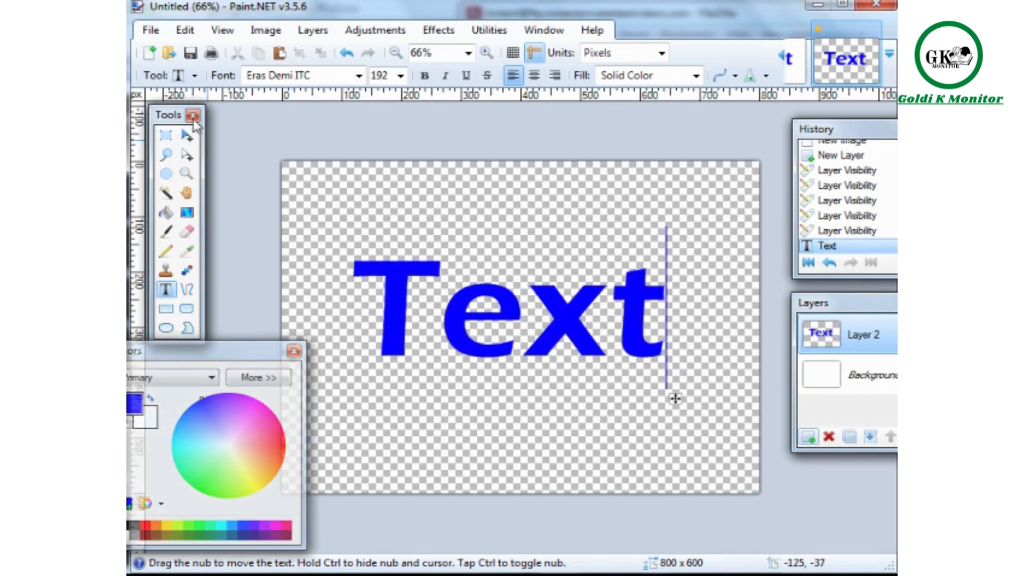
# Select all four blue letters of the word on Layer 2 with the Magic Wand at 50% tolerance.
pyautogui.click(166, 195)
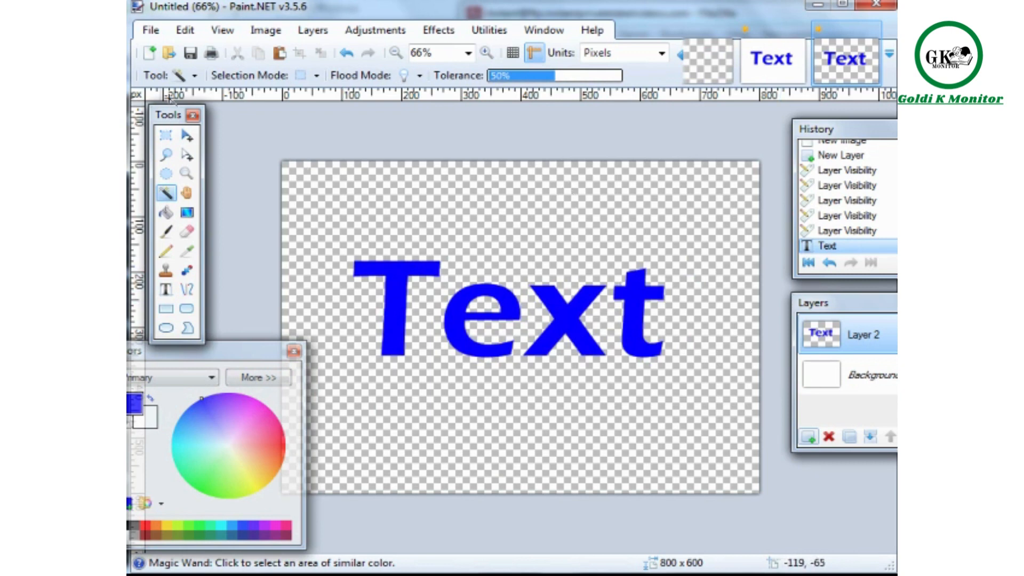
pyautogui.click(392, 275)
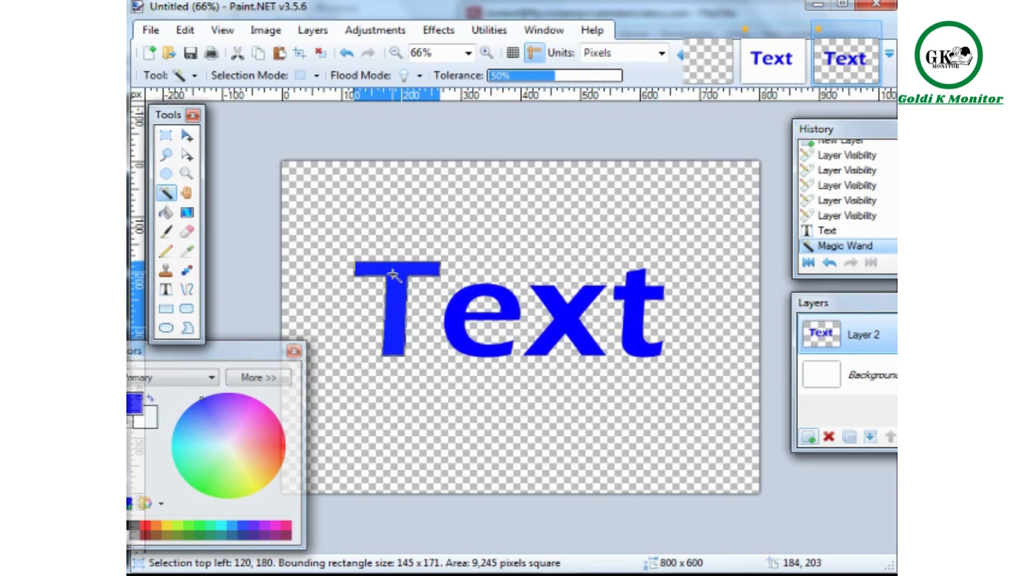
pyautogui.click(460, 301)
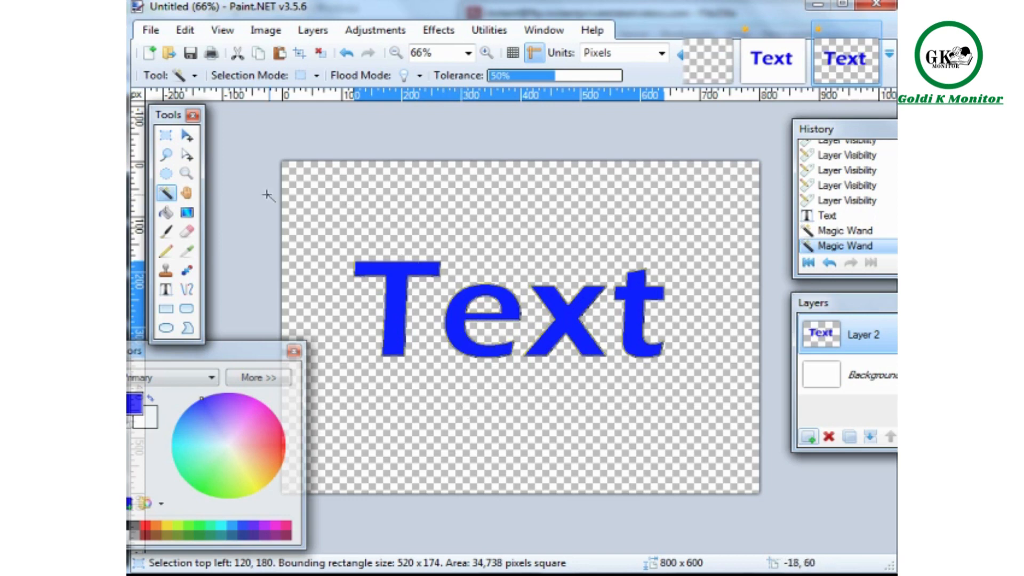
# Fill the selected letters with a horizontal blue-to-white linear gradient, and redraw it as a near-vertical upward gradient about 28 pixels long.
pyautogui.click(193, 214)
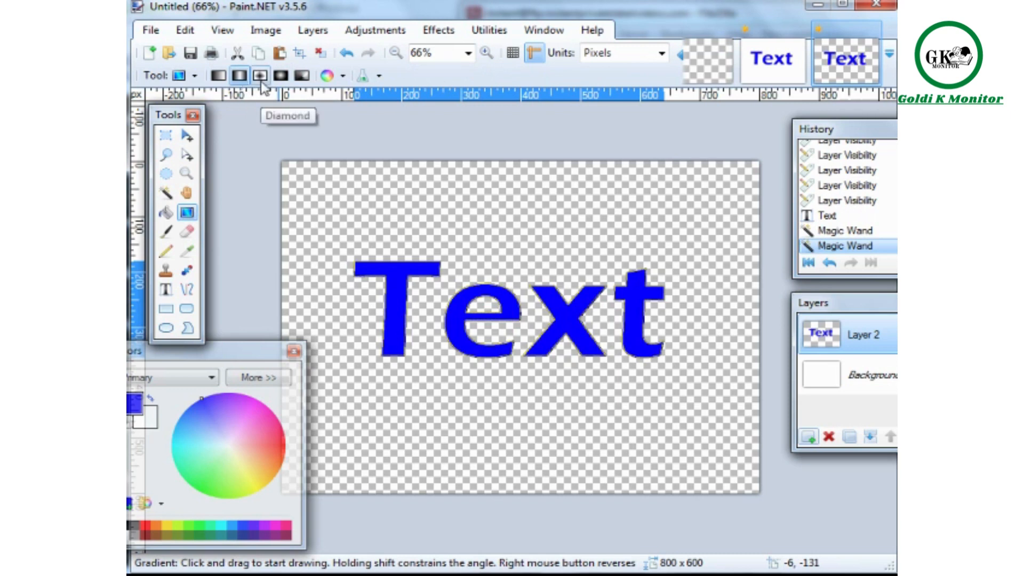
pyautogui.click(218, 76)
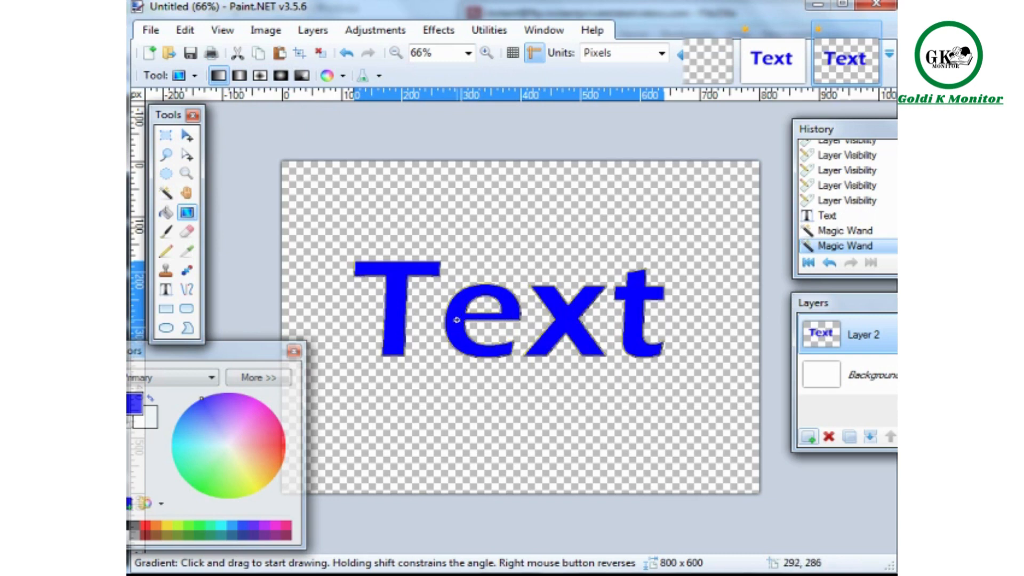
pyautogui.moveTo(457, 319); pyautogui.dragTo(667, 322)
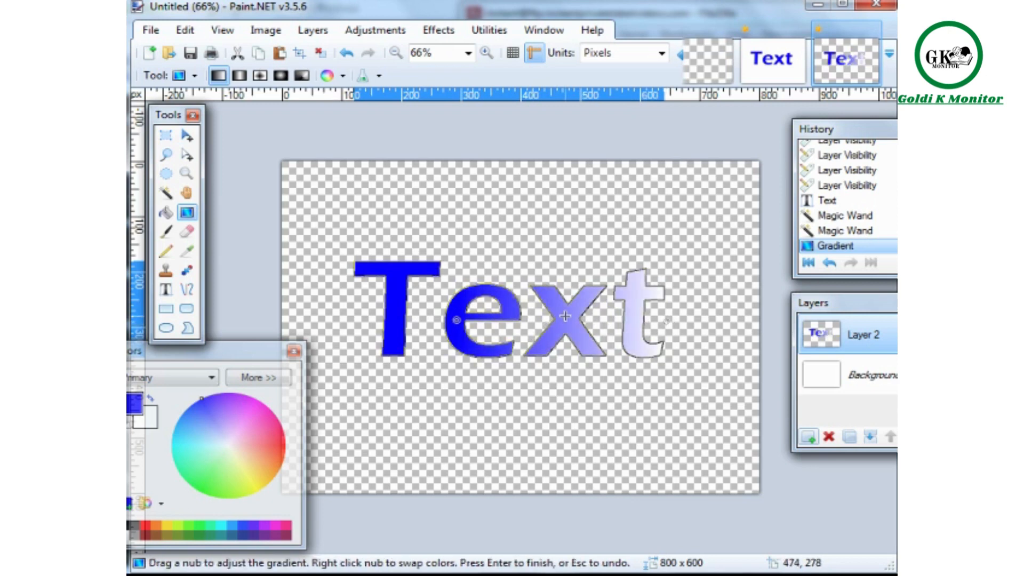
pyautogui.moveTo(565, 316)
pyautogui.mouseDown()
pyautogui.moveTo(569, 361)
pyautogui.moveTo(555, 336)
pyautogui.moveTo(574, 322)
pyautogui.moveTo(565, 288)
pyautogui.moveTo(567, 300)
pyautogui.mouseUp()
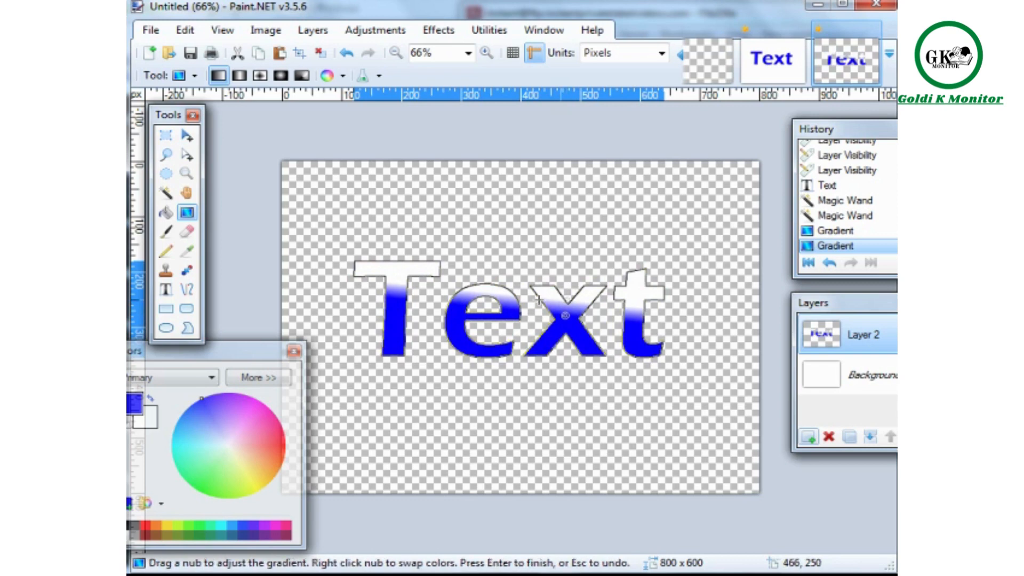
# Try red and other primary colors on the gradient, settle on bright green, and stretch its starting point down below the letters.
pyautogui.click(144, 526)
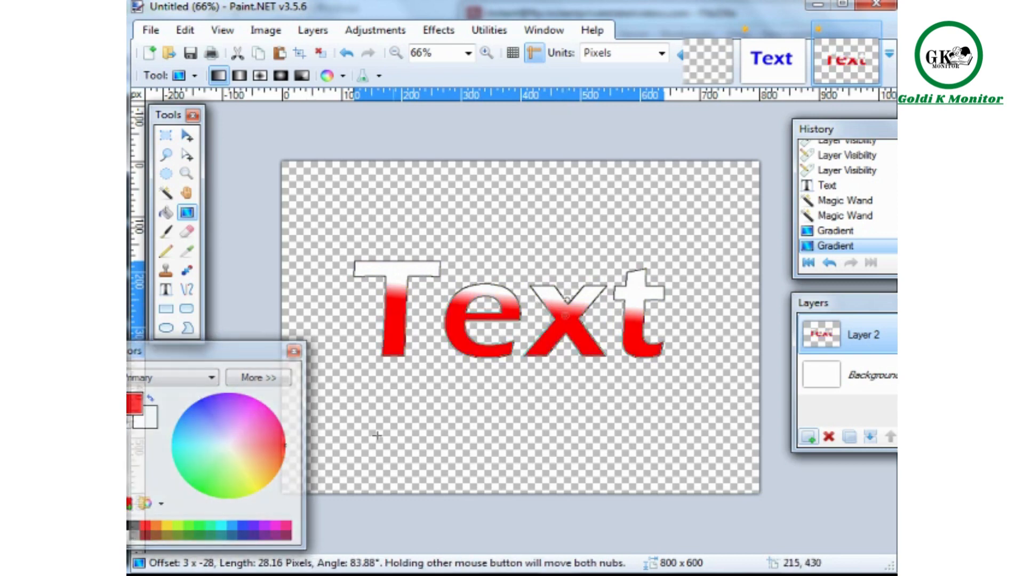
pyautogui.click(283, 535)
pyautogui.click(221, 526)
pyautogui.click(195, 530)
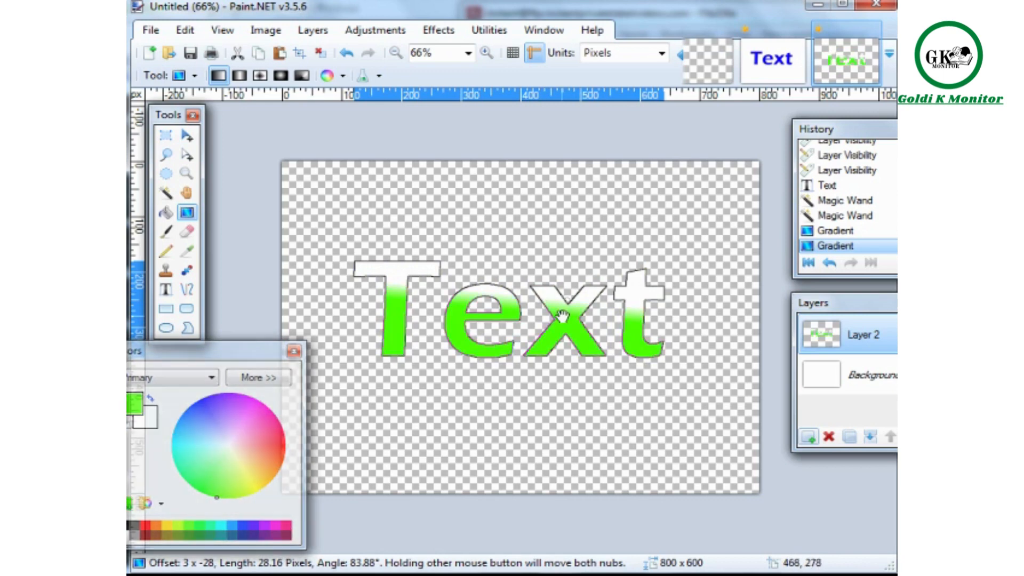
pyautogui.moveTo(561, 317); pyautogui.dragTo(561, 364)
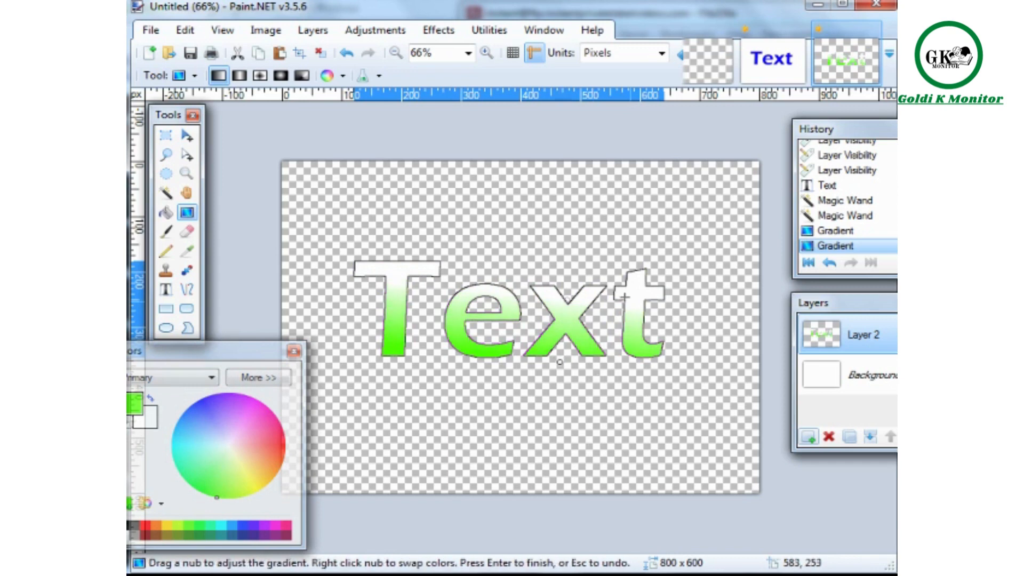
# Create a new 800 × 600 pixel image and zoom its canvas out to 66%.
pyautogui.click(149, 53)
pyautogui.click(551, 392)
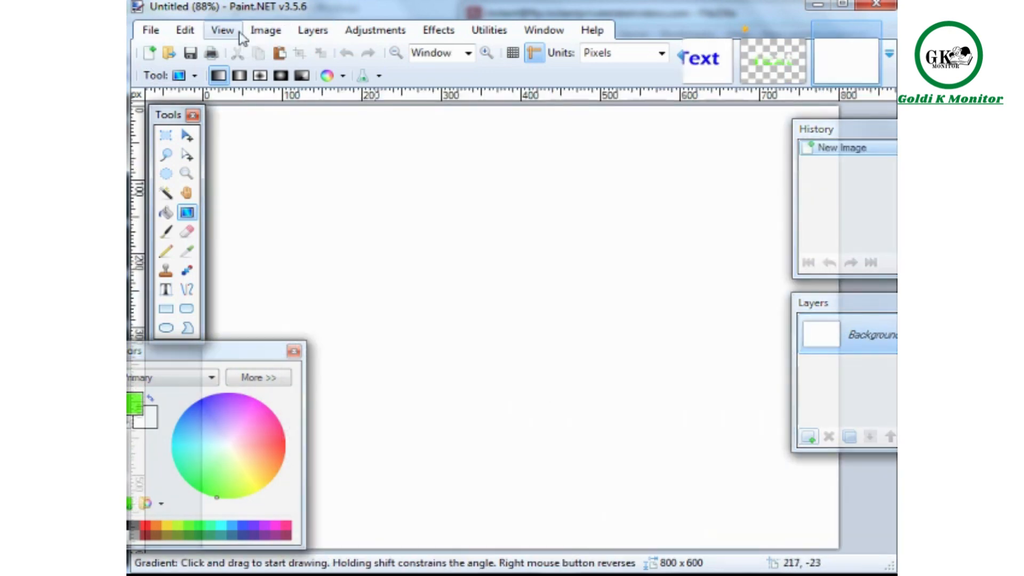
pyautogui.click(223, 30)
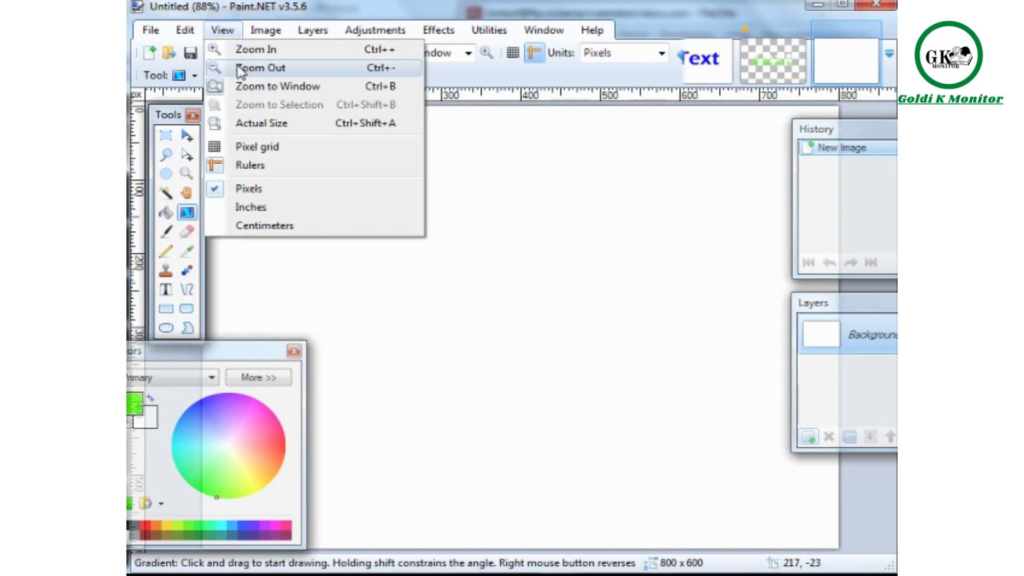
pyautogui.click(260, 68)
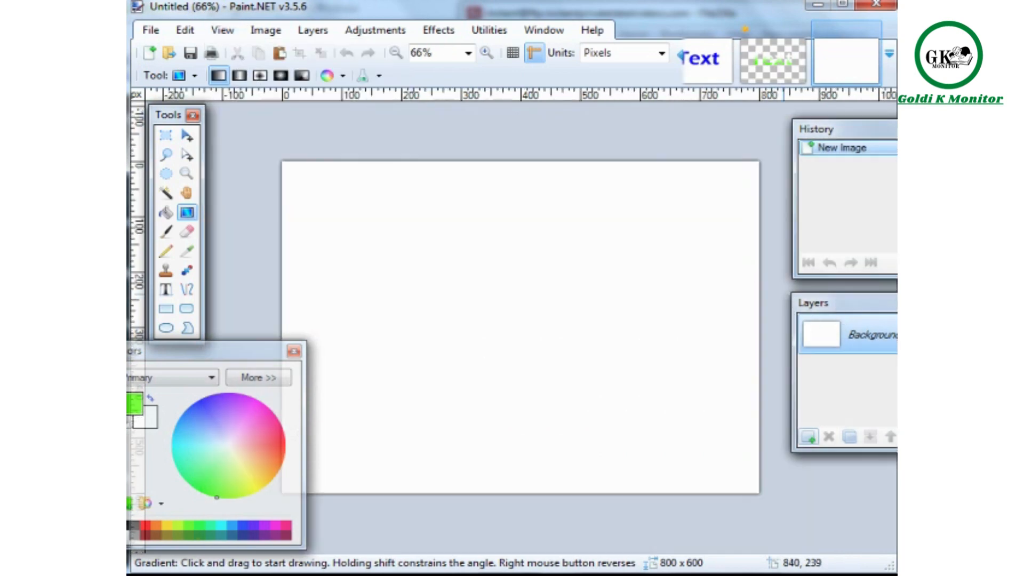
# Toggle the Background layer's visibility off and on to compare the canvas with and without it.
pyautogui.hotkey('ctrl', ',')
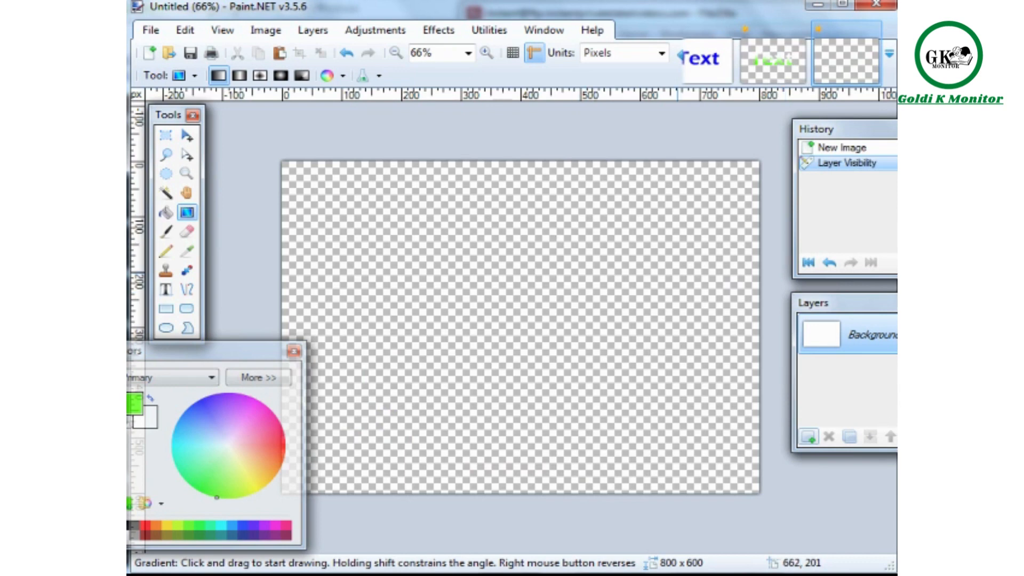
pyautogui.click(896, 335)
pyautogui.click(896, 334)
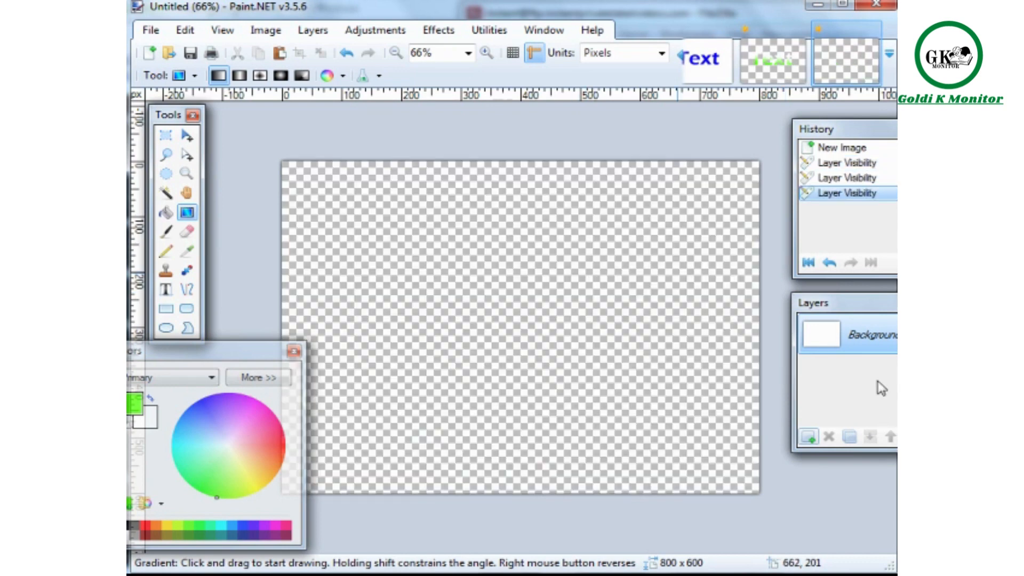
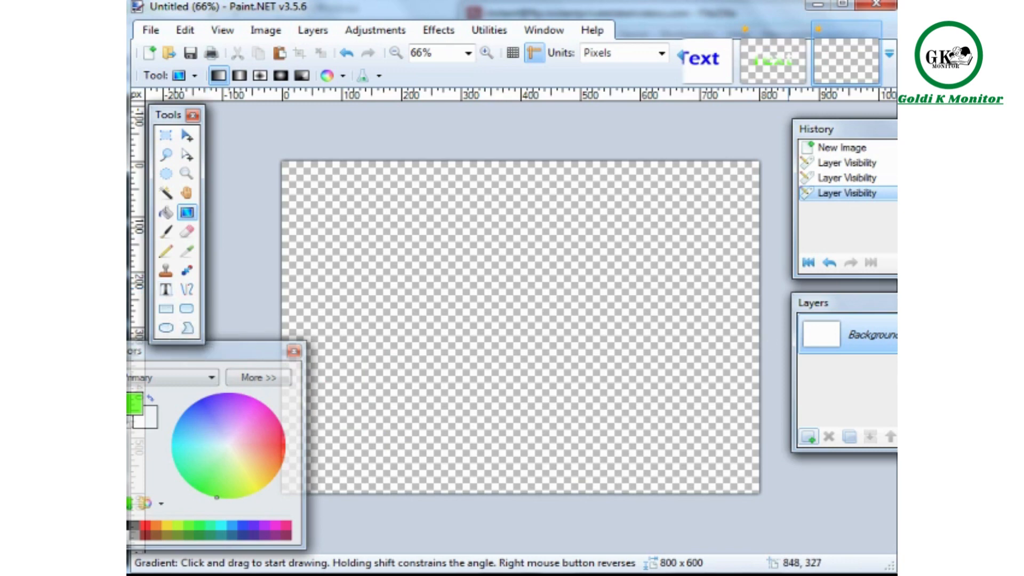
# Add a new layer above the visible Background layer and adjust the position of the Colors window slightly.
pyautogui.click(320, 31)
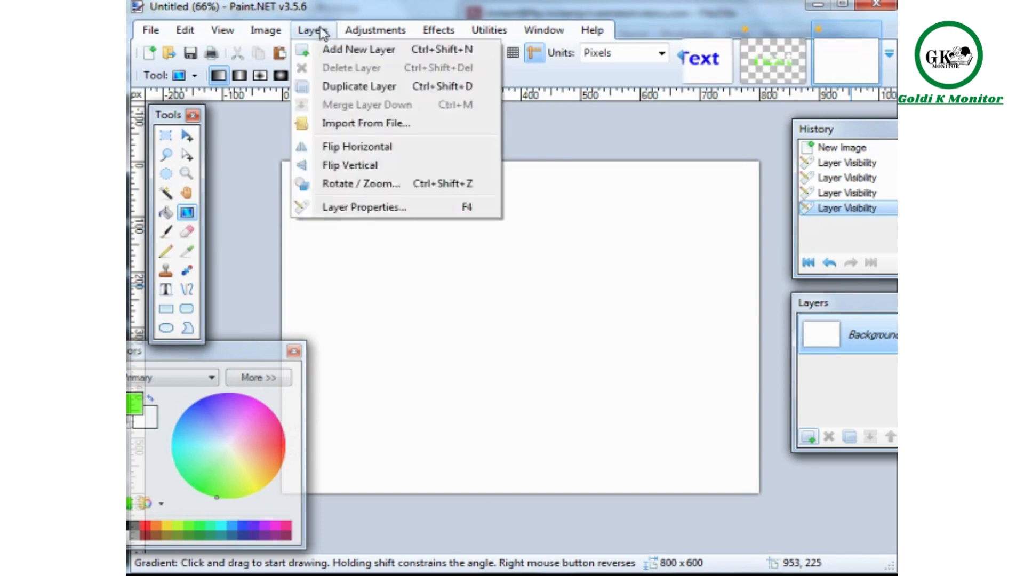
pyautogui.click(326, 49)
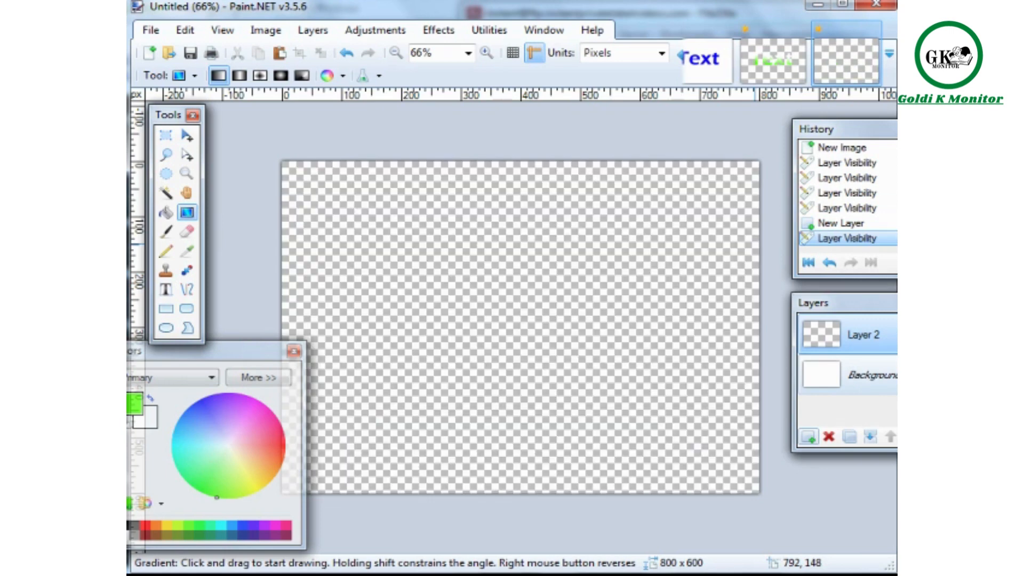
pyautogui.moveTo(259, 355); pyautogui.dragTo(267, 361)
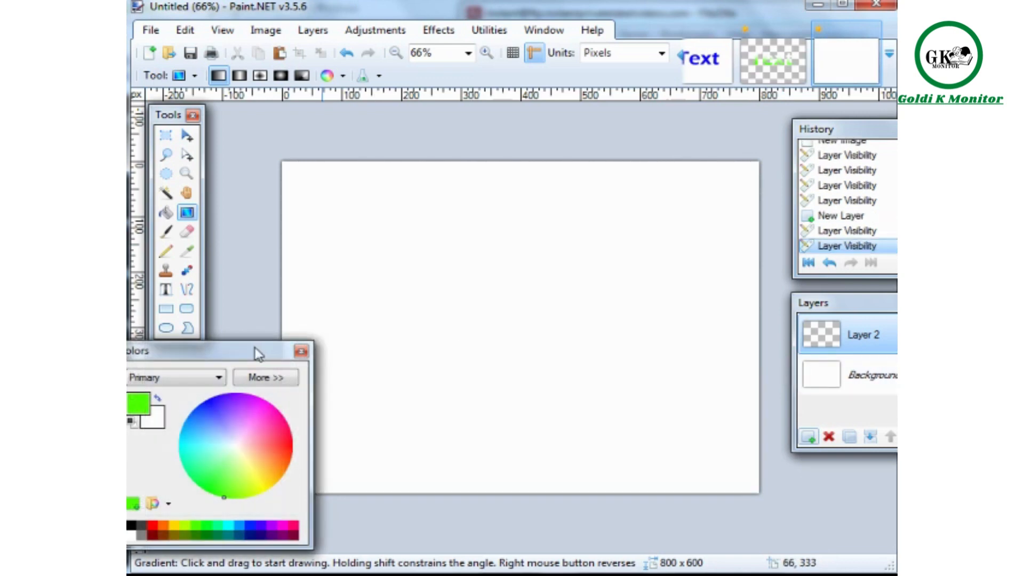
pyautogui.moveTo(259, 354); pyautogui.dragTo(247, 352)
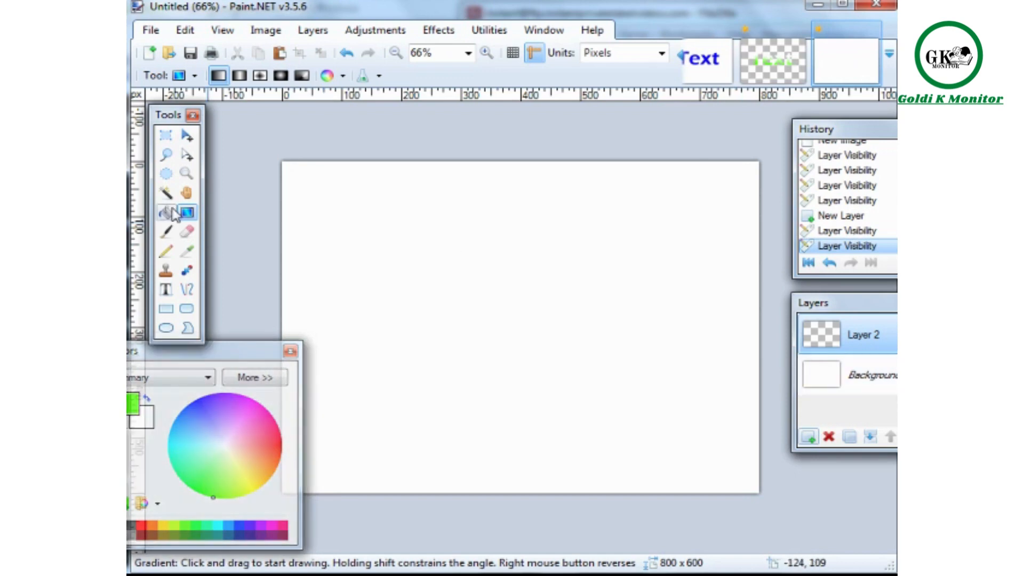
# Set the primary color to dark blue and fill the whole Background layer with it using the Paint Bucket.
pyautogui.click(166, 290)
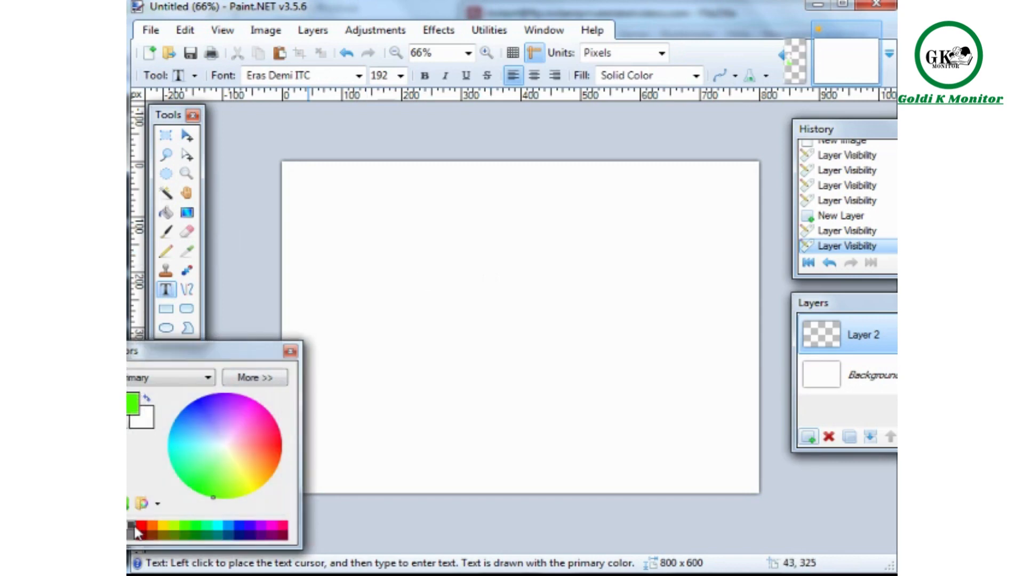
pyautogui.click(886, 375)
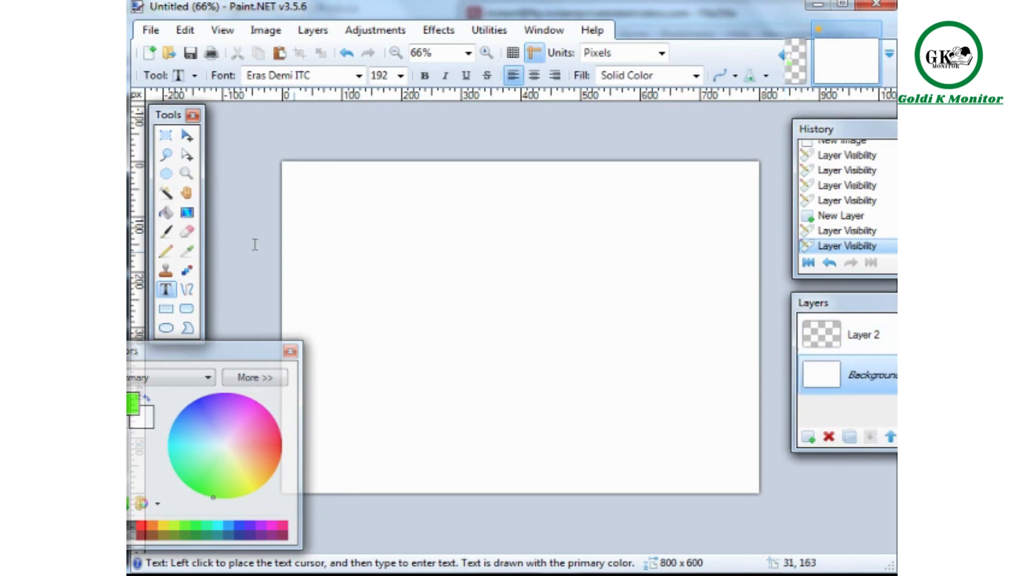
pyautogui.click(205, 411)
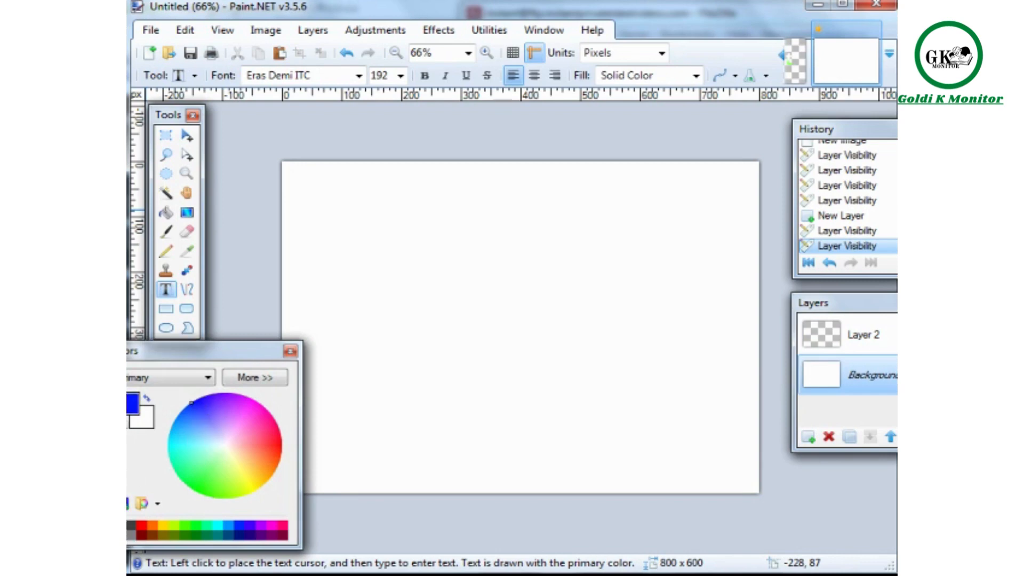
pyautogui.click(241, 538)
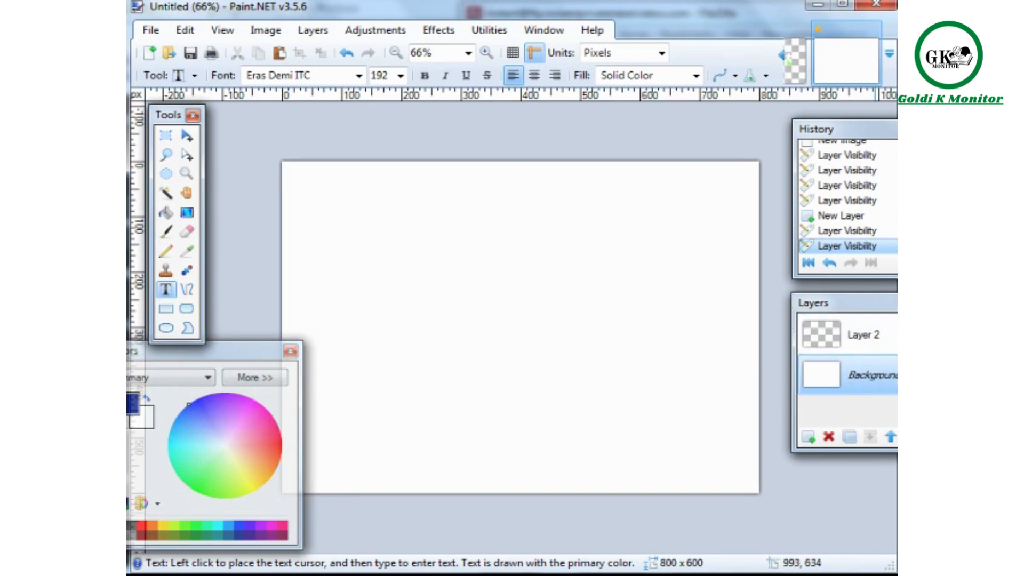
pyautogui.click(863, 334)
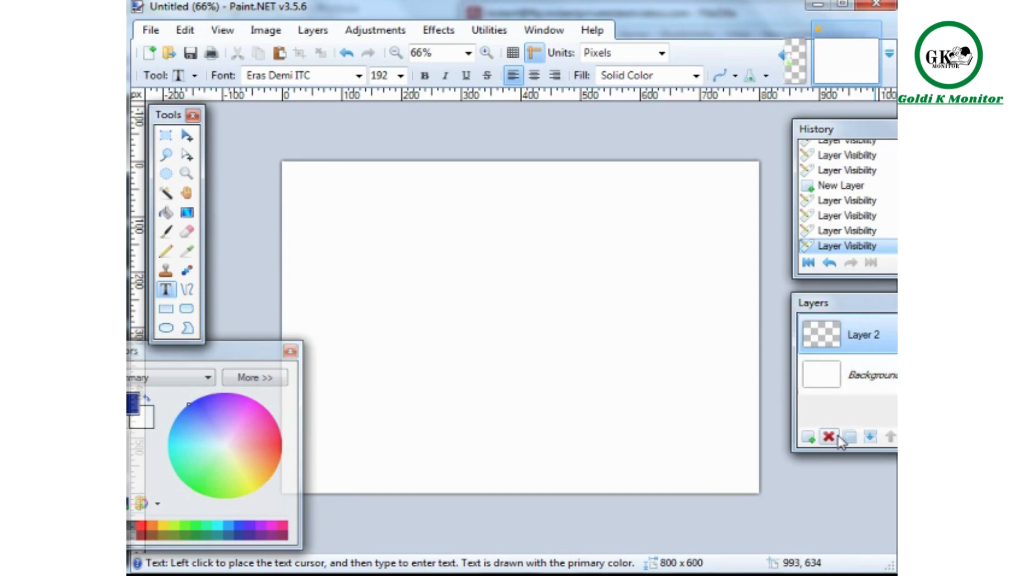
pyautogui.click(883, 380)
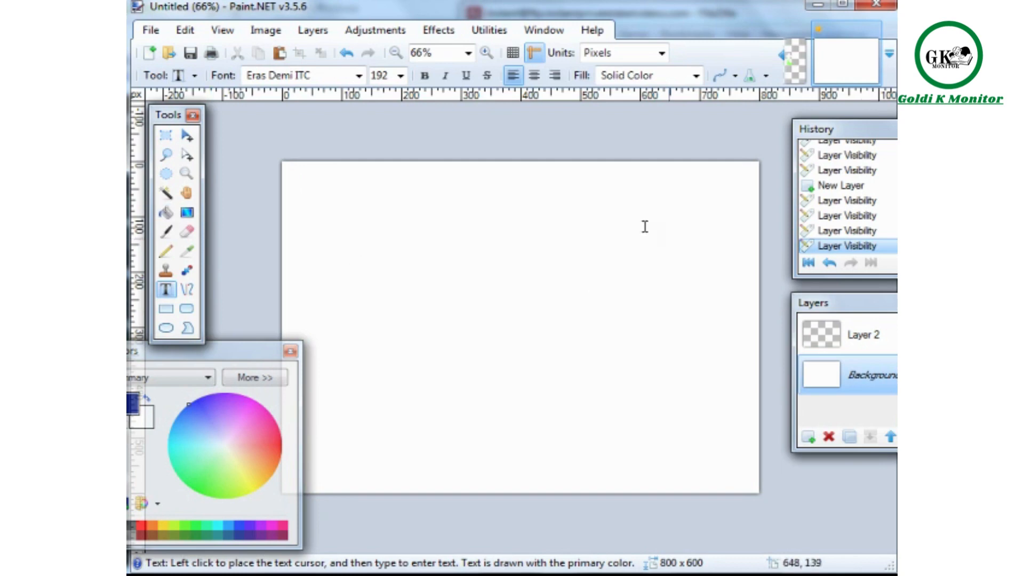
pyautogui.click(167, 213)
pyautogui.click(515, 297)
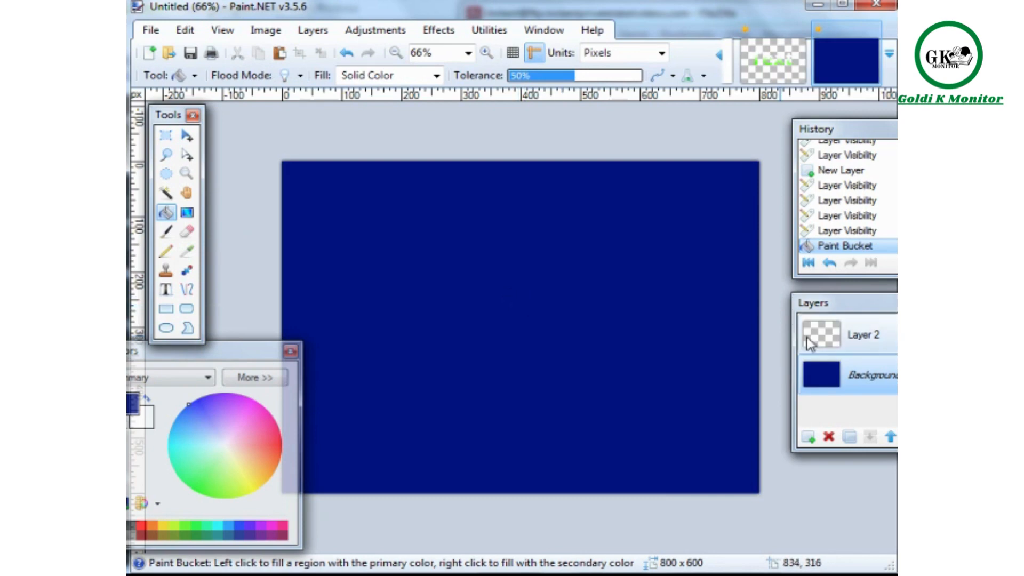
# Make Layer 2 active with the Text tool, set the primary color to white, and move the Colors window clear of the canvas.
pyautogui.click(877, 337)
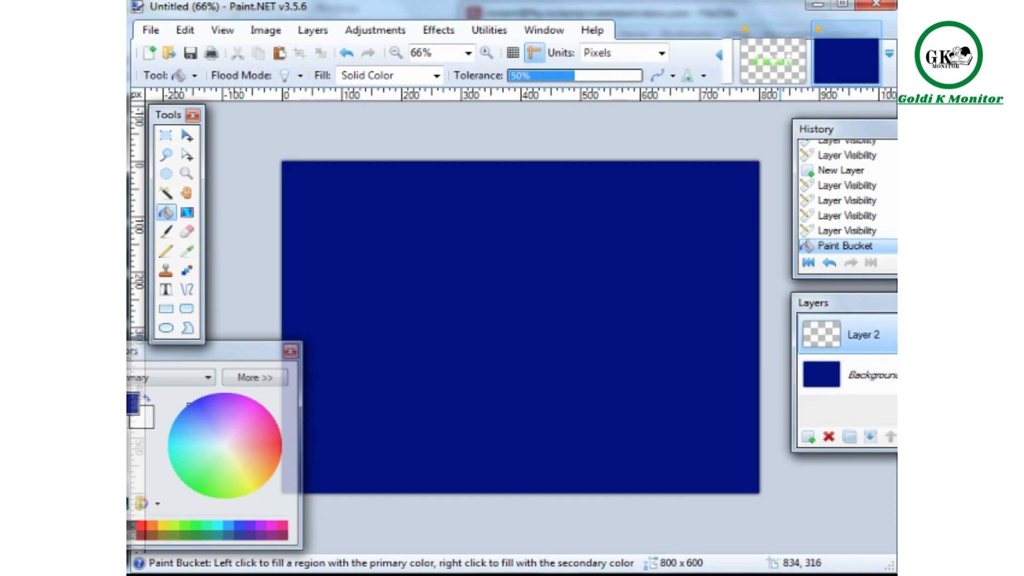
pyautogui.click(166, 291)
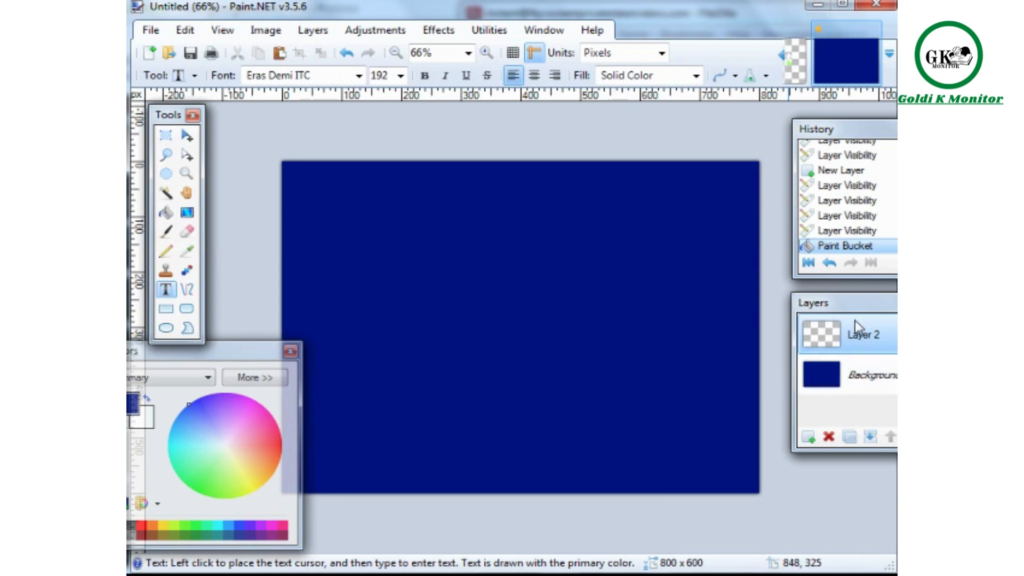
pyautogui.click(153, 420)
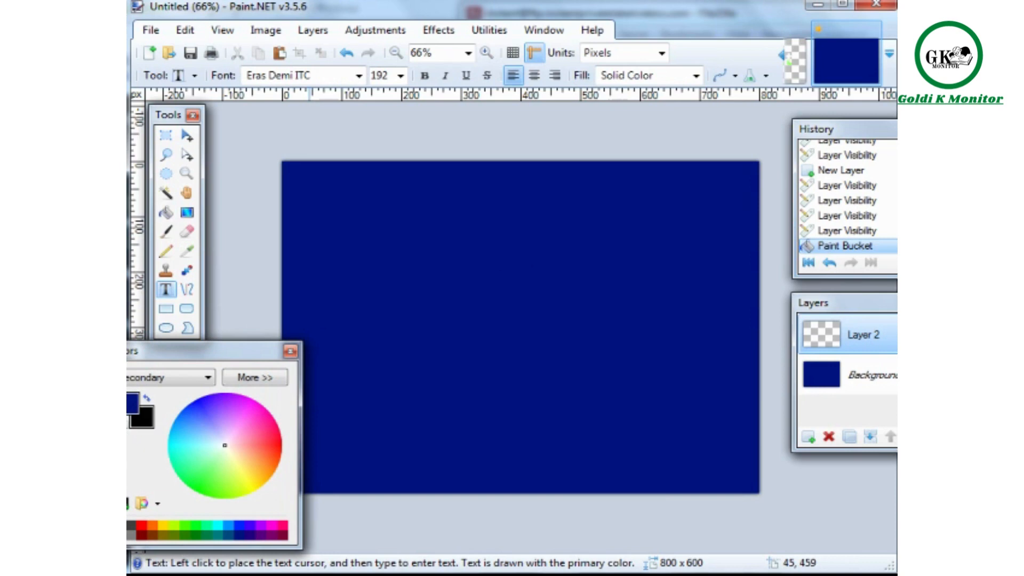
pyautogui.click(131, 404)
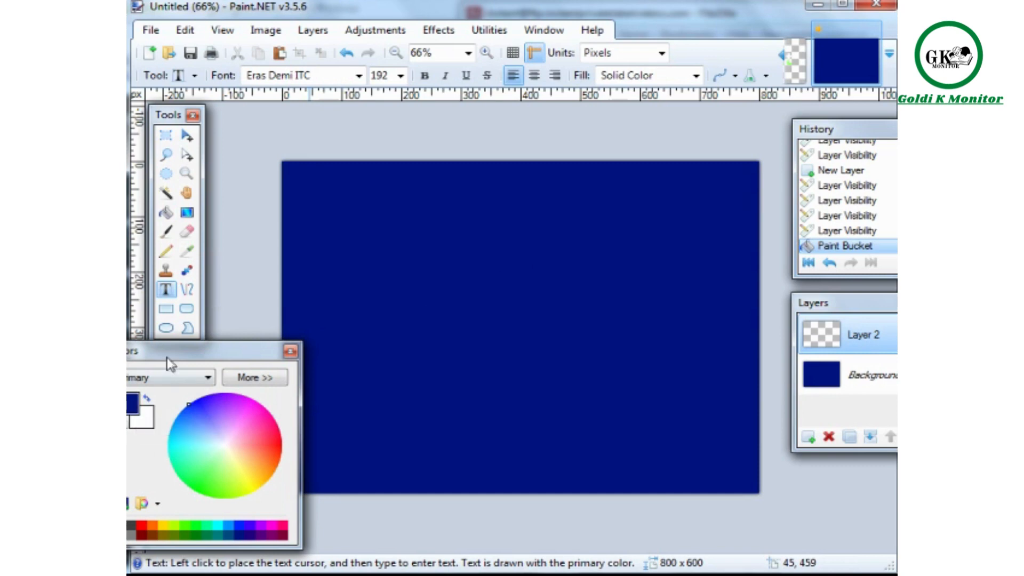
pyautogui.moveTo(167, 357); pyautogui.dragTo(214, 358)
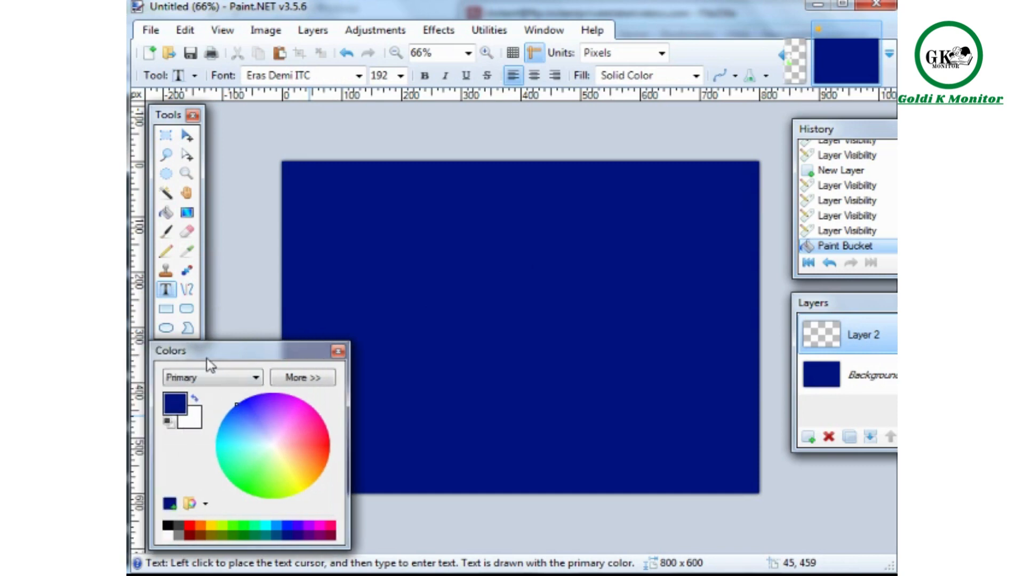
pyautogui.click(195, 427)
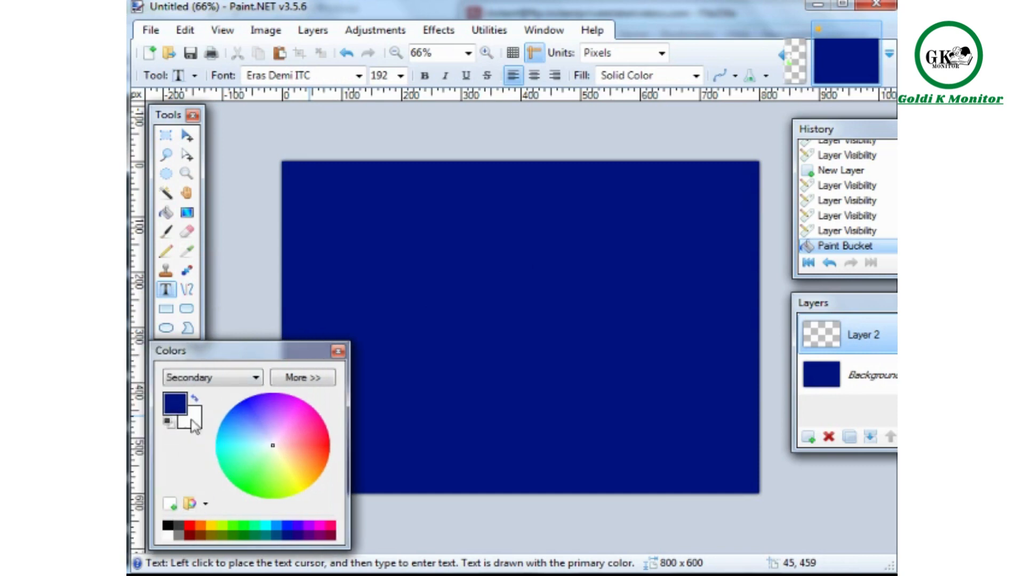
pyautogui.click(184, 405)
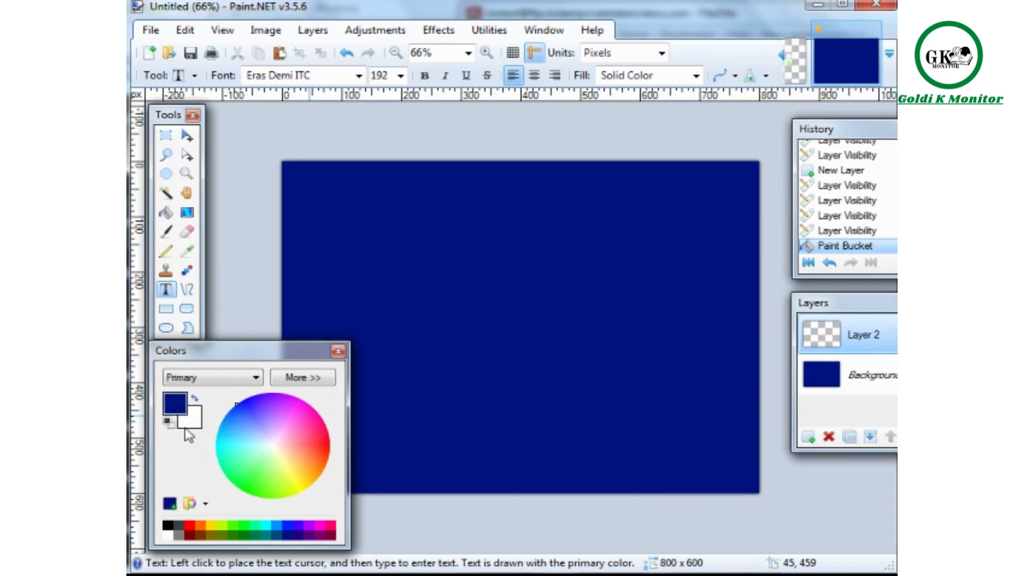
pyautogui.click(168, 534)
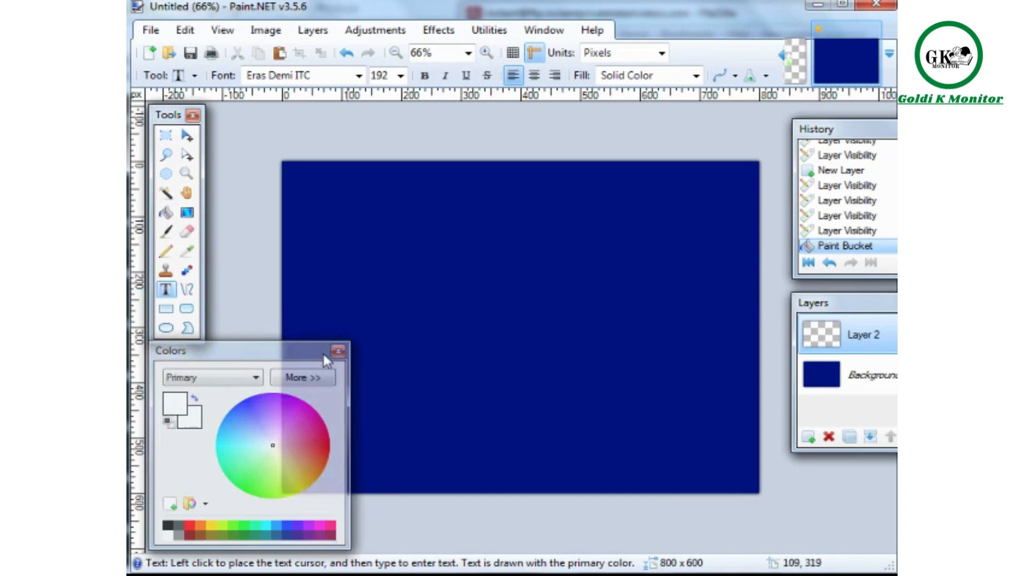
pyautogui.moveTo(313, 358); pyautogui.dragTo(231, 380)
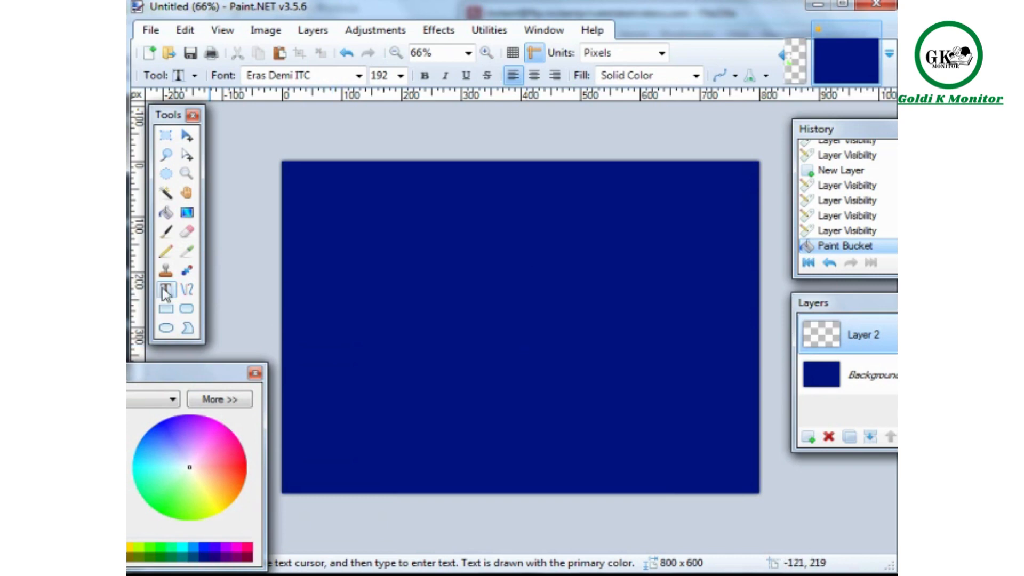
# Add the word "Text" on Layer 2, set its font size to 144, and move it to the upper middle of the canvas.
pyautogui.click(428, 308)
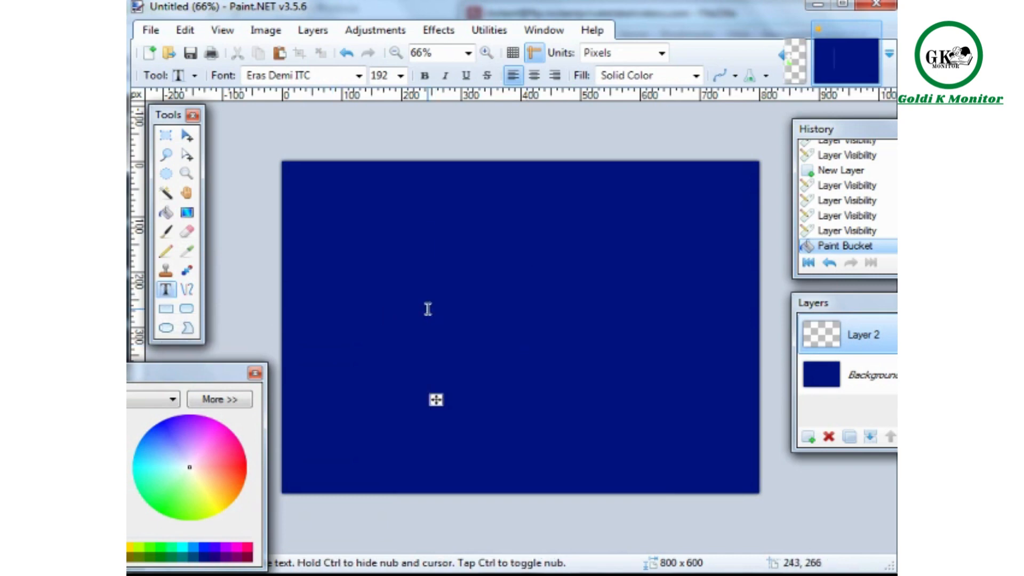
pyautogui.write('Text')
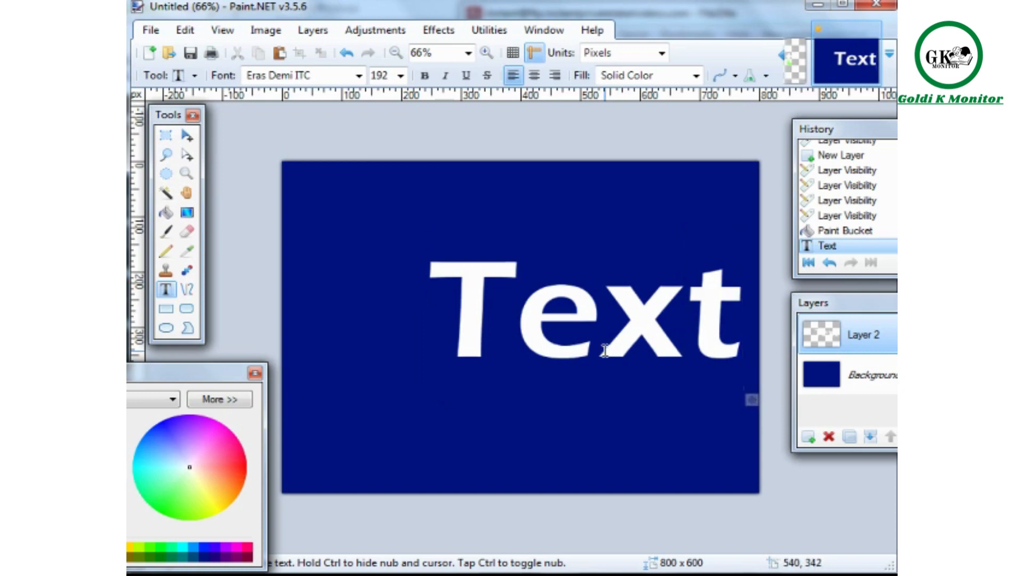
pyautogui.click(400, 75)
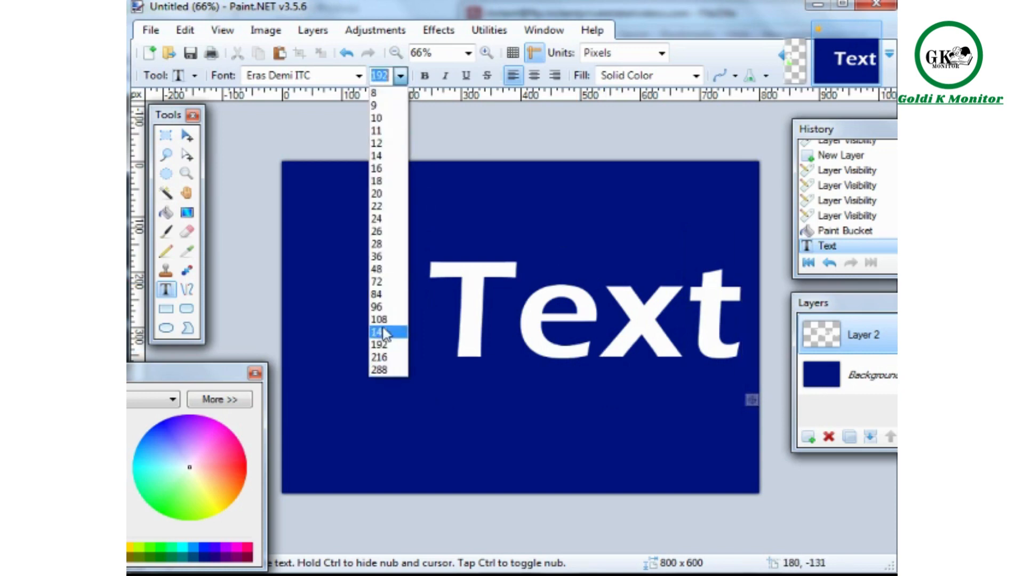
pyautogui.click(384, 333)
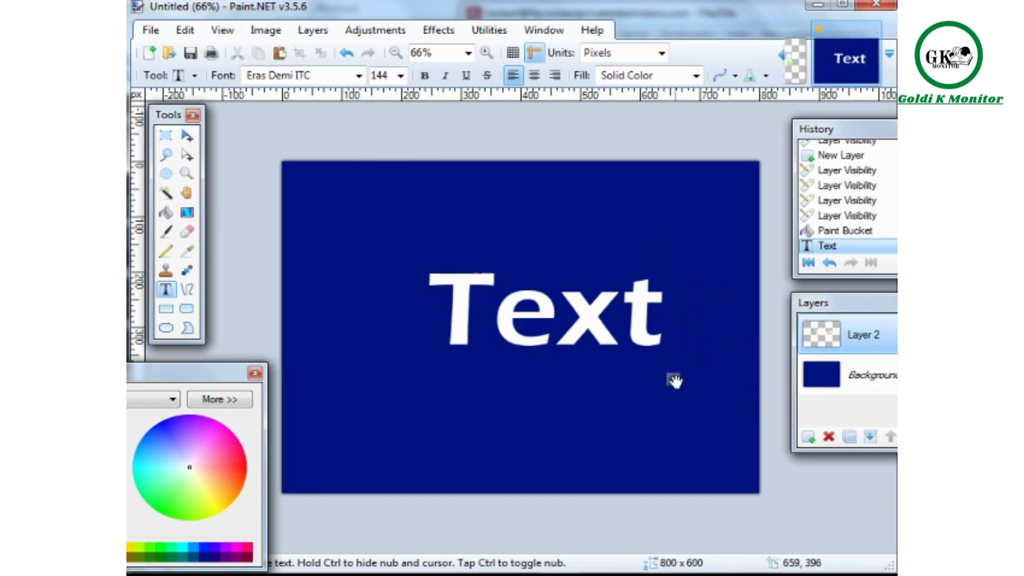
pyautogui.moveTo(672, 381); pyautogui.dragTo(642, 326)
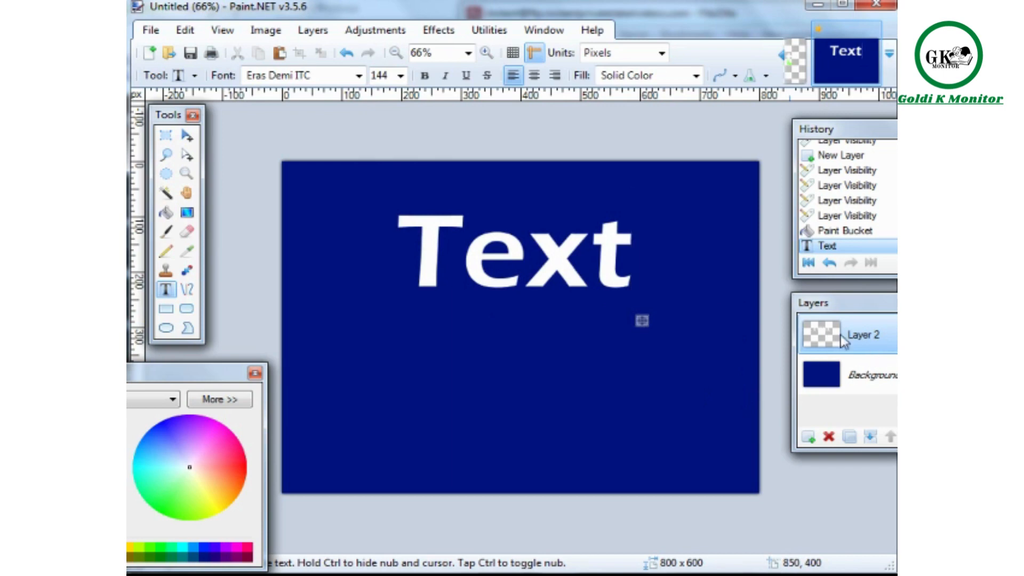
# Duplicate Layer 2 and move all pixels of the copy down so its text sits directly below the original.
pyautogui.click(315, 33)
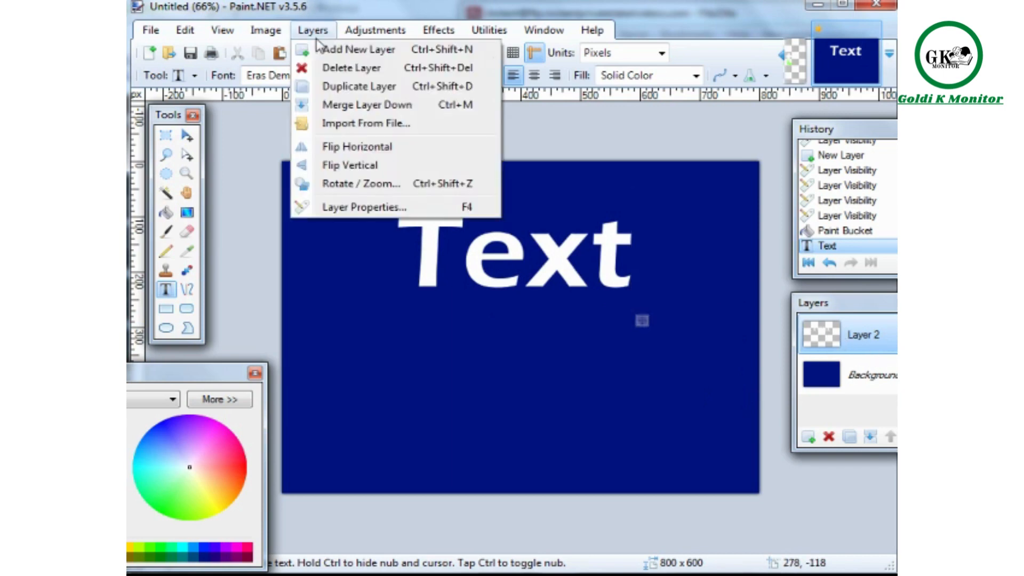
pyautogui.click(323, 87)
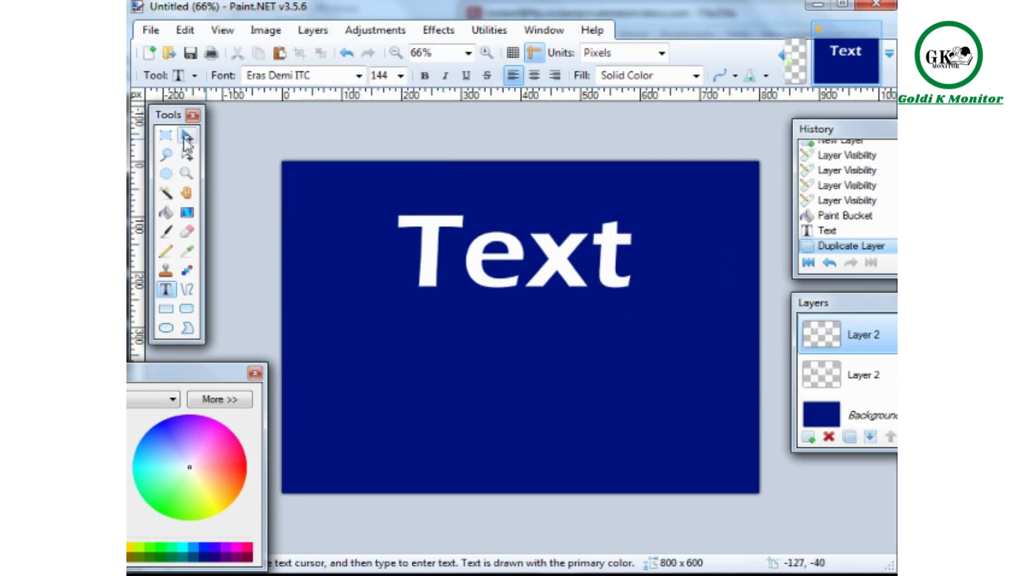
pyautogui.click(187, 137)
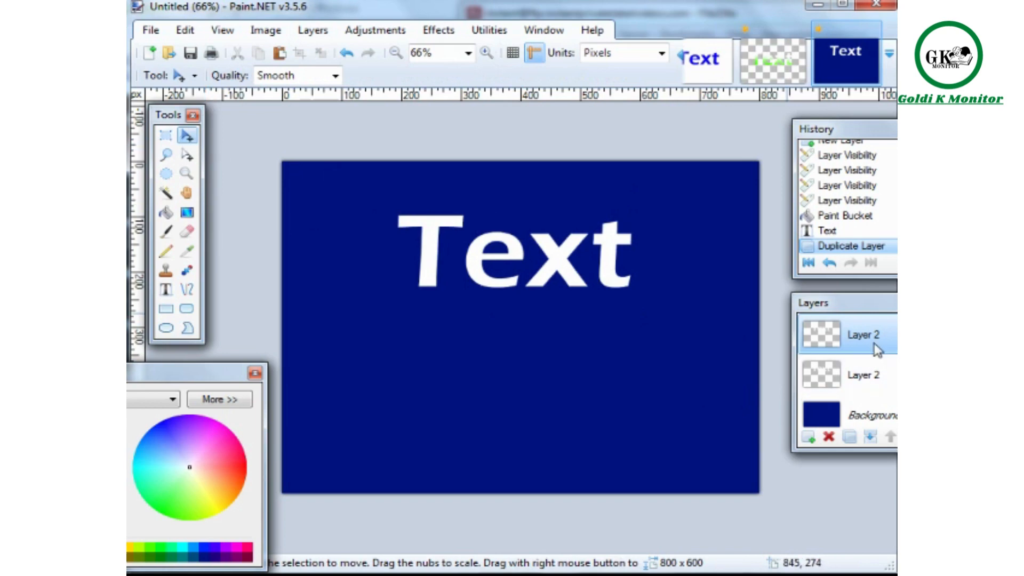
pyautogui.hotkey('ctrl', 'a')
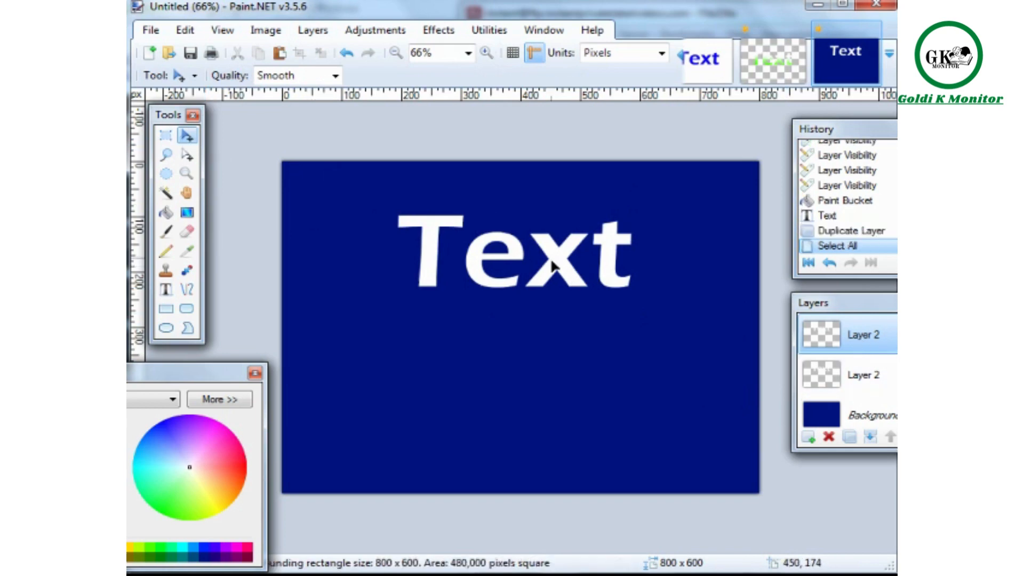
pyautogui.moveTo(552, 271); pyautogui.dragTo(554, 347)
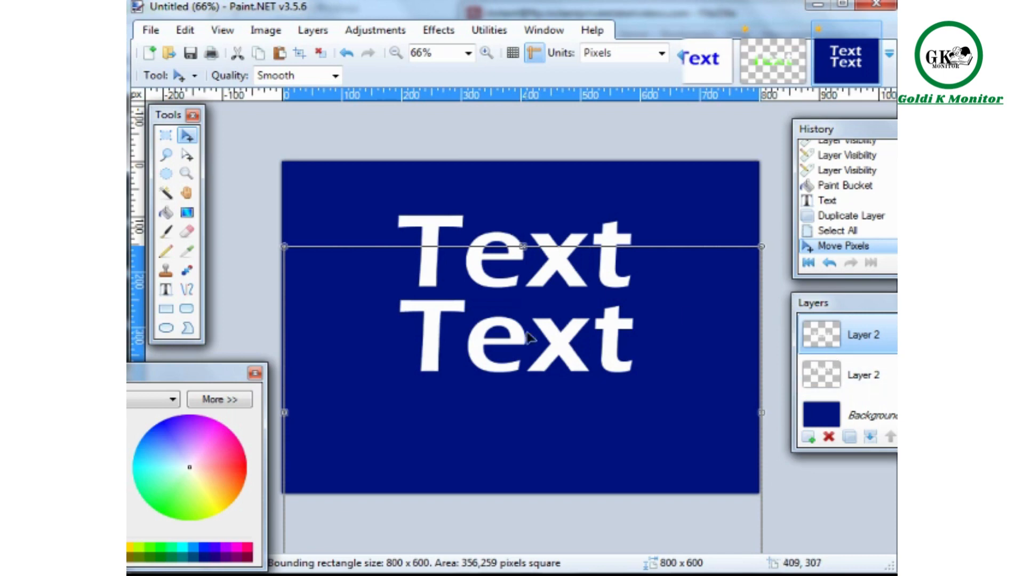
pyautogui.moveTo(557, 339)
pyautogui.mouseDown()
pyautogui.moveTo(557, 325)
pyautogui.moveTo(555, 352)
pyautogui.moveTo(560, 345)
pyautogui.moveTo(568, 360)
pyautogui.moveTo(563, 343)
pyautogui.mouseUp()
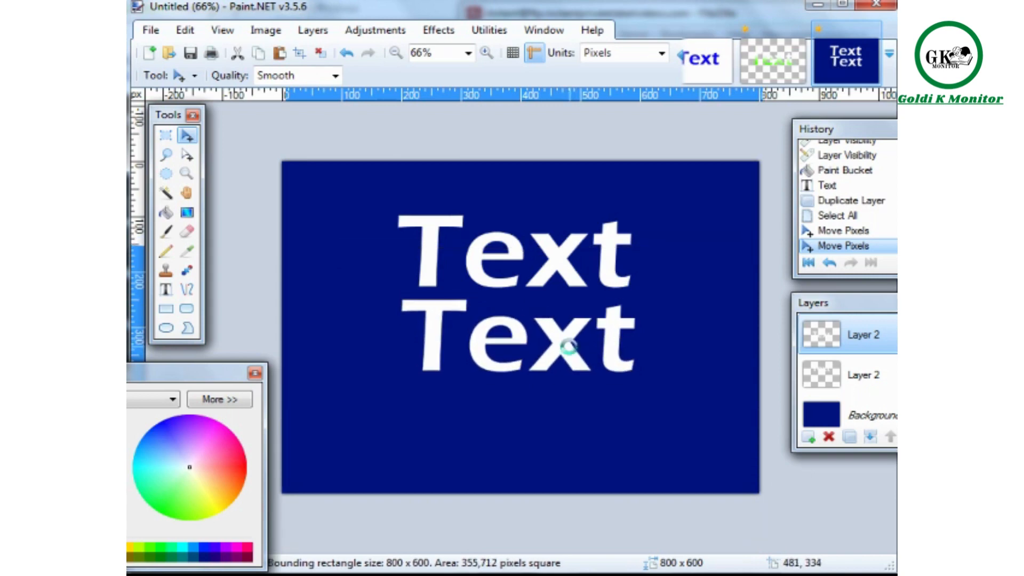
# Try moving the pixels on the lower Layer 2 slightly, and undo that move.
pyautogui.click(575, 238)
pyautogui.click(852, 371)
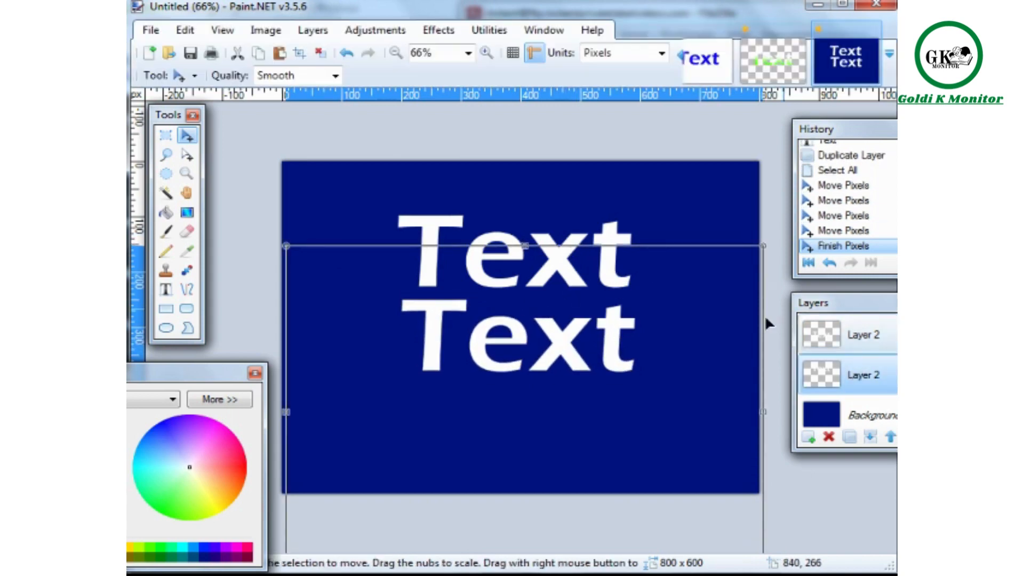
pyautogui.moveTo(612, 243)
pyautogui.mouseDown()
pyautogui.moveTo(613, 233)
pyautogui.moveTo(611, 243)
pyautogui.mouseUp()
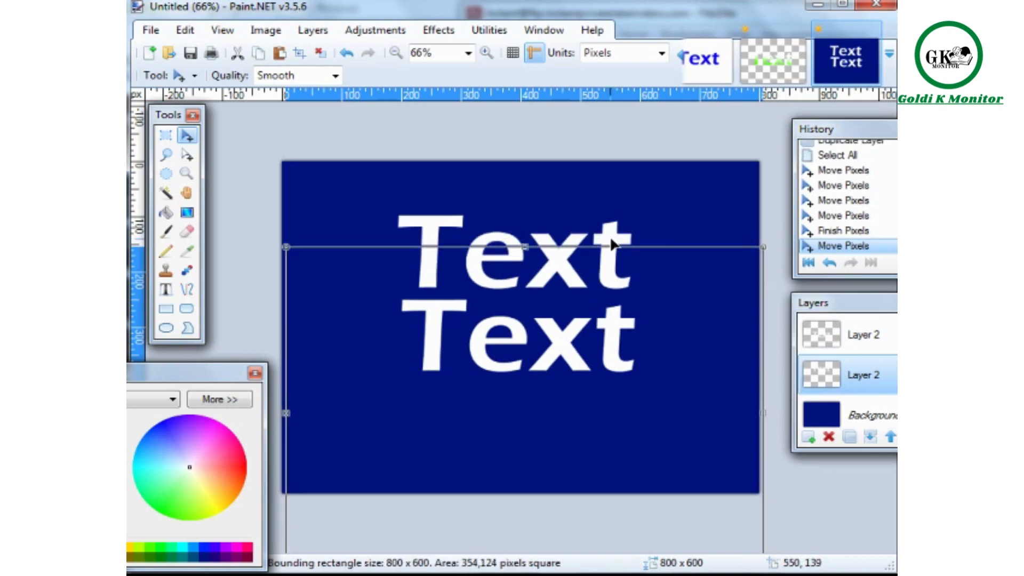
pyautogui.hotkey('ctrl', 'z')
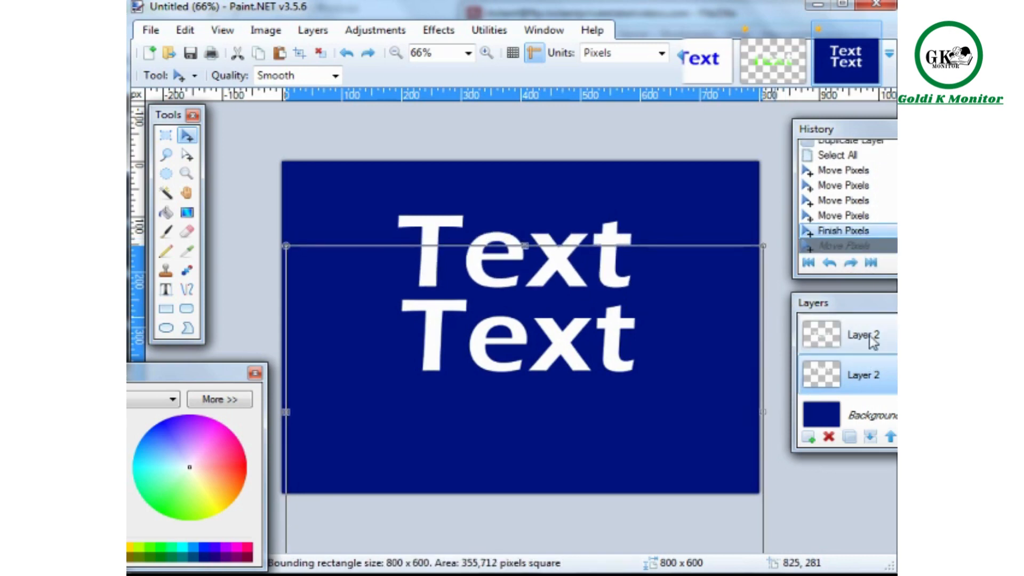
# Nudge the text on the upper Layer 2 slightly down and flip that layer vertically.
pyautogui.click(821, 337)
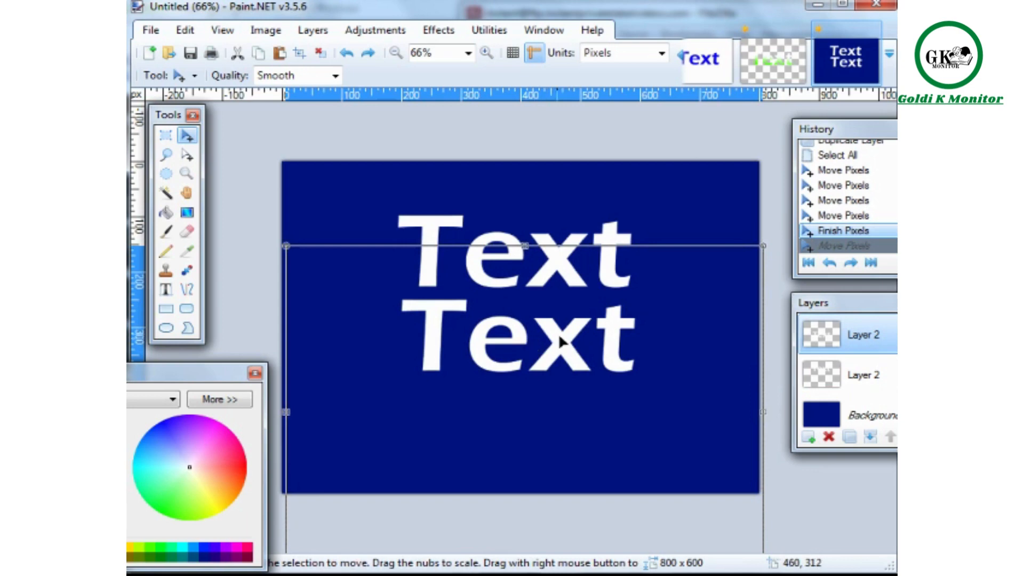
pyautogui.moveTo(558, 333); pyautogui.dragTo(558, 335)
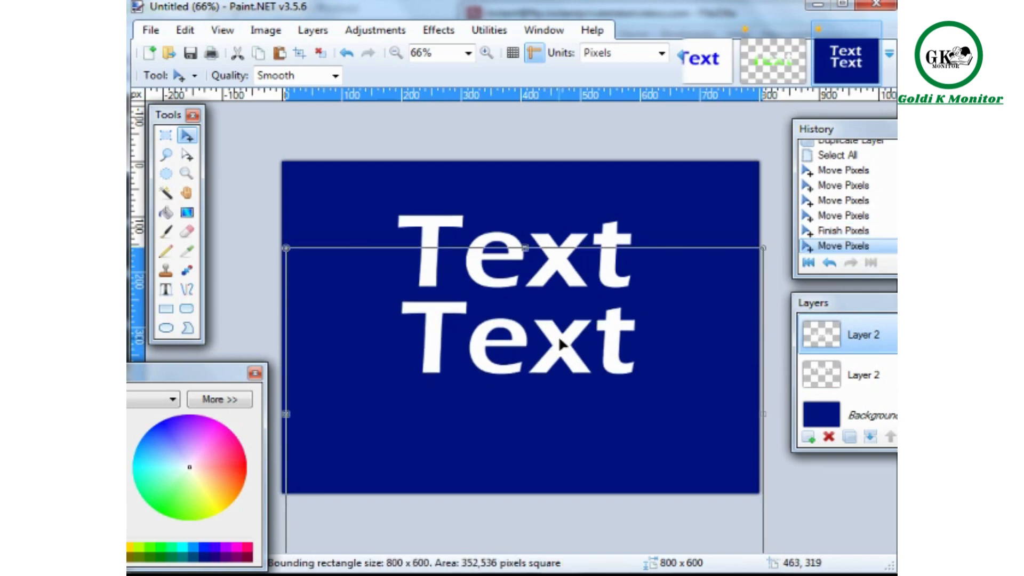
pyautogui.click(314, 31)
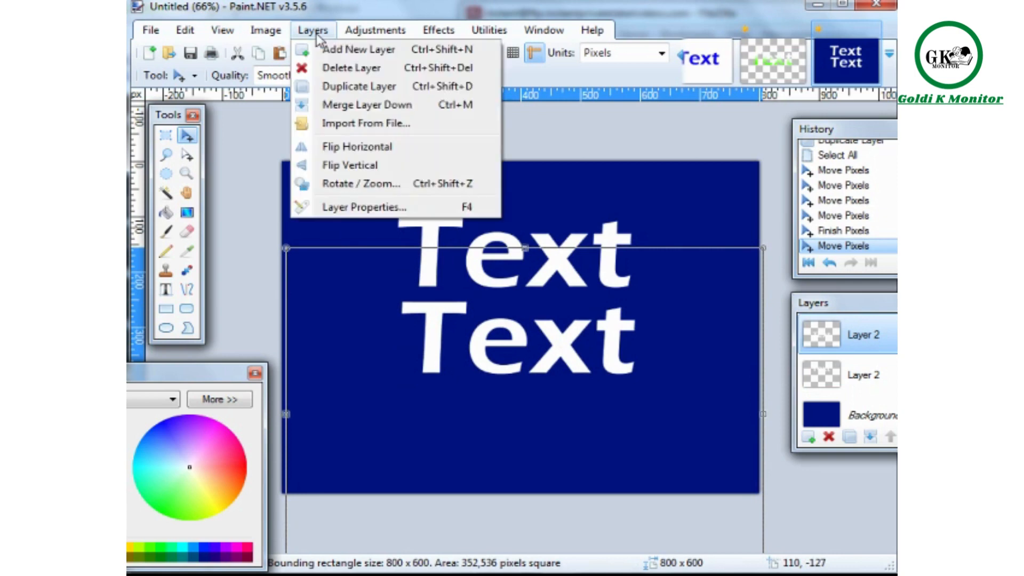
pyautogui.click(357, 165)
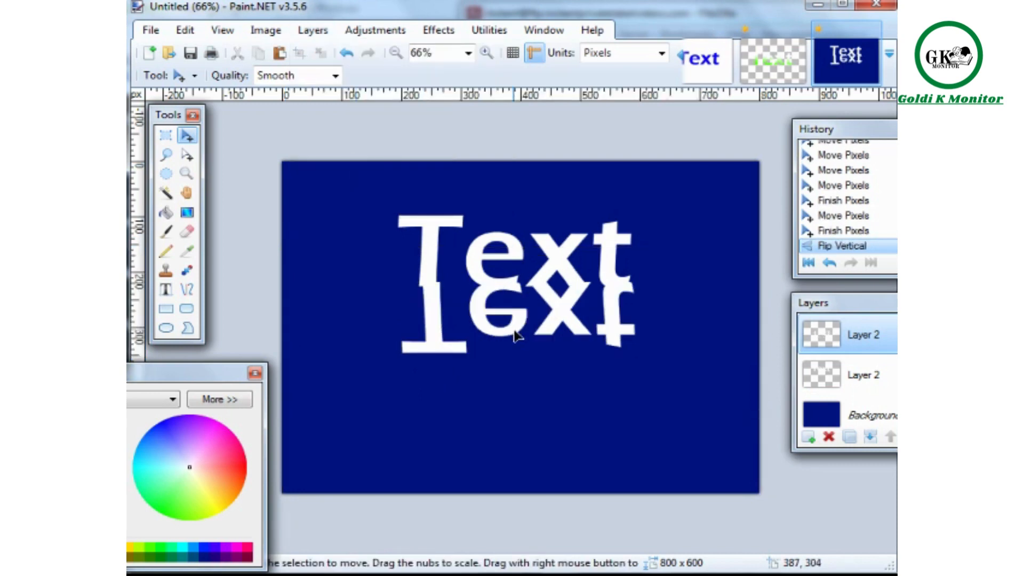
# Select everything on the flipped layer and align its mirrored text closely beneath the original as a reflection.
pyautogui.hotkey('ctrl', 'a')
pyautogui.moveTo(555, 315); pyautogui.dragTo(552, 326)
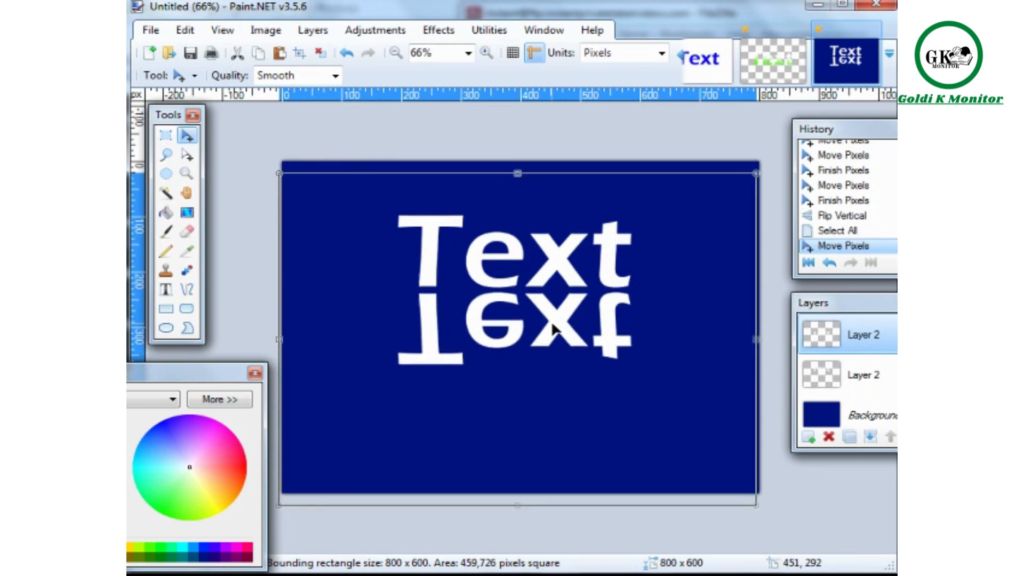
pyautogui.press('Up')
pyautogui.press('Up')
pyautogui.press('Up')
pyautogui.press('Up')
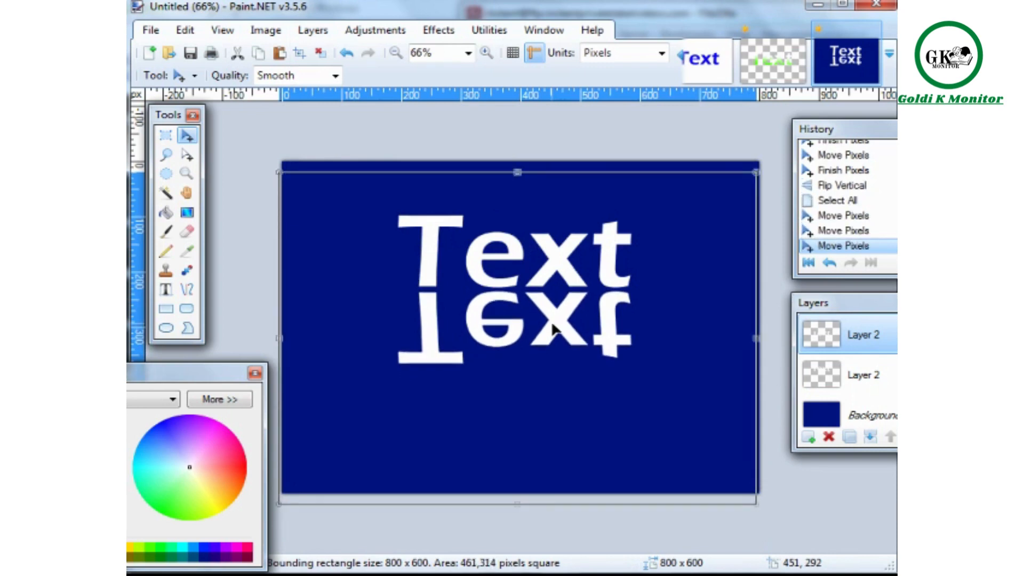
pyautogui.press('Up')
pyautogui.press('Up')
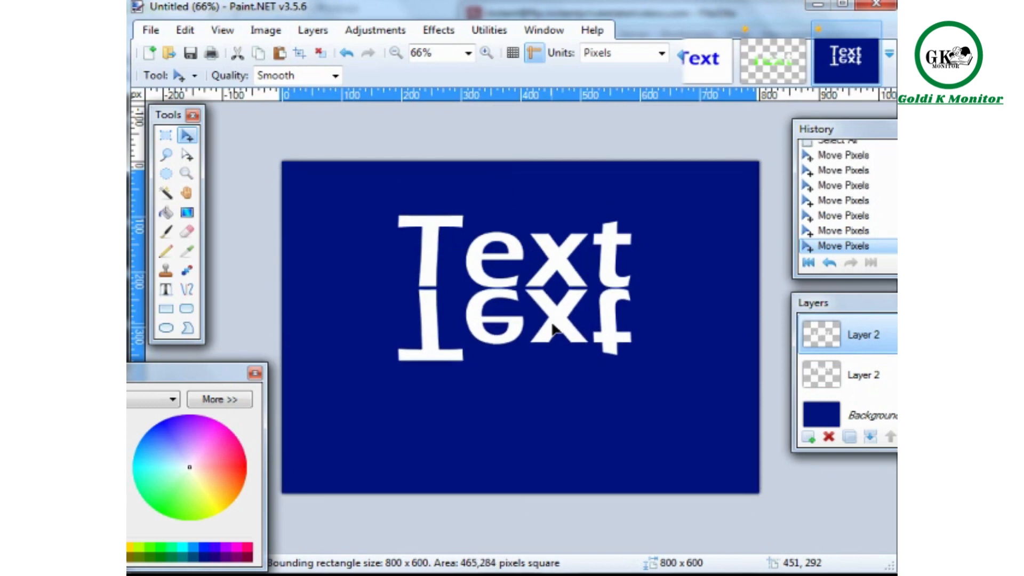
pyautogui.press('Down')
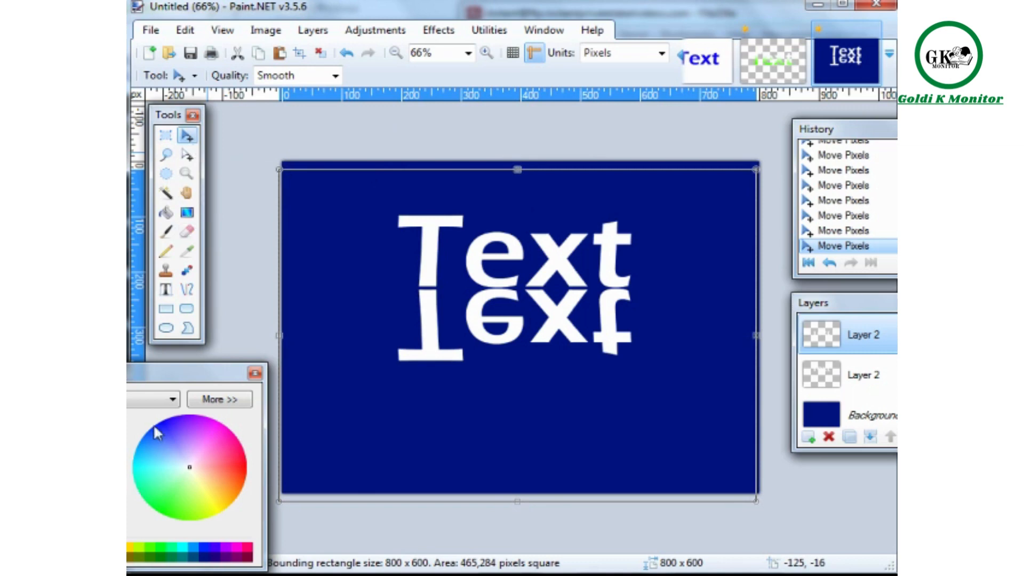
# Reposition the Colors window and sample the Background layer's dark blue as the primary color with the Color Picker.
pyautogui.moveTo(184, 373); pyautogui.dragTo(258, 354)
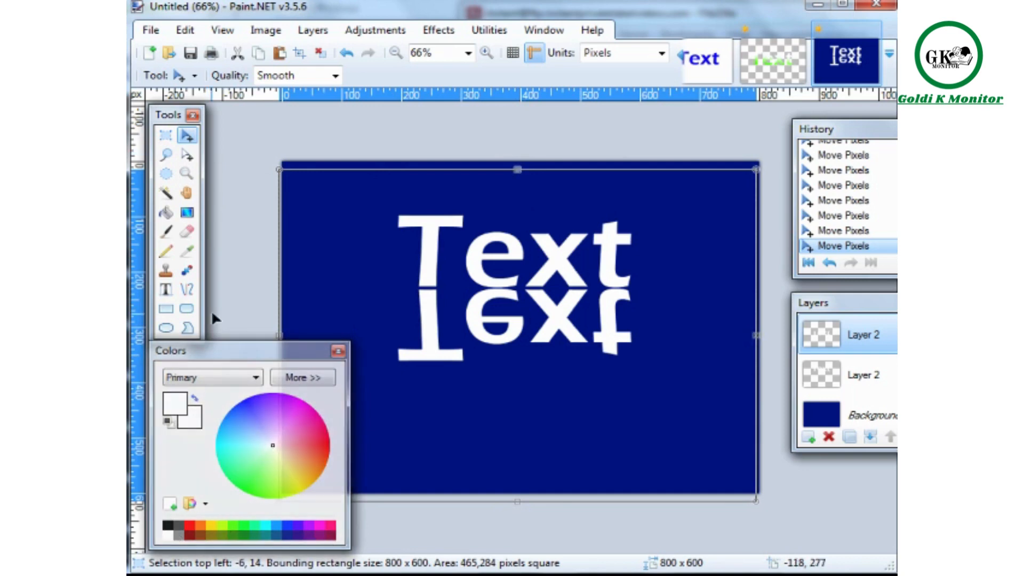
pyautogui.click(186, 251)
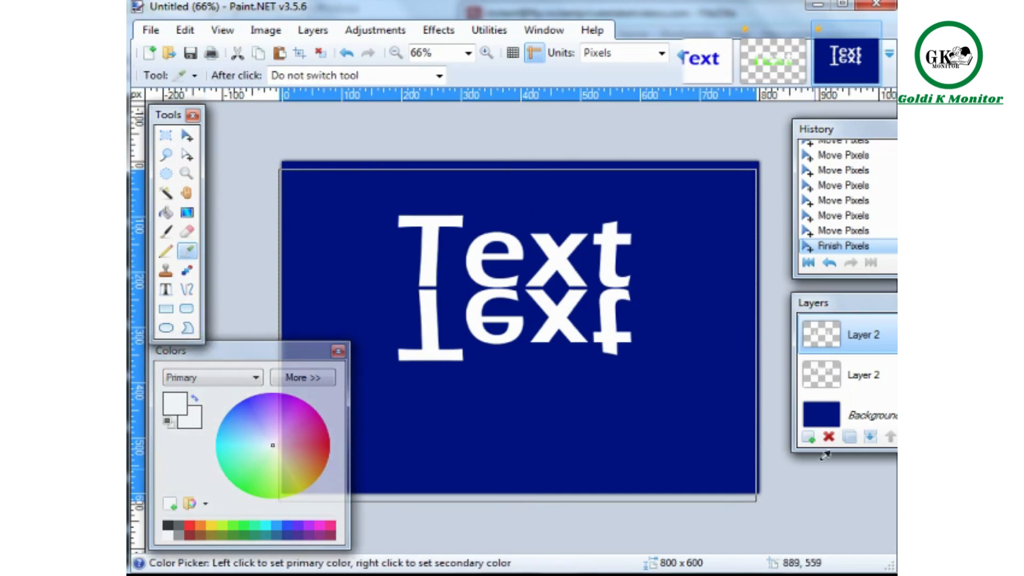
pyautogui.click(864, 415)
pyautogui.click(631, 401)
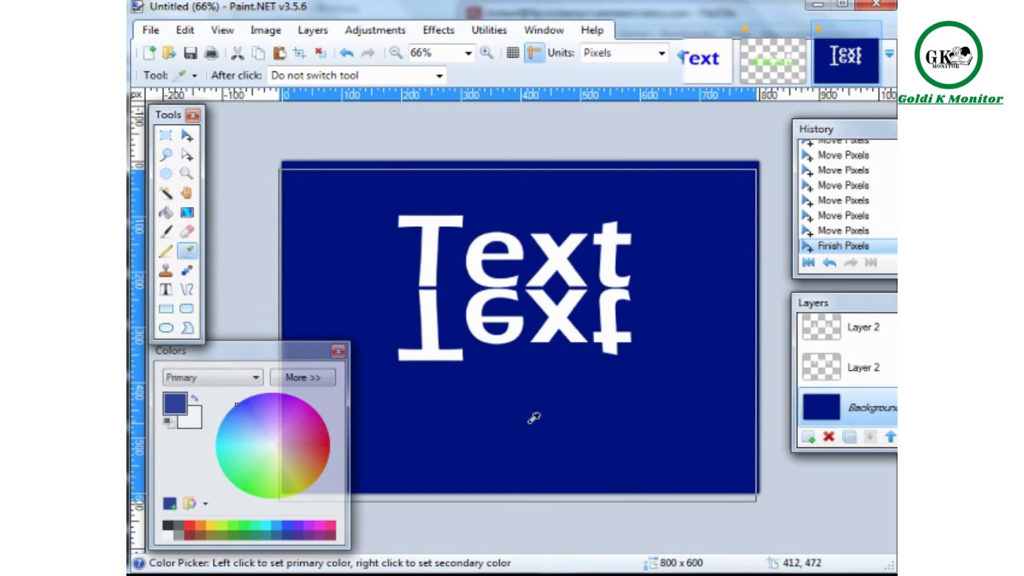
# Toggle the original text's layer visibility off and back on, and make the upper Layer 2 active.
pyautogui.click(186, 214)
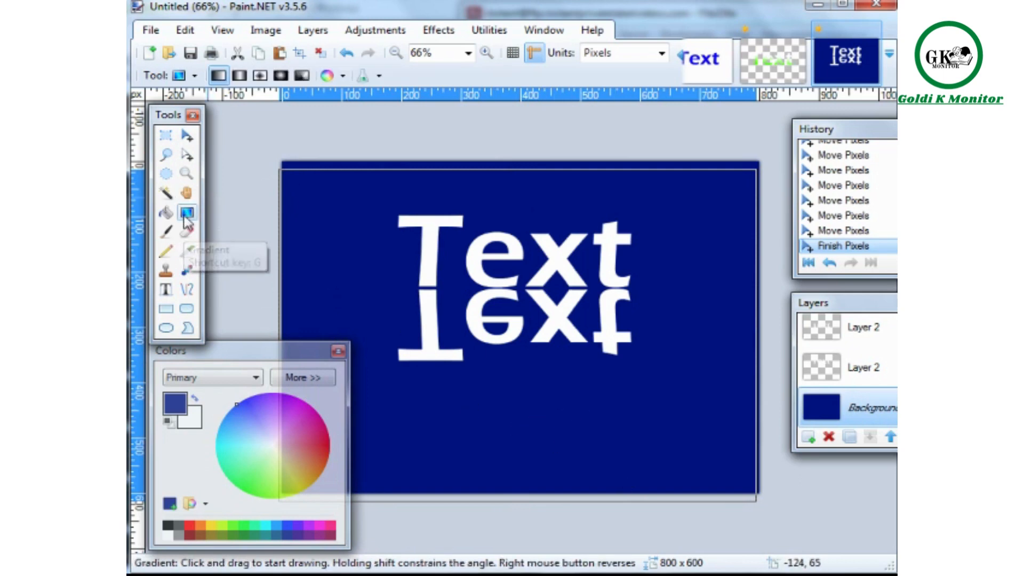
pyautogui.click(877, 373)
pyautogui.click(896, 327)
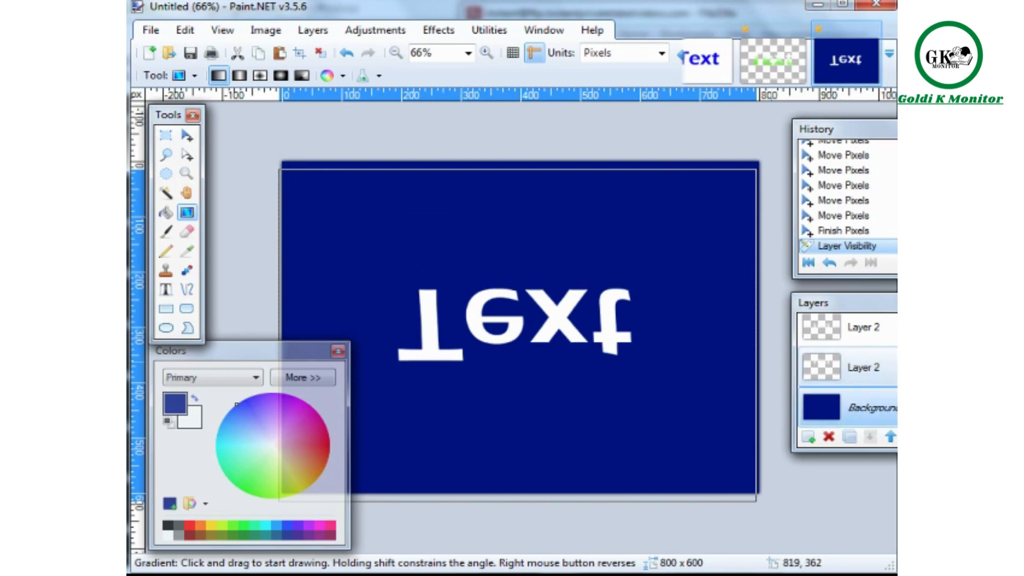
pyautogui.click(897, 327)
pyautogui.click(878, 328)
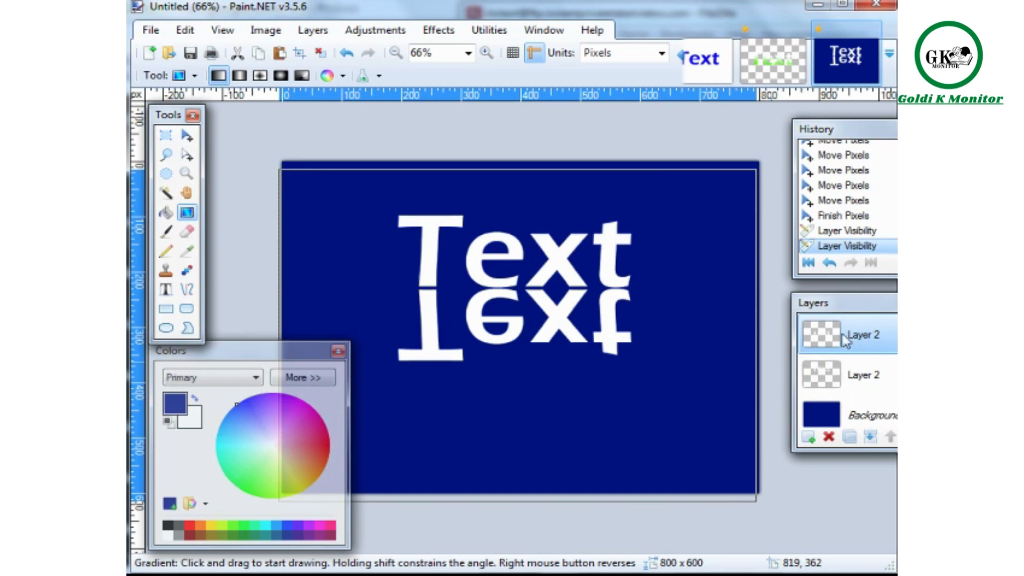
# Select all the mirrored letters on the upper Layer 2 with the Magic Wand.
pyautogui.click(166, 194)
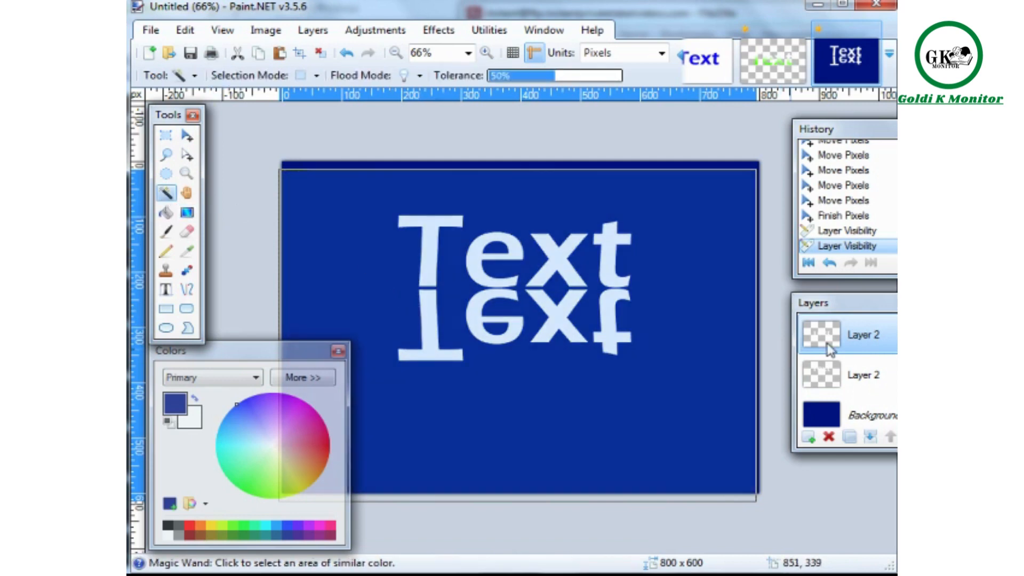
pyautogui.click(428, 342)
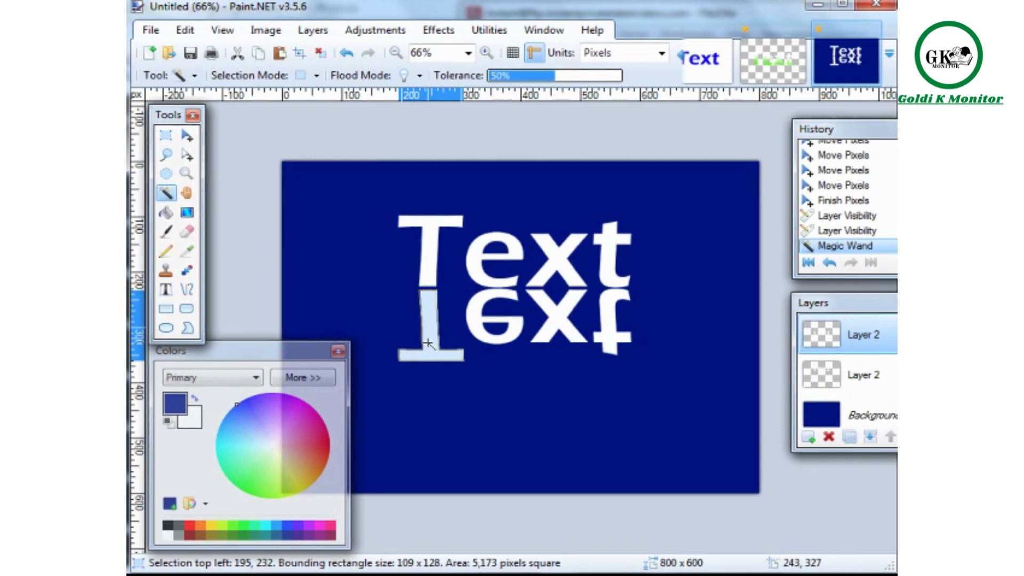
pyautogui.keyDown('ctrl'); pyautogui.click(474, 322); pyautogui.keyUp('ctrl')
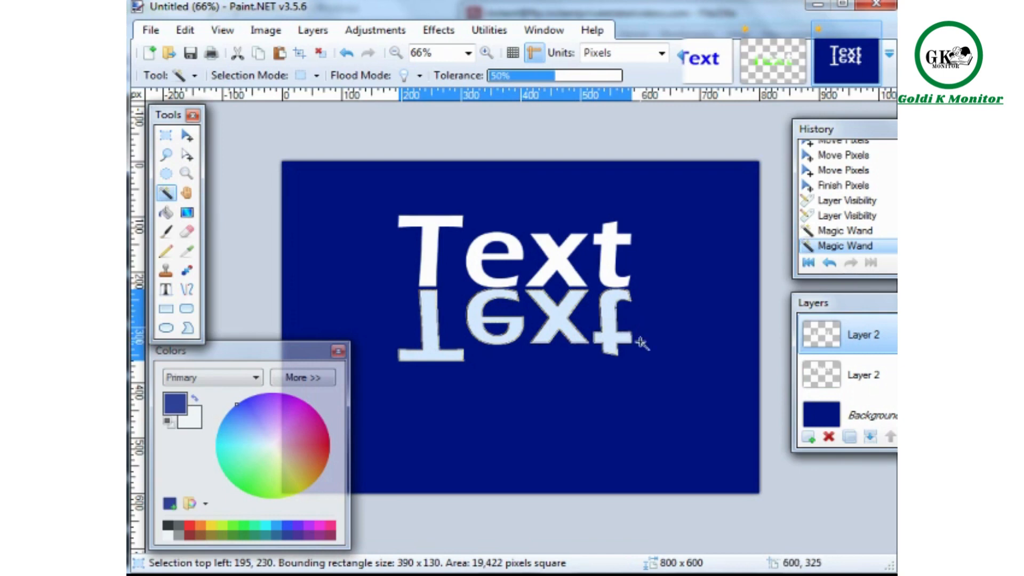
# Fill the mirrored letters with a linear gradient about 86 pixels long, fading downward from white to dark blue, and deselect them.
pyautogui.click(188, 213)
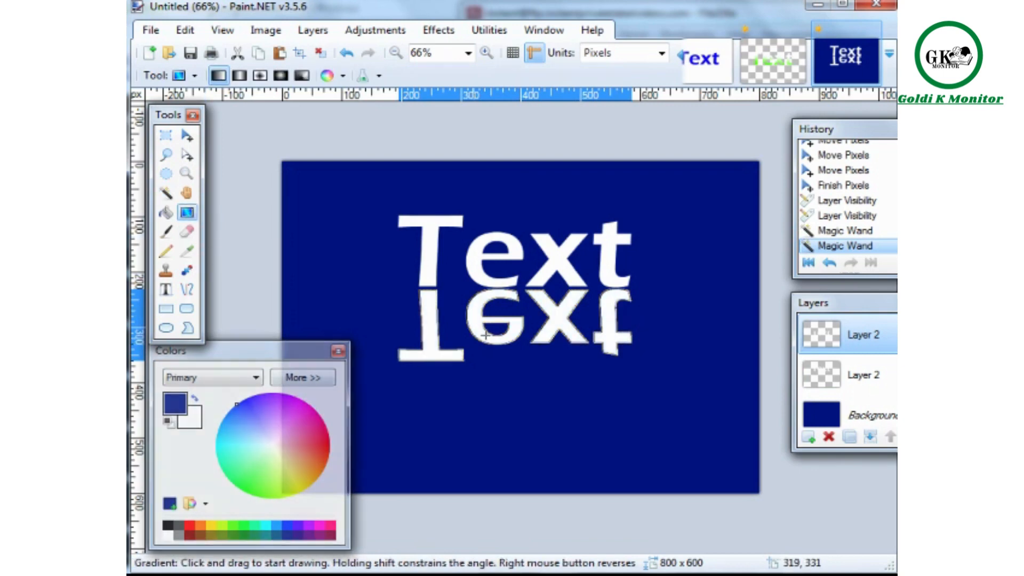
pyautogui.click(555, 318)
pyautogui.moveTo(556, 319)
pyautogui.mouseDown()
pyautogui.moveTo(552, 365)
pyautogui.moveTo(556, 296)
pyautogui.moveTo(620, 296)
pyautogui.moveTo(553, 240)
pyautogui.moveTo(526, 424)
pyautogui.moveTo(537, 398)
pyautogui.moveTo(542, 432)
pyautogui.mouseUp()
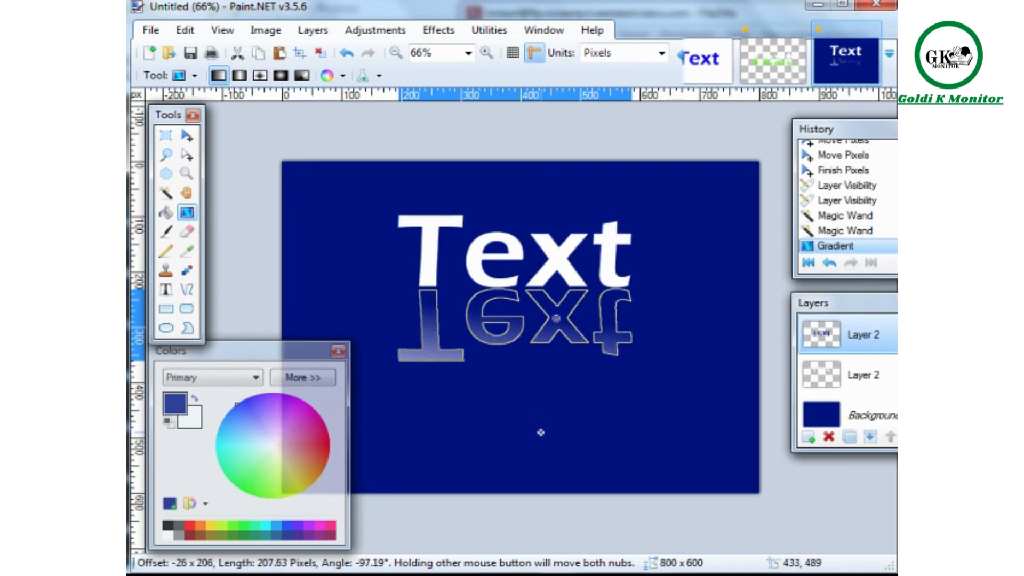
pyautogui.moveTo(540, 433)
pyautogui.mouseDown()
pyautogui.moveTo(554, 287)
pyautogui.moveTo(559, 300)
pyautogui.moveTo(557, 290)
pyautogui.moveTo(544, 319)
pyautogui.moveTo(560, 338)
pyautogui.moveTo(564, 300)
pyautogui.moveTo(560, 333)
pyautogui.mouseUp()
pyautogui.moveTo(558, 293); pyautogui.dragTo(560, 288)
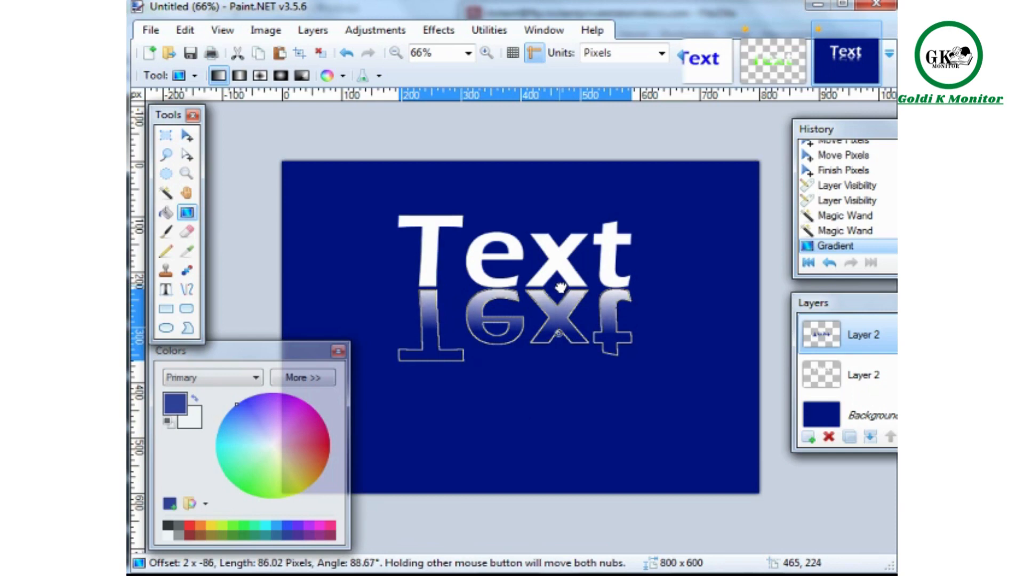
pyautogui.moveTo(560, 288); pyautogui.dragTo(560, 288)
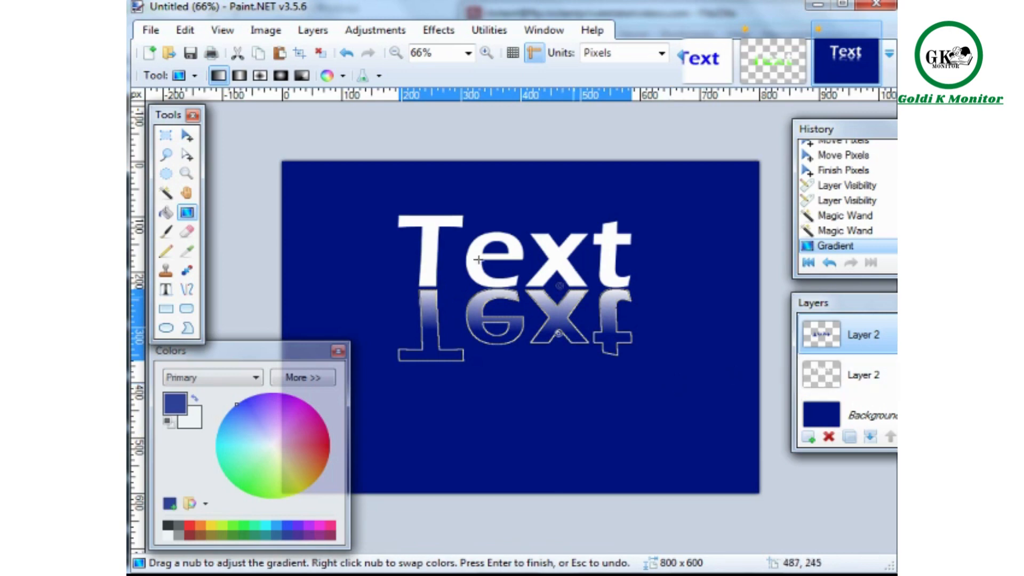
pyautogui.click(166, 134)
pyautogui.click(459, 284)
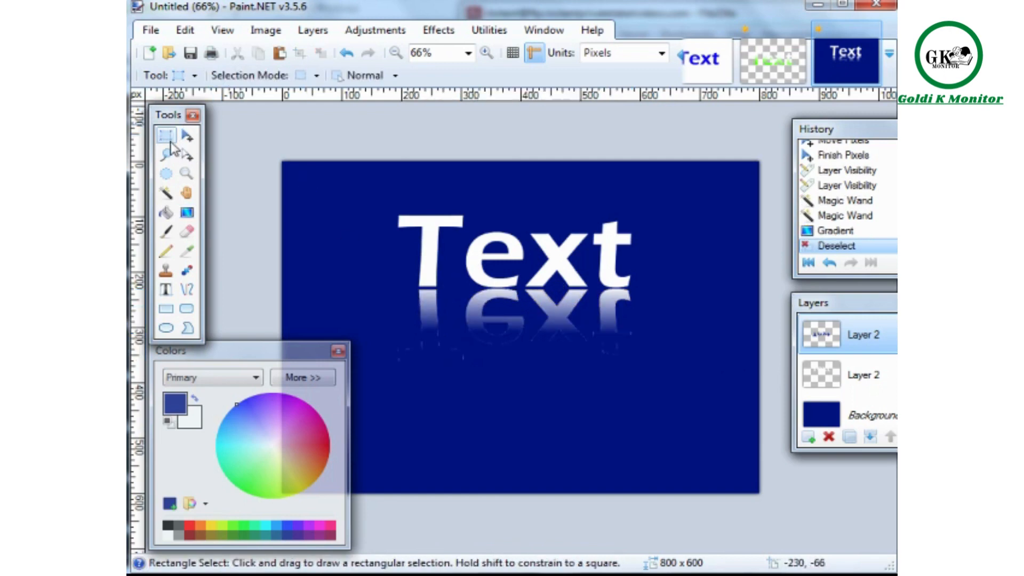
# Shift the Colors window aside and erase a rectangular strip about 477 x 86 pixels over the leftover outlines at the reflection's lower end.
pyautogui.moveTo(320, 350); pyautogui.dragTo(289, 350)
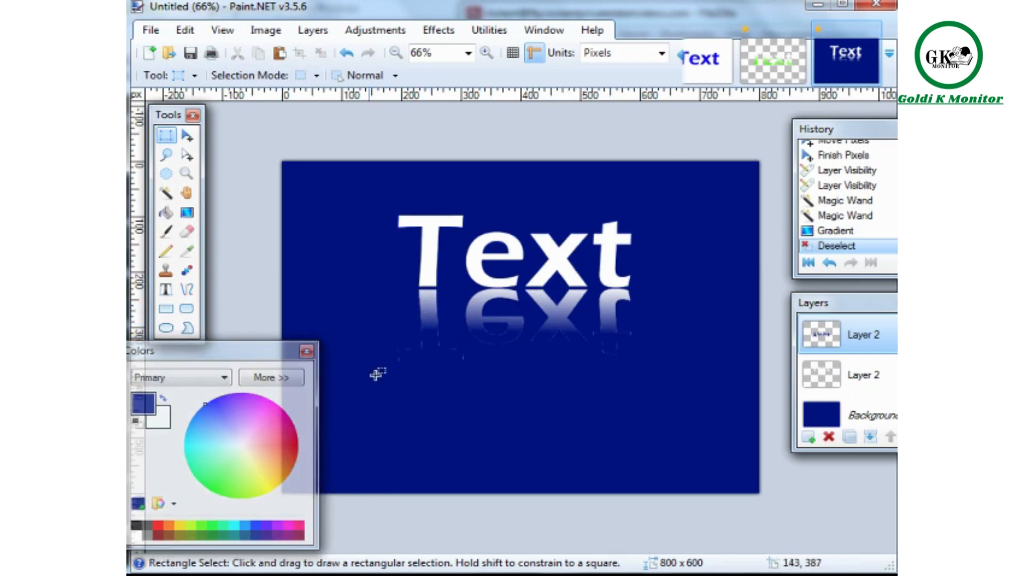
pyautogui.moveTo(667, 373); pyautogui.dragTo(381, 326)
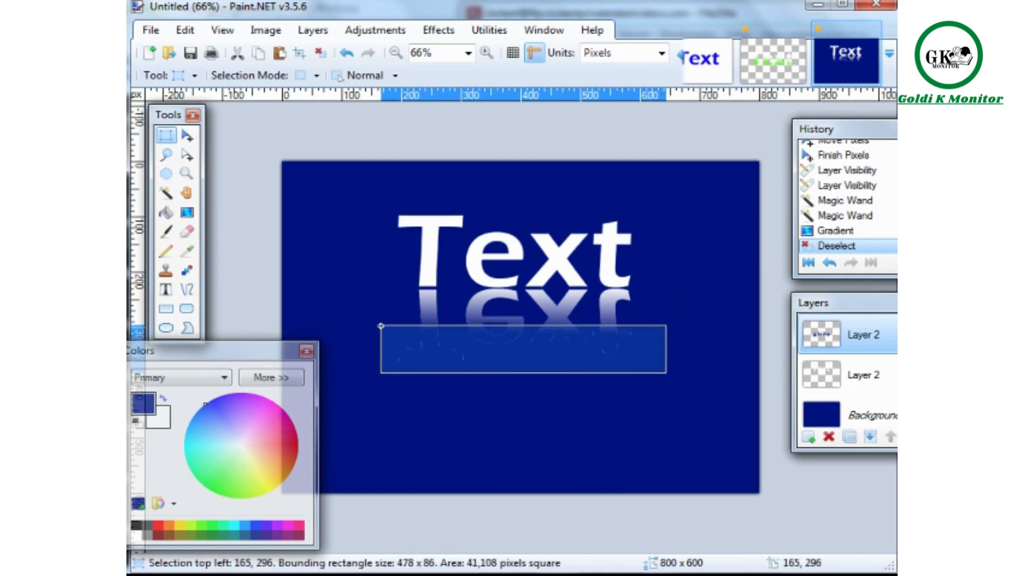
pyautogui.moveTo(381, 326); pyautogui.dragTo(381, 326)
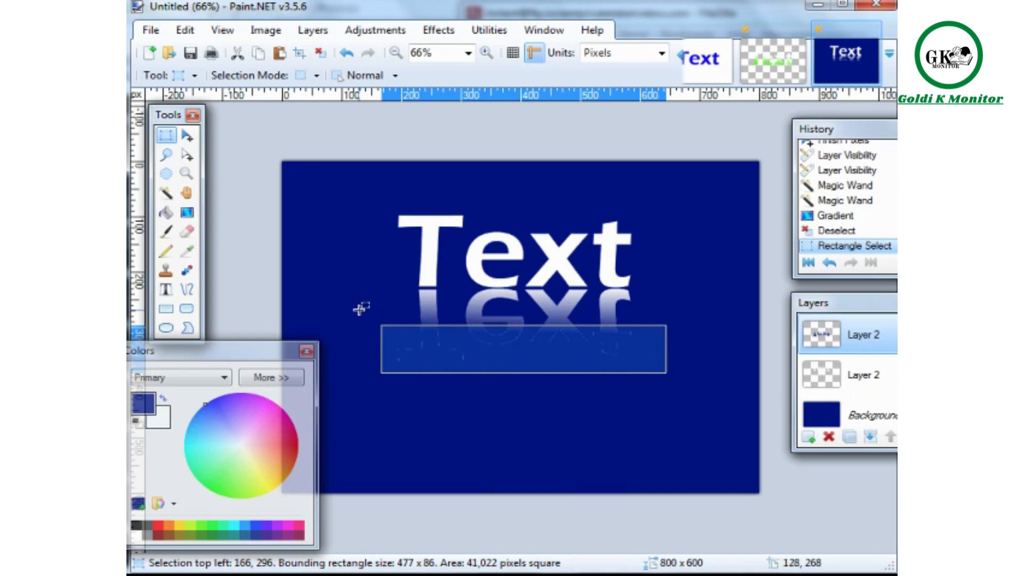
pyautogui.press('Delete')
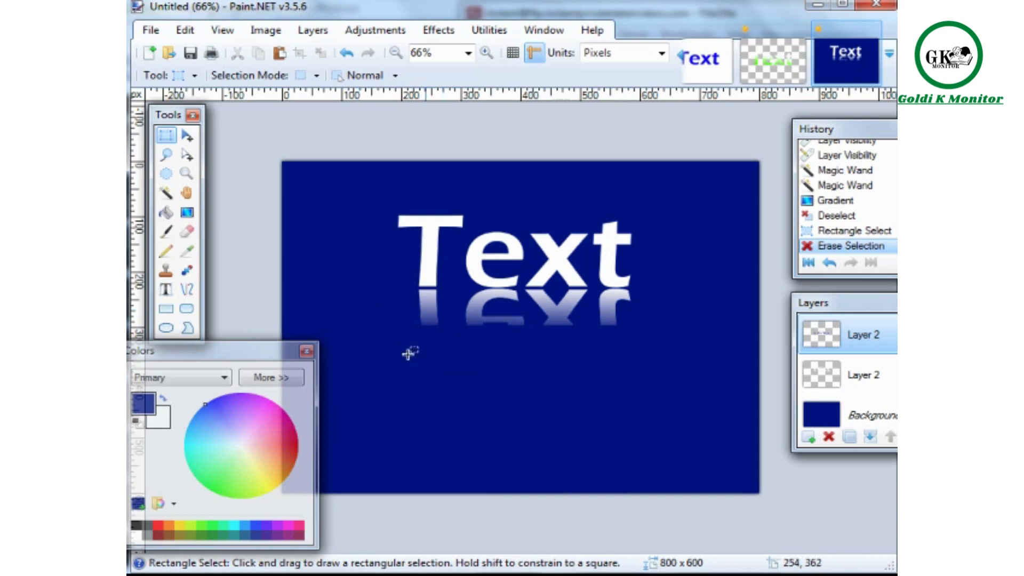
# Try erasing a slightly higher strip of the reflection, undo the erasure and clear the selection.
pyautogui.moveTo(392, 360); pyautogui.dragTo(675, 316)
pyautogui.press('Delete')
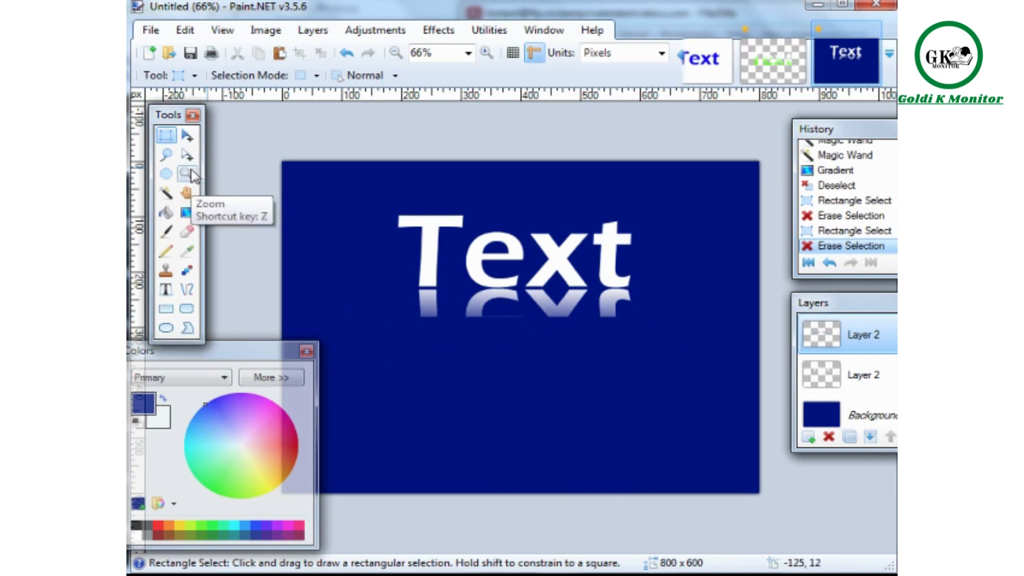
pyautogui.hotkey('ctrl', 'z')
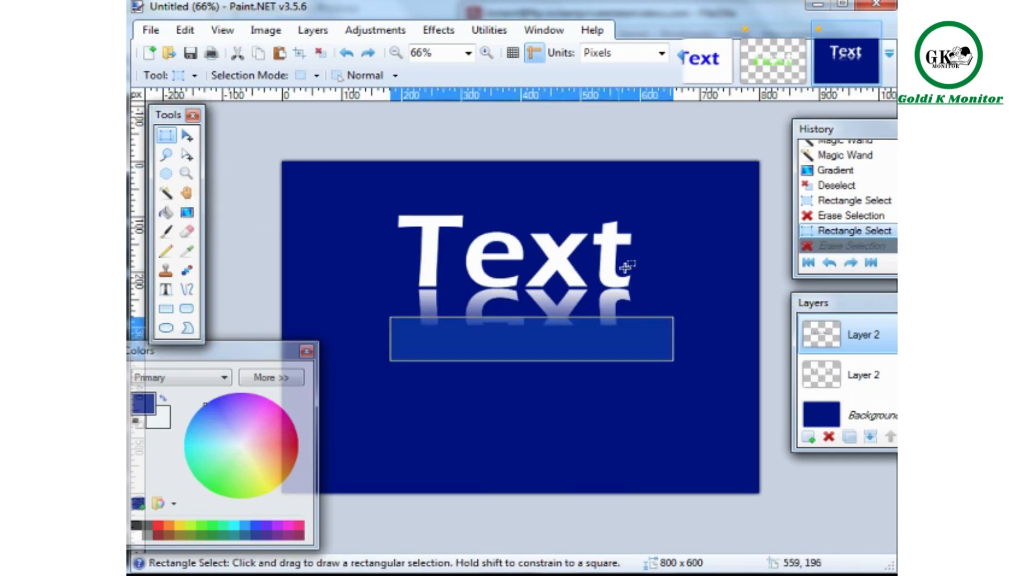
pyautogui.click(684, 262)
# Try drawing a short linear gradient on the upper Layer 2 with nothing selected, and undo it.
pyautogui.click(863, 374)
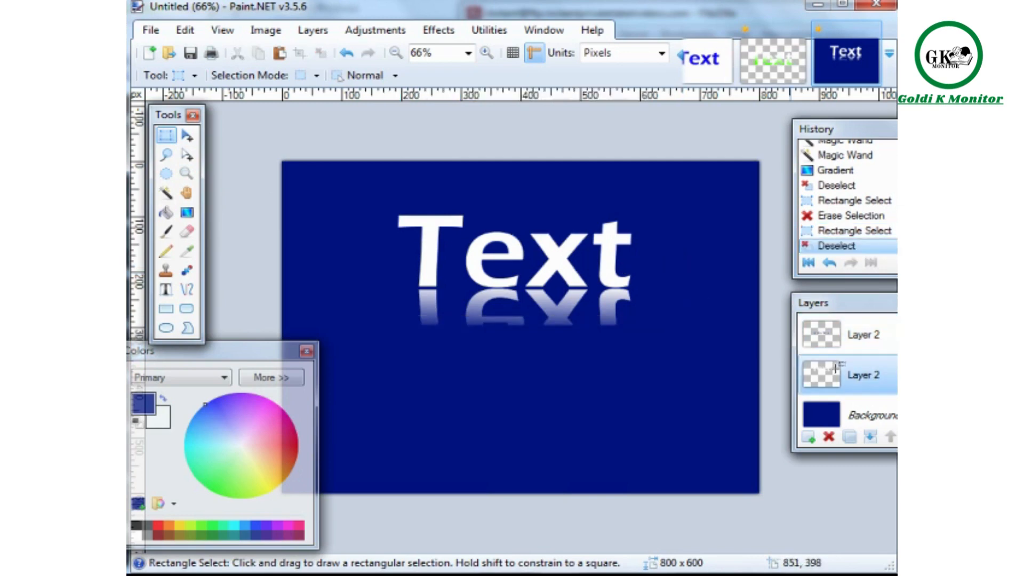
pyautogui.click(828, 335)
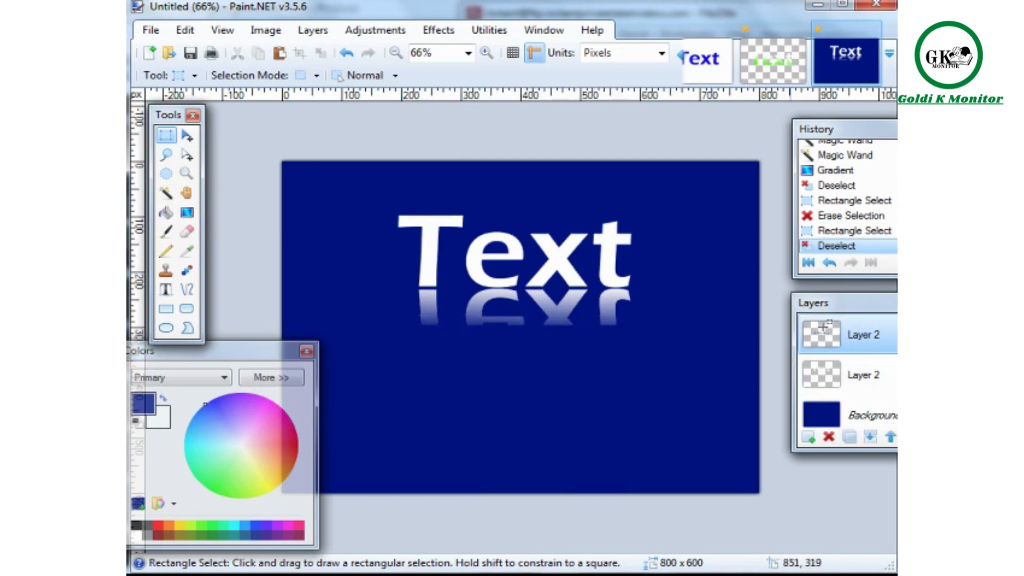
pyautogui.click(186, 212)
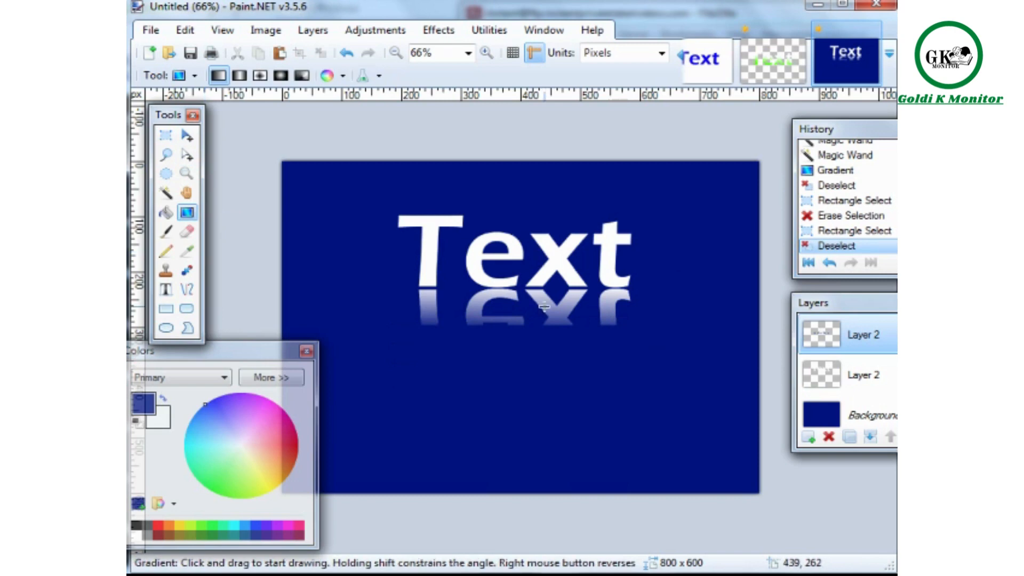
pyautogui.moveTo(552, 308); pyautogui.dragTo(556, 313)
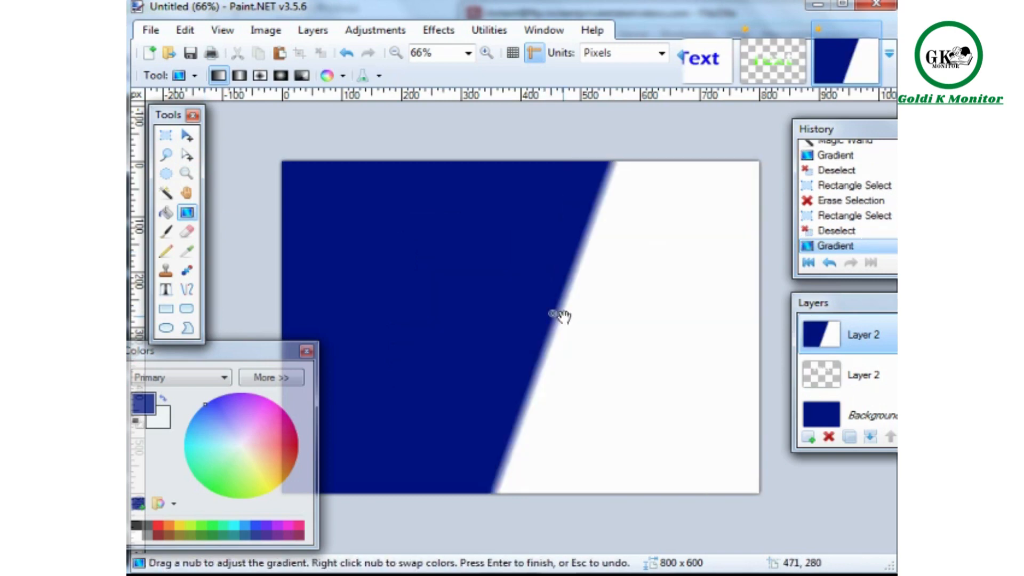
pyautogui.hotkey('ctrl', 'z')
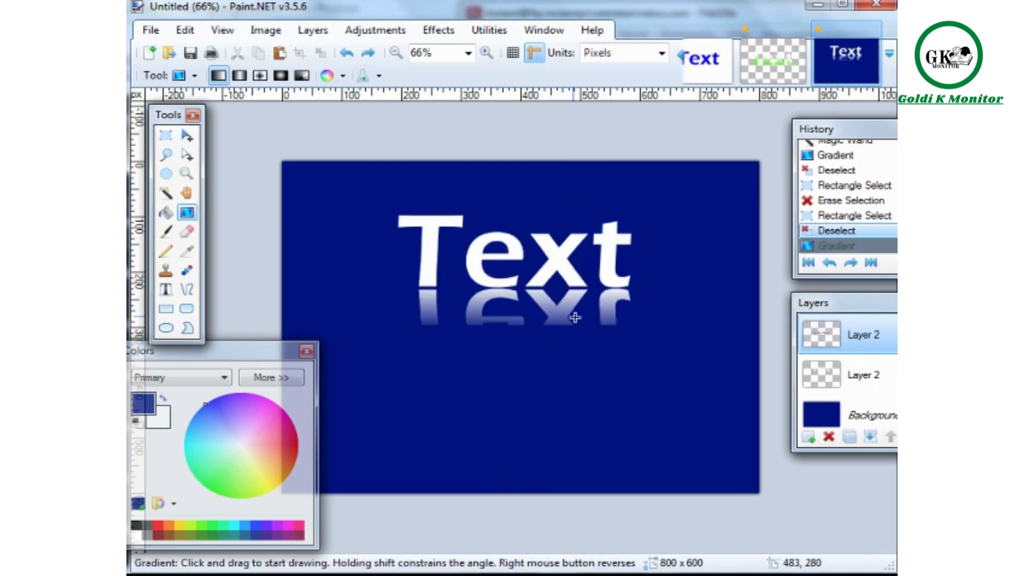
# Try selecting the reflection's letters with the Magic Wand on the lower Layer 2, and undo the selection.
pyautogui.click(853, 374)
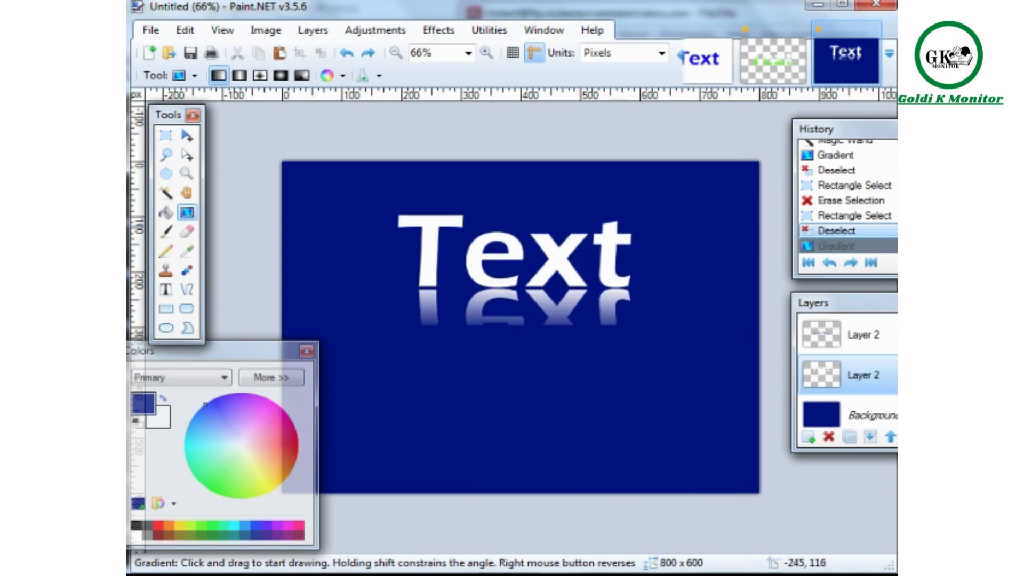
pyautogui.click(166, 193)
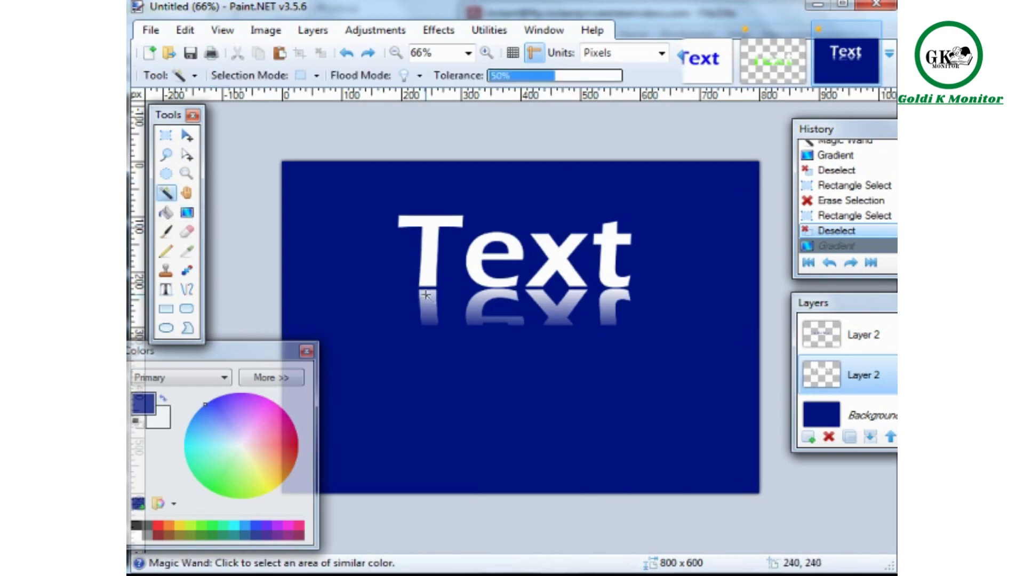
pyautogui.click(425, 297)
pyautogui.click(478, 315)
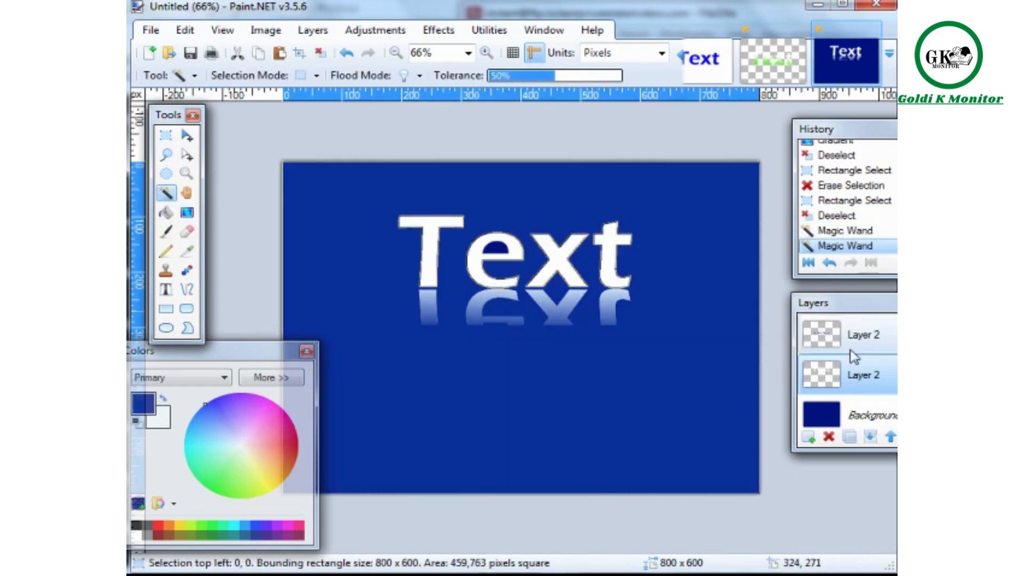
pyautogui.hotkey('ctrl', 'z')
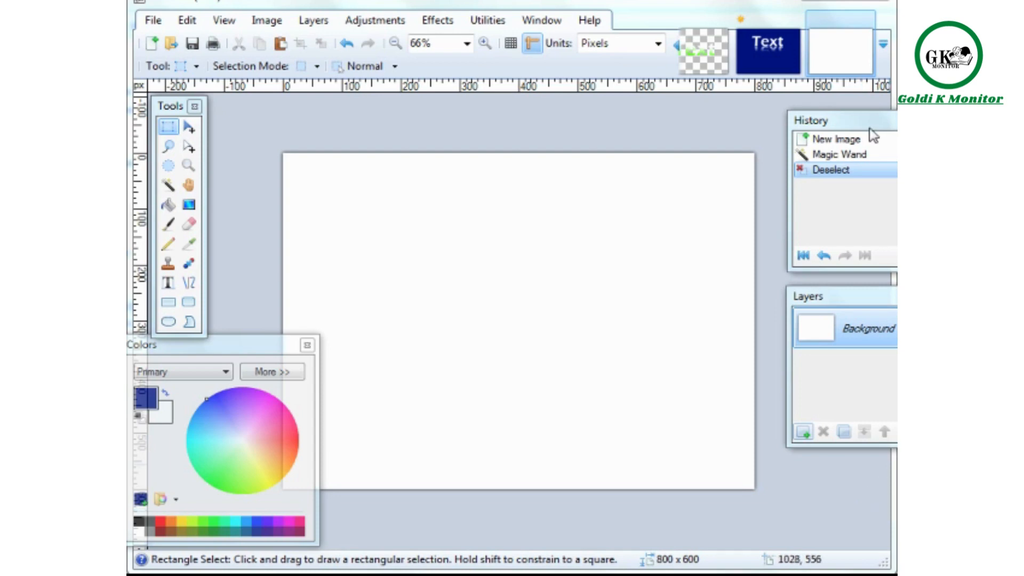
# Rearrange the History, Layers and Colors windows around the blank canvas so that the Colors window is fully in view.
pyautogui.moveTo(870, 130); pyautogui.dragTo(860, 116)
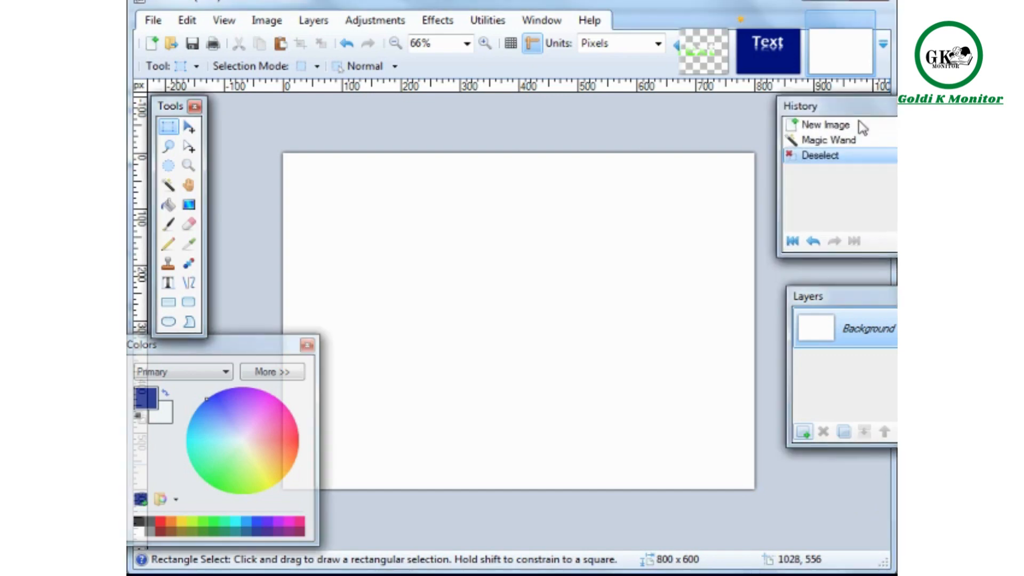
pyautogui.moveTo(872, 308); pyautogui.dragTo(860, 294)
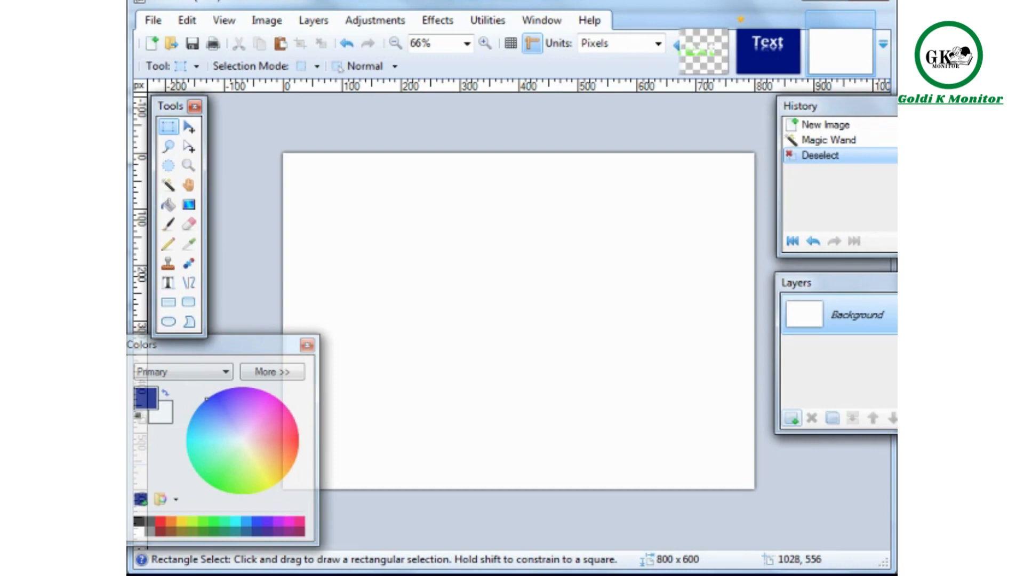
pyautogui.moveTo(877, 114); pyautogui.dragTo(869, 125)
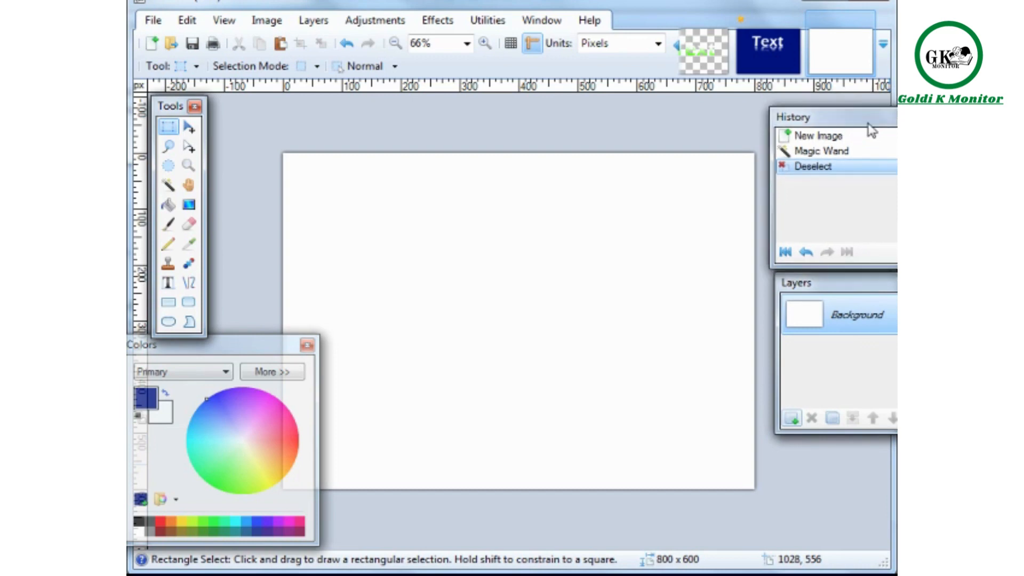
pyautogui.moveTo(823, 279); pyautogui.dragTo(821, 288)
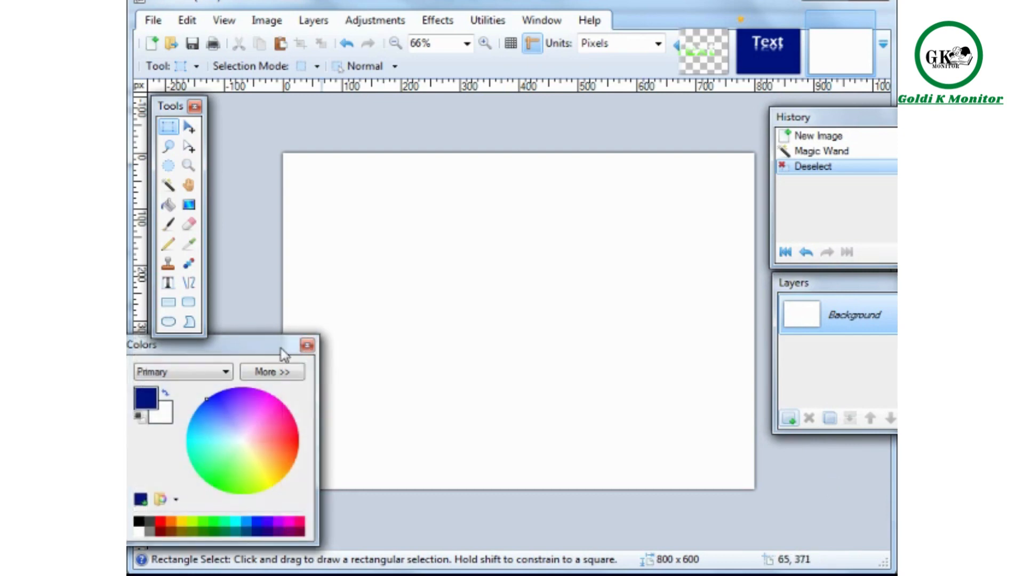
pyautogui.moveTo(284, 354)
pyautogui.mouseDown()
pyautogui.moveTo(253, 354)
pyautogui.moveTo(251, 374)
pyautogui.moveTo(292, 366)
pyautogui.mouseUp()
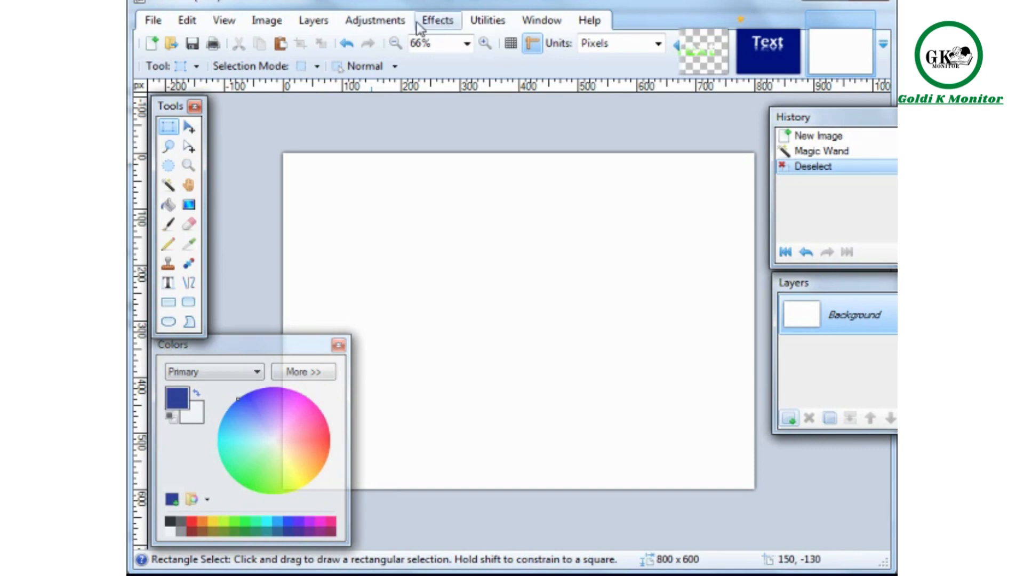
# Draw a rectangle outline about 193 x 130 pixels near the canvas centre and a rounded rectangle about 332 x 157 pixels below it.
pyautogui.click(443, 24)
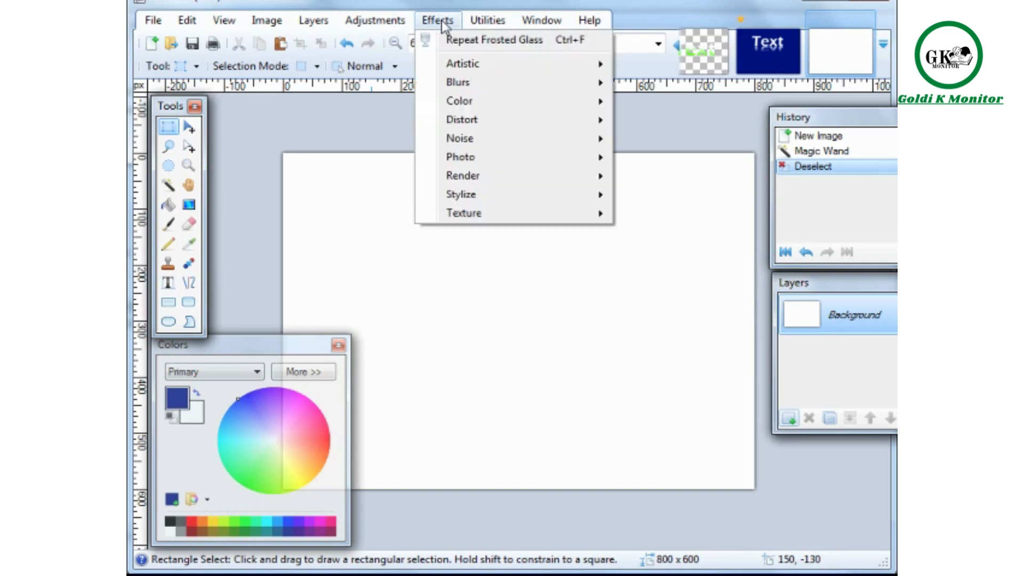
pyautogui.click(441, 20)
pyautogui.click(168, 302)
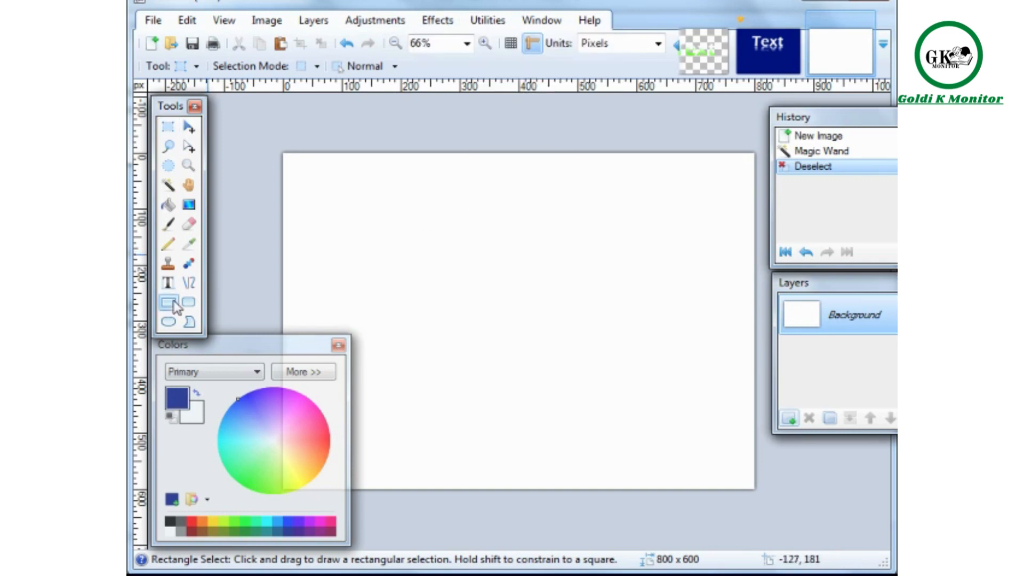
pyautogui.moveTo(424, 252); pyautogui.dragTo(538, 323)
pyautogui.click(188, 302)
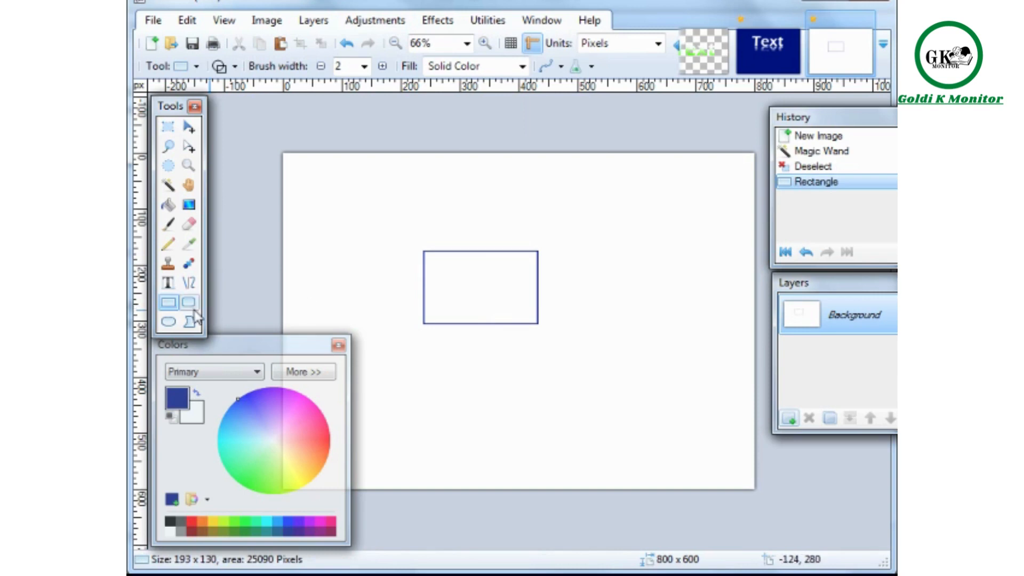
pyautogui.moveTo(448, 364); pyautogui.dragTo(645, 452)
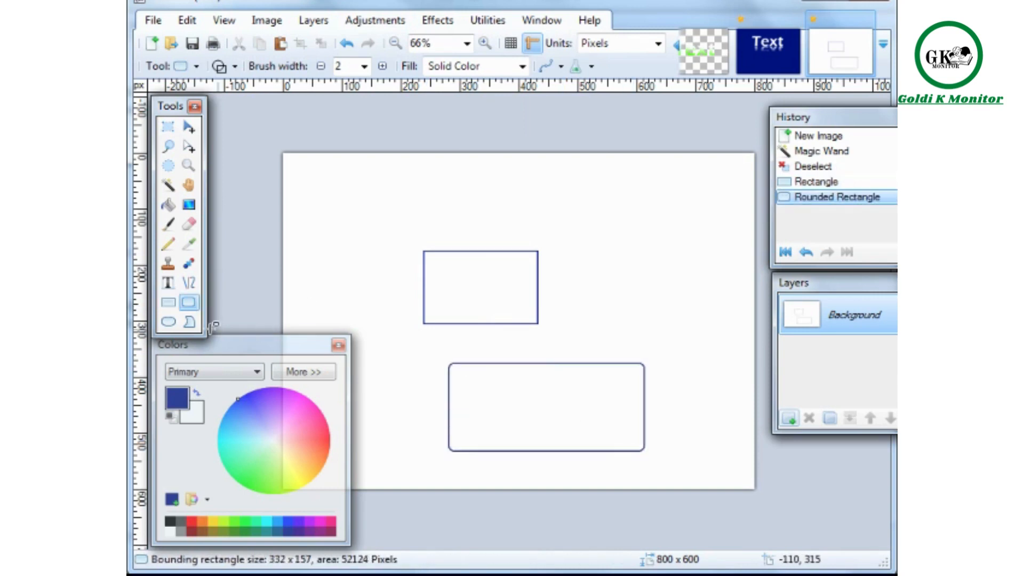
# Draw a tall rounded rectangle beside the existing shapes, and undo all three shapes to clear the canvas.
pyautogui.moveTo(666, 228); pyautogui.dragTo(712, 355)
pyautogui.hotkey('ctrl', 'z')
pyautogui.hotkey('ctrl', 'z')
pyautogui.hotkey('ctrl', 'z')
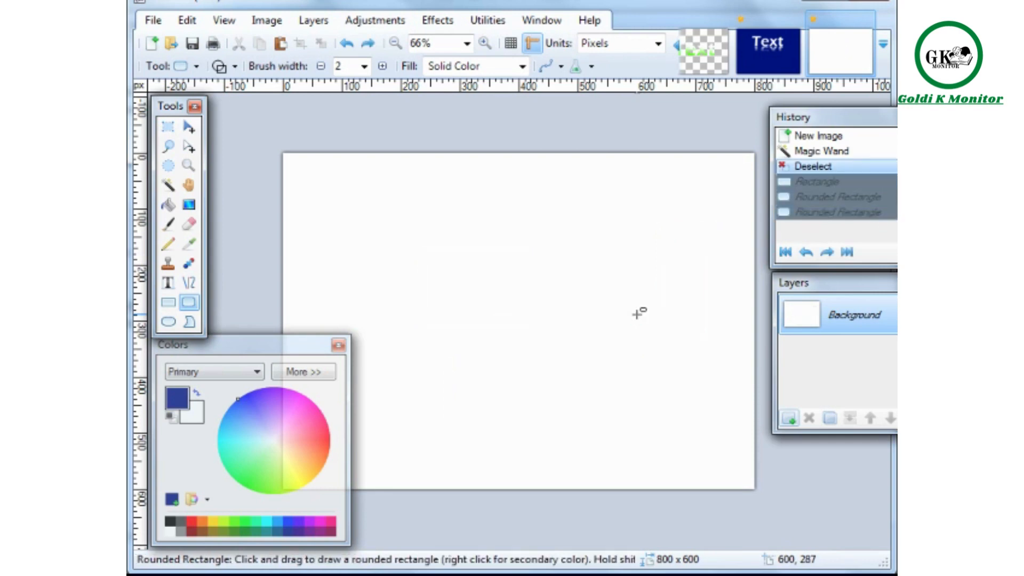
# Start the Shapes render effect on the blank canvas and move its dialog aside to reveal the preview.
pyautogui.click(447, 24)
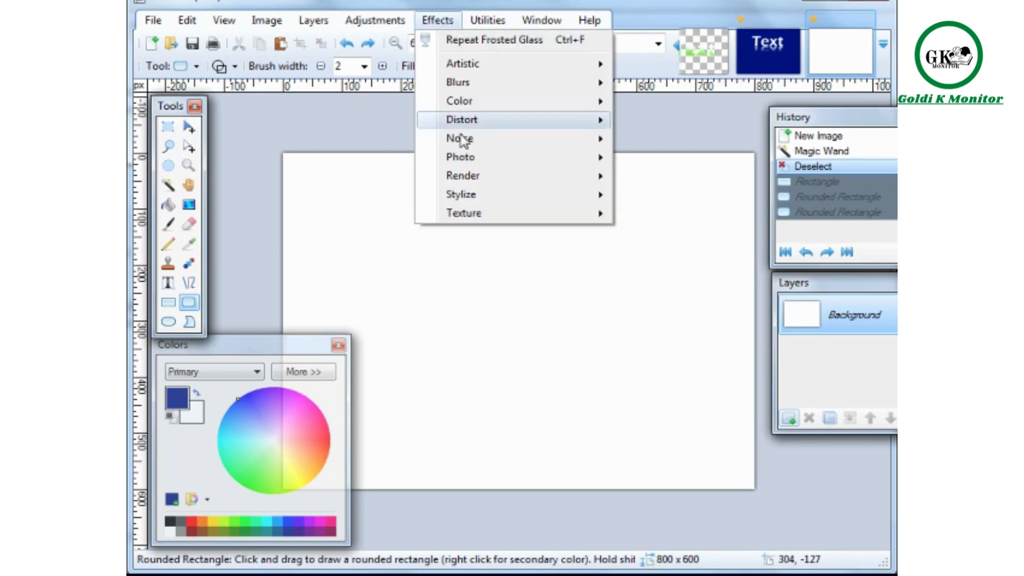
pyautogui.moveTo(458, 177)
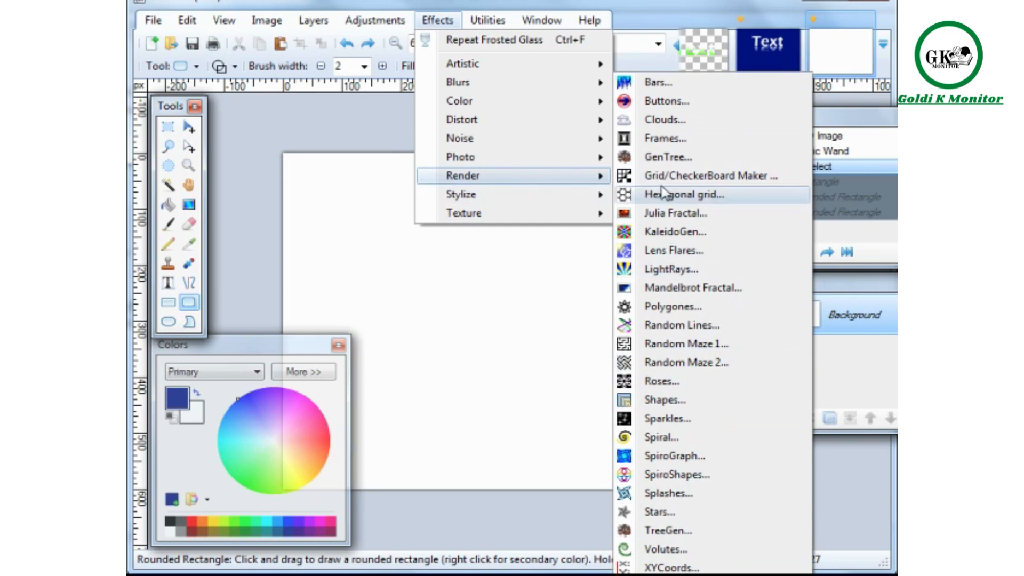
pyautogui.click(680, 401)
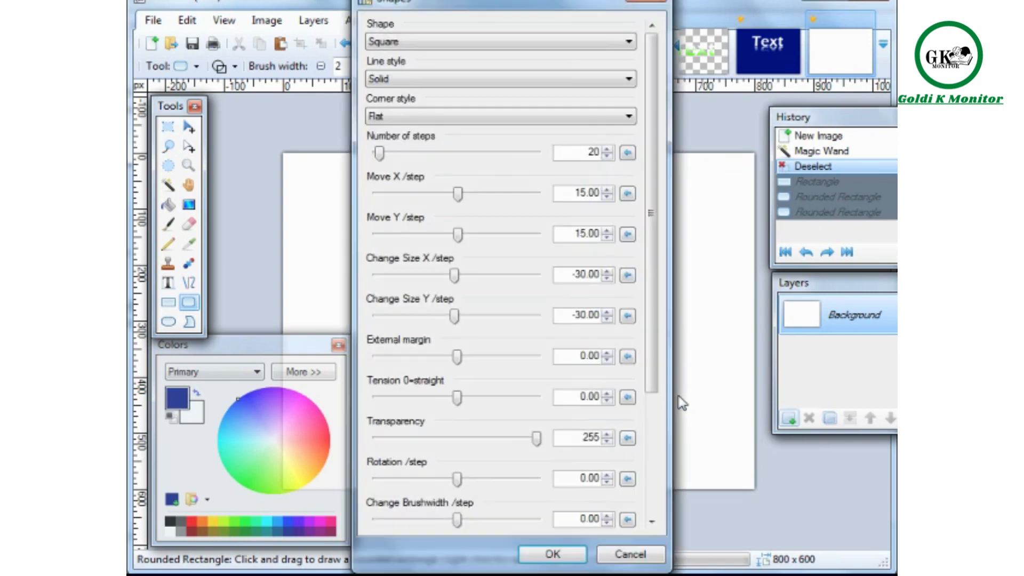
pyautogui.moveTo(570, 4); pyautogui.dragTo(782, 11)
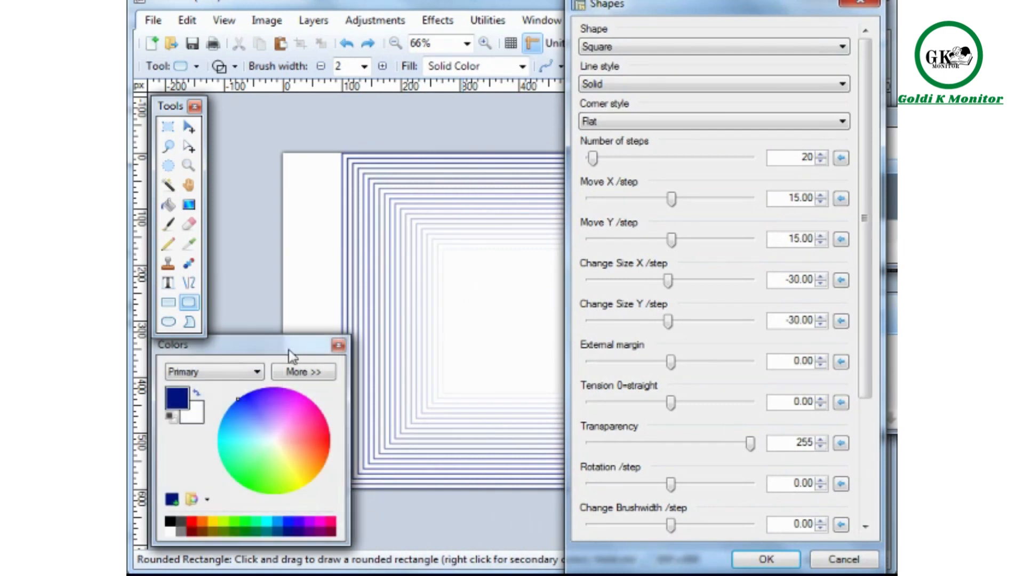
pyautogui.moveTo(652, 18); pyautogui.dragTo(616, 21)
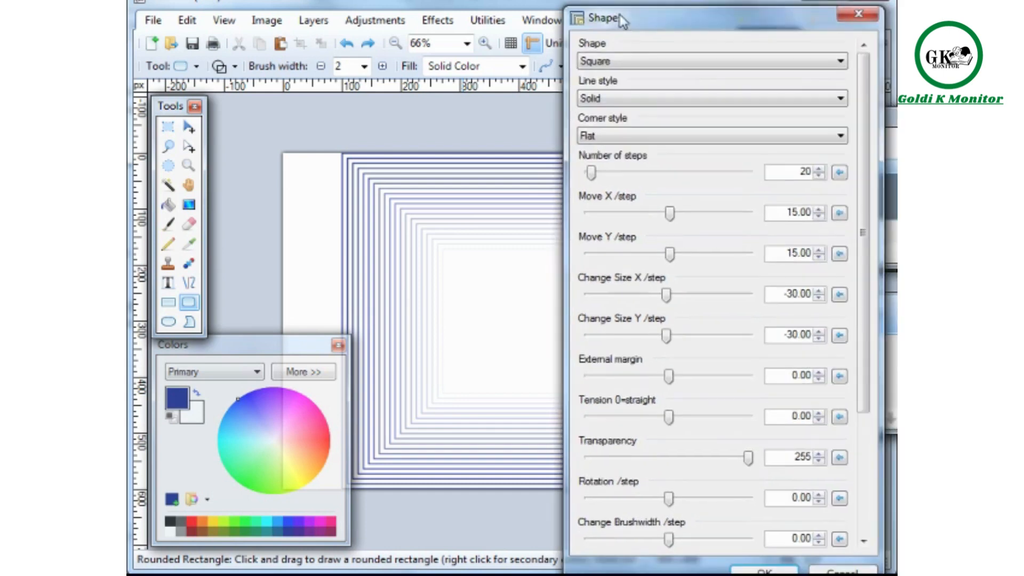
# Preview the effect's shapes from Circle through Triangle and Diamond to Plus, moving the dialog clear of the canvas.
pyautogui.click(625, 62)
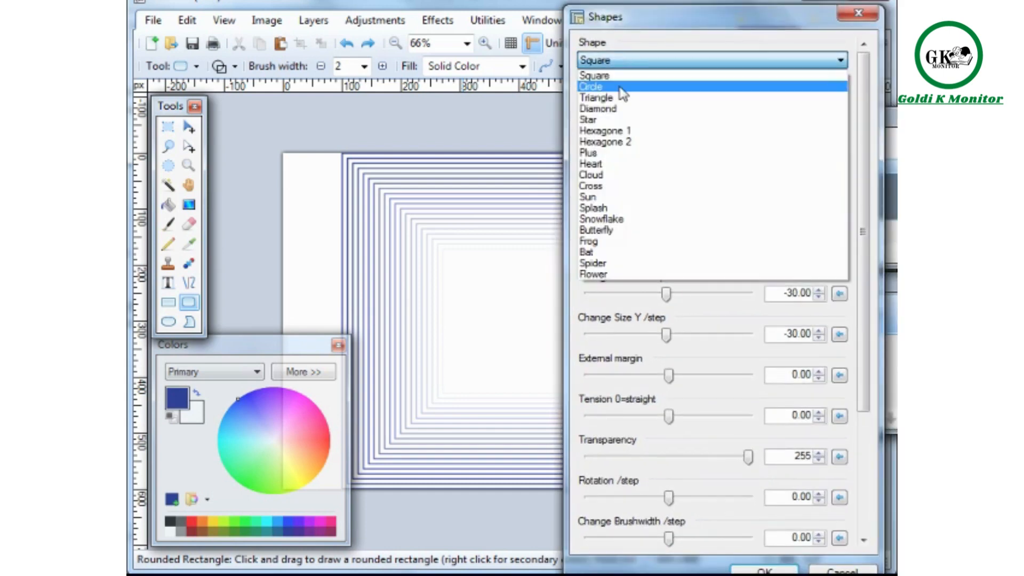
pyautogui.click(623, 88)
pyautogui.click(635, 62)
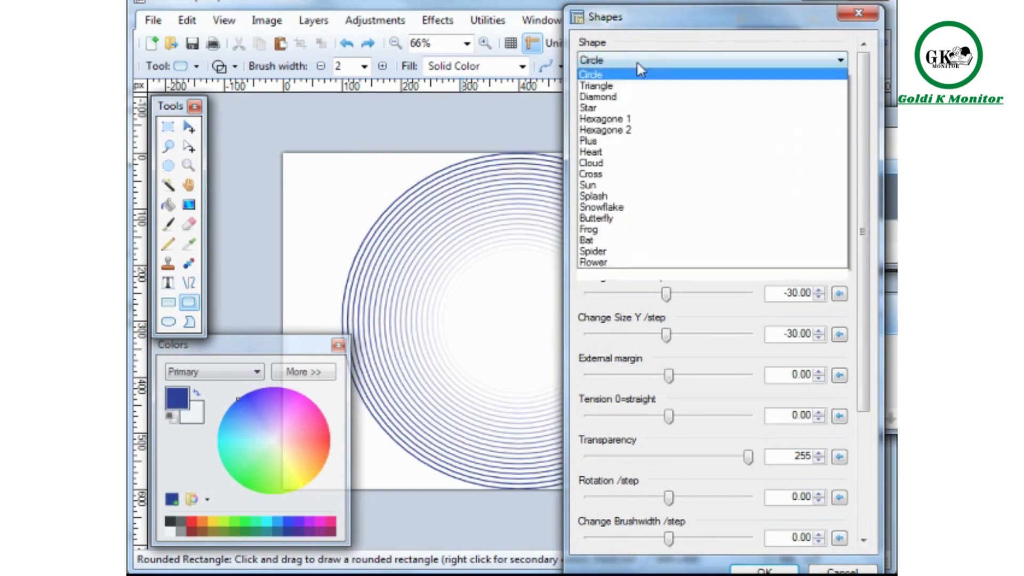
pyautogui.click(630, 99)
pyautogui.press('Down')
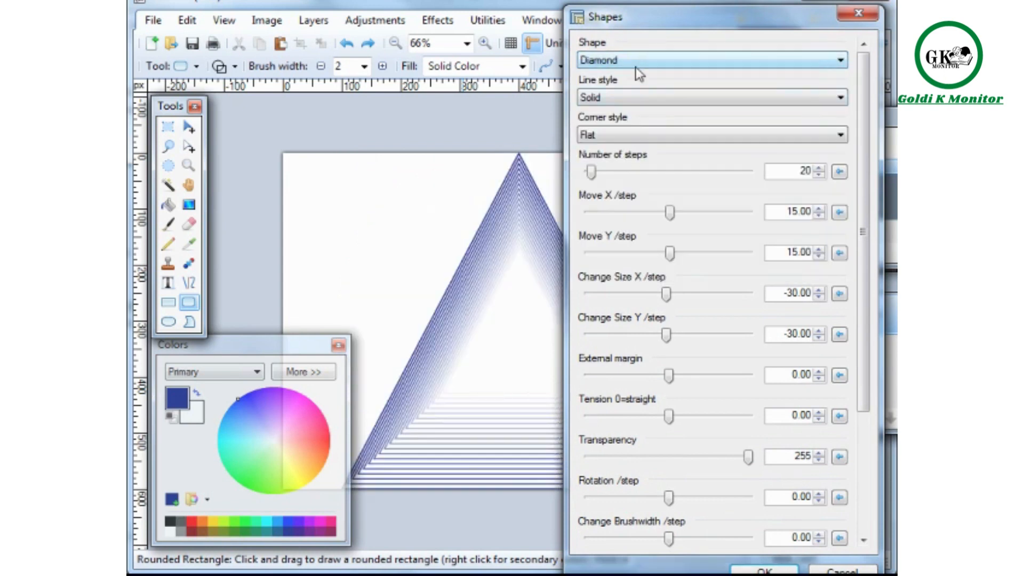
pyautogui.press('Down')
pyautogui.moveTo(672, 19); pyautogui.dragTo(822, 22)
pyautogui.press('Down')
pyautogui.press('Down')
pyautogui.press('Down')
pyautogui.press('Down')
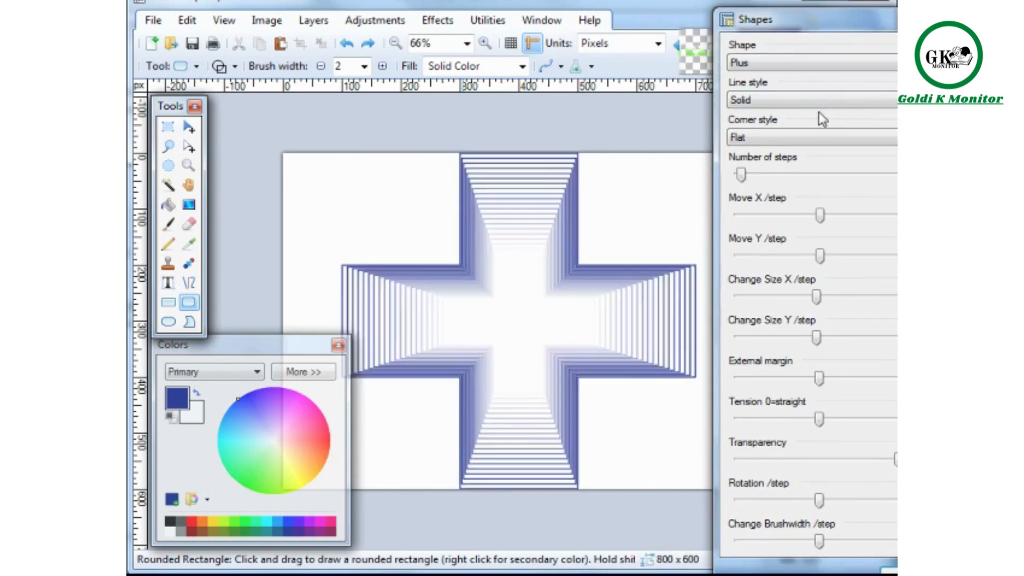
# Preview the remaining shapes of the effect after Plus, including Cross and Frog, ending with Flower.
pyautogui.press('Down')
pyautogui.press('Down')
pyautogui.press('Down')
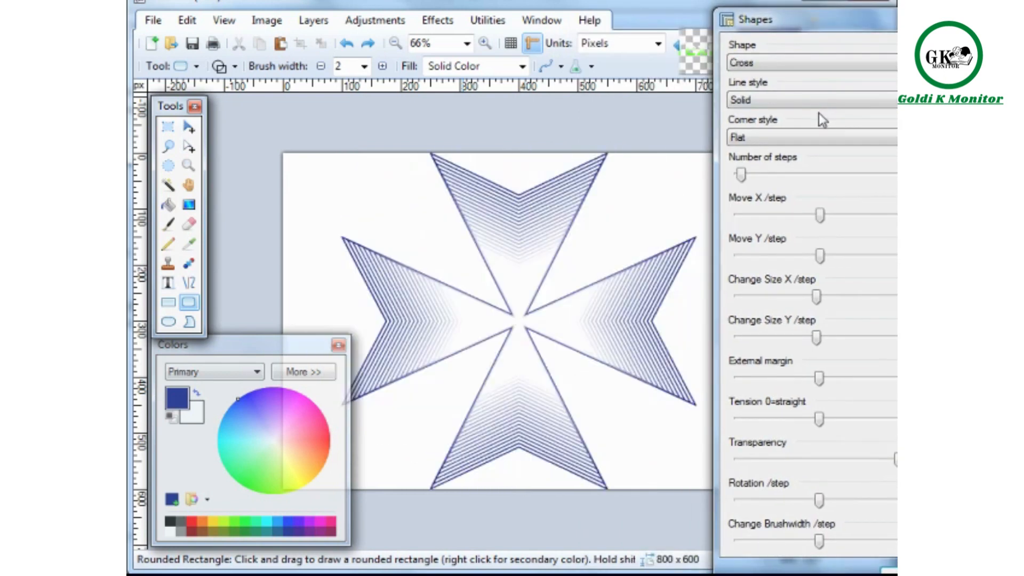
pyautogui.press('Down')
pyautogui.press('Down')
pyautogui.press('Down')
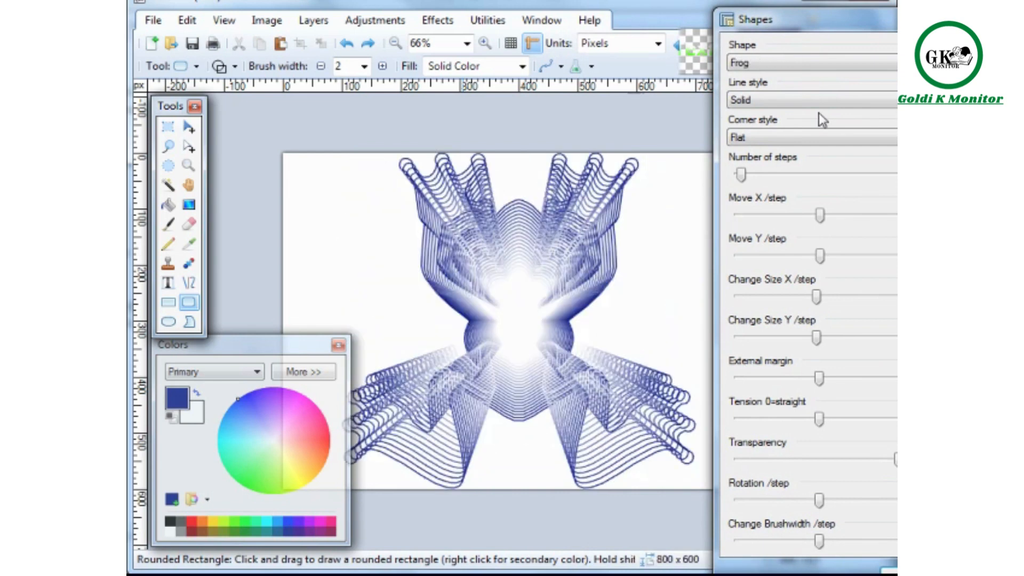
pyautogui.press('Down')
pyautogui.press('Down')
pyautogui.press('Down')
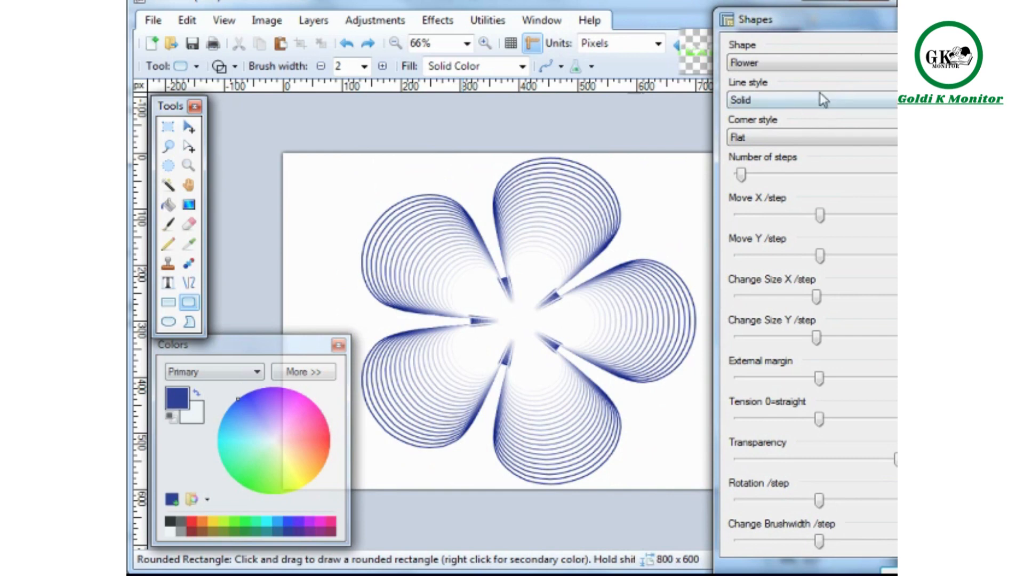
# Preview the Spider, Bat, Frog and Butterfly shapes, and set the effect's shape to Snowflake.
pyautogui.click(827, 68)
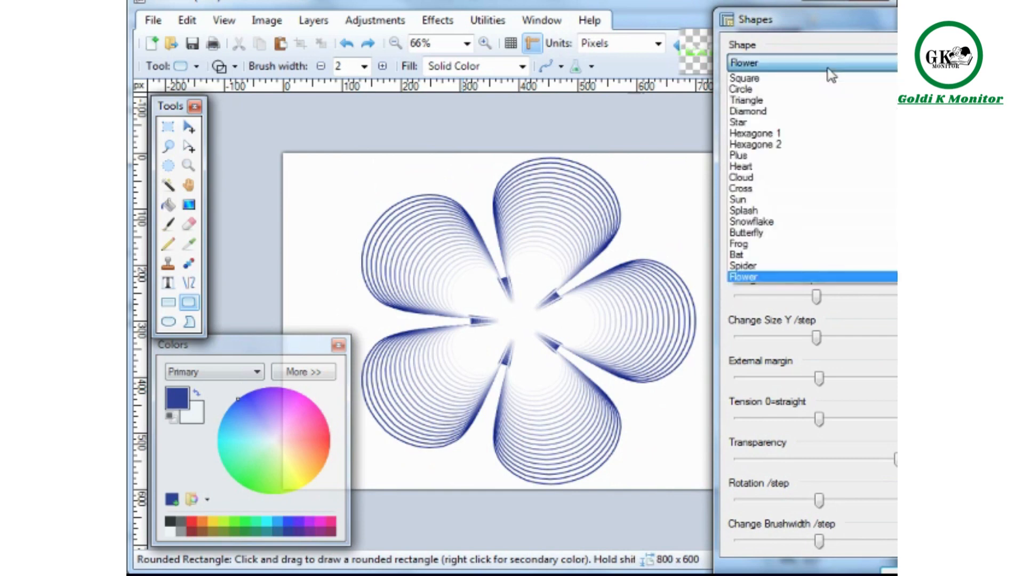
pyautogui.click(783, 267)
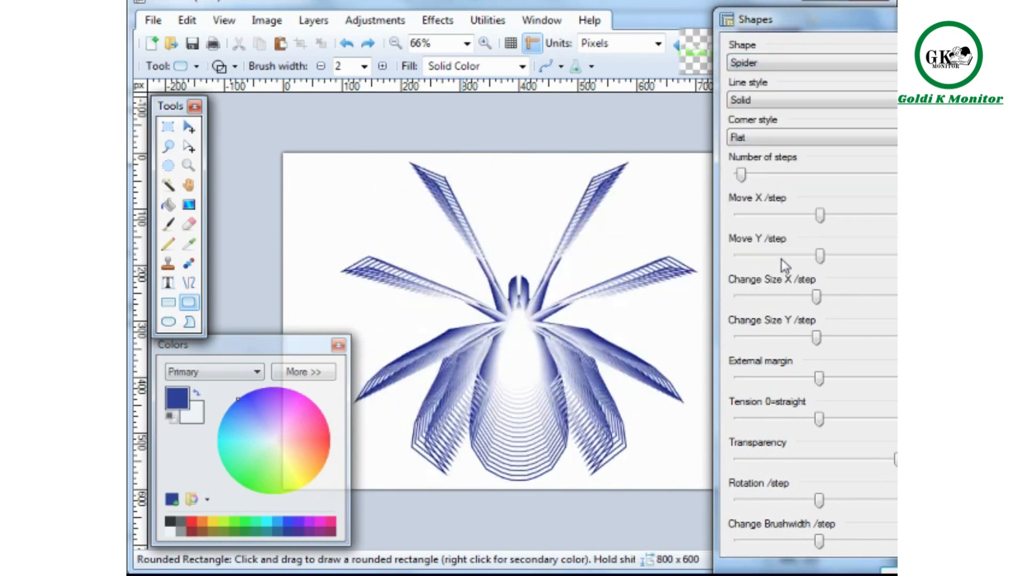
pyautogui.press('Down')
pyautogui.press('Down')
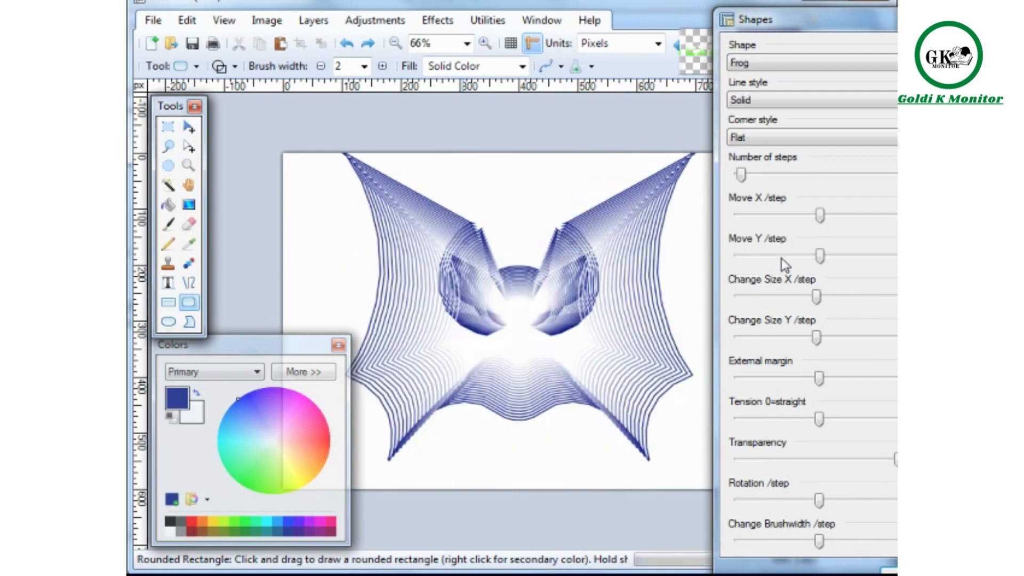
pyautogui.press('Down')
pyautogui.press('Down')
pyautogui.press('Down')
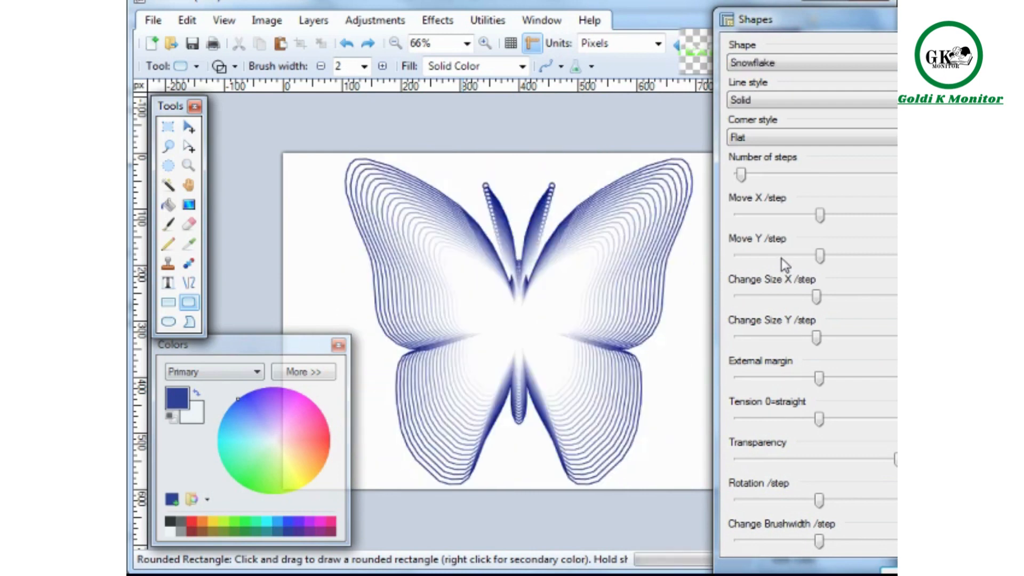
pyautogui.press('Up')
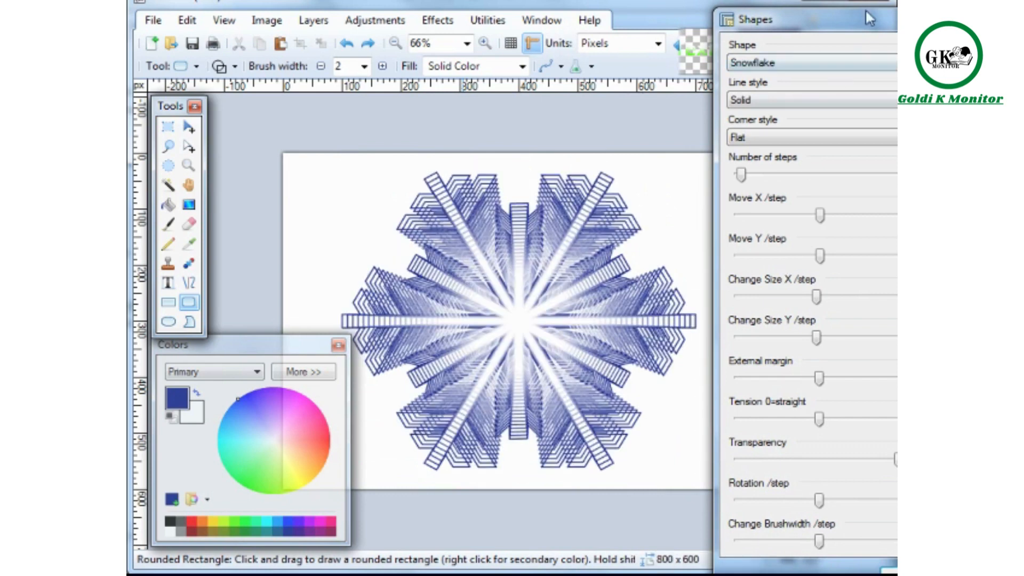
# Reposition the Shapes dialog slightly and set the snowflake's line style to Dash.
pyautogui.moveTo(868, 13); pyautogui.dragTo(853, 2)
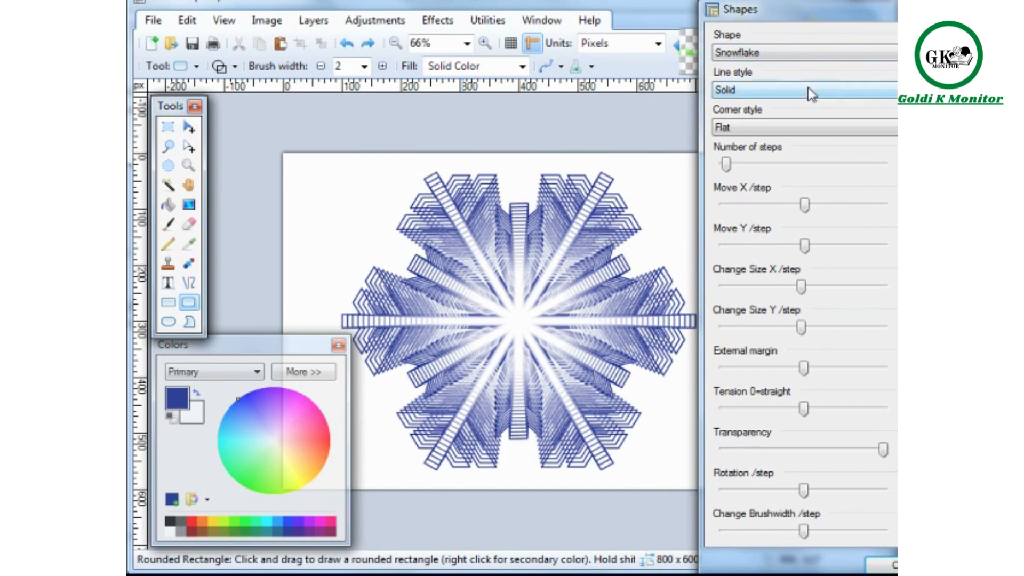
pyautogui.click(775, 92)
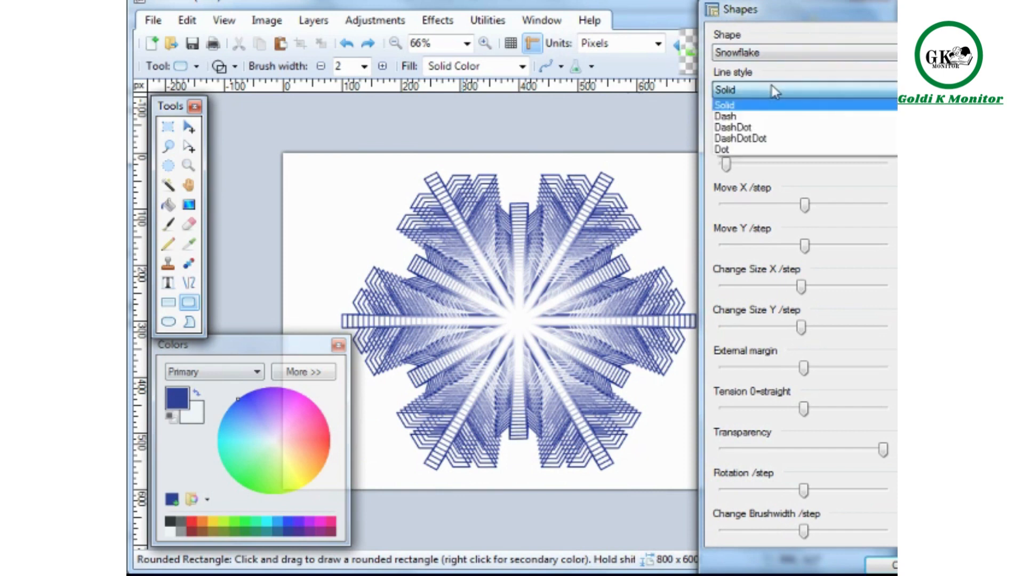
pyautogui.click(775, 116)
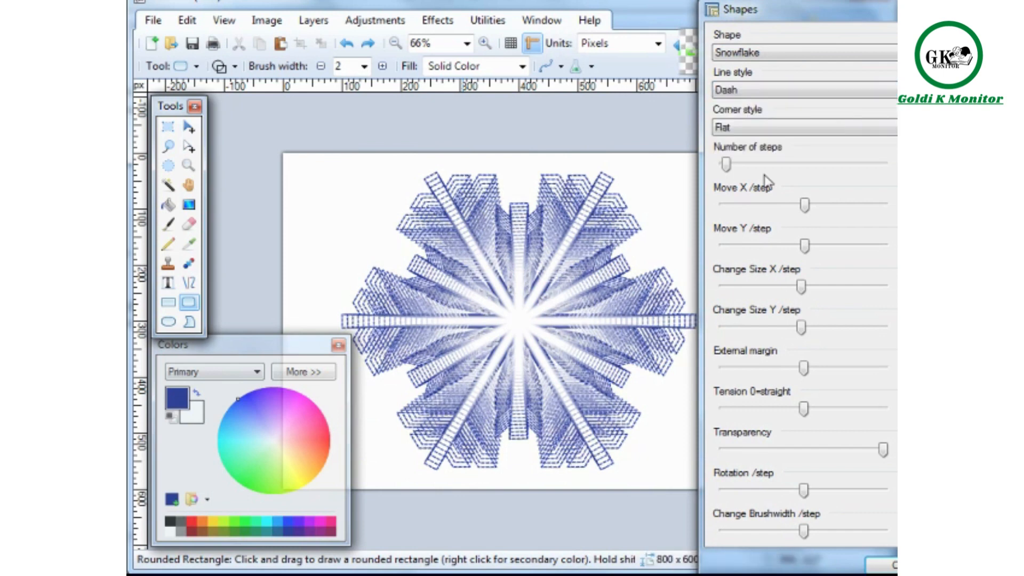
# Try the Dot line style on the snowflake shape, and set the line style to Solid.
pyautogui.press('Down')
pyautogui.press('Down')
pyautogui.press('Down')
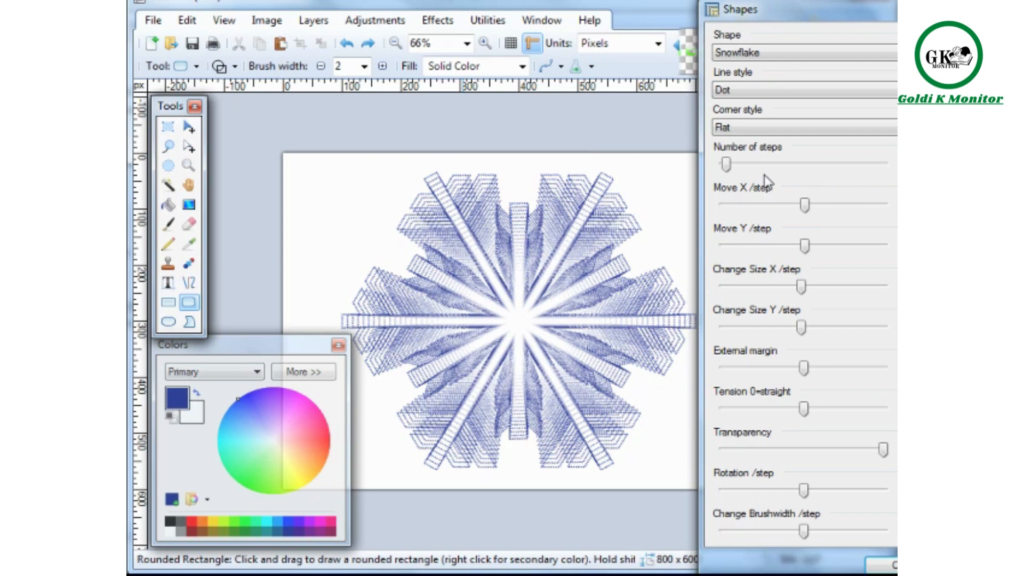
pyautogui.click(788, 99)
pyautogui.click(782, 104)
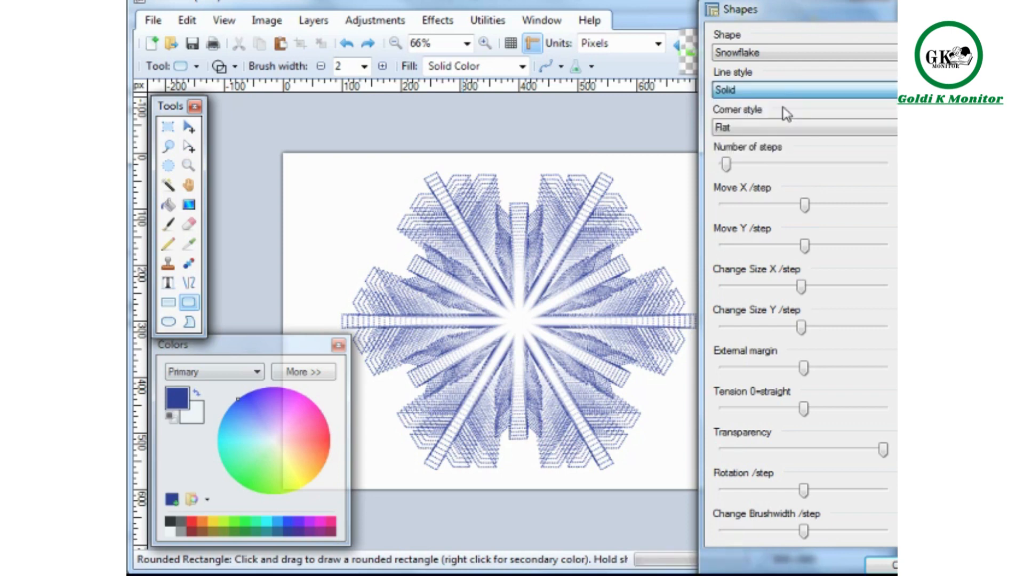
# Try other corner styles on the snowflake, including Round, and return the corner style to Flat.
pyautogui.click(768, 133)
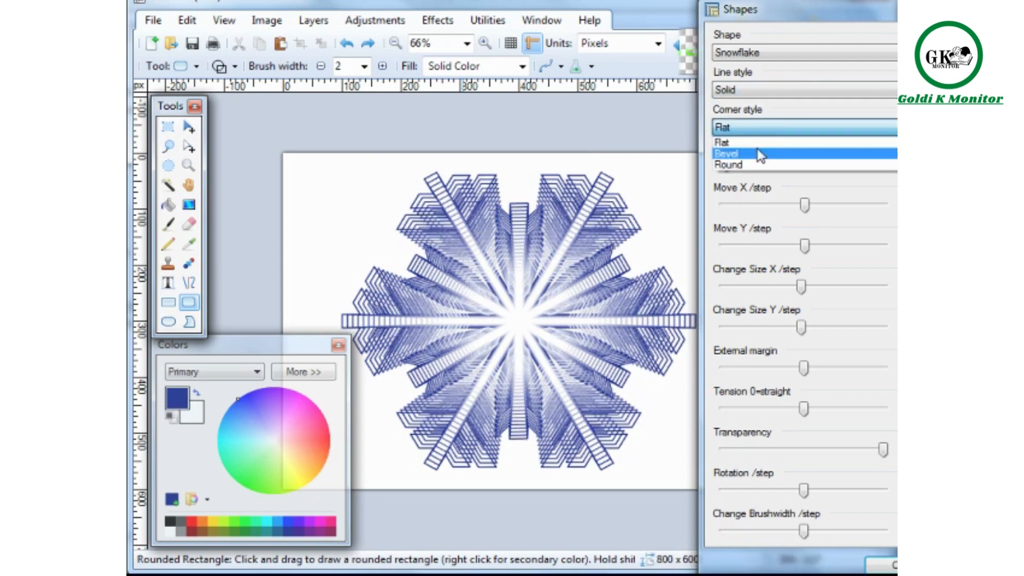
pyautogui.click(764, 150)
pyautogui.press('Down')
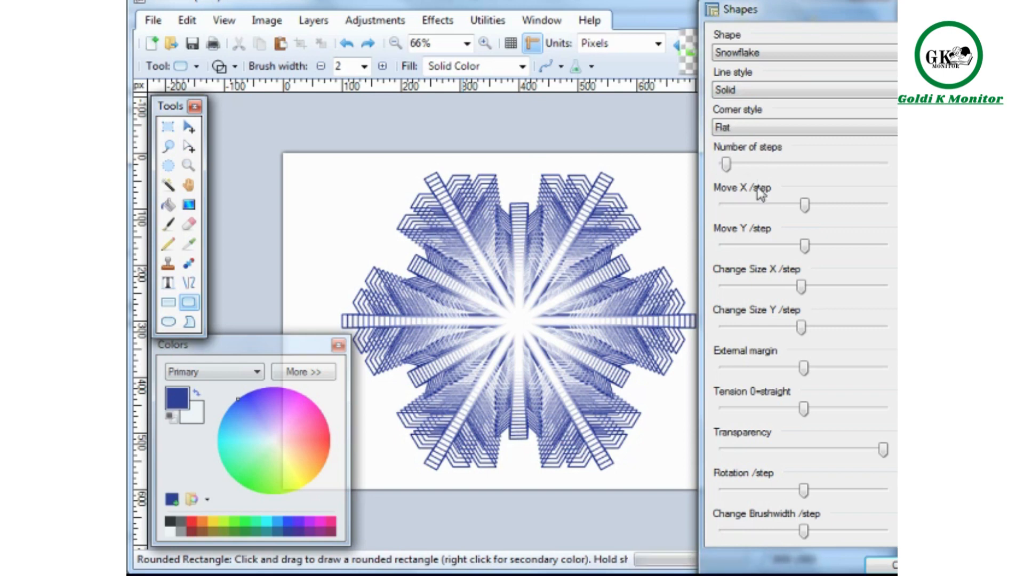
pyautogui.press('Up')
pyautogui.press('Up')
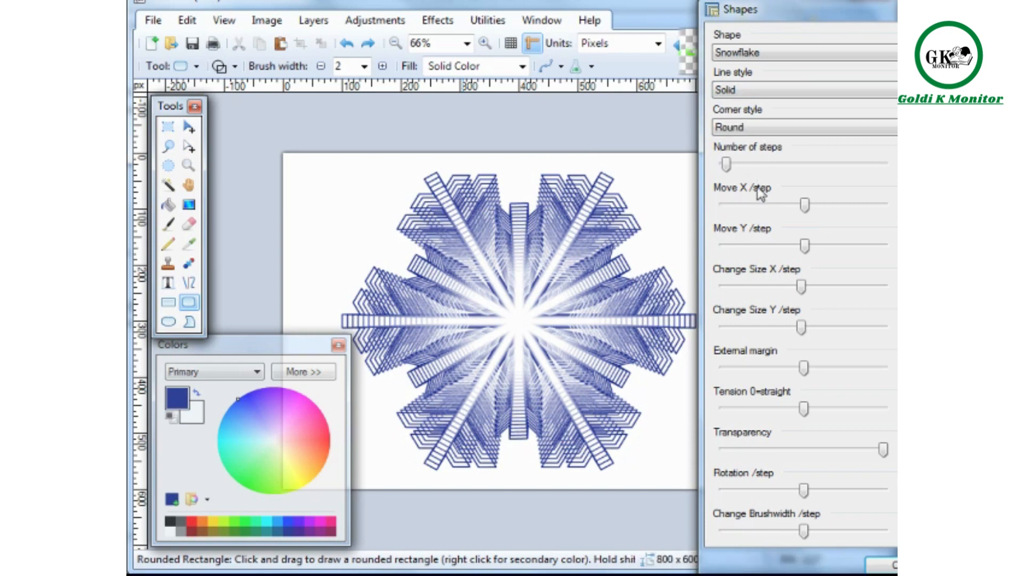
pyautogui.click(774, 129)
pyautogui.click(771, 141)
# Increase the snowflake's rotation per step and apply the Shapes effect to the image.
pyautogui.moveTo(806, 490); pyautogui.dragTo(855, 489)
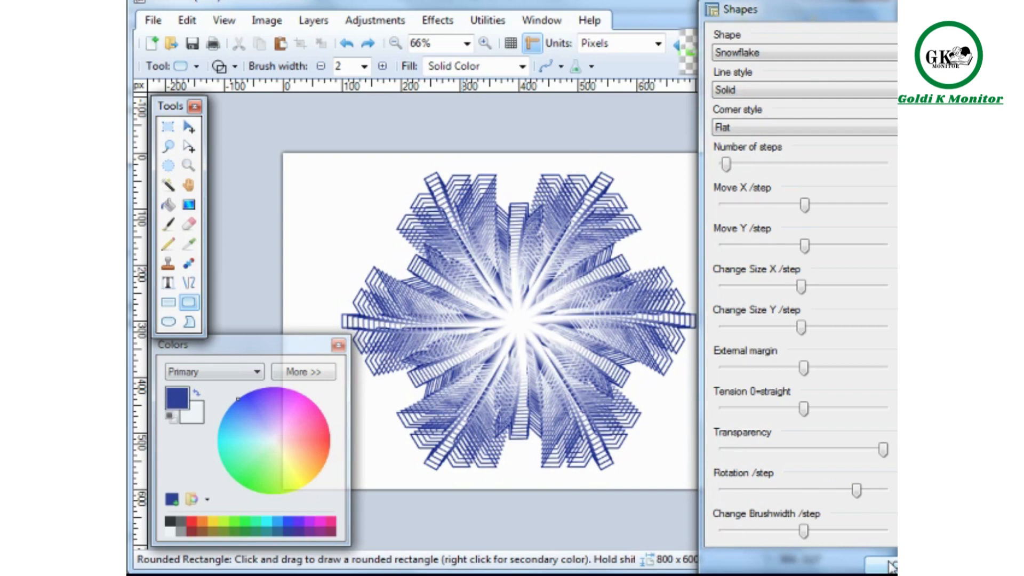
pyautogui.click(890, 564)
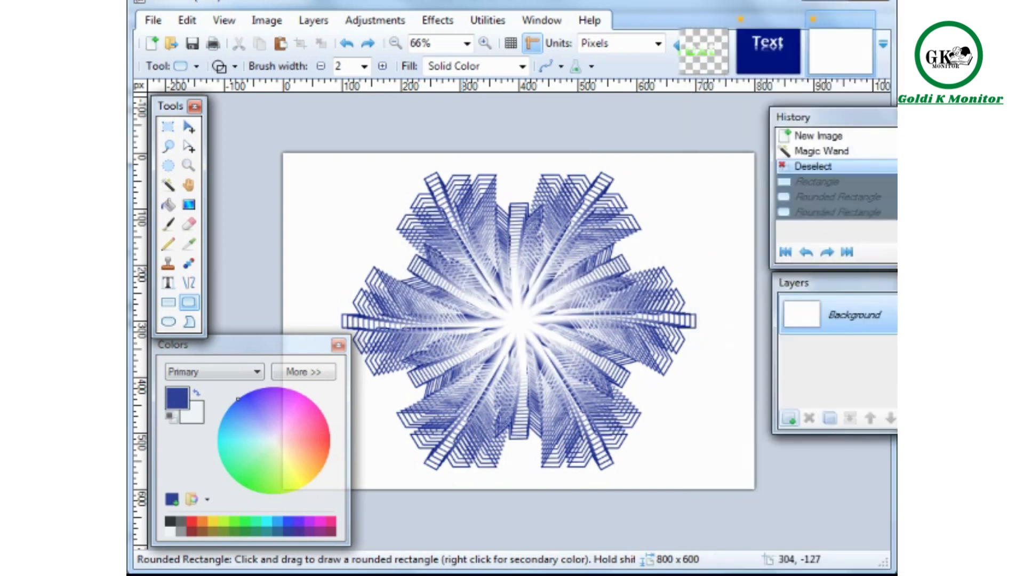
# Create a new blank image of 800 x 600 pixels at 96 pixels/inch.
pyautogui.click(436, 21)
pyautogui.moveTo(462, 181)
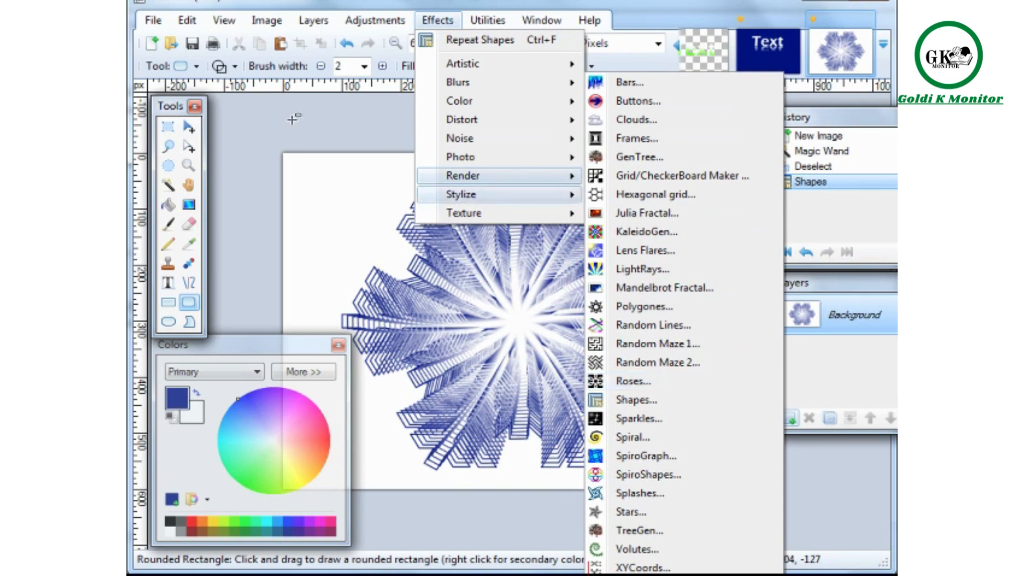
pyautogui.click(637, 382)
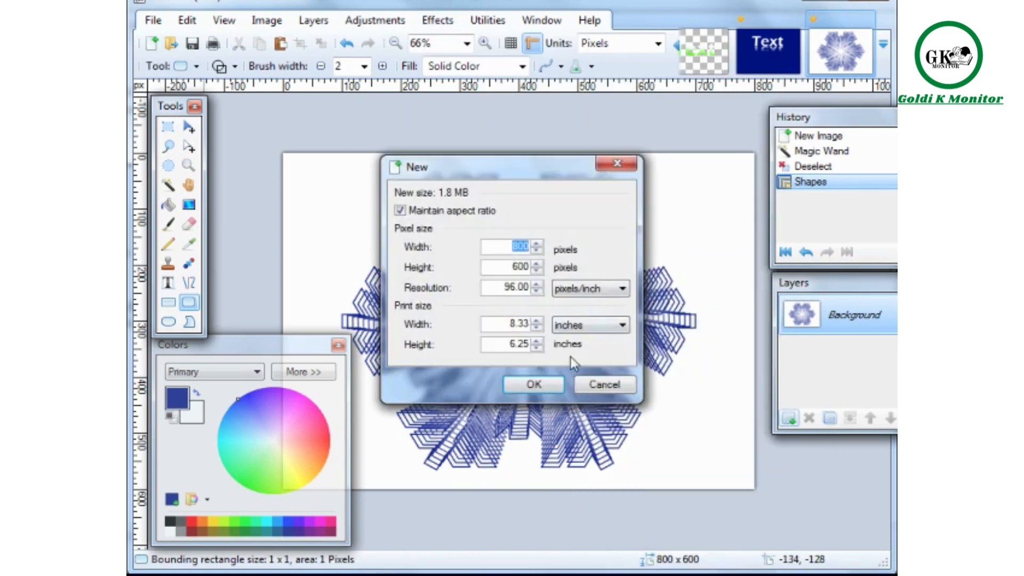
pyautogui.click(549, 385)
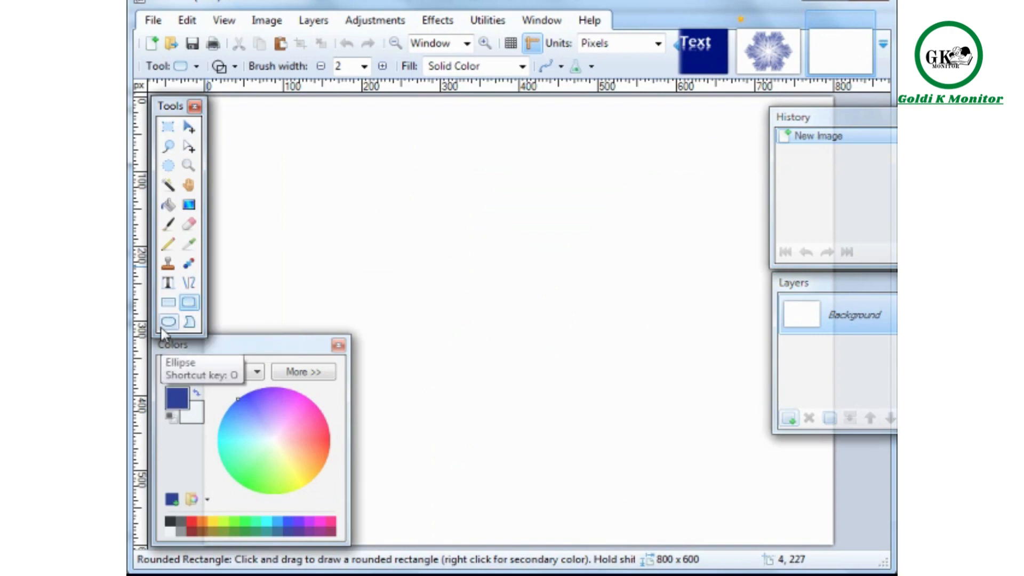
# Try drawing two closed freeform outlines on the canvas with the Freeform Shape tool, undoing each one.
pyautogui.click(188, 322)
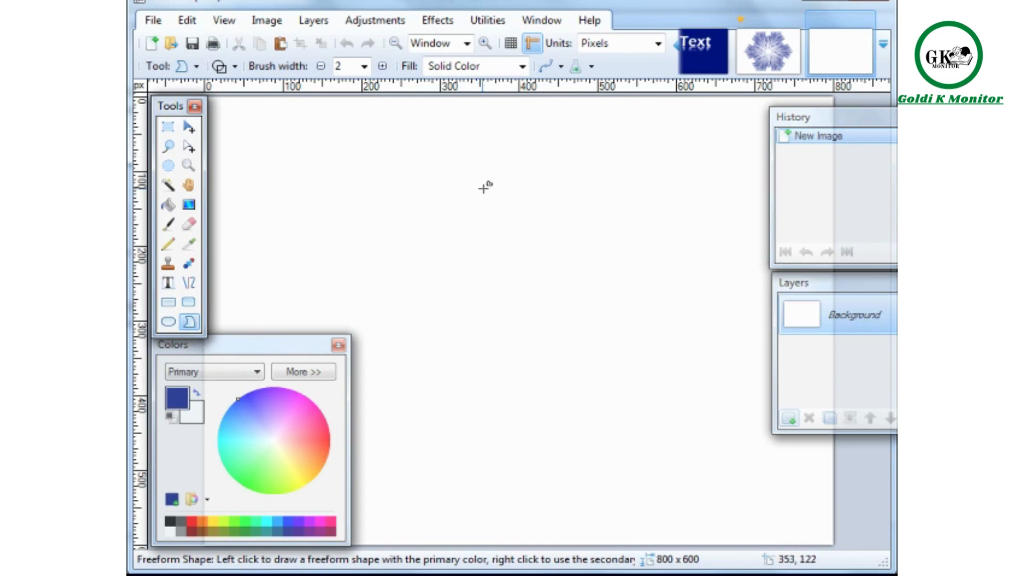
pyautogui.moveTo(430, 214)
pyautogui.mouseDown()
pyautogui.moveTo(419, 400)
pyautogui.moveTo(429, 418)
pyautogui.moveTo(513, 429)
pyautogui.moveTo(552, 417)
pyautogui.moveTo(569, 378)
pyautogui.moveTo(532, 356)
pyautogui.moveTo(534, 325)
pyautogui.moveTo(598, 284)
pyautogui.moveTo(603, 207)
pyautogui.moveTo(512, 185)
pyautogui.moveTo(428, 210)
pyautogui.mouseUp()
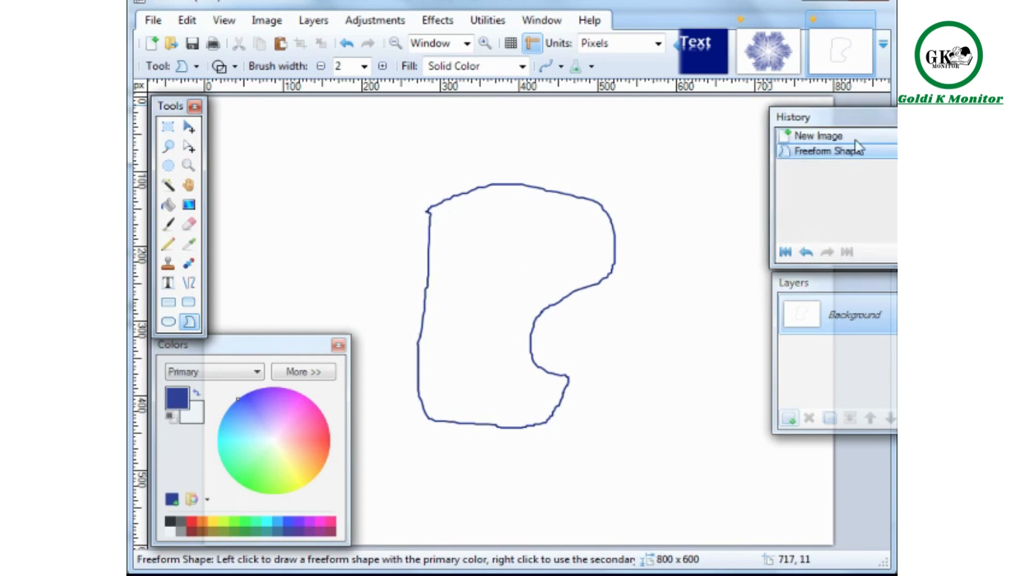
pyautogui.click(818, 135)
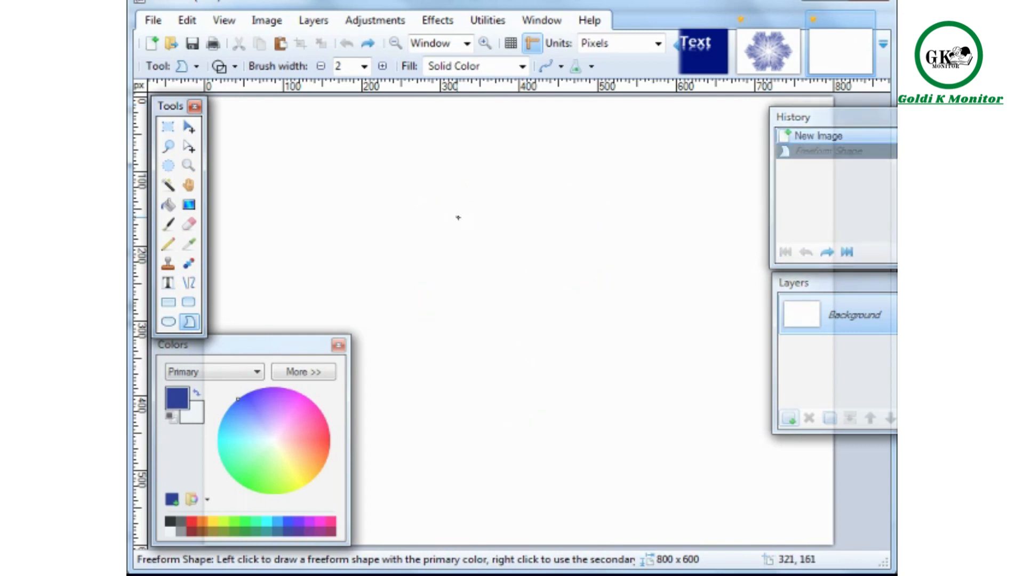
pyautogui.moveTo(468, 247)
pyautogui.mouseDown()
pyautogui.moveTo(435, 376)
pyautogui.moveTo(475, 455)
pyautogui.moveTo(554, 497)
pyautogui.moveTo(630, 512)
pyautogui.moveTo(666, 484)
pyautogui.moveTo(703, 426)
pyautogui.moveTo(711, 365)
pyautogui.moveTo(618, 311)
pyautogui.moveTo(604, 287)
pyautogui.moveTo(630, 191)
pyautogui.moveTo(540, 181)
pyautogui.moveTo(455, 216)
pyautogui.mouseUp()
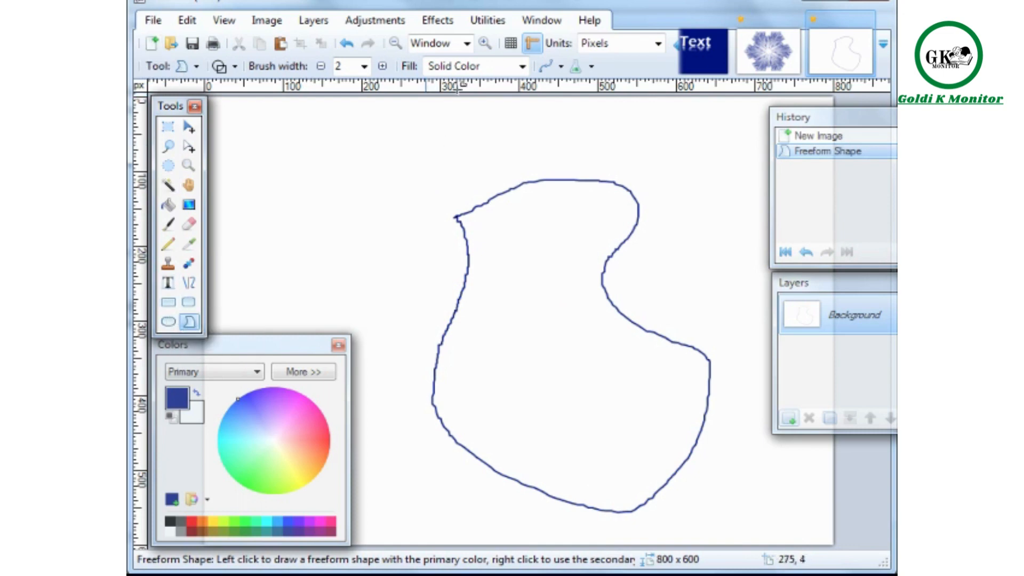
pyautogui.click(816, 136)
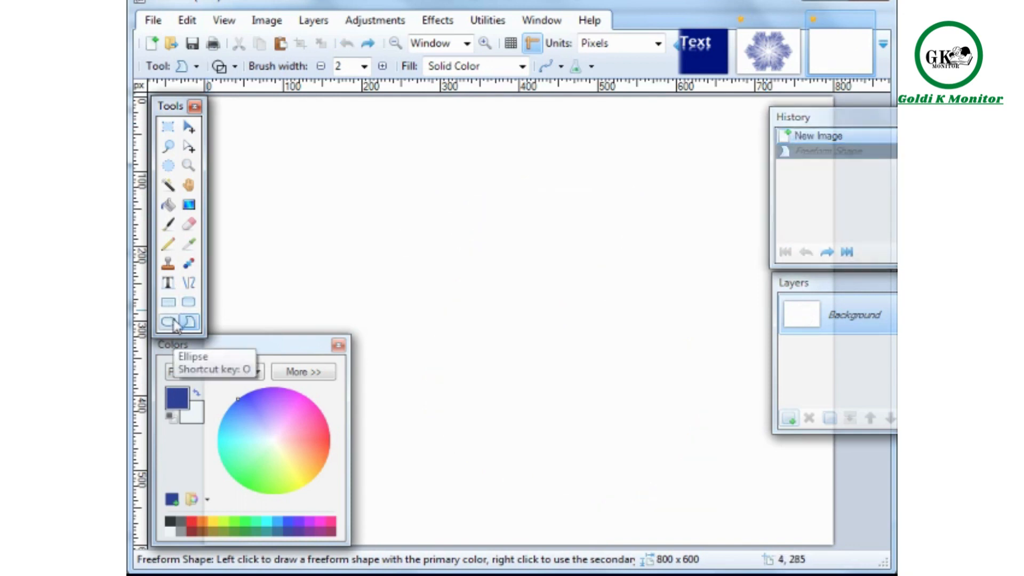
# Draw a rectangle outline of about 310 x 243 pixels near the middle of the canvas.
pyautogui.click(168, 301)
pyautogui.moveTo(443, 229); pyautogui.dragTo(688, 411)
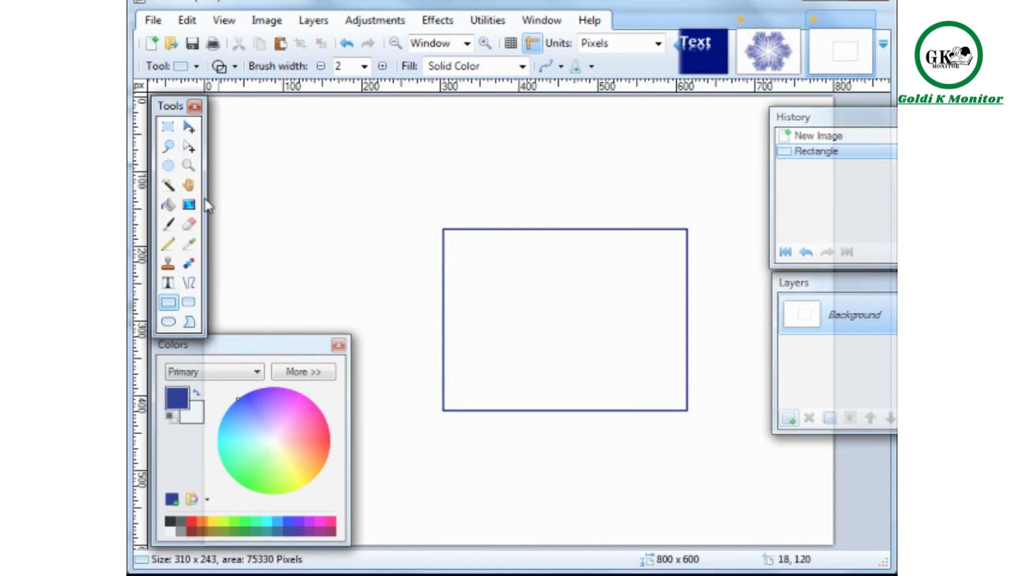
# Preview the Nebulous texture effect on the rectangle image and cancel it.
pyautogui.click(442, 21)
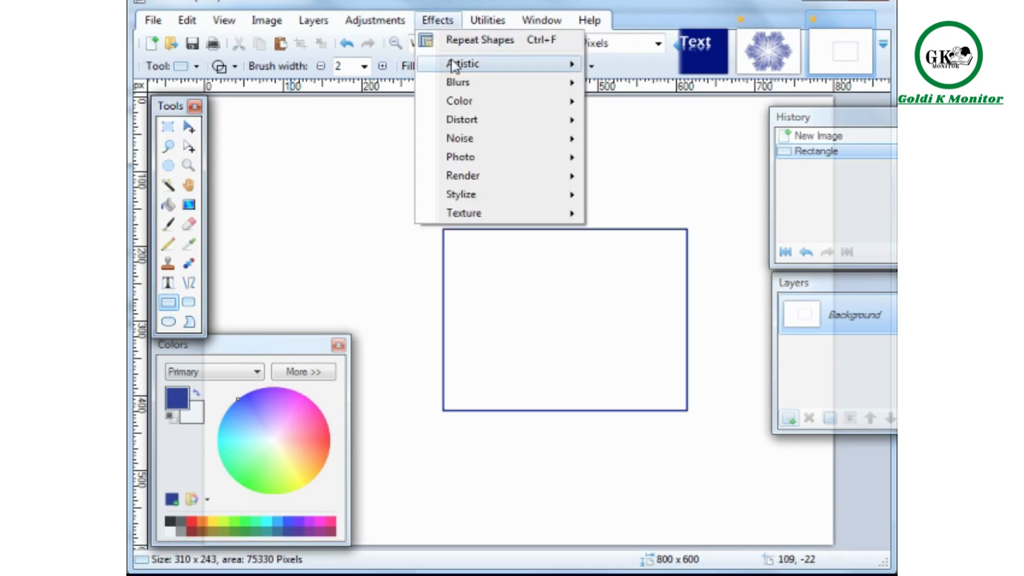
pyautogui.moveTo(475, 181)
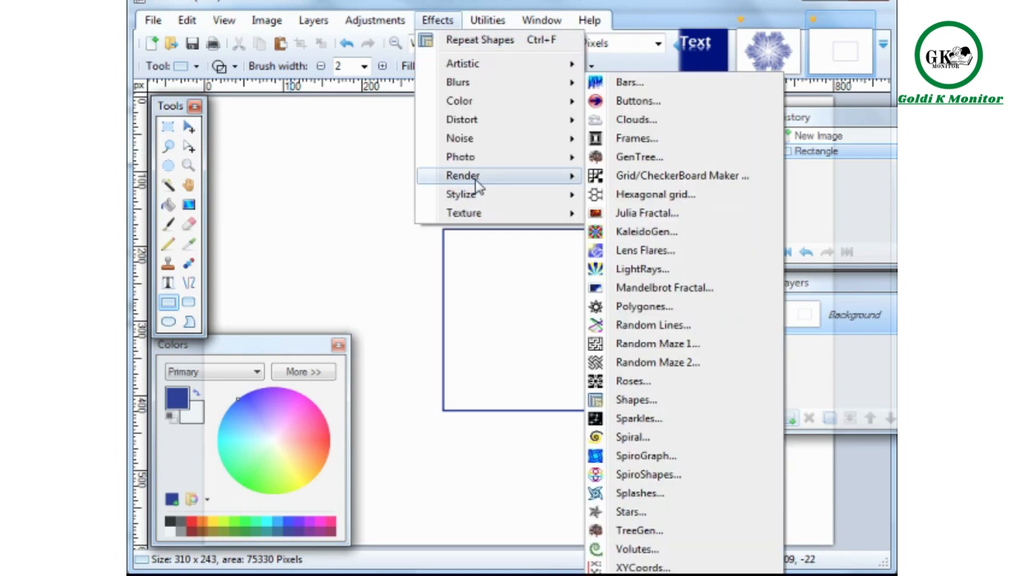
pyautogui.moveTo(502, 162)
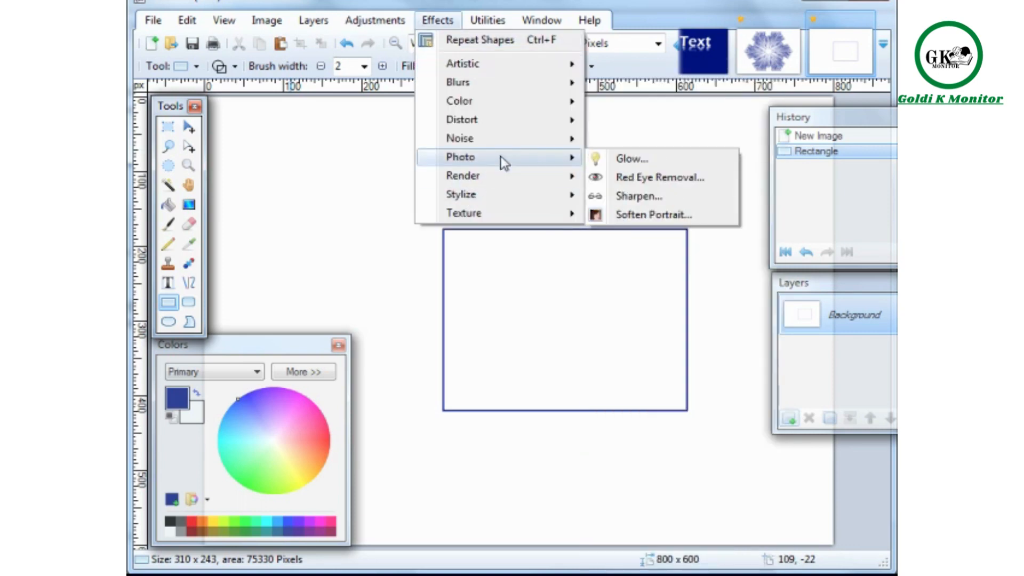
pyautogui.moveTo(516, 216)
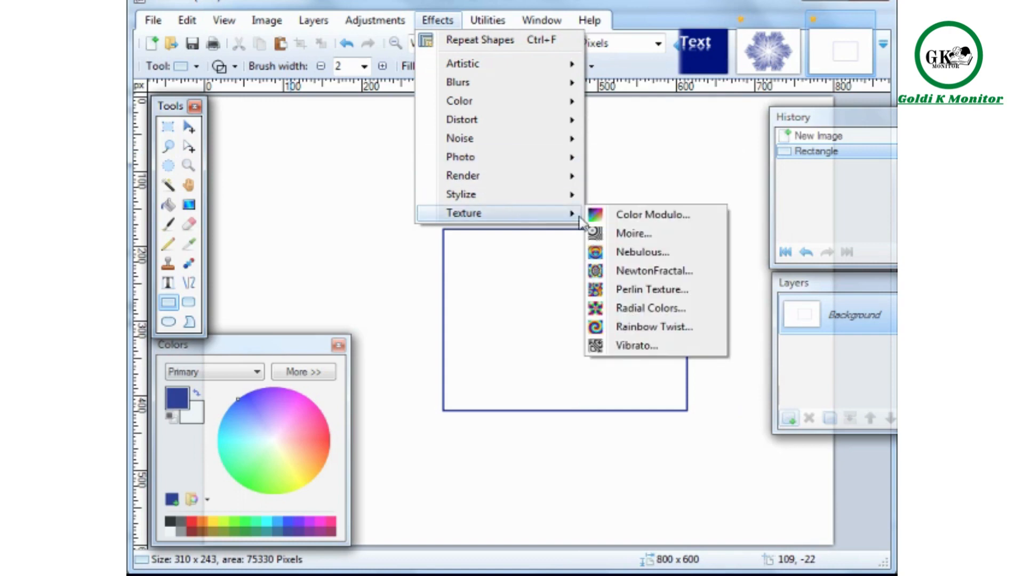
pyautogui.click(619, 253)
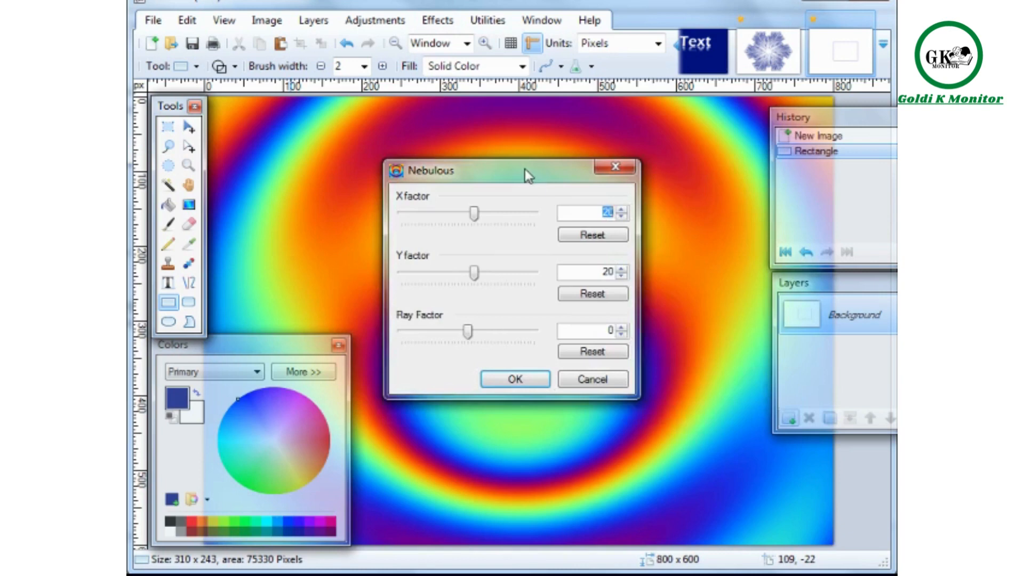
pyautogui.moveTo(525, 169); pyautogui.dragTo(735, 190)
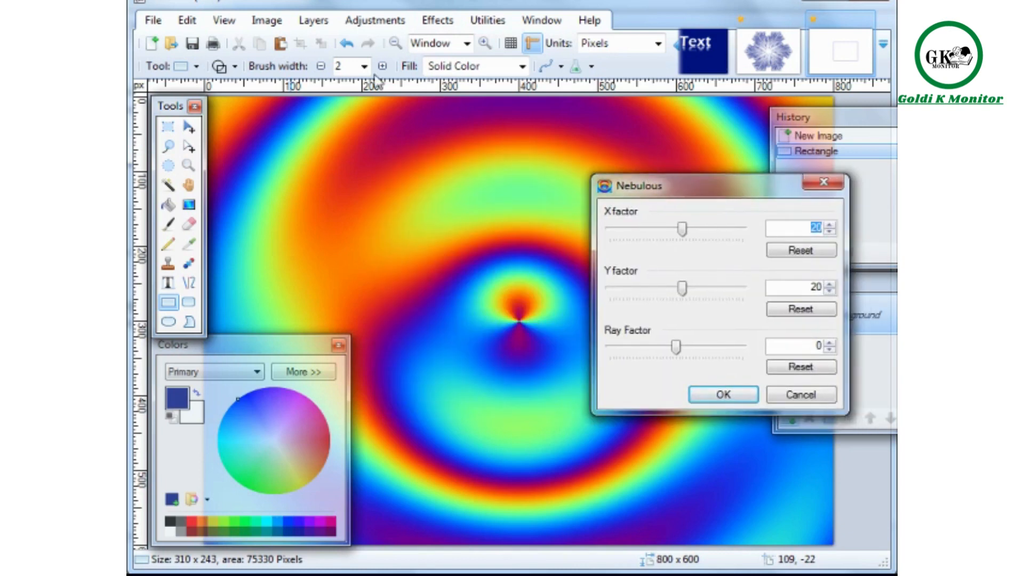
pyautogui.click(823, 182)
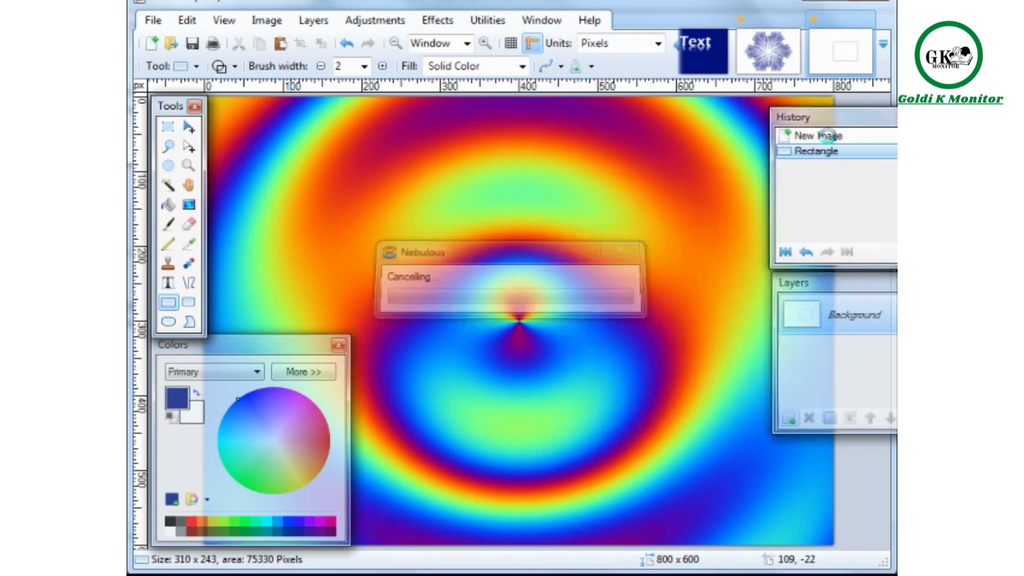
pyautogui.click(827, 136)
pyautogui.click(816, 151)
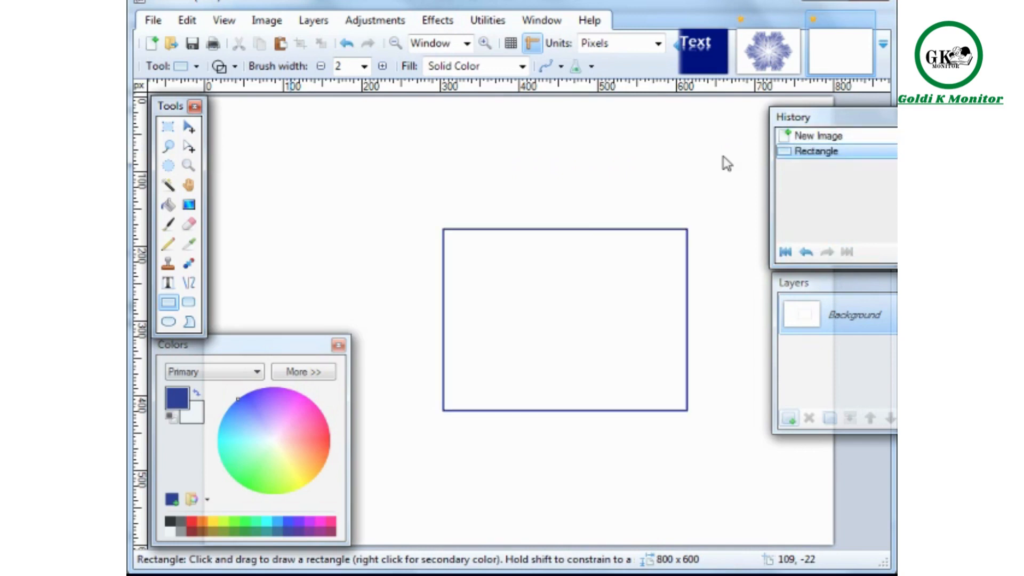
pyautogui.click(384, 20)
pyautogui.click(395, 20)
pyautogui.click(431, 21)
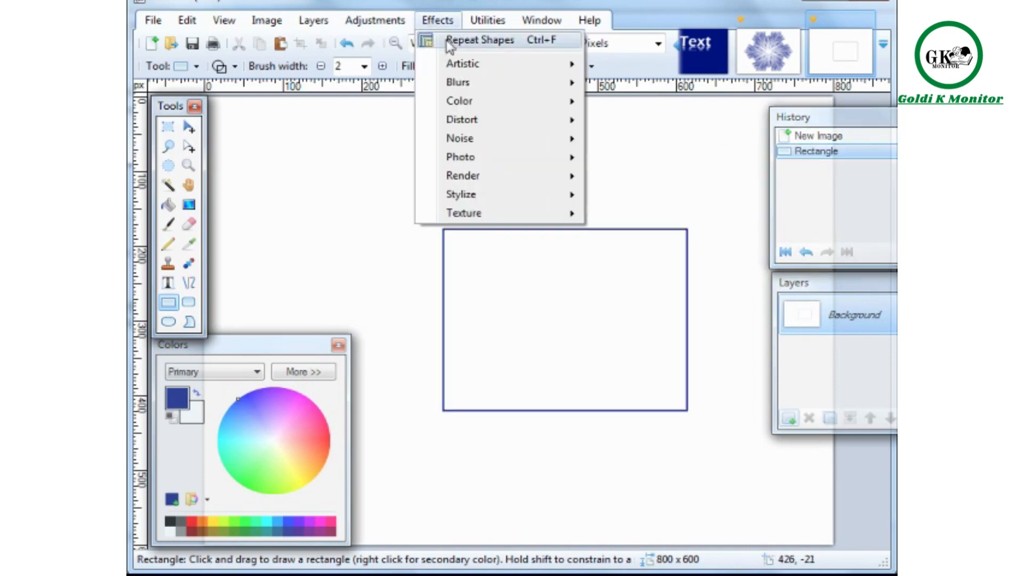
pyautogui.click(467, 11)
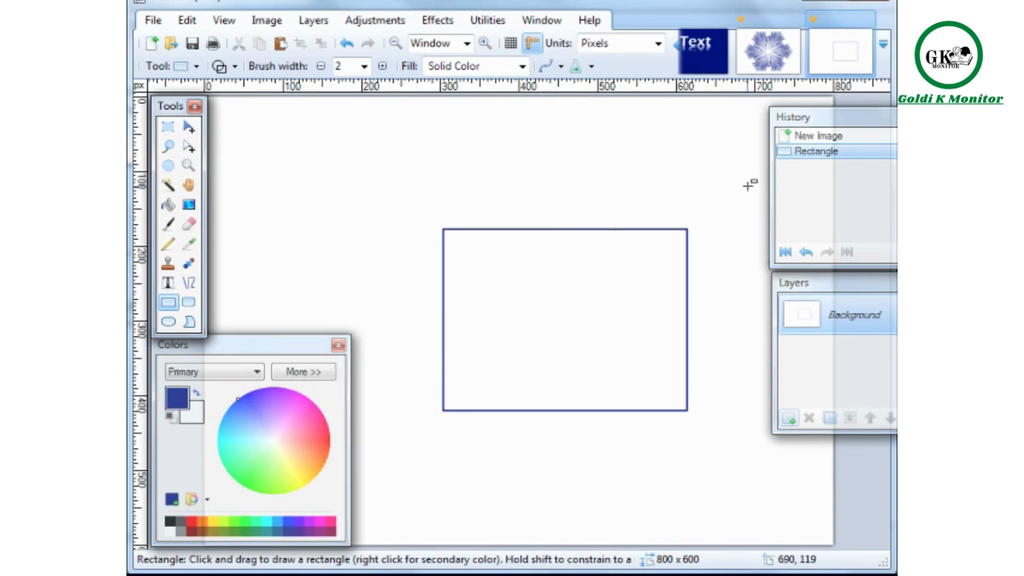
pyautogui.click(437, 25)
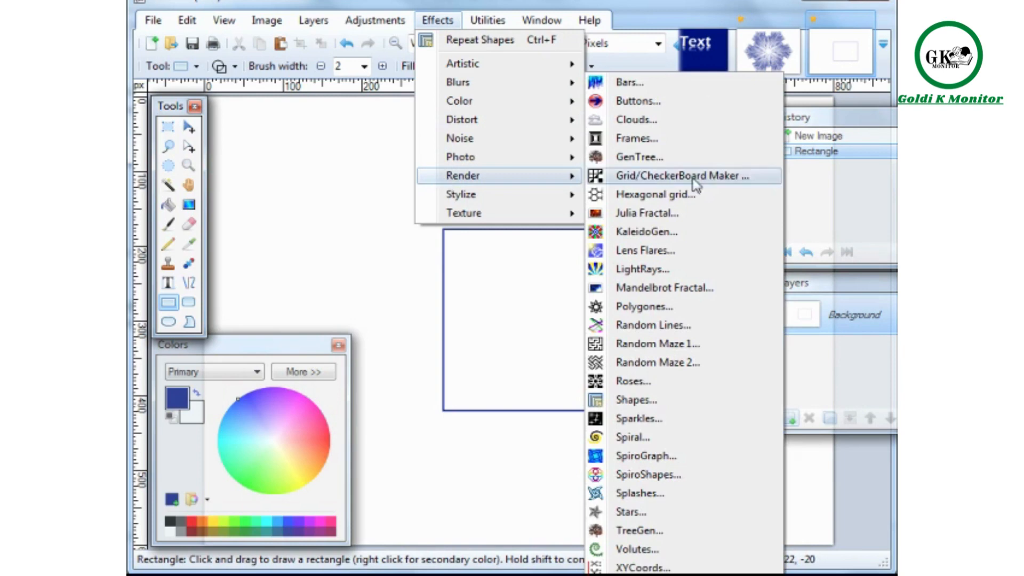
pyautogui.moveTo(537, 197)
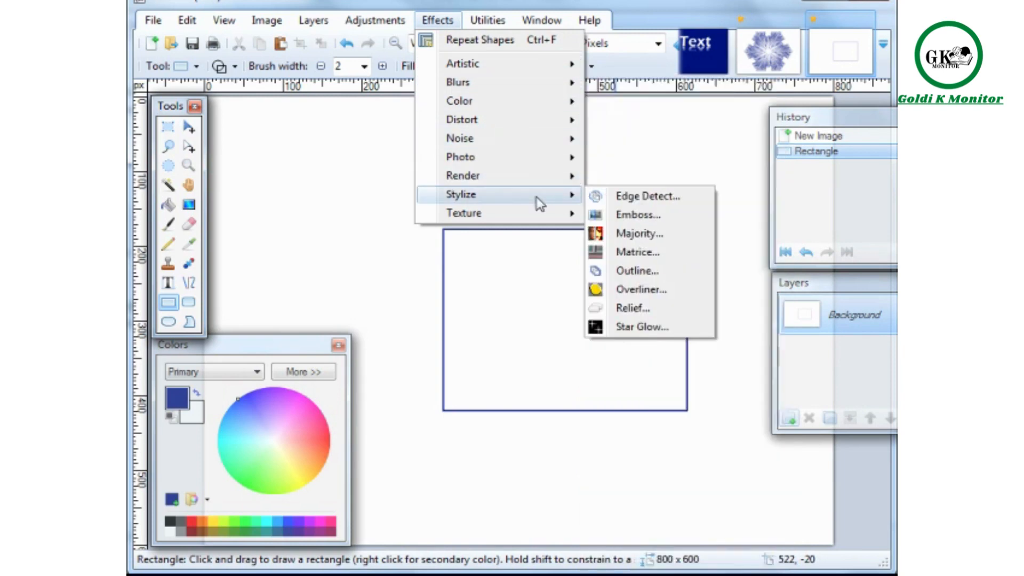
pyautogui.moveTo(547, 180)
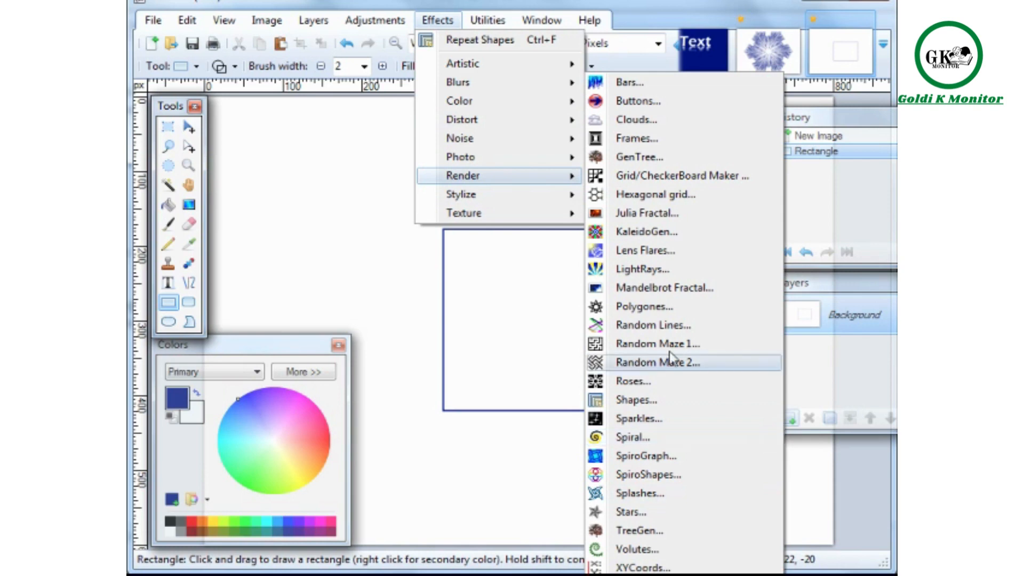
pyautogui.click(640, 4)
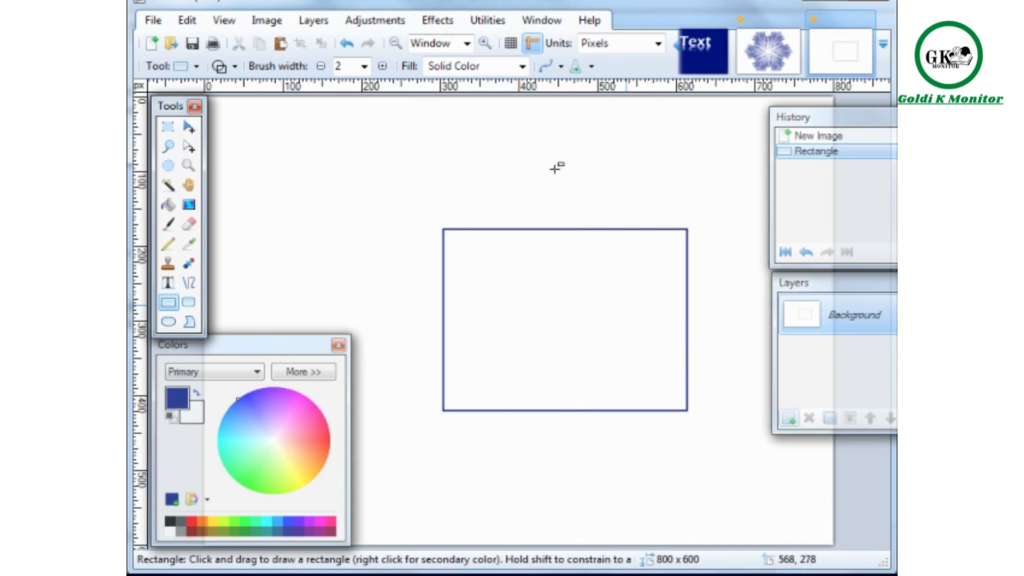
# Fill the rectangle's interior with the Diagonal Cross pattern in the primary blue using the Paint Bucket.
pyautogui.click(522, 67)
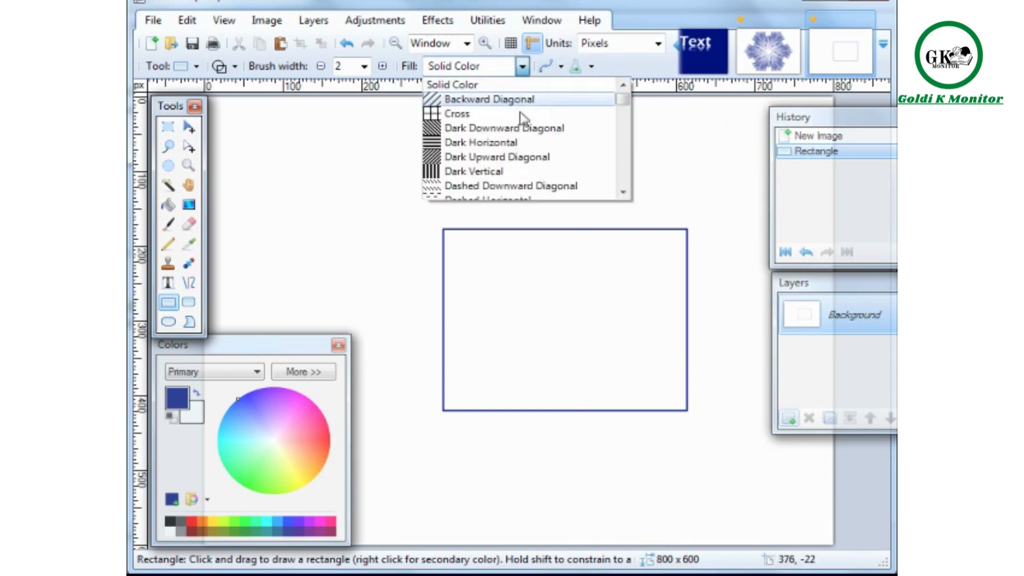
pyautogui.click(516, 143)
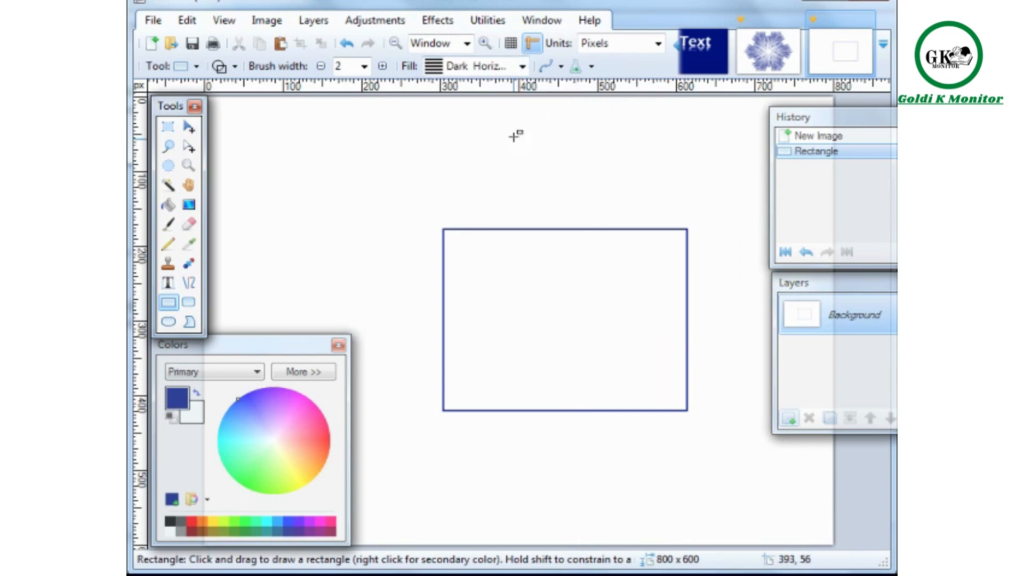
pyautogui.click(523, 67)
pyautogui.scroll(-2, 494, 181)
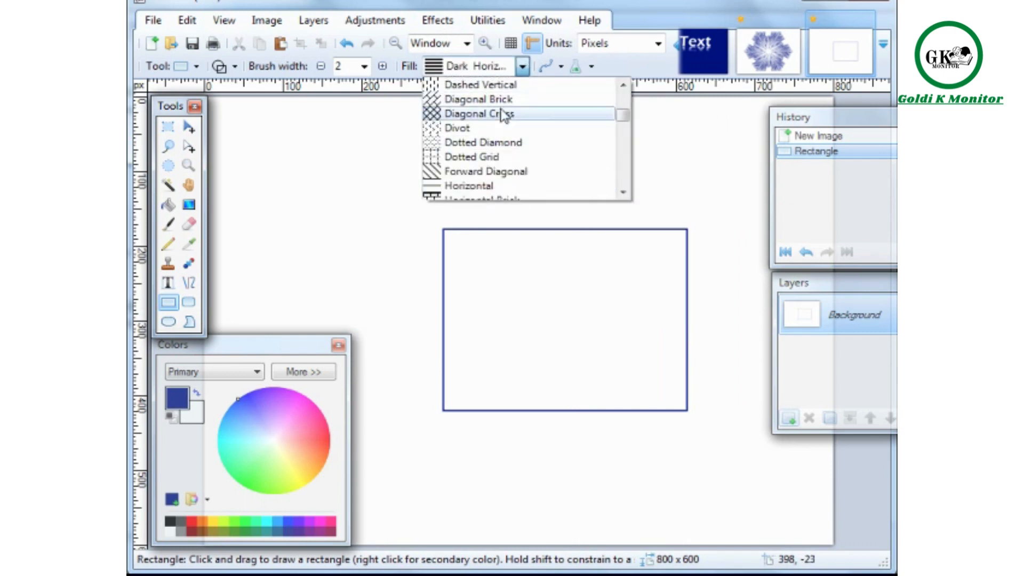
pyautogui.click(496, 113)
pyautogui.click(168, 204)
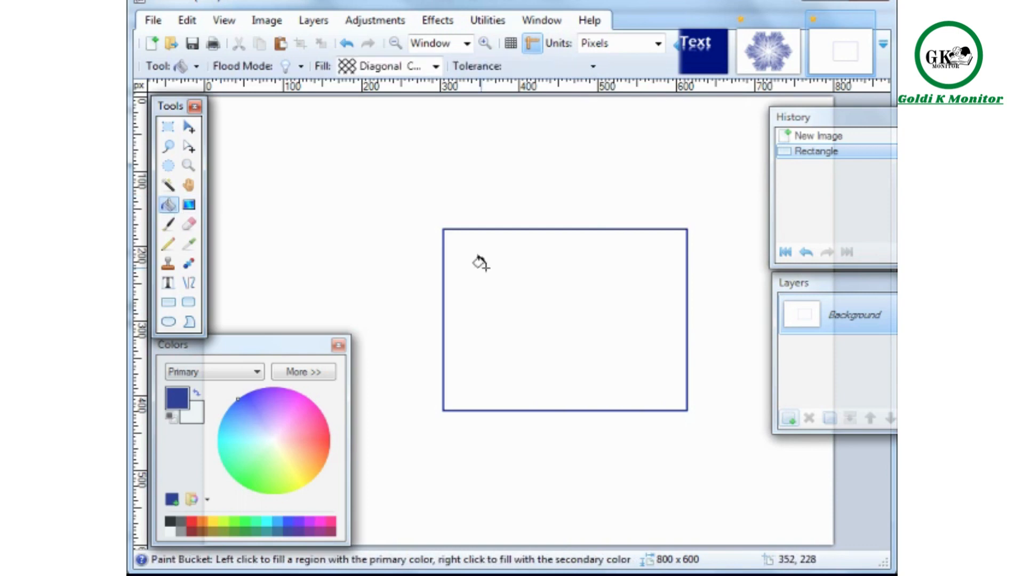
pyautogui.click(495, 261)
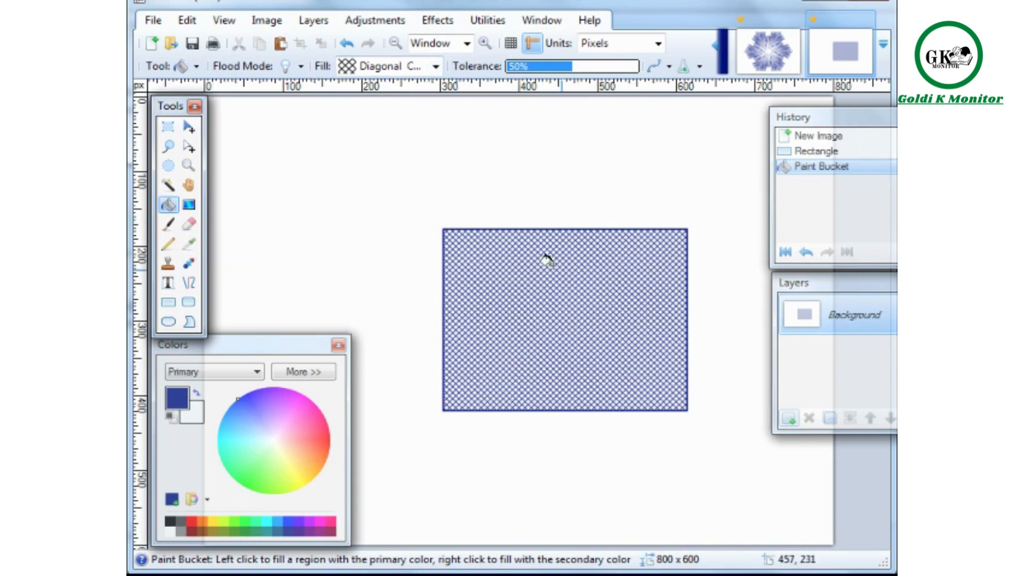
# Refill the rectangle's interior with the Large Checker Board pattern in place of the Diagonal Cross fill.
pyautogui.click(434, 66)
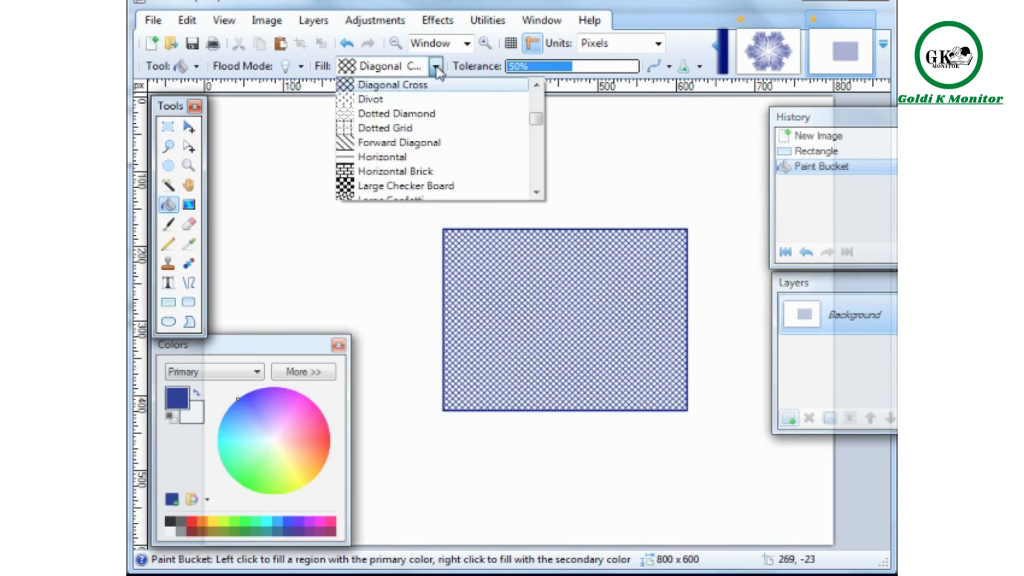
pyautogui.click(428, 84)
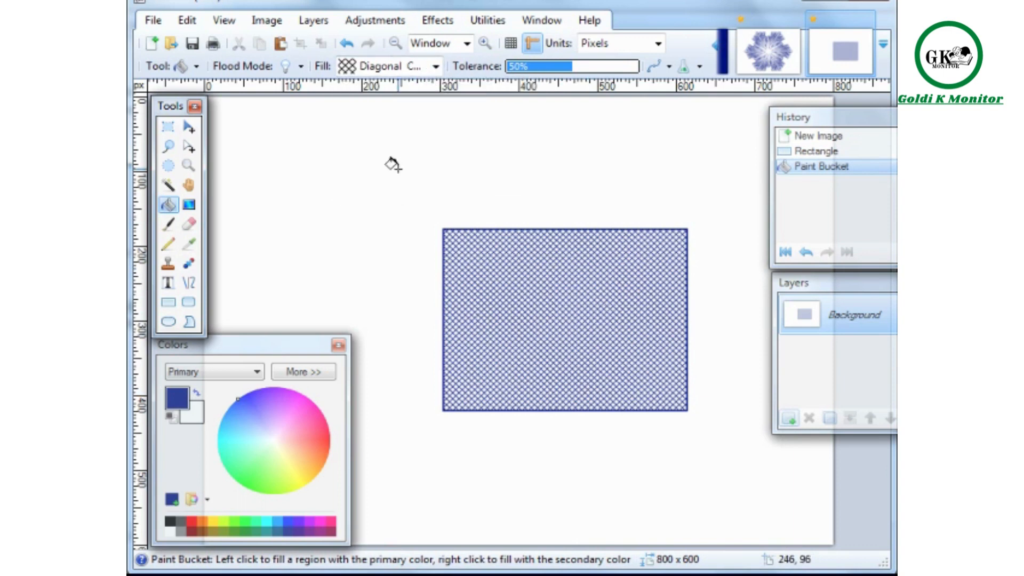
pyautogui.click(436, 66)
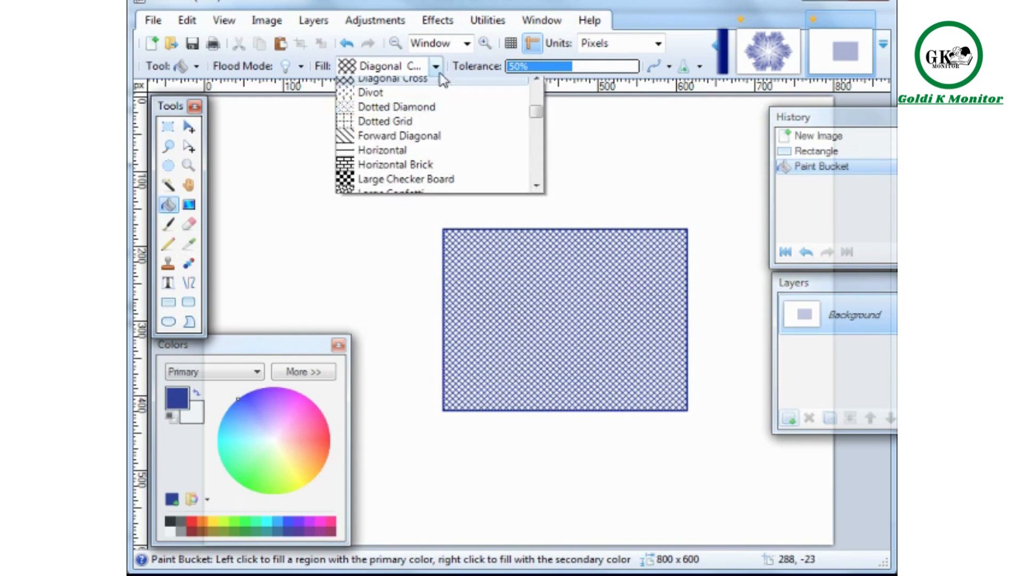
pyautogui.click(392, 185)
pyautogui.click(493, 263)
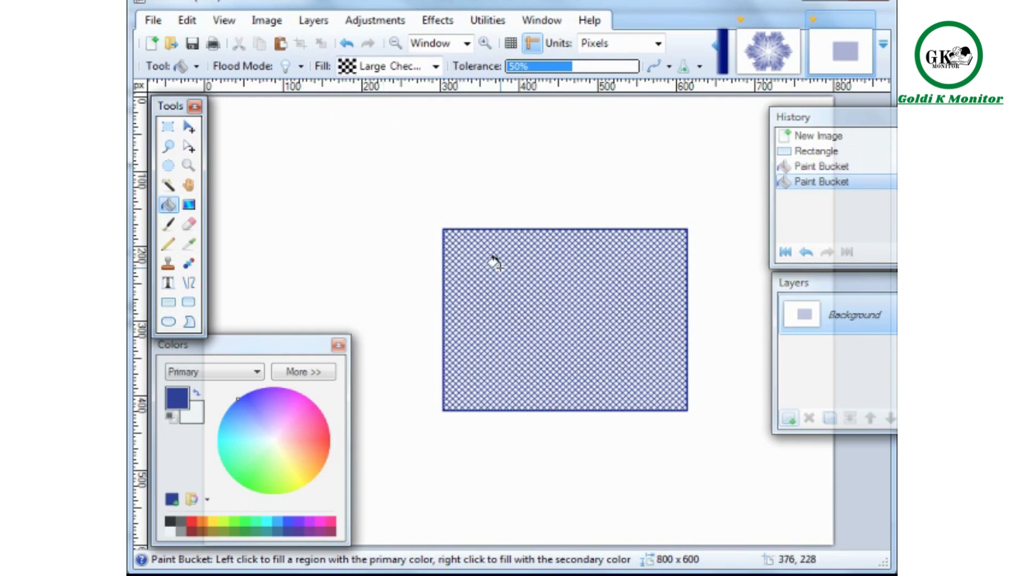
pyautogui.click(828, 165)
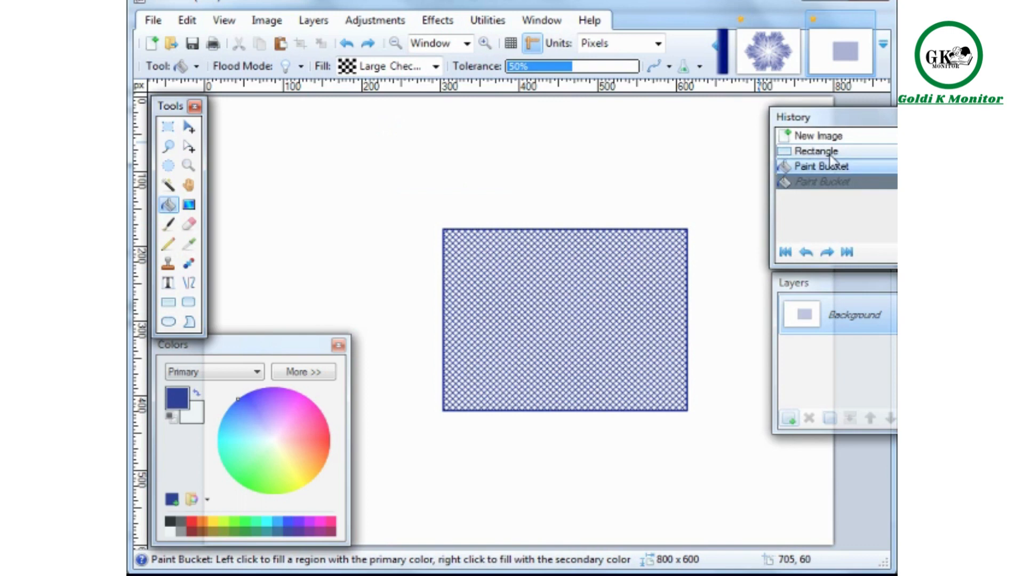
pyautogui.click(486, 323)
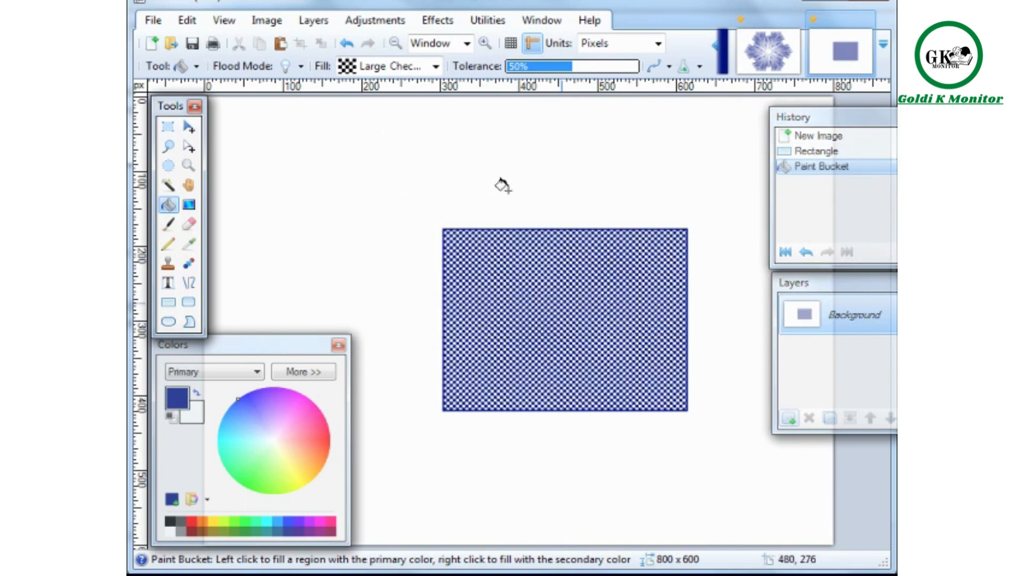
# Try the Backward Diagonal fill pattern over the checkered rectangle, and step the history back to the bare Rectangle outline.
pyautogui.click(436, 65)
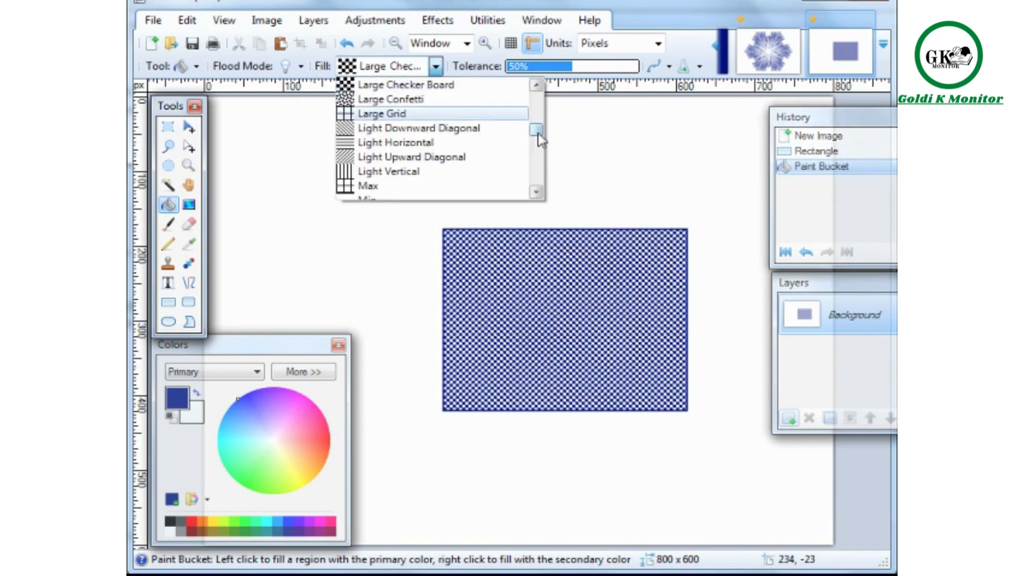
pyautogui.moveTo(538, 137); pyautogui.dragTo(538, 88)
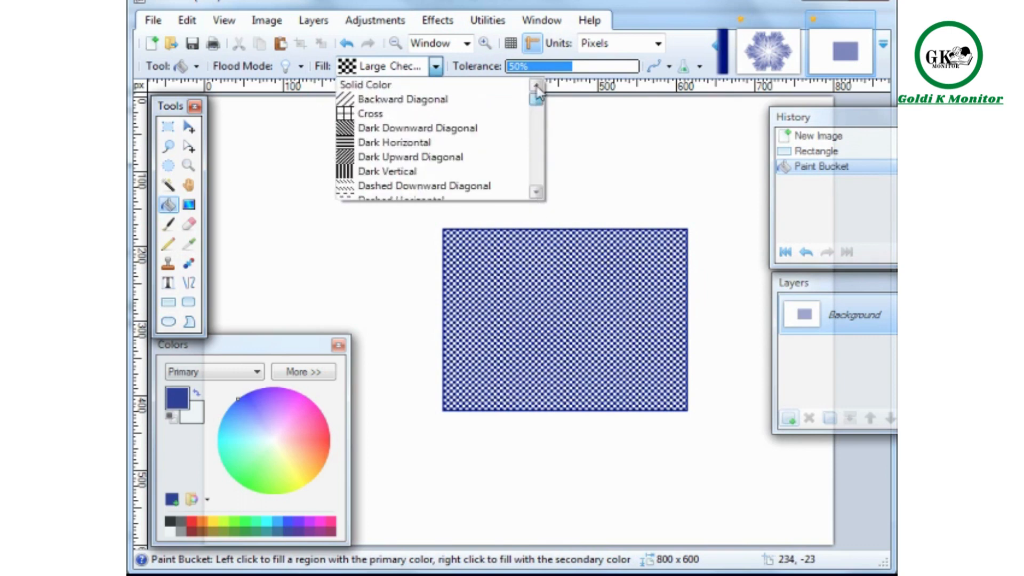
pyautogui.click(485, 100)
pyautogui.click(512, 285)
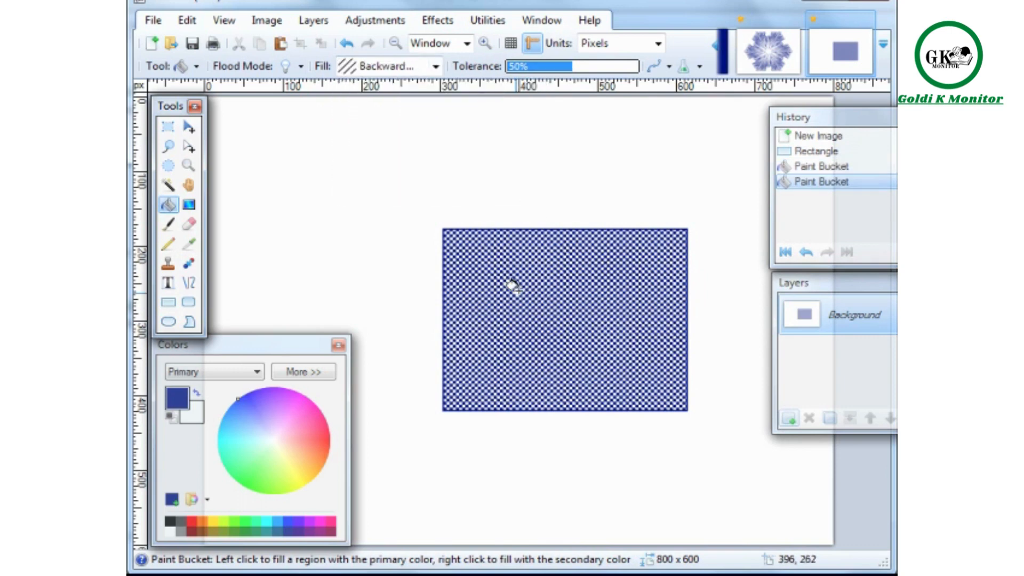
pyautogui.click(815, 166)
pyautogui.click(810, 155)
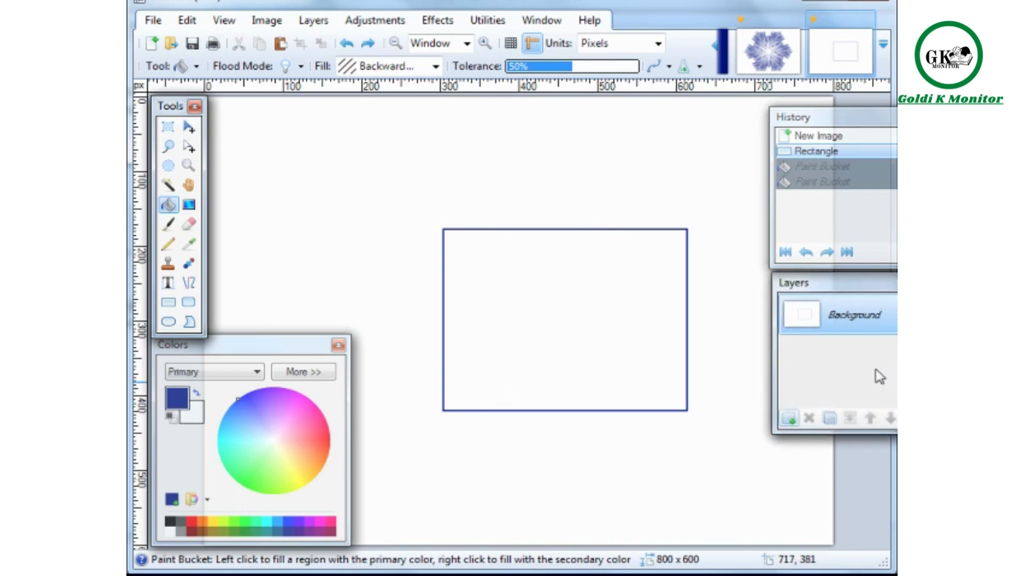
# Reposition the History and Layers windows, and fill the rectangle with the Backward Diagonal pattern before undoing that fill.
pyautogui.moveTo(833, 281); pyautogui.dragTo(816, 299)
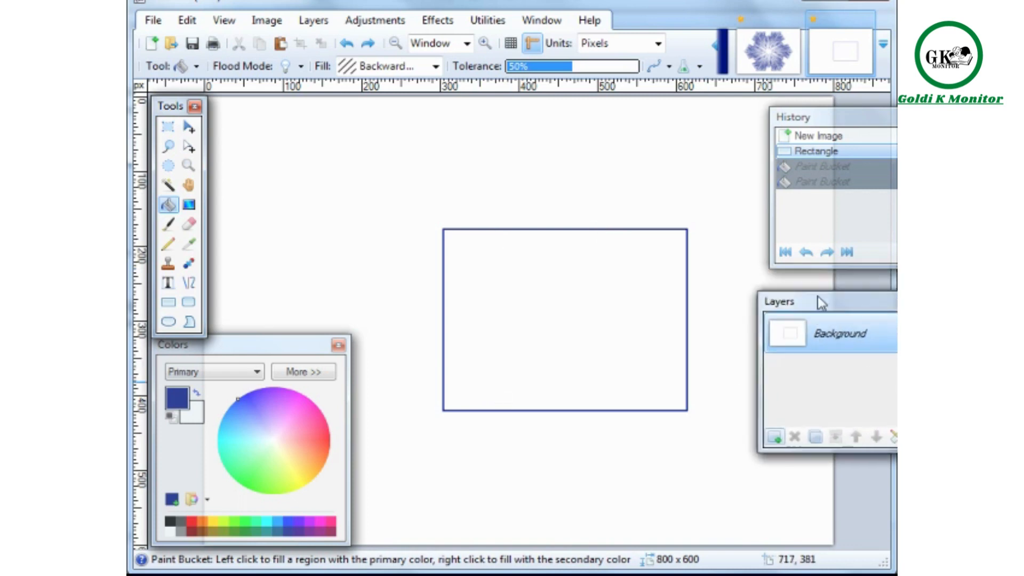
pyautogui.moveTo(821, 134)
pyautogui.mouseDown()
pyautogui.moveTo(817, 153)
pyautogui.moveTo(806, 147)
pyautogui.mouseUp()
pyautogui.moveTo(806, 305); pyautogui.dragTo(800, 305)
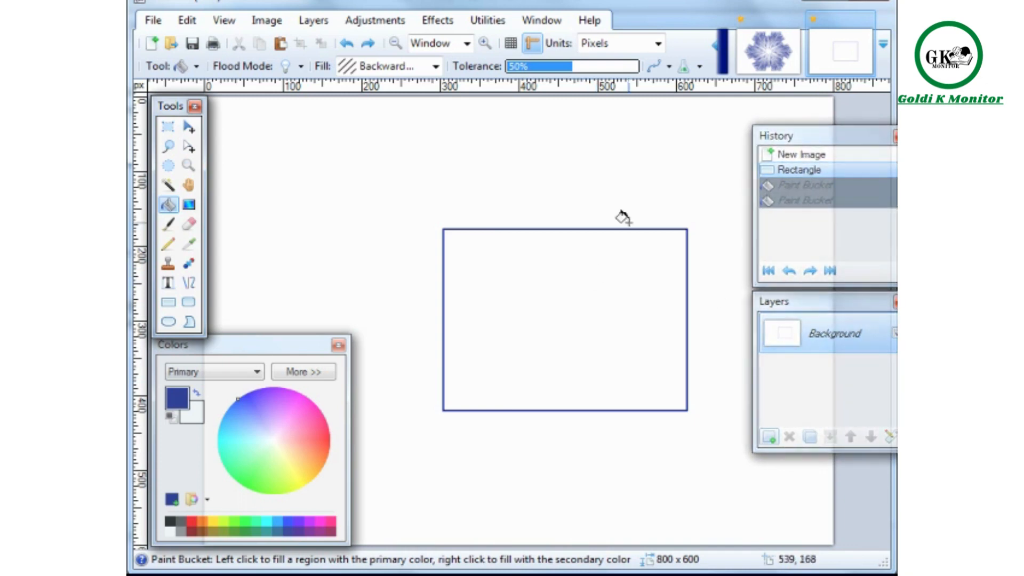
pyautogui.click(629, 254)
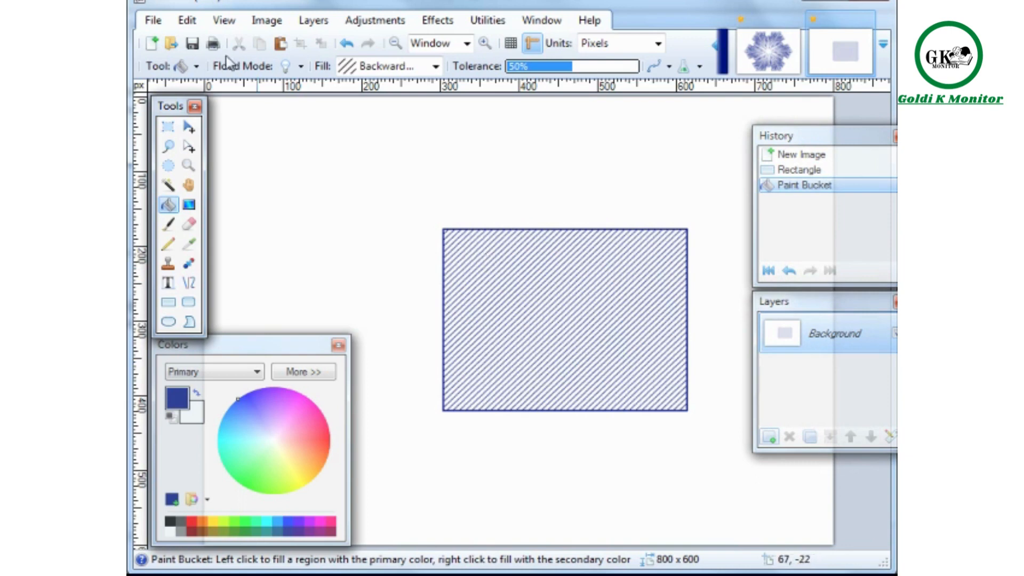
pyautogui.click(187, 20)
pyautogui.click(195, 39)
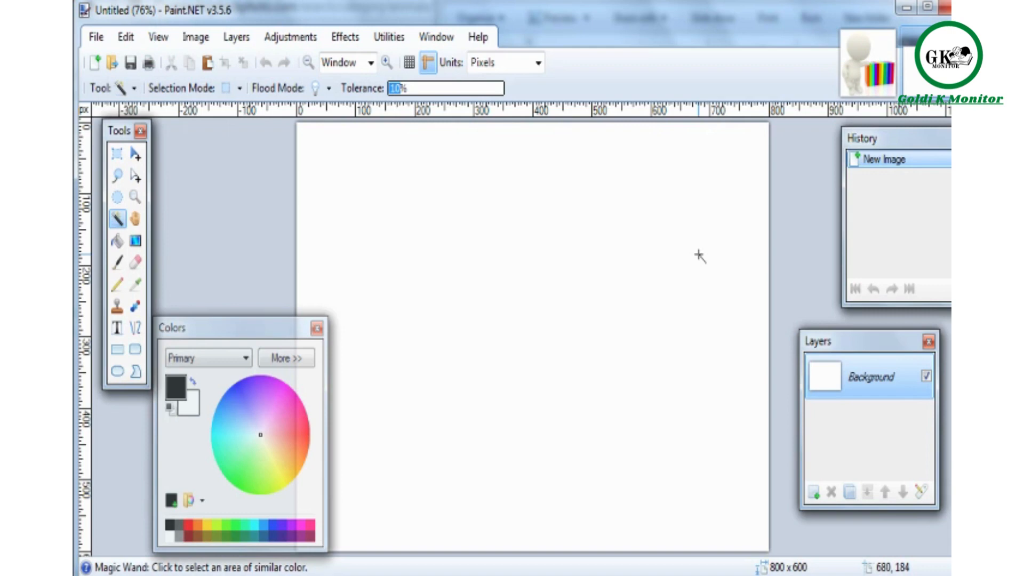
# Switch to the file browser and look through the stock pictures, including the Vectors subfolder.
pyautogui.hotkey('alt', 'Tab')
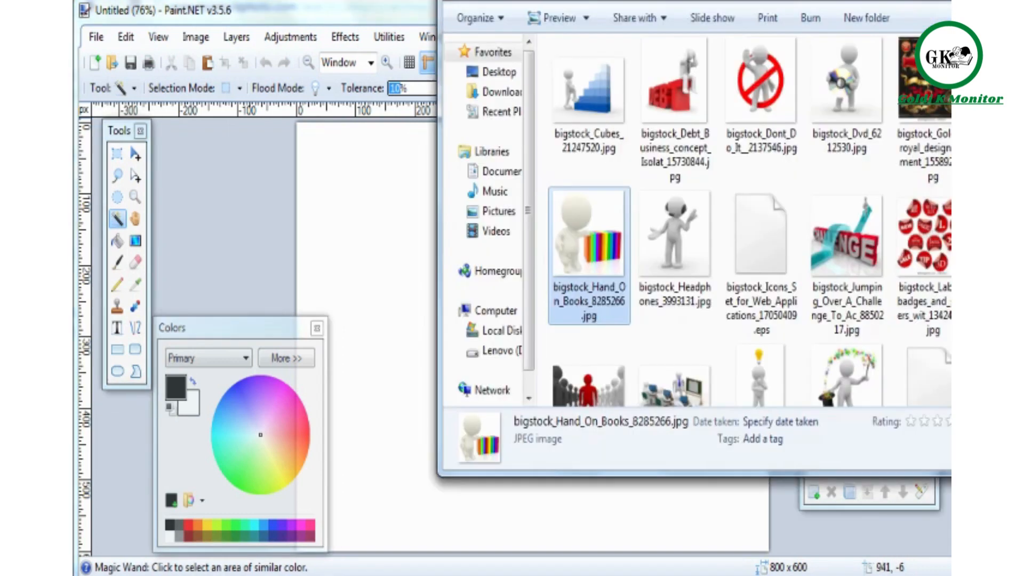
pyautogui.moveTo(958, 0); pyautogui.dragTo(924, 0)
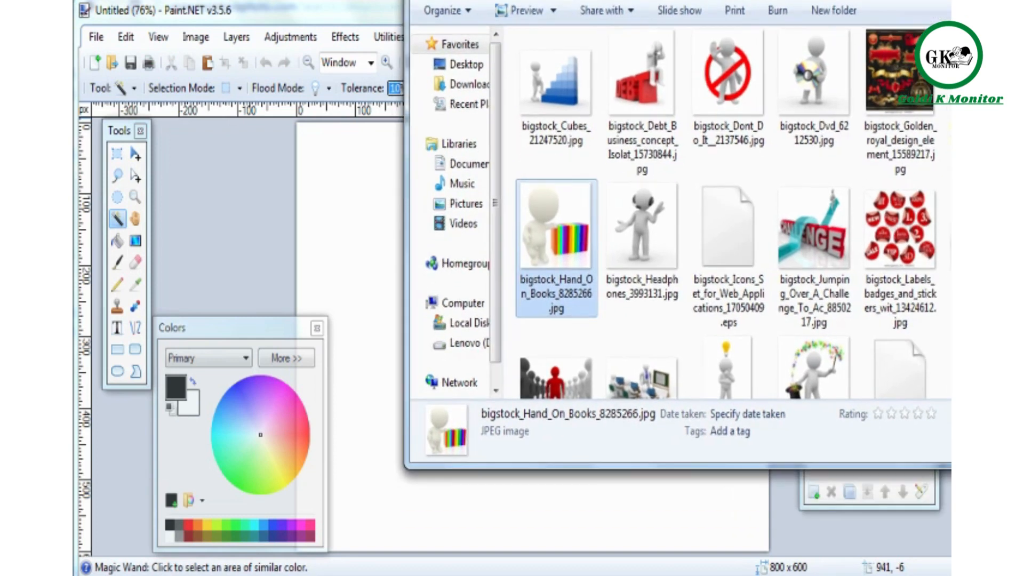
pyautogui.click(744, 244)
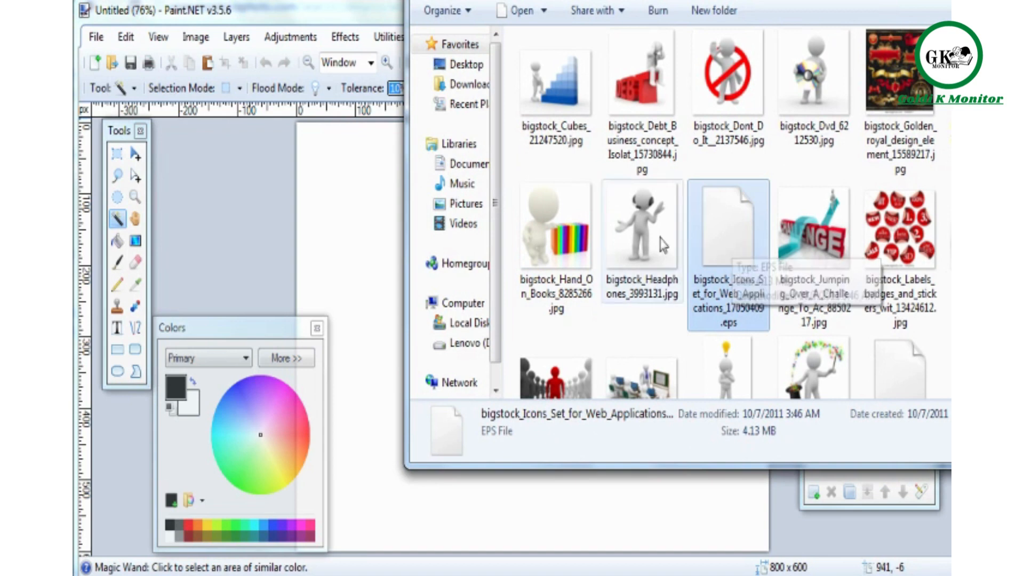
pyautogui.click(596, 242)
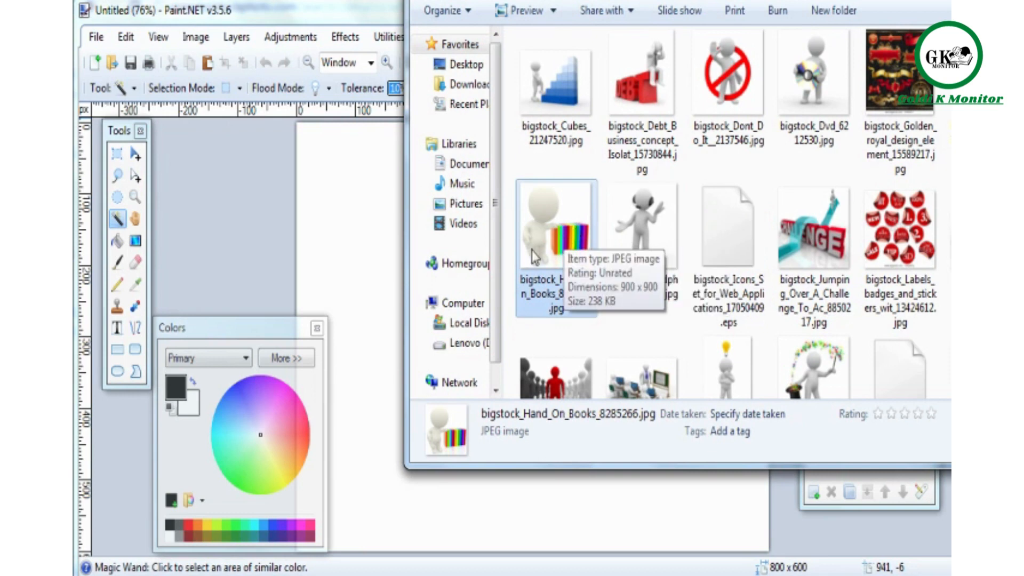
pyautogui.scroll(5, 548, 249)
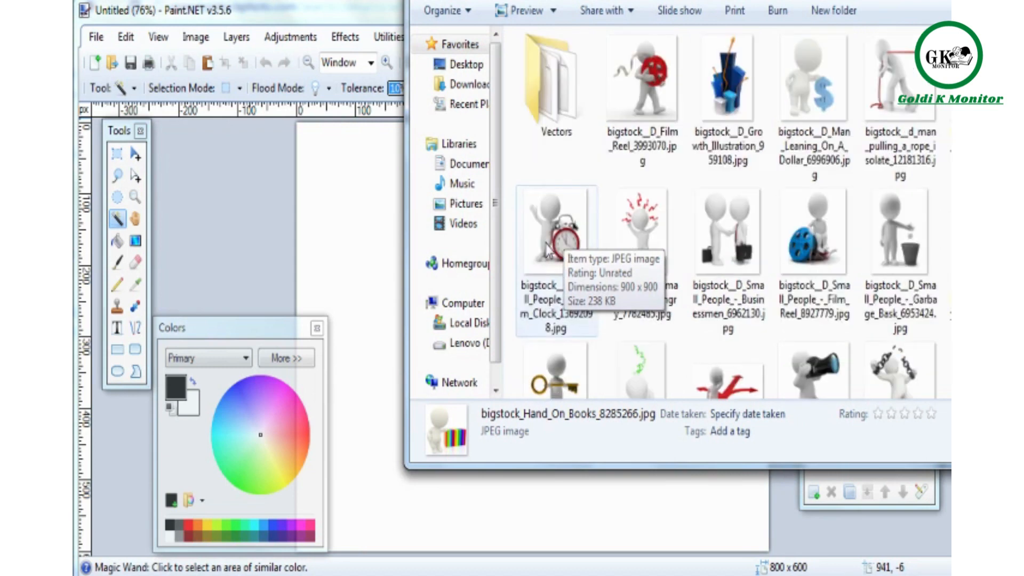
pyautogui.doubleClick(551, 117)
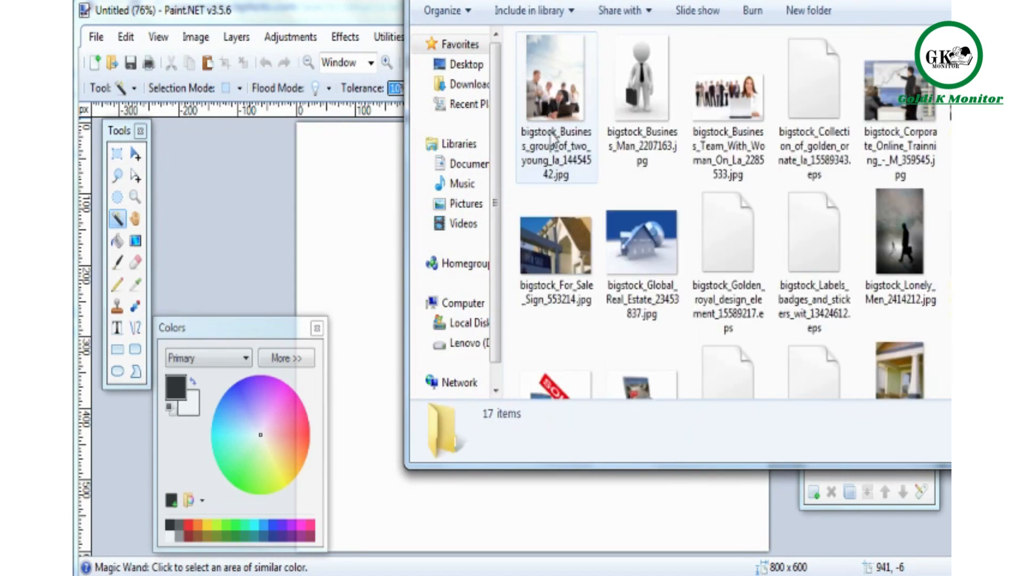
pyautogui.click(555, 140)
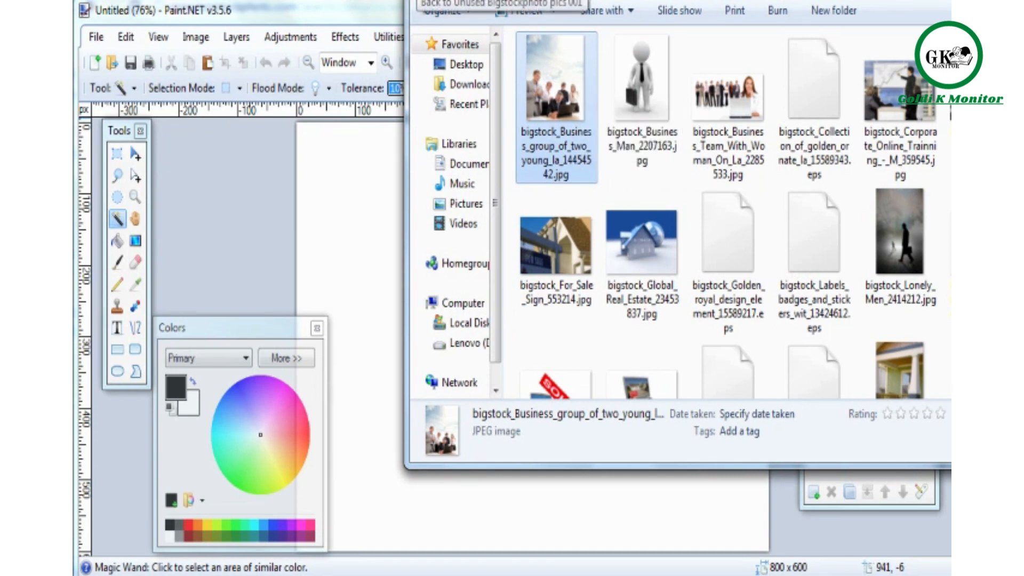
pyautogui.click(421, 1)
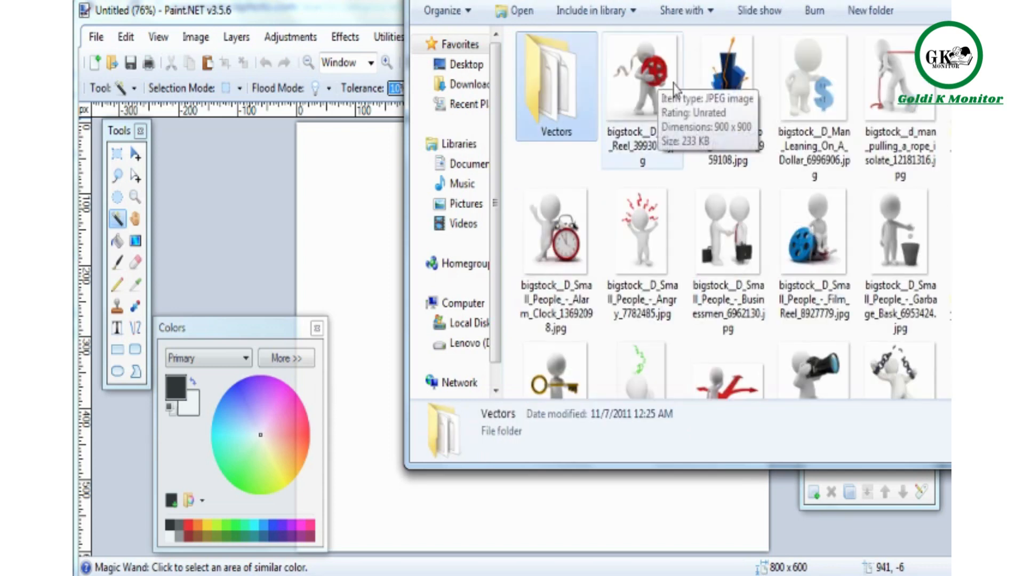
# Open bigstock_Hand_On_Books_8285266.jpg from the picture folder as a separate image in Paint.NET.
pyautogui.moveTo(818, 110)
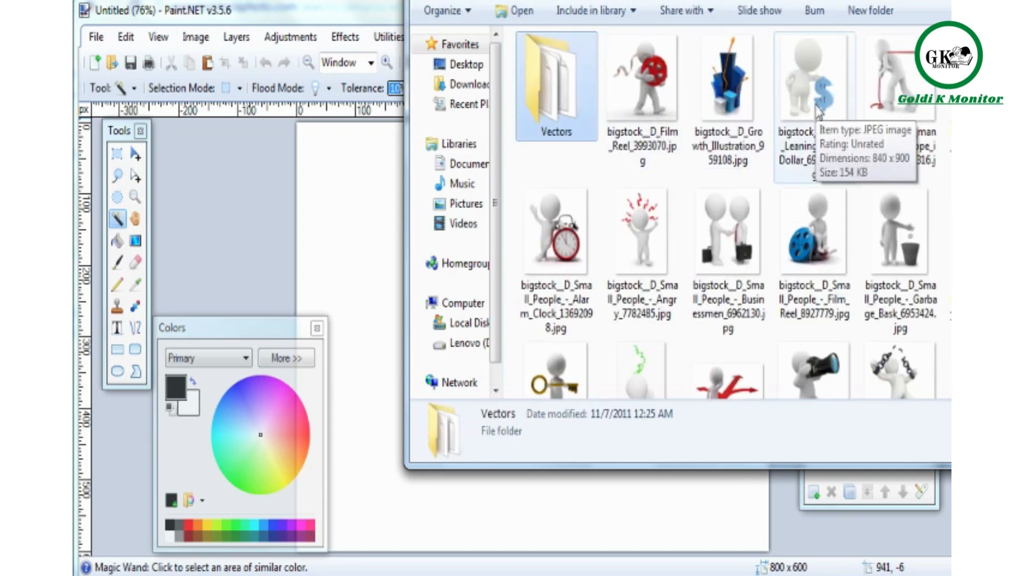
pyautogui.scroll(-2, 747, 160)
pyautogui.scroll(-5, 669, 189)
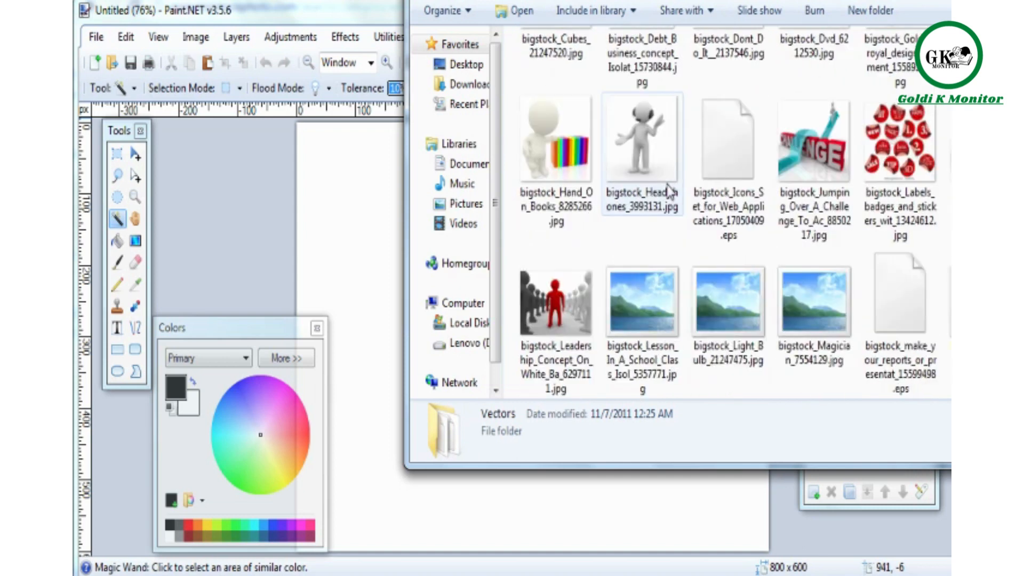
pyautogui.click(577, 181)
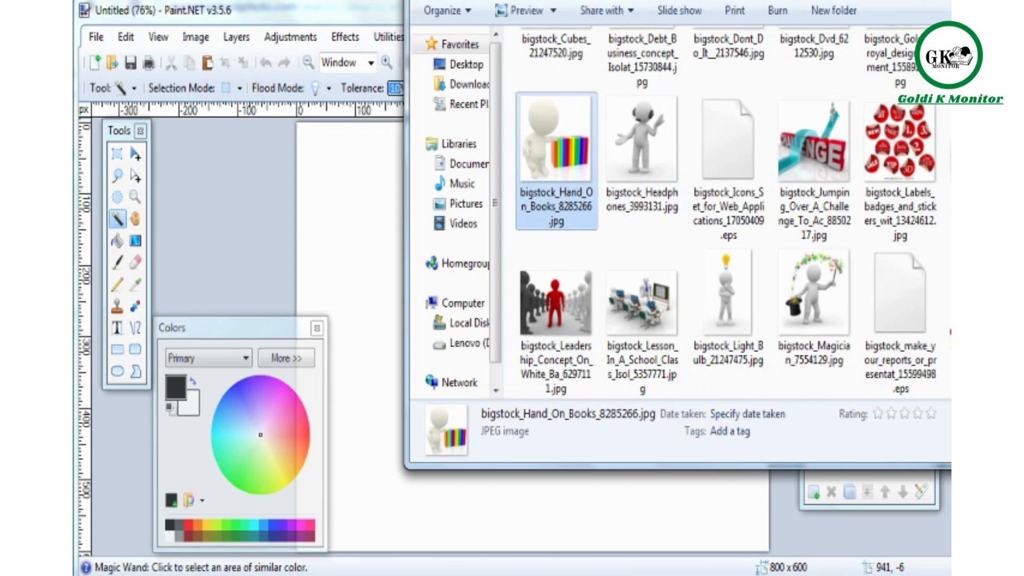
pyautogui.moveTo(596, 2); pyautogui.dragTo(669, 1)
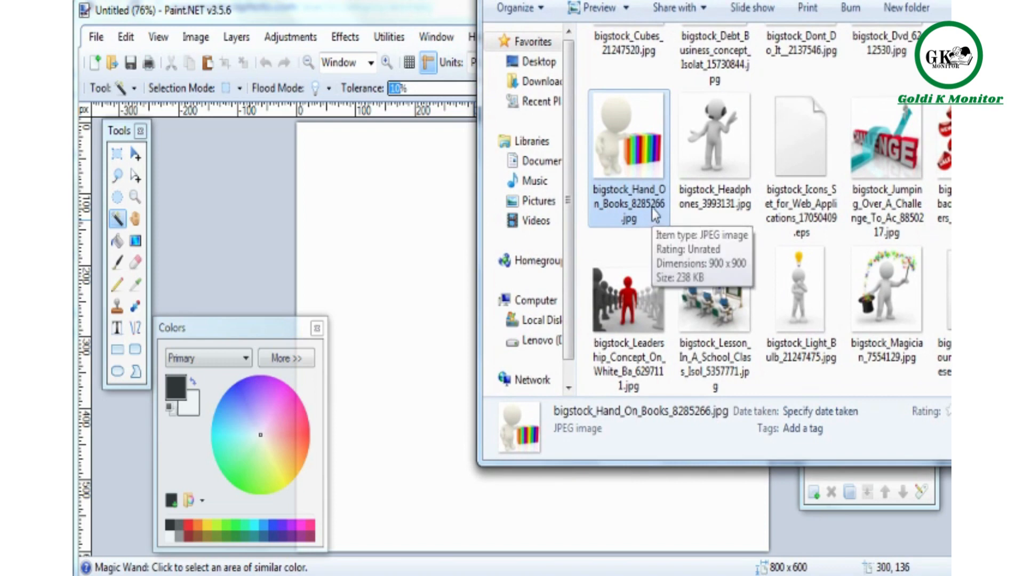
pyautogui.moveTo(651, 207)
pyautogui.mouseDown()
pyautogui.moveTo(314, 273)
pyautogui.moveTo(273, 267)
pyautogui.mouseUp()
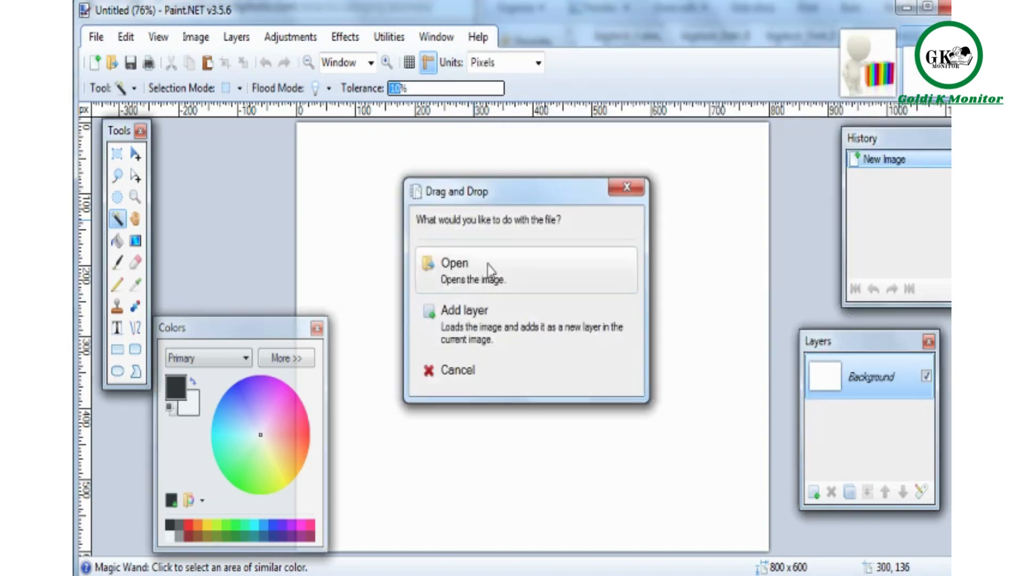
pyautogui.click(490, 269)
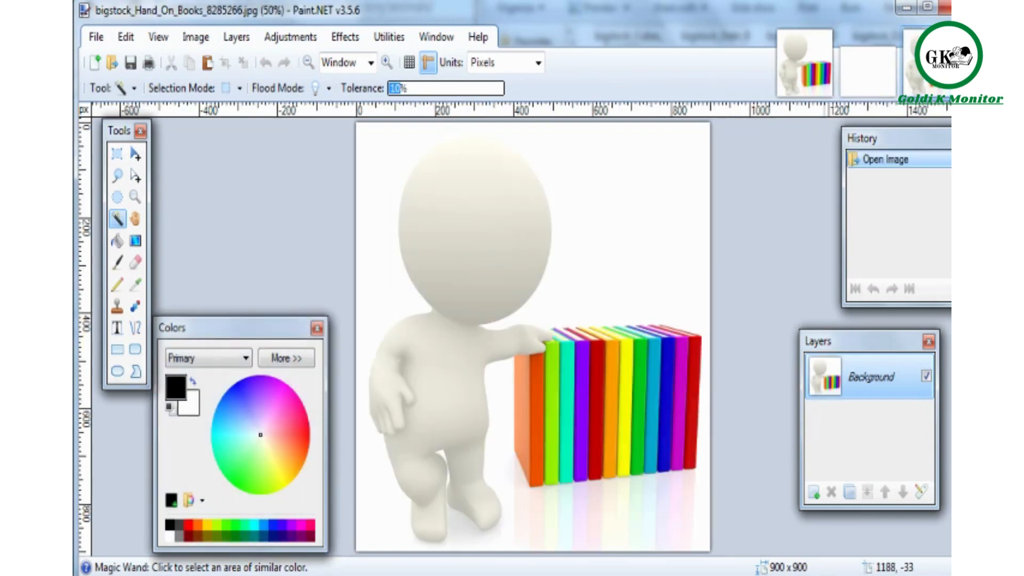
# Close the newly opened copy of the hand-on-books picture and the blank Untitled image.
pyautogui.hotkey('ctrl', 'w')
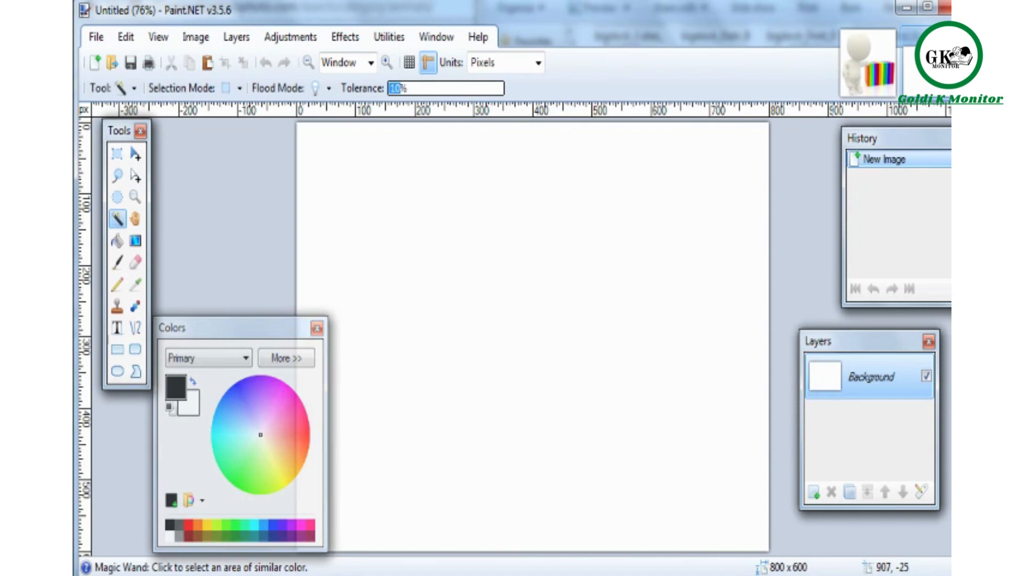
pyautogui.hotkey('ctrl', 'w')
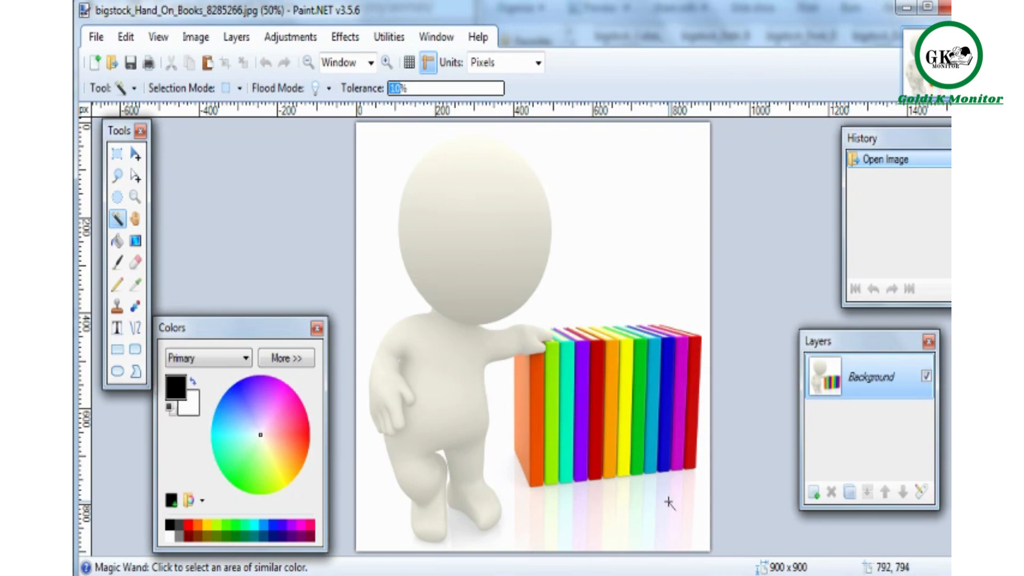
# Set the Magic Wand tolerance to 95% and make a selection from the white background above the books.
pyautogui.click(117, 154)
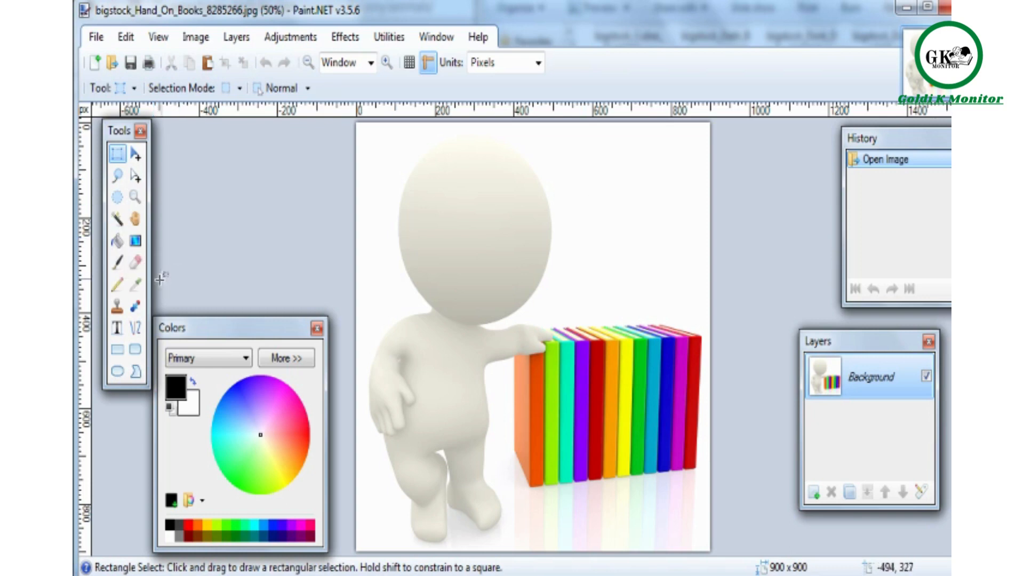
pyautogui.click(118, 225)
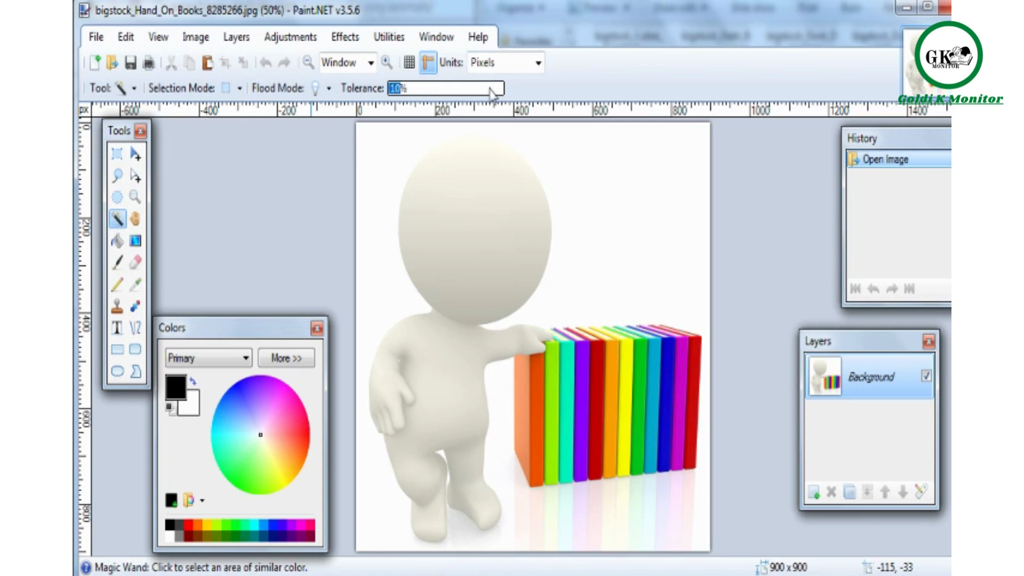
pyautogui.click(490, 89)
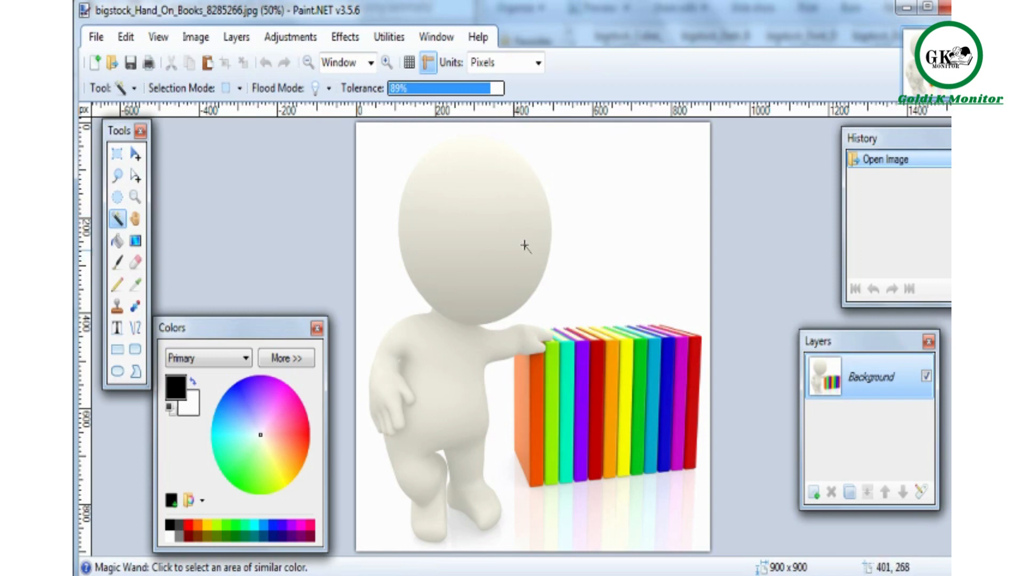
pyautogui.click(499, 89)
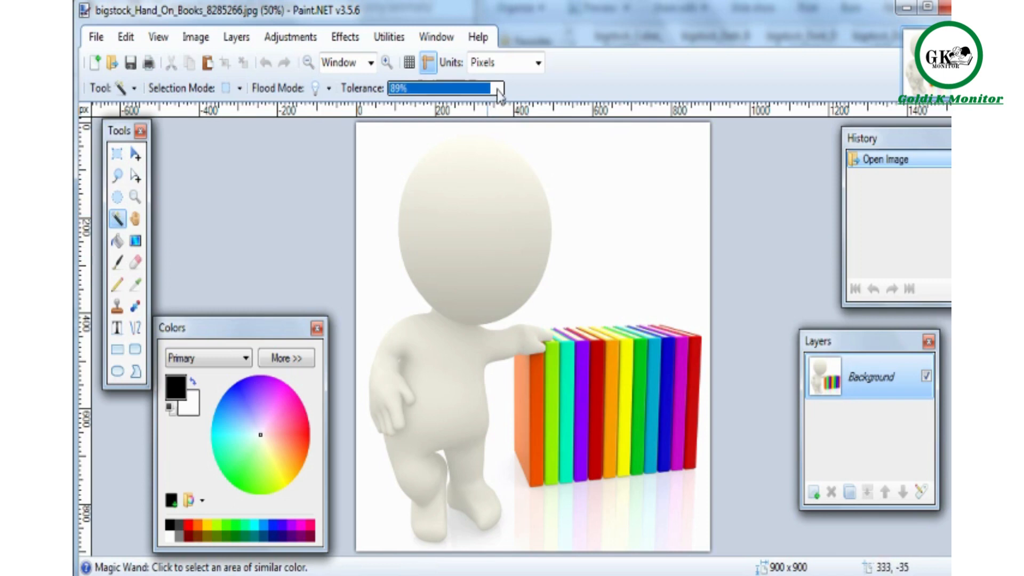
pyautogui.click(602, 248)
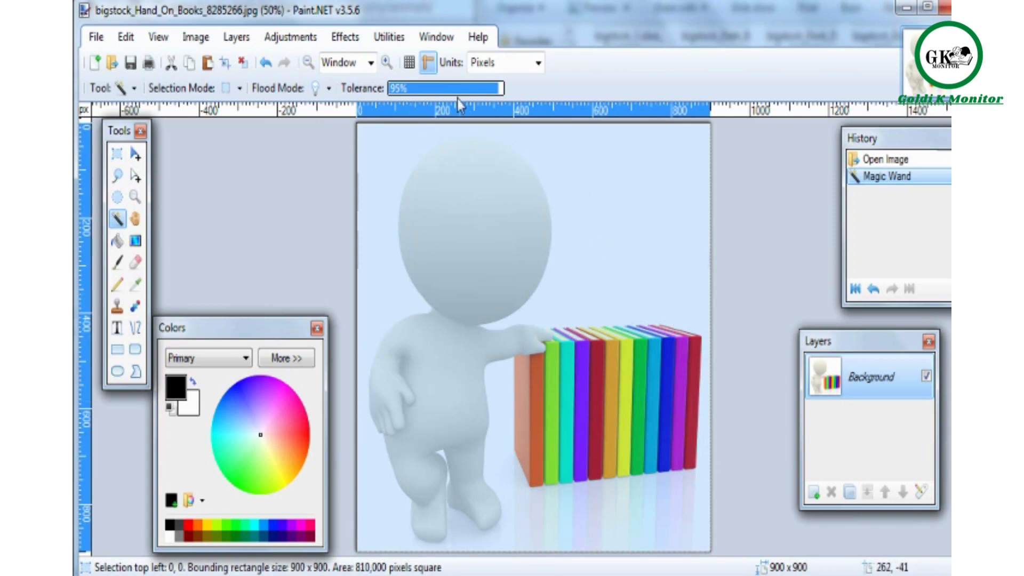
# Try Magic Wand selections of the white background above the books at tolerances of 13% and 18%.
pyautogui.click(441, 89)
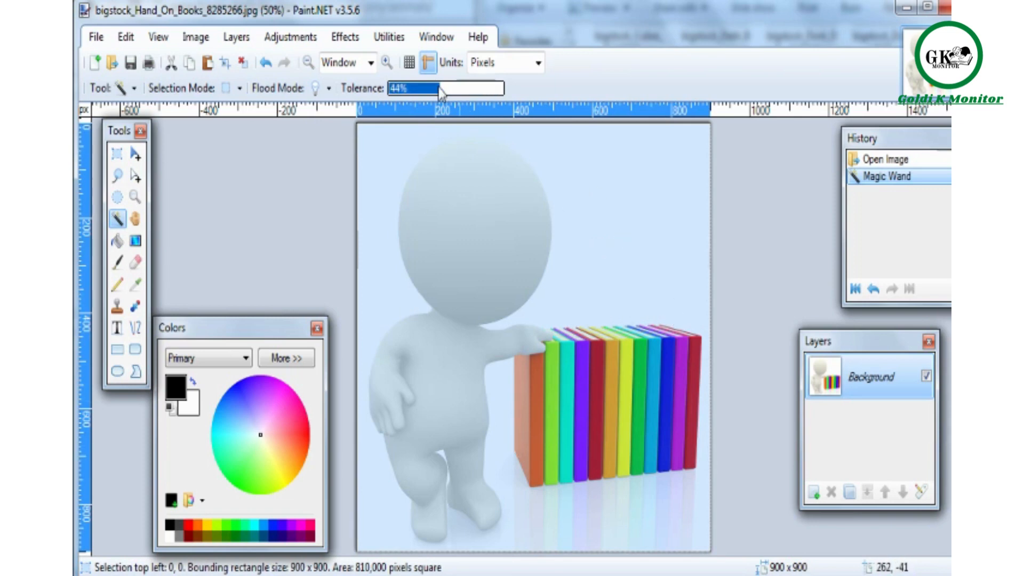
pyautogui.click(397, 90)
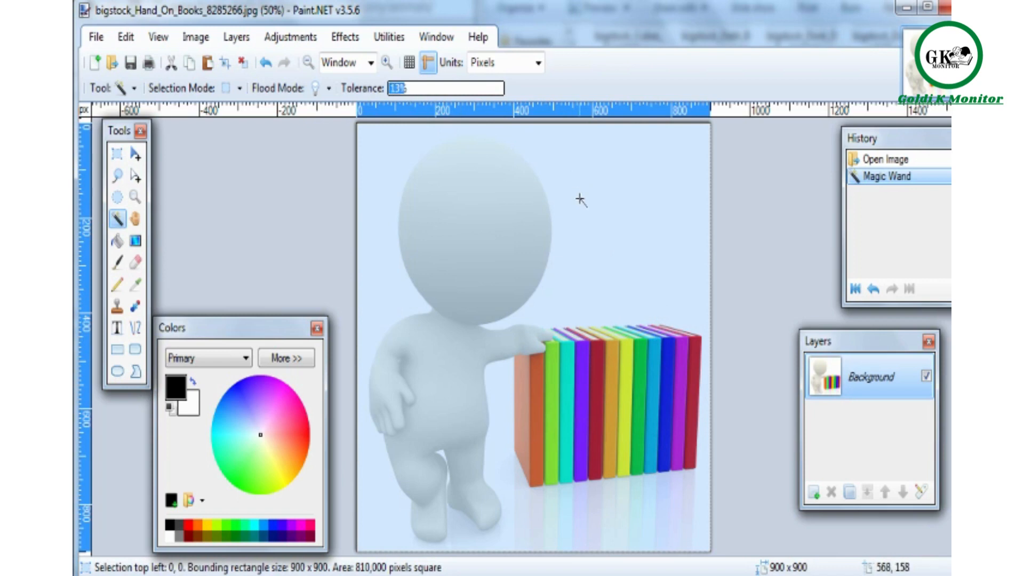
pyautogui.click(604, 217)
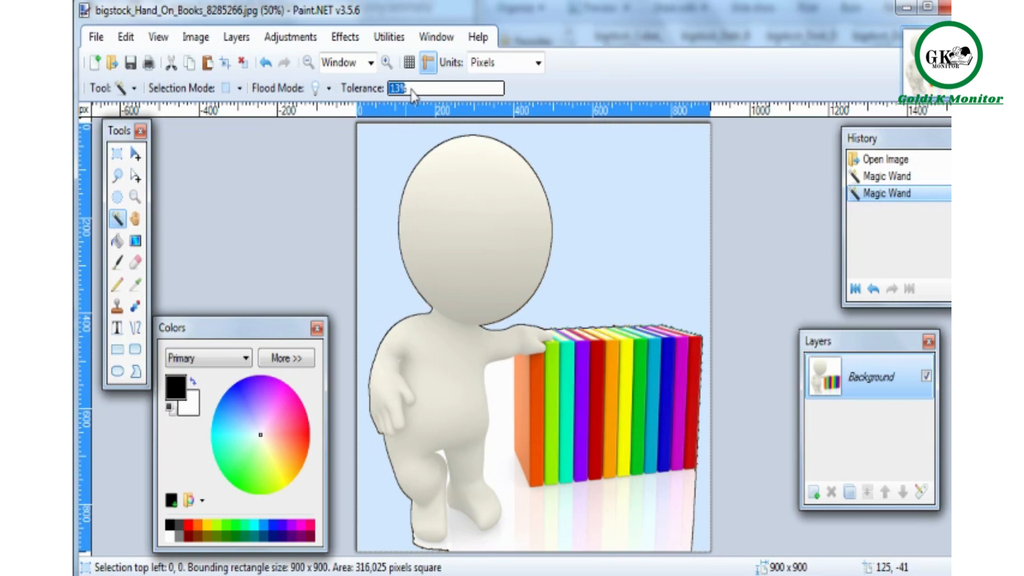
pyautogui.click(592, 216)
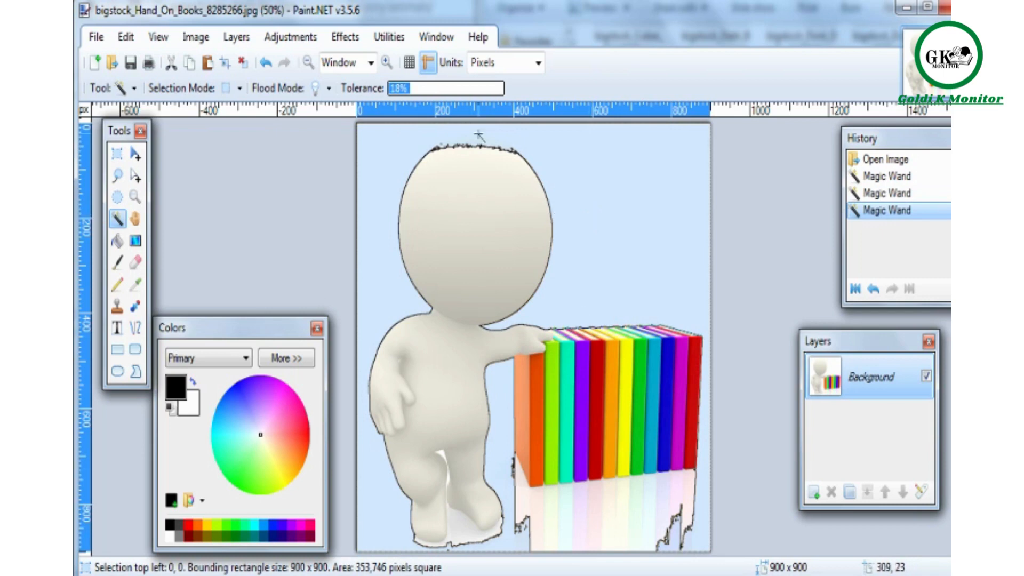
# Set the Magic Wand tolerance to 13%, select the white background around the figure and books, and erase it.
pyautogui.click(404, 92)
pyautogui.click(574, 186)
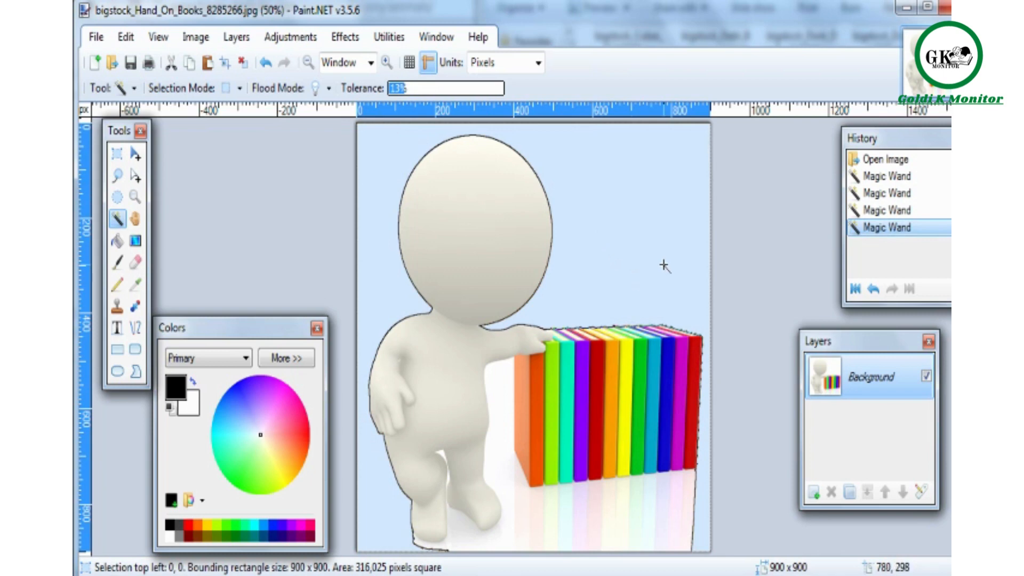
pyautogui.press('Delete')
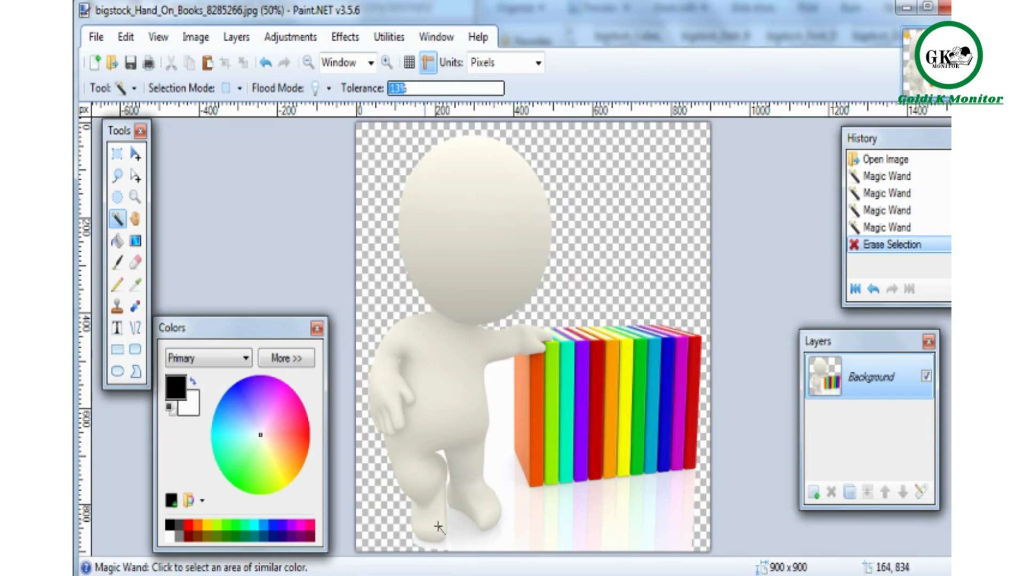
# Select the enclosed white area between the figure and the orange book with the Magic Wand and erase it.
pyautogui.click(504, 382)
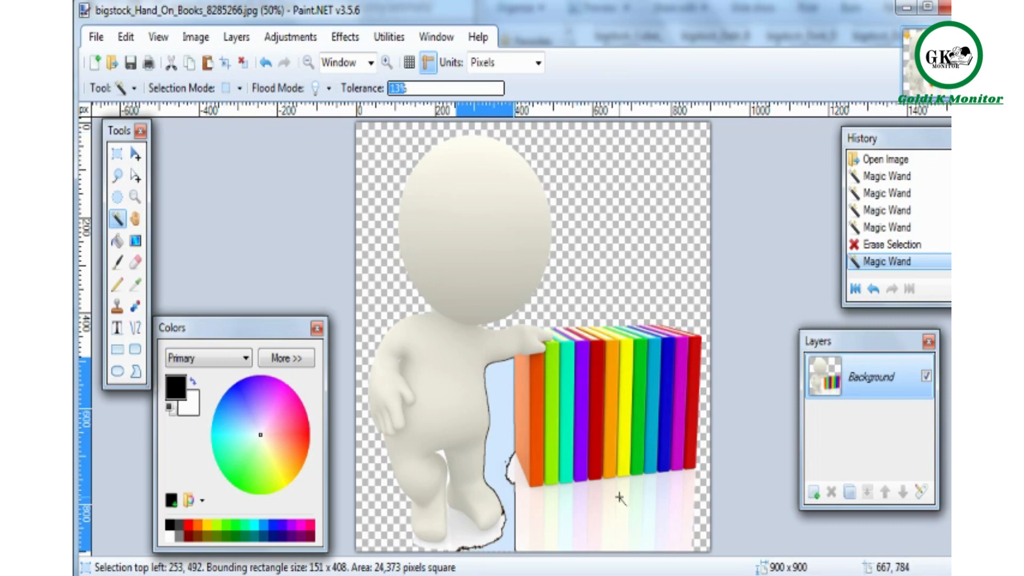
pyautogui.click(558, 514)
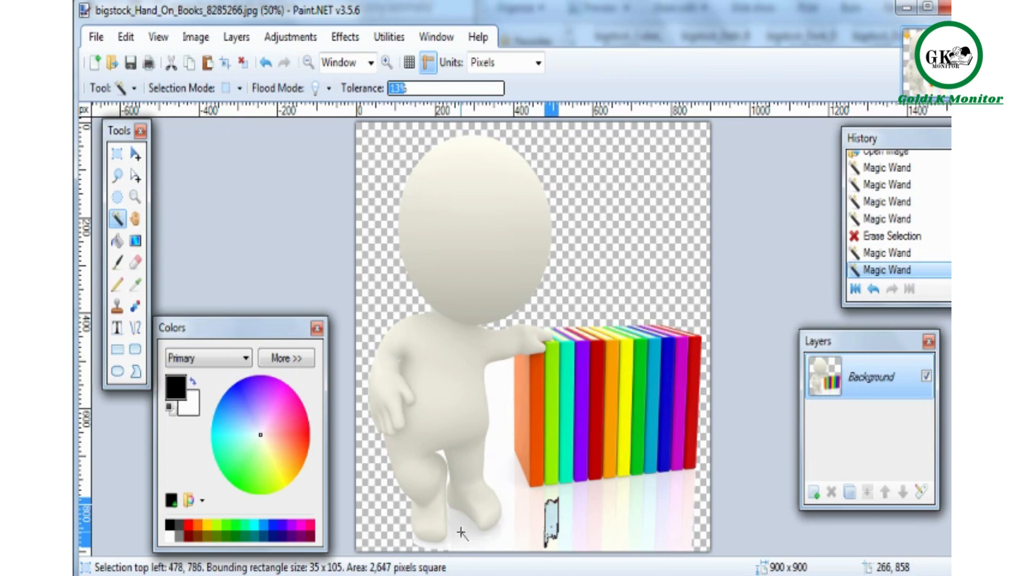
pyautogui.click(497, 460)
pyautogui.press('Delete')
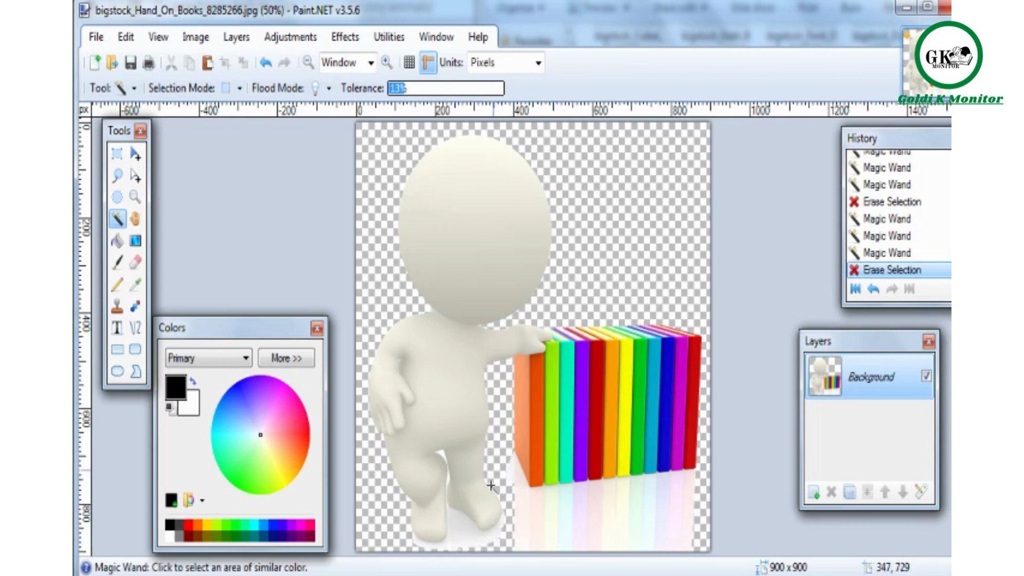
# Select the grey shadow patches beside and beneath the figure's foot nearest the books and erase them one after another.
pyautogui.click(461, 533)
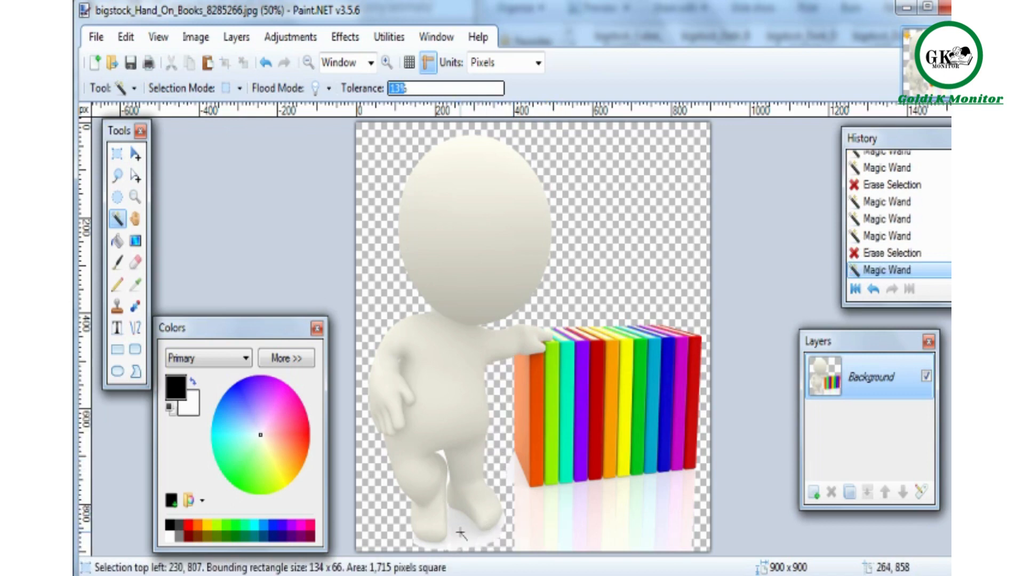
pyautogui.click(464, 519)
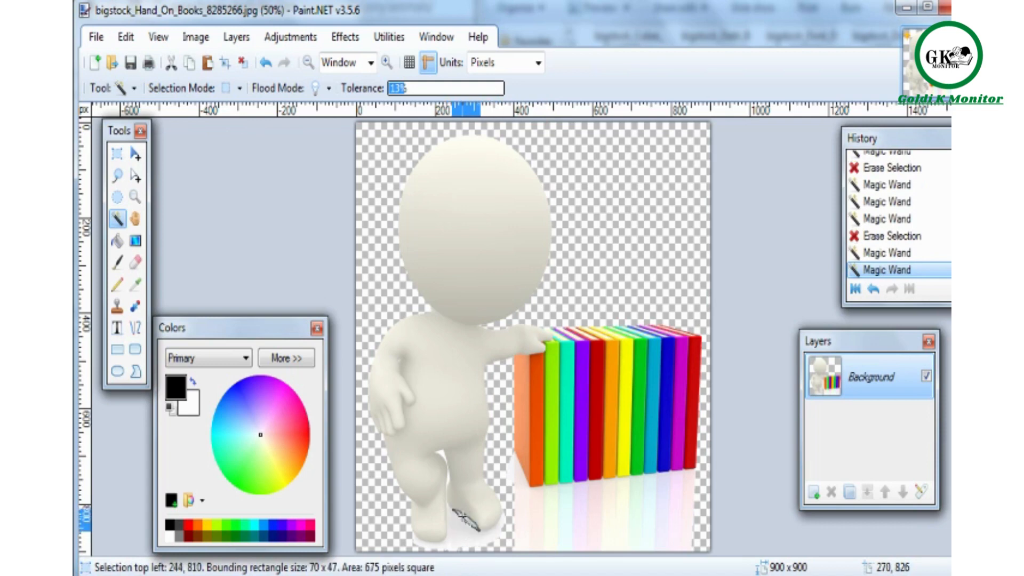
pyautogui.press('Delete')
pyautogui.click(462, 524)
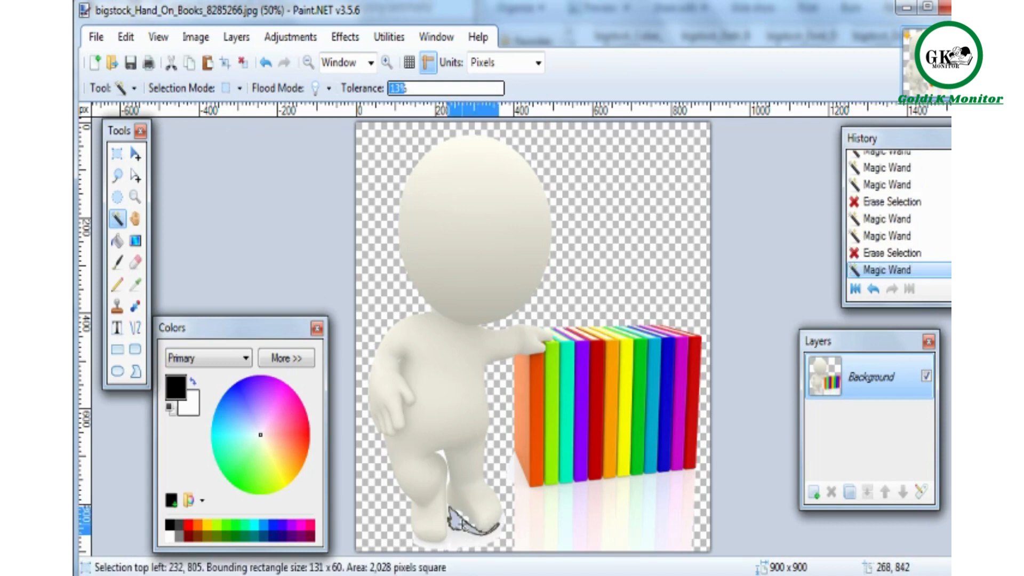
pyautogui.press('Delete')
pyautogui.click(463, 536)
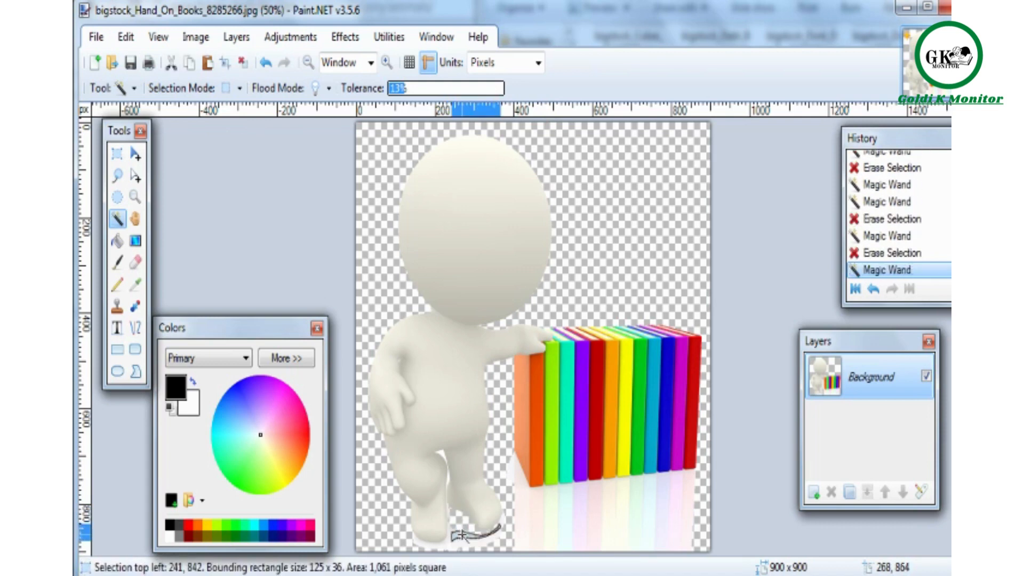
pyautogui.press('Delete')
pyautogui.click(470, 543)
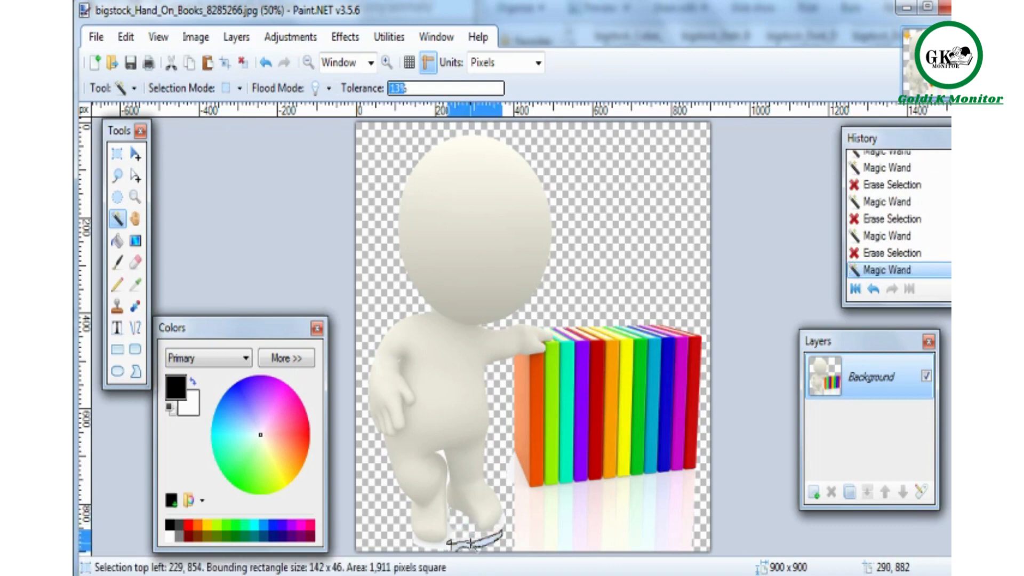
pyautogui.press('Delete')
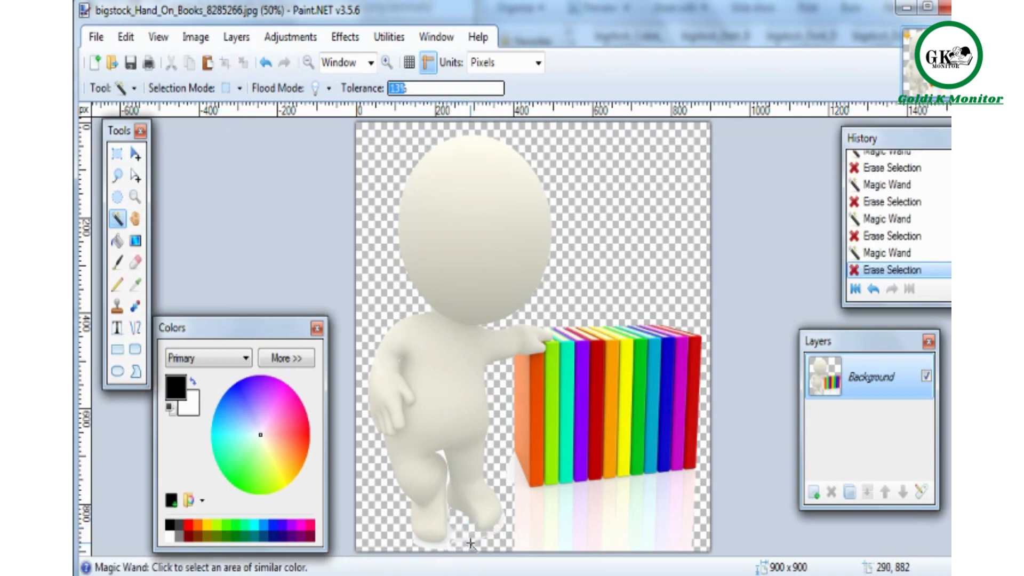
# Clear the leftover shadow fringes around both feet of the figure and a stray spot on its arm.
pyautogui.click(498, 525)
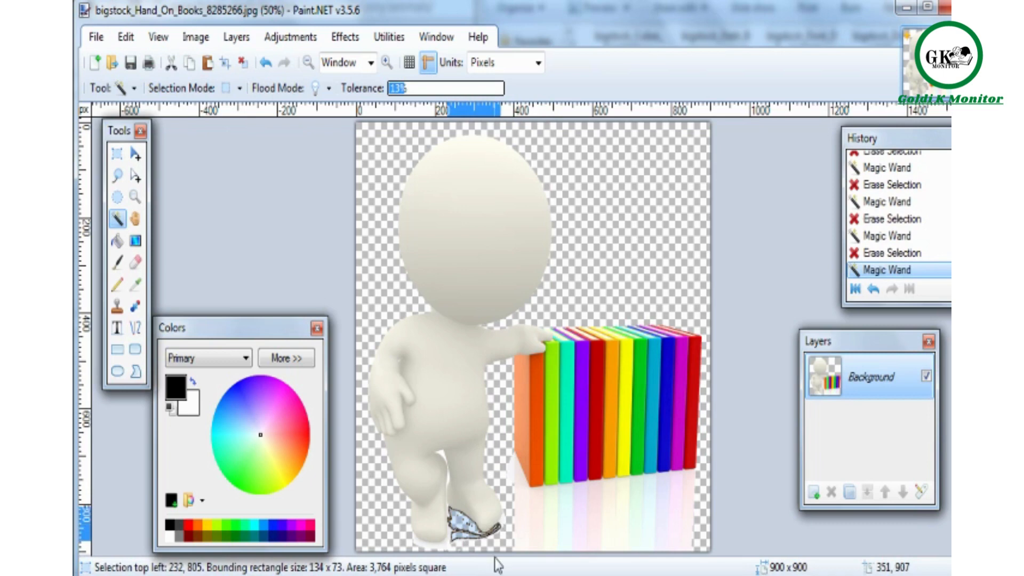
pyautogui.press('Delete')
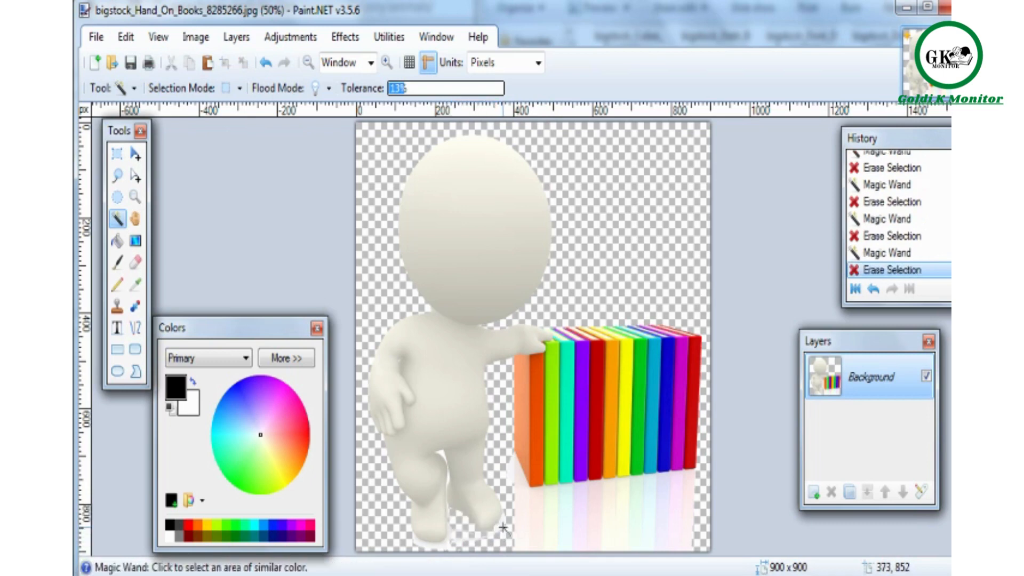
pyautogui.click(505, 525)
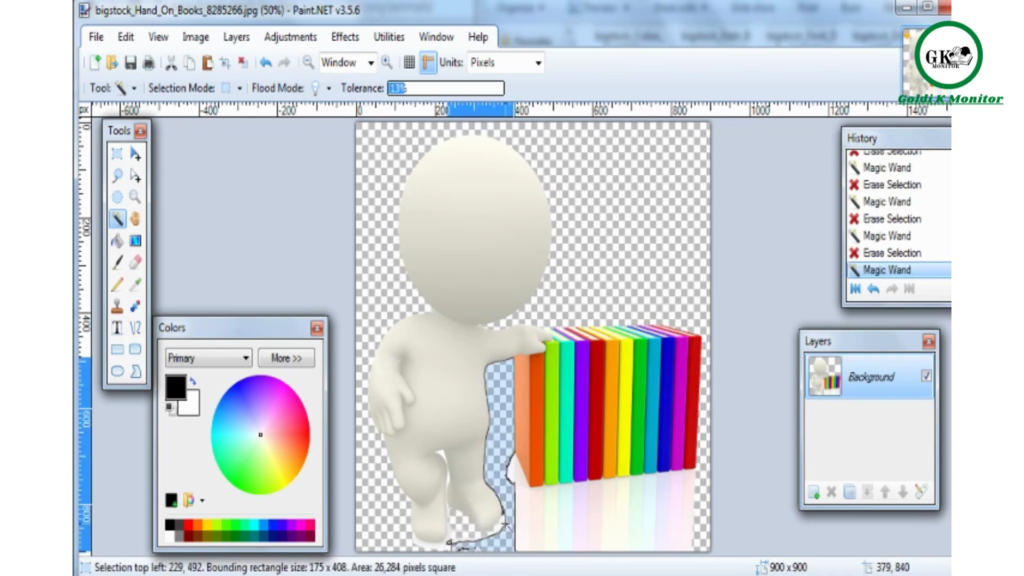
pyautogui.press('Delete')
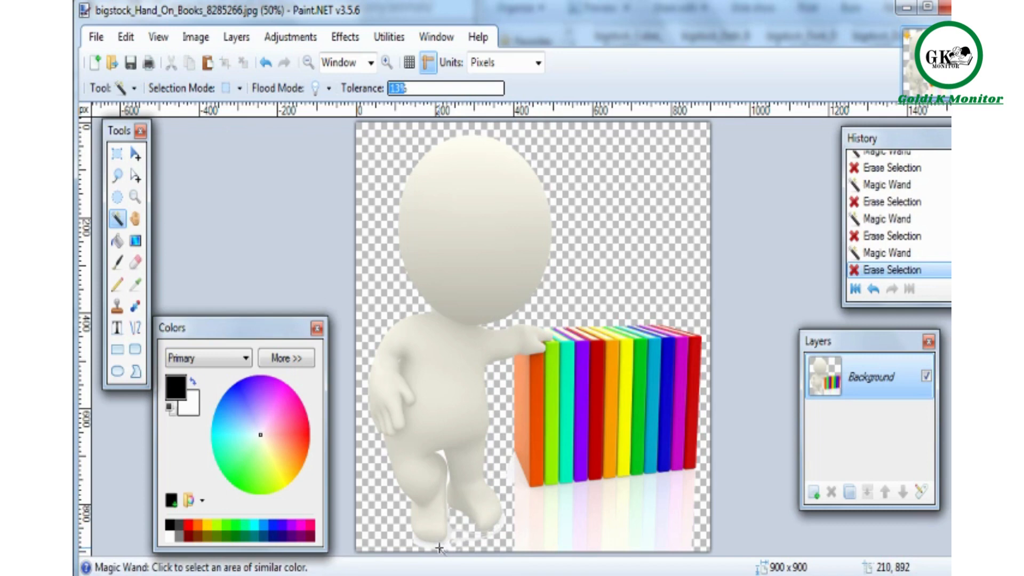
pyautogui.click(439, 544)
pyautogui.press('Delete')
pyautogui.click(400, 361)
pyautogui.press('Delete')
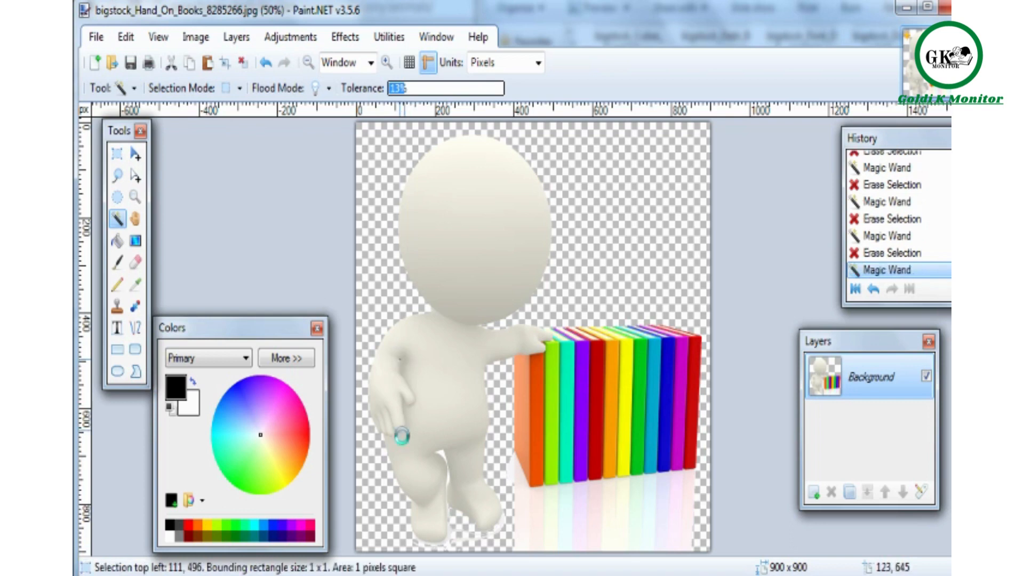
# Erase the white remnant at the orange book's lower corner and the pale reflection beneath that book.
pyautogui.click(519, 479)
pyautogui.press('Delete')
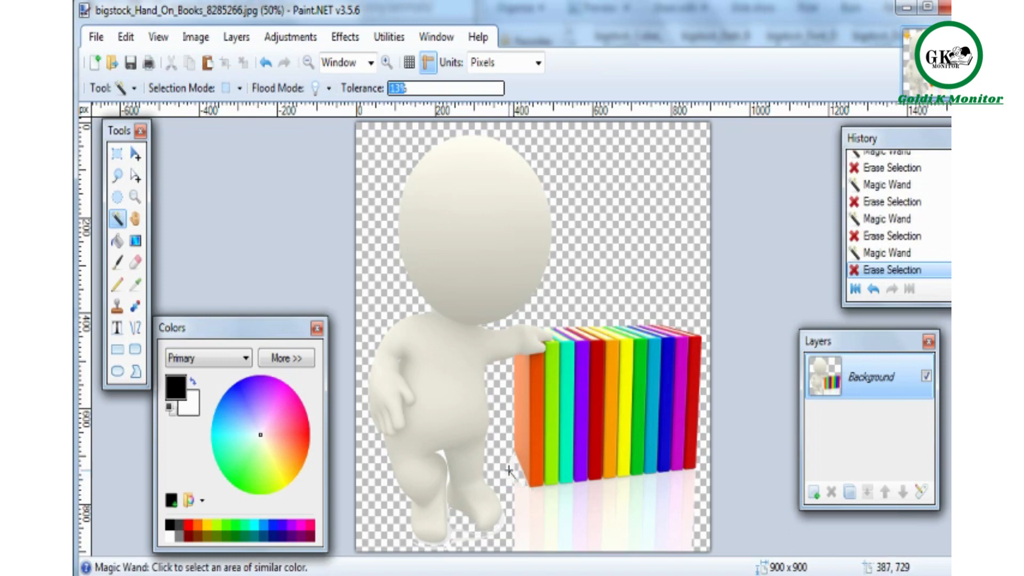
pyautogui.click(510, 470)
pyautogui.press('Delete')
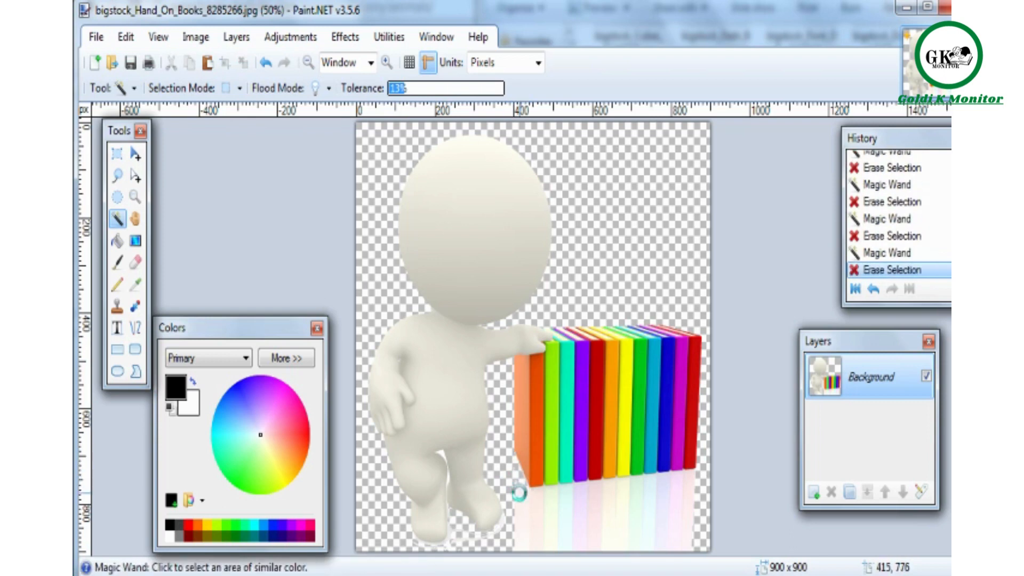
pyautogui.click(519, 492)
pyautogui.press('Delete')
pyautogui.click(533, 503)
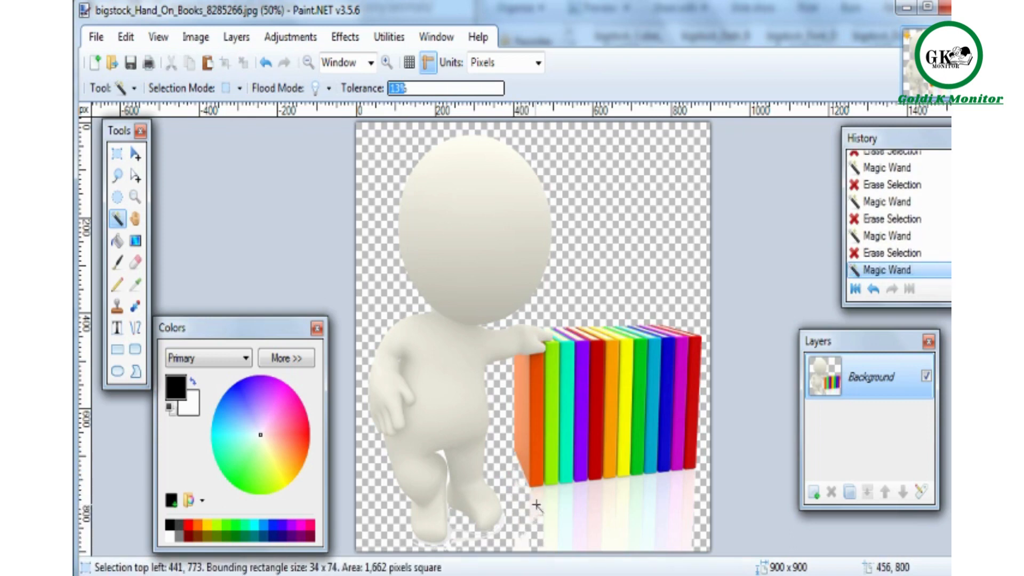
pyautogui.press('Delete')
pyautogui.click(522, 540)
pyautogui.press('Delete')
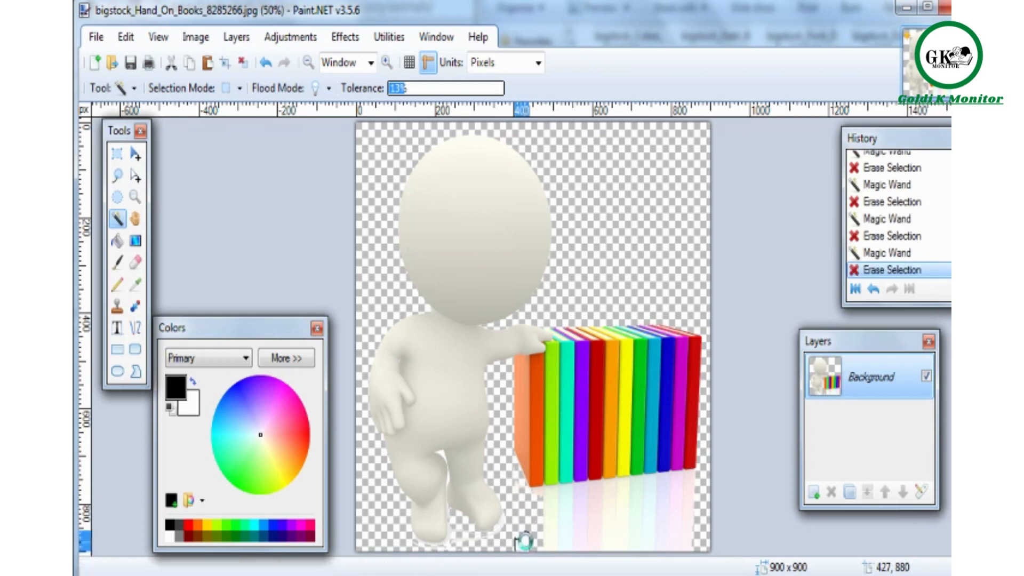
# Raise the Magic Wand tolerance to 21% and erase the reflections beneath the light green and cyan books.
pyautogui.click(551, 517)
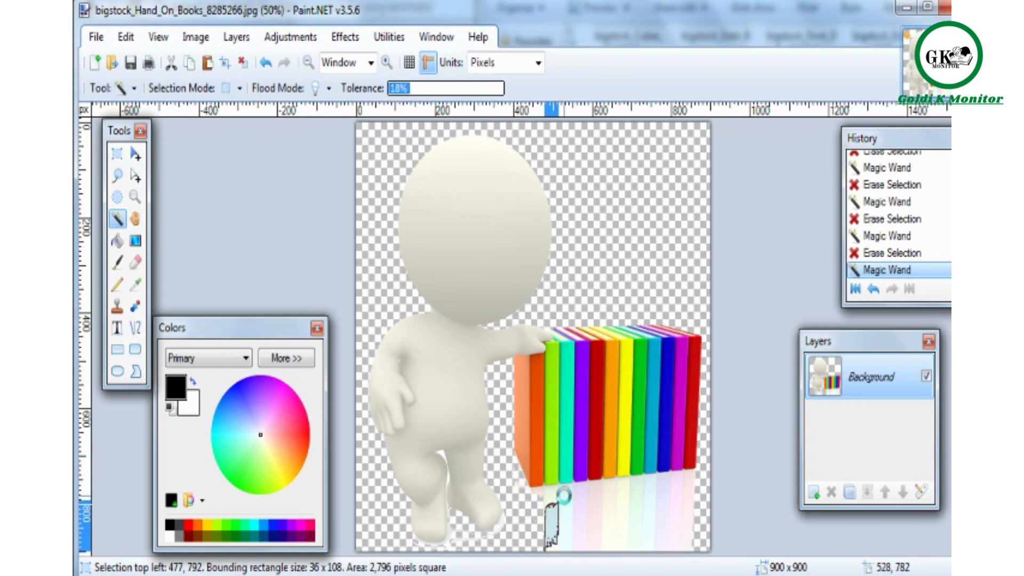
pyautogui.click(565, 496)
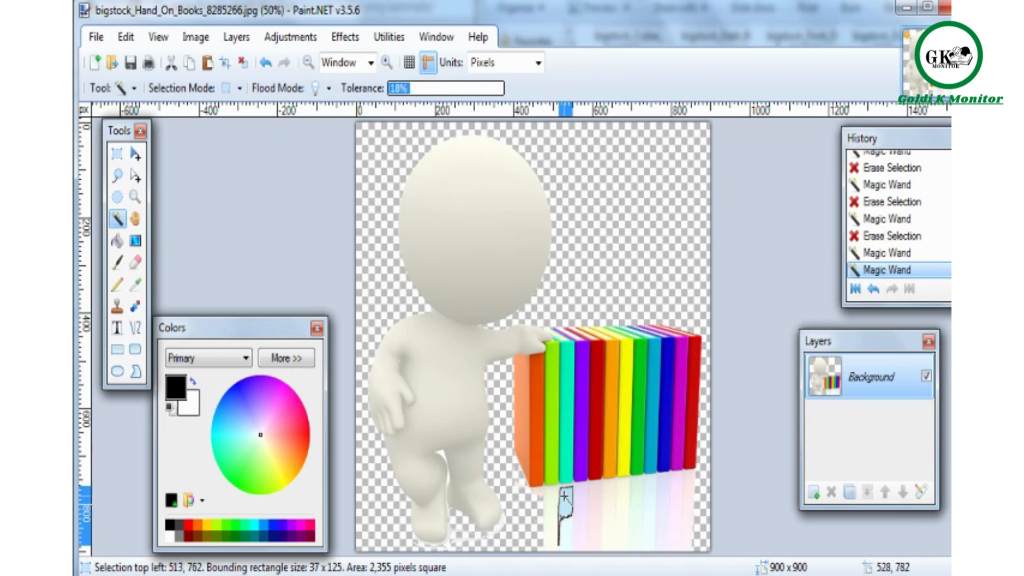
pyautogui.click(412, 88)
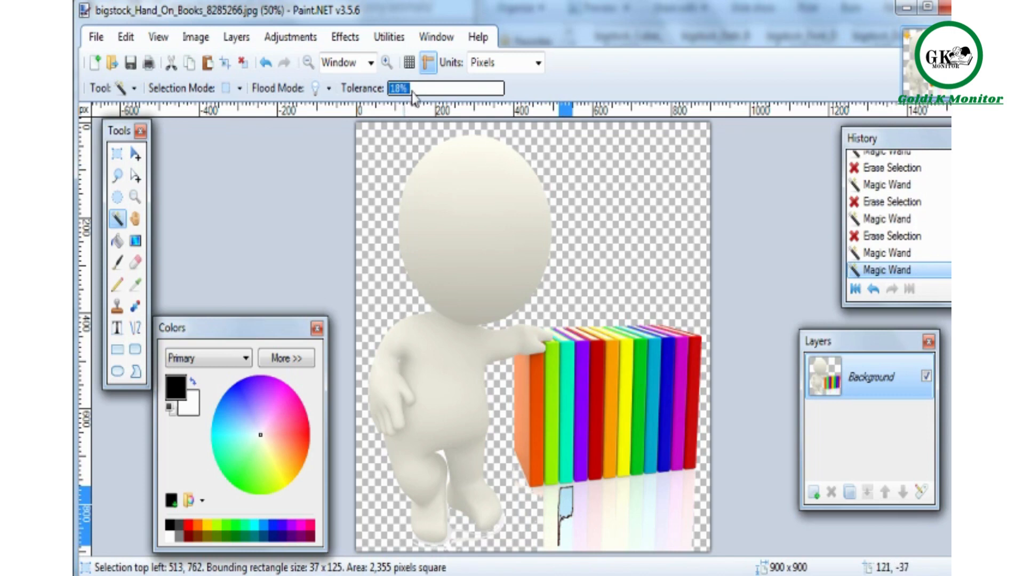
pyautogui.click(569, 533)
pyautogui.press('Delete')
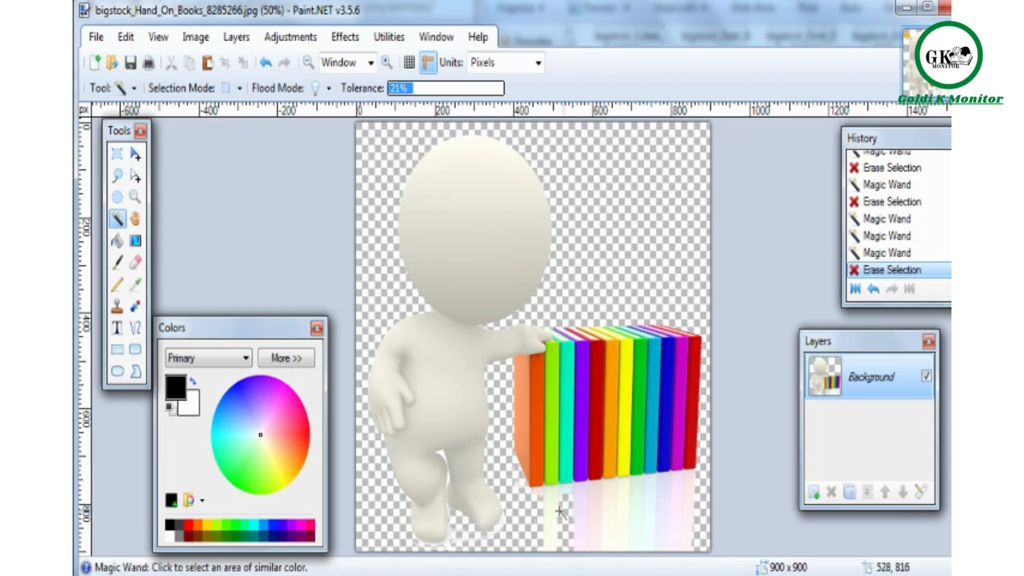
pyautogui.click(548, 510)
pyautogui.press('Delete')
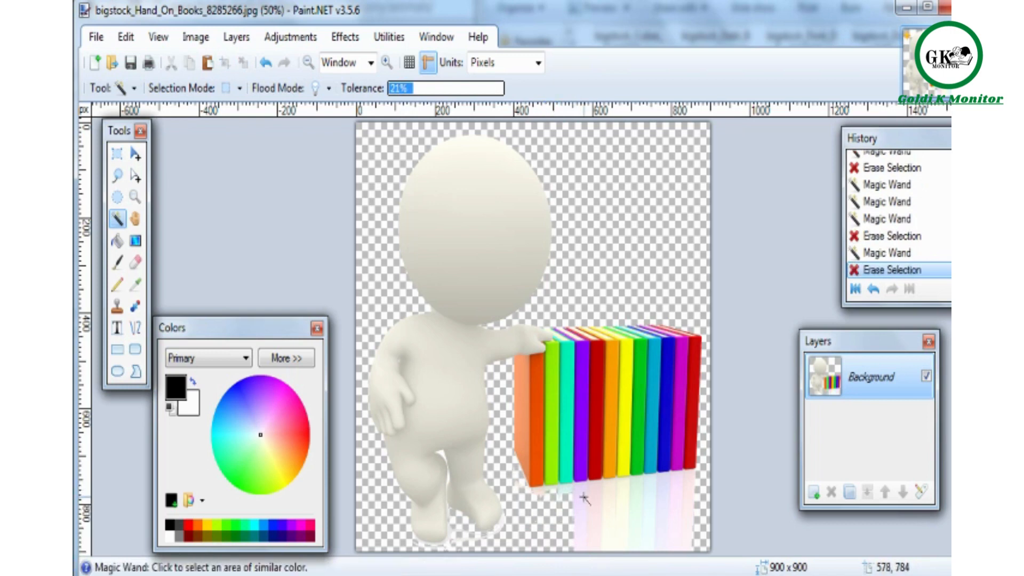
# Erase the reflections beneath the middle books, from the purple one to the blue ones, using Magic Wand selections.
pyautogui.click(587, 501)
pyautogui.press('Delete')
pyautogui.click(594, 503)
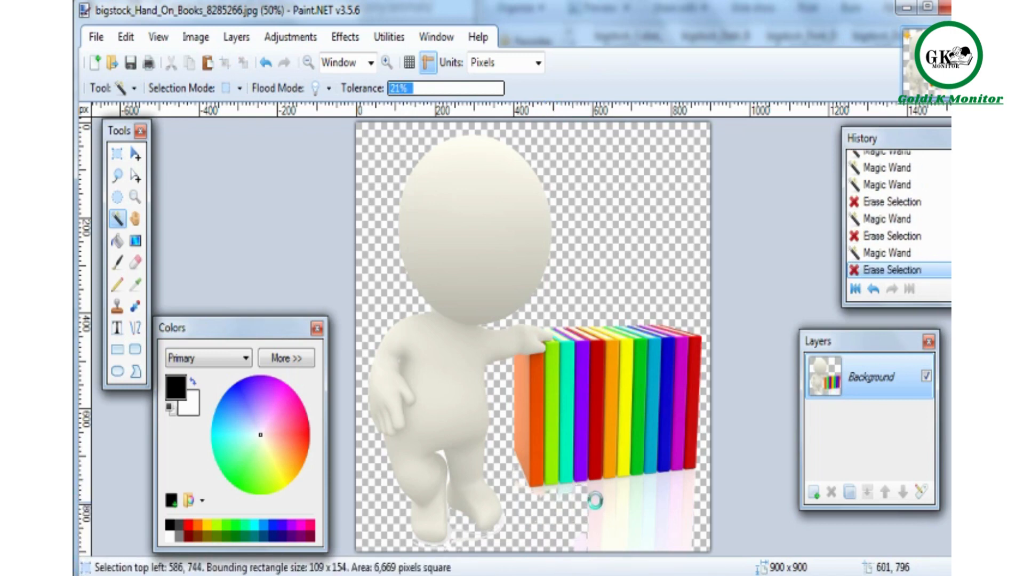
pyautogui.press('Delete')
pyautogui.click(631, 497)
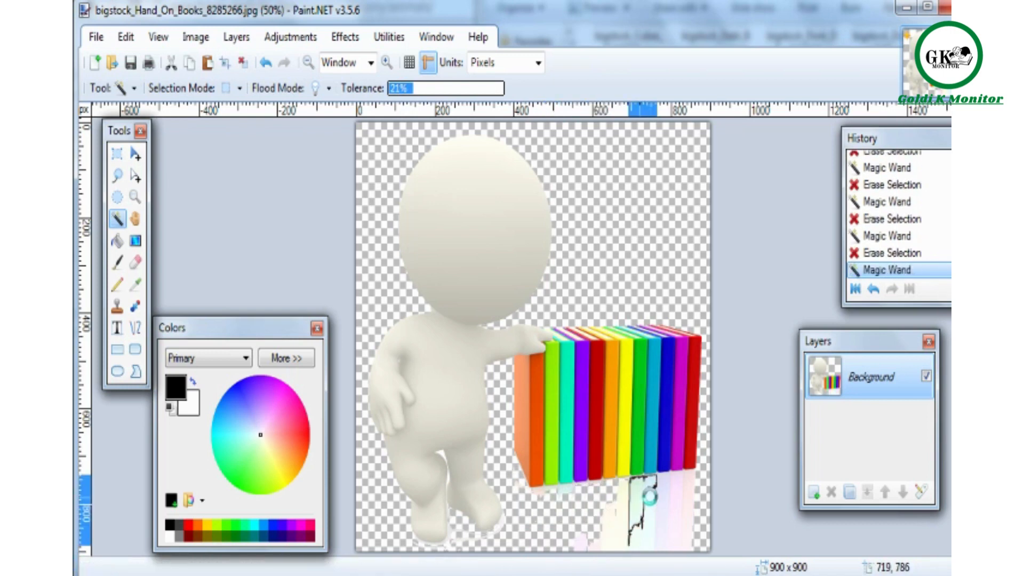
pyautogui.press('Delete')
pyautogui.click(661, 489)
pyautogui.press('Delete')
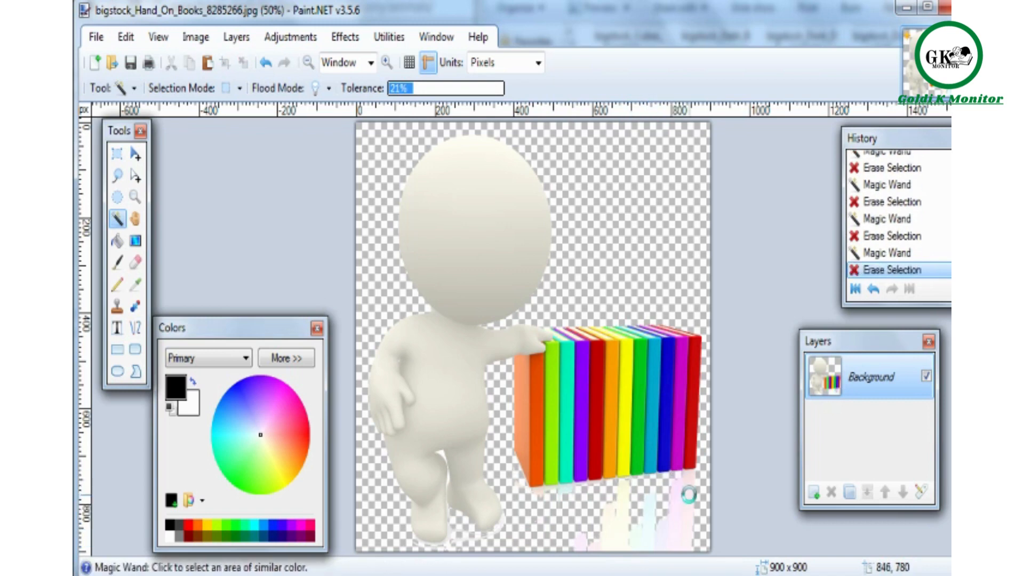
# Erase the pale reflections beneath the books from the yellow one to the last red one using Magic Wand selections.
pyautogui.click(689, 496)
pyautogui.press('Delete')
pyautogui.click(655, 536)
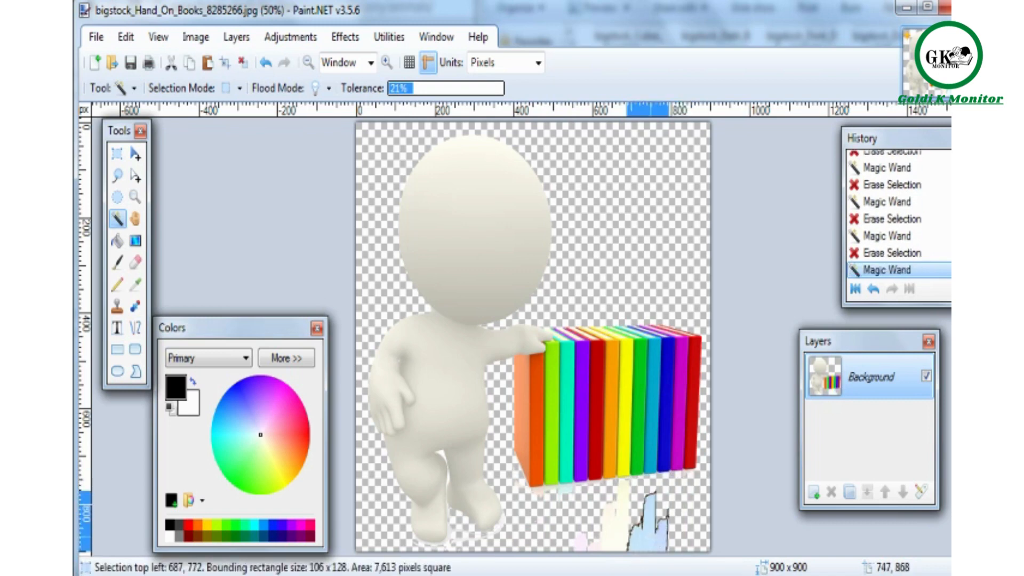
pyautogui.press('Delete')
pyautogui.click(619, 527)
pyautogui.press('Delete')
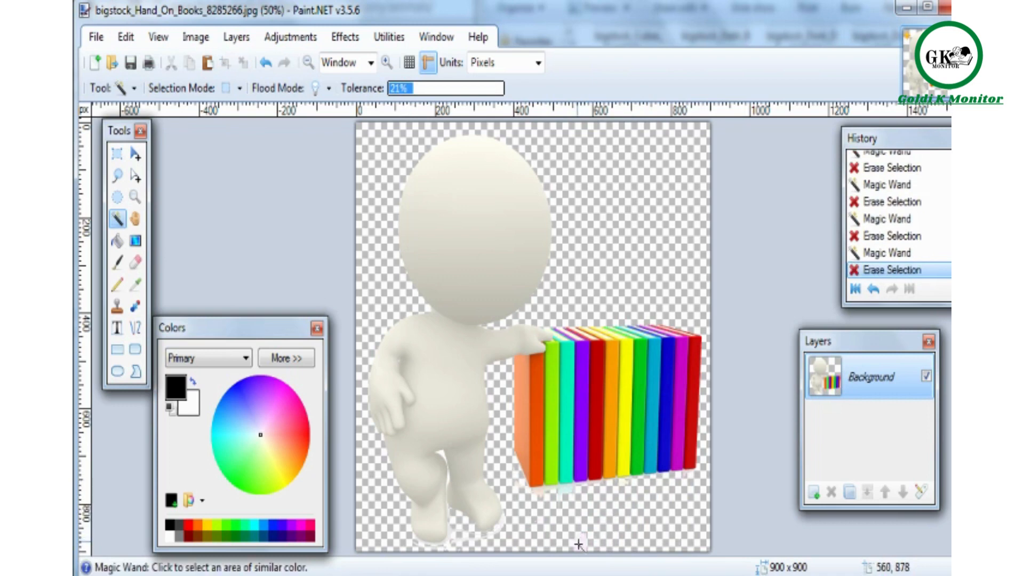
pyautogui.click(581, 542)
pyautogui.press('Delete')
# Erase the faint remnants beneath the cyan and orange books with Magic Wand selections.
pyautogui.click(567, 493)
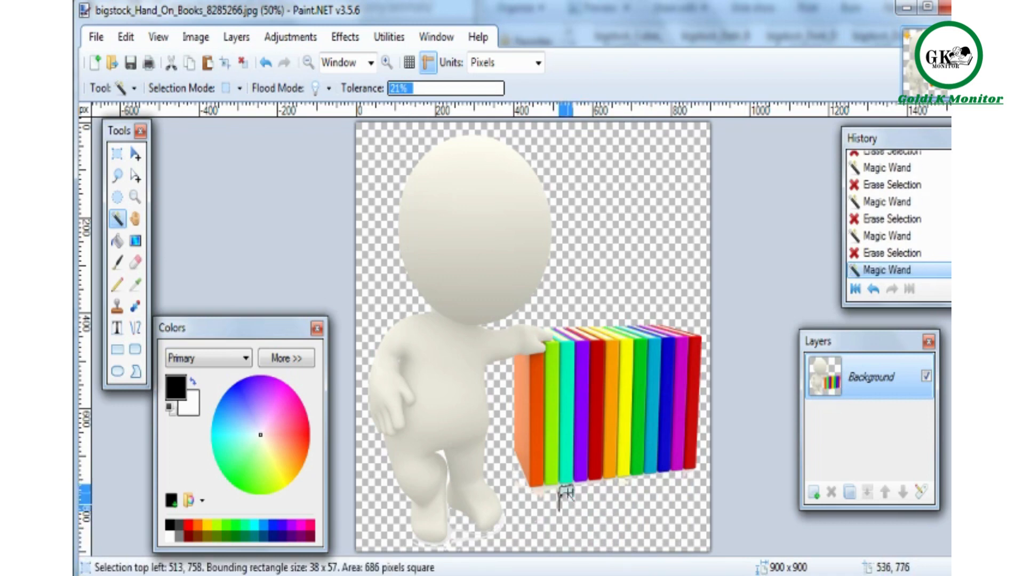
pyautogui.press('Delete')
pyautogui.click(531, 507)
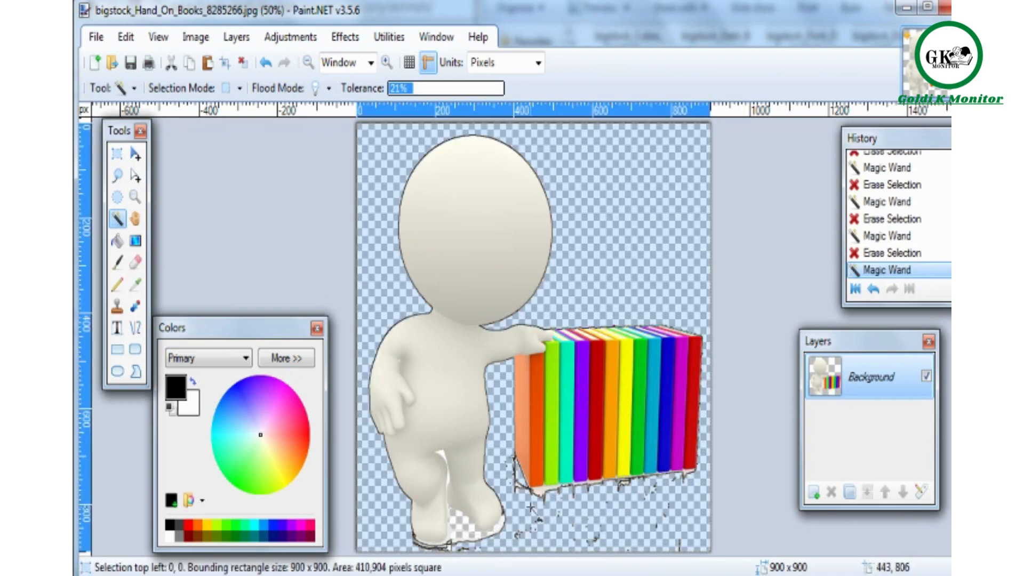
pyautogui.click(542, 499)
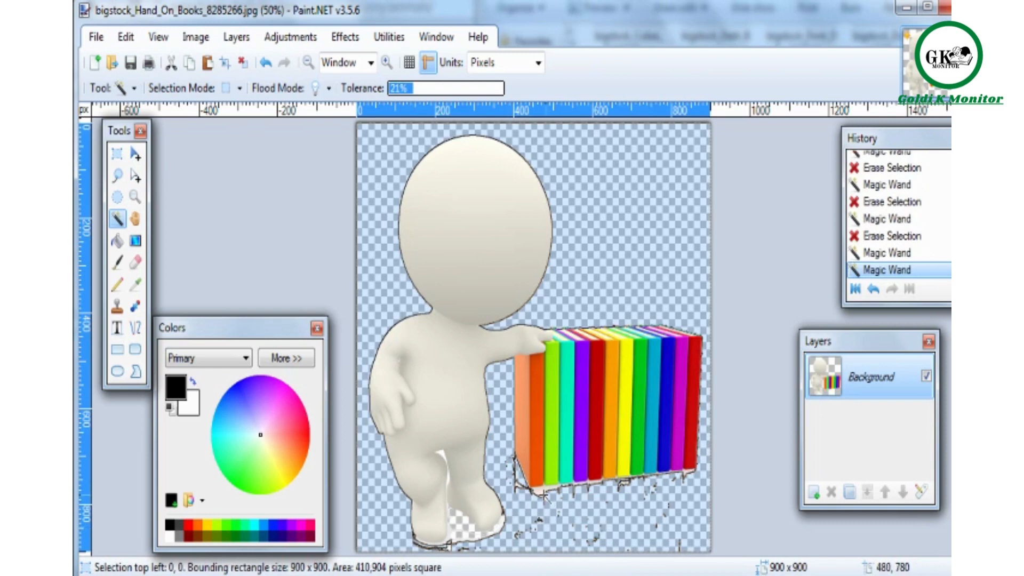
pyautogui.click(539, 491)
pyautogui.press('Delete')
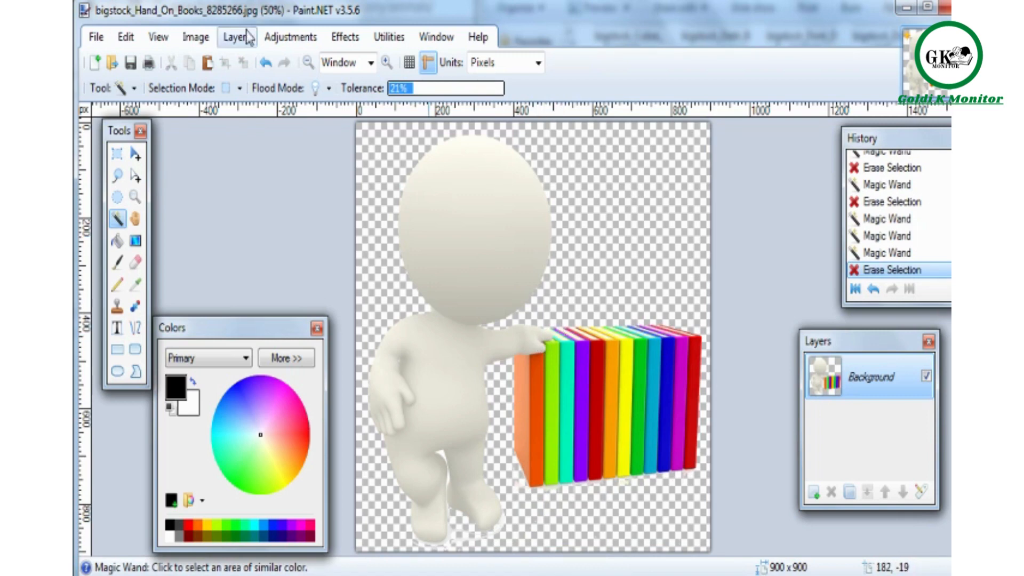
# Select the whole picture, try moving its pixels slightly upward, and undo the move.
pyautogui.click(135, 155)
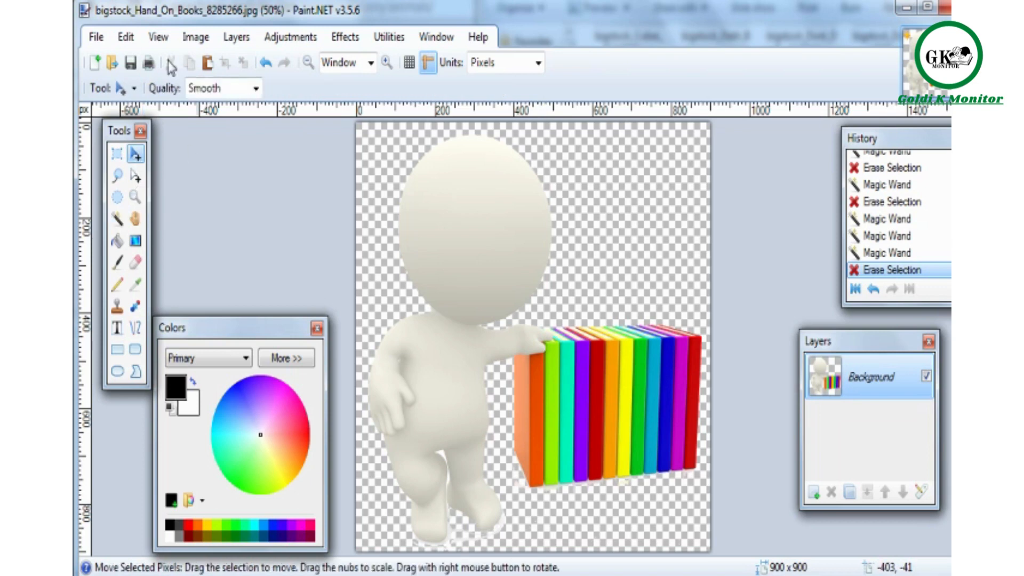
pyautogui.click(188, 45)
pyautogui.moveTo(164, 43)
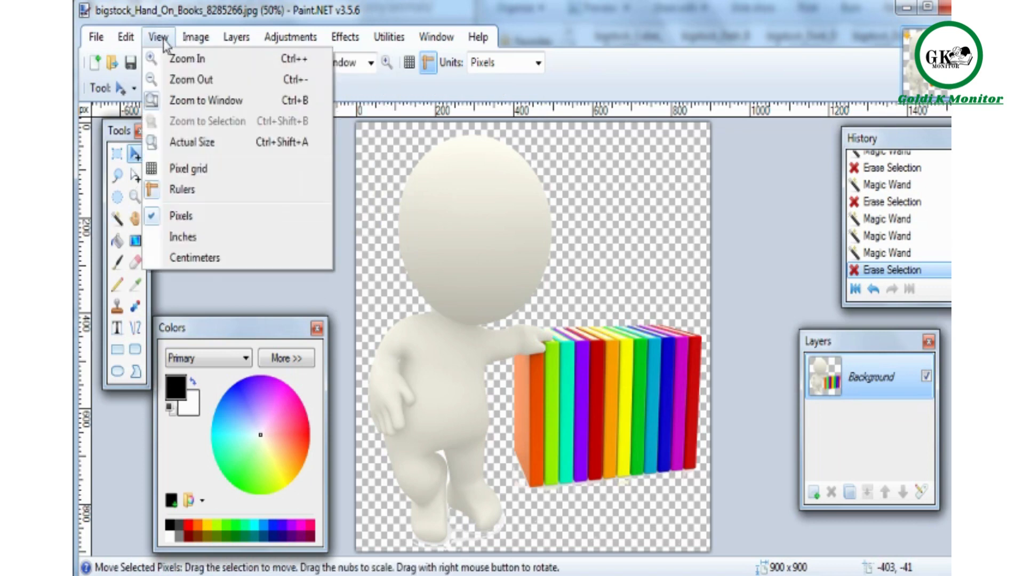
pyautogui.click(302, 63)
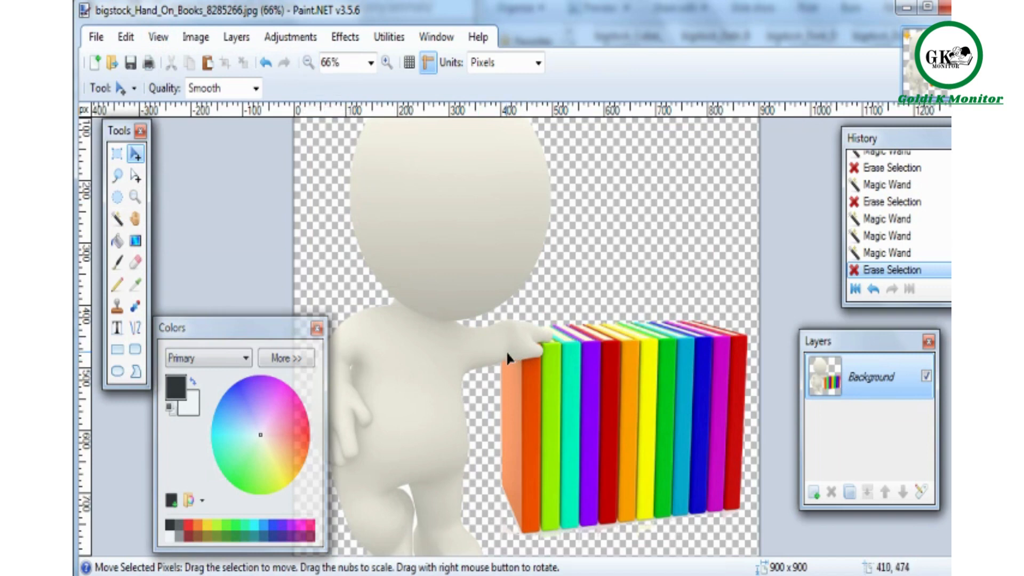
pyautogui.scroll(1, 547, 385)
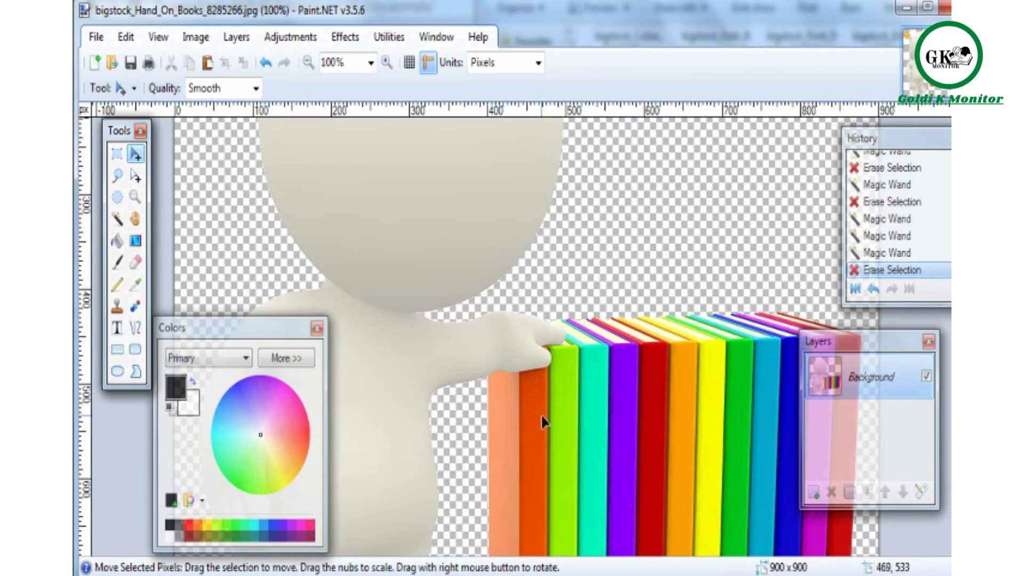
pyautogui.hotkey('ctrl', 'a')
pyautogui.moveTo(541, 421); pyautogui.dragTo(540, 392)
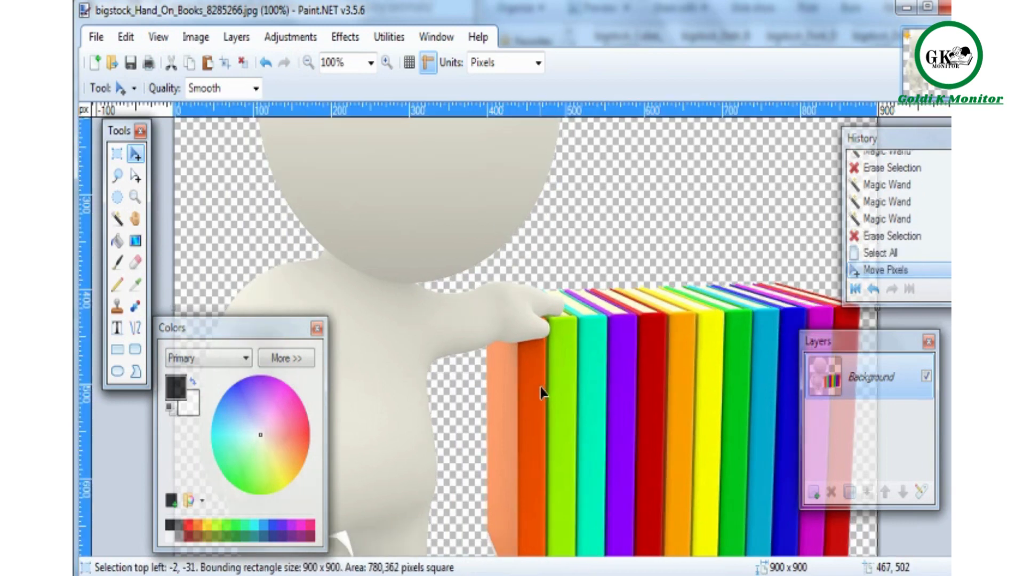
pyautogui.hotkey('ctrl', 'z')
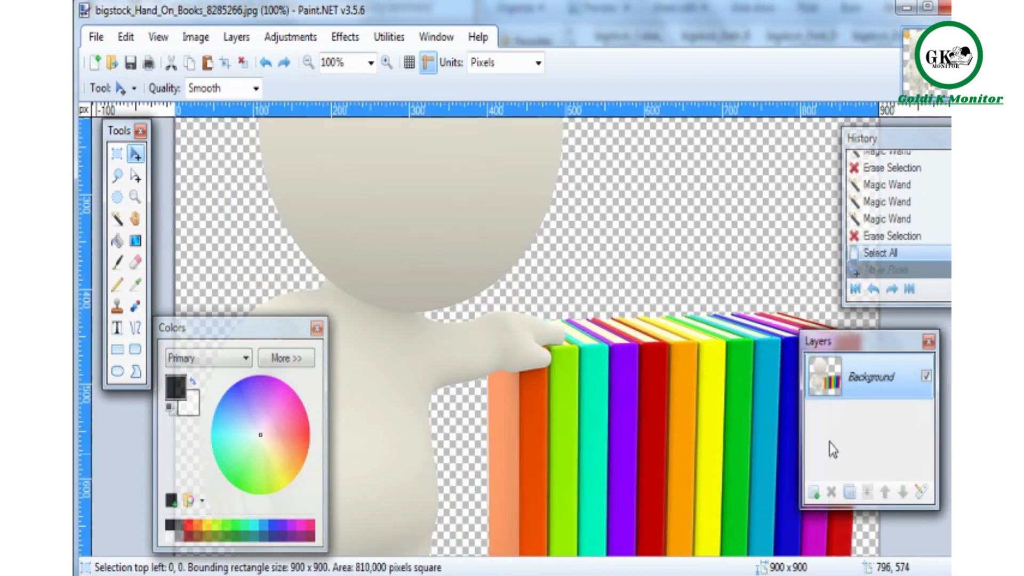
# Move the Layers and History windows clear of the books so their lower edges are uncovered for close-up cleaning.
pyautogui.moveTo(872, 345); pyautogui.dragTo(979, 115)
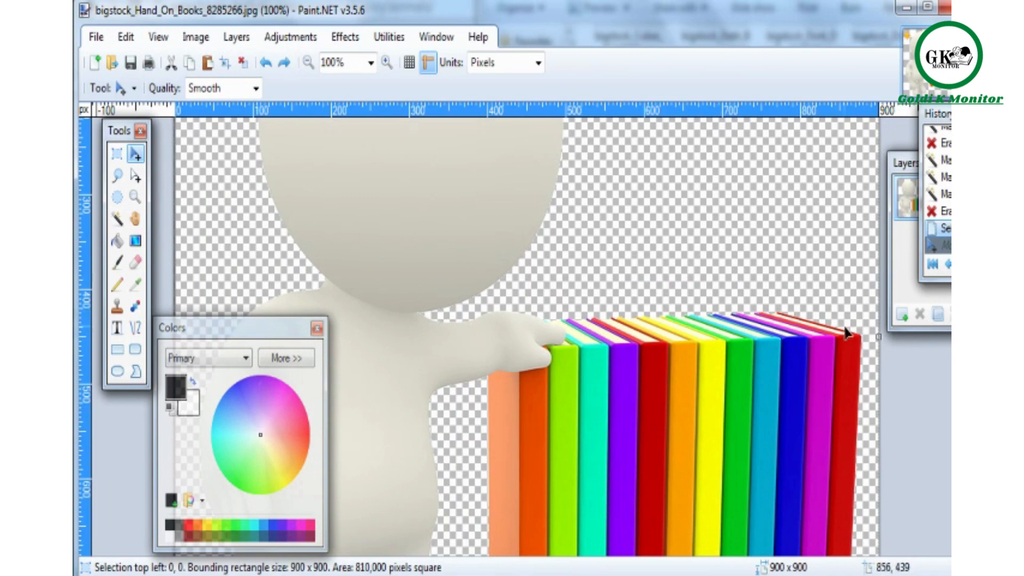
pyautogui.scroll(-3, 875, 348)
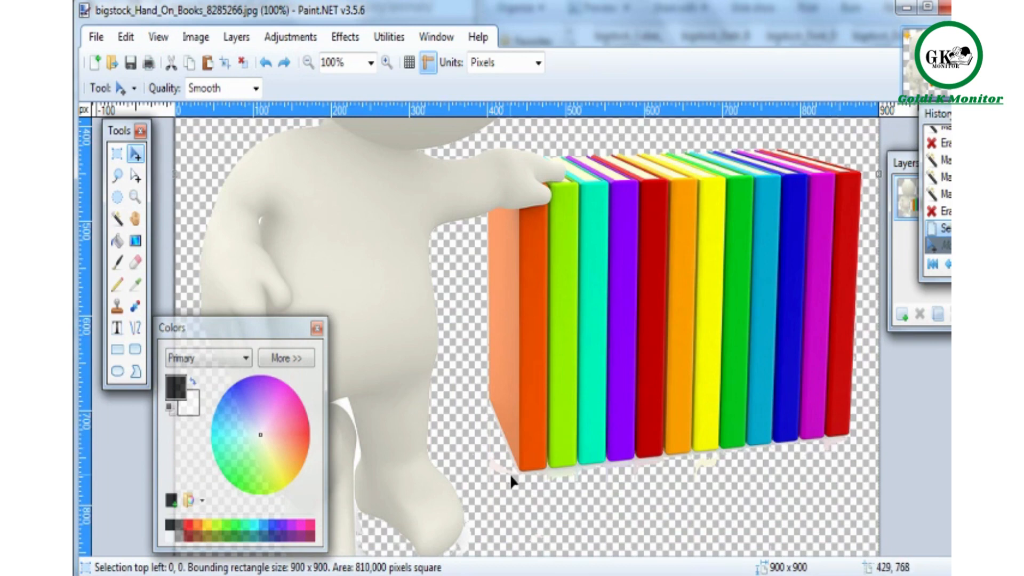
pyautogui.scroll(2, 510, 472)
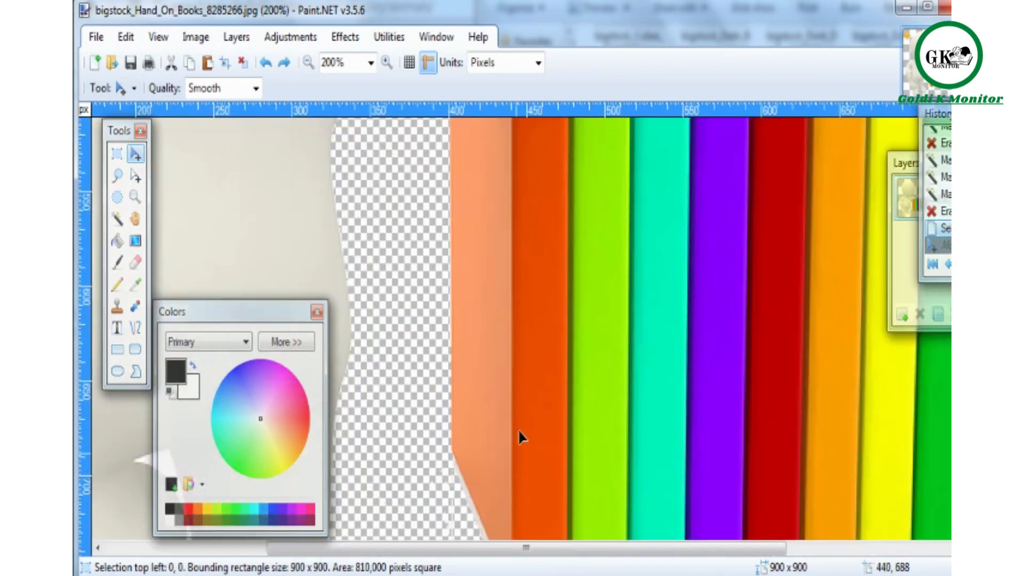
pyautogui.scroll(-5, 512, 328)
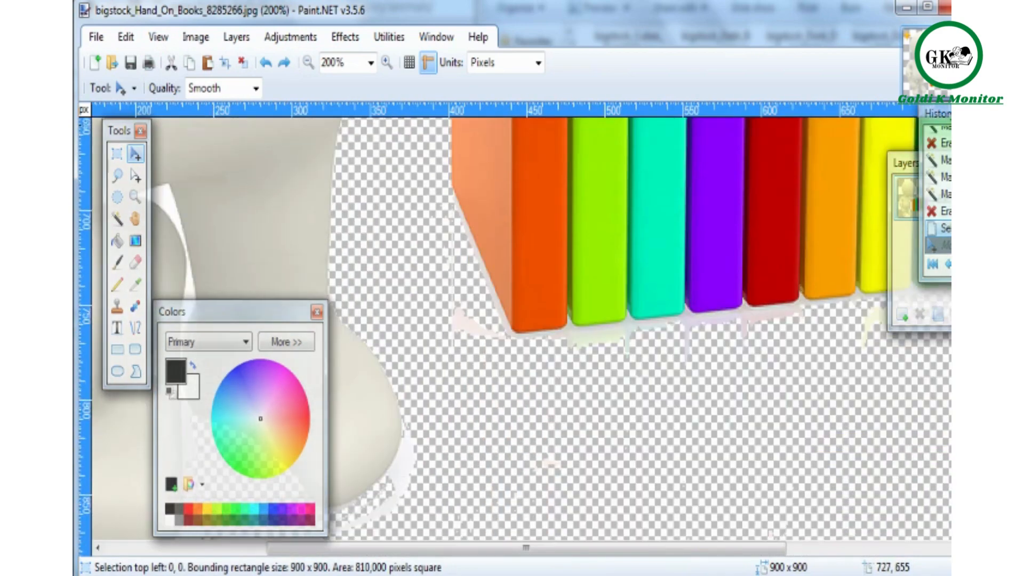
pyautogui.hscroll(5, 693, 470)
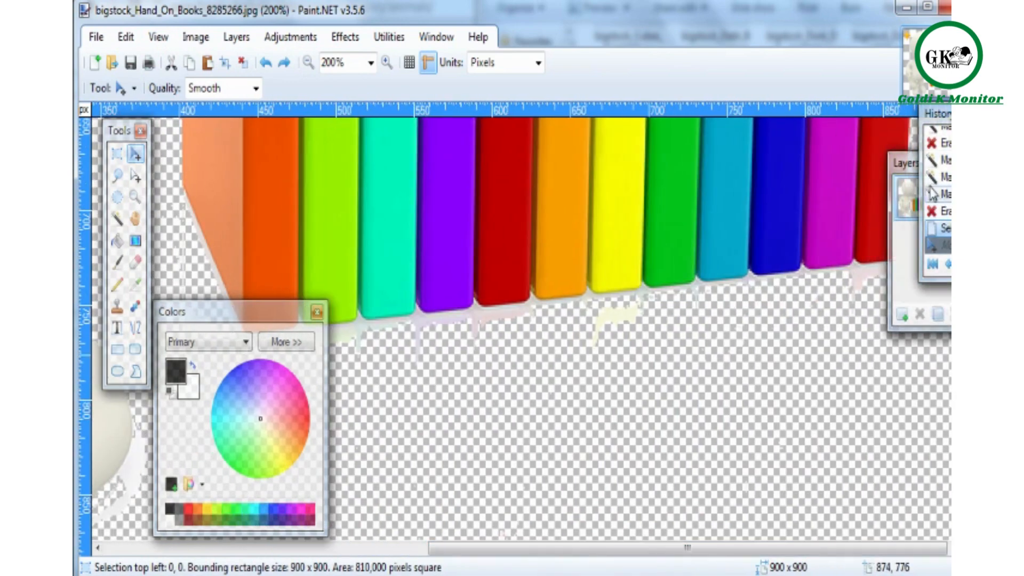
pyautogui.moveTo(916, 167); pyautogui.dragTo(1003, 166)
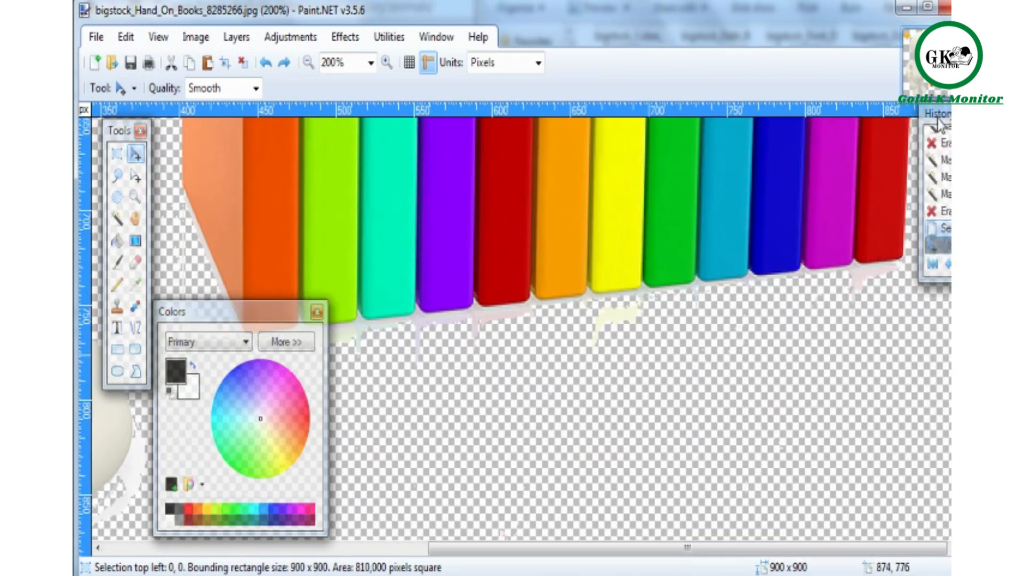
pyautogui.moveTo(937, 118); pyautogui.dragTo(959, 103)
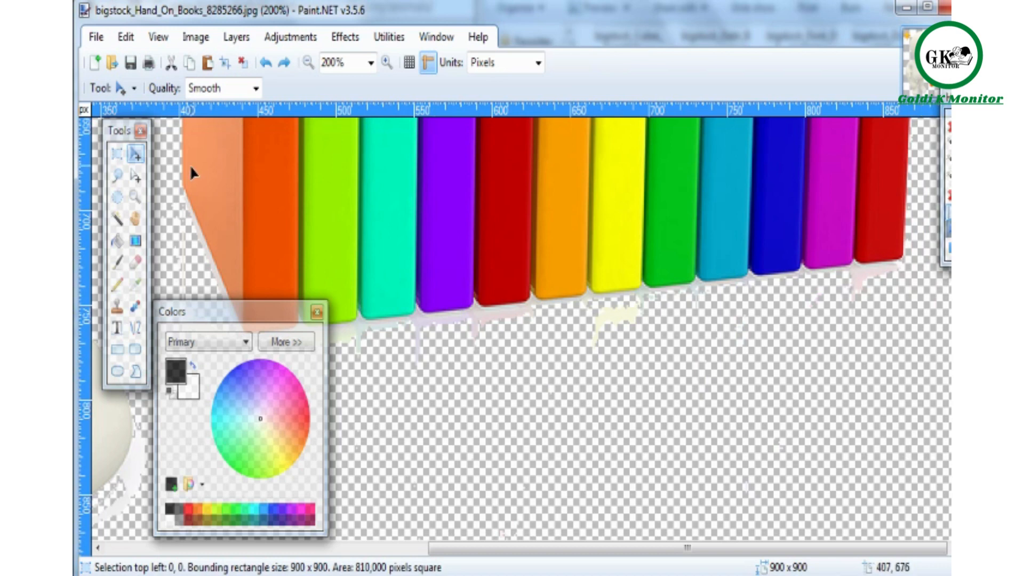
# Erase the leftover reflections beneath the books from the dark red one to the last red one, using the Eraser at brush width 45.
pyautogui.click(136, 262)
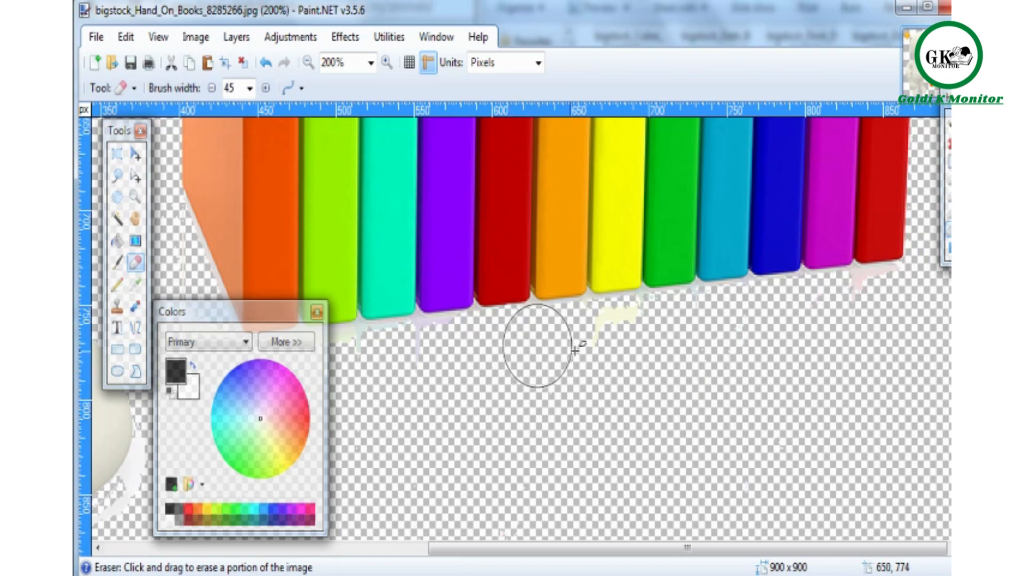
pyautogui.moveTo(530, 348); pyautogui.dragTo(622, 349)
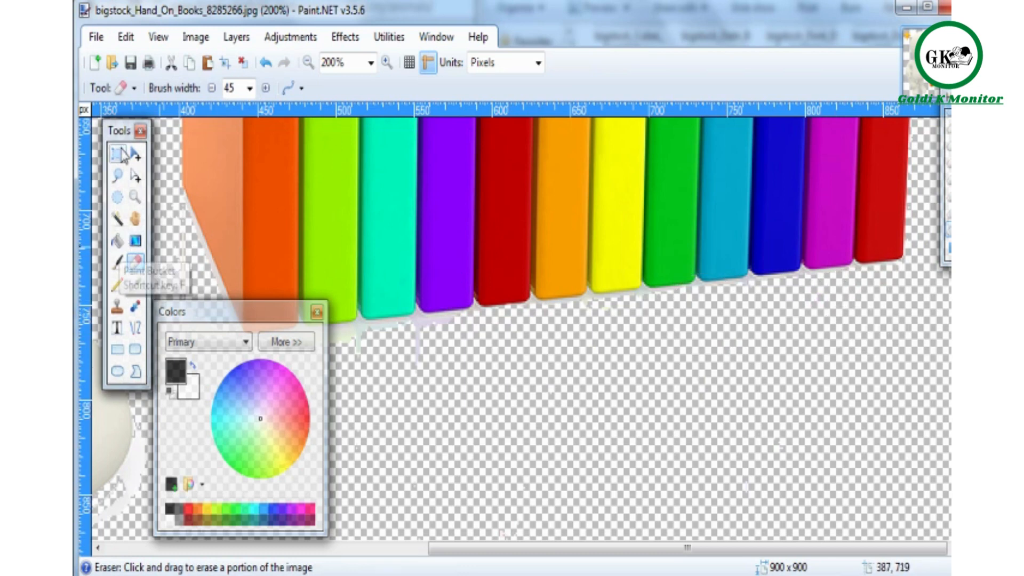
# Move the Colors window off the orange book and outline the remnant beside that book's lower corner with Lasso Select.
pyautogui.click(119, 176)
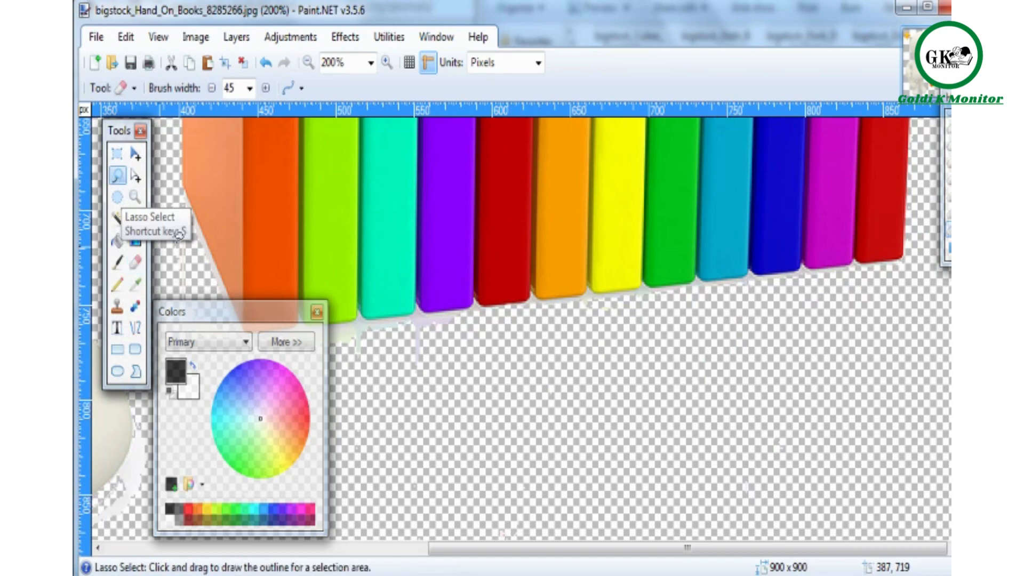
pyautogui.moveTo(277, 320); pyautogui.dragTo(745, 323)
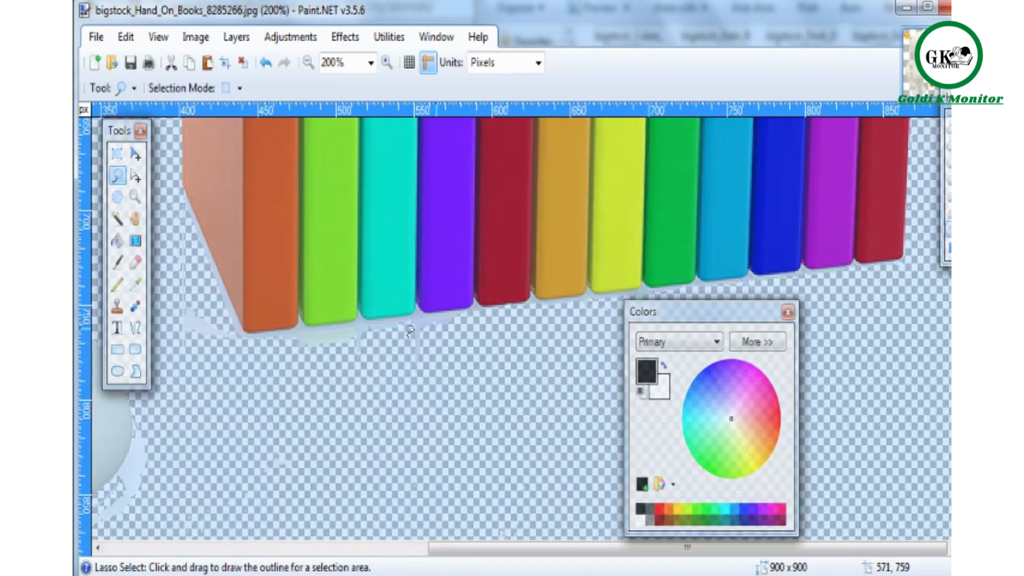
pyautogui.moveTo(187, 214)
pyautogui.mouseDown()
pyautogui.moveTo(216, 356)
pyautogui.moveTo(183, 350)
pyautogui.moveTo(183, 325)
pyautogui.moveTo(171, 331)
pyautogui.mouseUp()
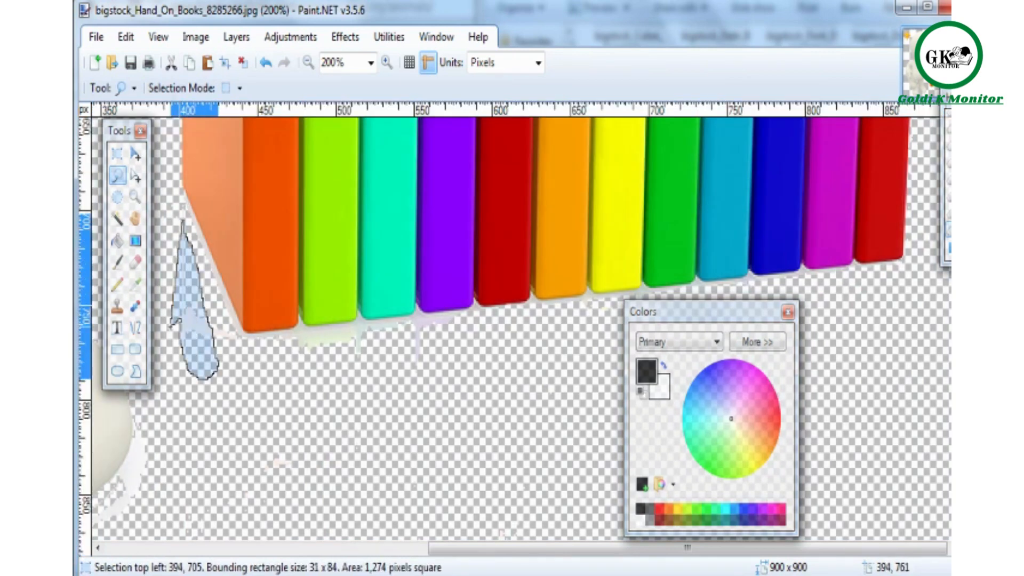
pyautogui.click(171, 320)
# Lasso the reflection area beneath the orange to purple books and erase it.
pyautogui.moveTo(223, 325)
pyautogui.mouseDown()
pyautogui.moveTo(249, 340)
pyautogui.moveTo(292, 327)
pyautogui.mouseUp()
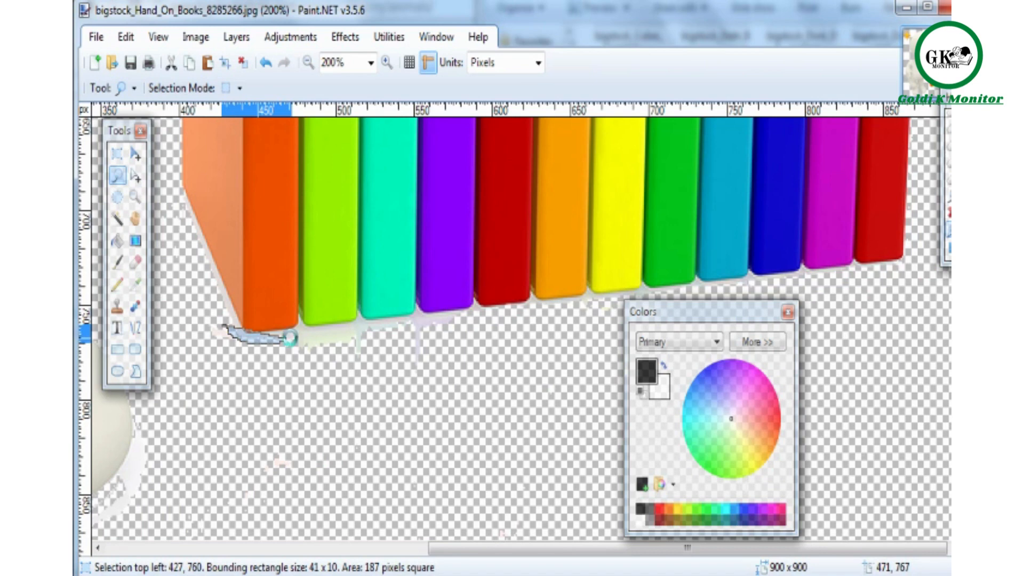
pyautogui.hotkey('ctrl', 'z')
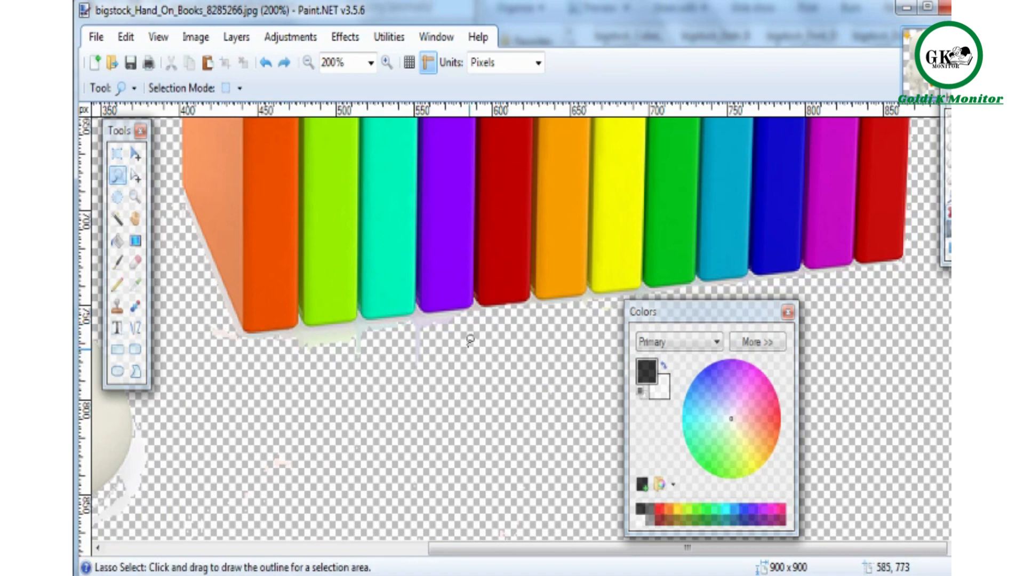
pyautogui.moveTo(474, 328)
pyautogui.mouseDown()
pyautogui.moveTo(421, 317)
pyautogui.moveTo(297, 340)
pyautogui.moveTo(250, 336)
pyautogui.moveTo(196, 407)
pyautogui.mouseUp()
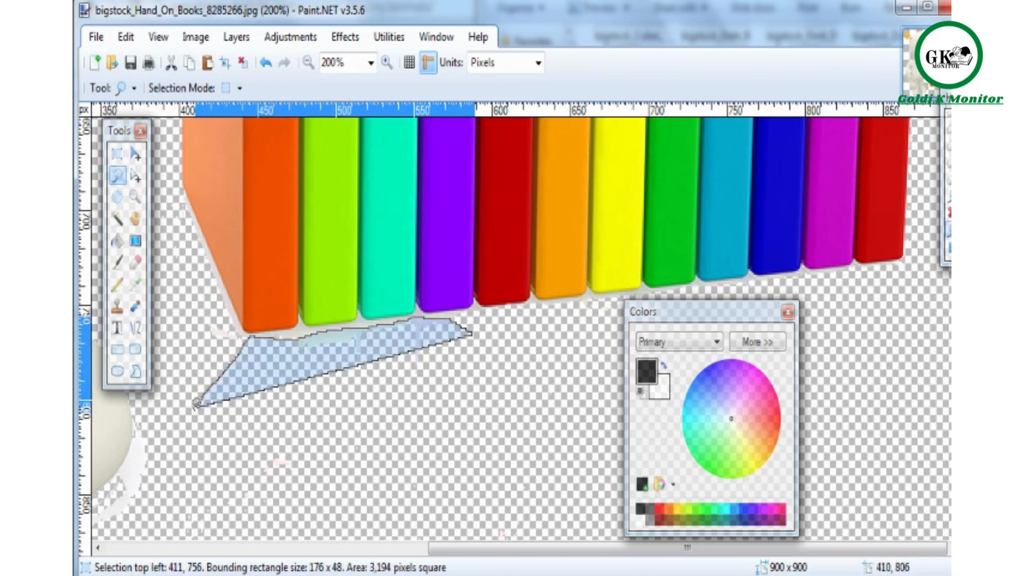
pyautogui.press('Delete')
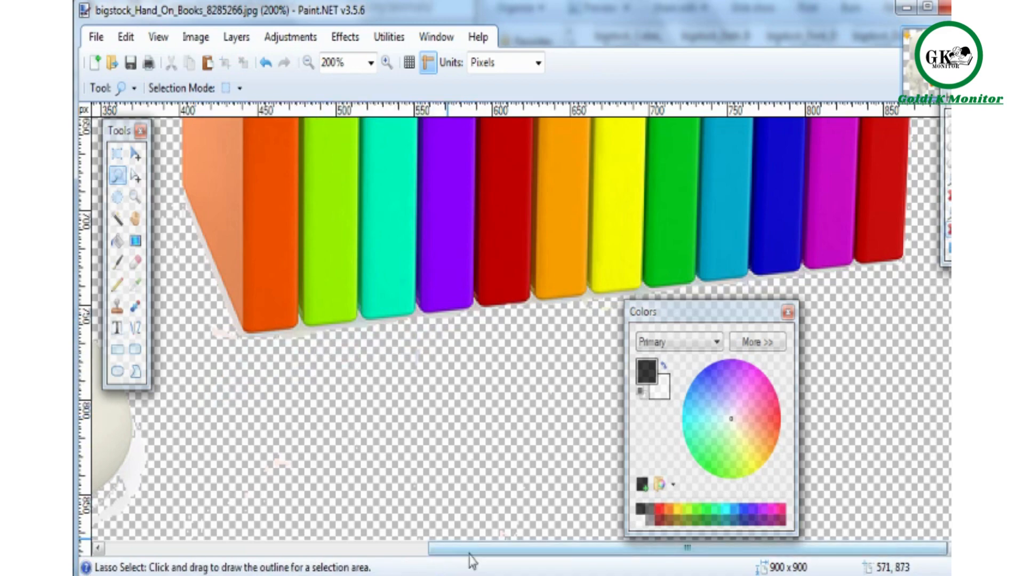
# Outline the white shadow fringe beside the foot nearest the books with Lasso Select.
pyautogui.moveTo(464, 550); pyautogui.dragTo(344, 557)
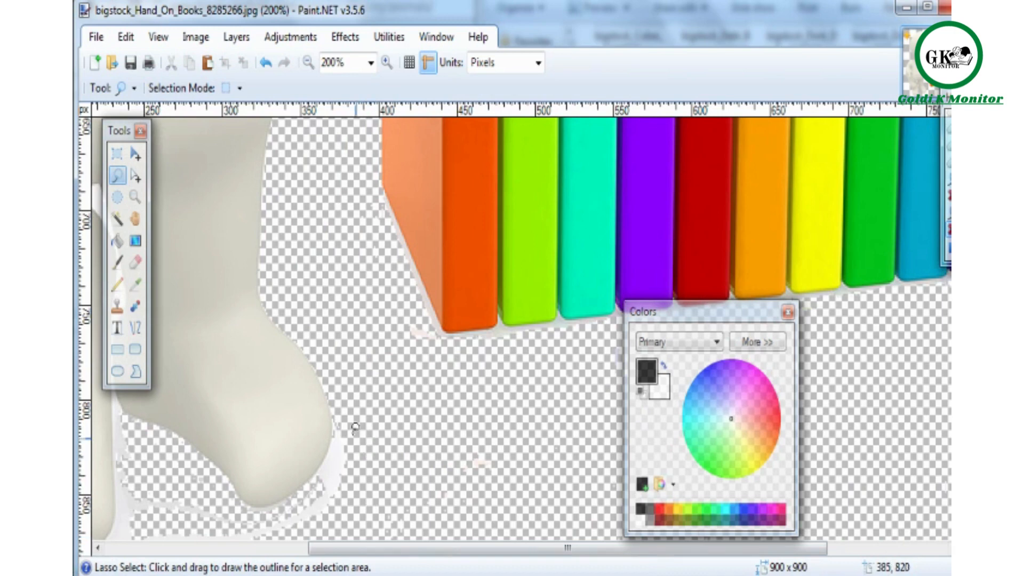
pyautogui.moveTo(338, 433)
pyautogui.mouseDown()
pyautogui.moveTo(314, 485)
pyautogui.moveTo(323, 502)
pyautogui.moveTo(357, 515)
pyautogui.moveTo(397, 484)
pyautogui.moveTo(415, 411)
pyautogui.mouseUp()
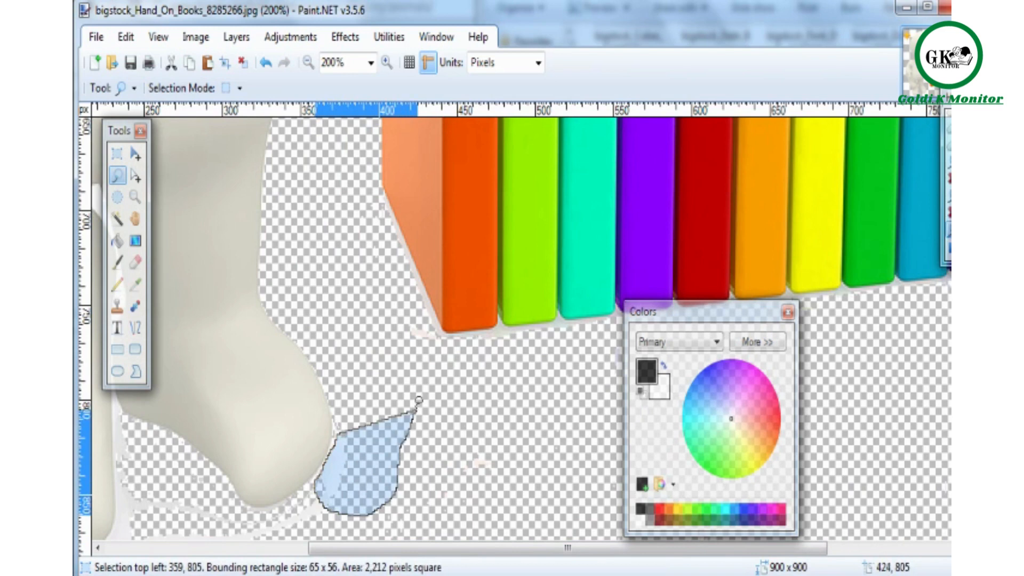
pyautogui.click(419, 400)
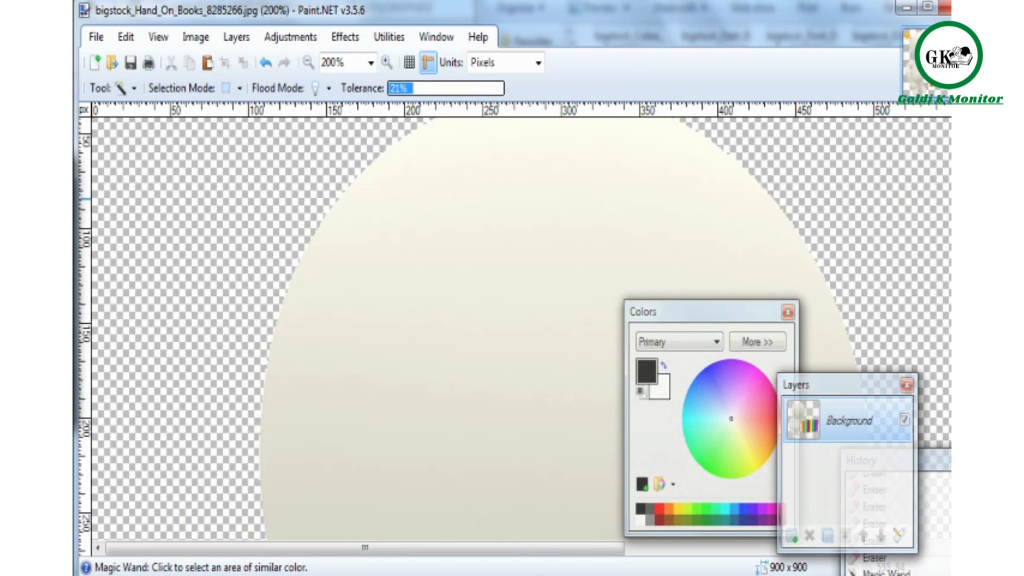
# Erase the leftover fringe pixels beside the heel of the foot nearest the books with the Eraser at brush width 1.
pyautogui.scroll(3, 512, 331)
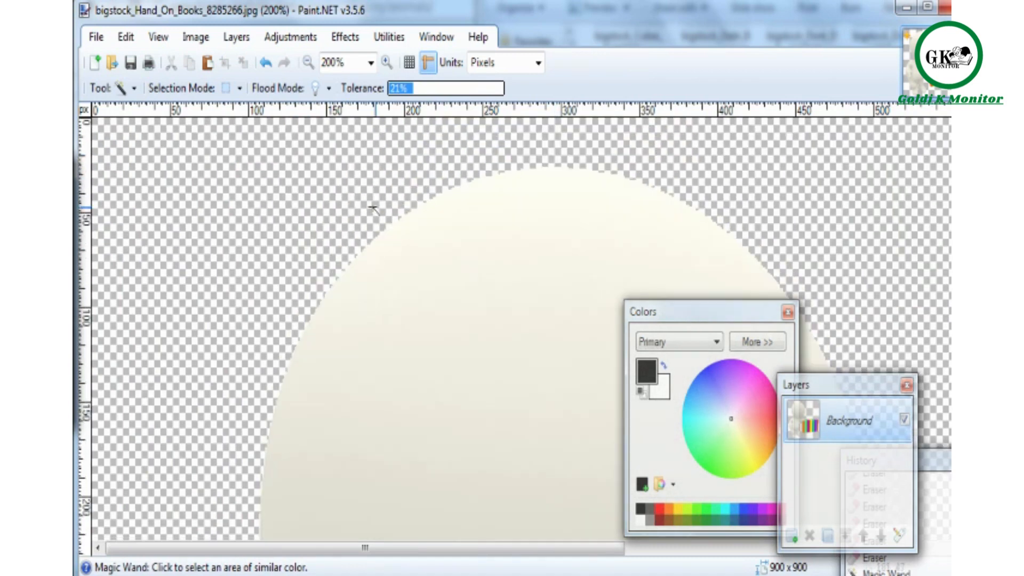
pyautogui.scroll(-20, 512, 328)
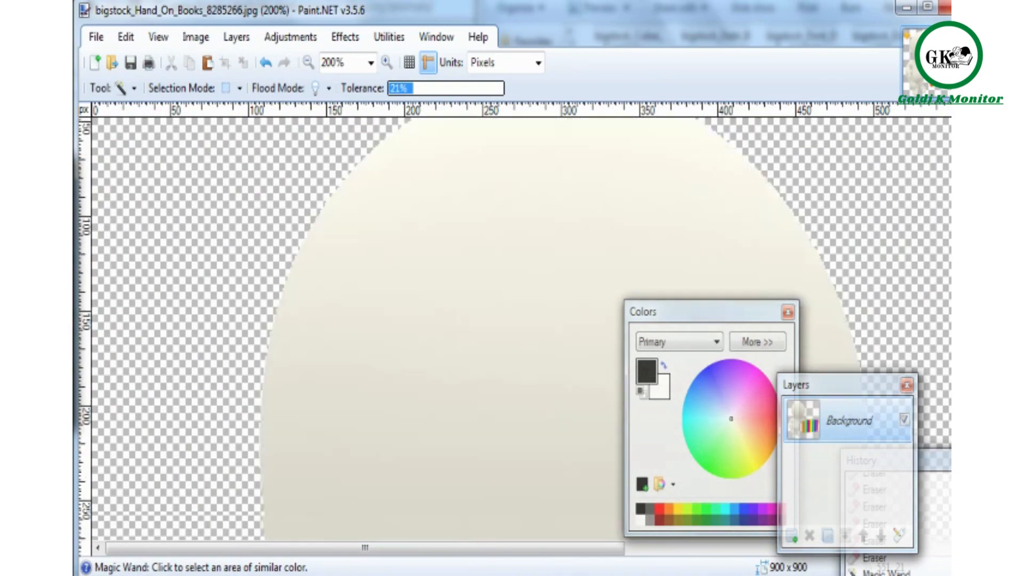
pyautogui.scroll(-15, 512, 328)
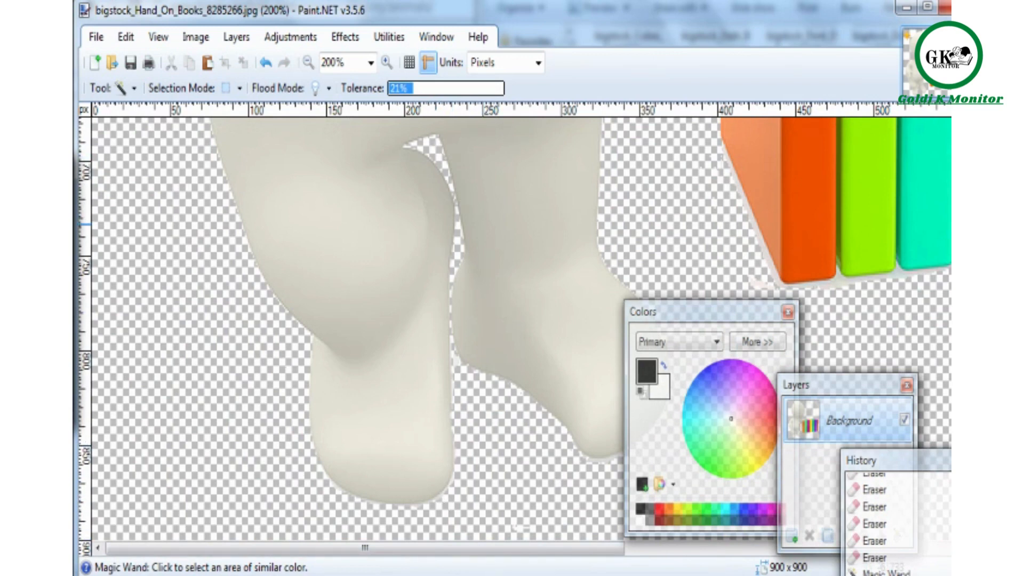
pyautogui.press('e')
pyautogui.click(250, 88)
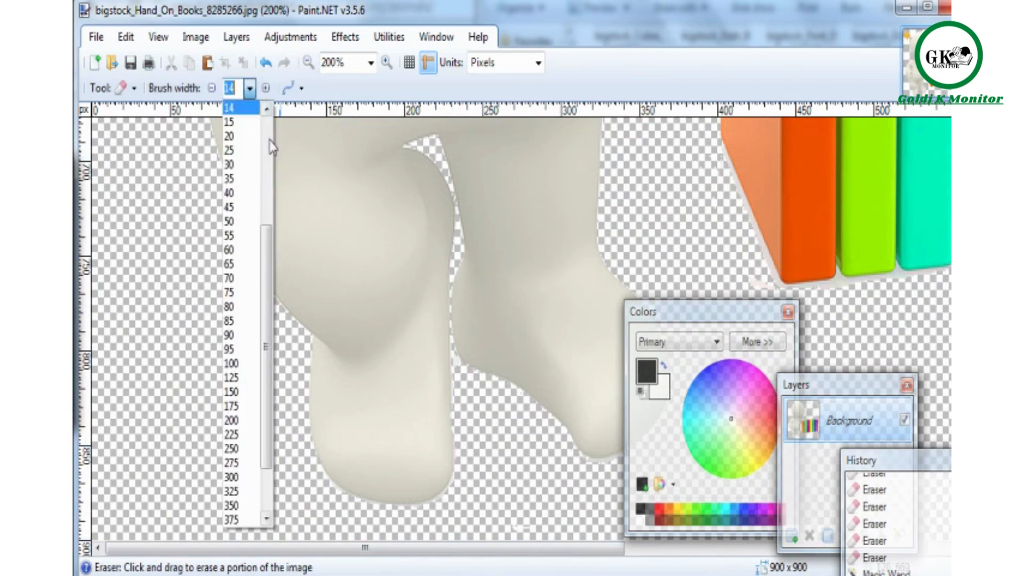
pyautogui.scroll(4, 235, 213)
pyautogui.click(233, 95)
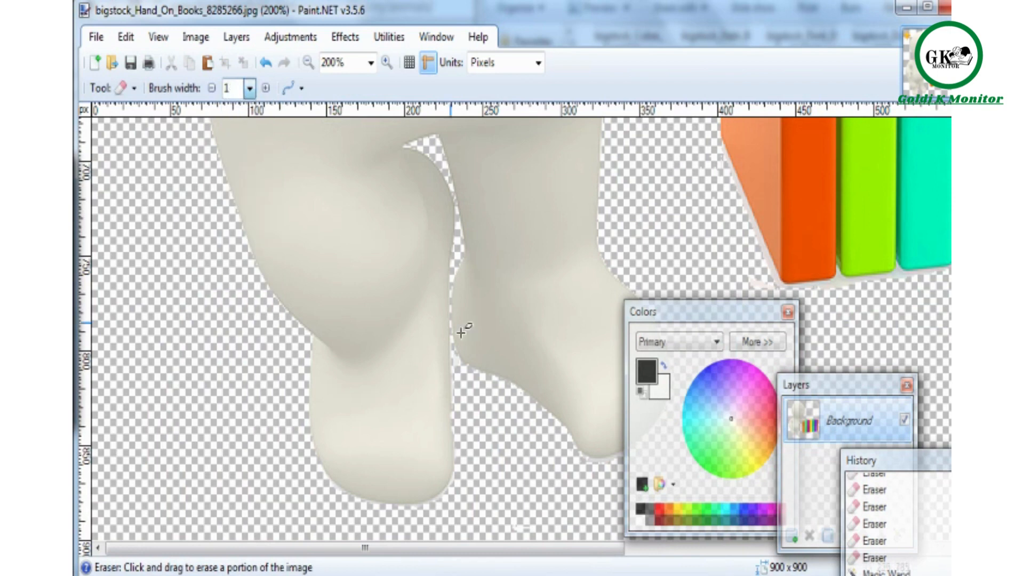
pyautogui.click(457, 362)
pyautogui.click(458, 358)
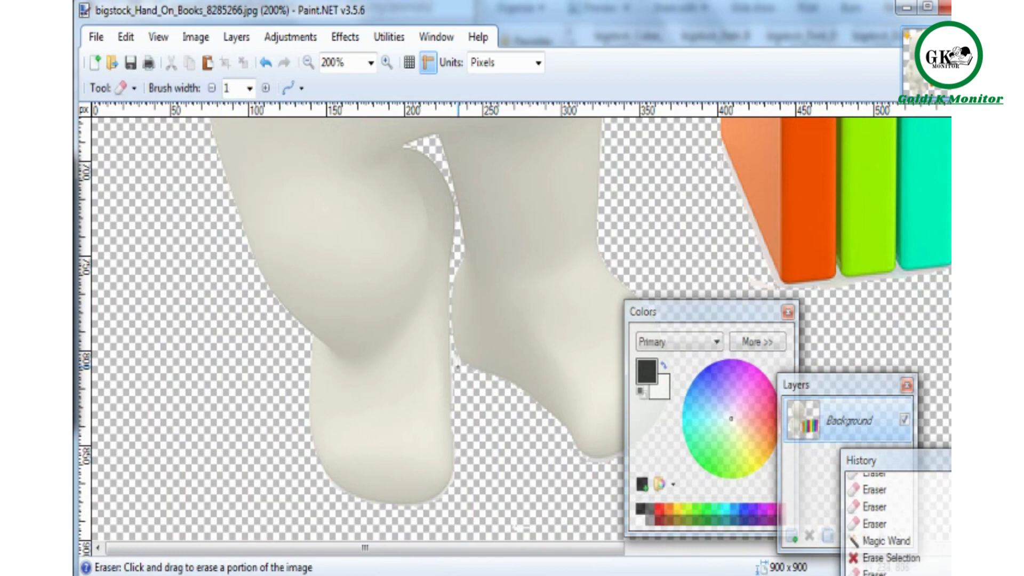
pyautogui.click(457, 356)
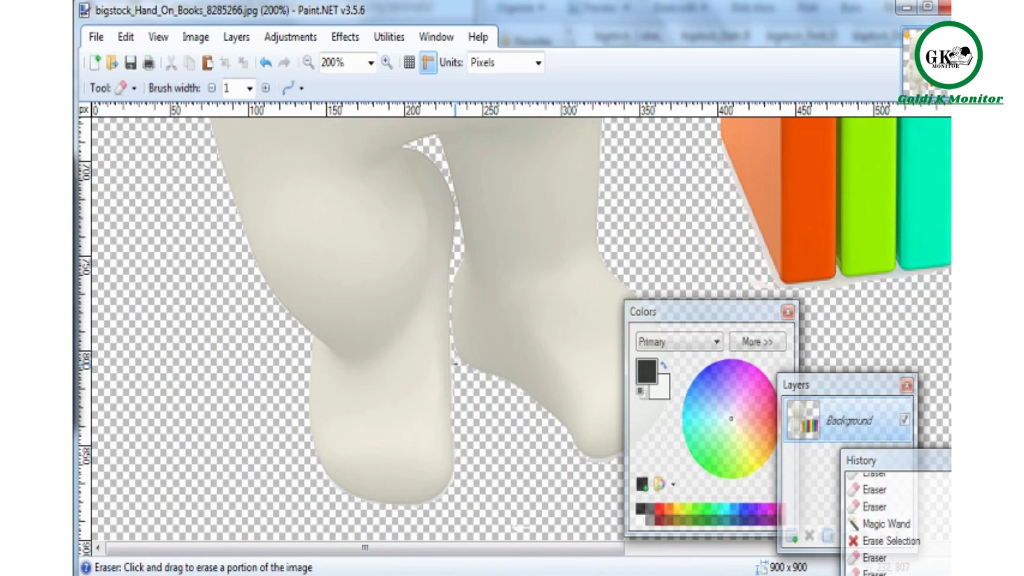
pyautogui.click(454, 352)
# Erase the remnants beneath the lower edges of the orange to turquoise books, widening the Eraser brush to 8.
pyautogui.moveTo(517, 550); pyautogui.dragTo(698, 553)
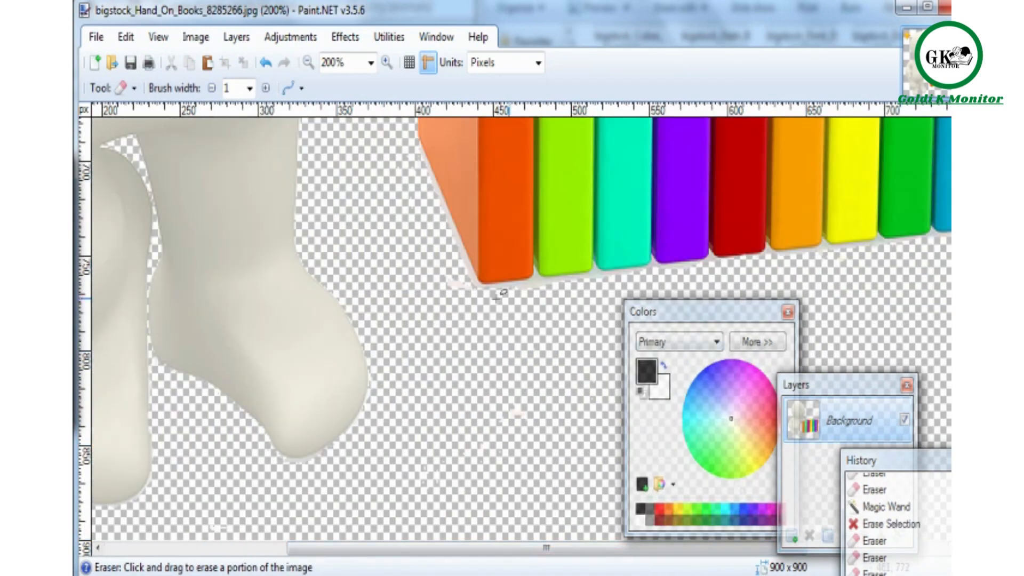
pyautogui.click(462, 292)
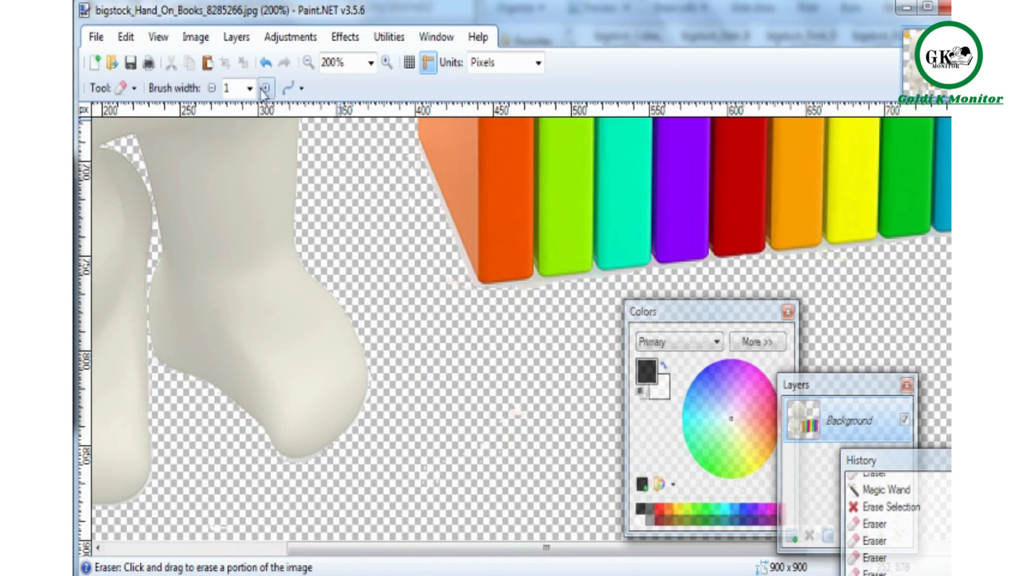
pyautogui.click(249, 88)
pyautogui.click(233, 208)
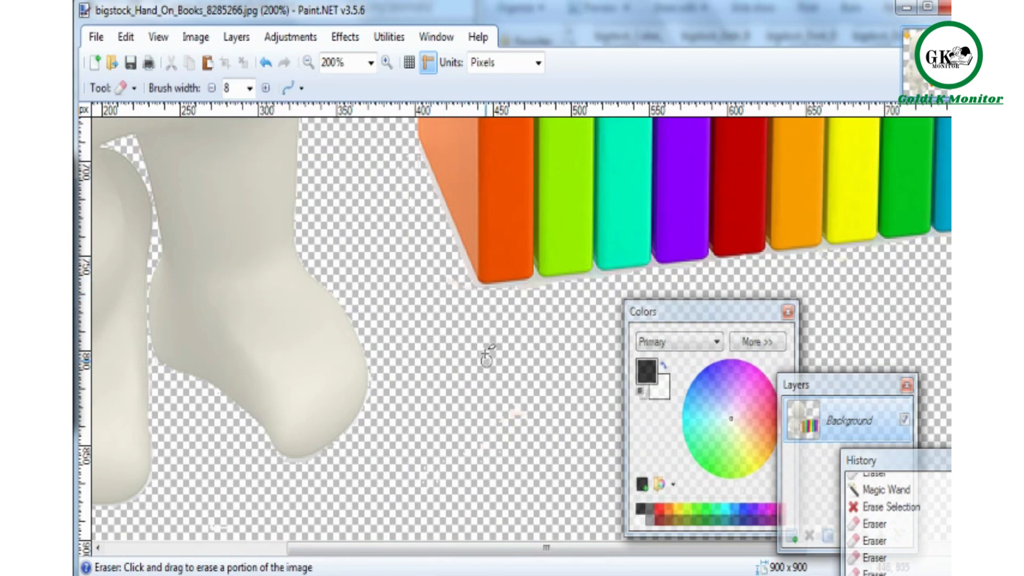
pyautogui.click(475, 294)
pyautogui.click(488, 296)
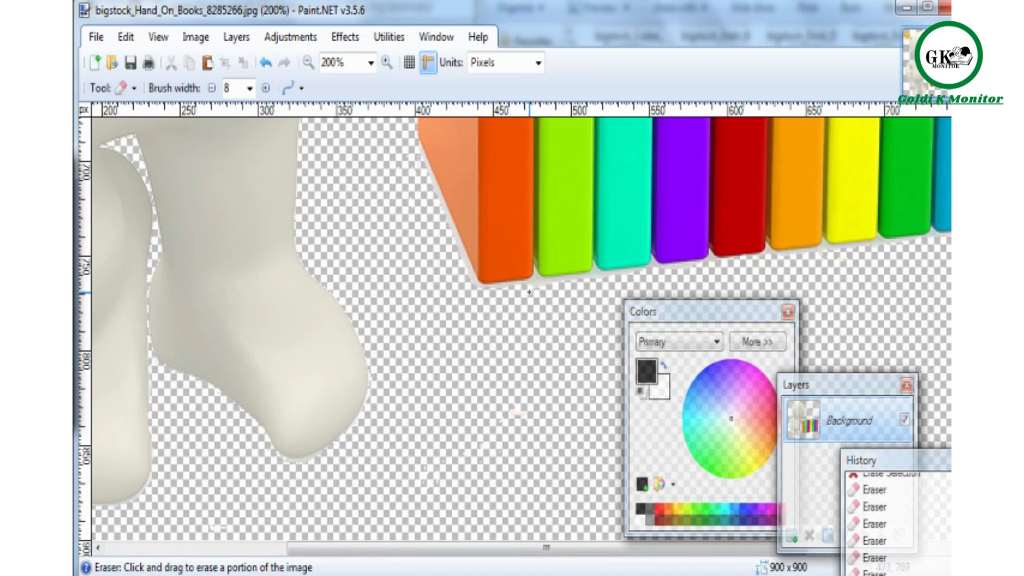
pyautogui.click(601, 285)
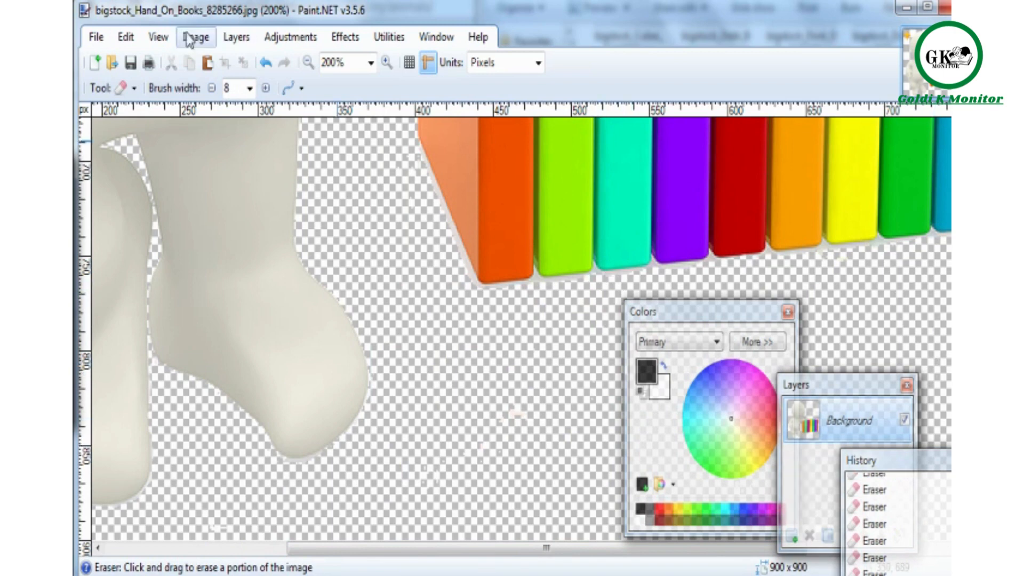
# Zoom out to 50% and examine the whole cut-out figure with its books.
pyautogui.click(158, 37)
pyautogui.click(184, 154)
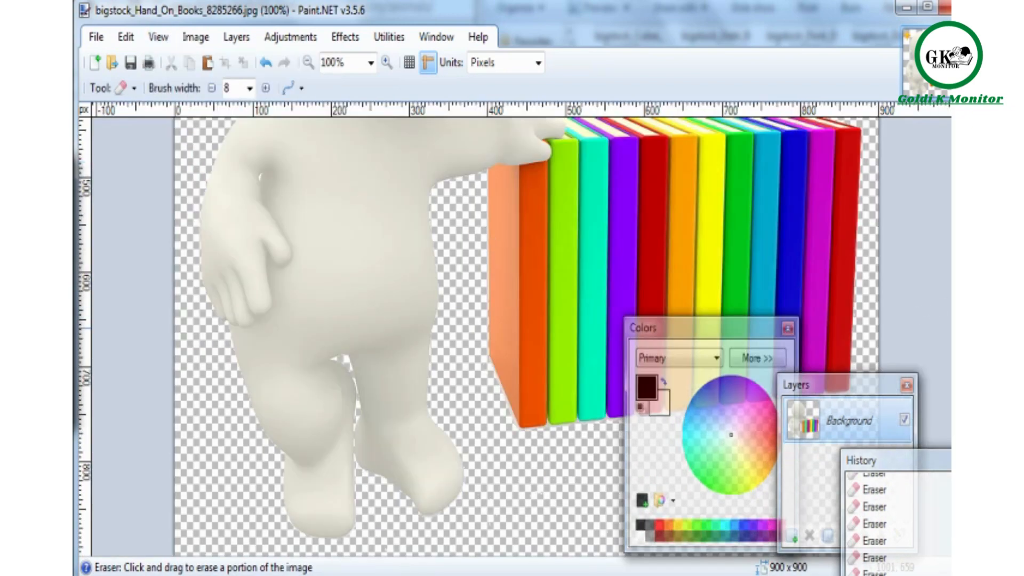
pyautogui.scroll(8, 527, 336)
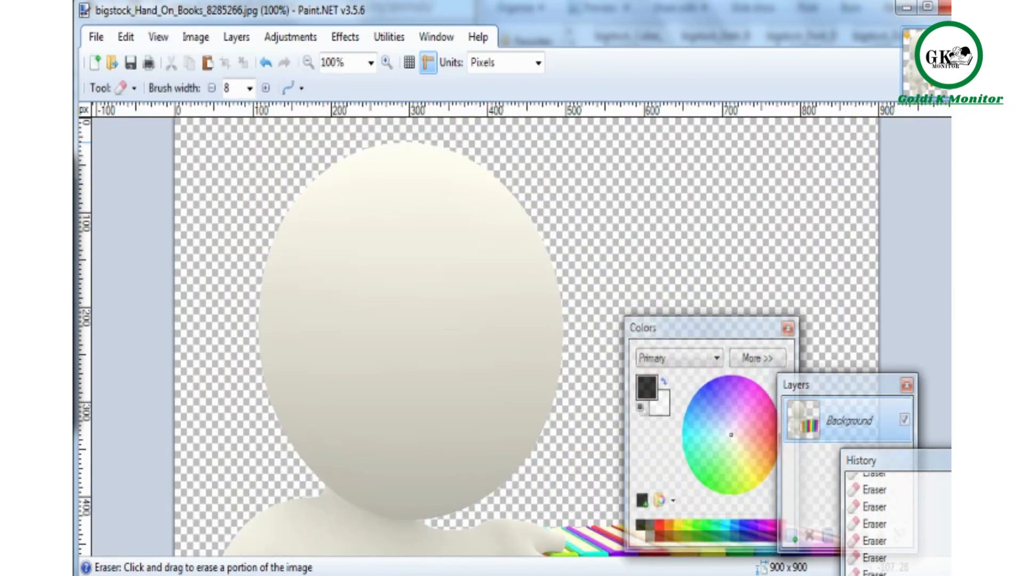
pyautogui.press('m')
pyautogui.click(158, 36)
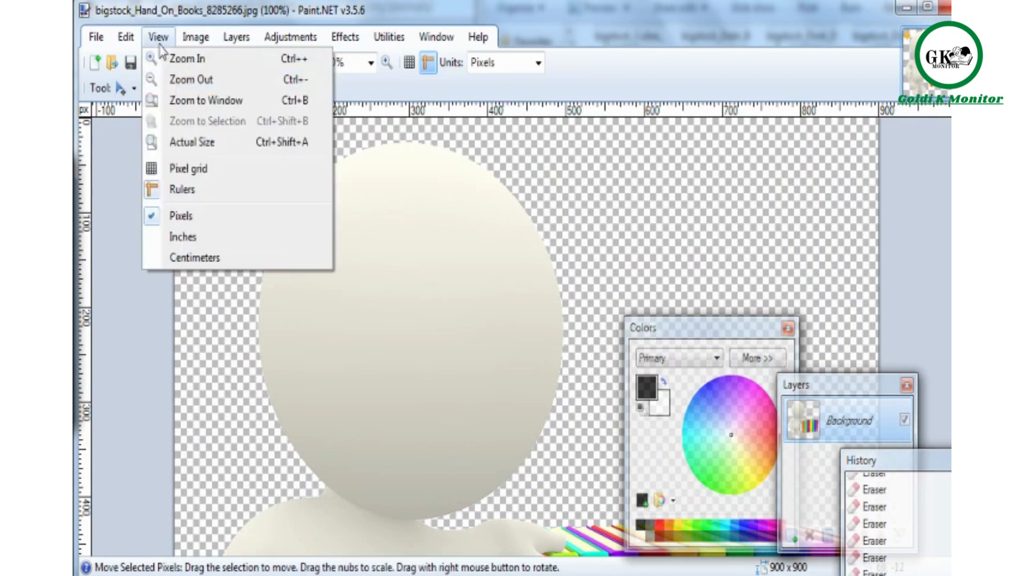
pyautogui.click(178, 79)
pyautogui.click(160, 36)
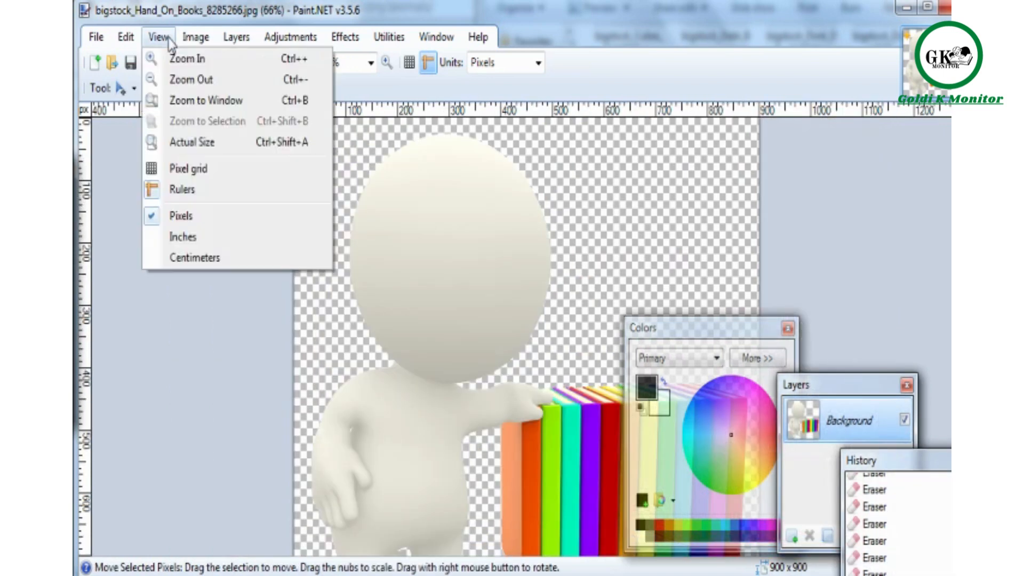
pyautogui.click(182, 80)
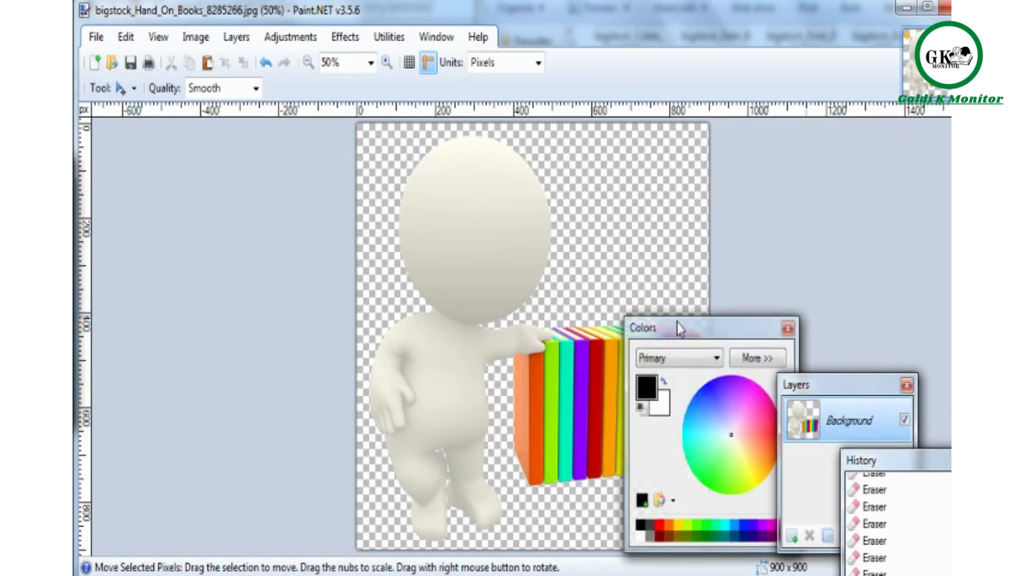
# Place the Colors and Layers windows clear of the picture and shift all its pixels to about -8, -4 with Move Selected Pixels.
pyautogui.moveTo(687, 328); pyautogui.dragTo(817, 143)
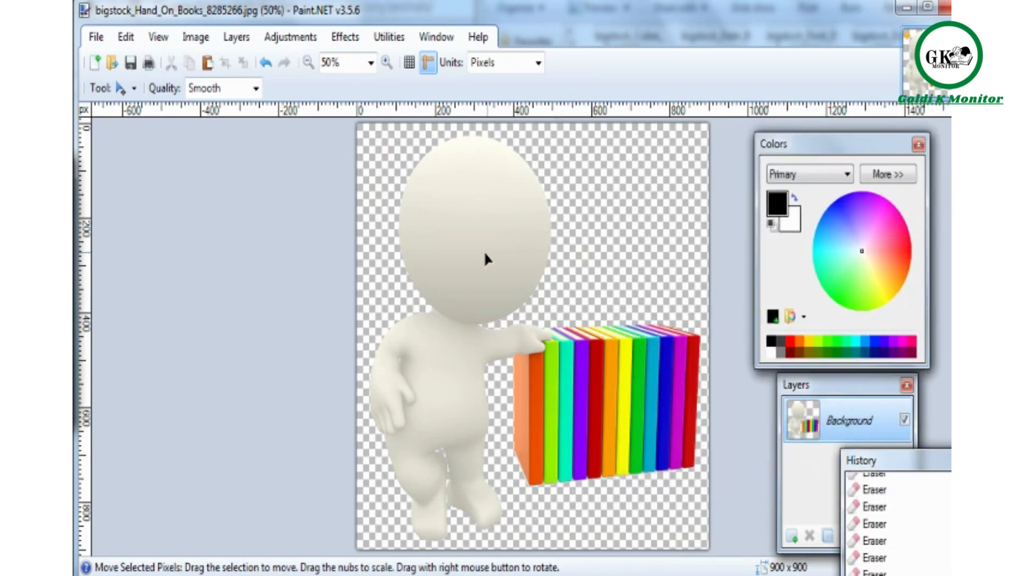
pyautogui.moveTo(482, 252); pyautogui.dragTo(491, 218)
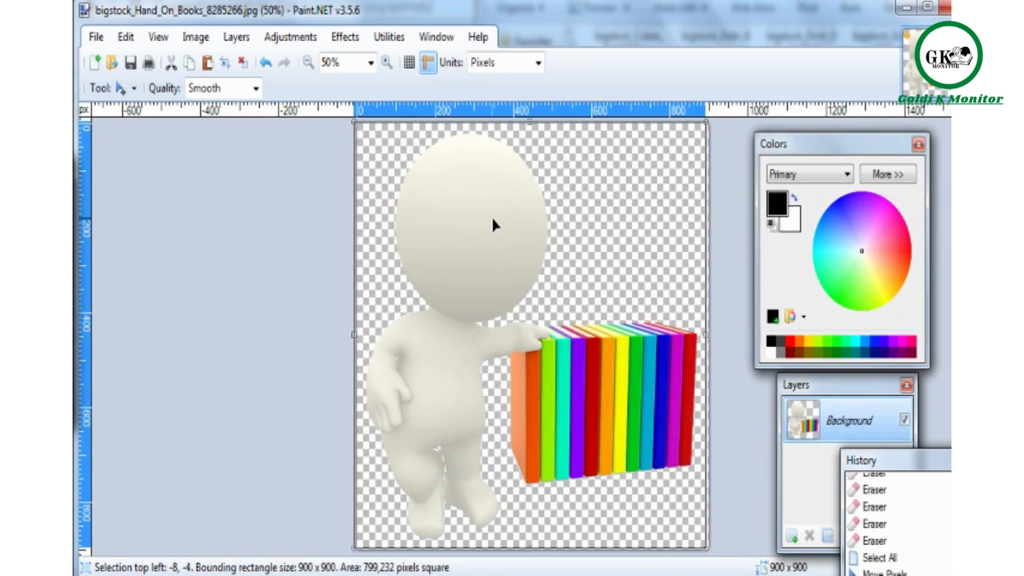
pyautogui.moveTo(845, 393); pyautogui.dragTo(823, 416)
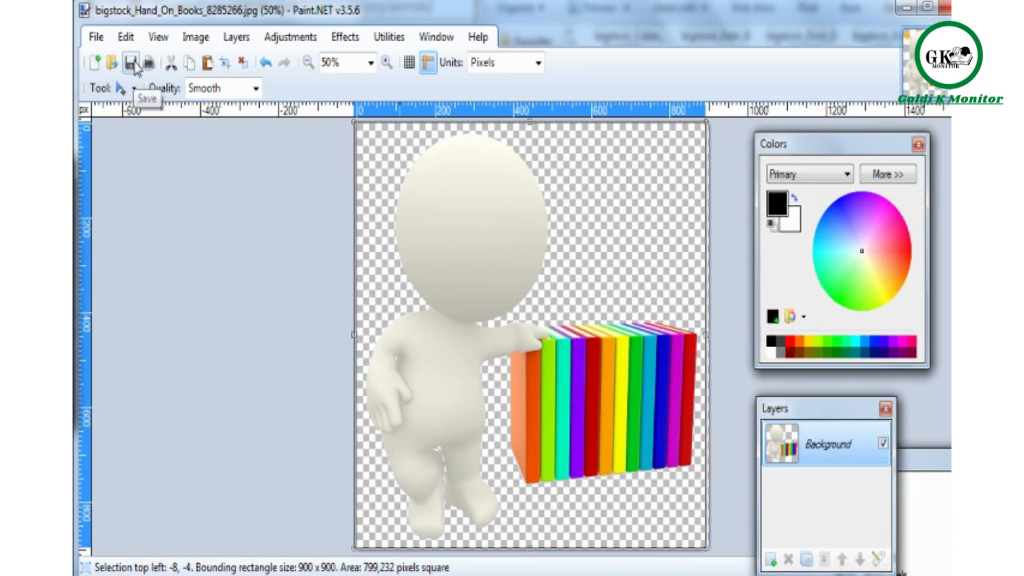
# Save the picture as a new JPEG file named test.jpg at quality 100.
pyautogui.click(96, 37)
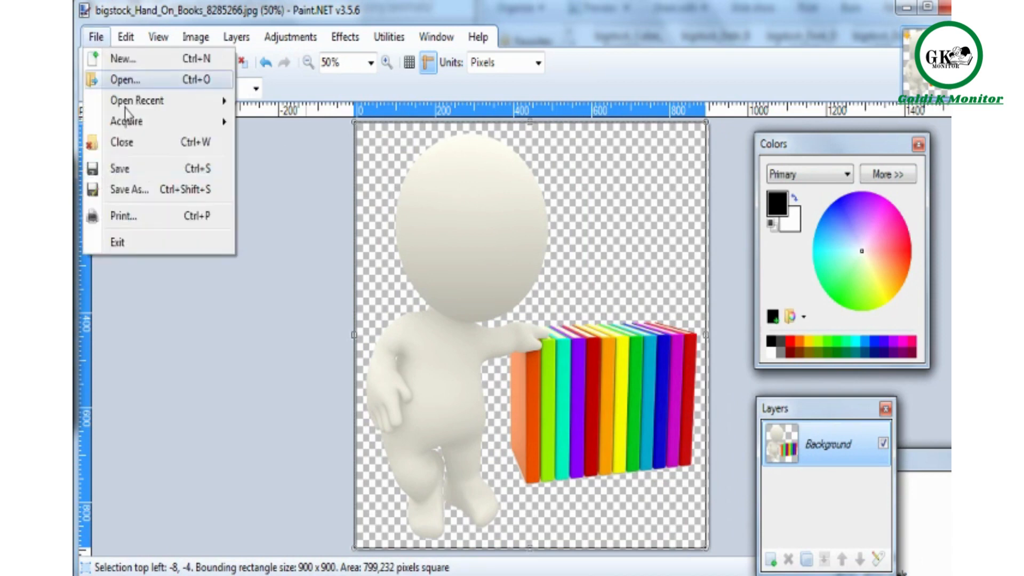
pyautogui.click(177, 189)
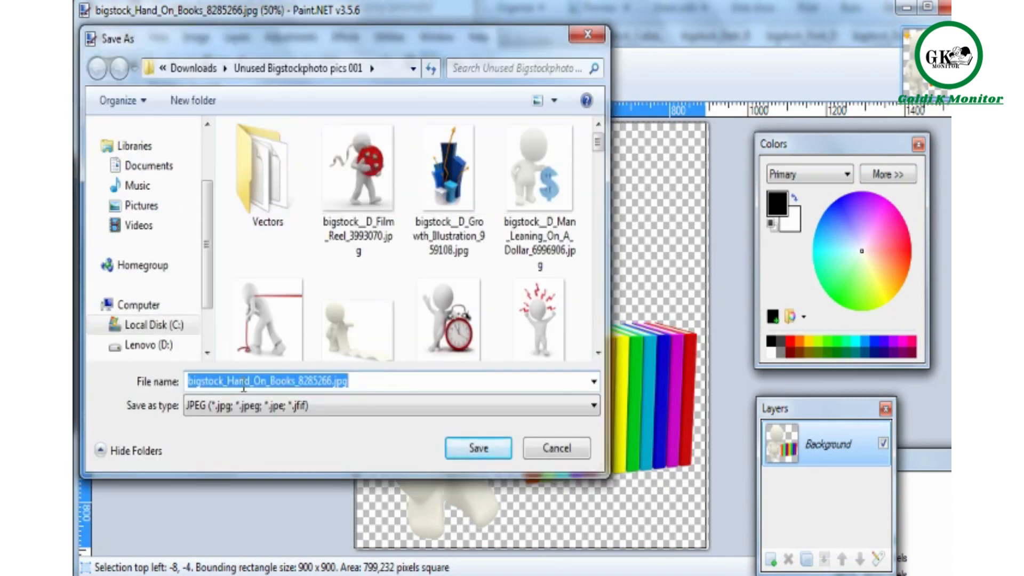
pyautogui.click(293, 384)
pyautogui.moveTo(333, 383); pyautogui.dragTo(146, 368)
pyautogui.press('BackSpace')
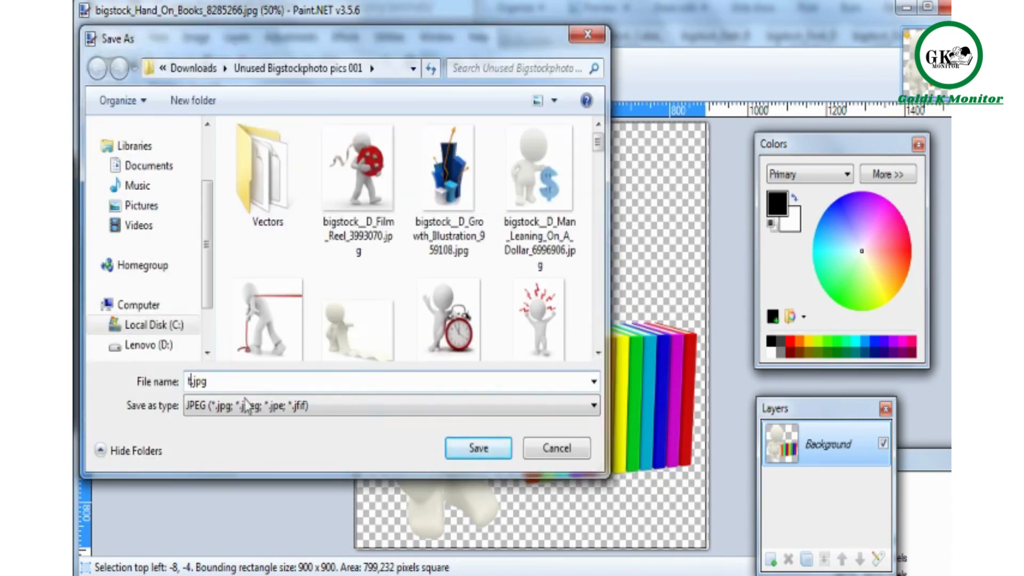
pyautogui.write('test')
pyautogui.click(460, 448)
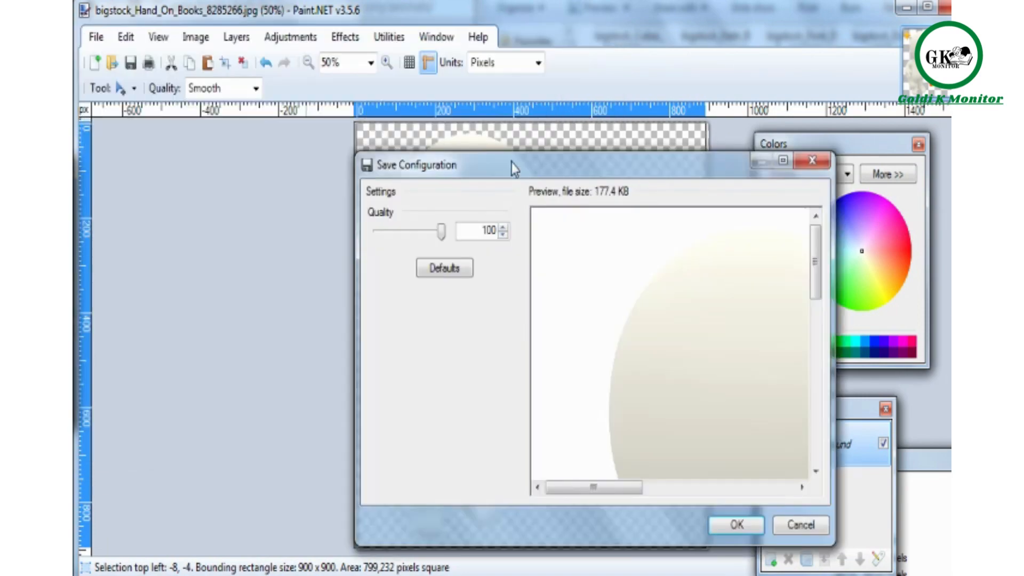
pyautogui.moveTo(511, 162); pyautogui.dragTo(423, 167)
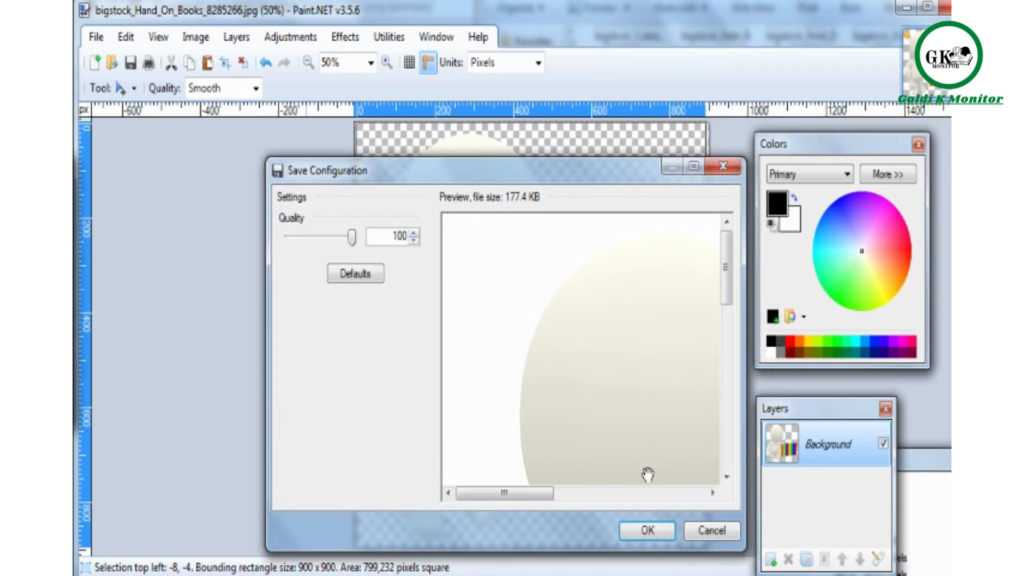
pyautogui.click(649, 530)
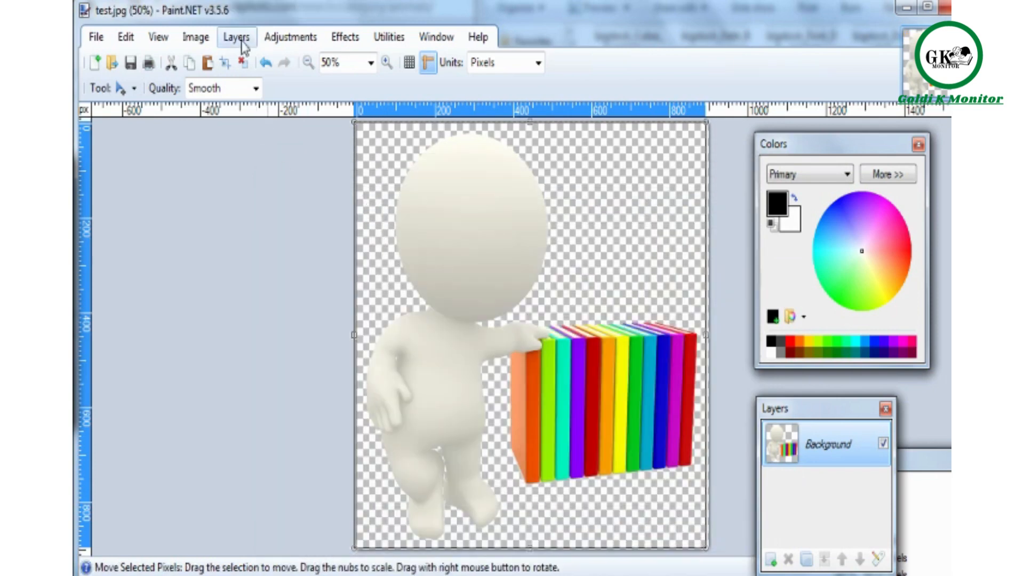
# Show the Tools window beside the canvas and add a new layer to the picture.
pyautogui.press('F5')
pyautogui.moveTo(116, 164); pyautogui.dragTo(144, 149)
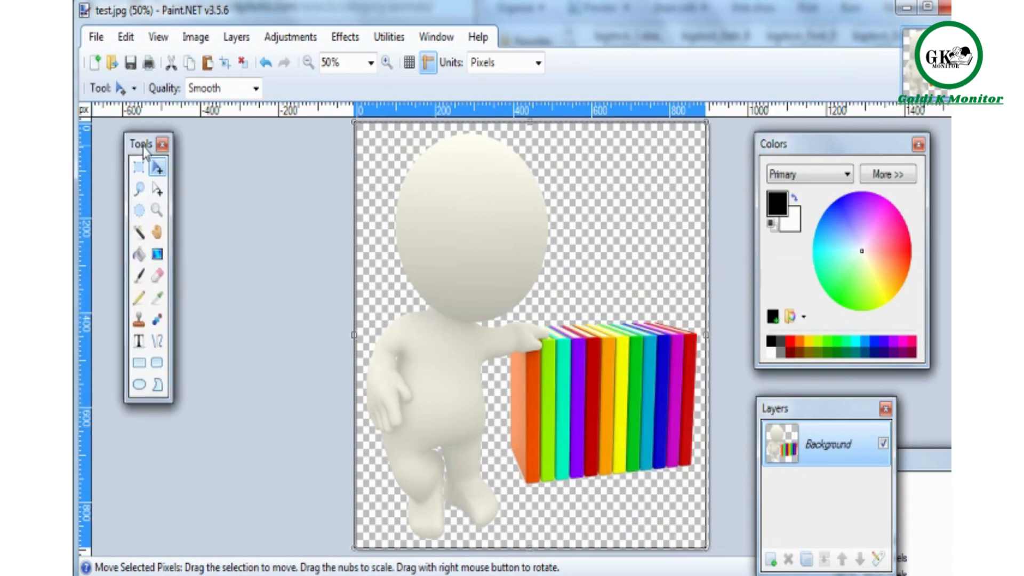
pyautogui.click(237, 39)
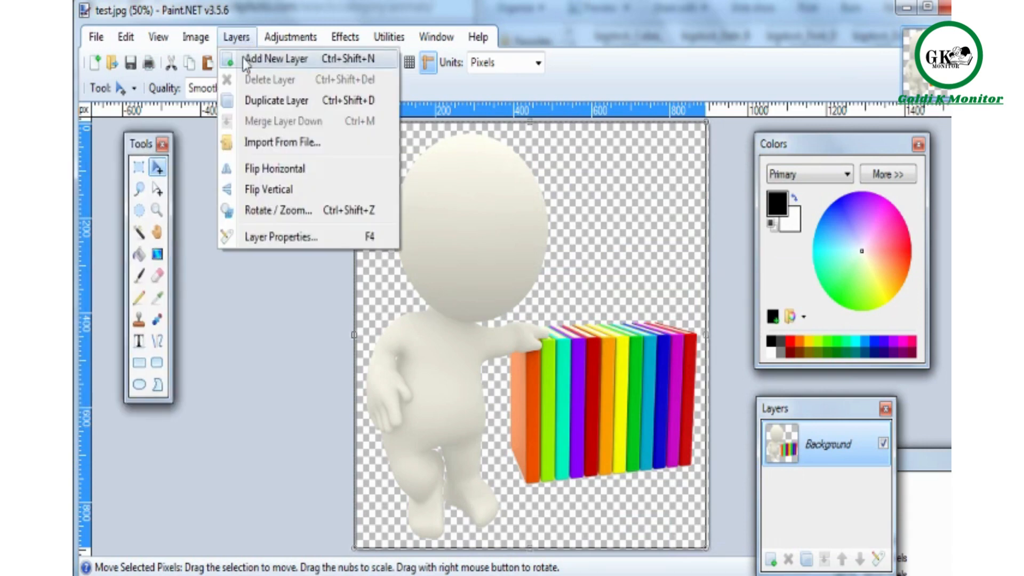
pyautogui.click(244, 60)
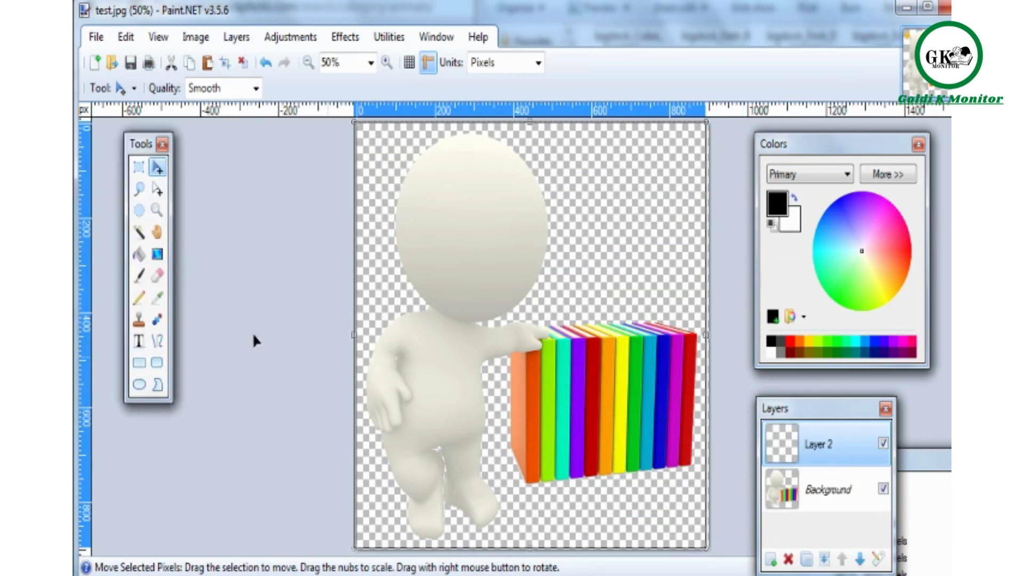
# Fill the new layer with solid black using the Paint Bucket and place it below the Background layer.
pyautogui.click(138, 253)
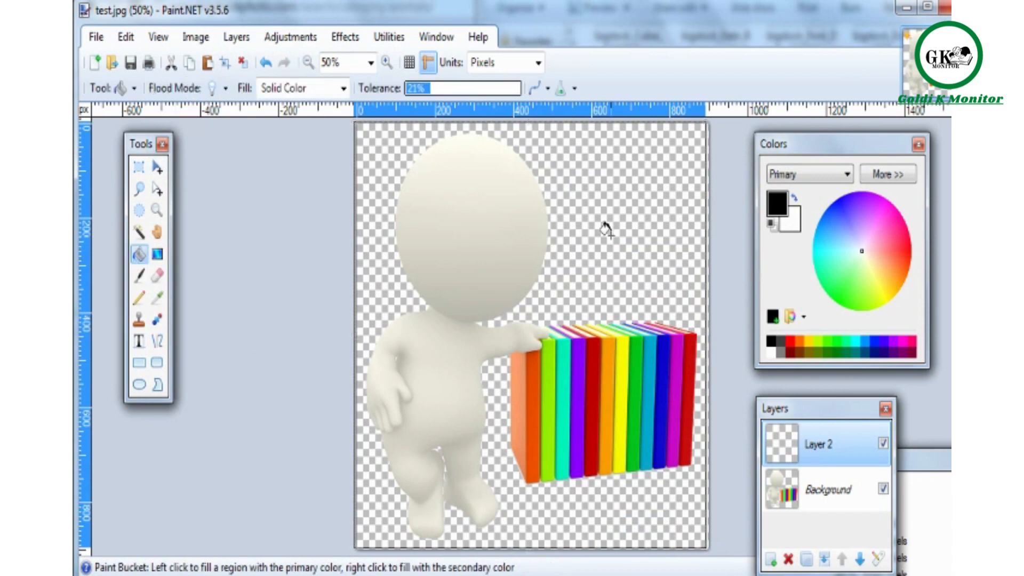
pyautogui.click(555, 260)
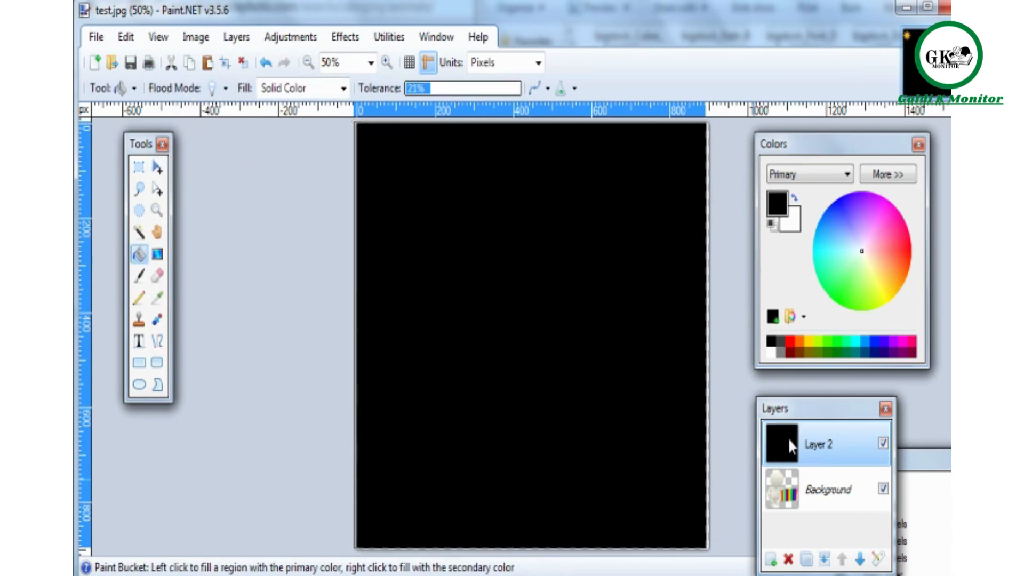
pyautogui.click(859, 558)
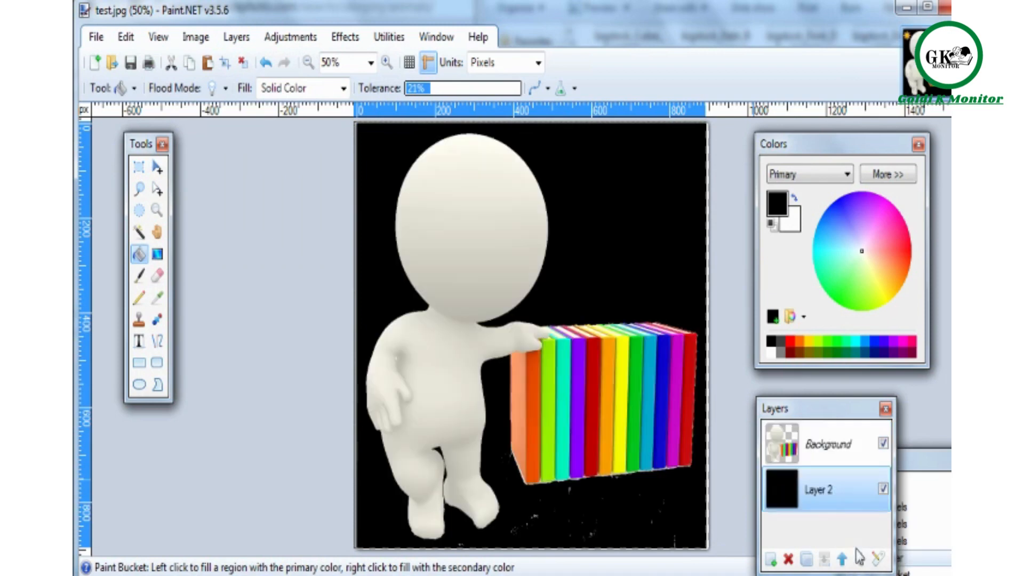
# Shift the black layer's pixels to about -12, -14 with Move Selected Pixels and make the Background layer active.
pyautogui.click(157, 168)
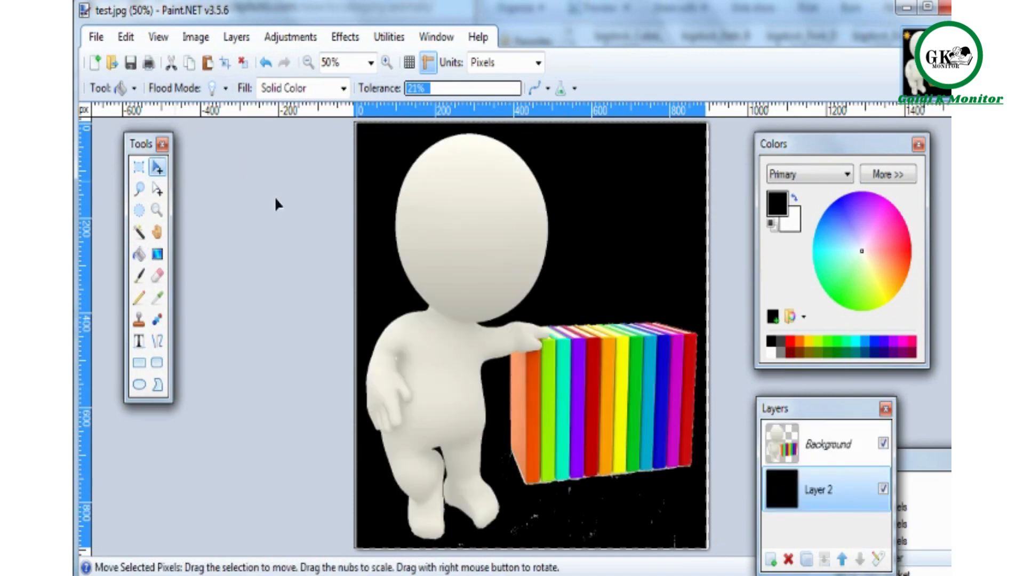
pyautogui.moveTo(526, 275); pyautogui.dragTo(523, 271)
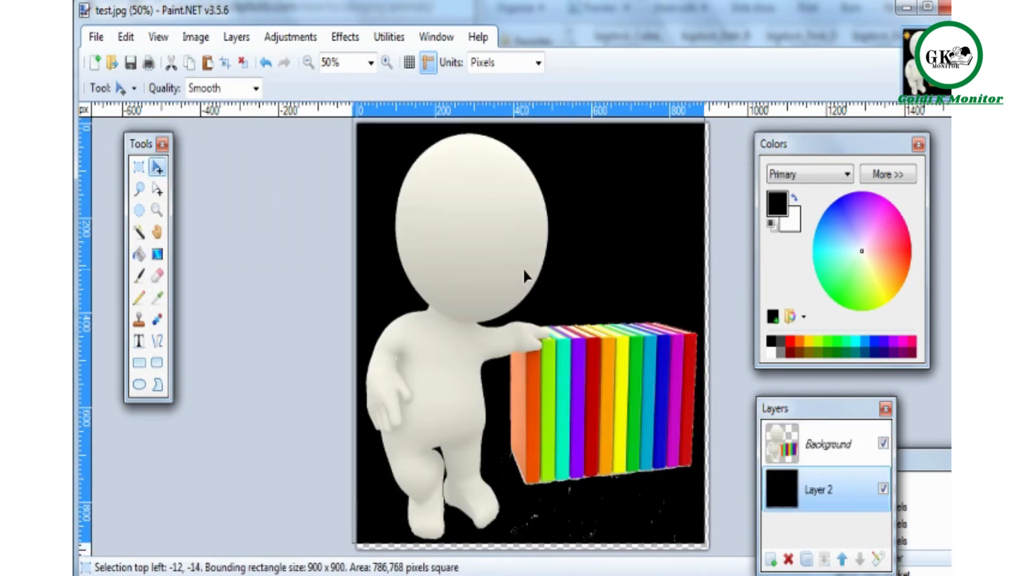
pyautogui.click(828, 454)
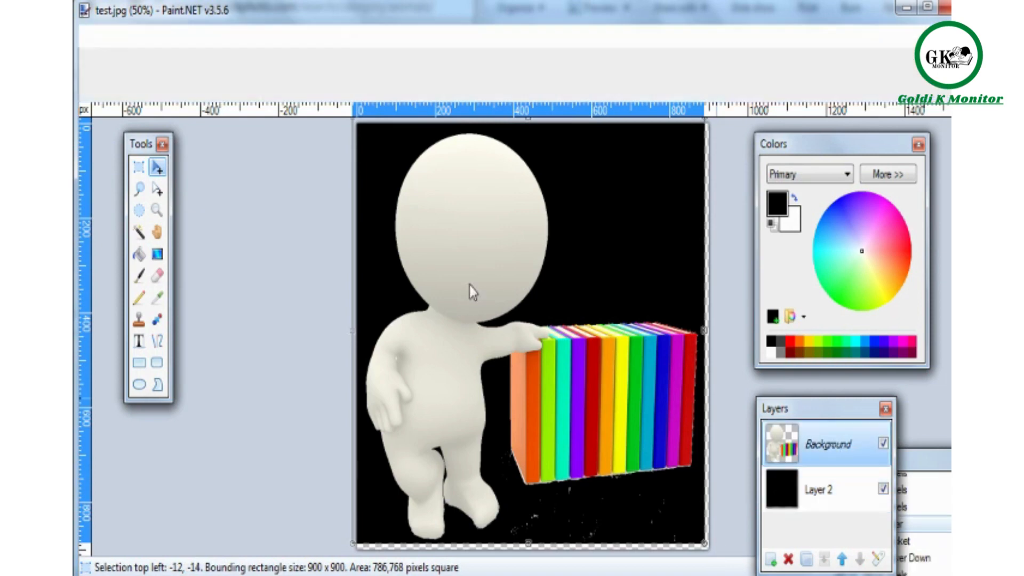
# Shift the Background layer's figure with Move Selected Pixels and erase the stray specks beneath the books using a rectangular selection.
pyautogui.moveTo(449, 286); pyautogui.dragTo(510, 273)
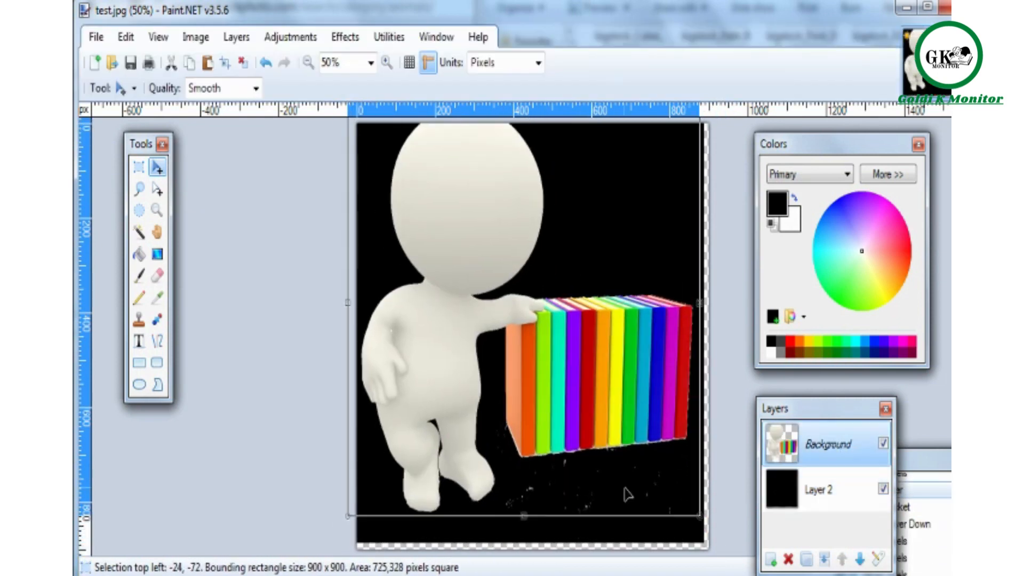
pyautogui.moveTo(469, 238); pyautogui.dragTo(466, 254)
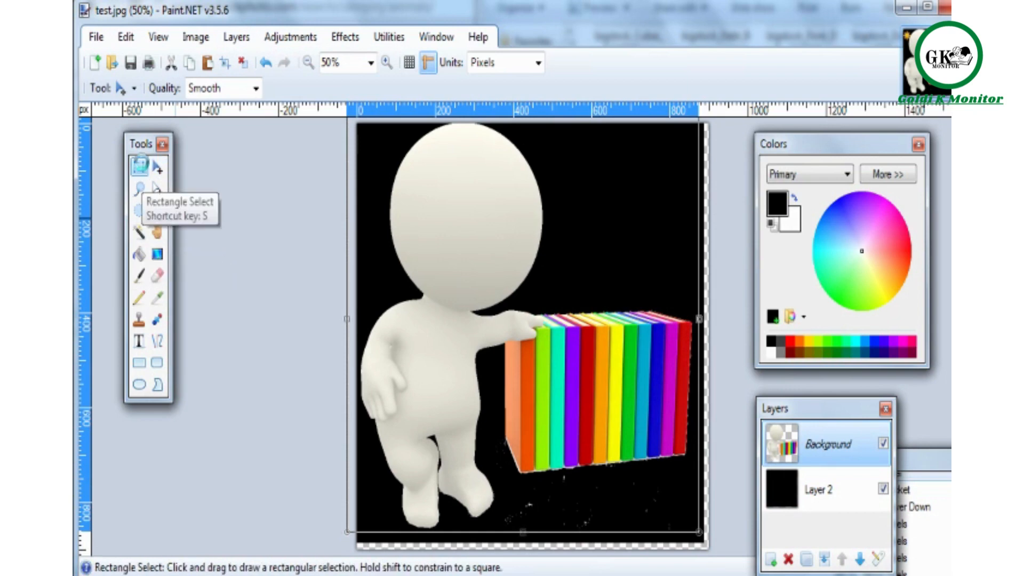
pyautogui.click(138, 167)
pyautogui.moveTo(505, 478); pyautogui.dragTo(717, 556)
pyautogui.press('Delete')
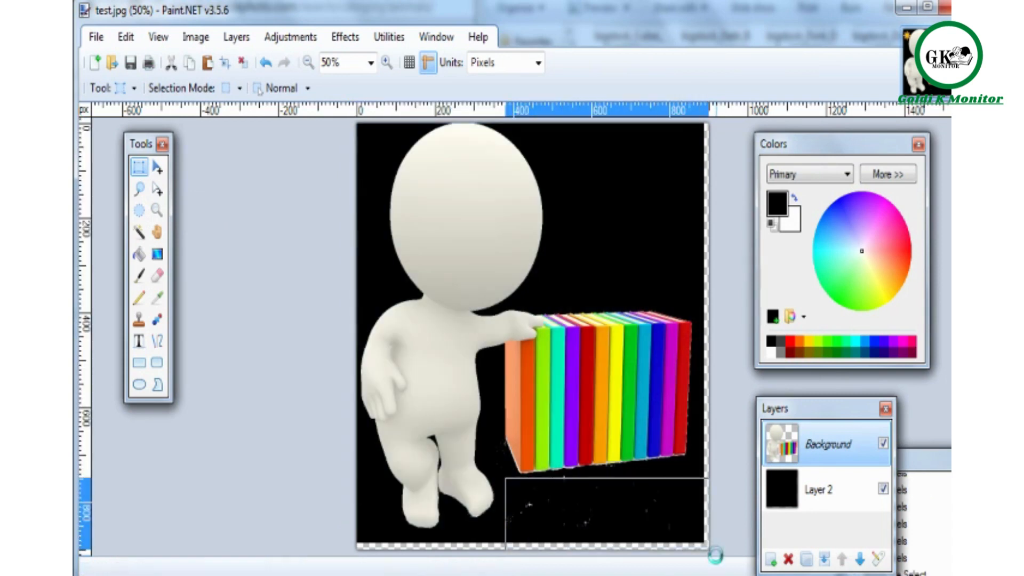
pyautogui.hotkey('ctrl', 'd')
# Erase the leftover specks along the books' lower edge and a 45 x 69 pixel patch between the foot and the books.
pyautogui.moveTo(561, 475); pyautogui.dragTo(587, 489)
pyautogui.click(587, 488)
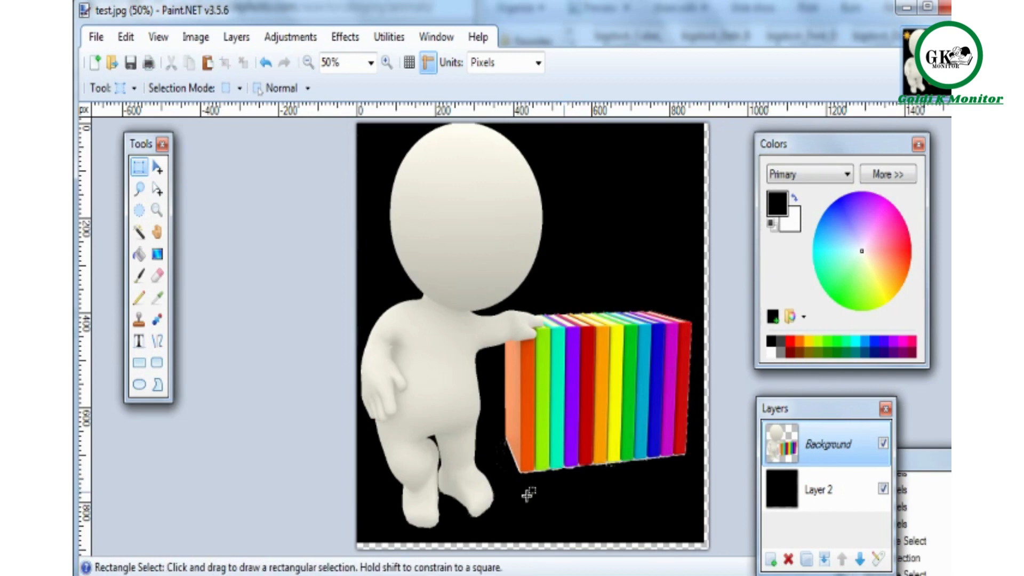
pyautogui.moveTo(487, 441); pyautogui.dragTo(505, 474)
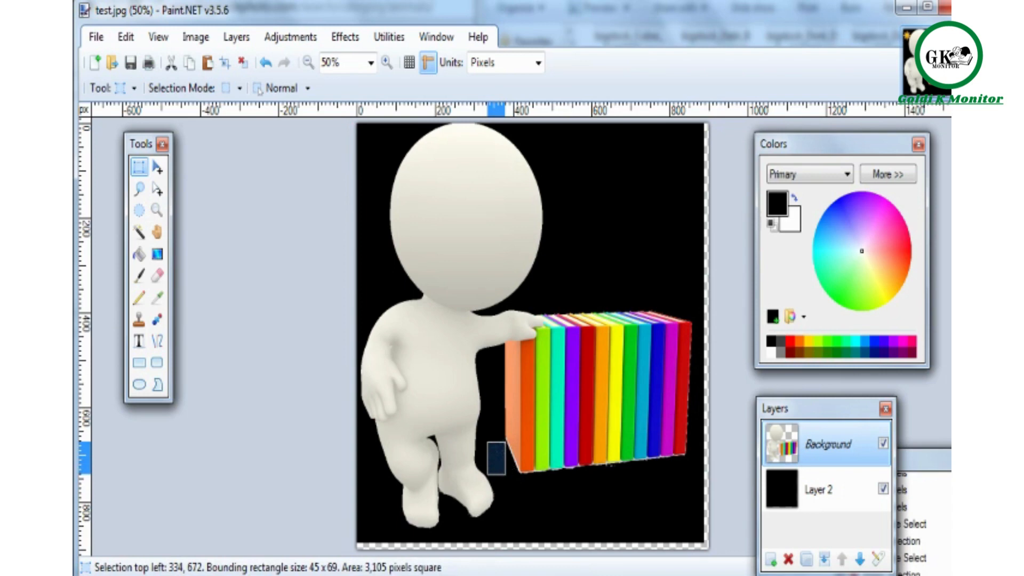
pyautogui.click(502, 473)
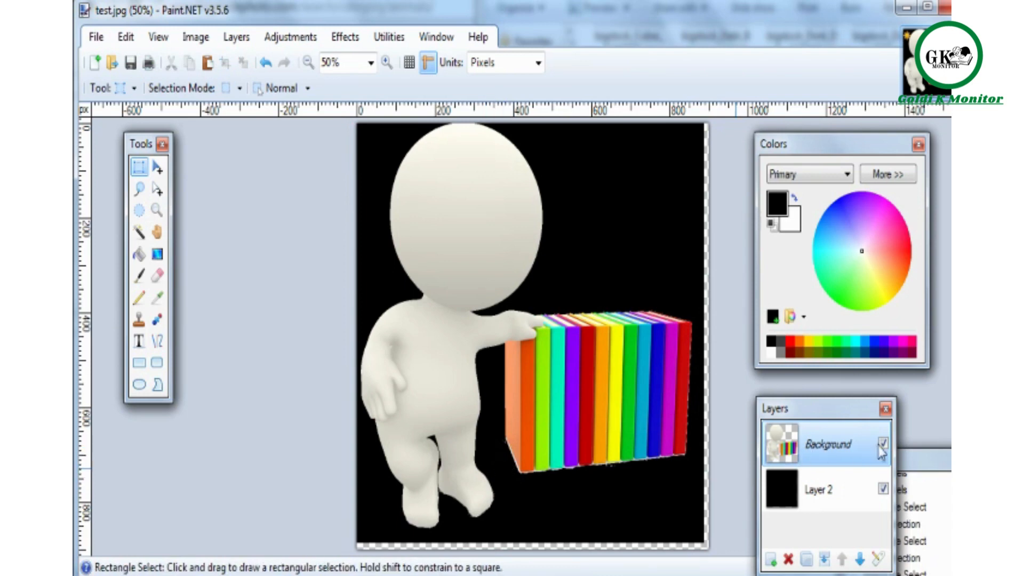
# Reposition the Layers window and shift the Background layer's pixels to about 26, -100 with Move Selected Pixels.
pyautogui.moveTo(856, 411); pyautogui.dragTo(845, 388)
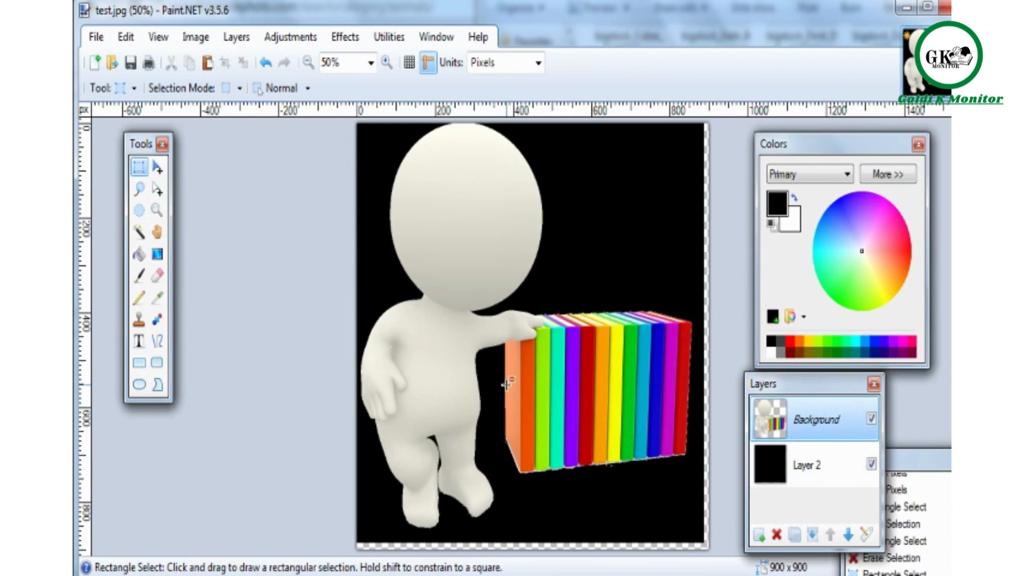
pyautogui.click(157, 167)
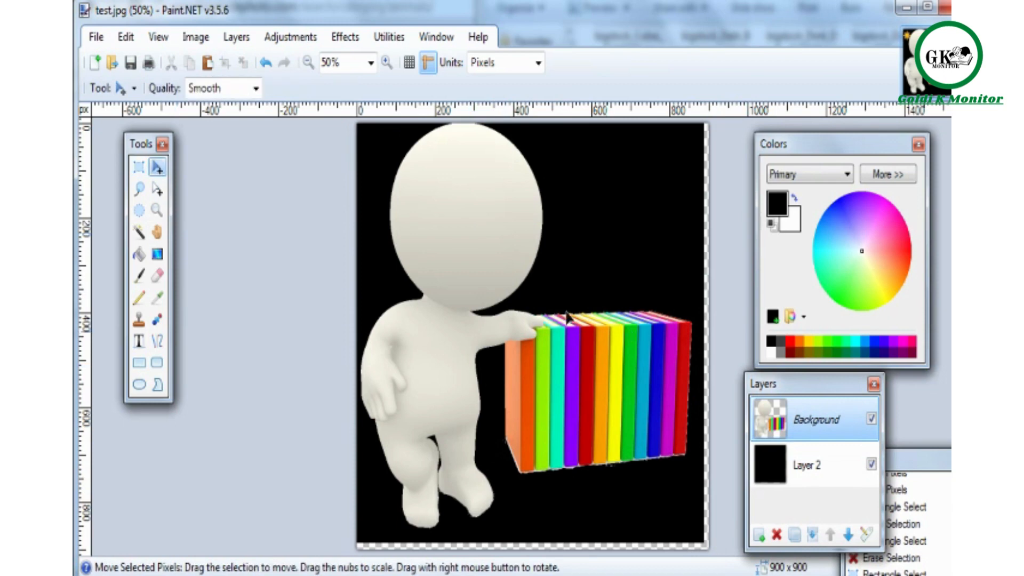
pyautogui.moveTo(534, 309); pyautogui.dragTo(543, 279)
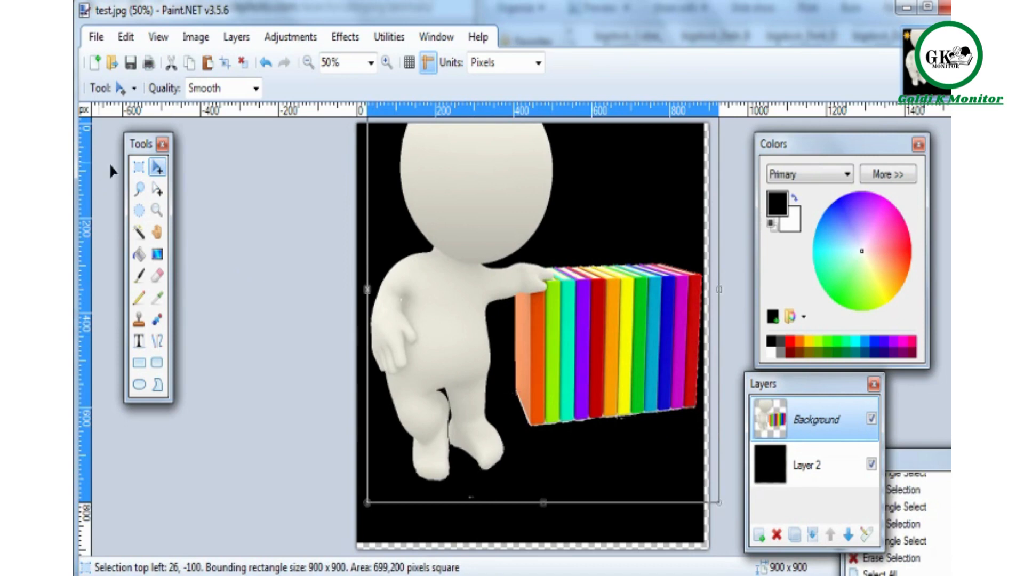
# Erase the speck beneath the feet and the strips directly below the books with rectangular selections.
pyautogui.click(139, 167)
pyautogui.moveTo(452, 483); pyautogui.dragTo(526, 518)
pyautogui.press('Delete')
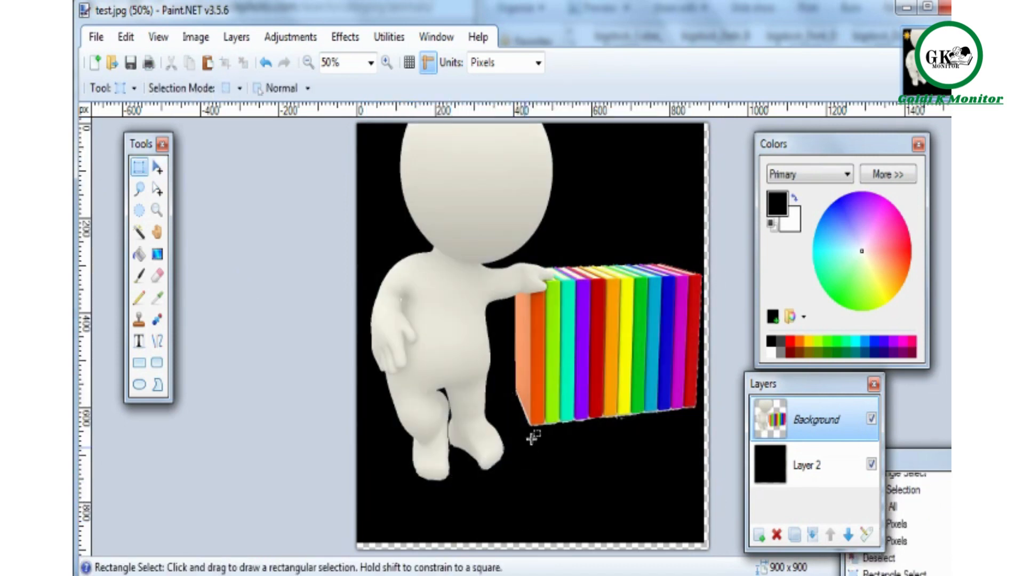
pyautogui.moveTo(532, 443); pyautogui.dragTo(662, 483)
pyautogui.press('Delete')
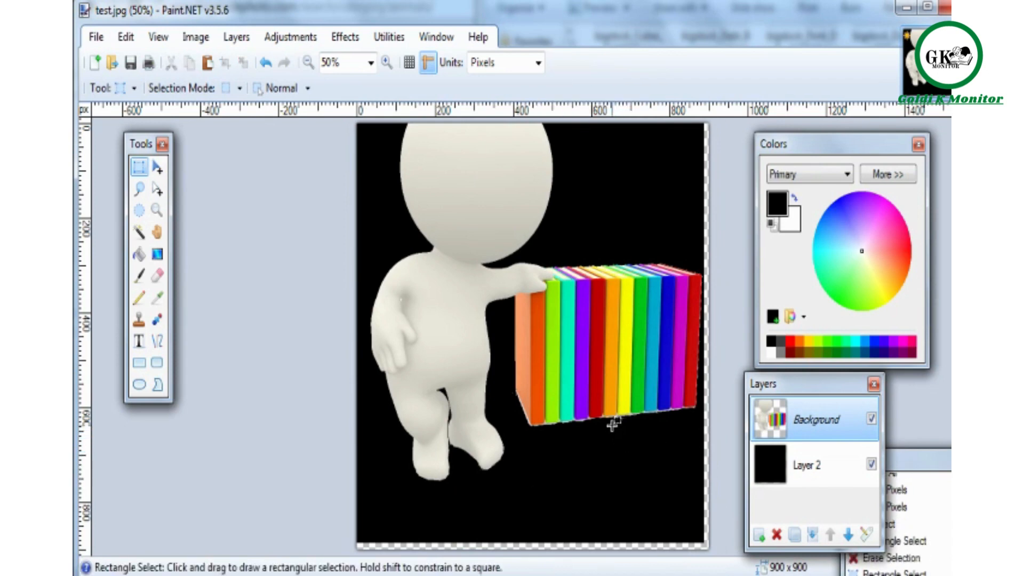
pyautogui.moveTo(612, 424); pyautogui.dragTo(709, 459)
pyautogui.press('Delete')
pyautogui.hotkey('ctrl', 'd')
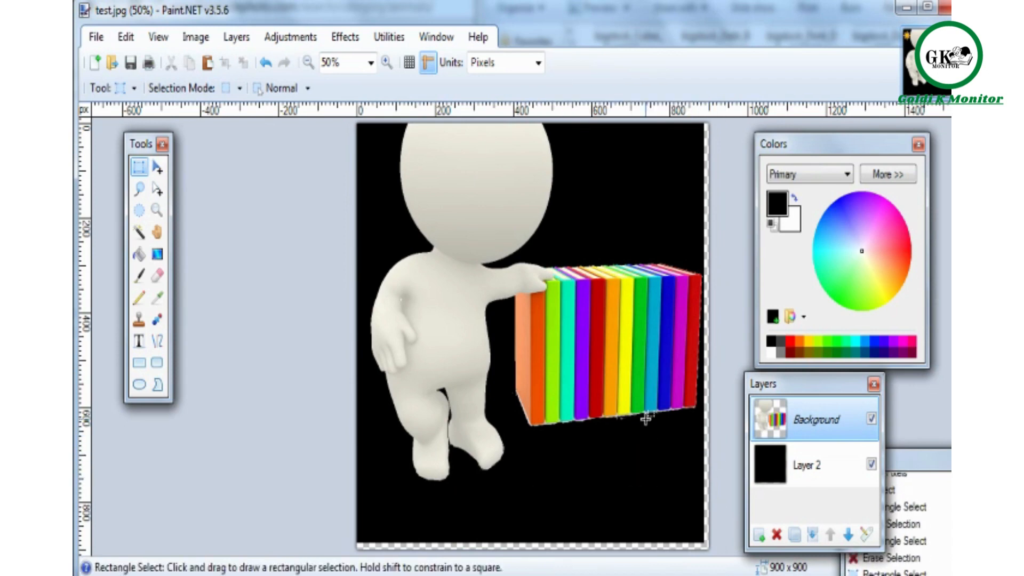
# Erase a tall rectangular area beneath the books' far end and another area just below the figure's front foot.
pyautogui.moveTo(617, 432); pyautogui.dragTo(693, 528)
pyautogui.press('Delete')
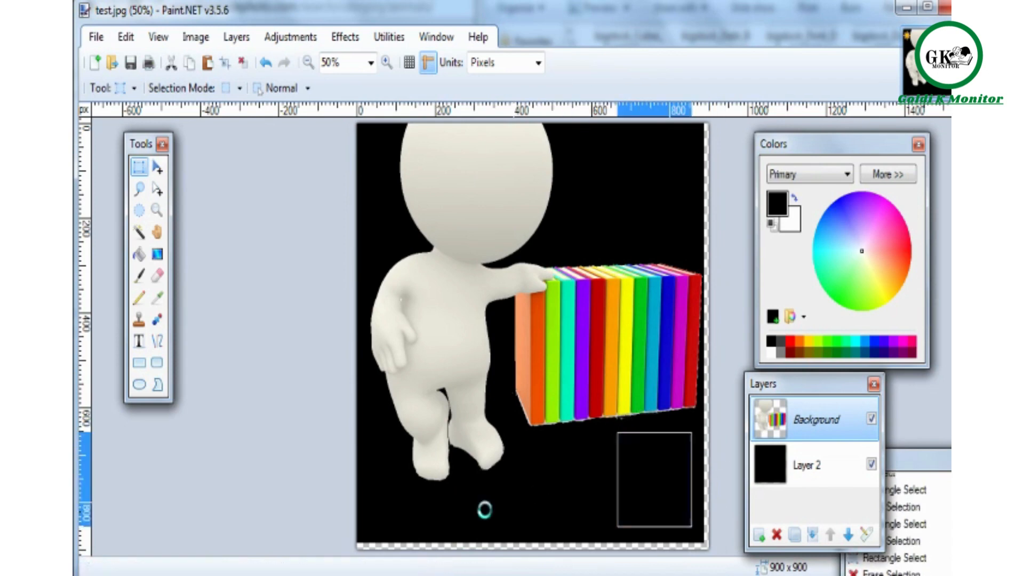
pyautogui.hotkey('ctrl', 'd')
pyautogui.moveTo(460, 484); pyautogui.dragTo(541, 537)
pyautogui.press('Delete')
pyautogui.hotkey('ctrl', 'd')
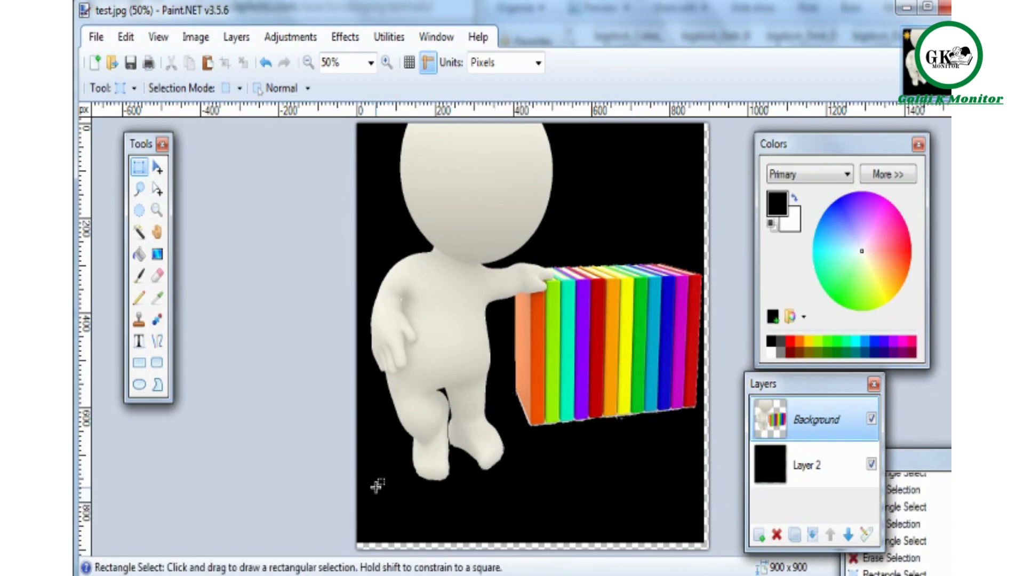
# Erase the areas below the feet and beside the figure's outer leg, and shift the Background layer's pixels to about -4, 74.
pyautogui.moveTo(375, 487); pyautogui.dragTo(485, 537)
pyautogui.press('Delete')
pyautogui.hotkey('ctrl', 'd')
pyautogui.moveTo(359, 417); pyautogui.dragTo(393, 492)
pyautogui.press('Delete')
pyautogui.hotkey('ctrl', 'd')
pyautogui.click(156, 167)
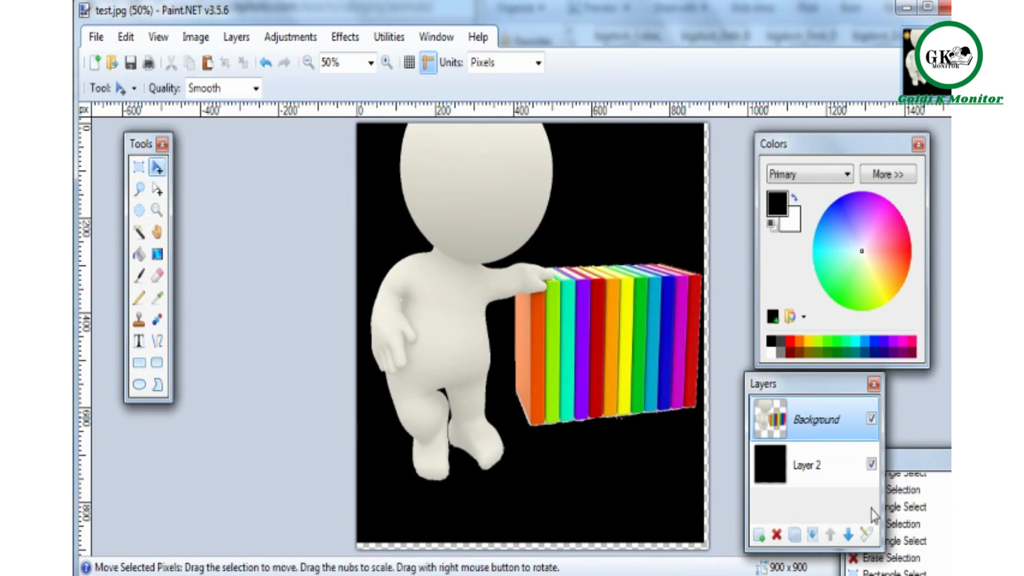
pyautogui.moveTo(609, 365); pyautogui.dragTo(609, 396)
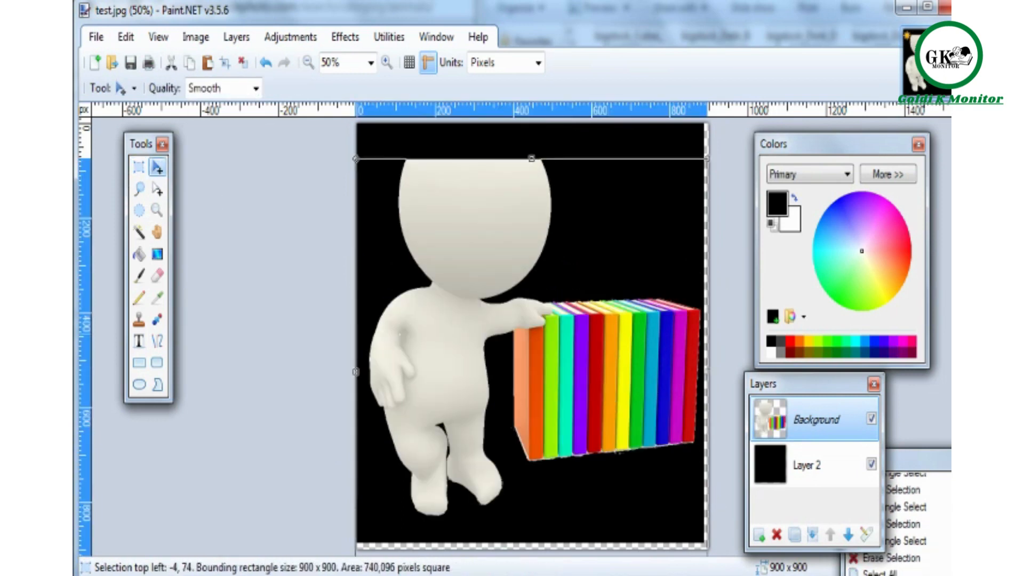
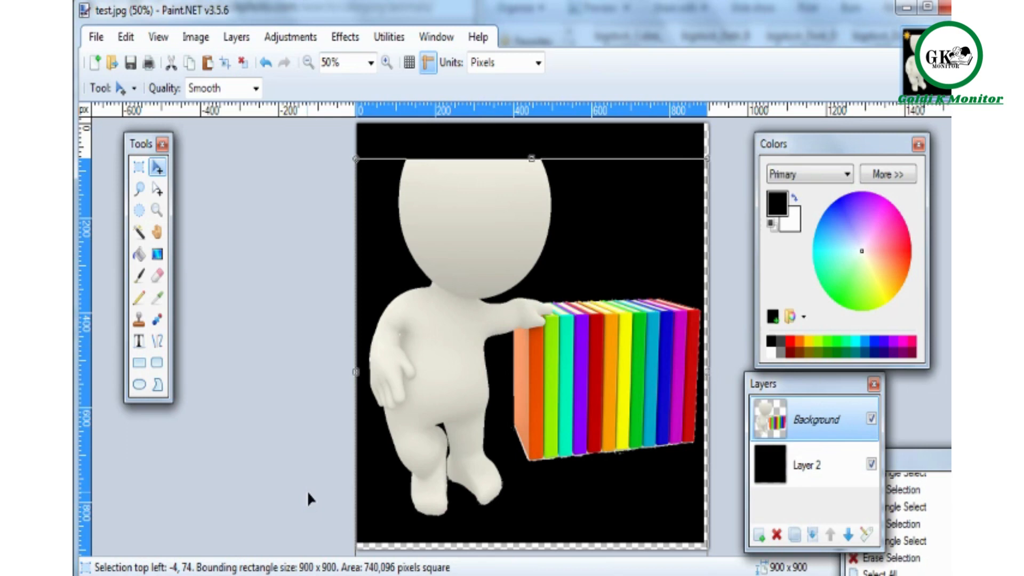
# Create a blank 800 x 600 pixel image and switch to the Windows Explorer window with the stock pictures.
pyautogui.click(96, 61)
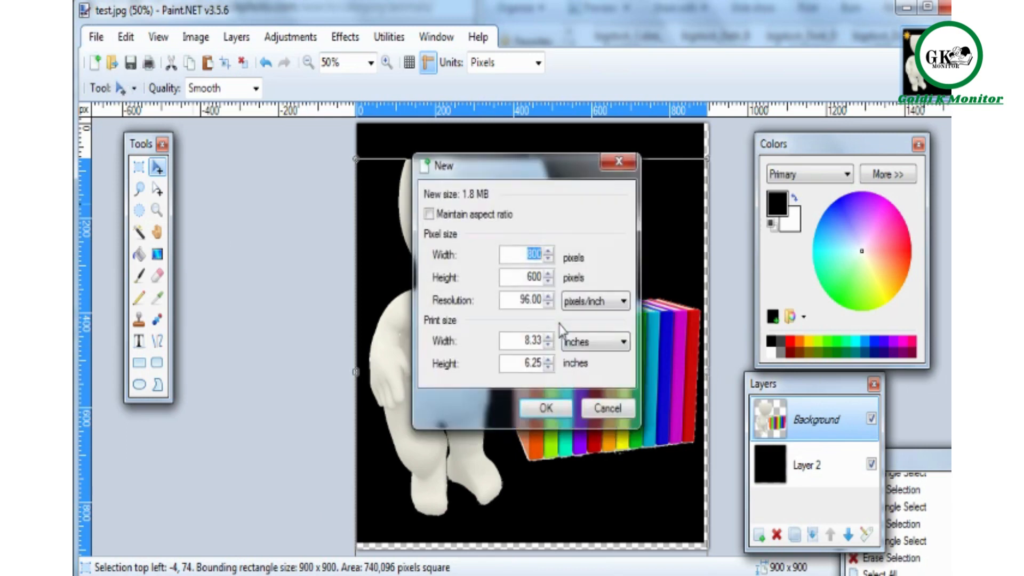
pyautogui.click(536, 408)
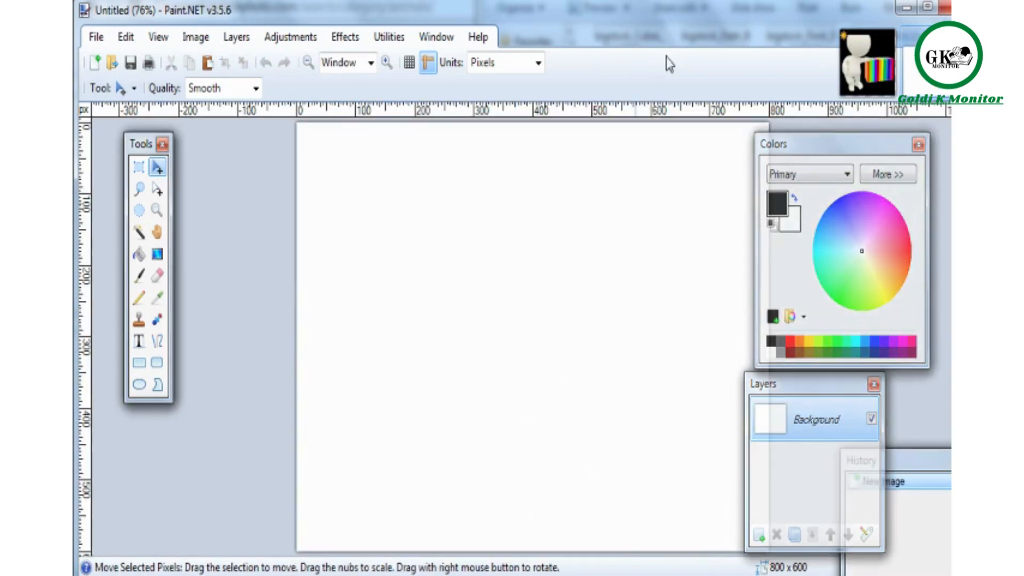
pyautogui.hotkey('alt', 'Tab')
pyautogui.moveTo(664, 2)
pyautogui.mouseDown()
pyautogui.moveTo(635, 27)
pyautogui.moveTo(646, 33)
pyautogui.mouseUp()
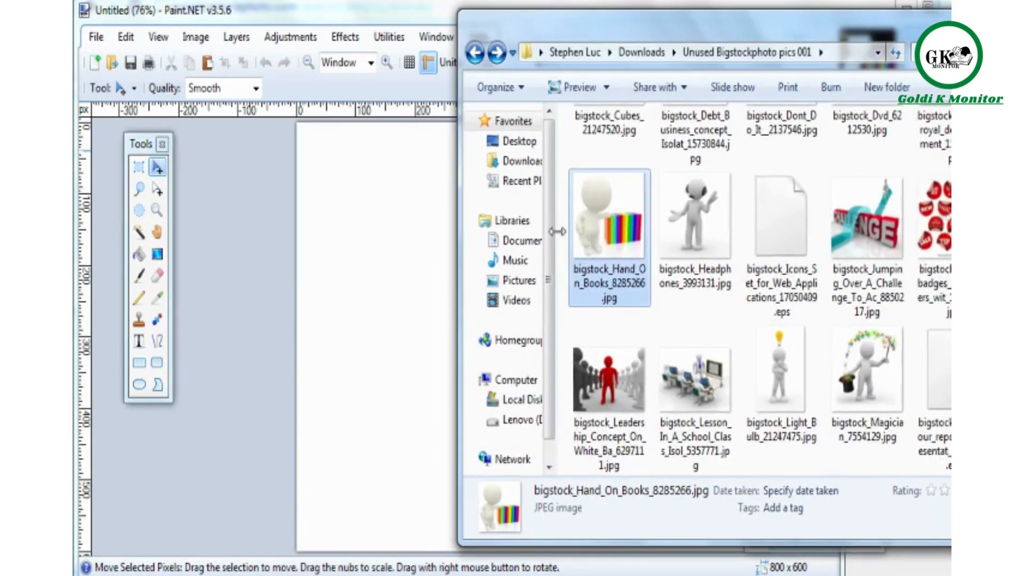
# Go into the Vectors folder and open bigstock_Business_group_of_two_young_la_14454542.jpg in Paint.NET as a separate image.
pyautogui.scroll(5, 609, 234)
pyautogui.scroll(3, 611, 240)
pyautogui.click(603, 160)
pyautogui.doubleClick(603, 160)
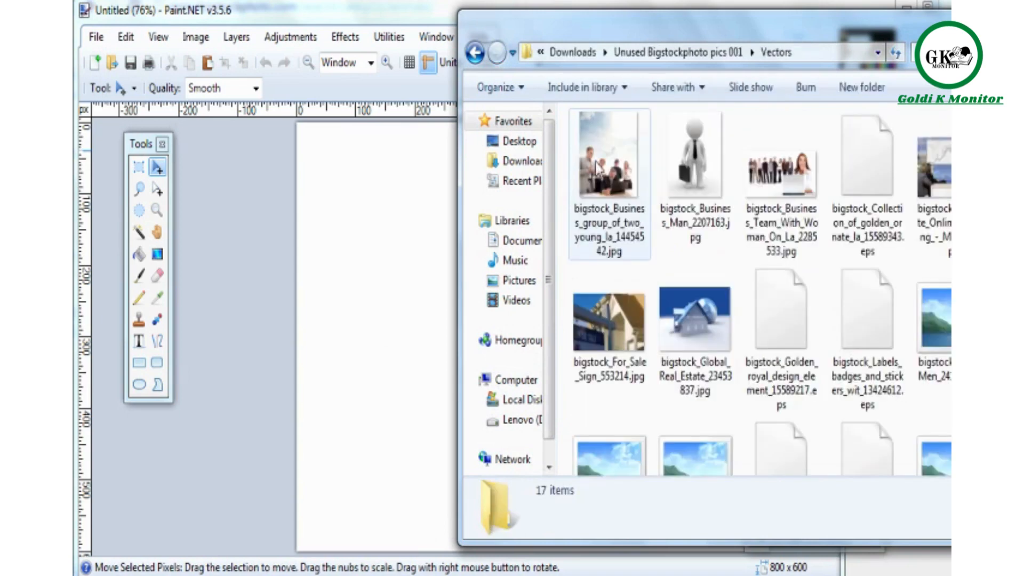
pyautogui.moveTo(597, 170)
pyautogui.mouseDown()
pyautogui.moveTo(534, 187)
pyautogui.moveTo(323, 336)
pyautogui.moveTo(373, 385)
pyautogui.mouseUp()
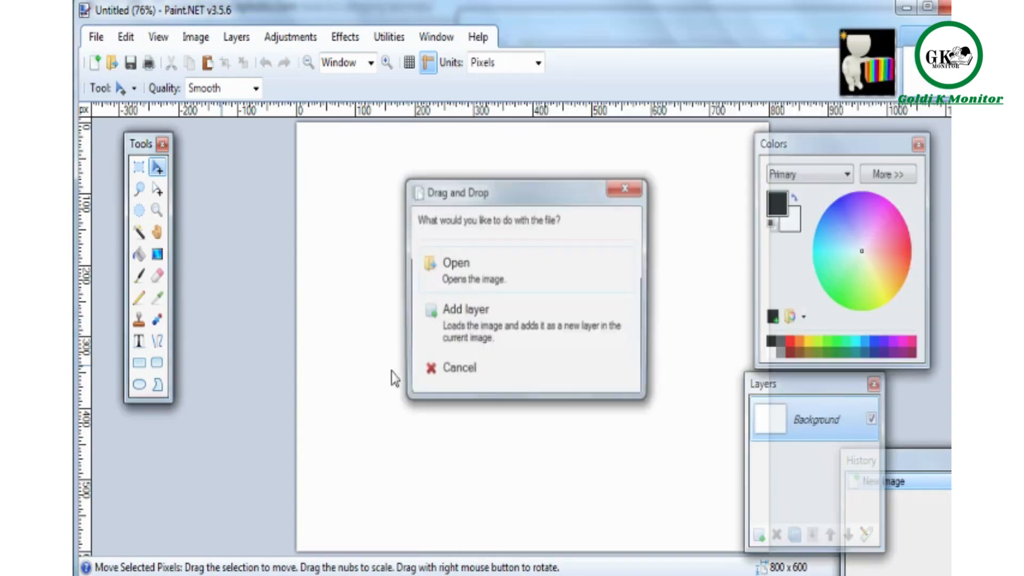
pyautogui.click(459, 264)
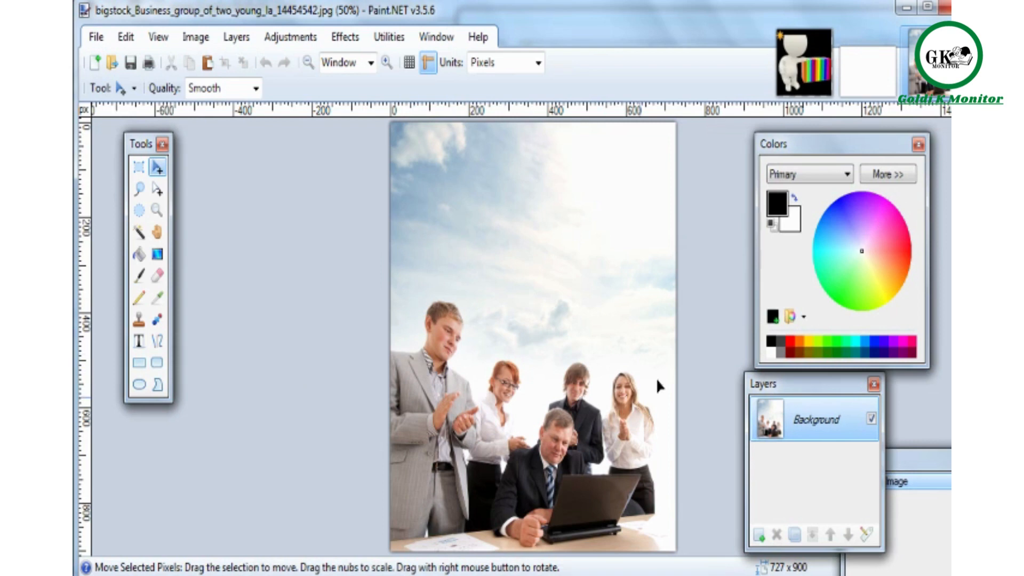
# Select the sky patch behind the standing man with the Magic Wand, trying a tolerance of 21% and settling on 15%.
pyautogui.click(141, 233)
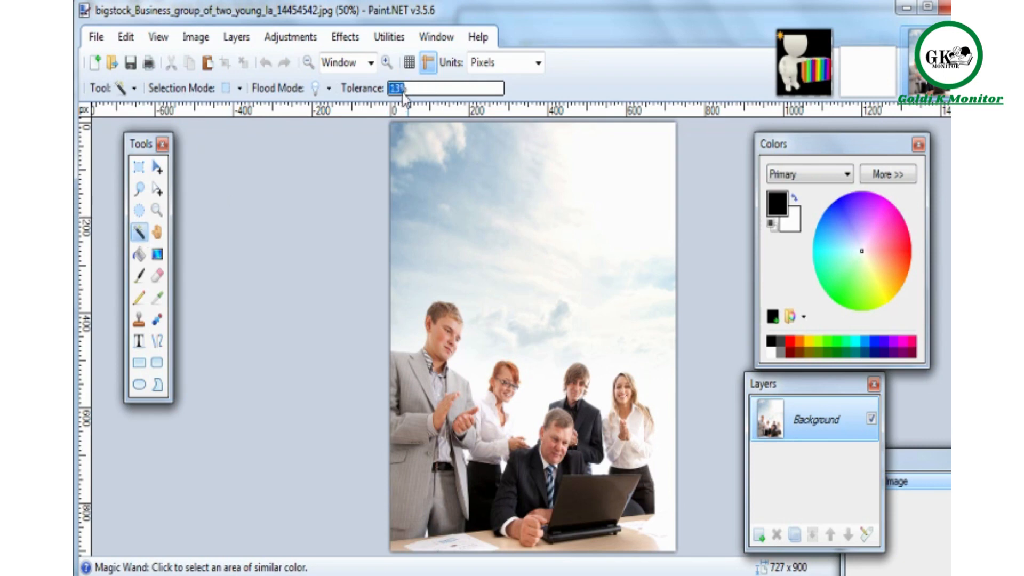
pyautogui.moveTo(402, 93); pyautogui.dragTo(396, 93)
pyautogui.click(417, 335)
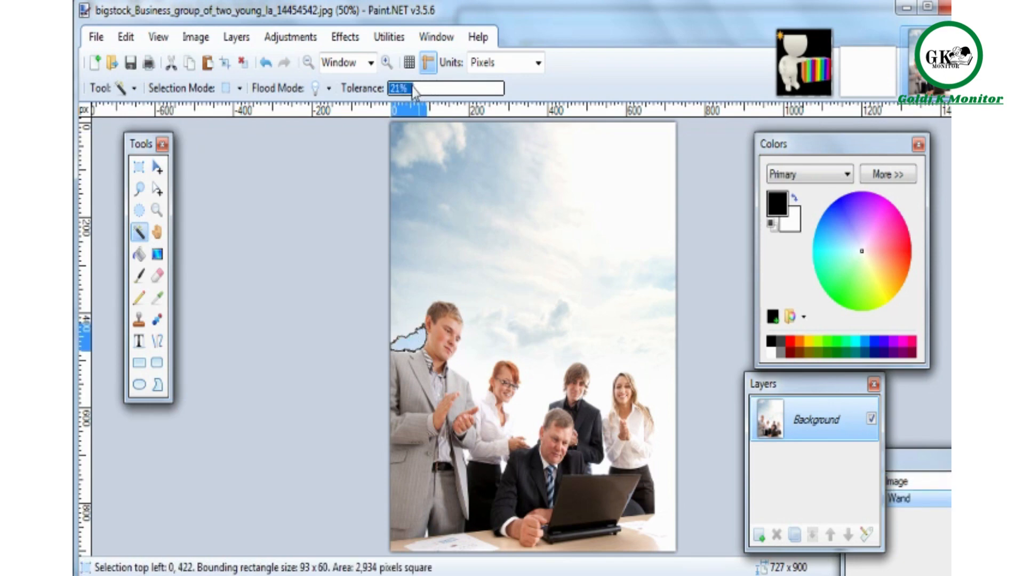
pyautogui.click(411, 340)
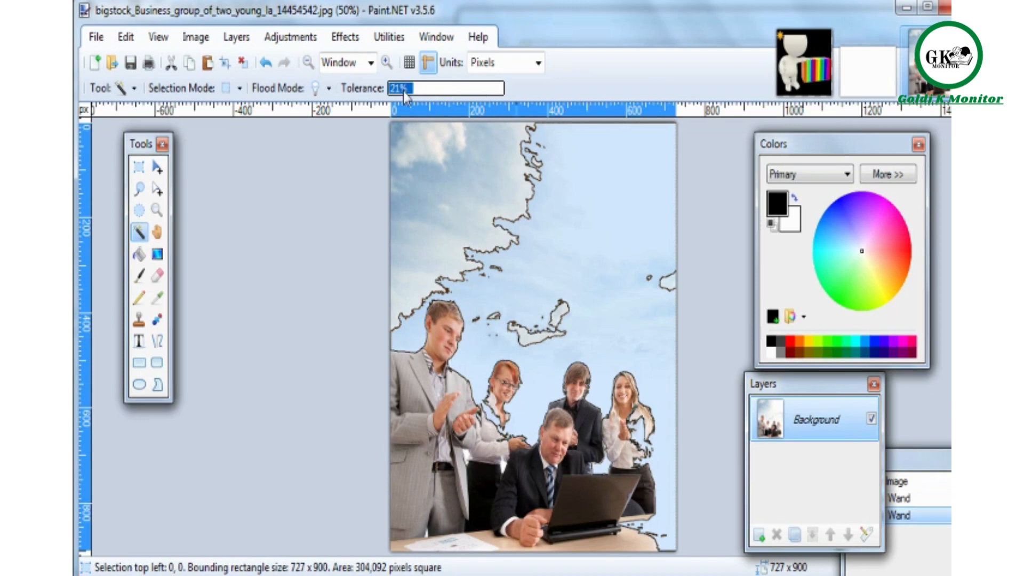
pyautogui.click(414, 335)
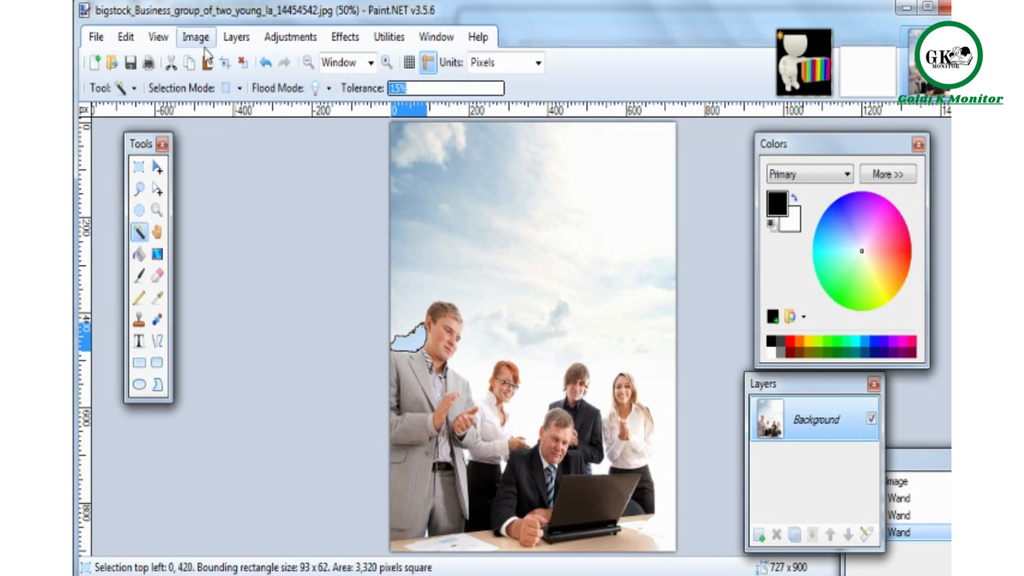
# Erase the selected sky patch behind the standing man and the adjoining sky area above his head.
pyautogui.click(158, 37)
pyautogui.click(176, 55)
pyautogui.click(158, 36)
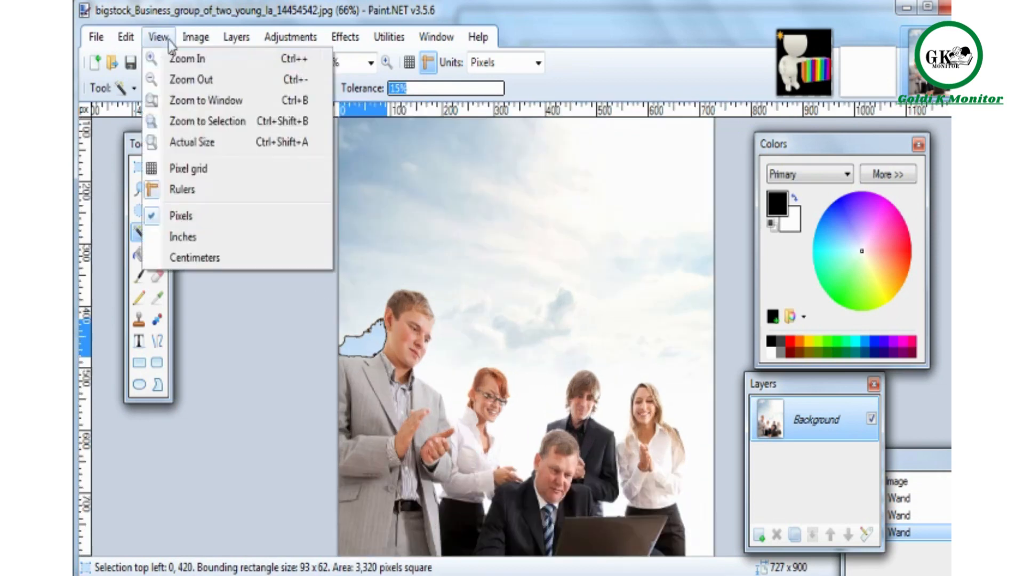
pyautogui.click(167, 58)
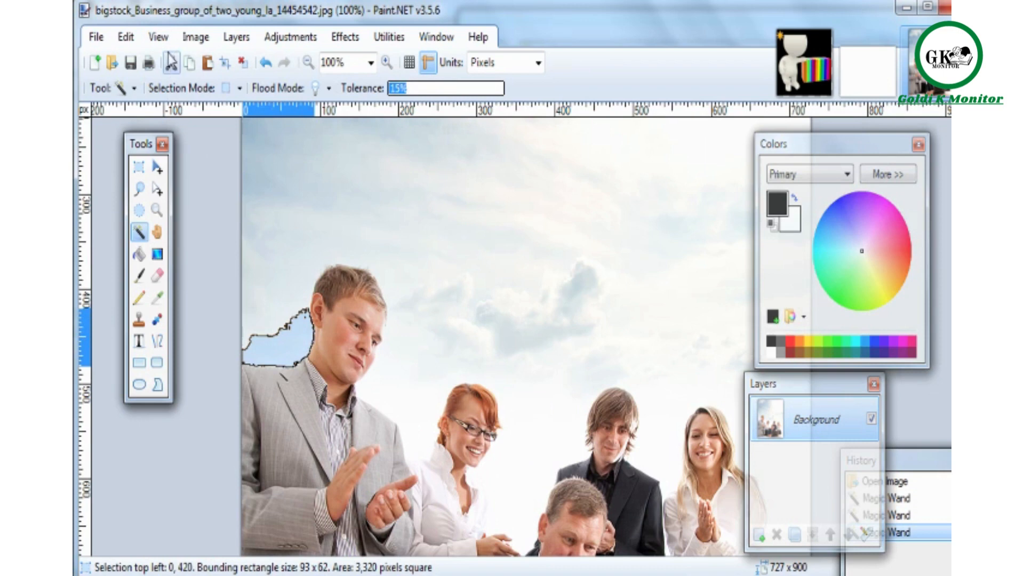
pyautogui.press('Delete')
pyautogui.click(282, 298)
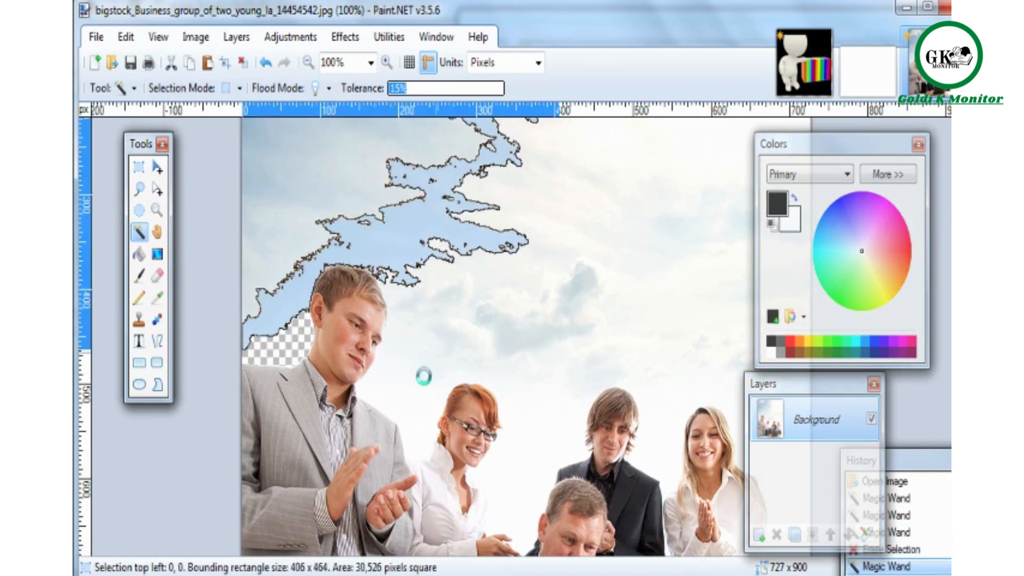
pyautogui.press('Delete')
# Lower the Magic Wand tolerance and erase the background patch between the gray-suited man and the red-haired woman.
pyautogui.click(385, 388)
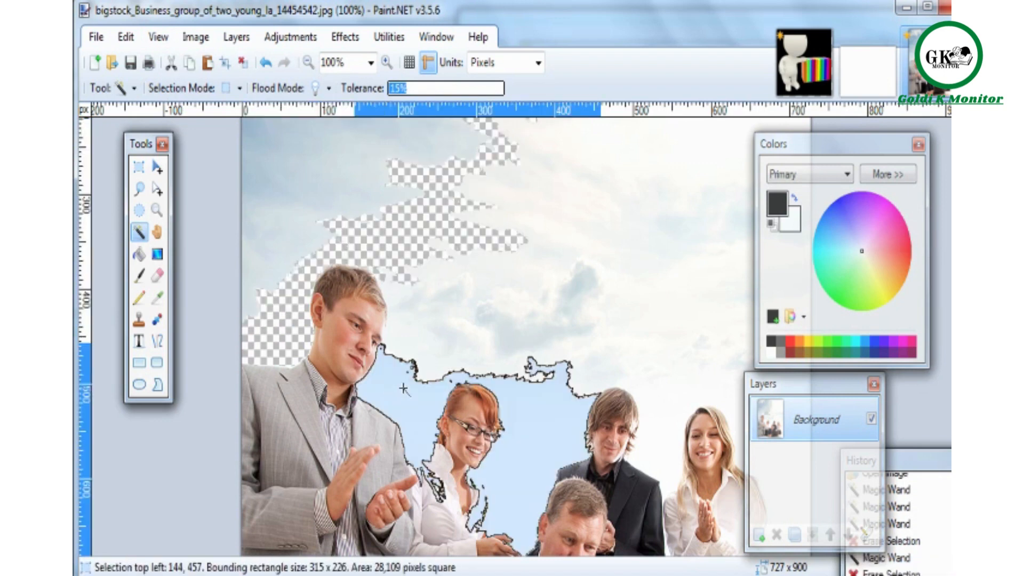
pyautogui.keyDown('ctrl'); pyautogui.click(439, 388); pyautogui.keyUp('ctrl')
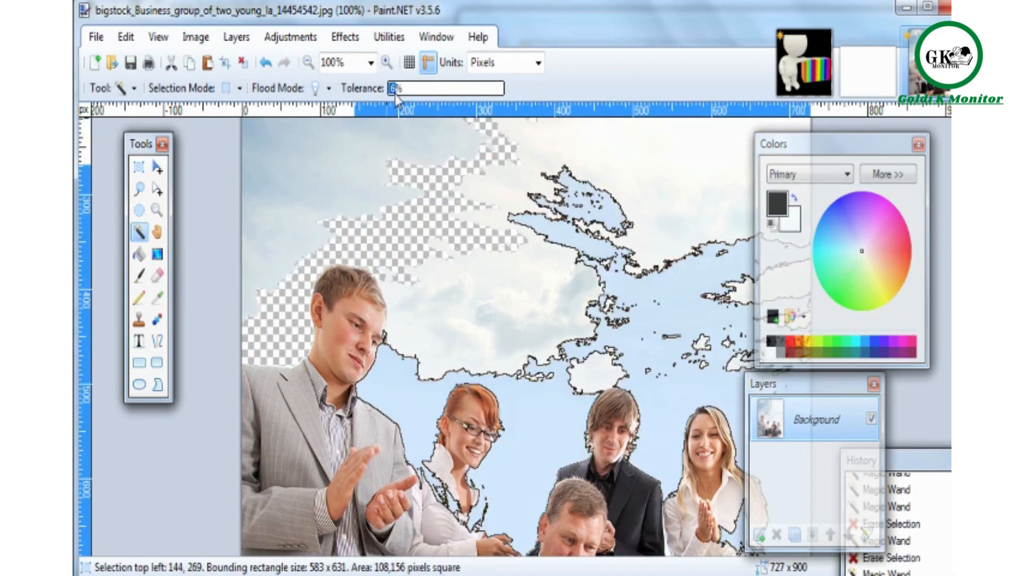
pyautogui.click(416, 429)
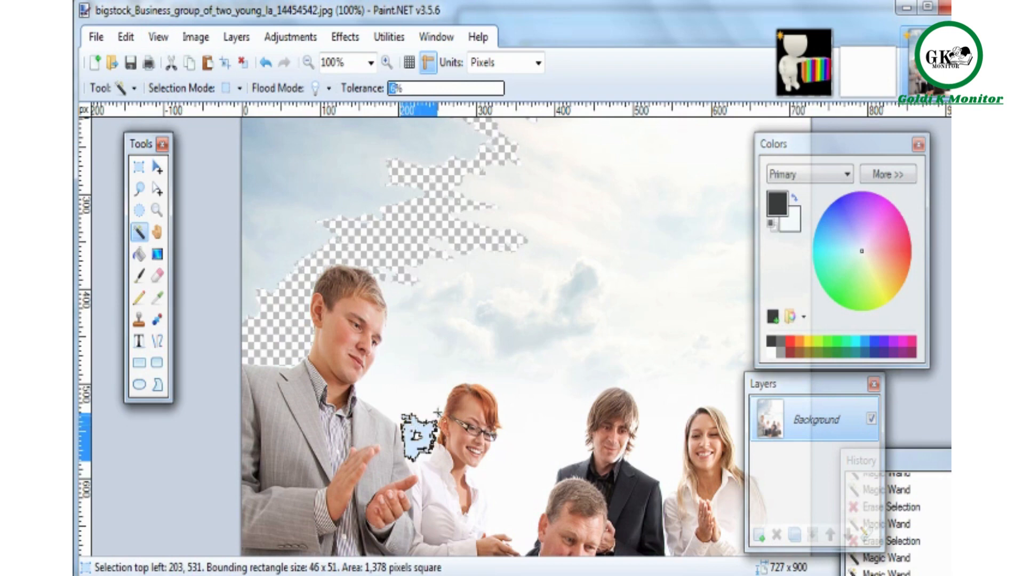
pyautogui.click(437, 395)
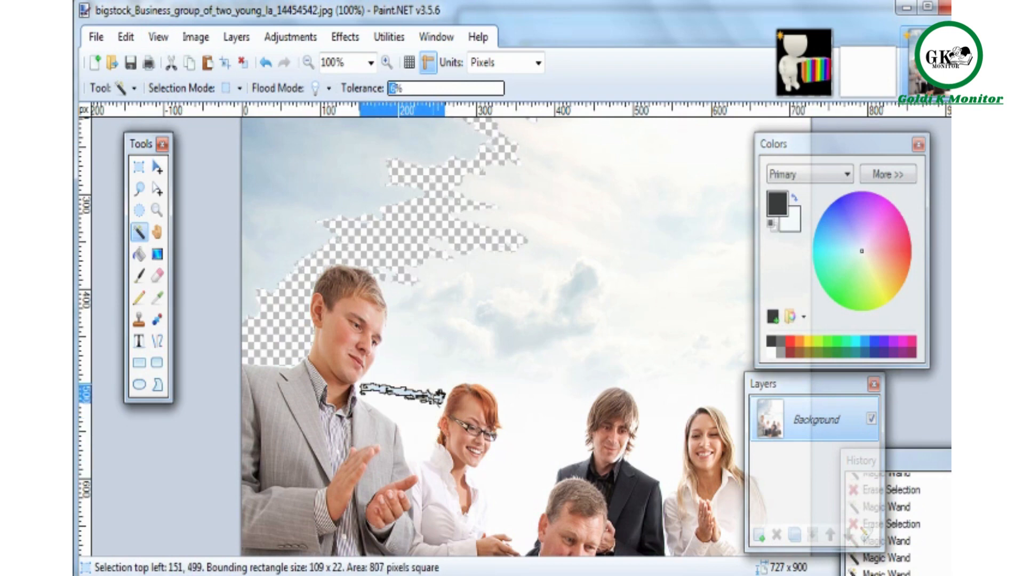
pyautogui.click(420, 443)
pyautogui.press('Delete')
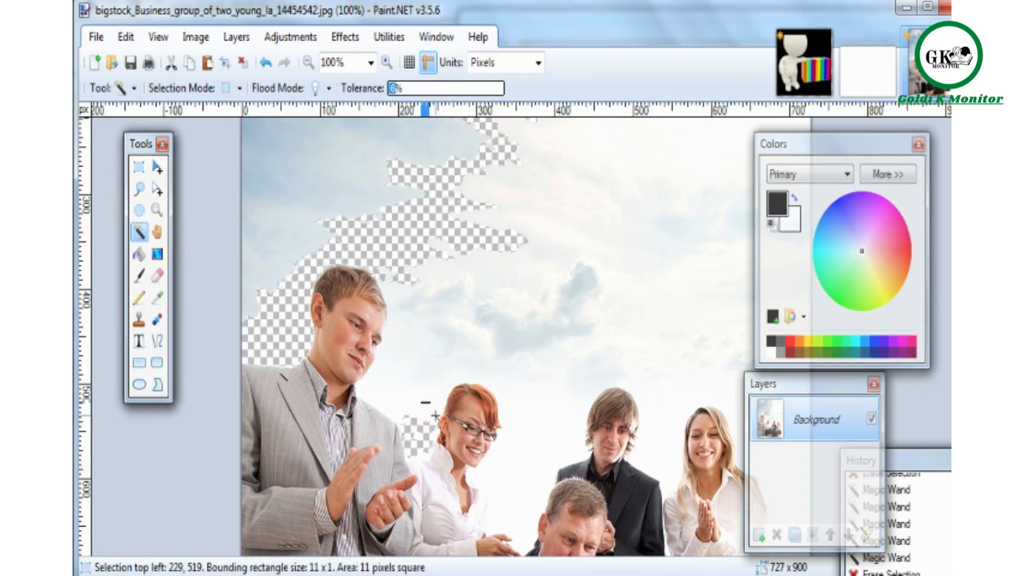
# Erase the leftover background strips above the cleared patch between the gray-suited man and the red-haired woman using the Magic Wand.
pyautogui.click(436, 401)
pyautogui.press('Delete')
pyautogui.click(437, 401)
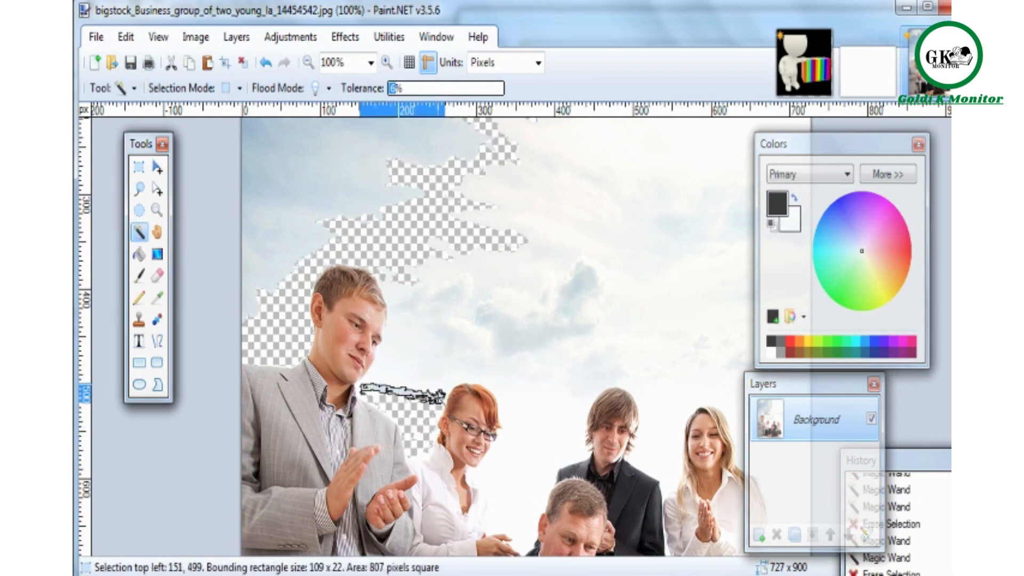
pyautogui.press('Delete')
pyautogui.click(448, 380)
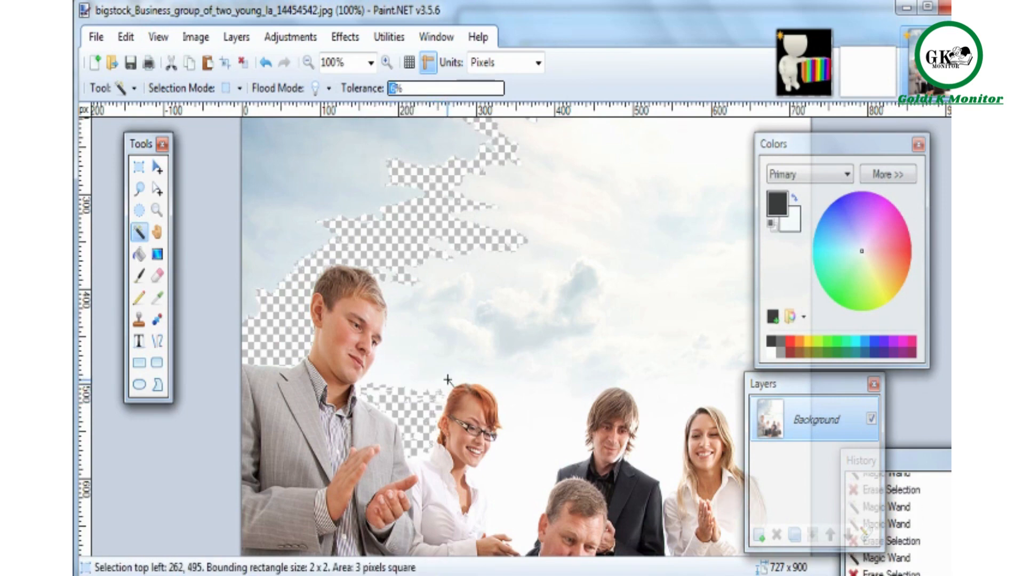
# Try a Magic Wand tolerance of 15%, then lower it and erase the background patch between the red-haired woman and the dark-haired man.
pyautogui.click(406, 89)
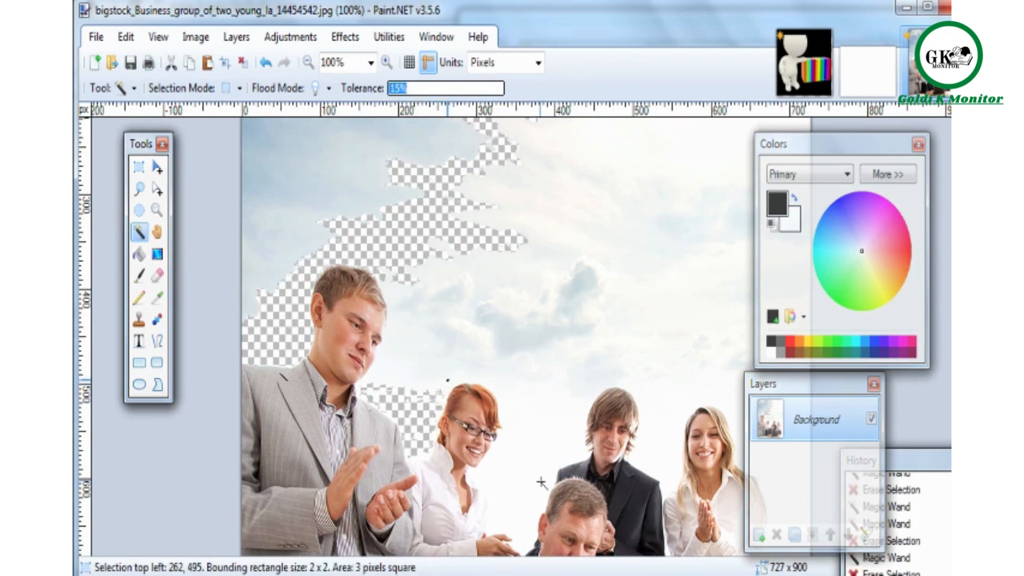
pyautogui.click(514, 473)
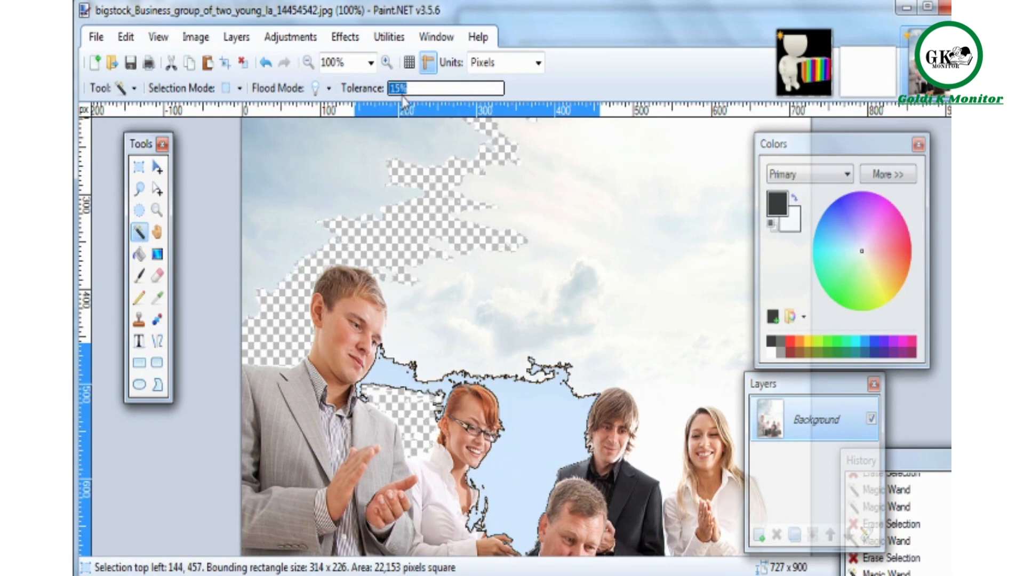
pyautogui.click(501, 529)
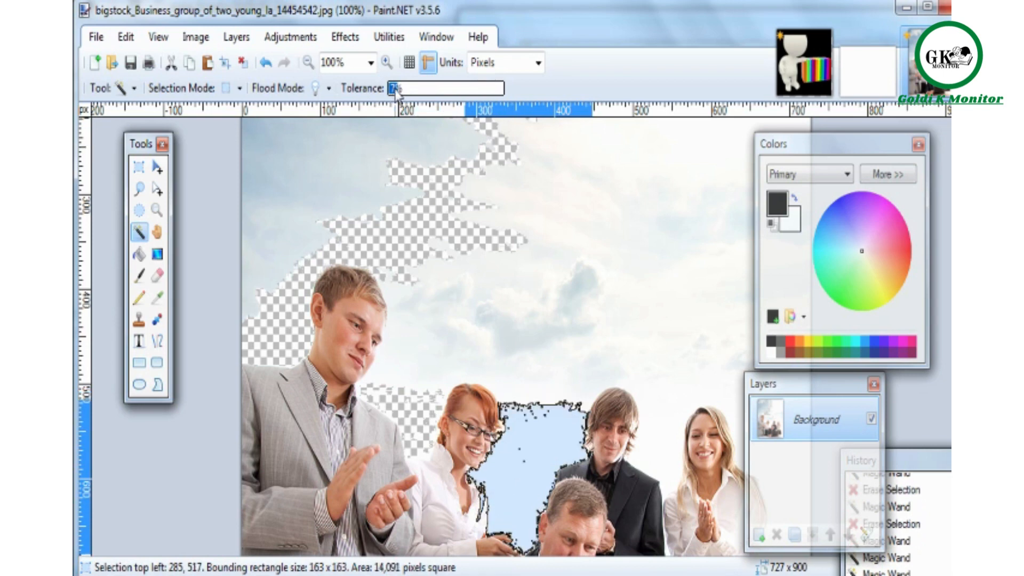
pyautogui.click(503, 483)
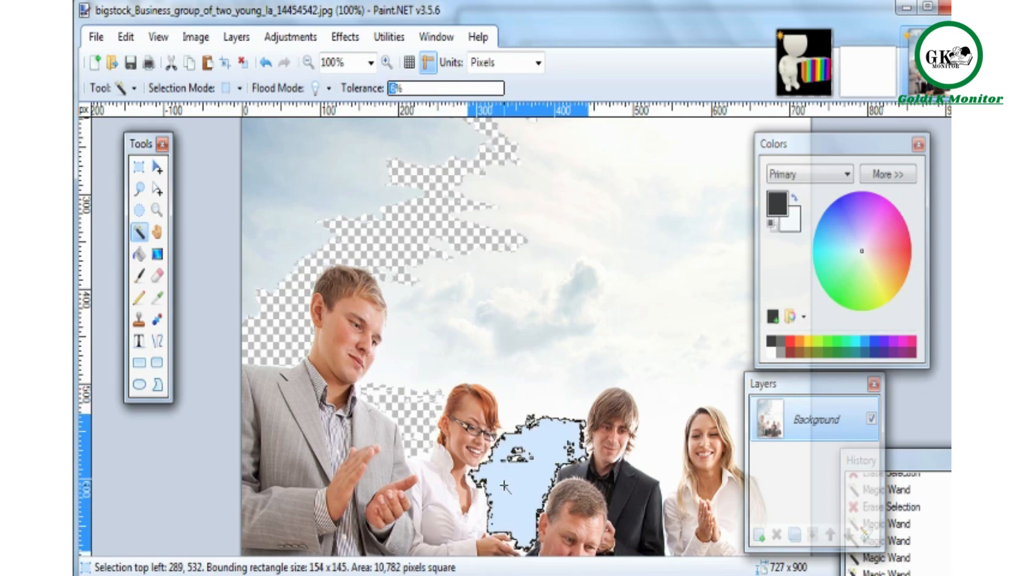
pyautogui.press('Delete')
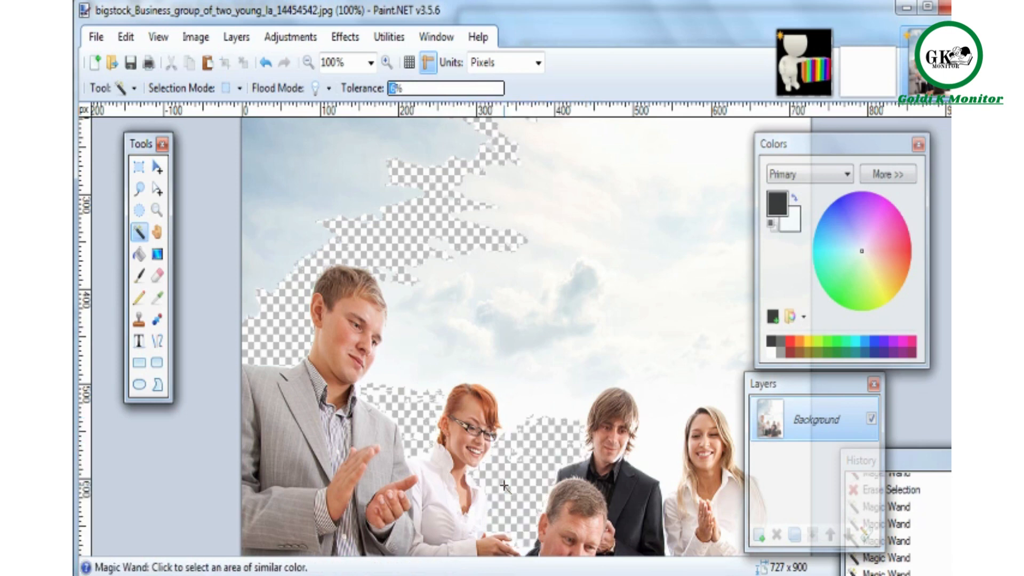
# Erase the remaining background fragments above the cleared patch between the red-haired woman and the dark-haired man.
pyautogui.click(509, 408)
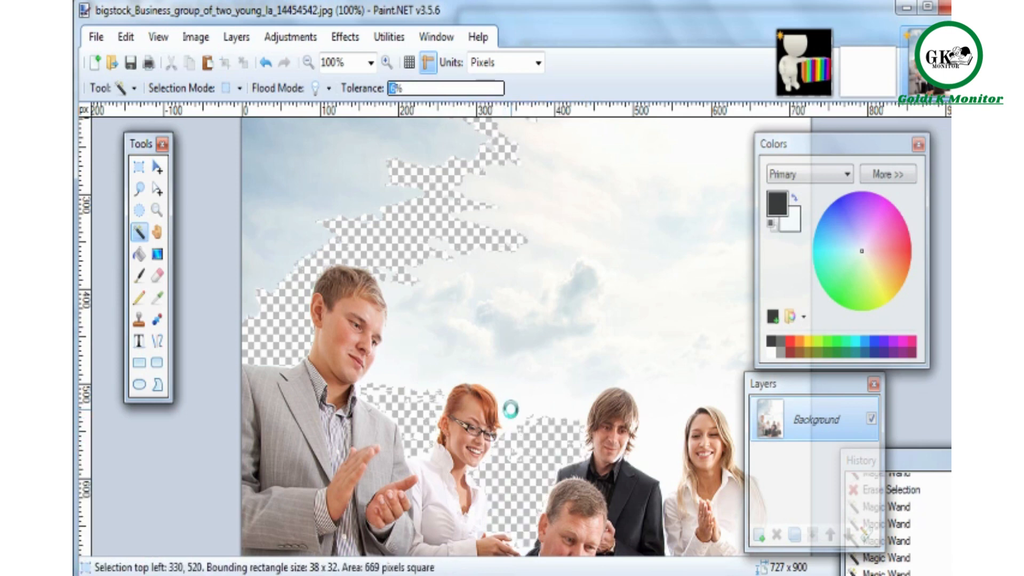
pyautogui.press('Delete')
pyautogui.click(510, 401)
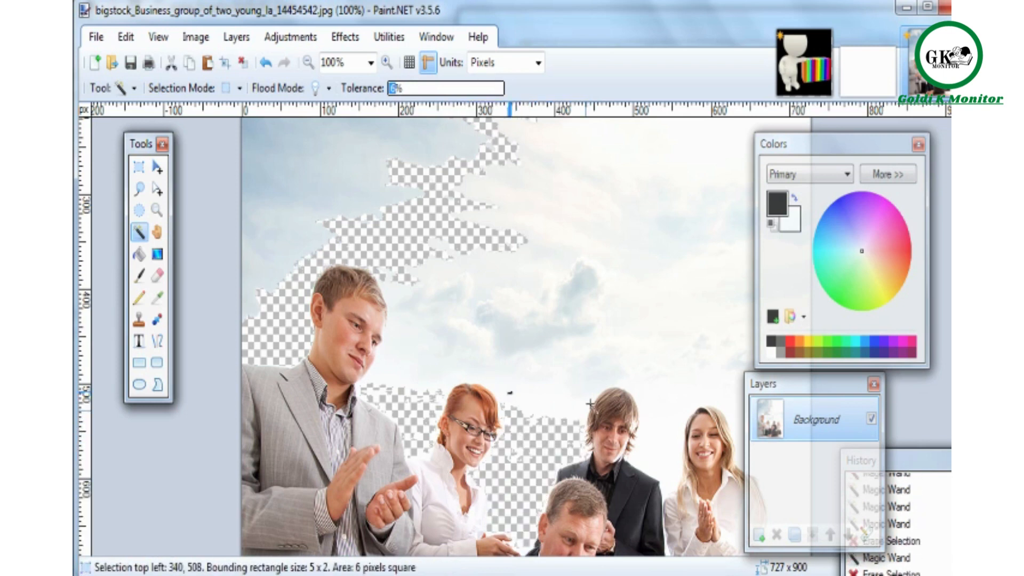
pyautogui.click(572, 406)
pyautogui.press('Delete')
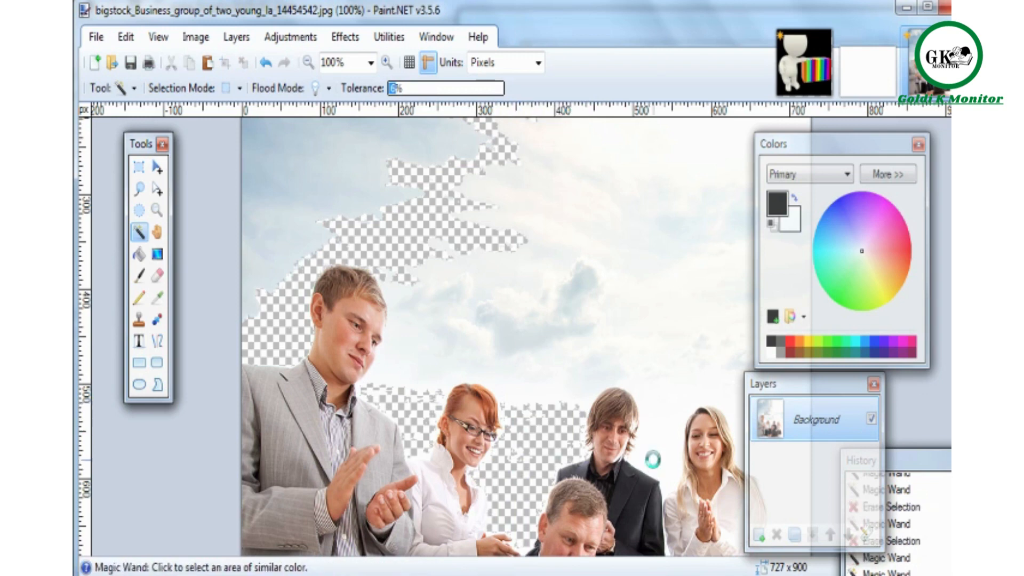
# Erase the background patches on both sides of the blonde woman, moving the Colors and Layers windows off the photo.
pyautogui.click(648, 467)
pyautogui.press('Delete')
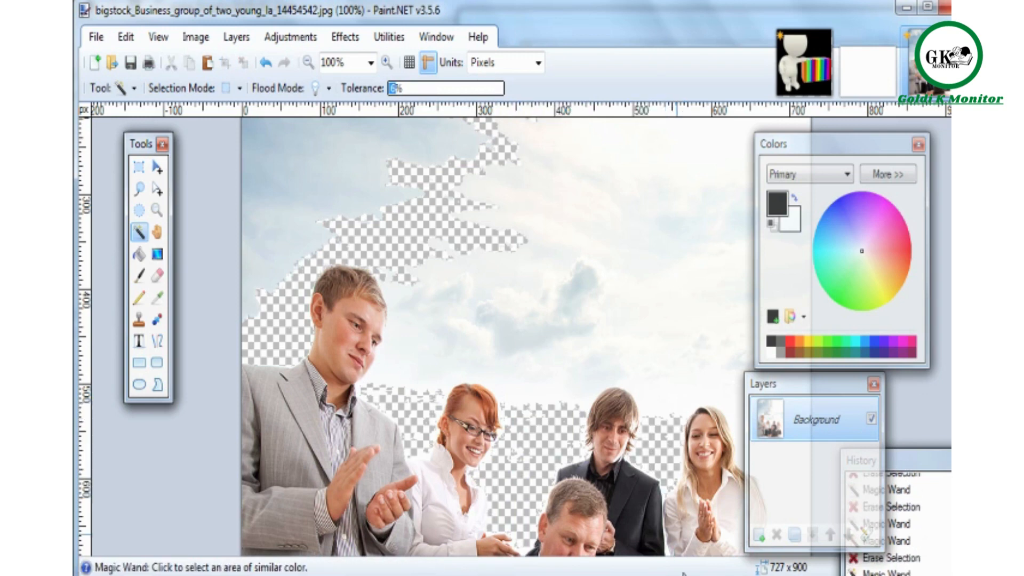
pyautogui.moveTo(826, 144); pyautogui.dragTo(922, 103)
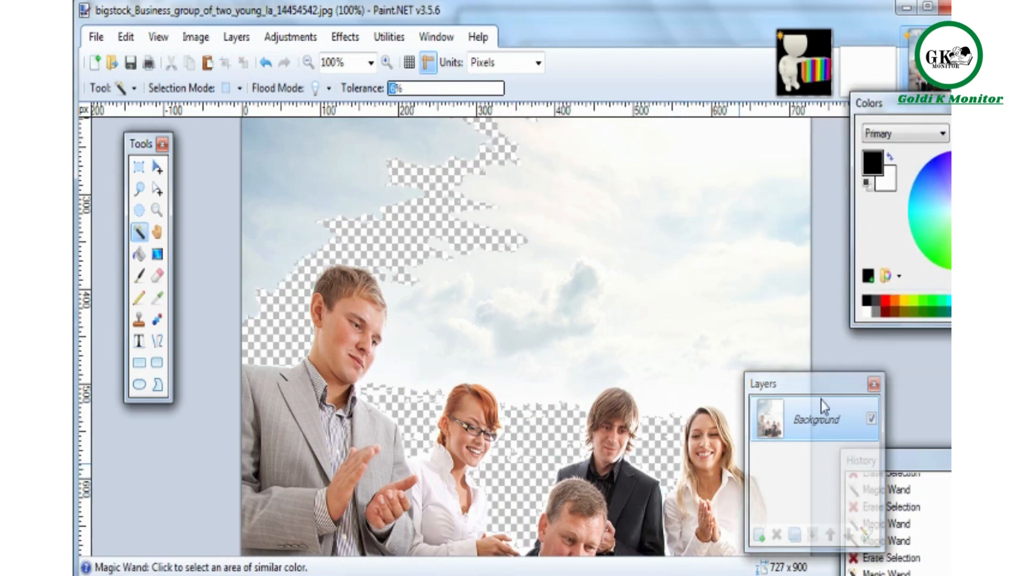
pyautogui.moveTo(824, 384); pyautogui.dragTo(927, 363)
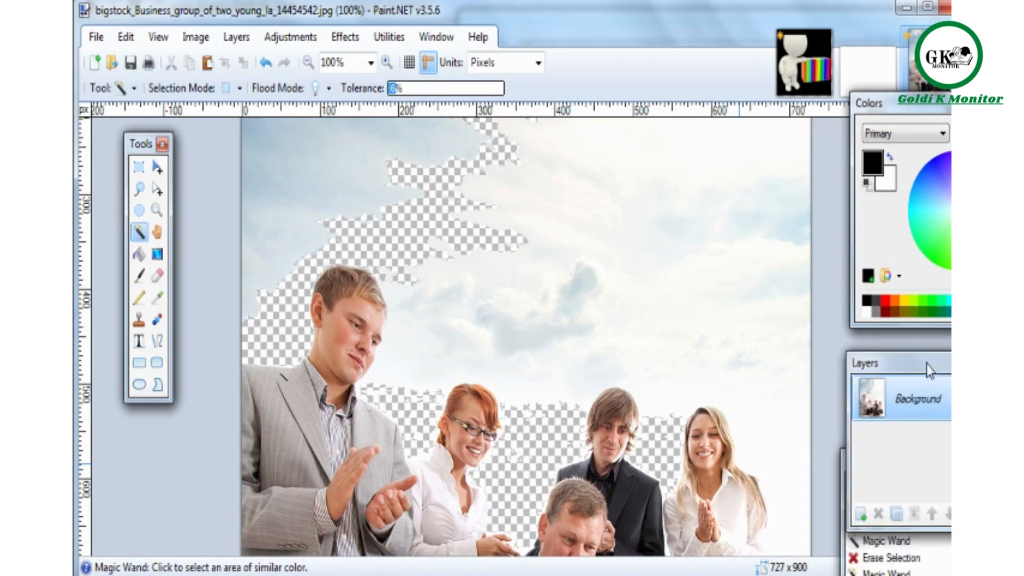
pyautogui.click(744, 442)
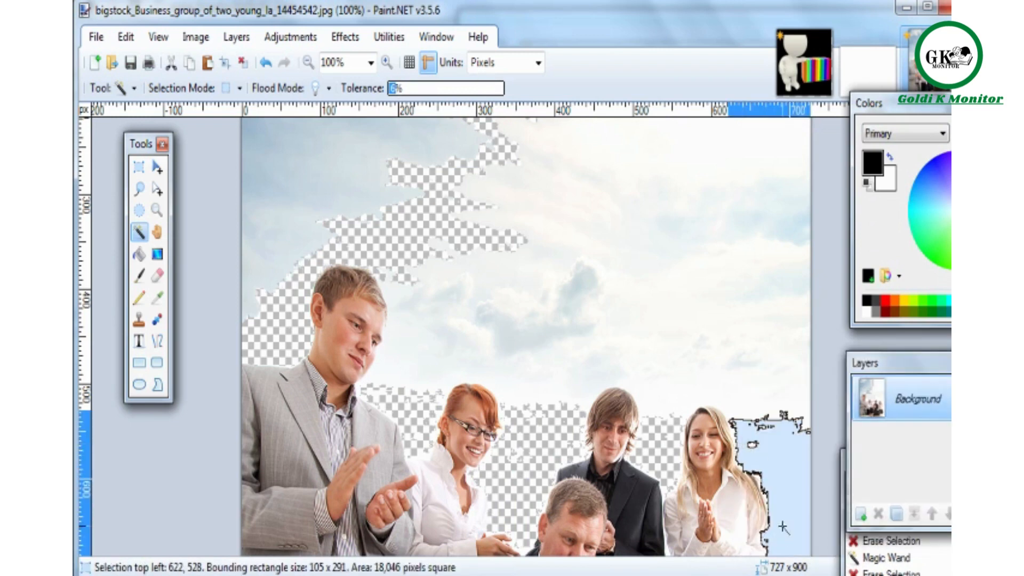
pyautogui.press('Delete')
# Erase the leftover background strips above and beside the blonde woman's head, and select the small specks beside the dark-haired man's head.
pyautogui.click(747, 388)
pyautogui.click(744, 410)
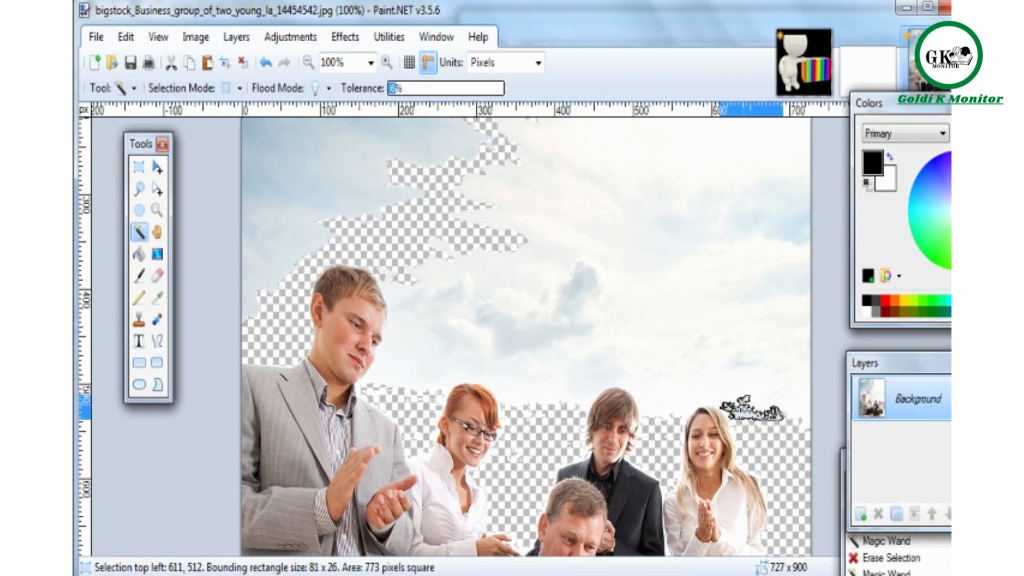
pyautogui.press('Delete')
pyautogui.click(798, 405)
pyautogui.press('Delete')
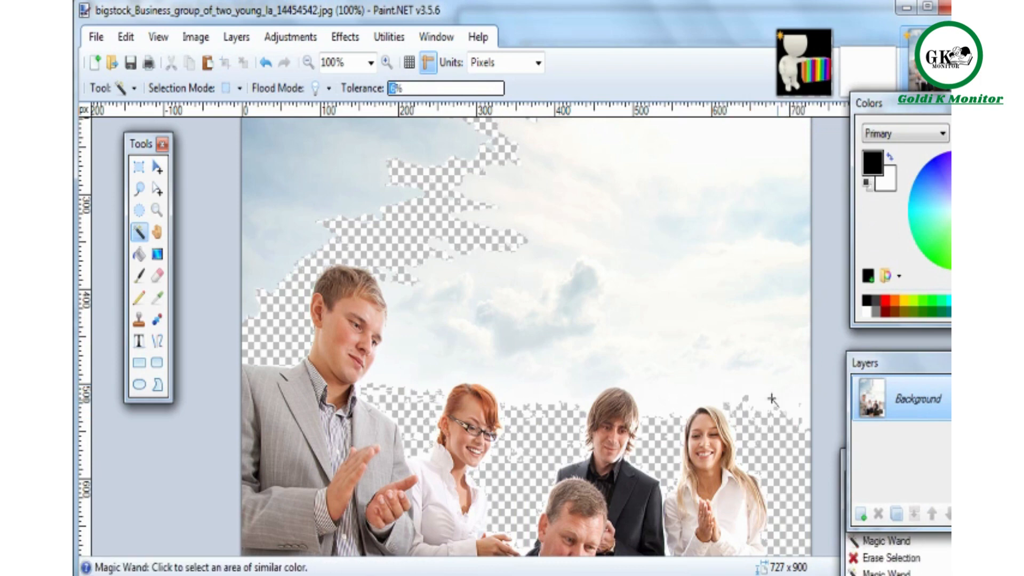
pyautogui.click(655, 401)
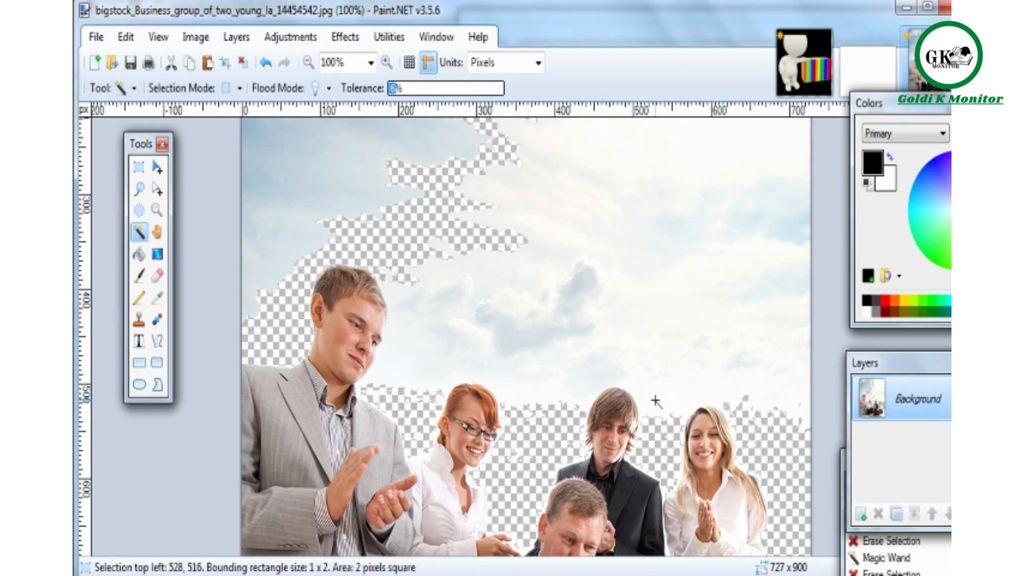
pyautogui.click(645, 400)
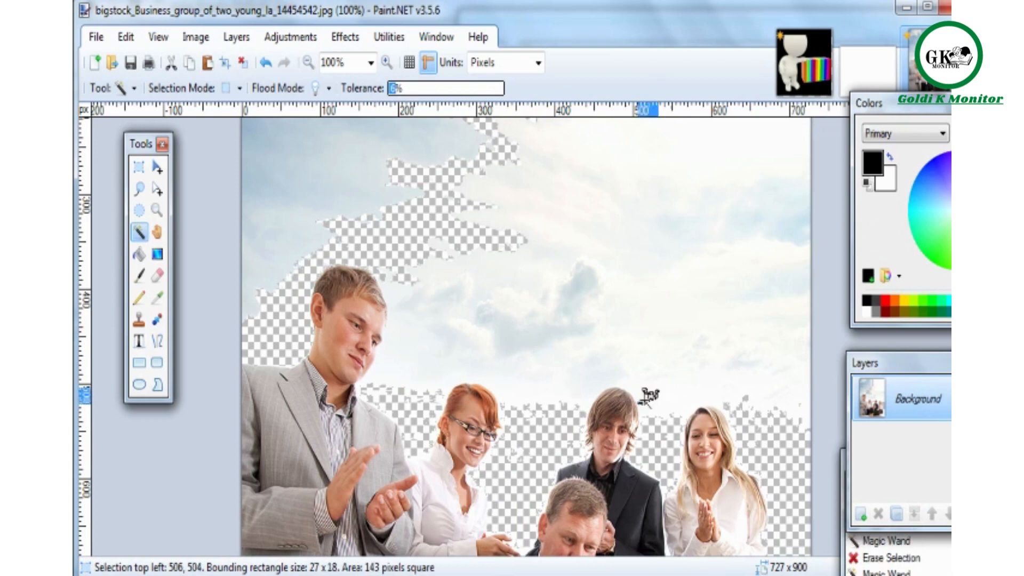
# Set the Magic Wand tolerance to 15% and erase the large sky areas in the middle and right part of the photo.
pyautogui.click(406, 89)
pyautogui.click(480, 363)
pyautogui.press('Delete')
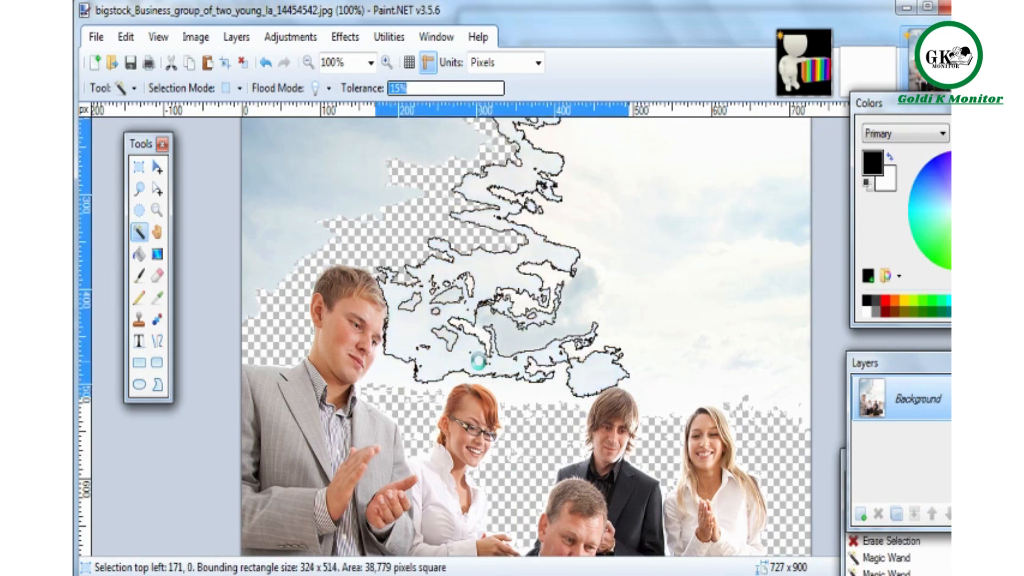
pyautogui.click(630, 262)
pyautogui.press('Delete')
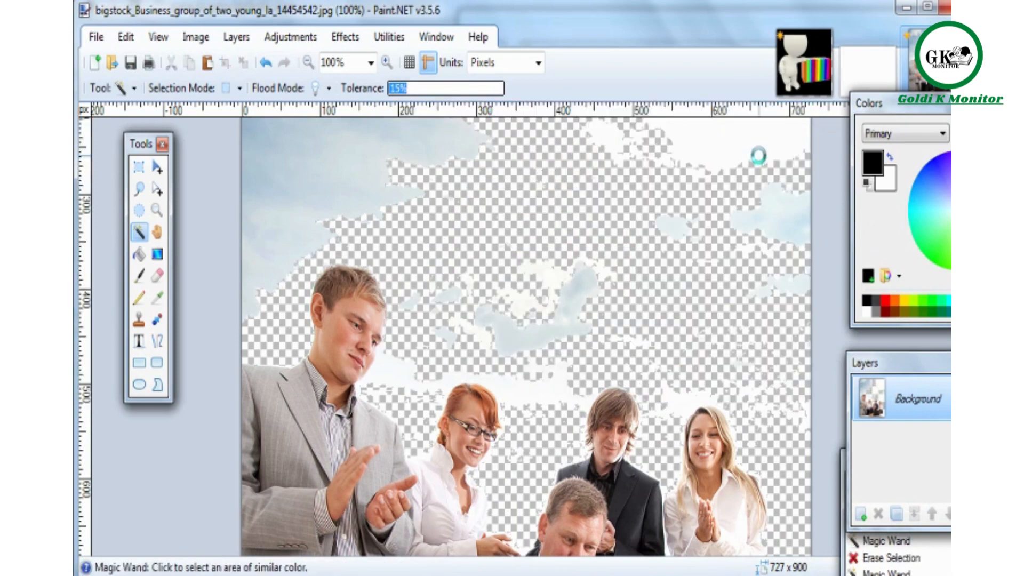
# Erase the white and light-blue cloud patches in the upper-right part of the sky.
pyautogui.click(651, 166)
pyautogui.press('Delete')
pyautogui.click(619, 151)
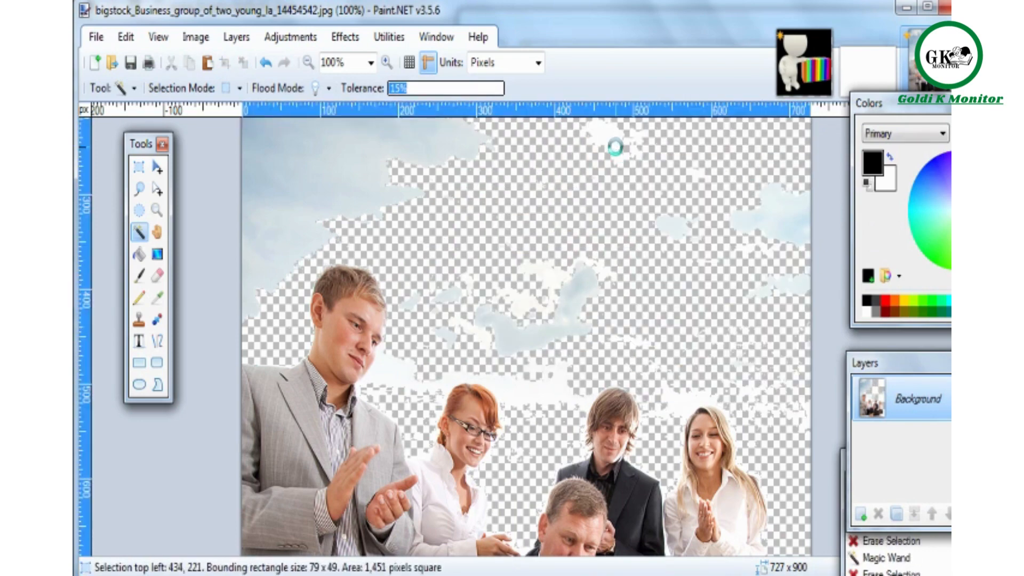
pyautogui.press('Delete')
pyautogui.click(753, 213)
pyautogui.press('Delete')
pyautogui.click(677, 232)
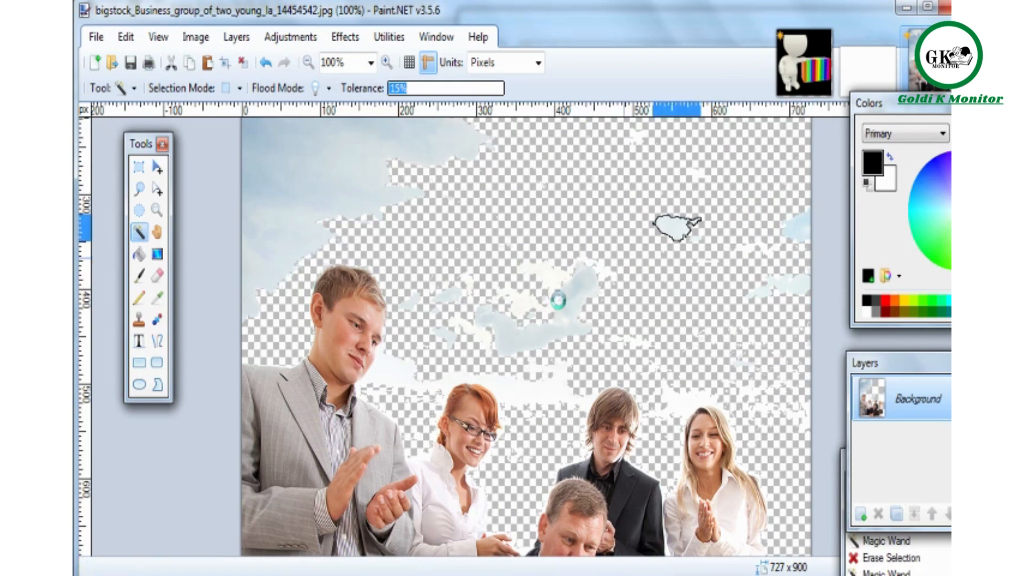
pyautogui.press('Delete')
# Erase the cloud patches in the middle of the sky above the red-haired woman.
pyautogui.click(556, 313)
pyautogui.press('Delete')
pyautogui.click(500, 308)
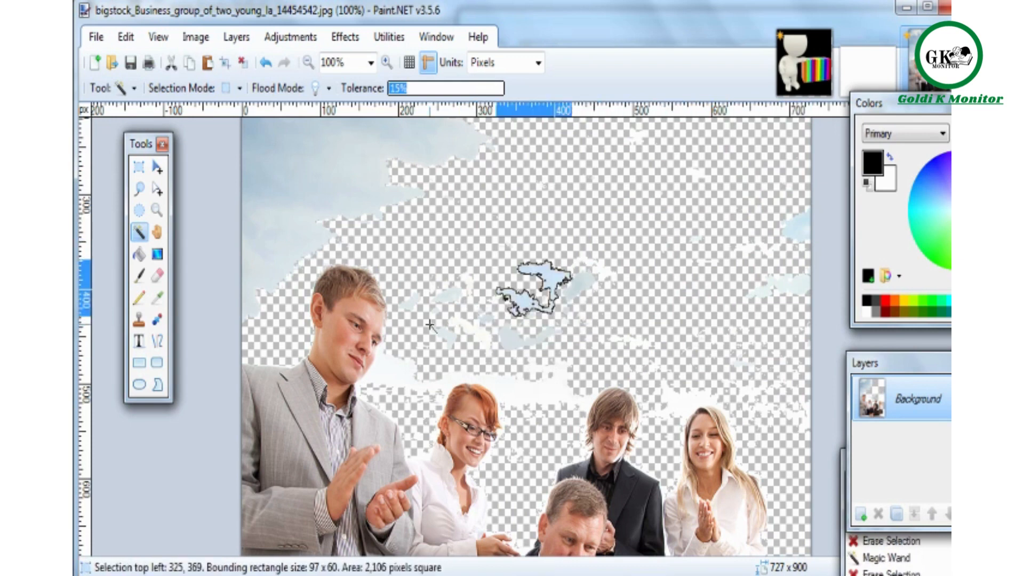
pyautogui.press('Delete')
pyautogui.click(443, 336)
pyautogui.click(504, 332)
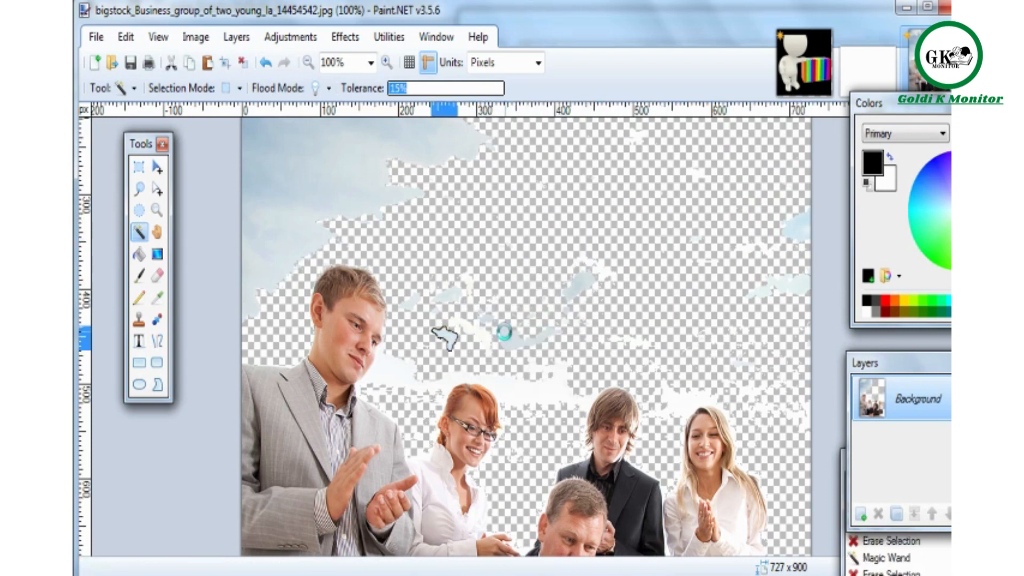
pyautogui.press('Delete')
# Erase the cloud patches along the photo's right edge and the white bands above the blonde and red-haired women.
pyautogui.click(798, 229)
pyautogui.press('Delete')
pyautogui.click(782, 284)
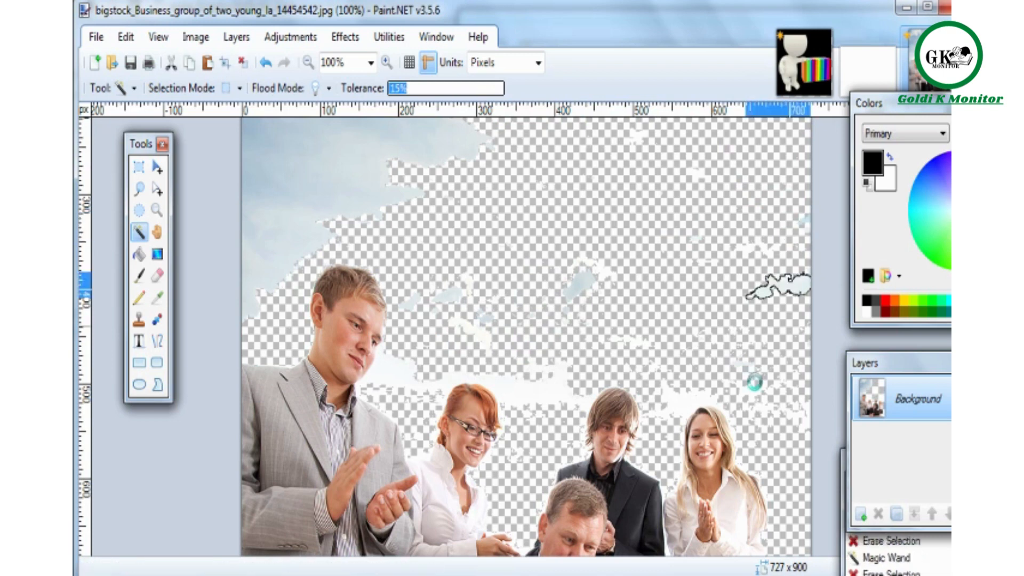
pyautogui.press('Delete')
pyautogui.click(688, 401)
pyautogui.press('Delete')
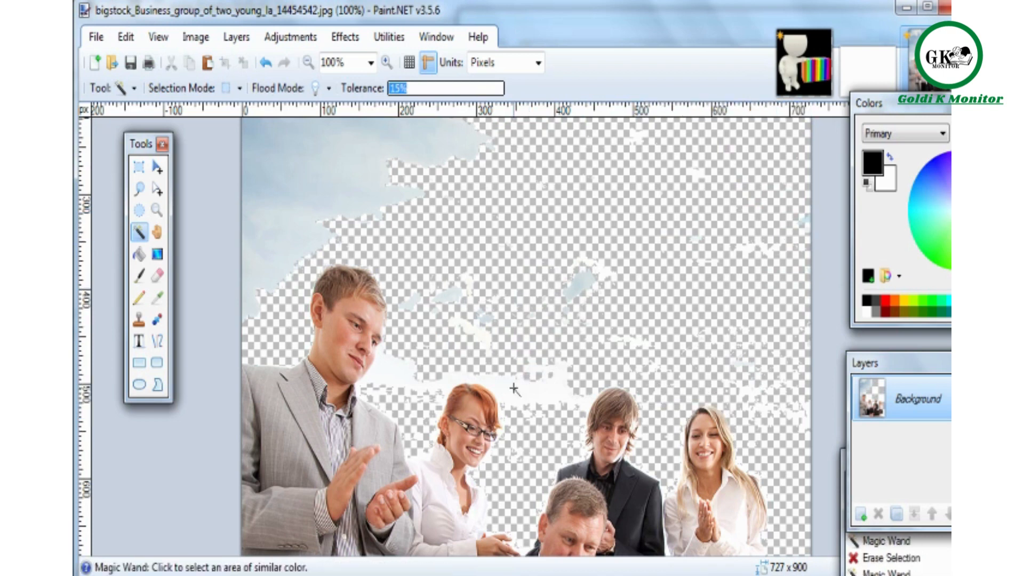
pyautogui.click(514, 388)
pyautogui.press('Delete')
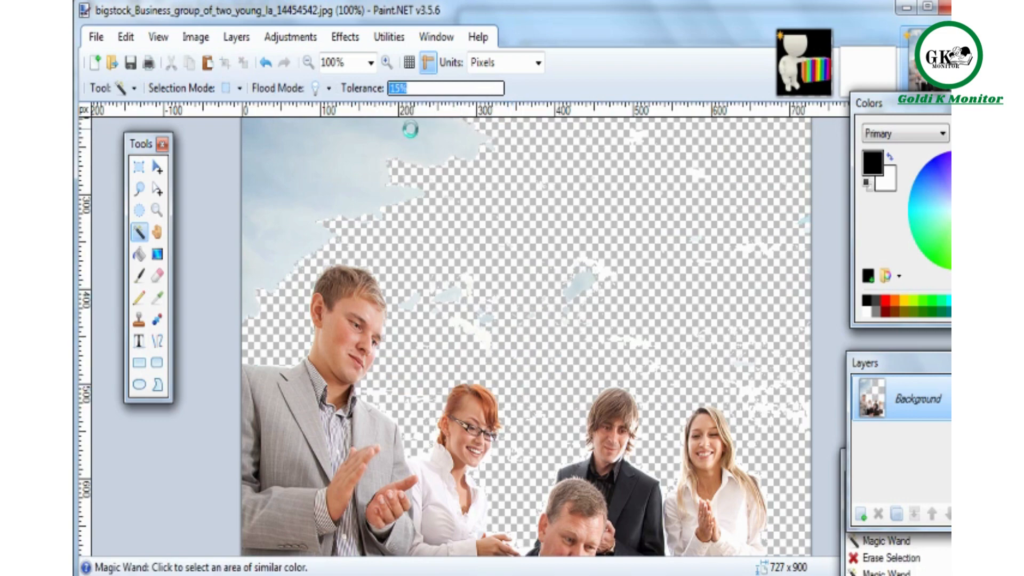
# Erase the large blue sky areas in the photo's upper-left part above the gray-suited man.
pyautogui.click(377, 178)
pyautogui.press('Delete')
pyautogui.click(316, 227)
pyautogui.press('Delete')
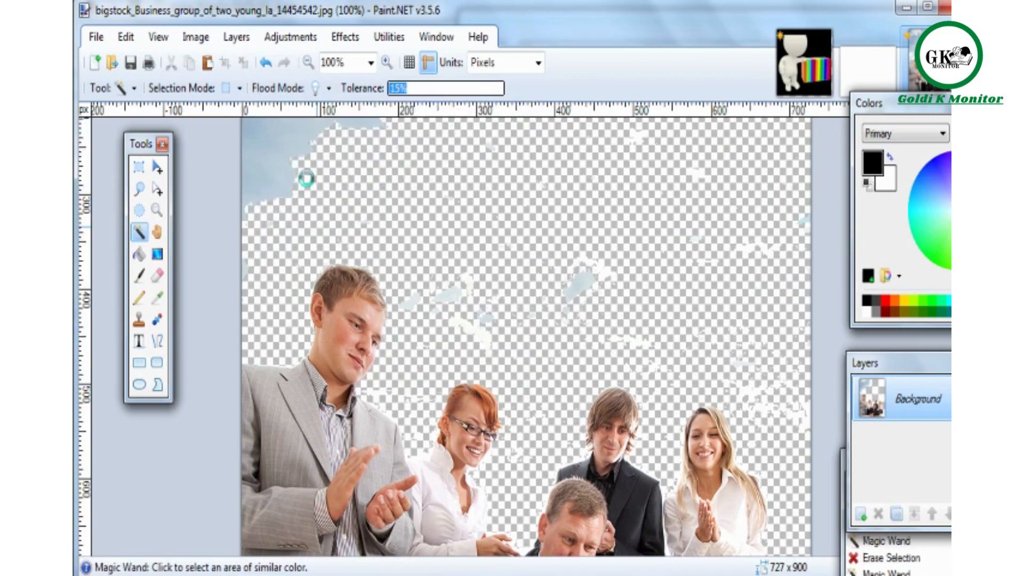
pyautogui.press('Delete')
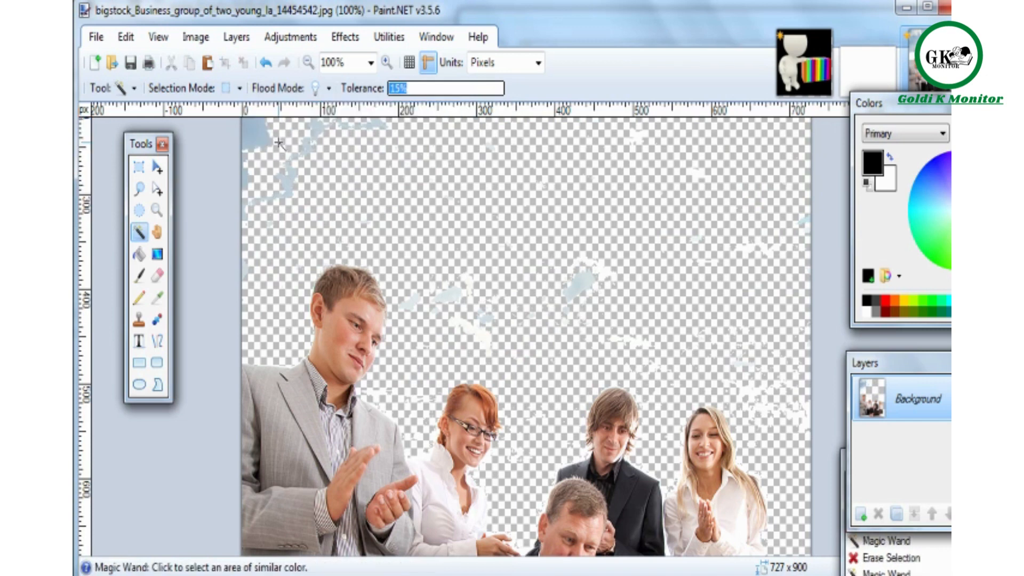
pyautogui.press('Delete')
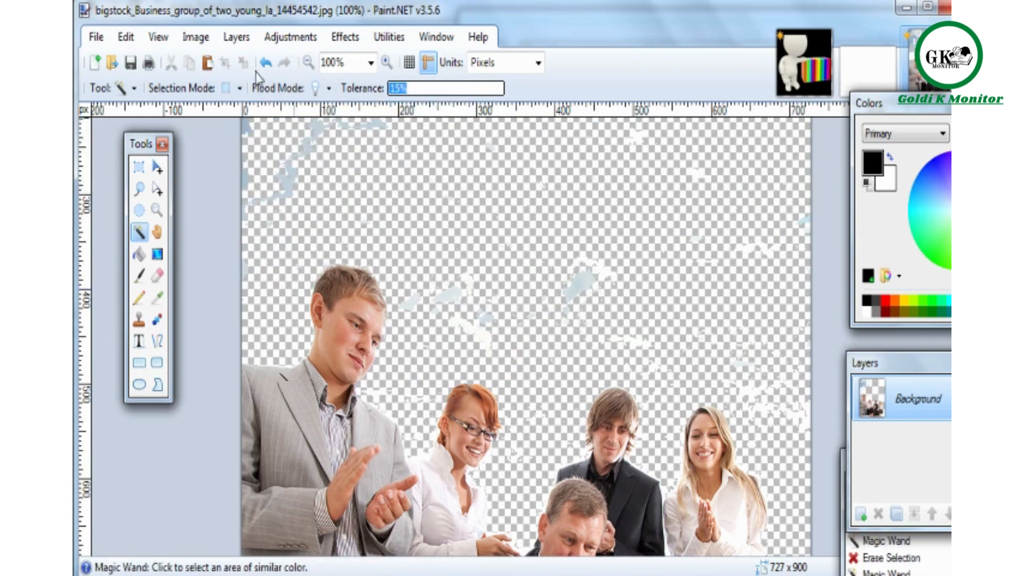
# Enlarge the photo to 200%, move the Tools window off the gray-suited man, and erase a lassoed area beside his neck.
pyautogui.click(158, 37)
pyautogui.click(183, 57)
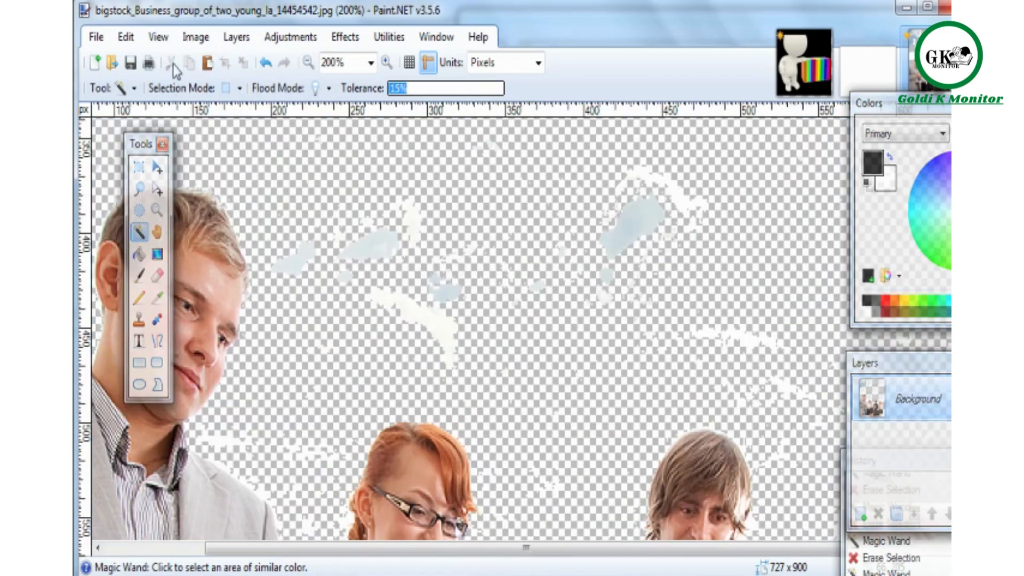
pyautogui.moveTo(291, 547); pyautogui.dragTo(183, 565)
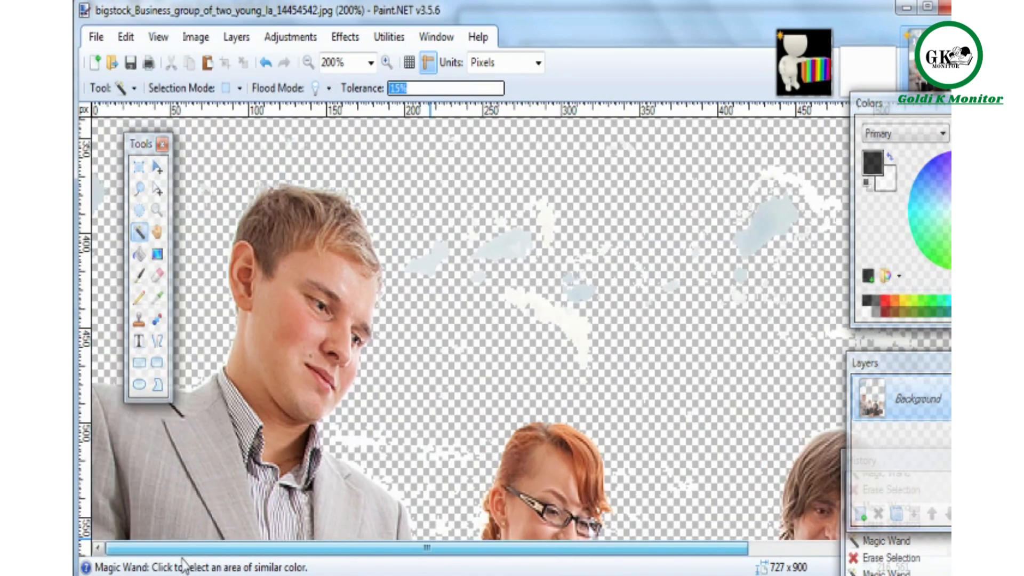
pyautogui.moveTo(142, 149); pyautogui.dragTo(391, 173)
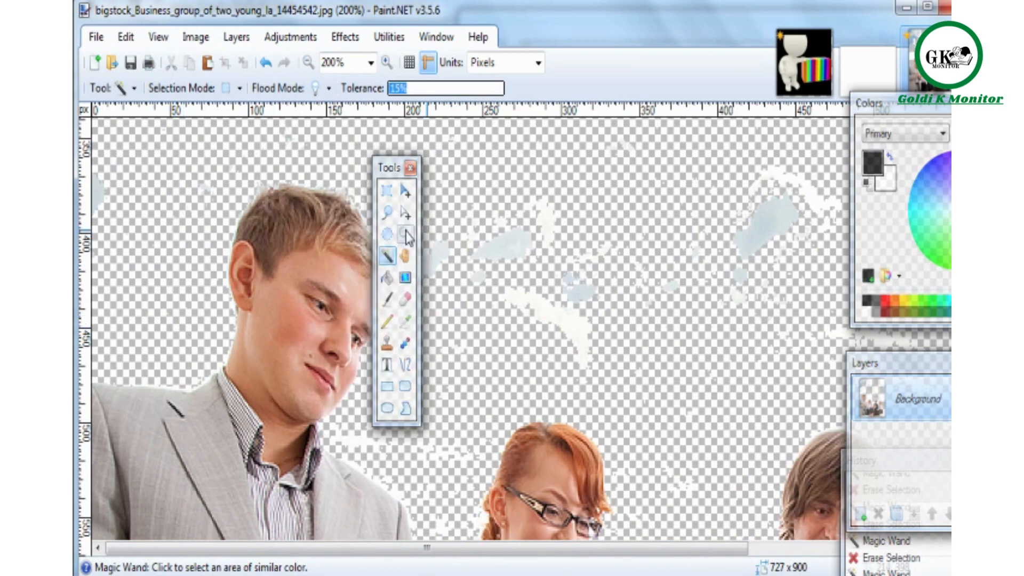
pyautogui.click(388, 210)
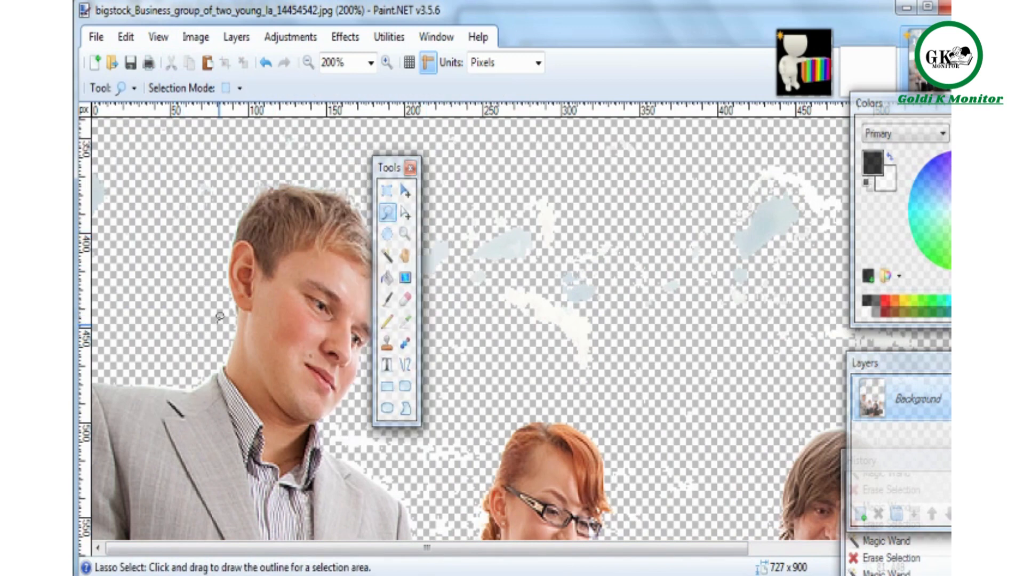
pyautogui.moveTo(220, 342)
pyautogui.mouseDown()
pyautogui.moveTo(212, 365)
pyautogui.moveTo(188, 382)
pyautogui.moveTo(111, 373)
pyautogui.moveTo(205, 333)
pyautogui.moveTo(219, 347)
pyautogui.mouseUp()
pyautogui.press('Delete')
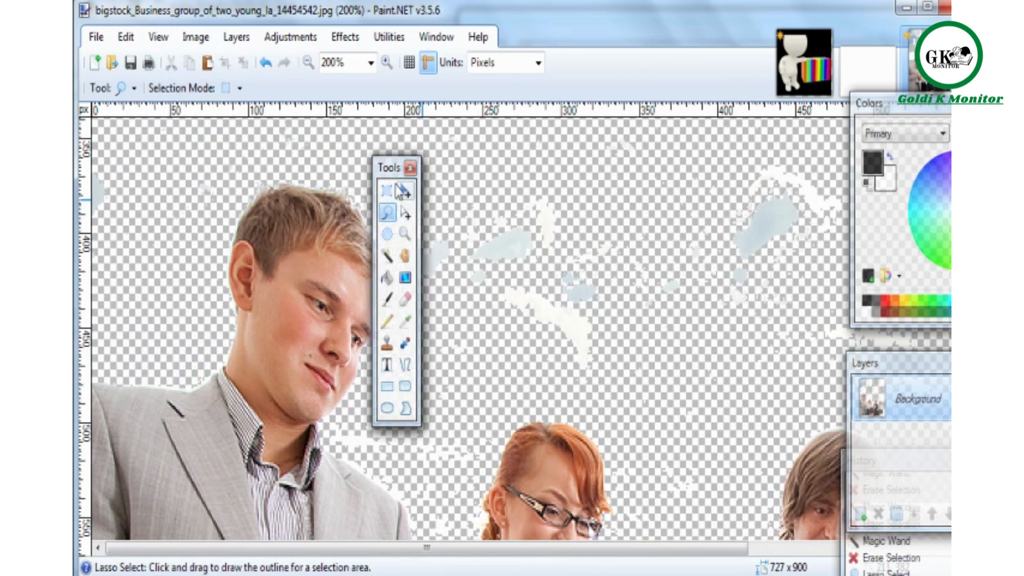
# Move the Tools window away from the cloud remnants and erase a lassoed area of them beside the gray-suited man's face.
pyautogui.moveTo(391, 169); pyautogui.dragTo(275, 256)
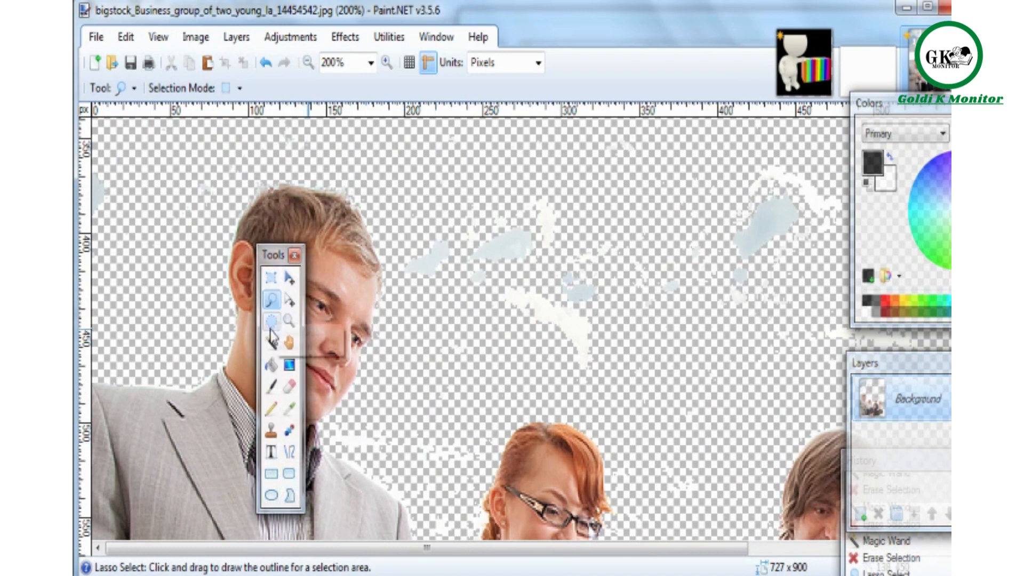
pyautogui.moveTo(278, 263); pyautogui.dragTo(244, 263)
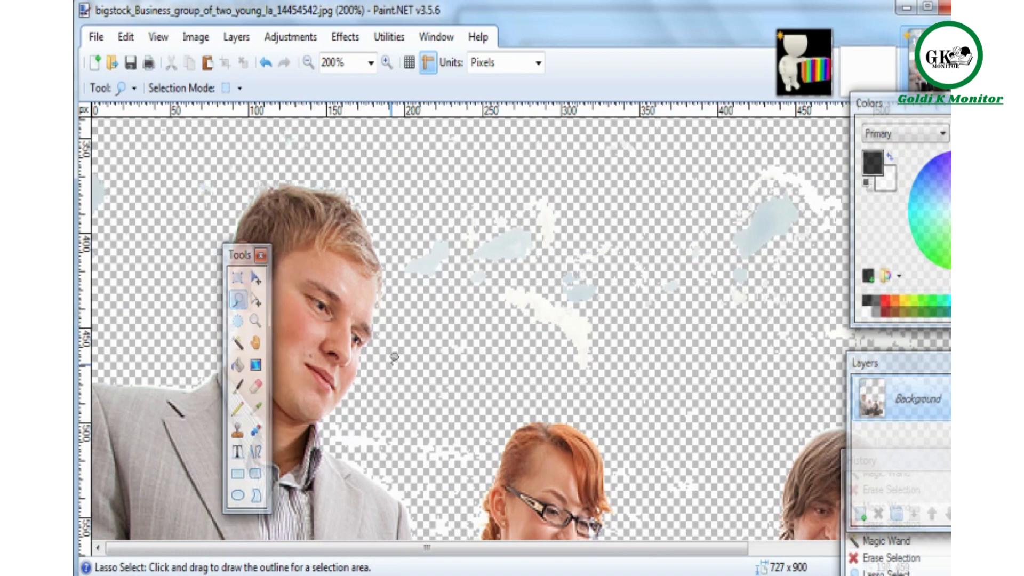
pyautogui.moveTo(364, 390)
pyautogui.mouseDown()
pyautogui.moveTo(351, 414)
pyautogui.moveTo(334, 416)
pyautogui.moveTo(330, 437)
pyautogui.moveTo(431, 530)
pyautogui.moveTo(464, 510)
pyautogui.moveTo(496, 470)
pyautogui.moveTo(512, 421)
pyautogui.moveTo(490, 377)
pyautogui.moveTo(537, 290)
pyautogui.moveTo(486, 220)
pyautogui.moveTo(456, 223)
pyautogui.moveTo(421, 246)
pyautogui.moveTo(409, 304)
pyautogui.mouseUp()
pyautogui.press('Delete')
pyautogui.click(410, 250)
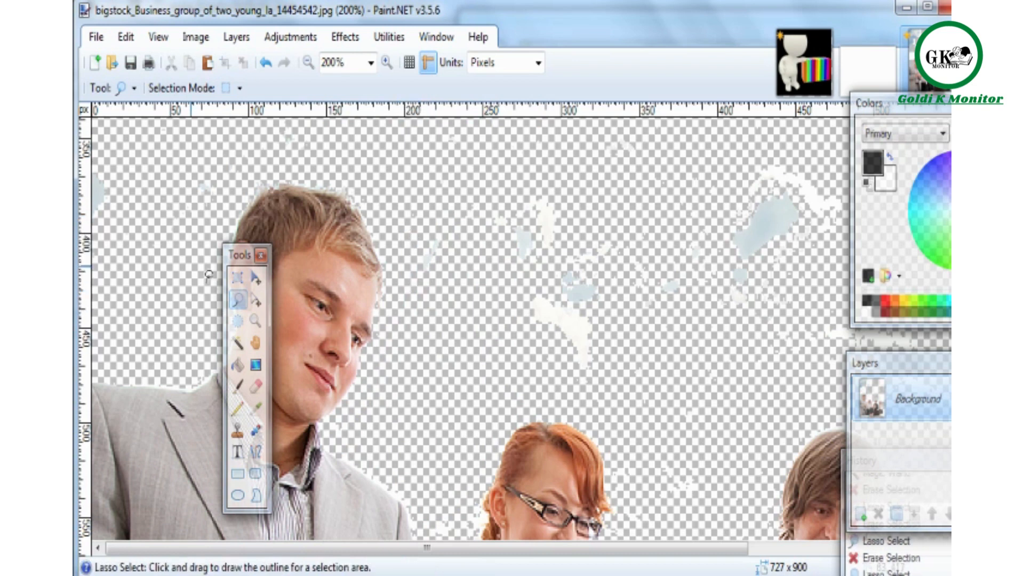
# Erase a rectangular selection of about 270 × 139 pixels covering the cloud remnants above the red-haired woman.
pyautogui.click(237, 277)
pyautogui.moveTo(394, 145)
pyautogui.mouseDown()
pyautogui.moveTo(473, 258)
pyautogui.moveTo(727, 389)
pyautogui.moveTo(816, 408)
pyautogui.mouseUp()
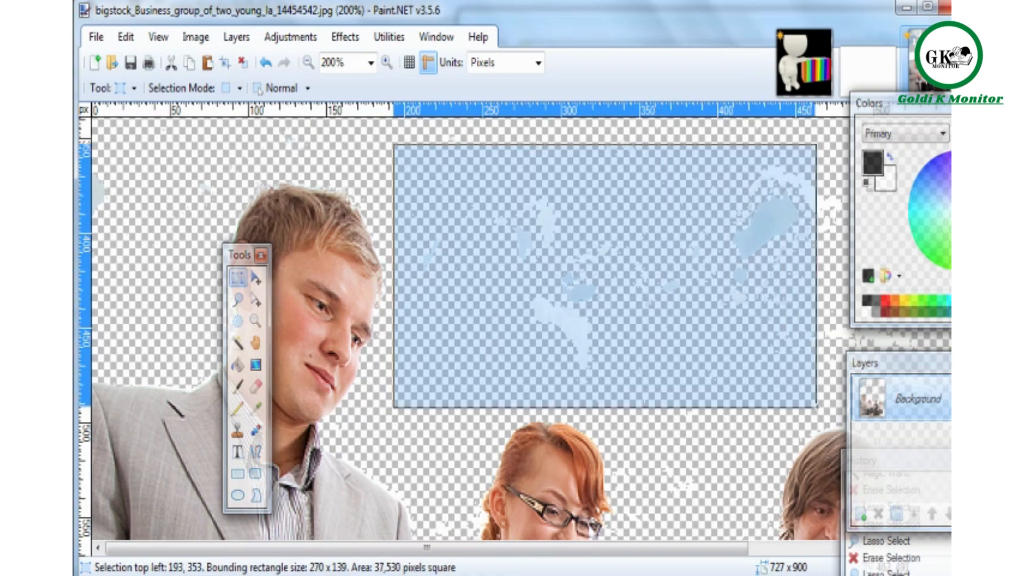
pyautogui.press('Delete')
# Return the photo to actual size, move the Tools window off the canvas, and erase a rectangle above the gray-suited man.
pyautogui.click(159, 37)
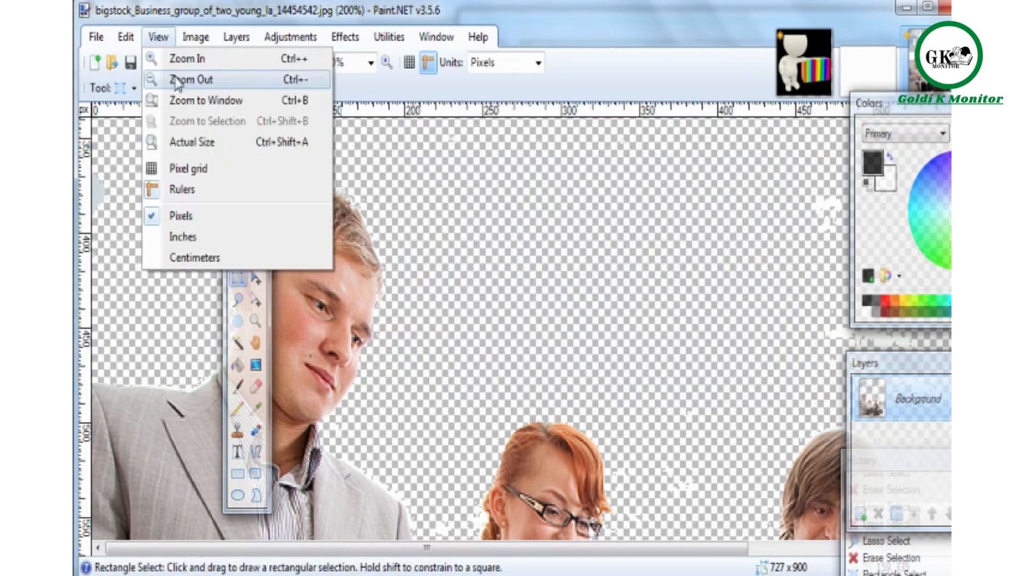
pyautogui.click(174, 142)
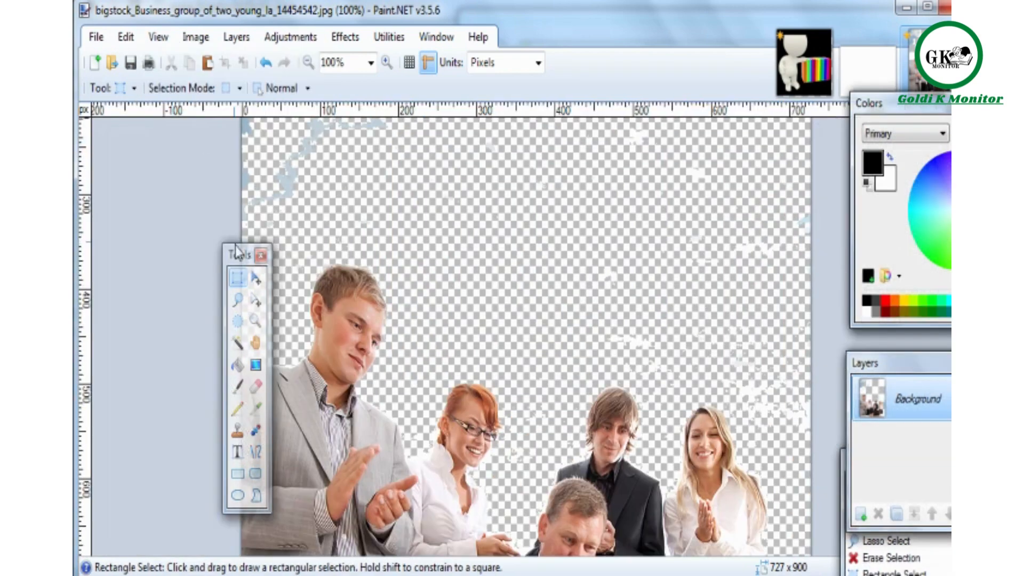
pyautogui.moveTo(236, 251); pyautogui.dragTo(138, 269)
pyautogui.moveTo(432, 251); pyautogui.dragTo(206, 124)
pyautogui.press('Delete')
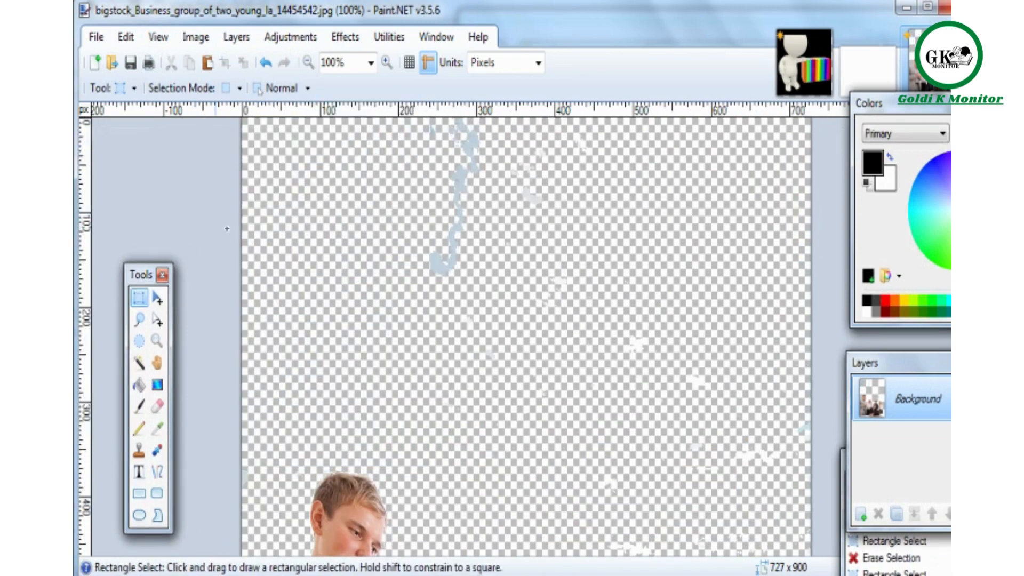
# Erase a rectangular strip across the photo's top edge and a full-width block of about 727 × 319 pixels above the heads.
pyautogui.moveTo(226, 229); pyautogui.dragTo(814, 117)
pyautogui.press('Delete')
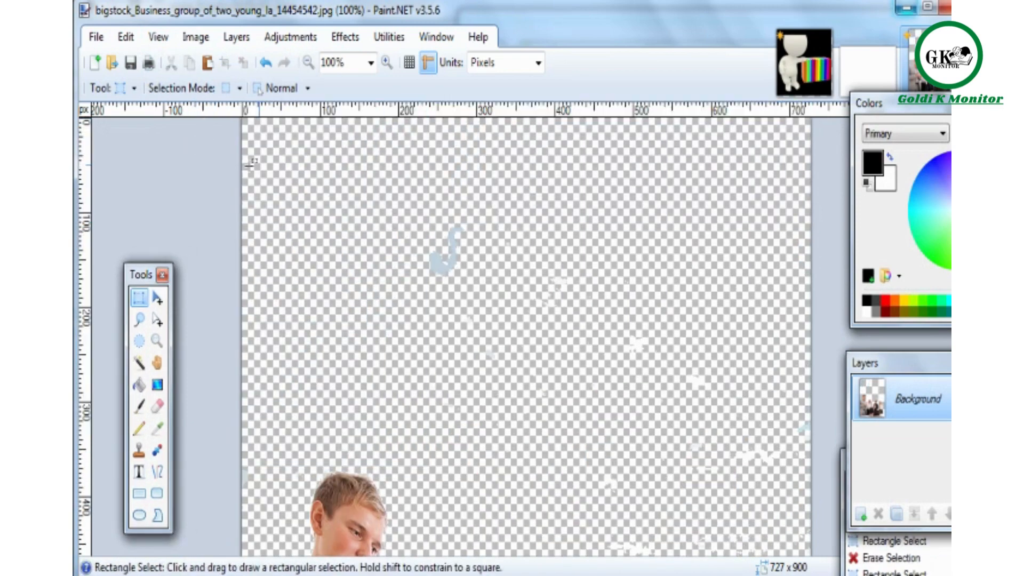
pyautogui.moveTo(248, 166); pyautogui.dragTo(830, 467)
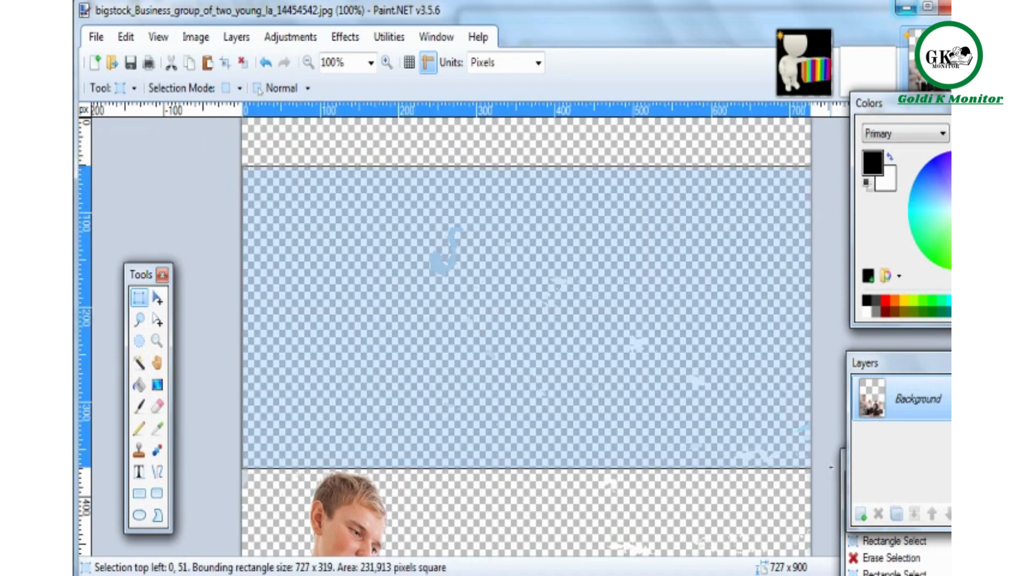
pyautogui.press('Delete')
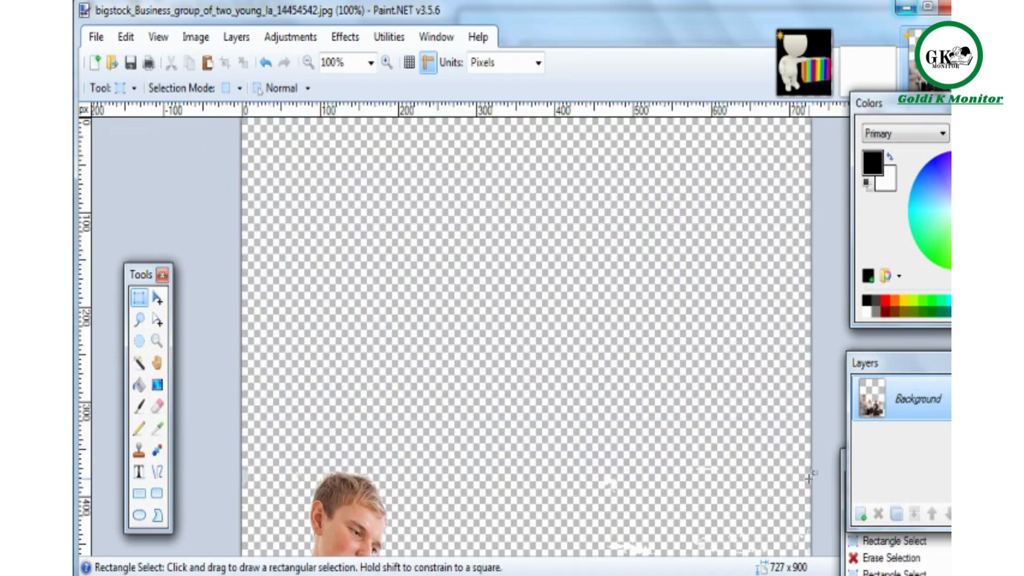
# Erase a wide rectangle of white specks above the red-haired woman, the brown-haired man and the blonde woman.
pyautogui.scroll(-5, 810, 477)
pyautogui.scroll(4, 780, 465)
pyautogui.scroll(-2, 678, 411)
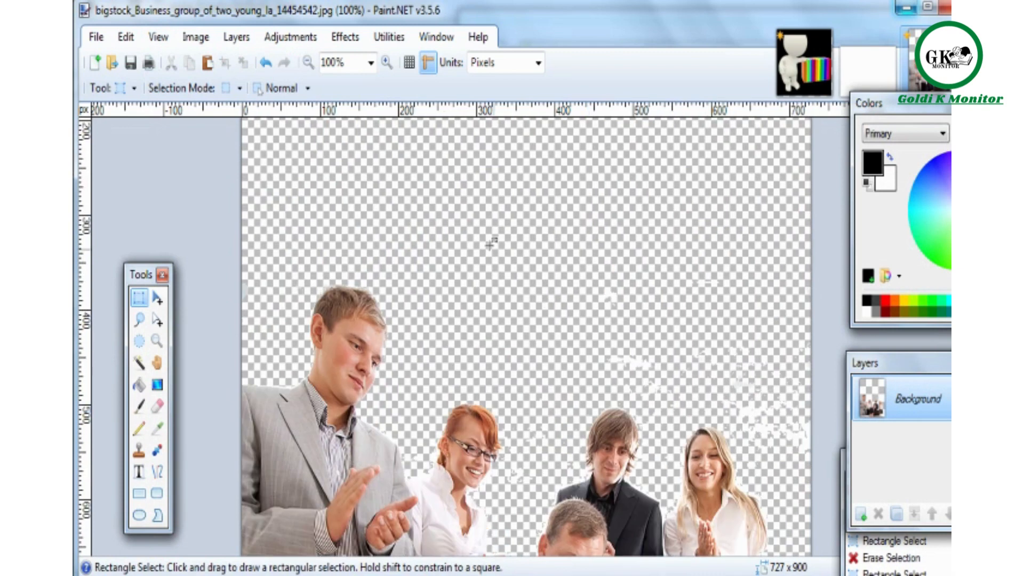
pyautogui.moveTo(401, 212); pyautogui.dragTo(819, 397)
pyautogui.press('Delete')
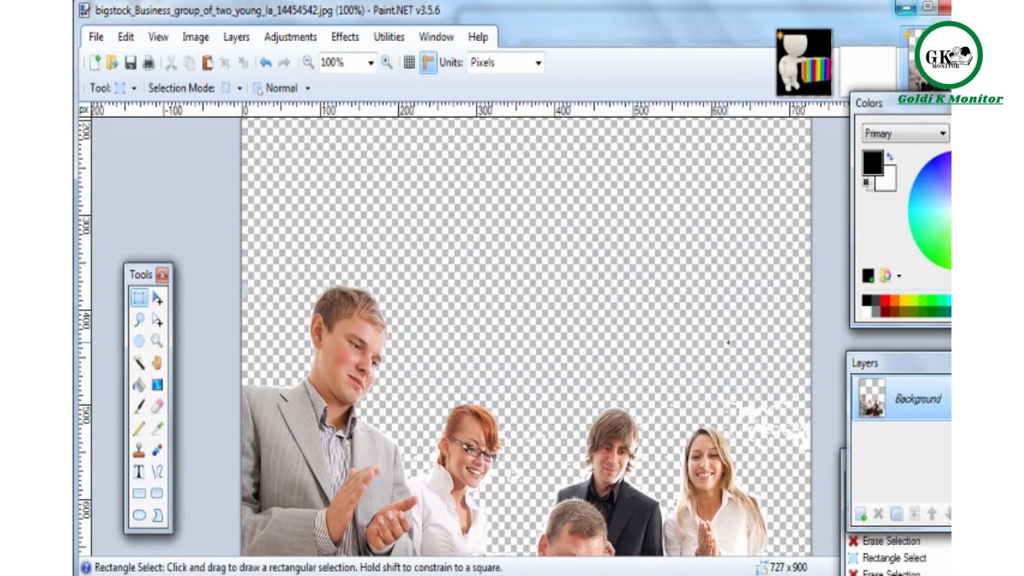
# Erase the white specks along the photo's right edge beside the blonde woman using rectangular selections.
pyautogui.moveTo(728, 343); pyautogui.dragTo(814, 437)
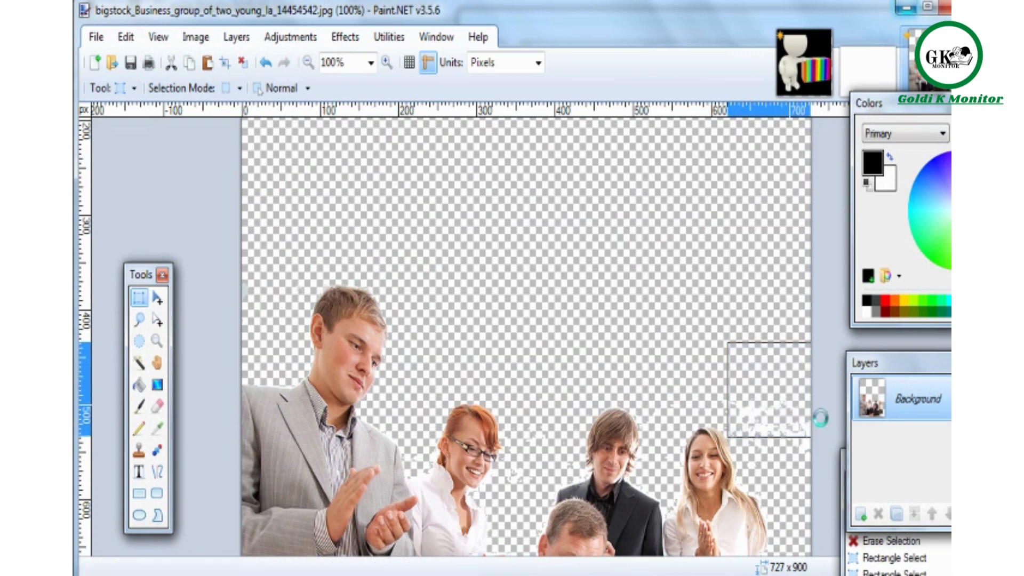
pyautogui.moveTo(765, 379); pyautogui.dragTo(812, 486)
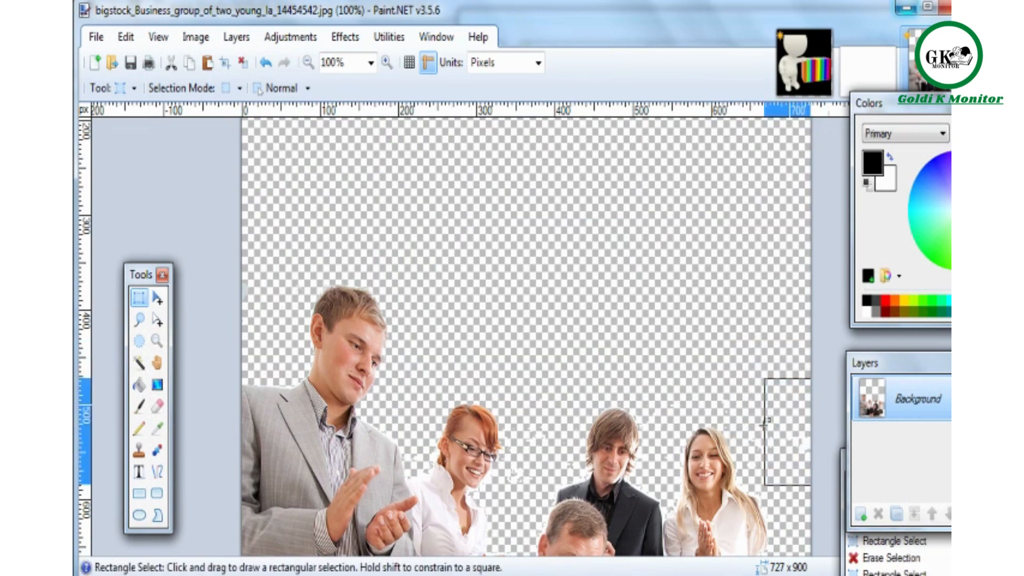
pyautogui.moveTo(748, 417); pyautogui.dragTo(829, 549)
pyautogui.press('Delete')
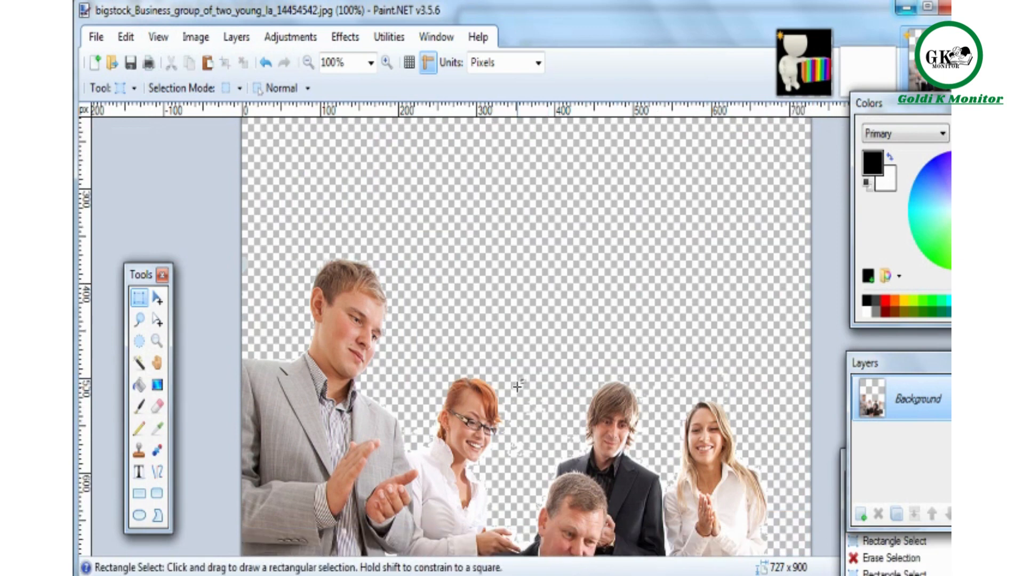
# Erase rectangles of leftover specks between the red-haired woman and the brown-haired man, and at the left edge beside the gray-suited man's head.
pyautogui.moveTo(499, 380); pyautogui.dragTo(544, 417)
pyautogui.press('Delete')
pyautogui.moveTo(504, 369)
pyautogui.mouseDown()
pyautogui.moveTo(563, 453)
pyautogui.moveTo(588, 445)
pyautogui.mouseUp()
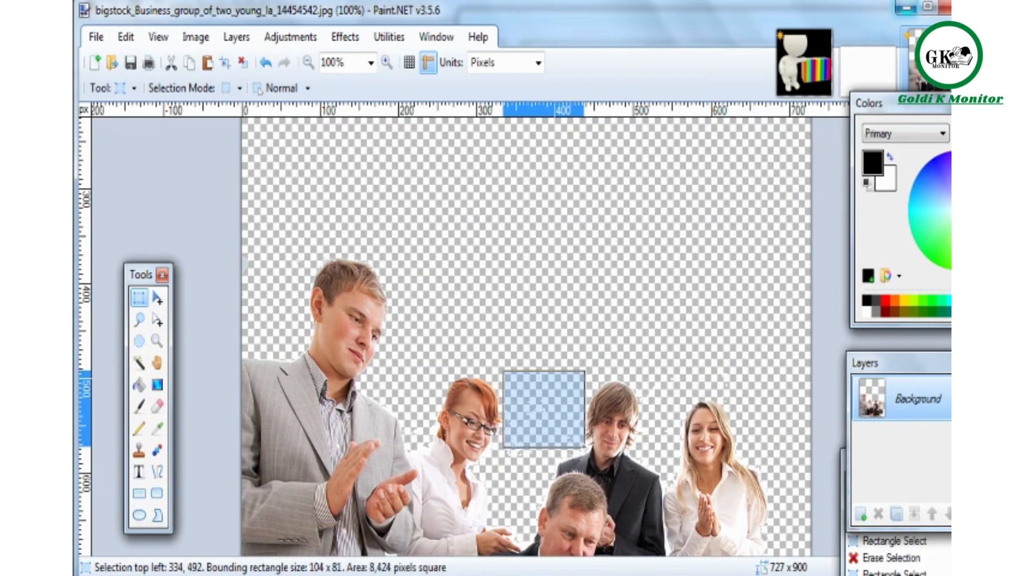
pyautogui.press('Delete')
pyautogui.moveTo(501, 442); pyautogui.dragTo(543, 487)
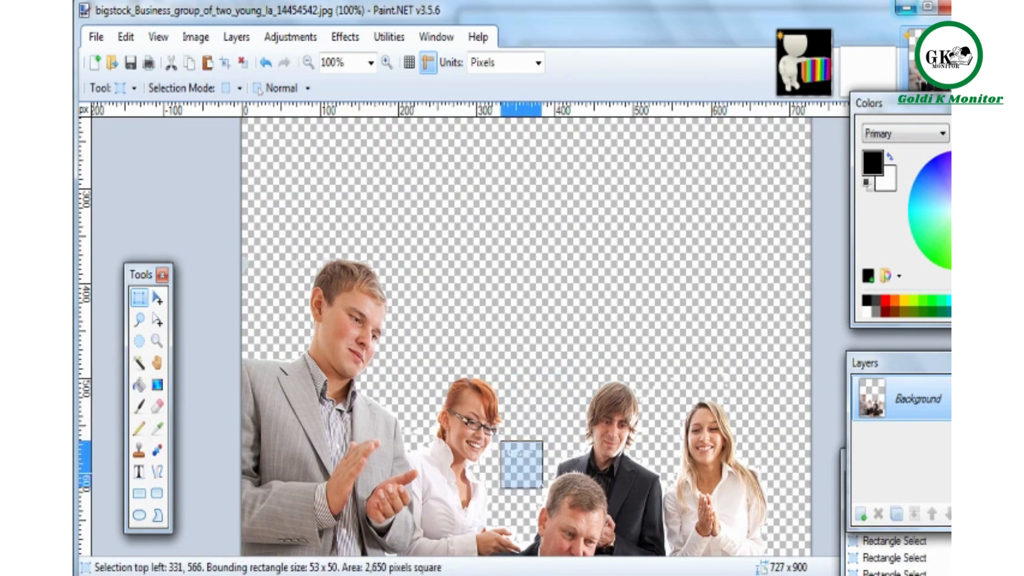
pyautogui.press('Delete')
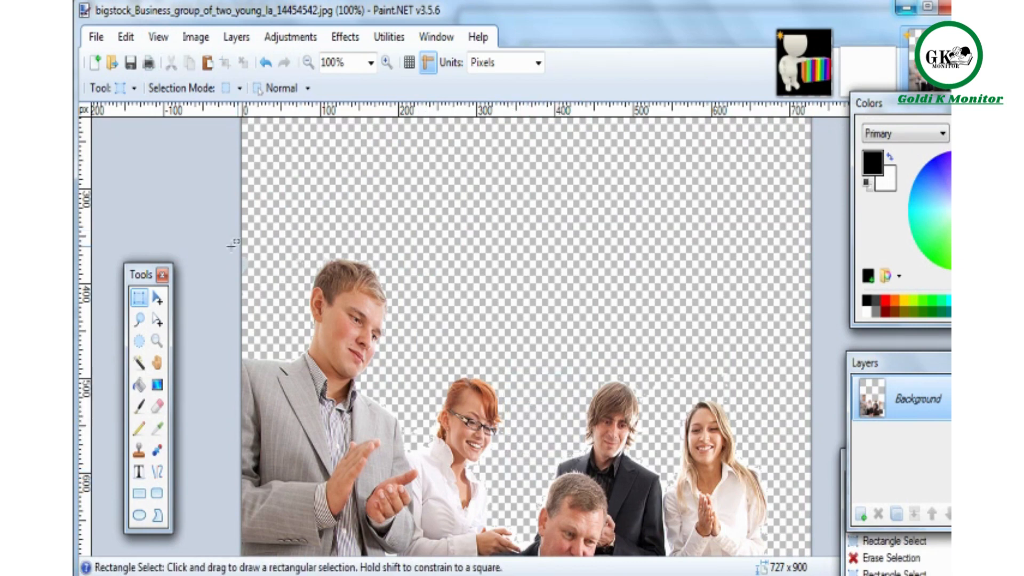
pyautogui.moveTo(223, 240); pyautogui.dragTo(277, 320)
pyautogui.press('Delete')
# Add a new layer, fill it with solid black, and move it below the Background layer.
pyautogui.click(236, 37)
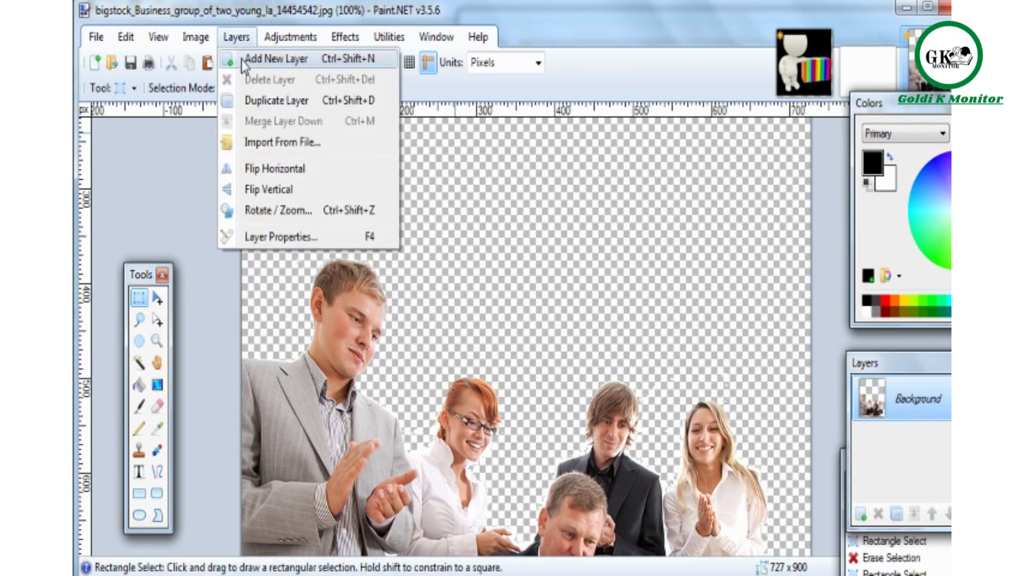
pyautogui.click(243, 60)
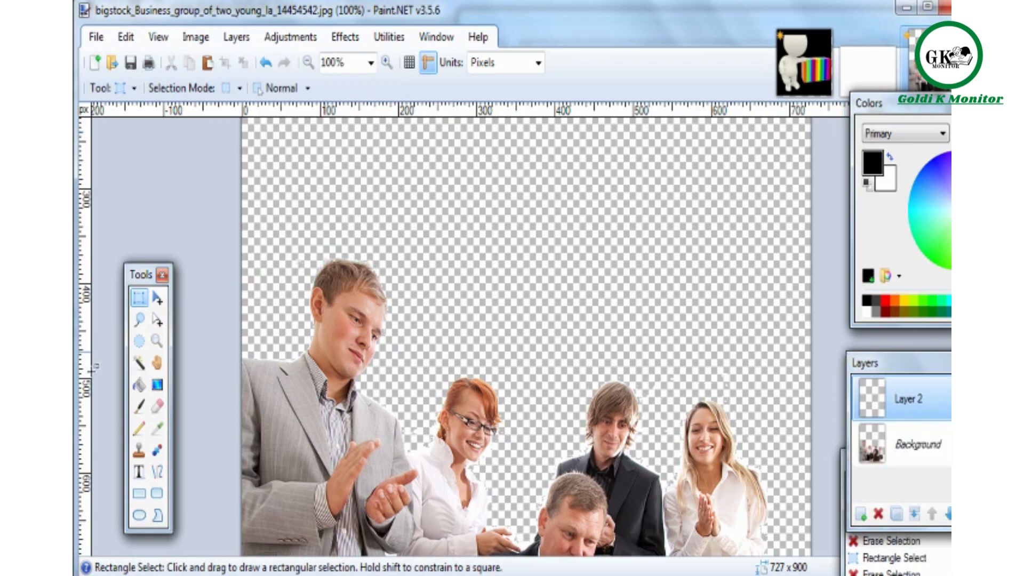
pyautogui.click(138, 385)
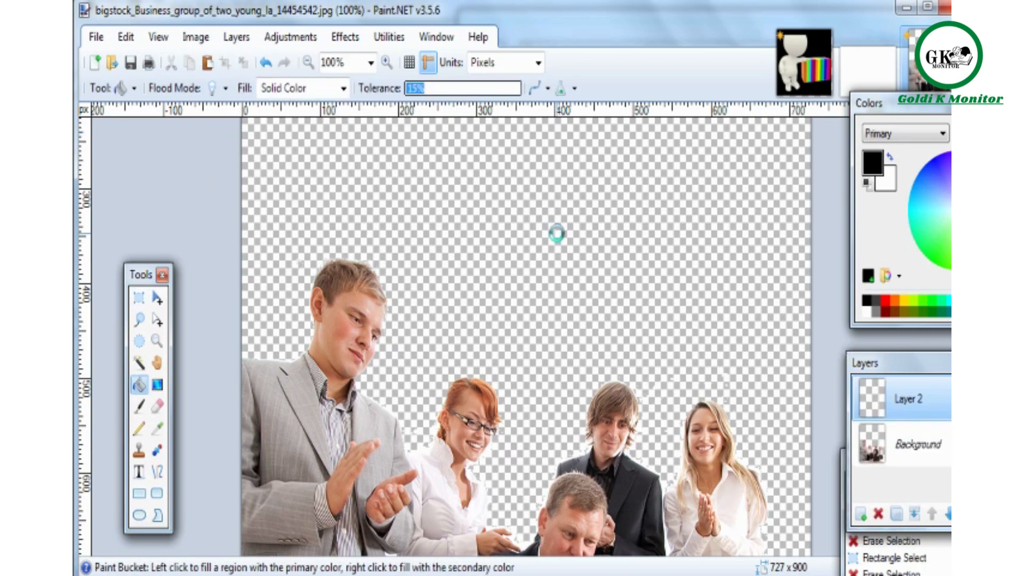
pyautogui.click(275, 331)
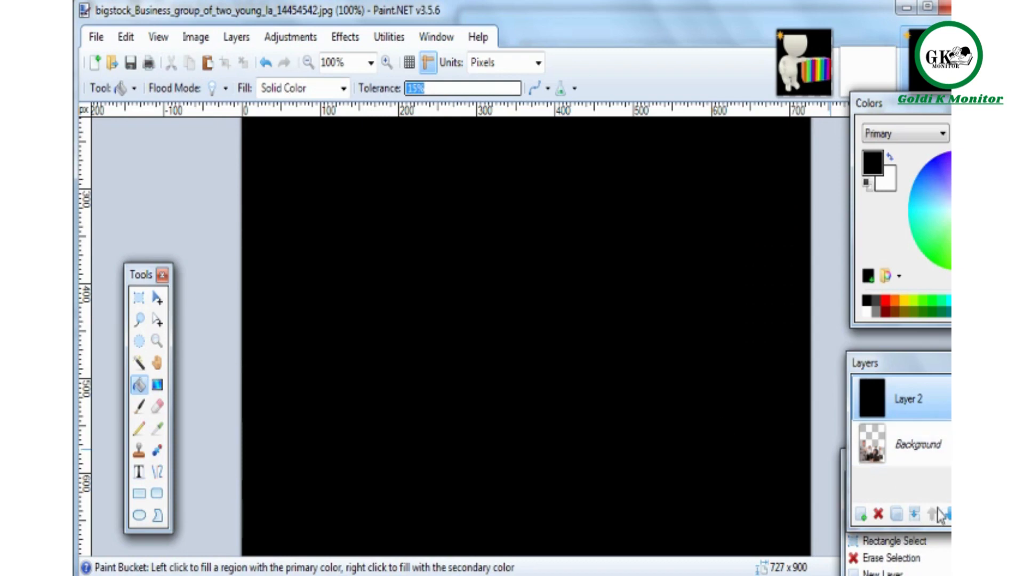
pyautogui.click(946, 514)
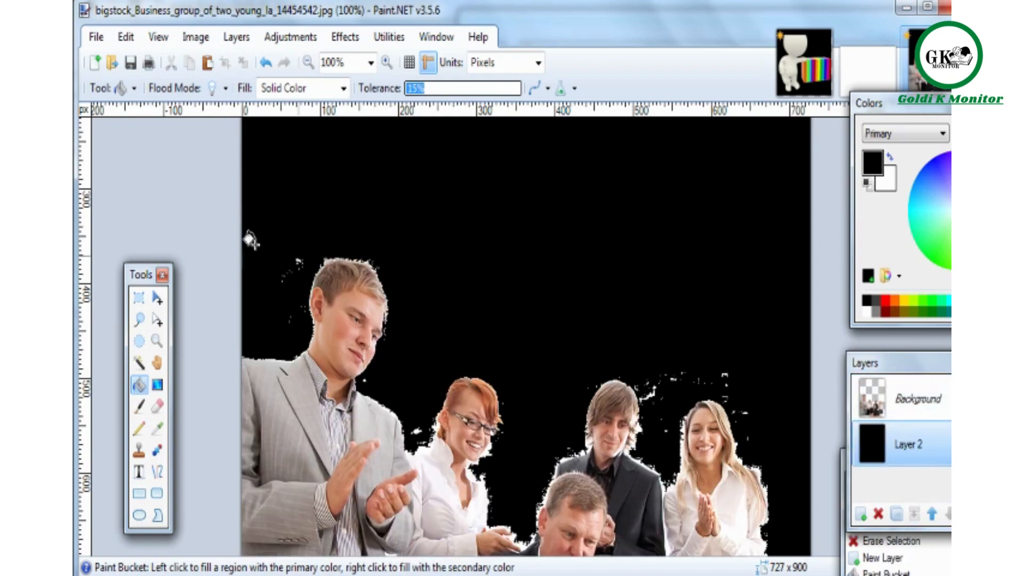
# Erase rectangular selections of white specks beside the gray-suited man's head on the Background layer.
pyautogui.click(139, 297)
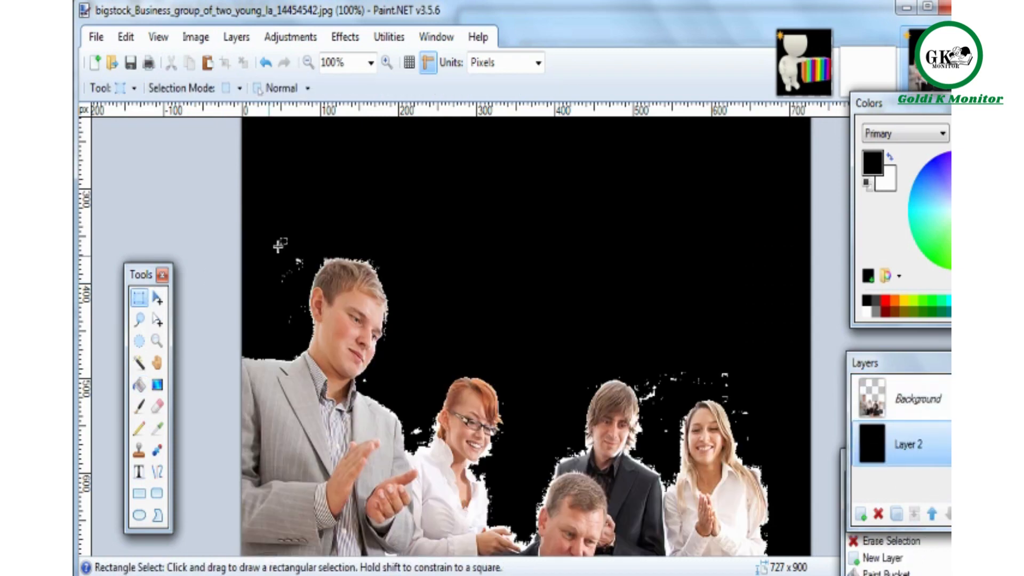
pyautogui.moveTo(253, 243); pyautogui.dragTo(310, 314)
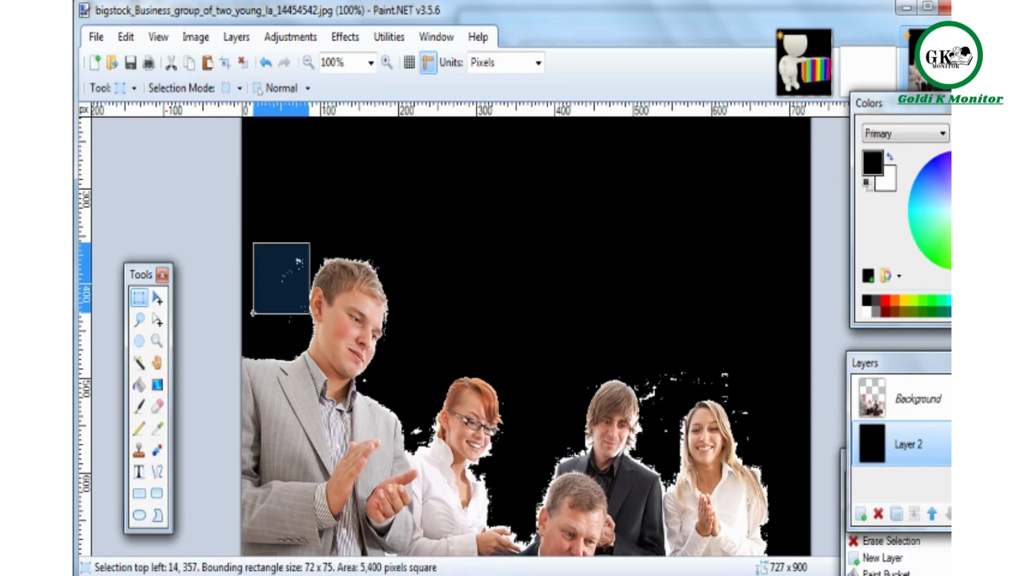
pyautogui.click(885, 385)
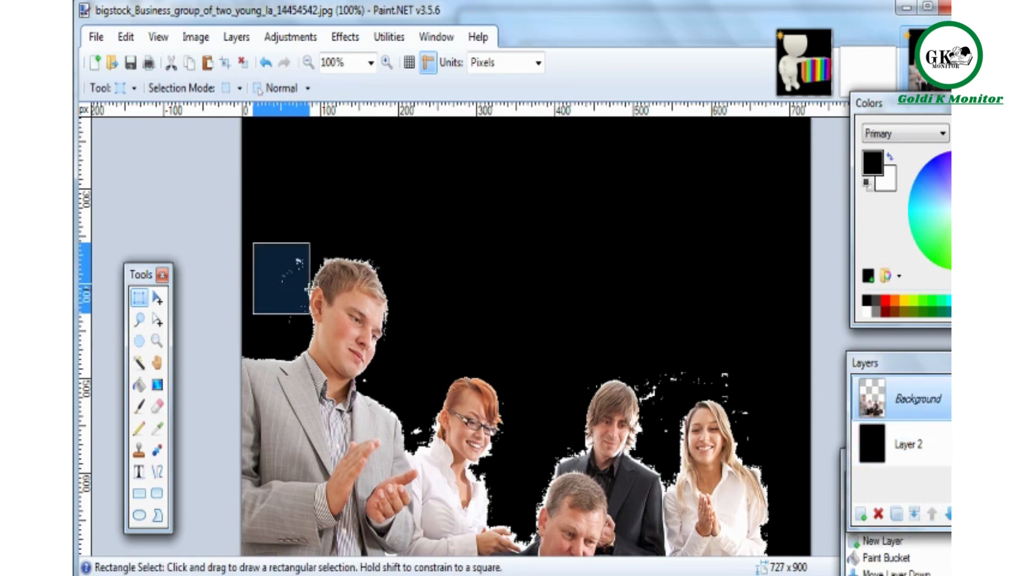
pyautogui.press('Delete')
pyautogui.hotkey('ctrl', 'd')
pyautogui.moveTo(298, 296); pyautogui.dragTo(267, 331)
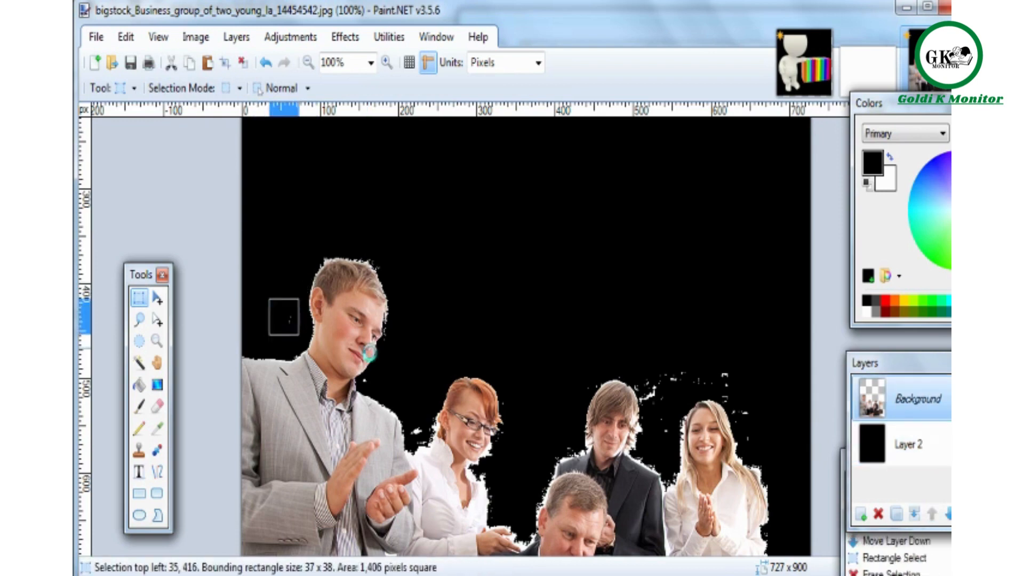
pyautogui.press('Delete')
pyautogui.hotkey('ctrl', 'd')
# Erase the white speck between the gray-suited man and the red-haired woman with a rectangular selection, and deselect.
pyautogui.moveTo(403, 400); pyautogui.dragTo(424, 441)
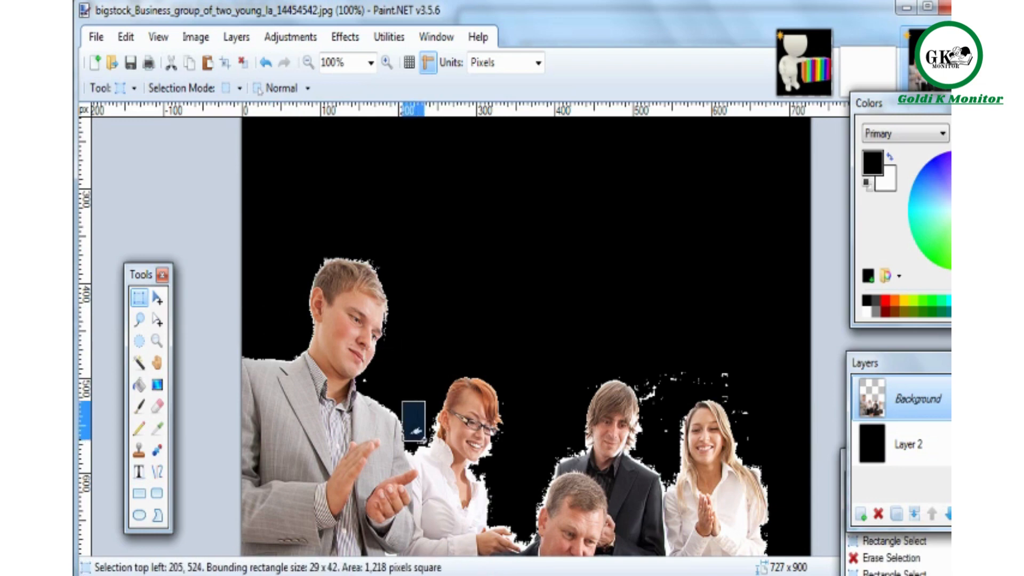
pyautogui.click(425, 441)
pyautogui.moveTo(428, 394)
pyautogui.mouseDown()
pyautogui.moveTo(404, 454)
pyautogui.moveTo(405, 442)
pyautogui.mouseUp()
pyautogui.press('Delete')
pyautogui.hotkey('ctrl', 'd')
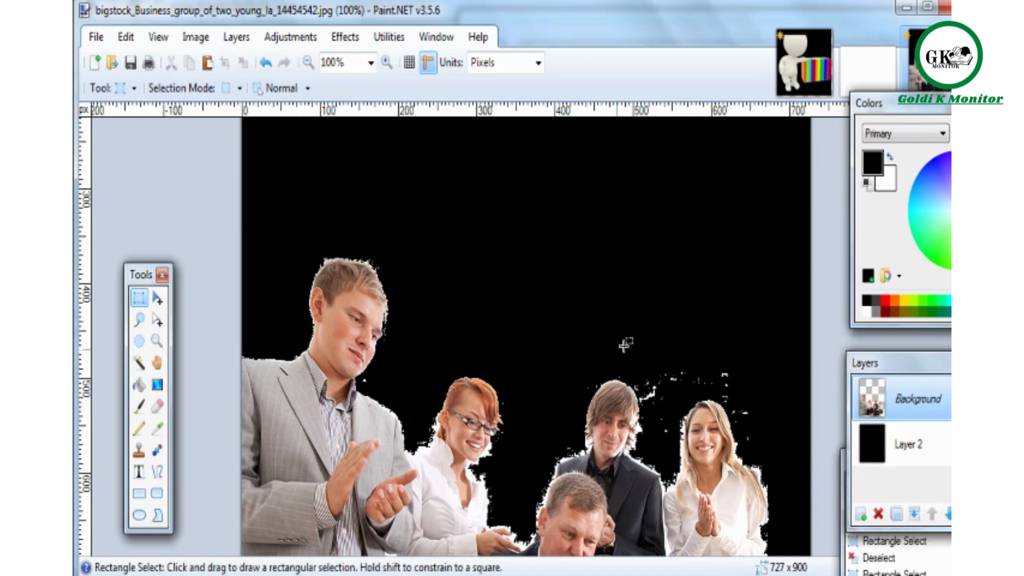
# Erase the specks around the brown-haired man and above the blonde woman with rectangular selections, deselect, and activate the Eraser tool.
pyautogui.moveTo(641, 344); pyautogui.dragTo(675, 456)
pyautogui.press('Delete')
pyautogui.moveTo(655, 351)
pyautogui.mouseDown()
pyautogui.moveTo(724, 367)
pyautogui.moveTo(775, 448)
pyautogui.mouseUp()
pyautogui.press('Delete')
pyautogui.hotkey('ctrl', 'd')
pyautogui.press('Delete')
pyautogui.hotkey('ctrl', 'd')
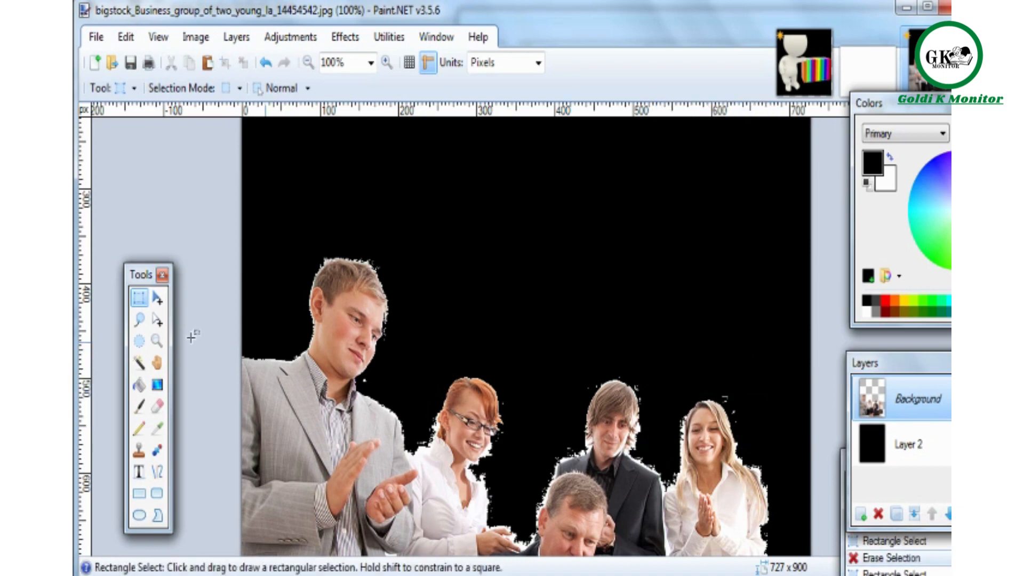
pyautogui.click(157, 406)
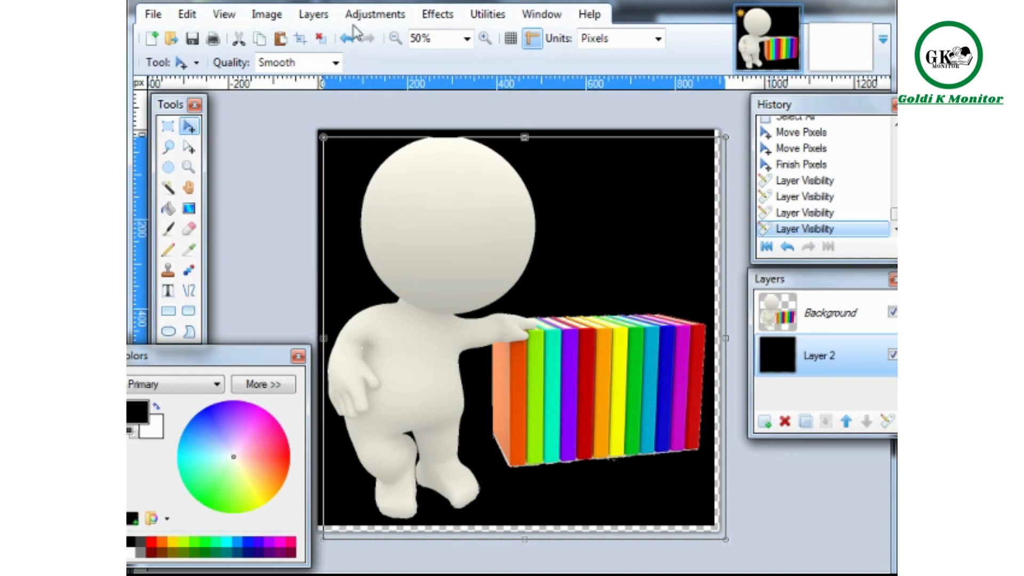
pyautogui.click(314, 16)
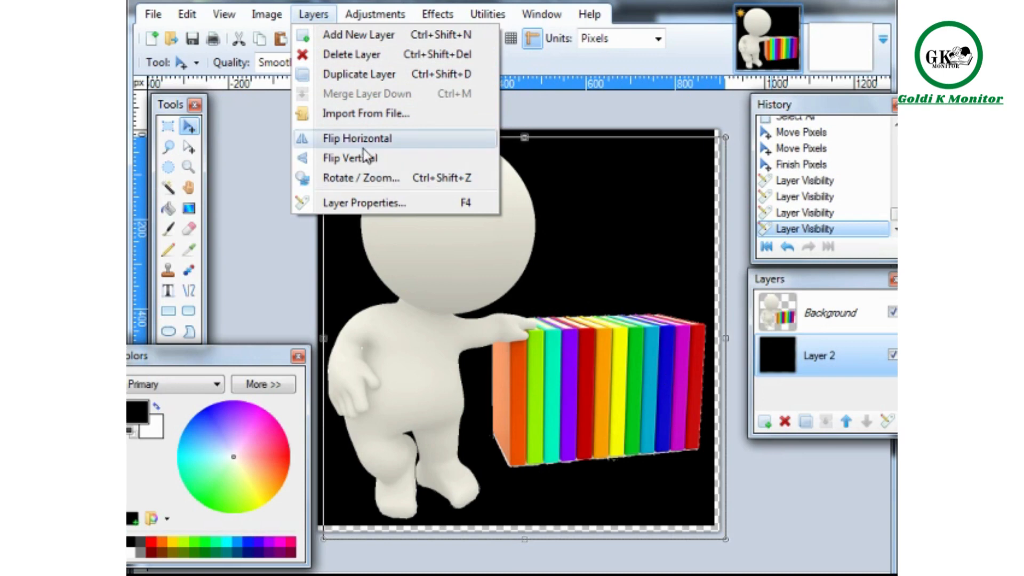
pyautogui.click(281, 272)
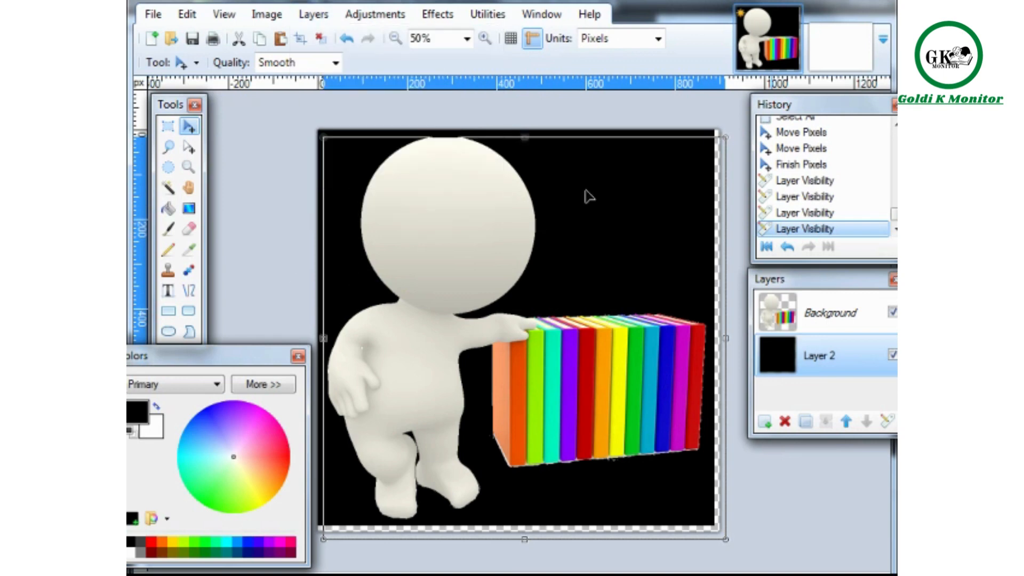
pyautogui.click(662, 182)
pyautogui.moveTo(813, 278); pyautogui.dragTo(814, 286)
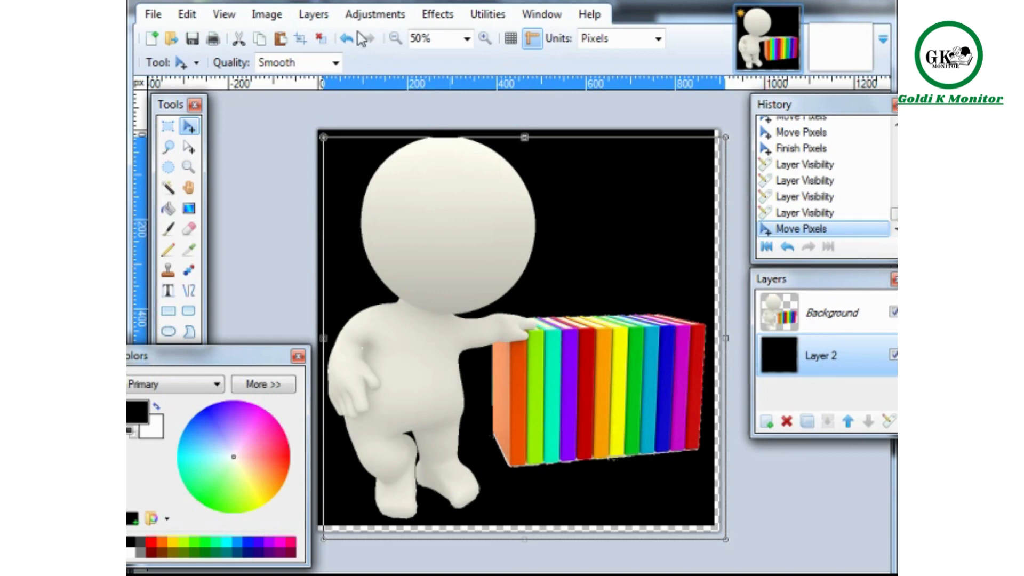
# Shift the black Layer 2 slightly within the canvas and look through the layer commands.
pyautogui.click(327, 27)
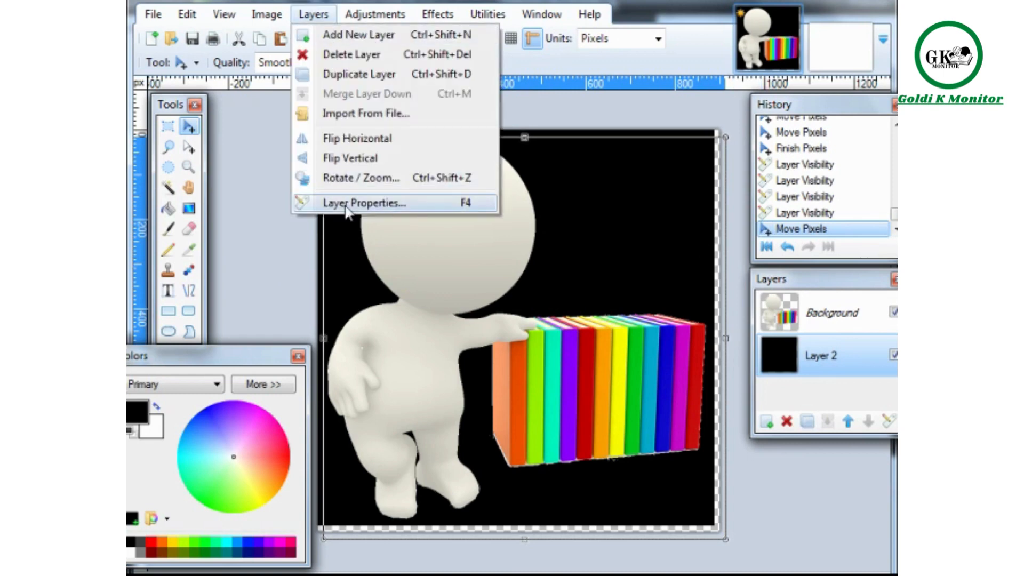
pyautogui.click(255, 273)
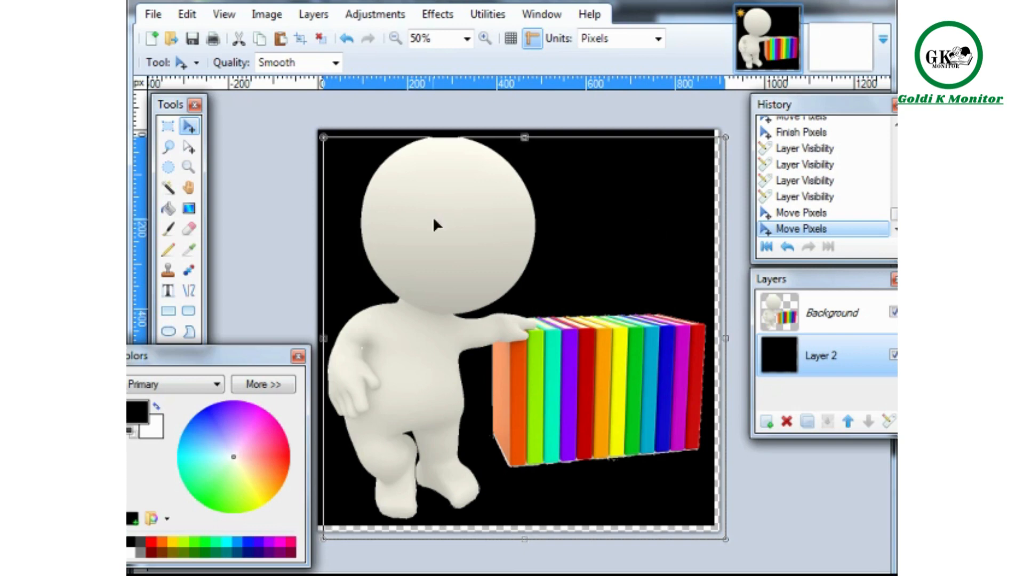
pyautogui.hotkey('ctrl', 'd')
pyautogui.moveTo(434, 221)
pyautogui.mouseDown()
pyautogui.moveTo(450, 228)
pyautogui.moveTo(444, 212)
pyautogui.moveTo(434, 216)
pyautogui.mouseUp()
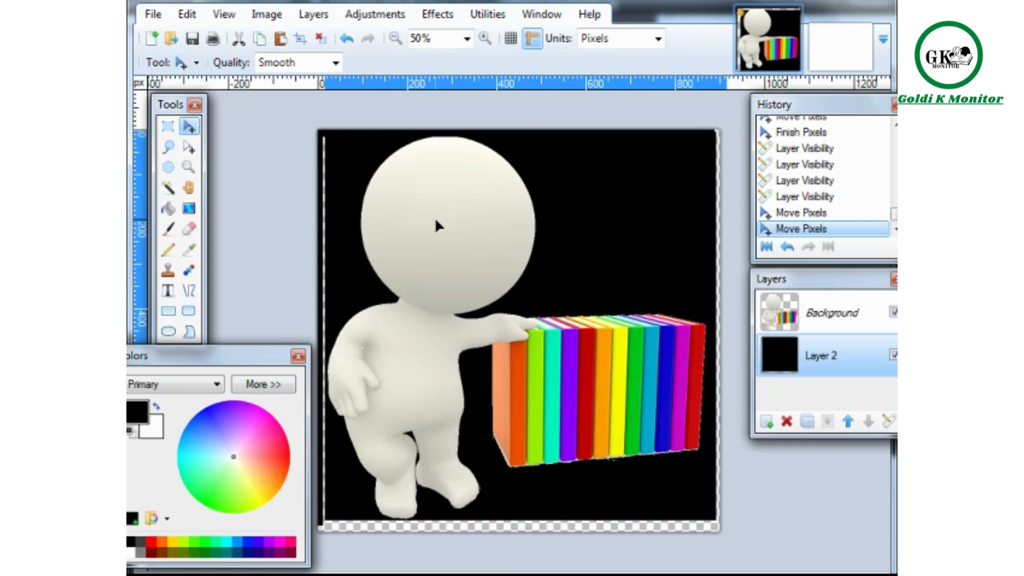
pyautogui.click(330, 15)
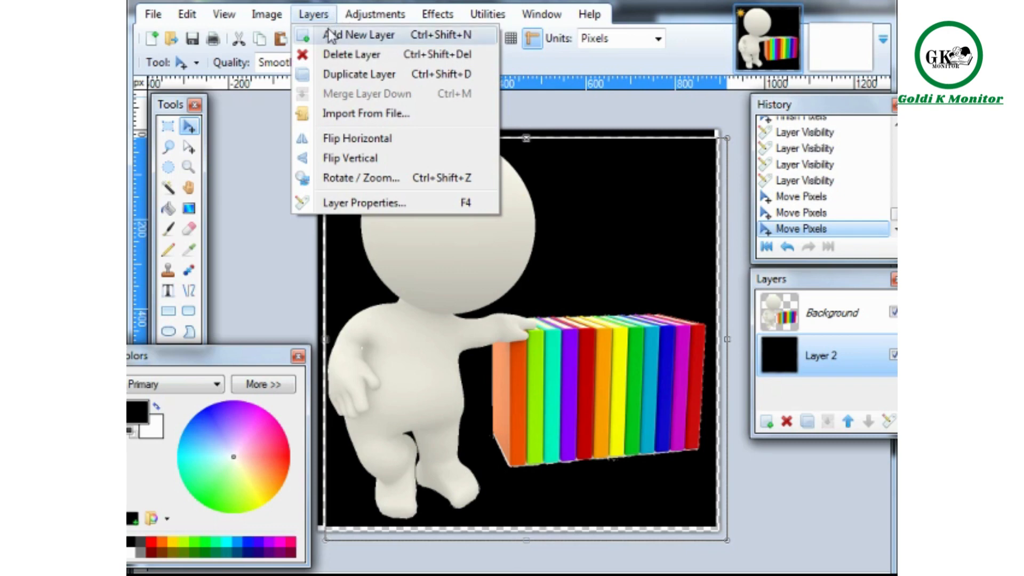
pyautogui.click(344, 4)
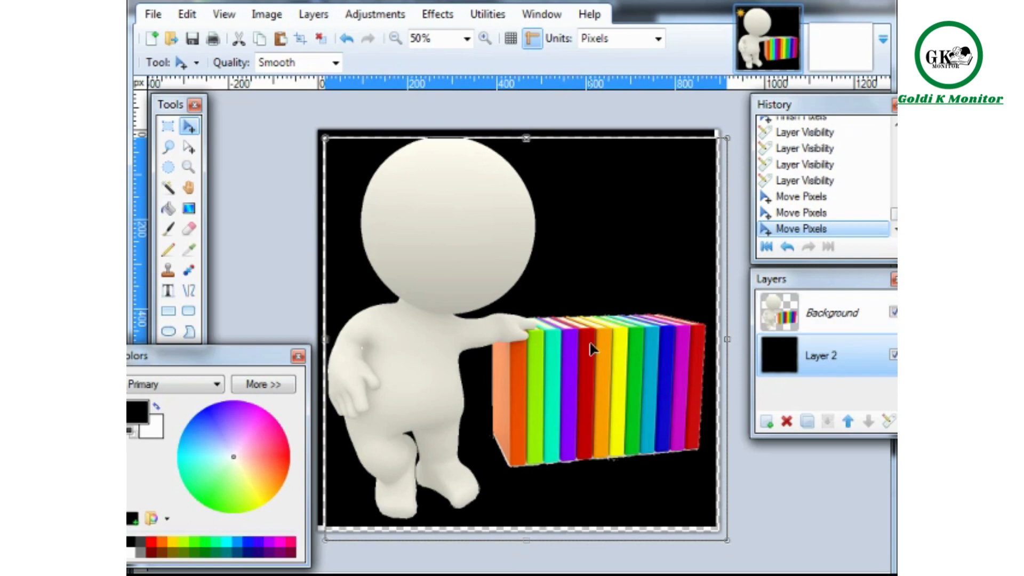
# Move the black Layer 2 above the Background layer.
pyautogui.click(834, 319)
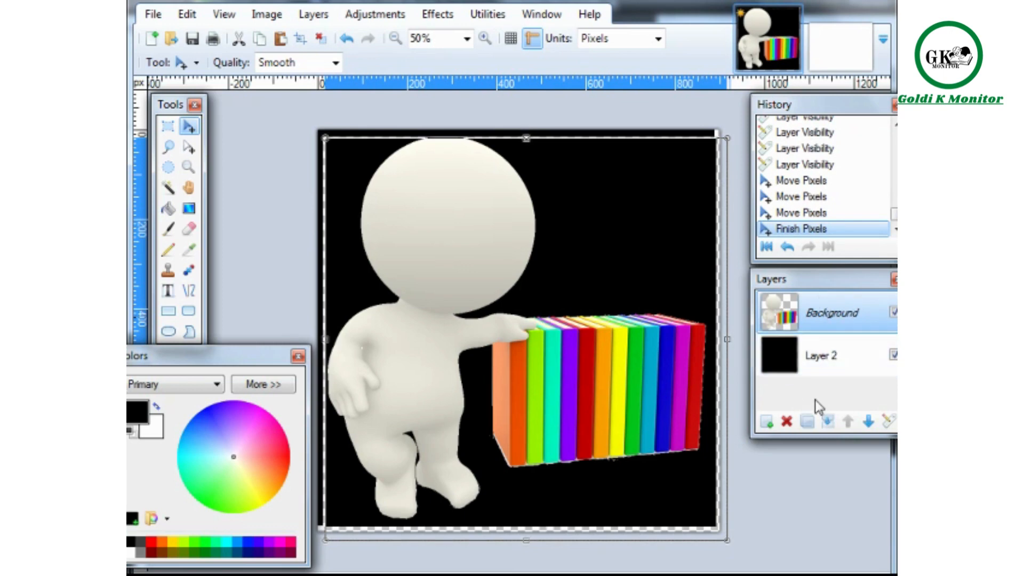
pyautogui.click(869, 363)
pyautogui.click(848, 422)
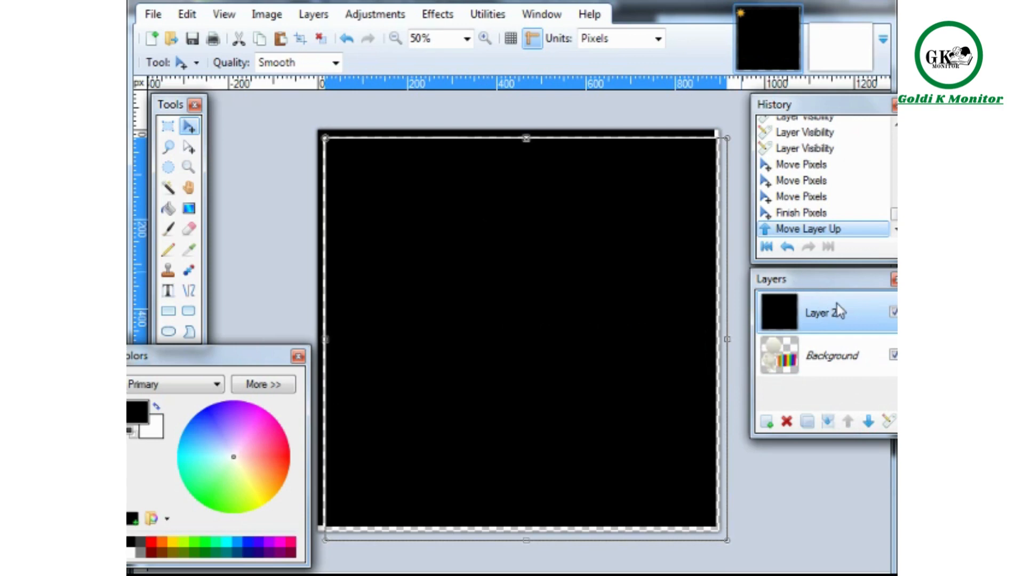
# Hide and show Layer 2 to reveal the figure beneath, and move Layer 2 back below the Background layer.
pyautogui.click(807, 364)
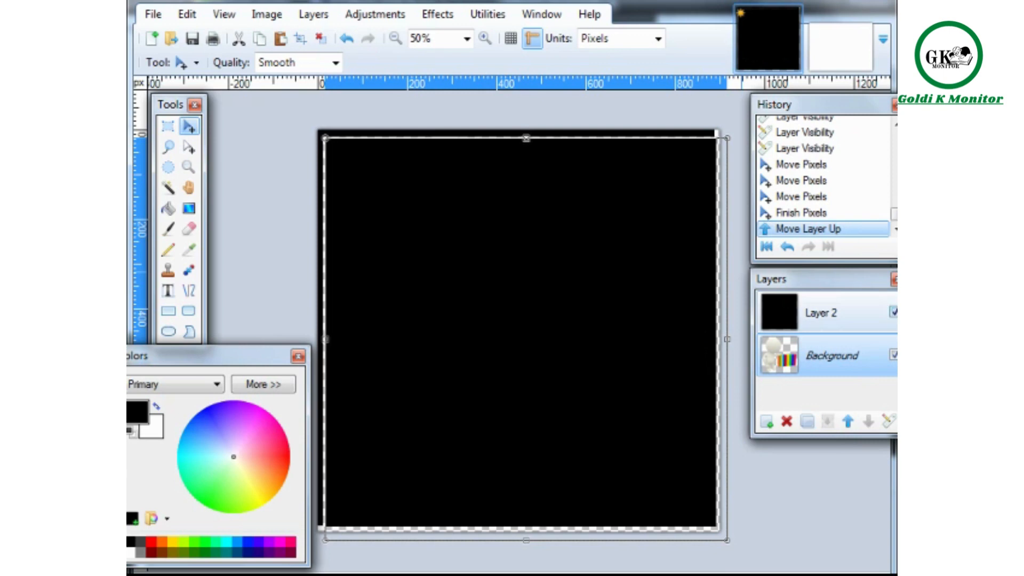
pyautogui.click(894, 312)
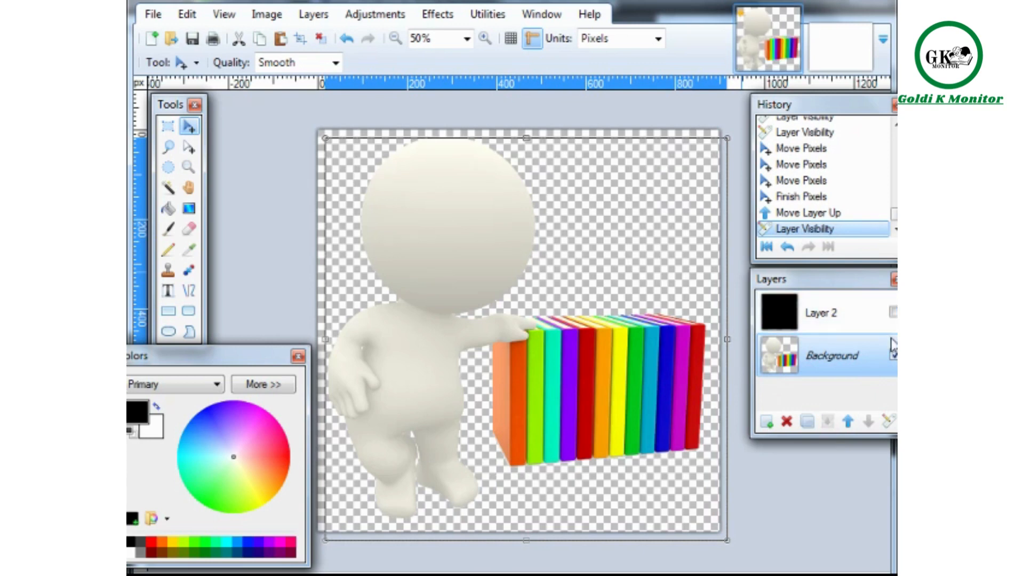
pyautogui.click(894, 312)
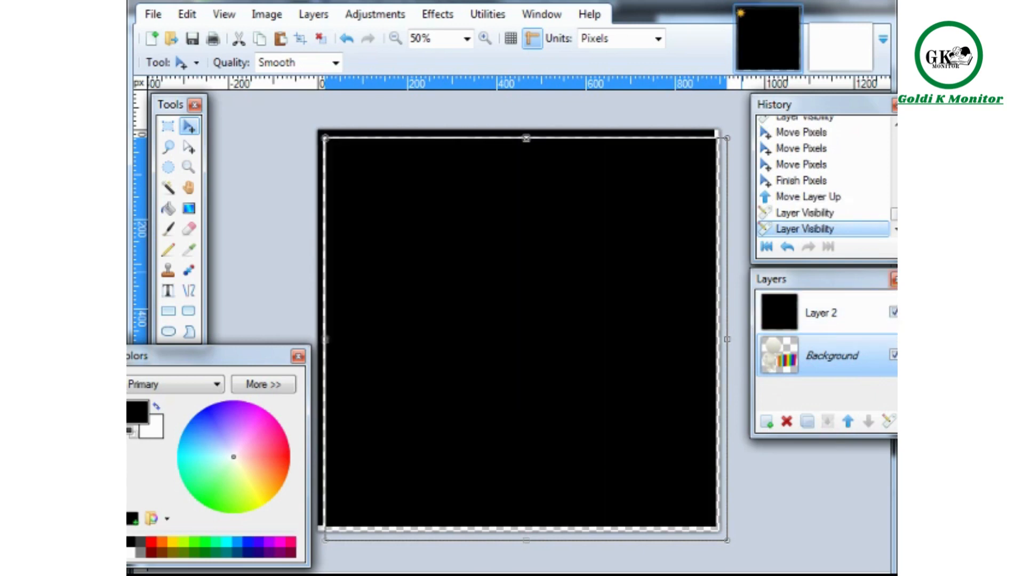
pyautogui.click(828, 316)
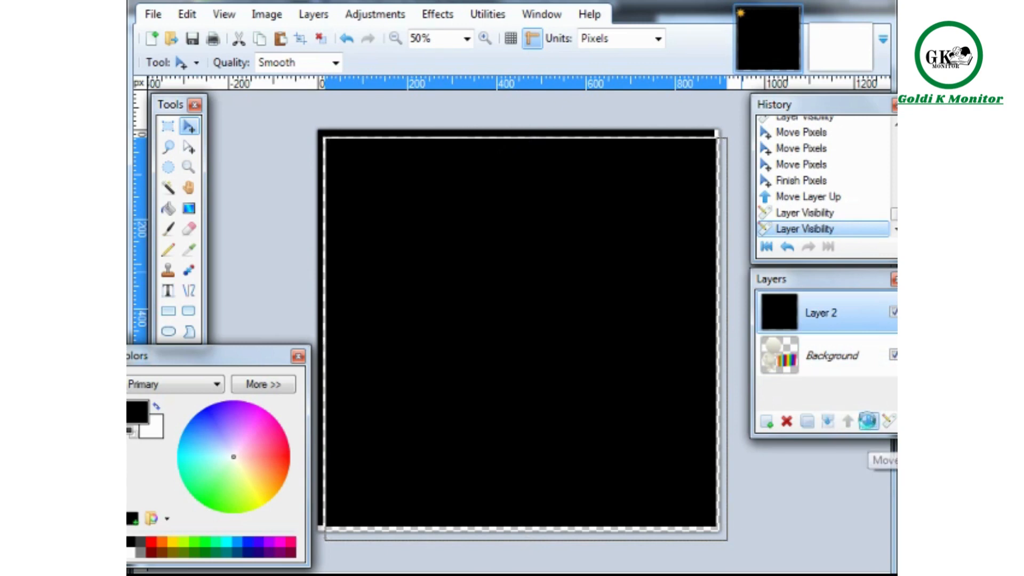
pyautogui.click(868, 423)
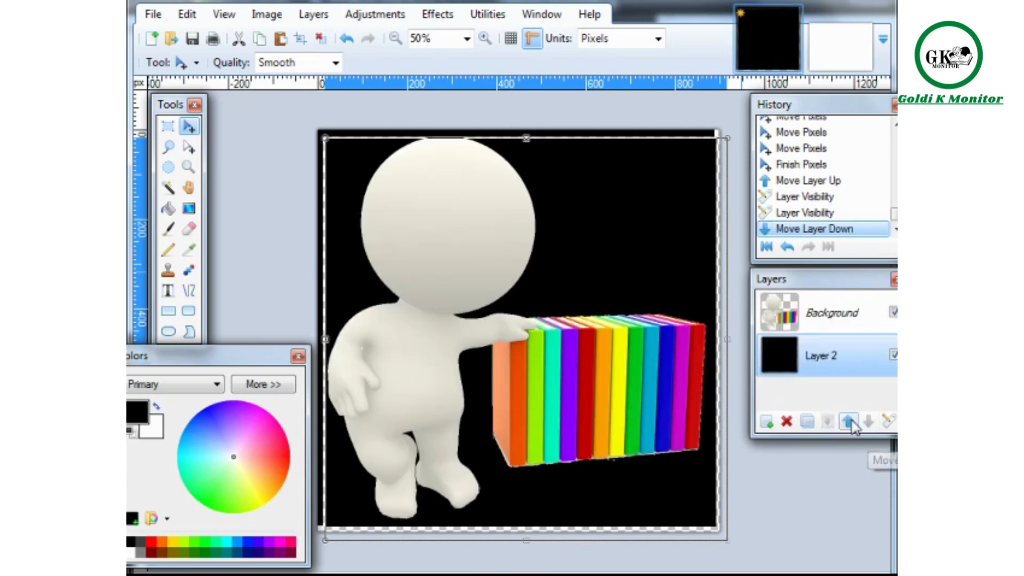
# Merge the Background layer down into Layer 2, and restore the separate layers by undoing the merge.
pyautogui.click(837, 302)
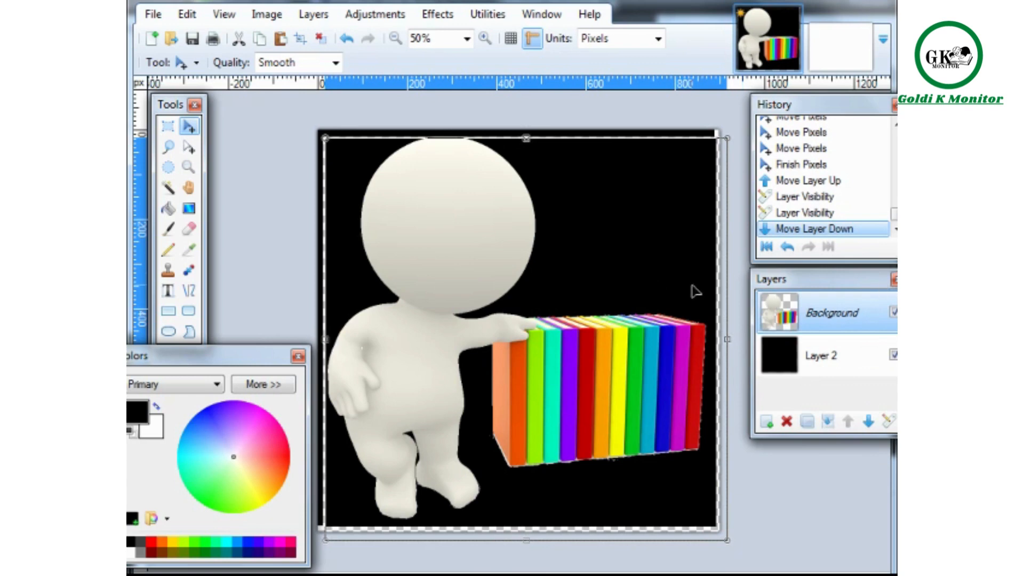
pyautogui.click(825, 424)
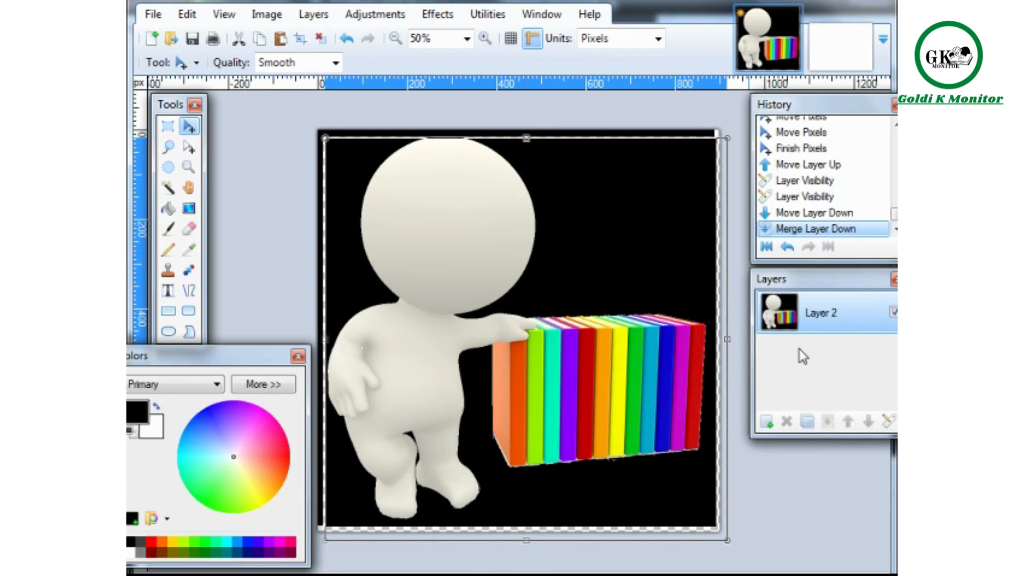
pyautogui.click(809, 216)
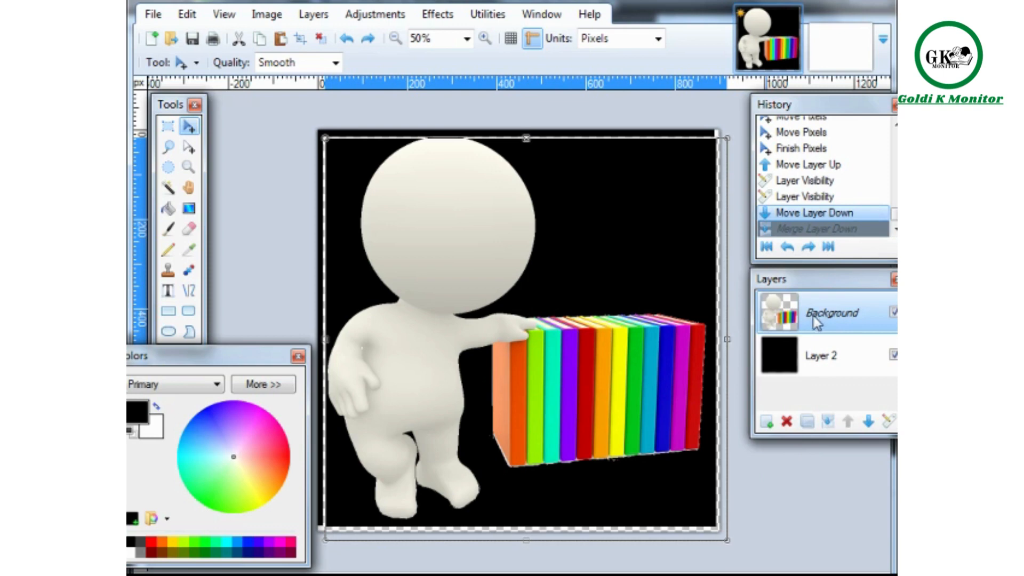
# Duplicate the Background layer and move the copied figure to the right of the original.
pyautogui.click(807, 423)
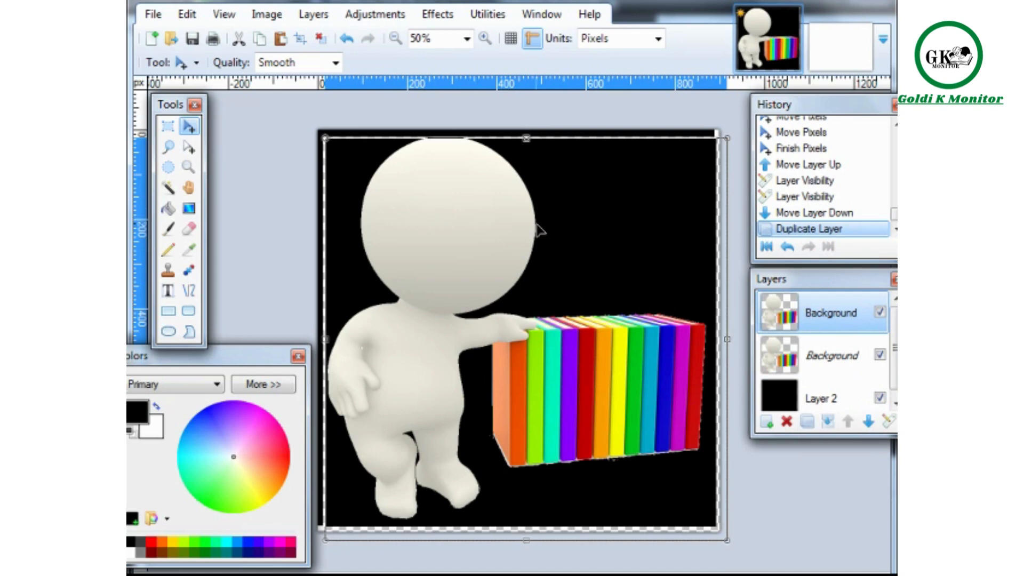
pyautogui.moveTo(496, 235); pyautogui.dragTo(688, 230)
pyautogui.click(439, 231)
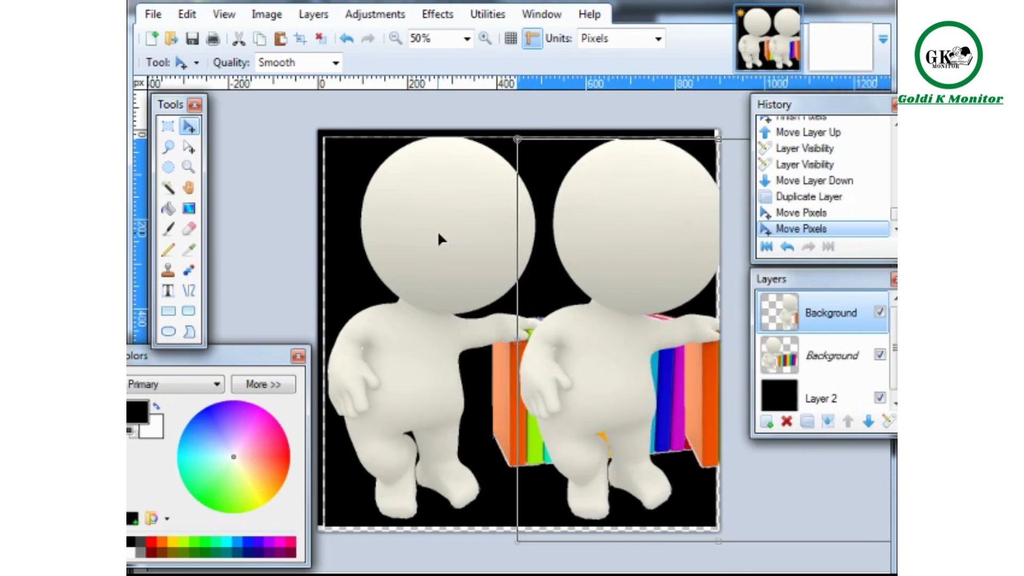
pyautogui.moveTo(438, 230)
pyautogui.mouseDown()
pyautogui.moveTo(474, 231)
pyautogui.moveTo(455, 253)
pyautogui.moveTo(488, 241)
pyautogui.moveTo(422, 241)
pyautogui.mouseUp()
# Try to move the original Background layer's selected pixels, and undo the shift of the books.
pyautogui.click(790, 364)
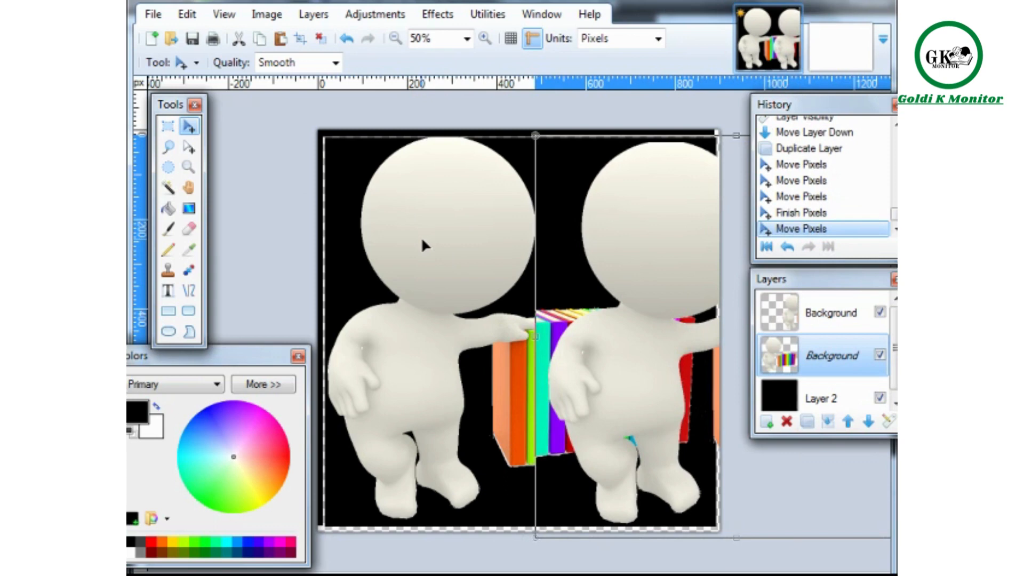
pyautogui.hotkey('ctrl', 'z')
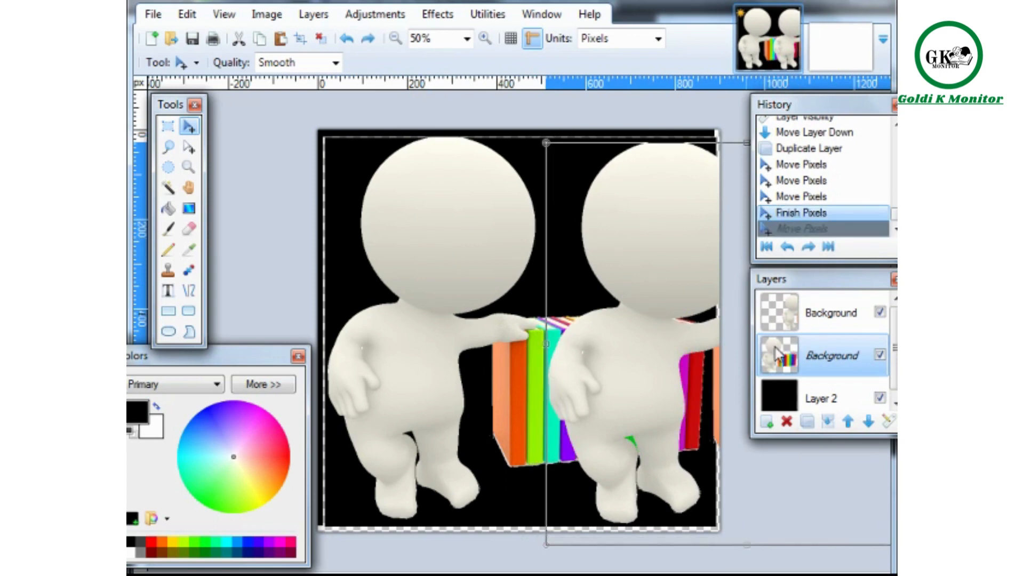
pyautogui.hotkey('ctrl', 'y')
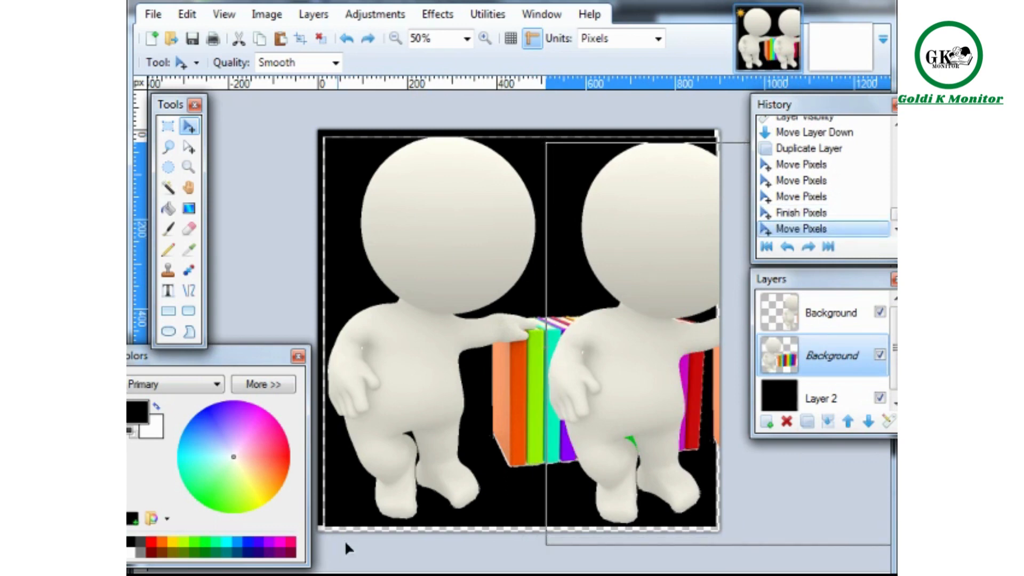
pyautogui.moveTo(459, 269)
pyautogui.mouseDown()
pyautogui.moveTo(491, 269)
pyautogui.moveTo(479, 271)
pyautogui.mouseUp()
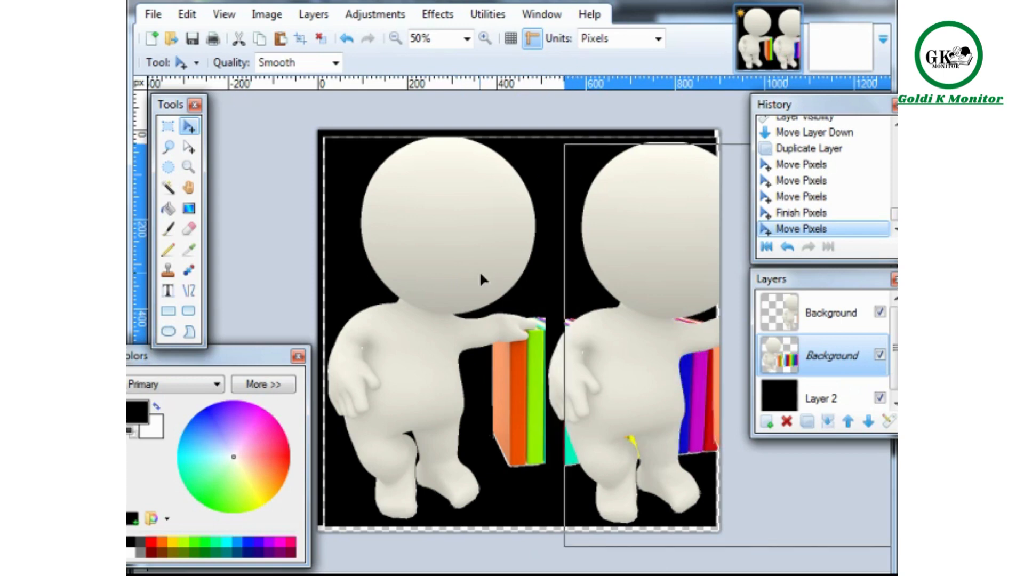
pyautogui.hotkey('ctrl', 'z')
# Hide the duplicated layer, clear the selection, and move all pixels of the original Background layer to the canvas's right half.
pyautogui.click(880, 313)
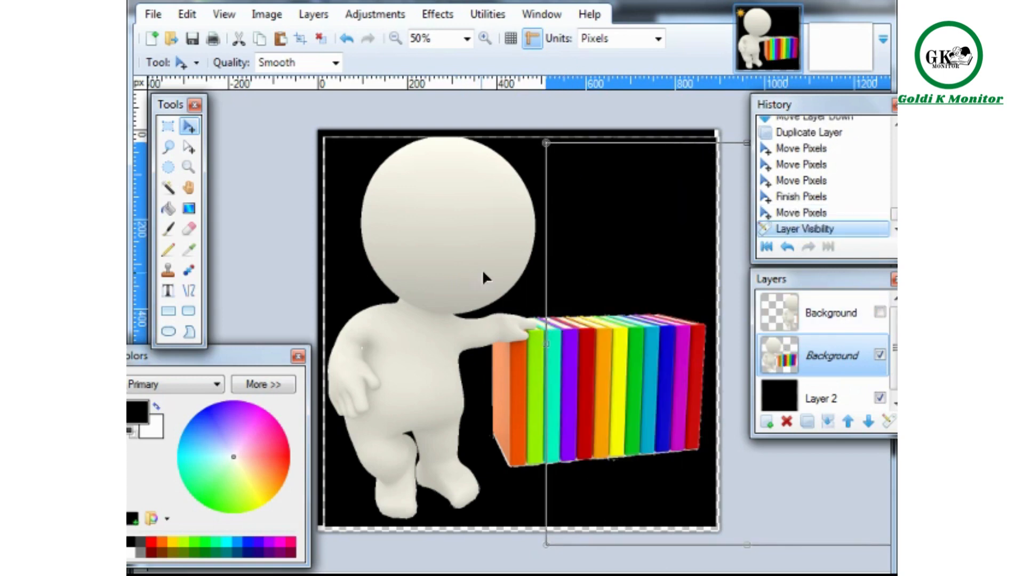
pyautogui.click(168, 126)
pyautogui.click(352, 166)
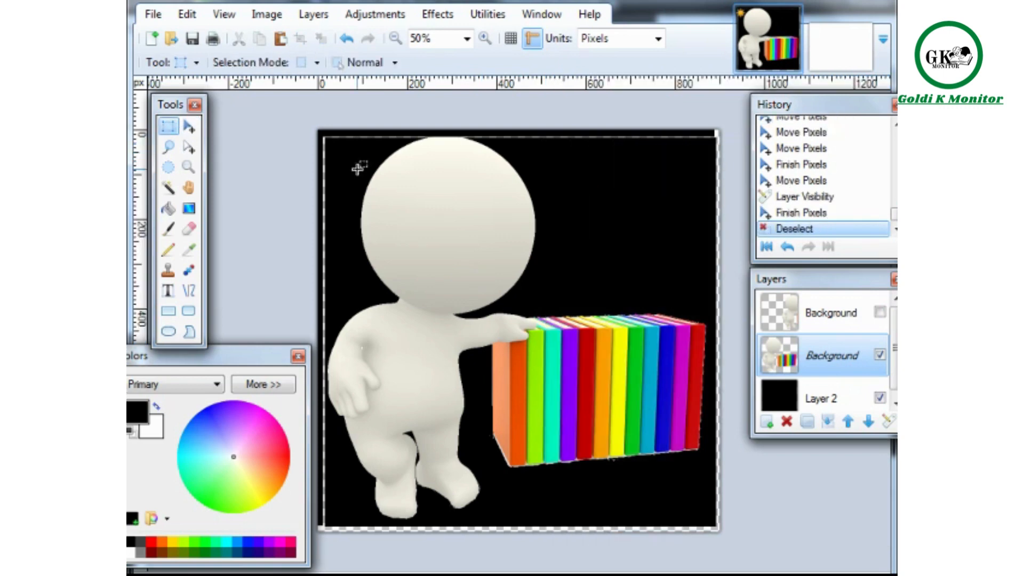
pyautogui.click(189, 126)
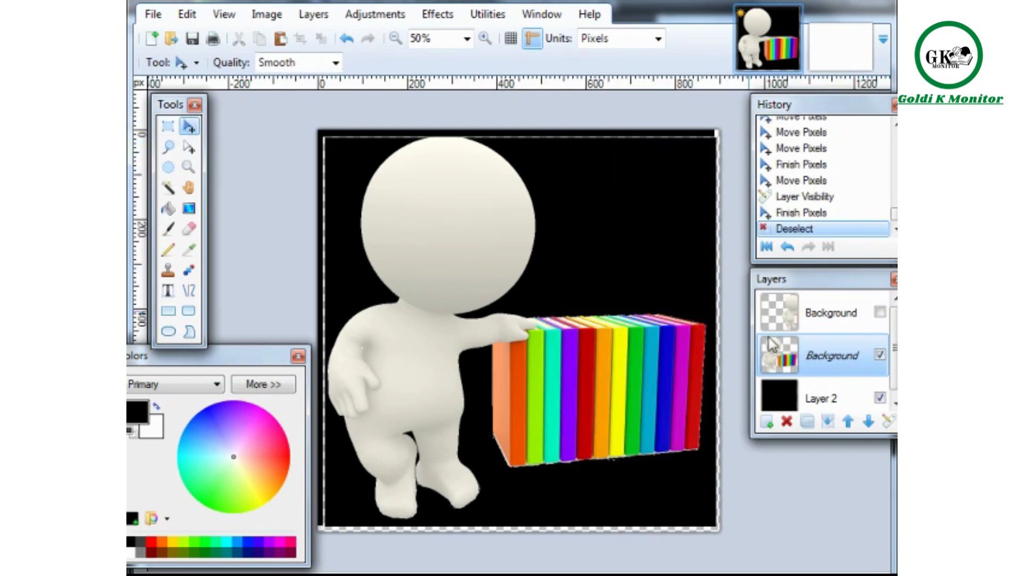
pyautogui.hotkey('ctrl', 'a')
pyautogui.moveTo(492, 254); pyautogui.dragTo(692, 263)
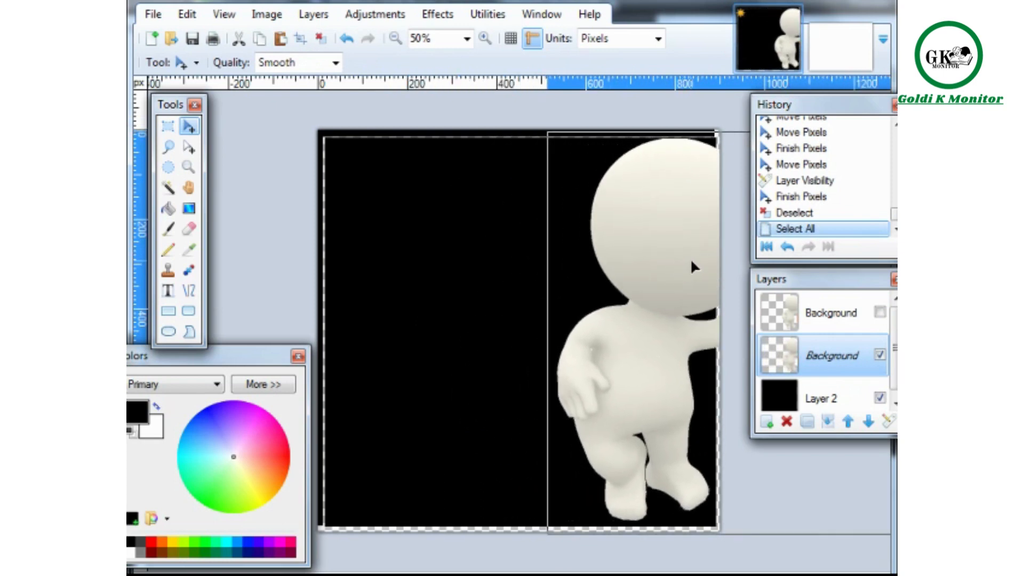
# Show the duplicated Background layer, move its figure left beside the other one, and undo that move.
pyautogui.click(847, 320)
pyautogui.click(880, 313)
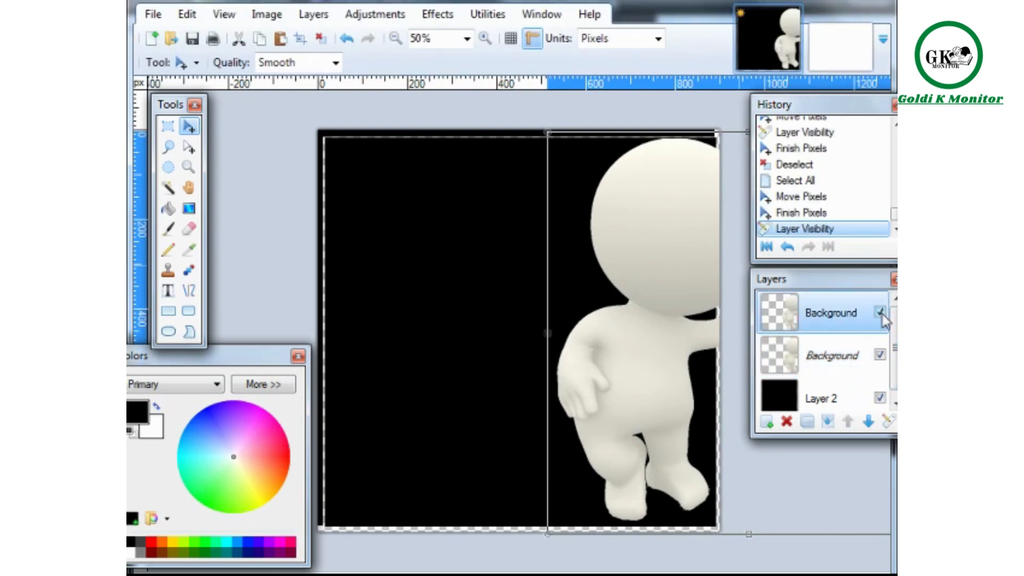
pyautogui.moveTo(649, 284); pyautogui.dragTo(535, 292)
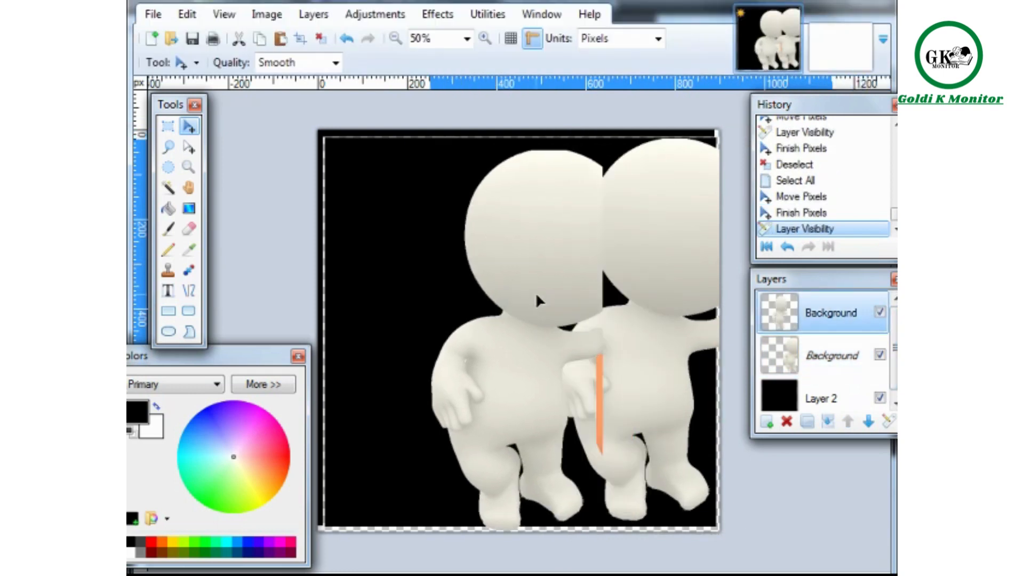
pyautogui.hotkey('ctrl', 'z')
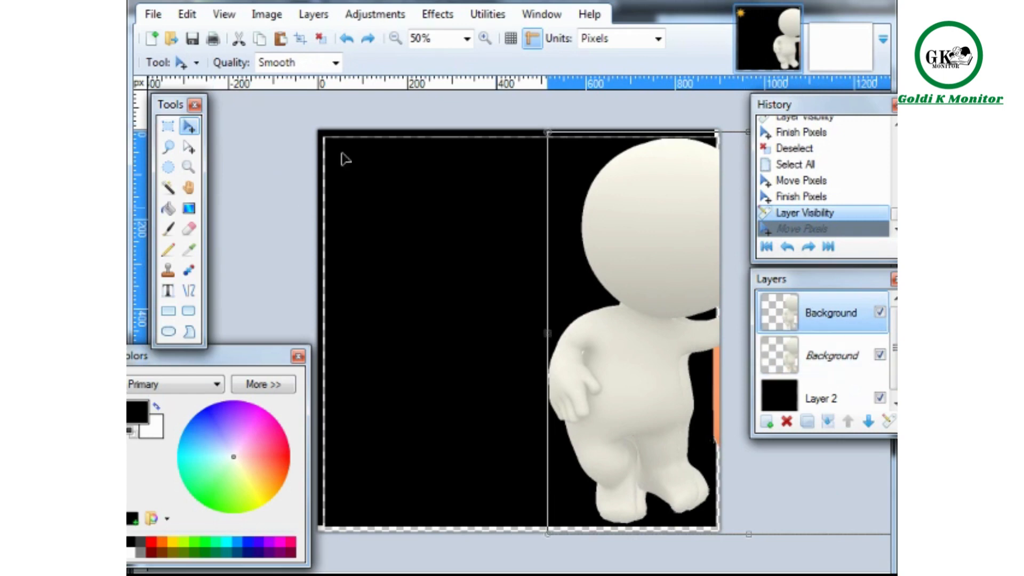
# Clear the selection, select the duplicated layer's entire canvas area, and move its figure down in front of the other figure.
pyautogui.click(169, 127)
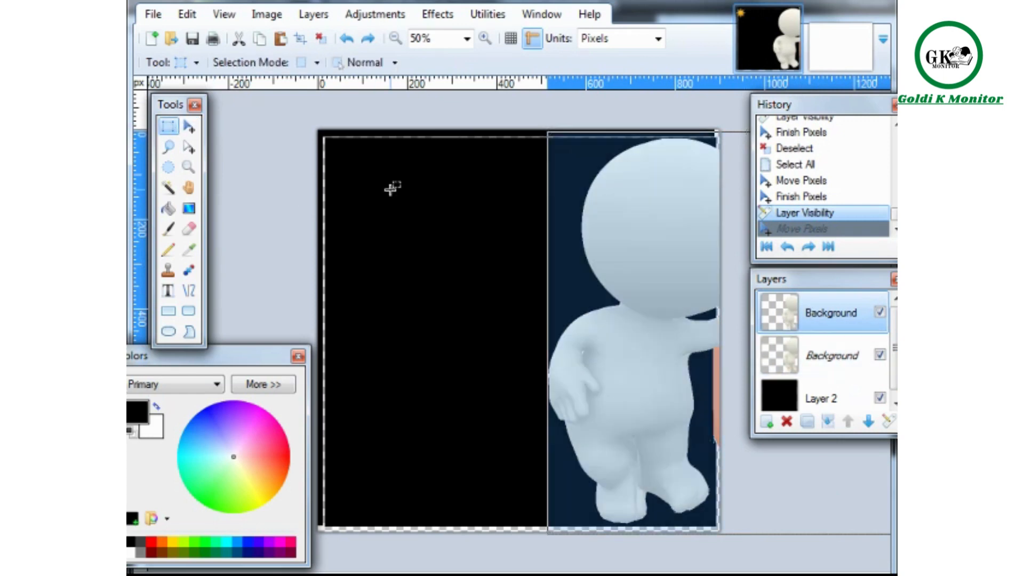
pyautogui.click(392, 187)
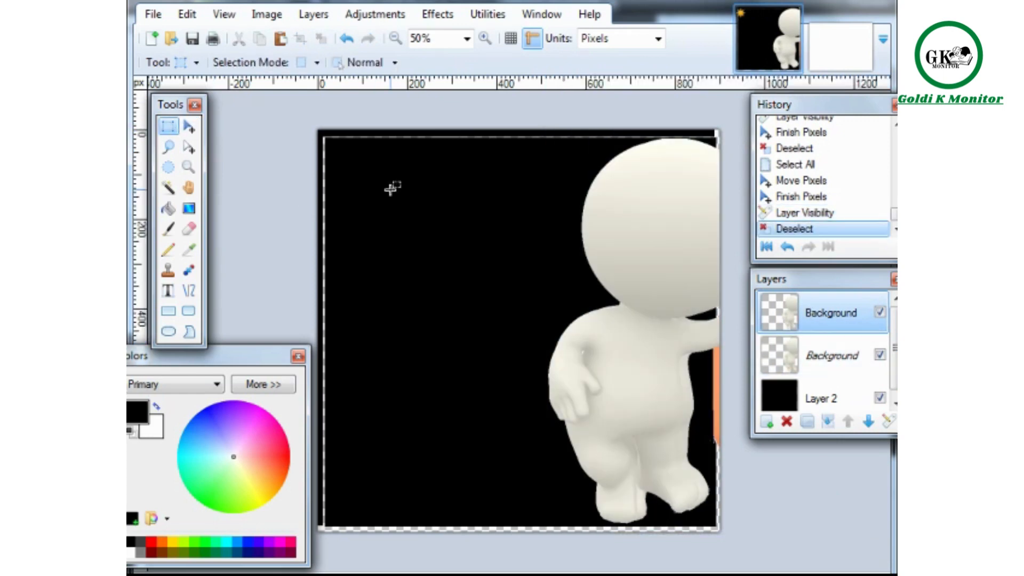
pyautogui.click(189, 127)
pyautogui.hotkey('ctrl', 'a')
pyautogui.moveTo(642, 233); pyautogui.dragTo(613, 442)
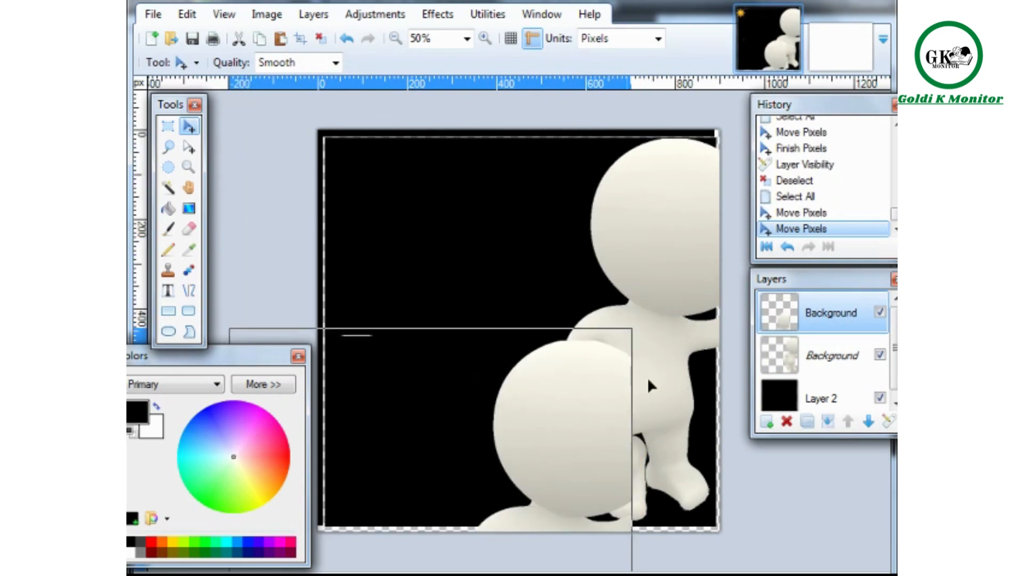
# Roll the document history back to the state before the figure layer was duplicated and the layers were shifted.
pyautogui.click(806, 164)
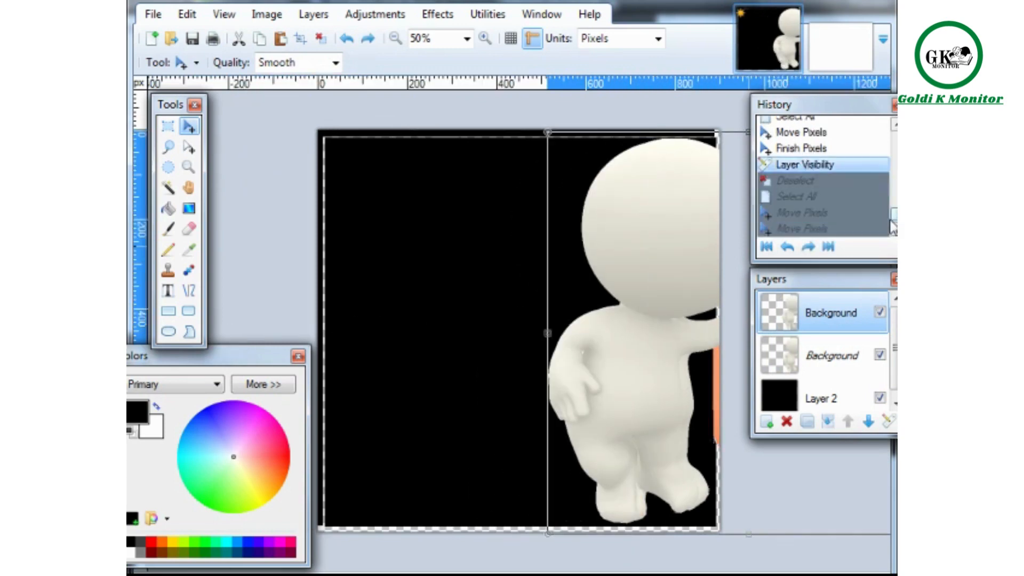
pyautogui.moveTo(895, 218); pyautogui.dragTo(895, 208)
pyautogui.click(820, 158)
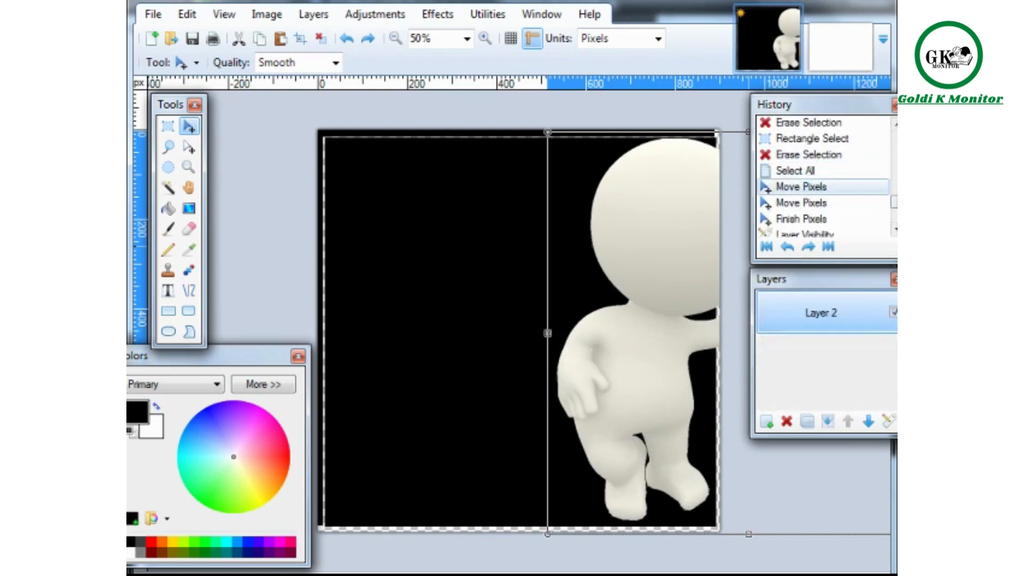
pyautogui.scroll(2, 815, 188)
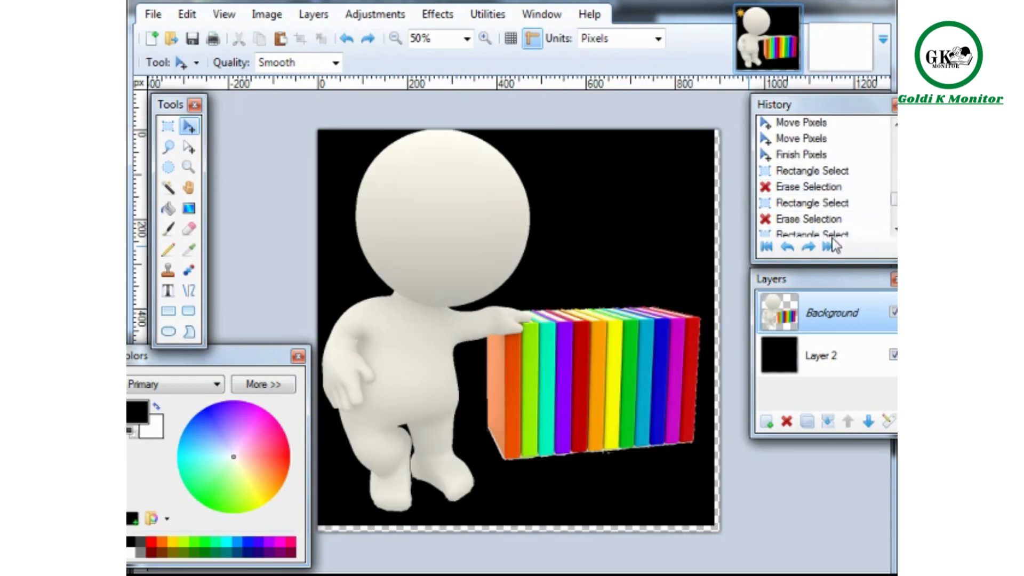
pyautogui.click(267, 14)
pyautogui.moveTo(313, 14)
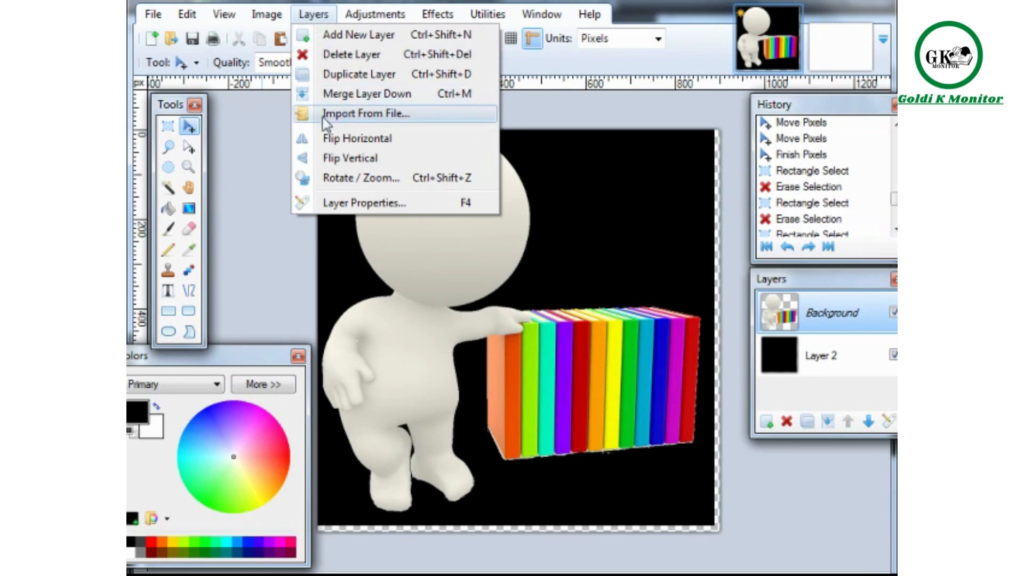
pyautogui.click(255, 194)
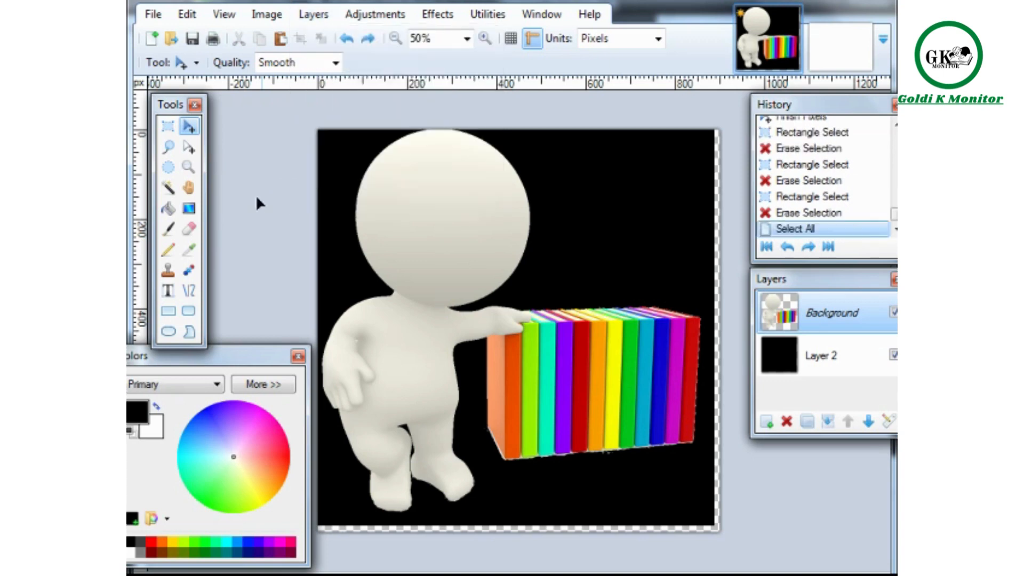
# Save the document, copy its folder path from the Save As dialog, and close that dialog without saving a second copy.
pyautogui.click(190, 40)
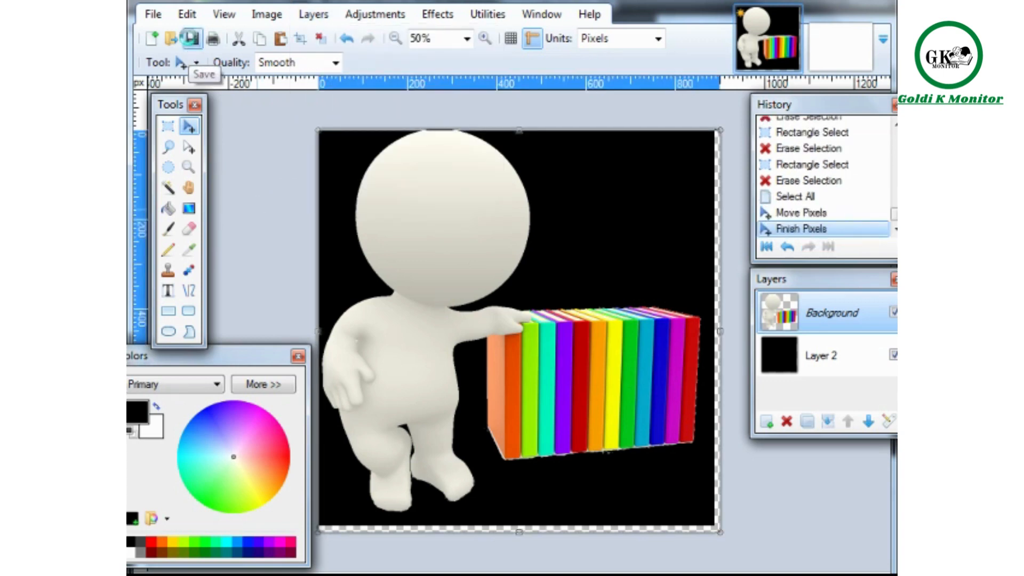
pyautogui.click(154, 22)
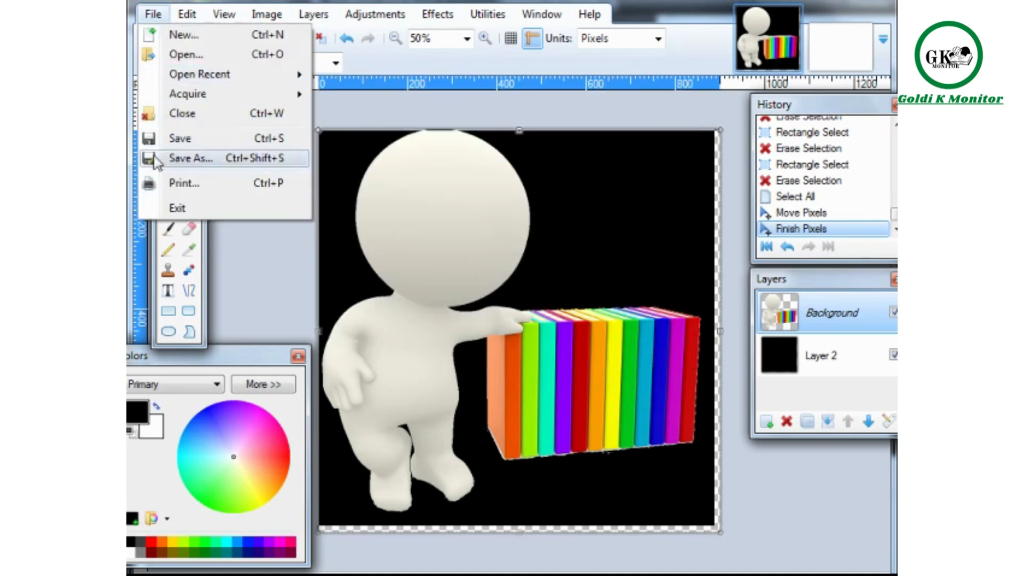
pyautogui.click(153, 160)
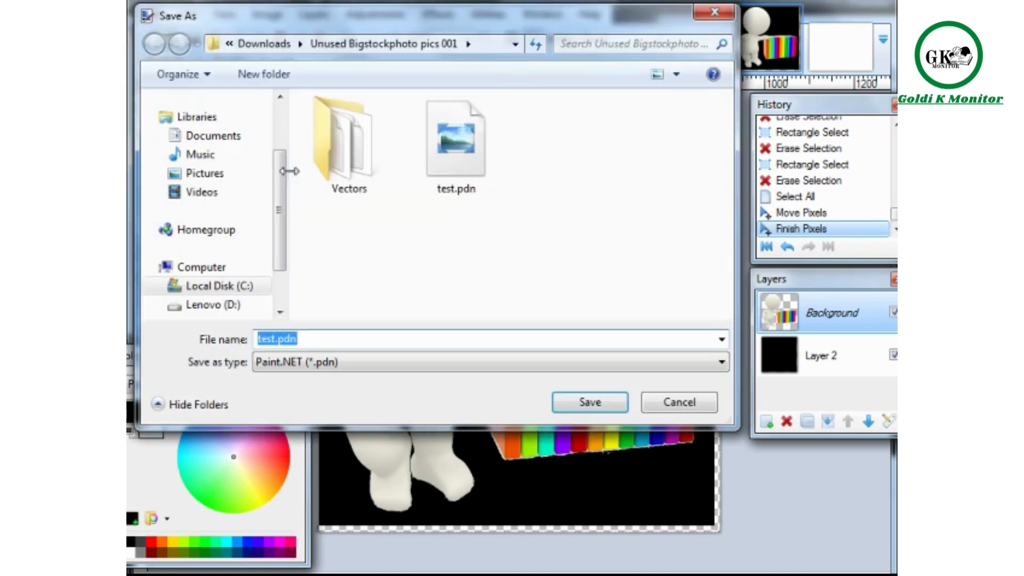
pyautogui.click(488, 45)
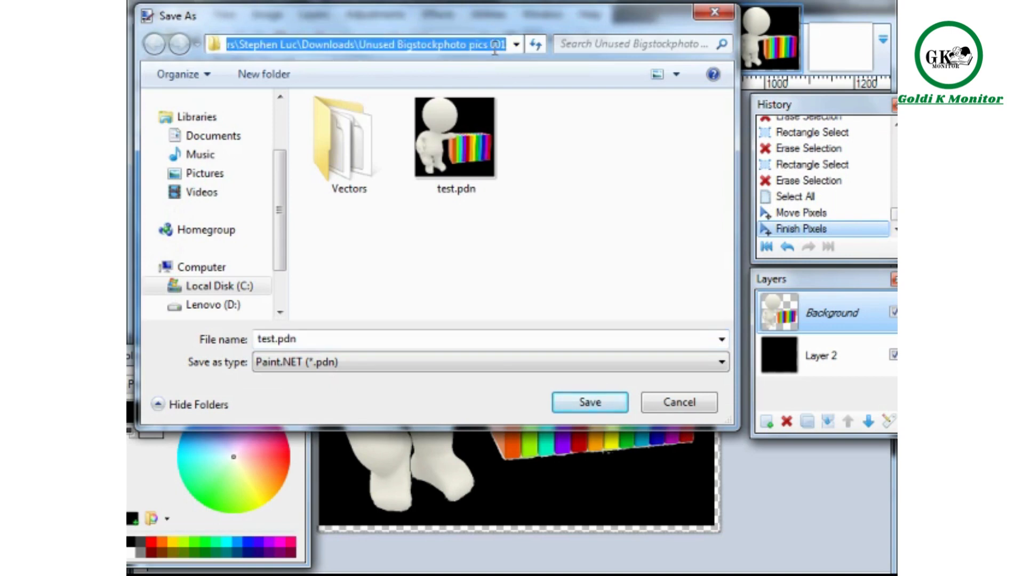
pyautogui.rightClick(492, 48)
pyautogui.click(526, 107)
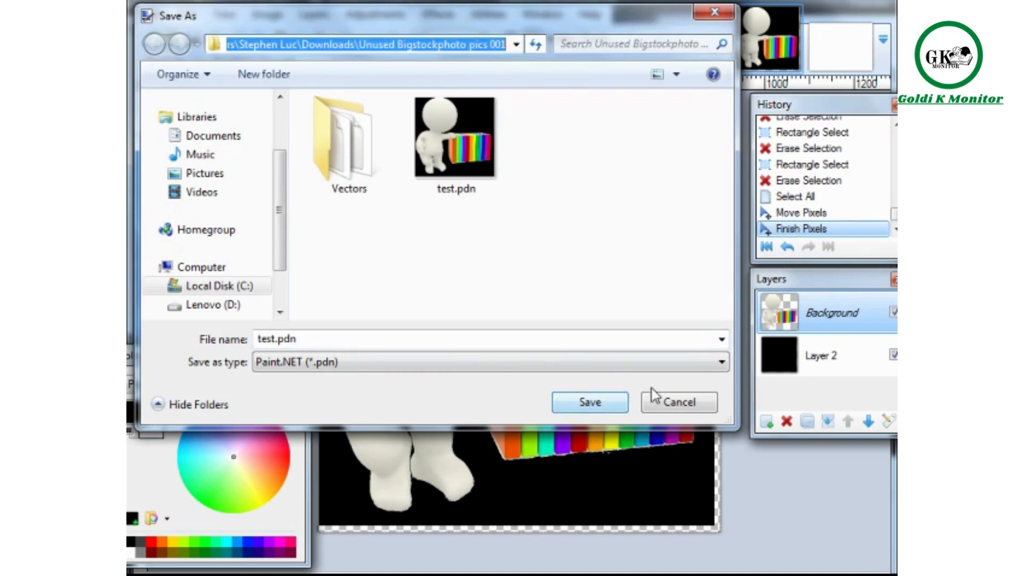
pyautogui.click(661, 402)
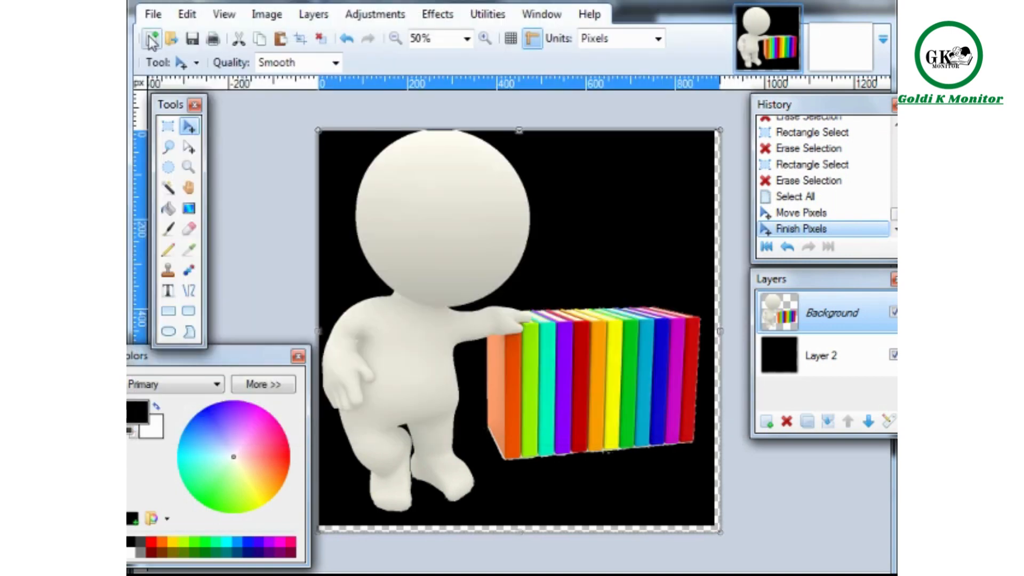
# Create a new image 1000 pixels wide with the aspect ratio maintained.
pyautogui.click(152, 40)
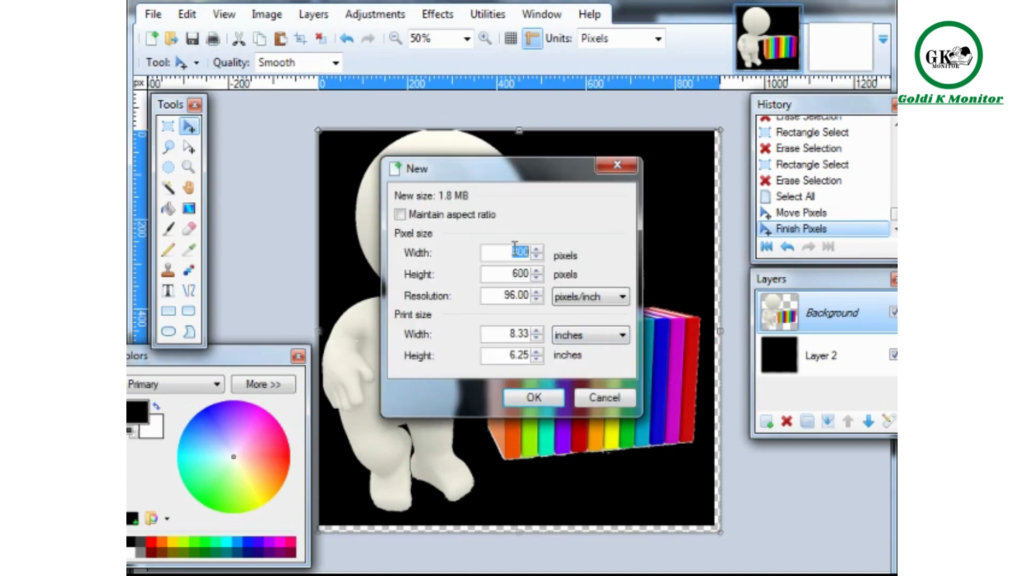
pyautogui.click(463, 216)
pyautogui.doubleClick(503, 256)
pyautogui.write('1000')
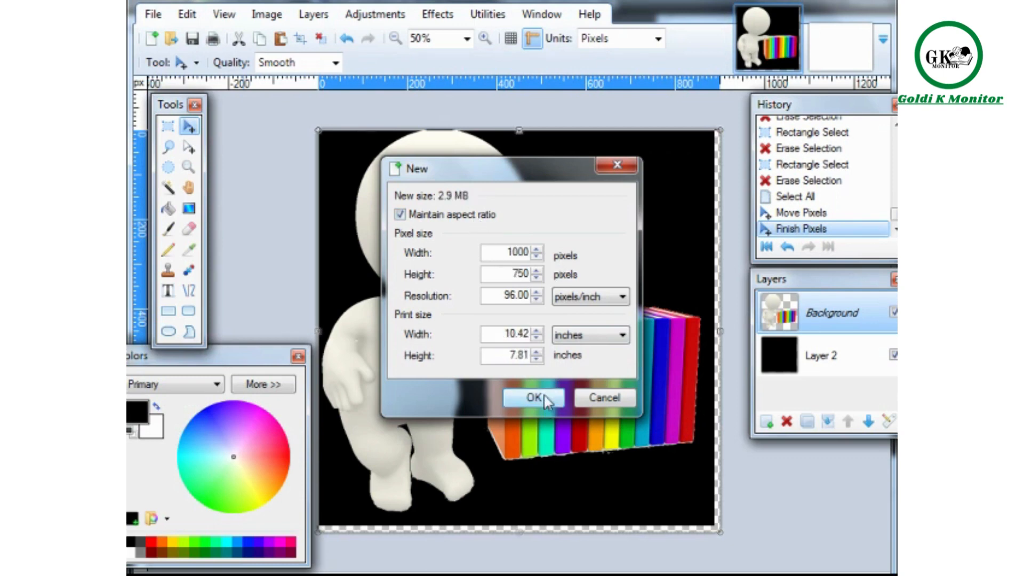
pyautogui.click(533, 398)
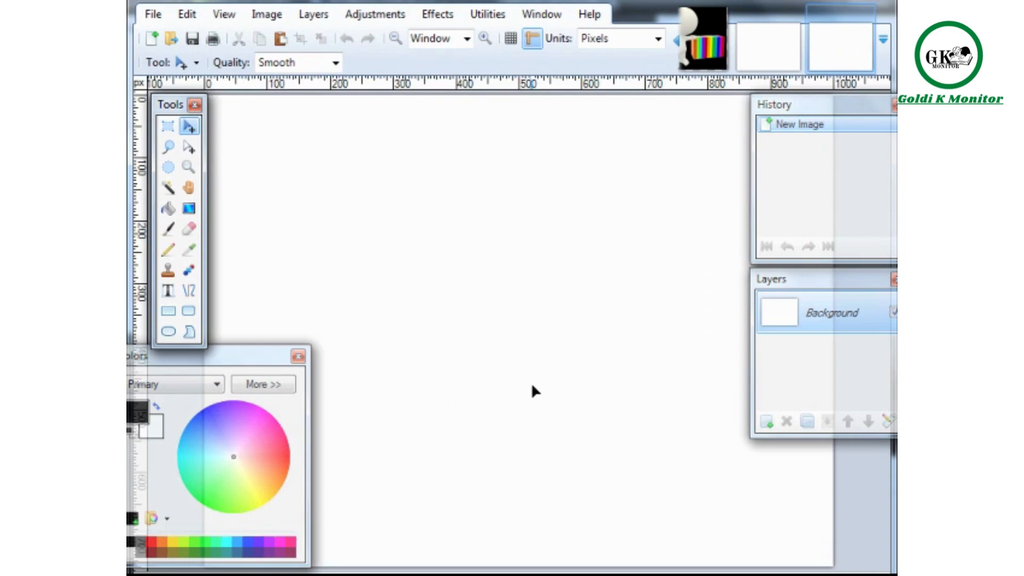
# Start importing a file as layers and set the file browser to the Unused Bigstockphoto pics 001 folder using the copied path.
pyautogui.click(224, 14)
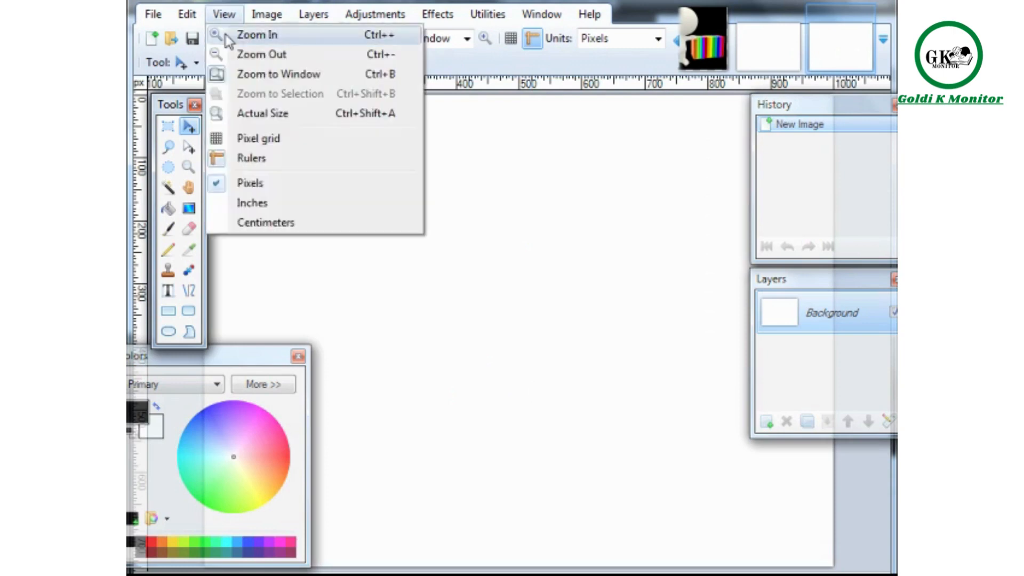
pyautogui.click(229, 54)
pyautogui.click(237, 13)
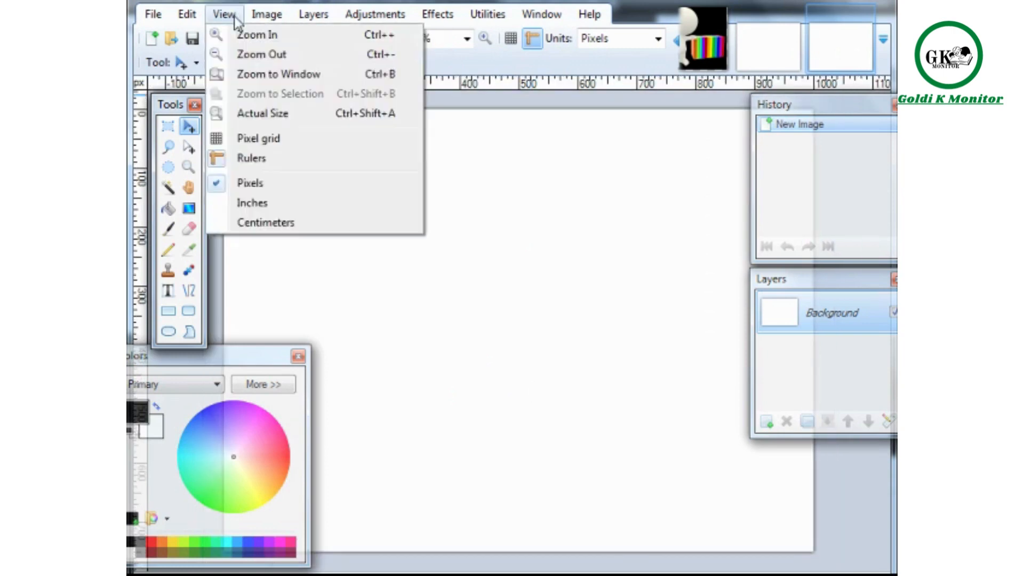
pyautogui.click(233, 58)
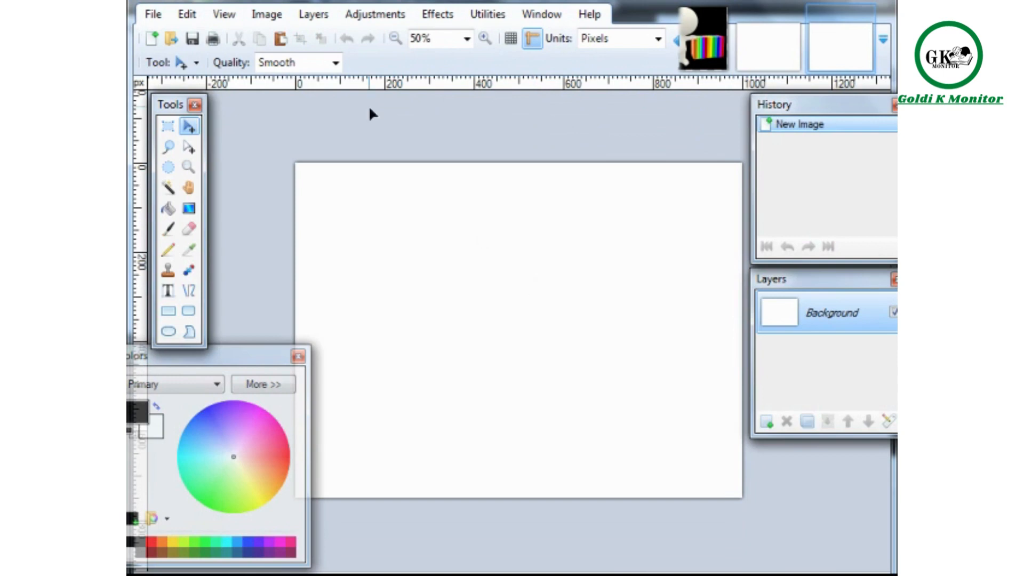
pyautogui.click(306, 17)
pyautogui.click(307, 108)
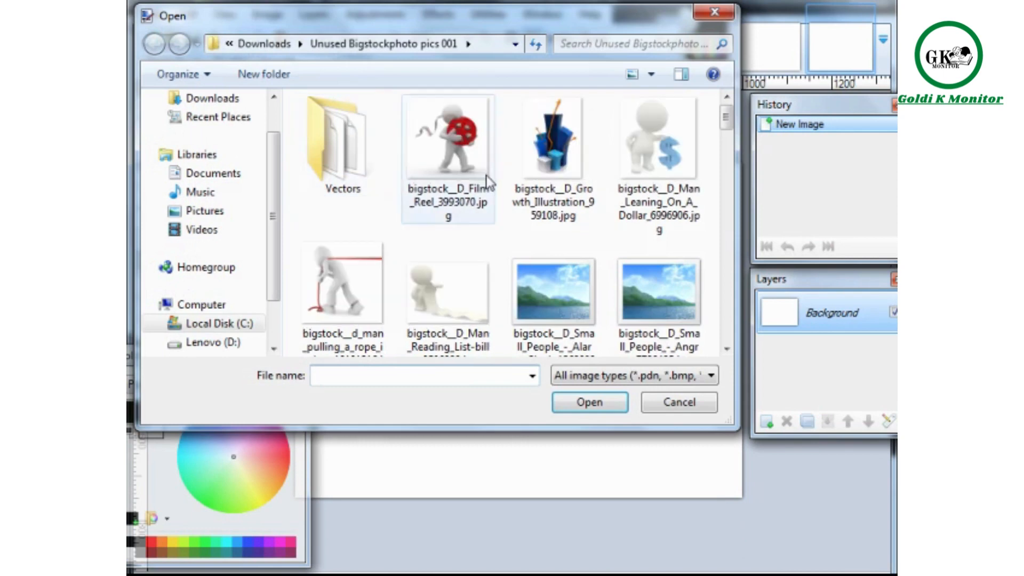
pyautogui.click(484, 179)
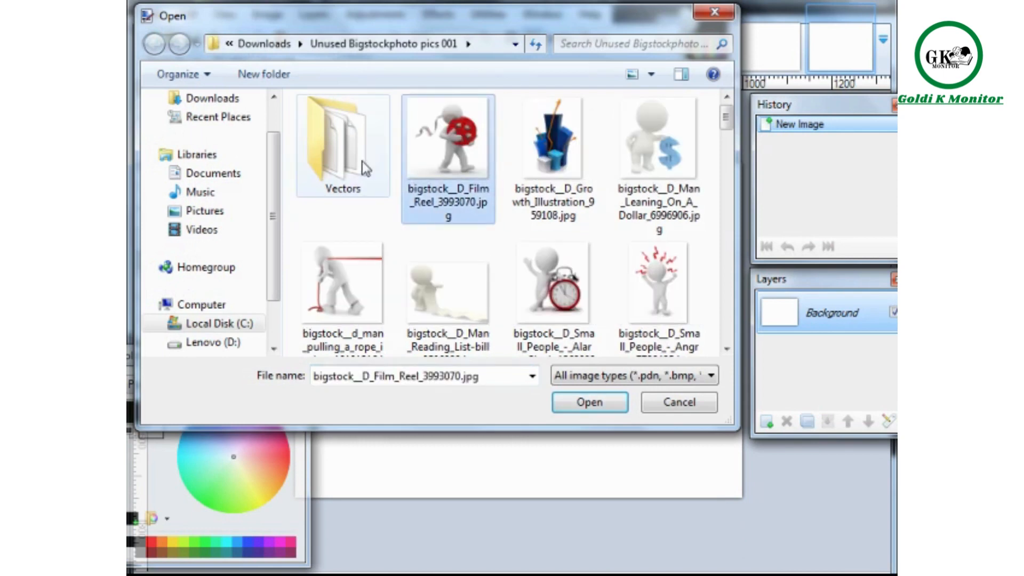
pyautogui.doubleClick(366, 168)
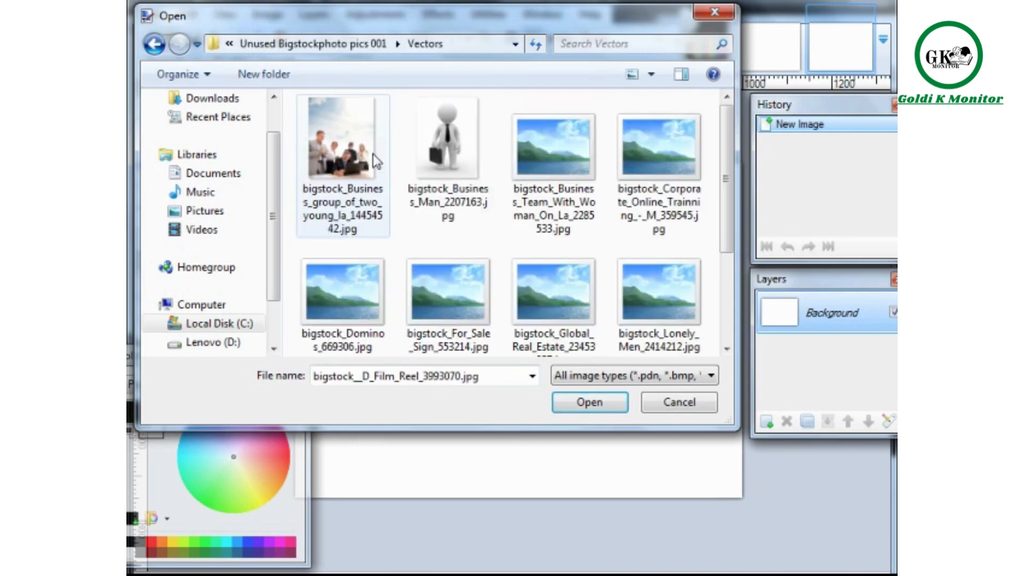
pyautogui.click(474, 48)
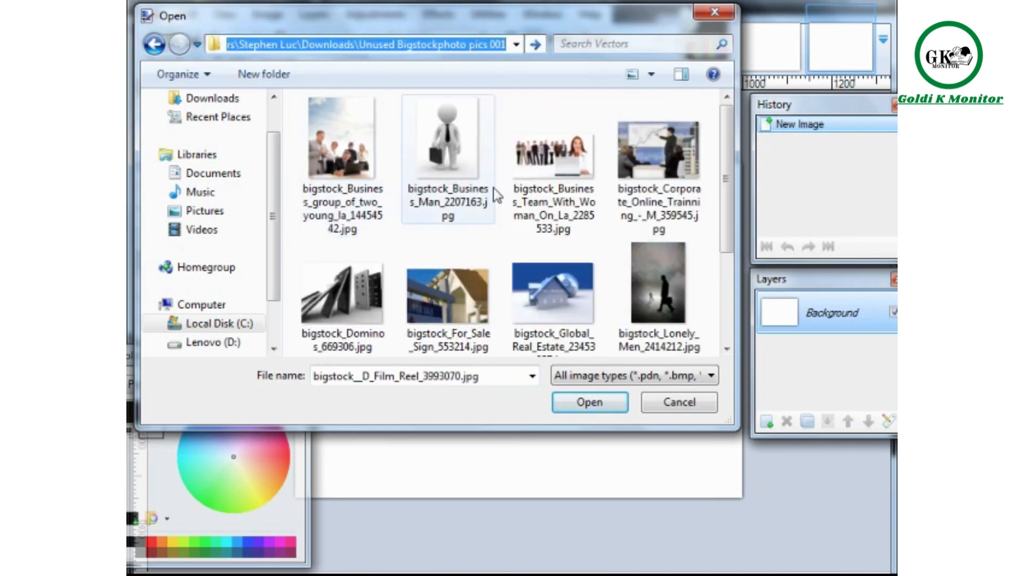
pyautogui.press('Return')
# Import test.pdn into the new image as layers and nudge its figure layer slightly right and down.
pyautogui.click(636, 145)
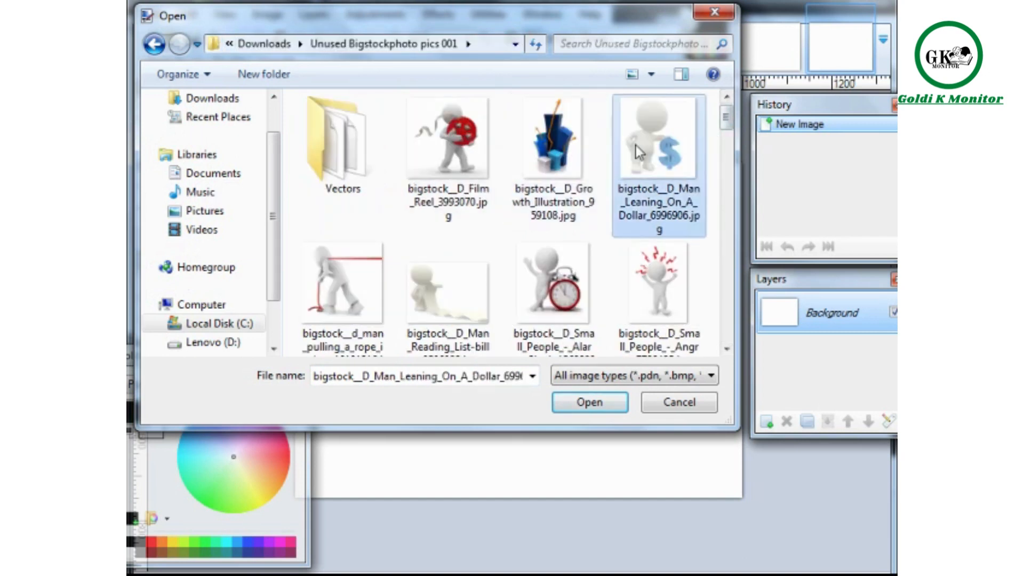
pyautogui.press('t')
pyautogui.click(578, 323)
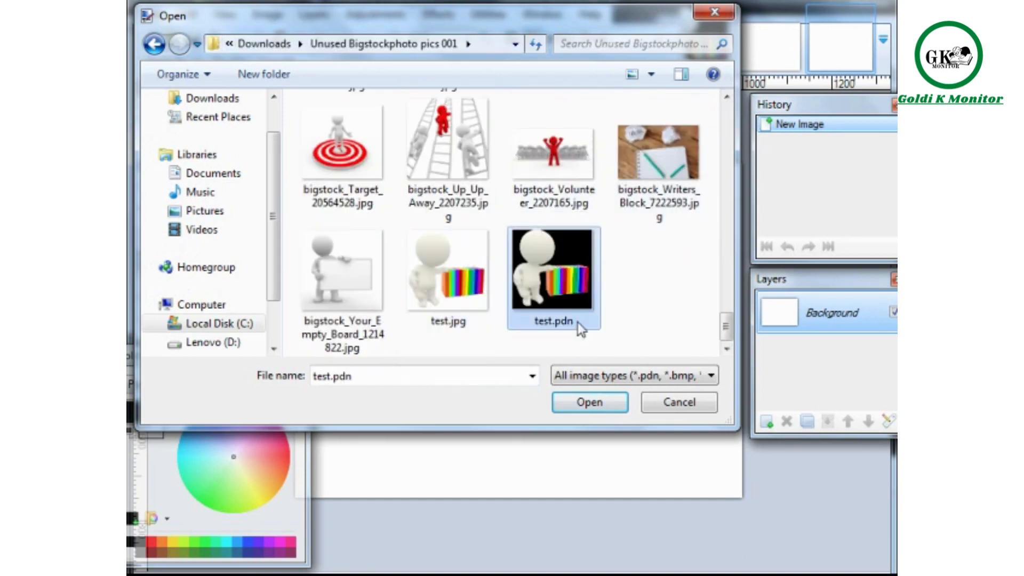
pyautogui.click(590, 403)
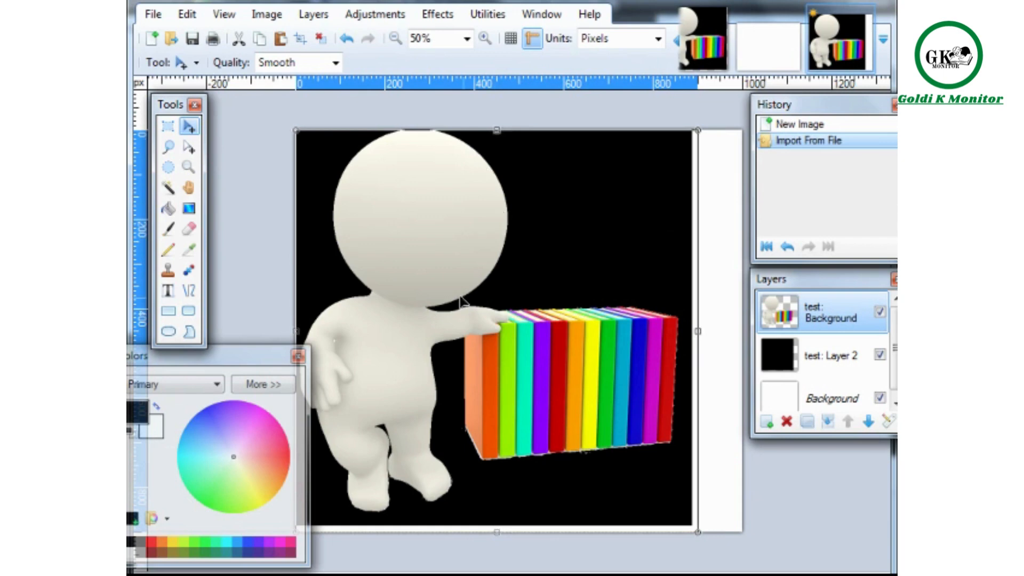
pyautogui.moveTo(449, 270)
pyautogui.mouseDown()
pyautogui.moveTo(456, 281)
pyautogui.moveTo(459, 268)
pyautogui.mouseUp()
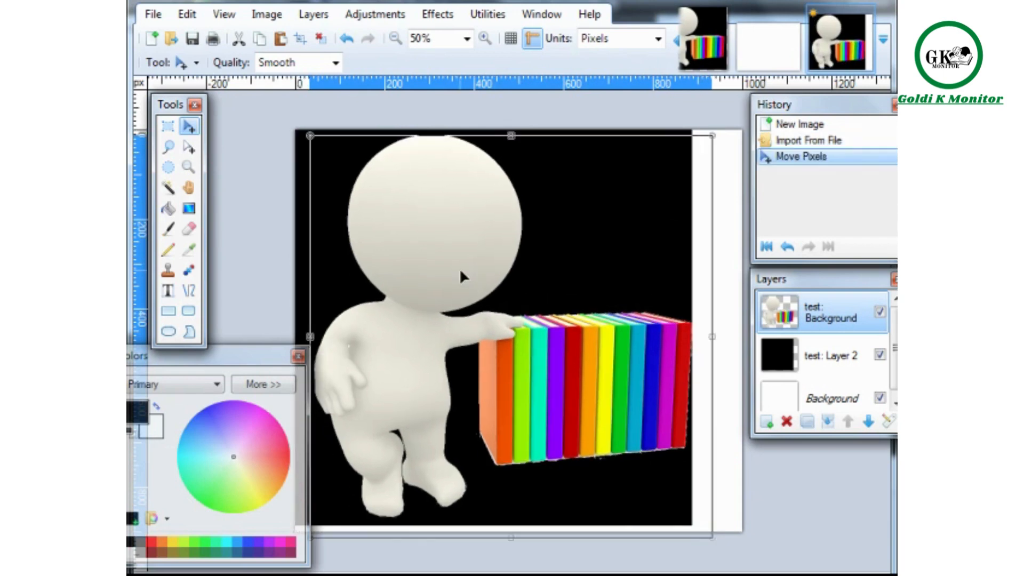
# Hide the imported black layer, test: Layer 2, and delete it from the new image.
pyautogui.click(880, 356)
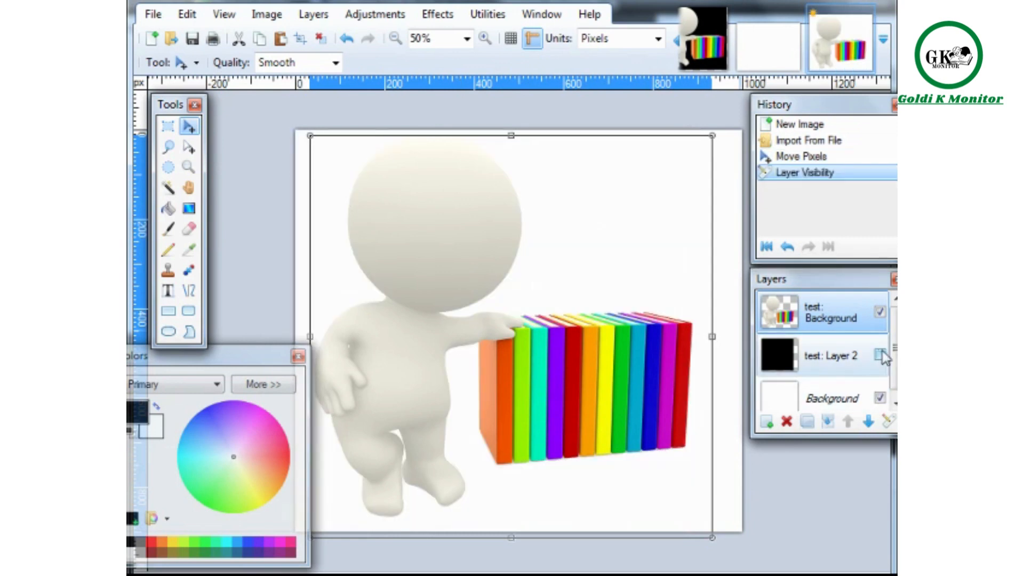
pyautogui.click(830, 341)
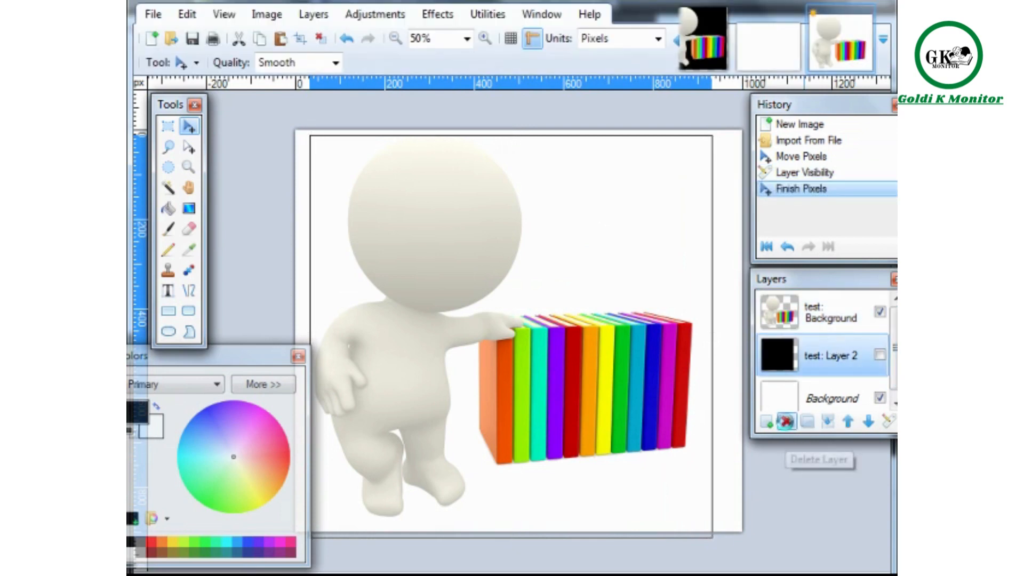
pyautogui.click(786, 421)
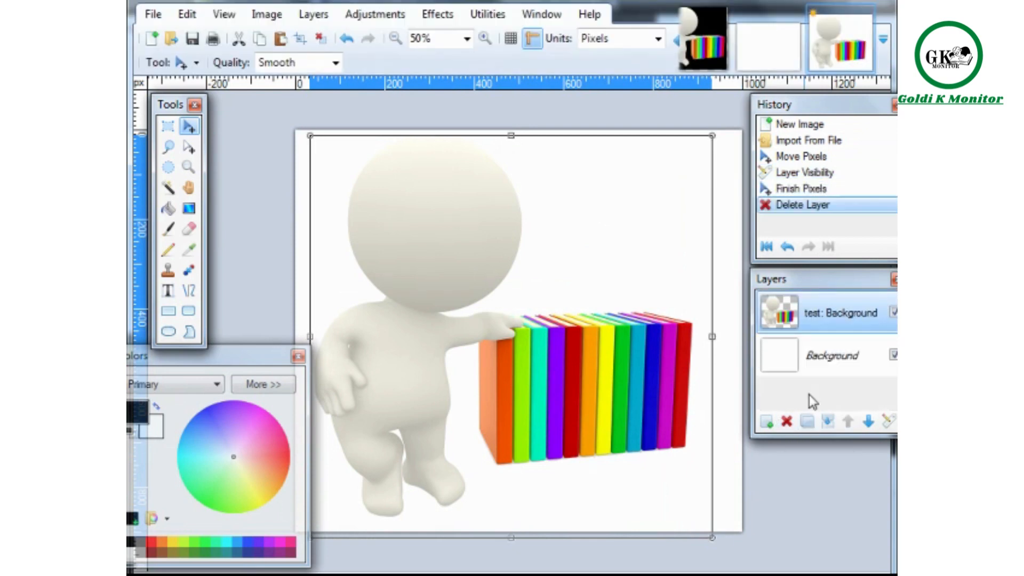
# Shift the figure slightly further right and down, and move the Colors window away from the canvas.
pyautogui.moveTo(491, 275); pyautogui.dragTo(495, 279)
pyautogui.rightClick(495, 279)
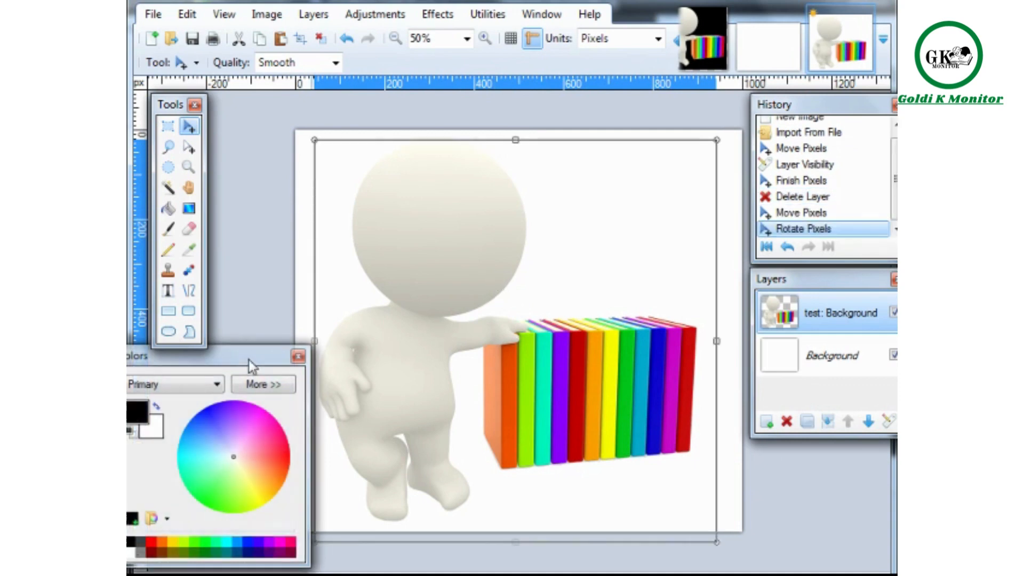
pyautogui.moveTo(251, 357); pyautogui.dragTo(229, 390)
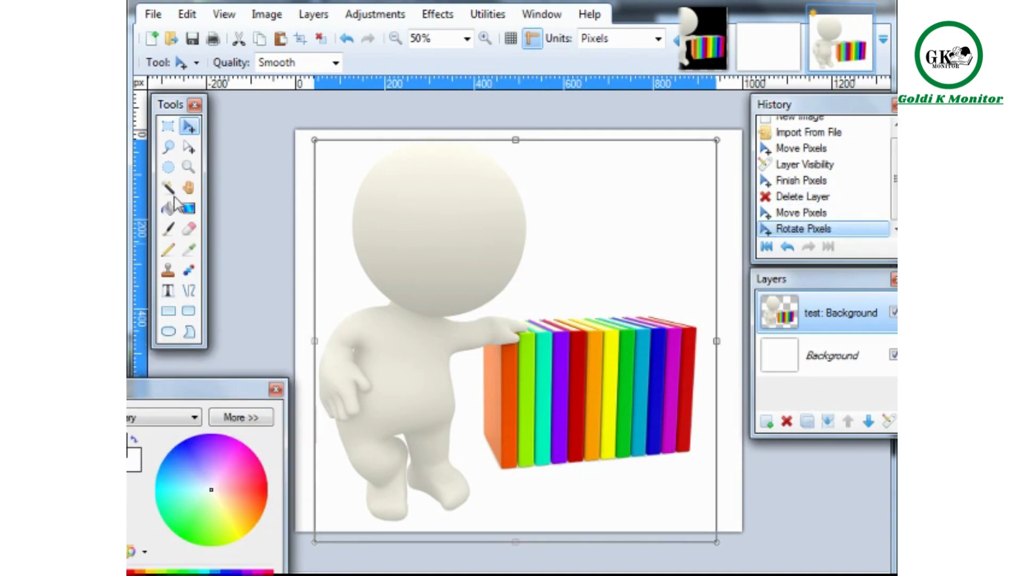
# Try a width of 500 pixels without maintaining the aspect ratio in the Resize settings, and set it back to 1000.
pyautogui.click(267, 15)
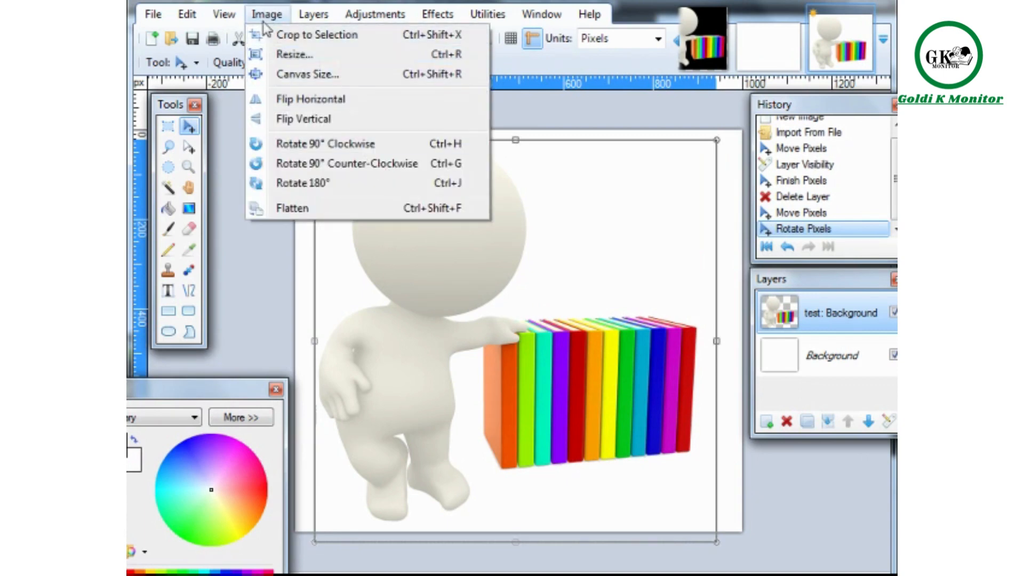
pyautogui.click(273, 59)
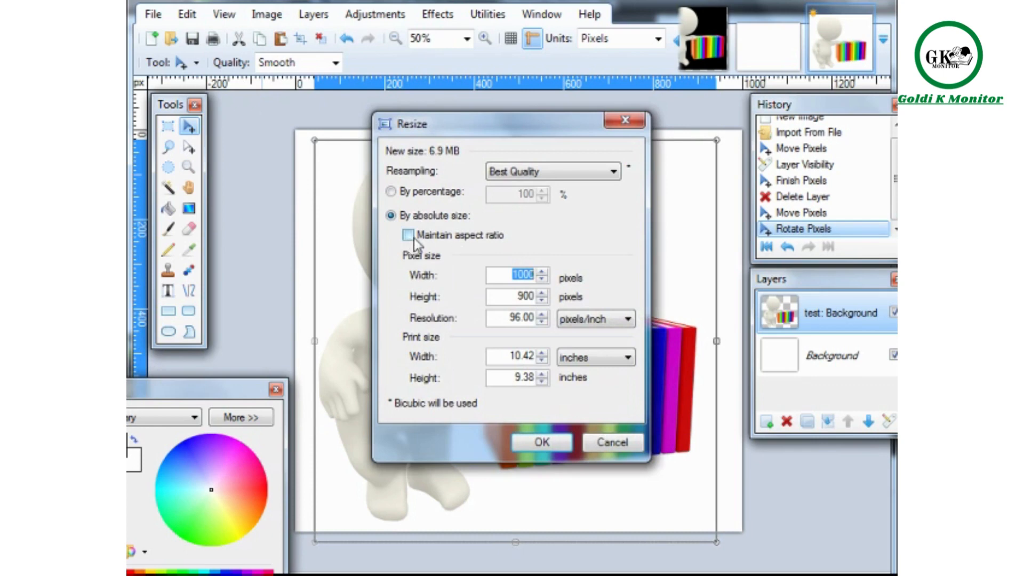
pyautogui.moveTo(532, 119); pyautogui.dragTo(866, 128)
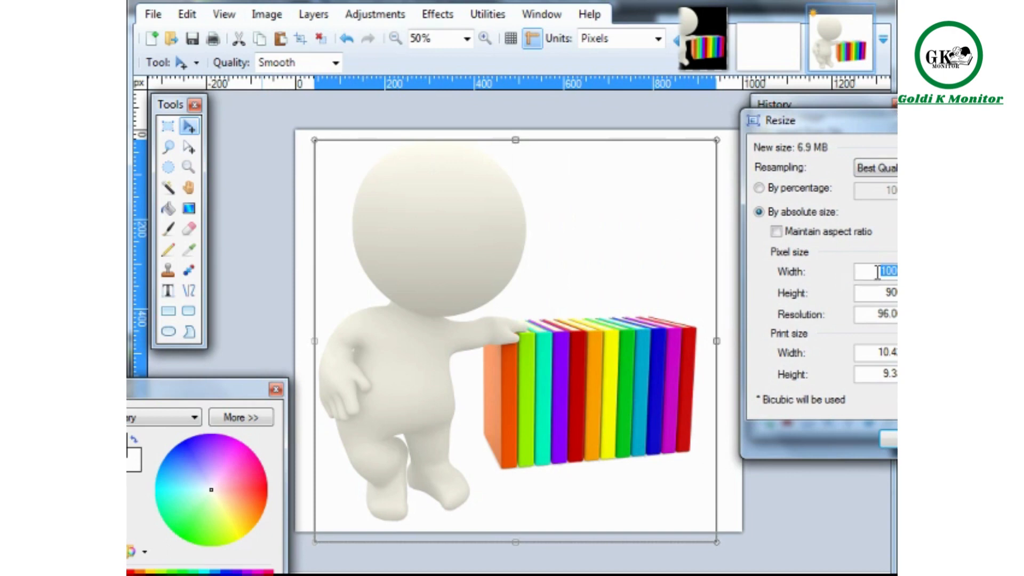
pyautogui.press('BackSpace')
pyautogui.write('500')
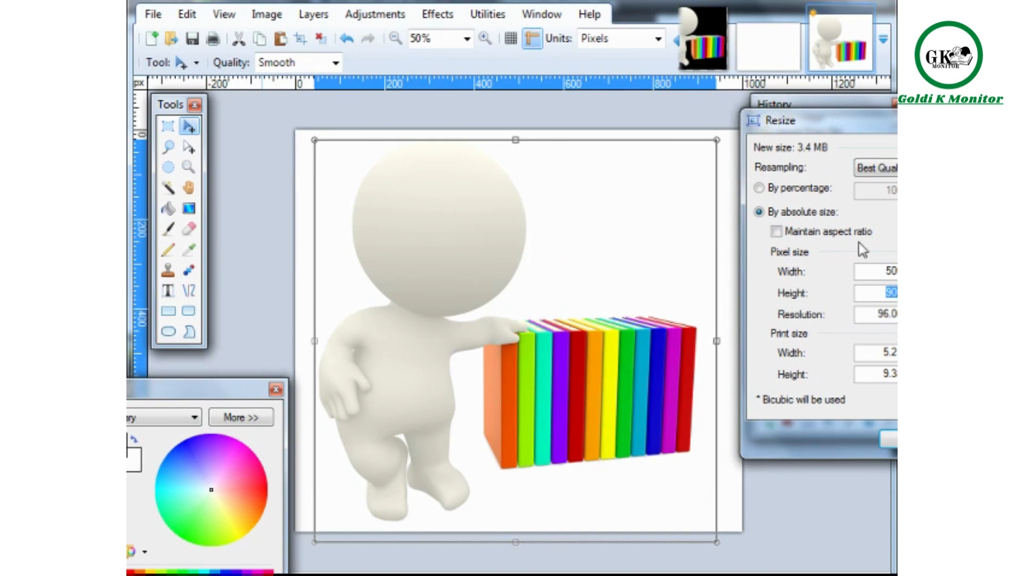
pyautogui.click(881, 272)
pyautogui.write('1000')
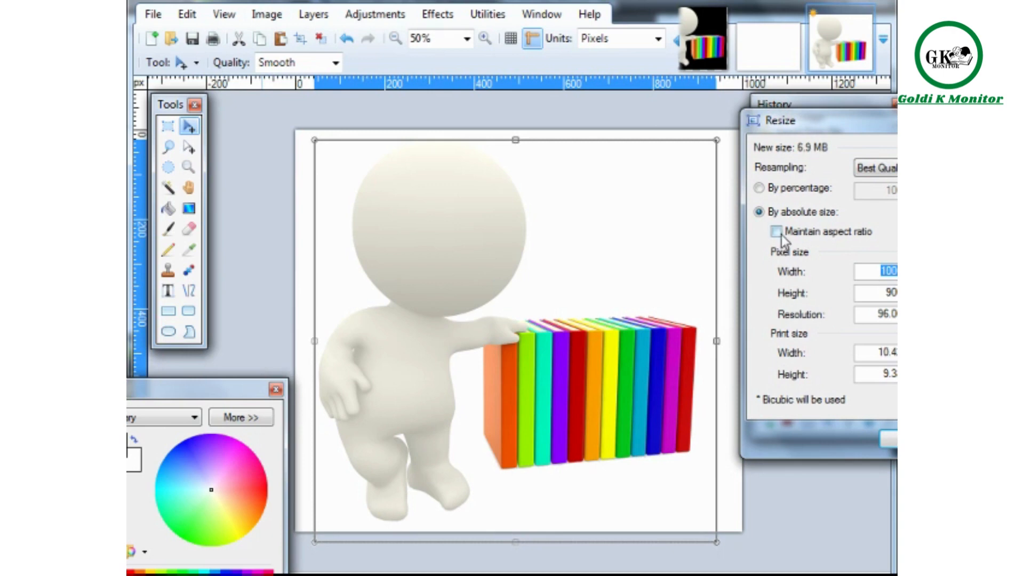
# Resize the image to 500 pixels wide with the aspect ratio maintained, and undo the resize.
pyautogui.click(777, 233)
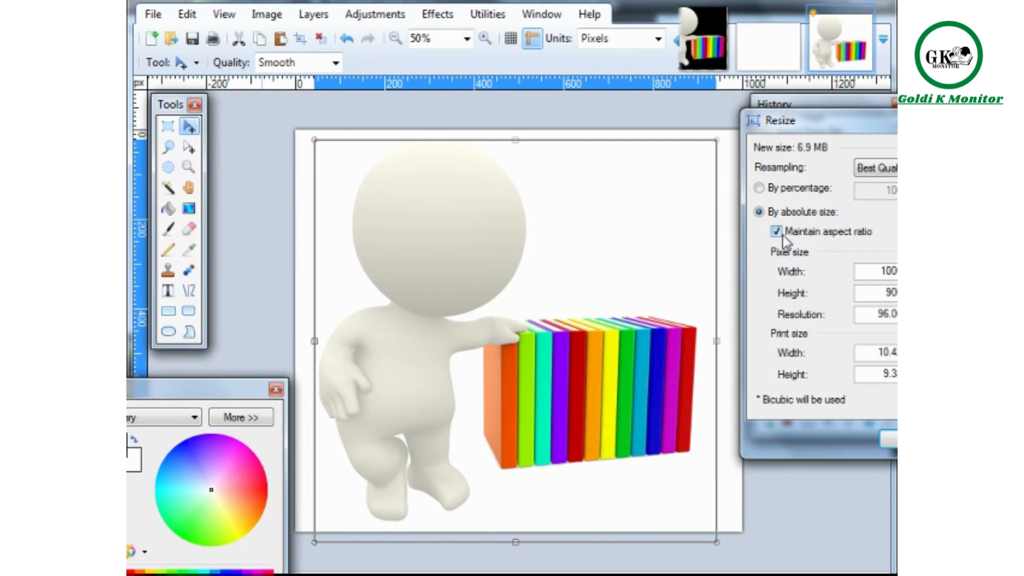
pyautogui.doubleClick(872, 272)
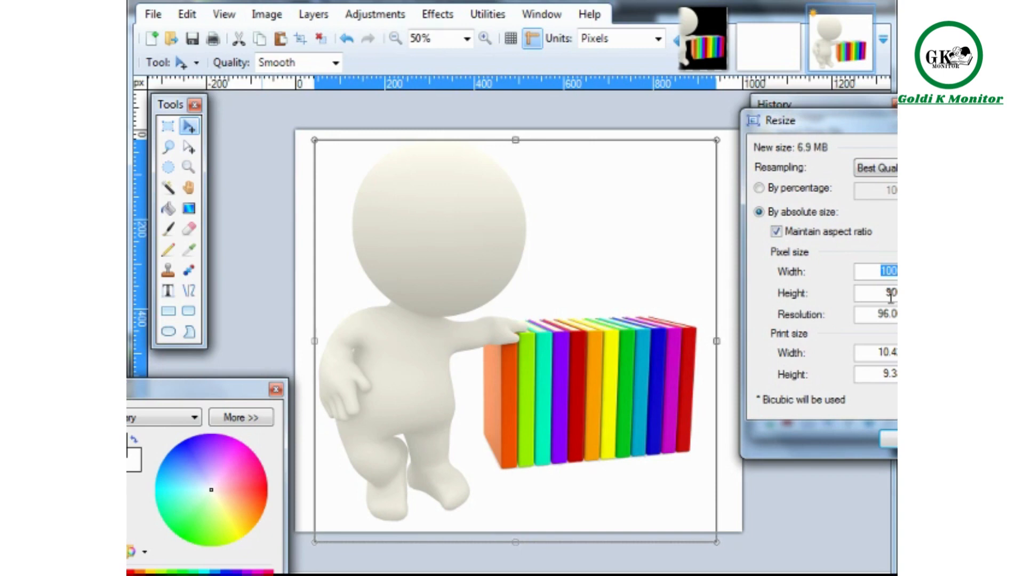
pyautogui.write('500')
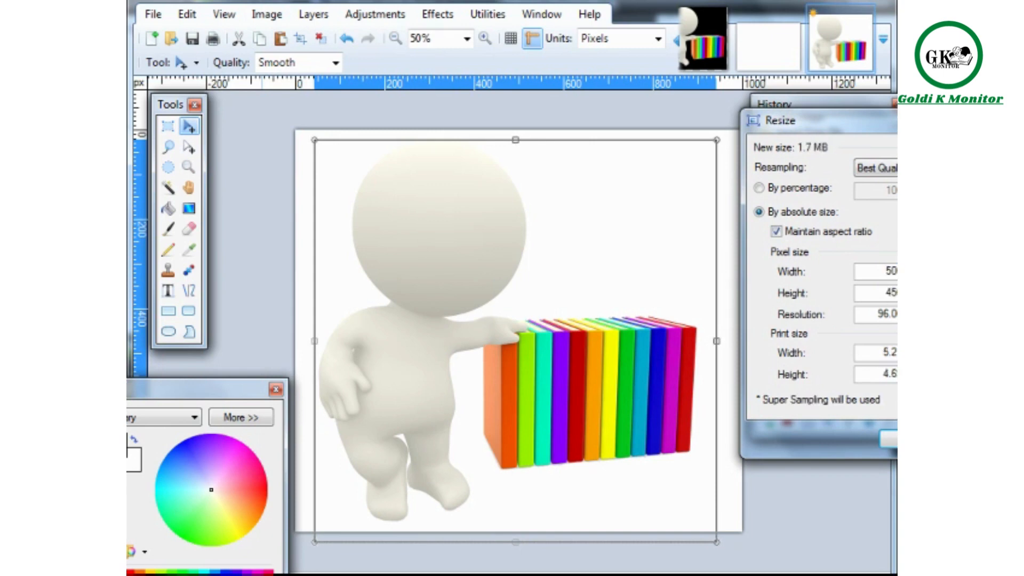
pyautogui.press('Return')
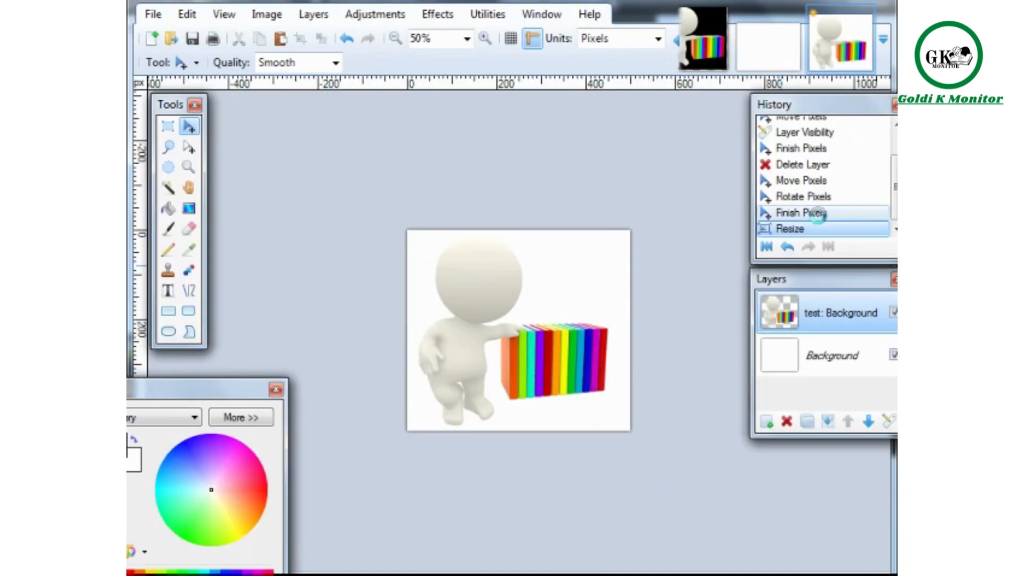
pyautogui.click(818, 213)
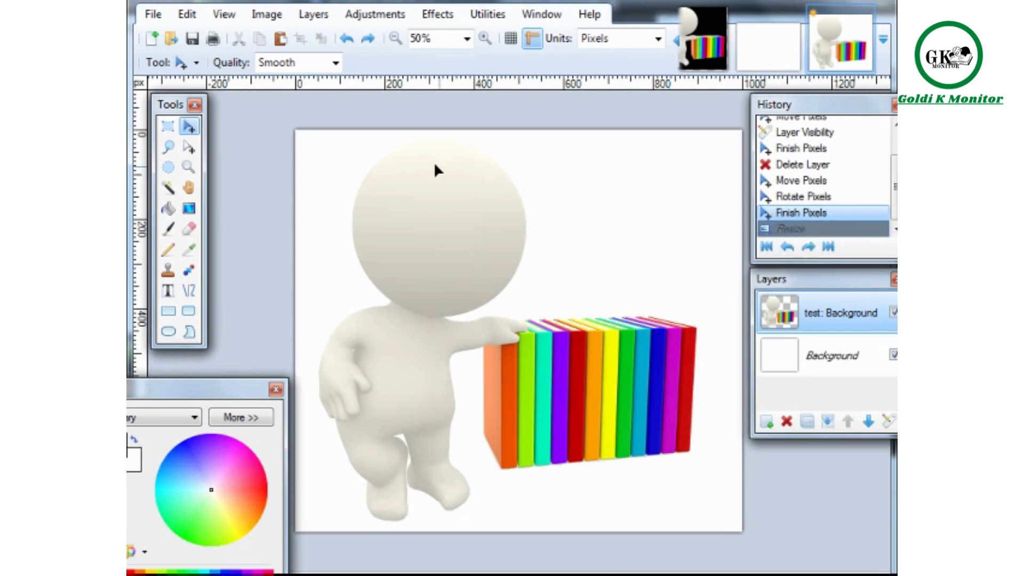
# Add a new empty layer above the layer with the figure and books.
pyautogui.click(313, 14)
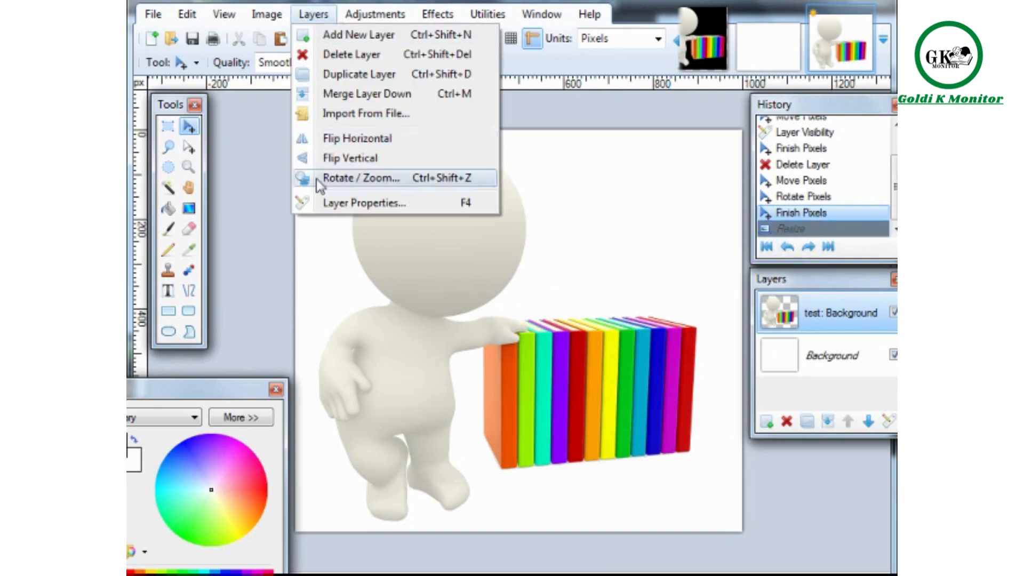
pyautogui.click(240, 265)
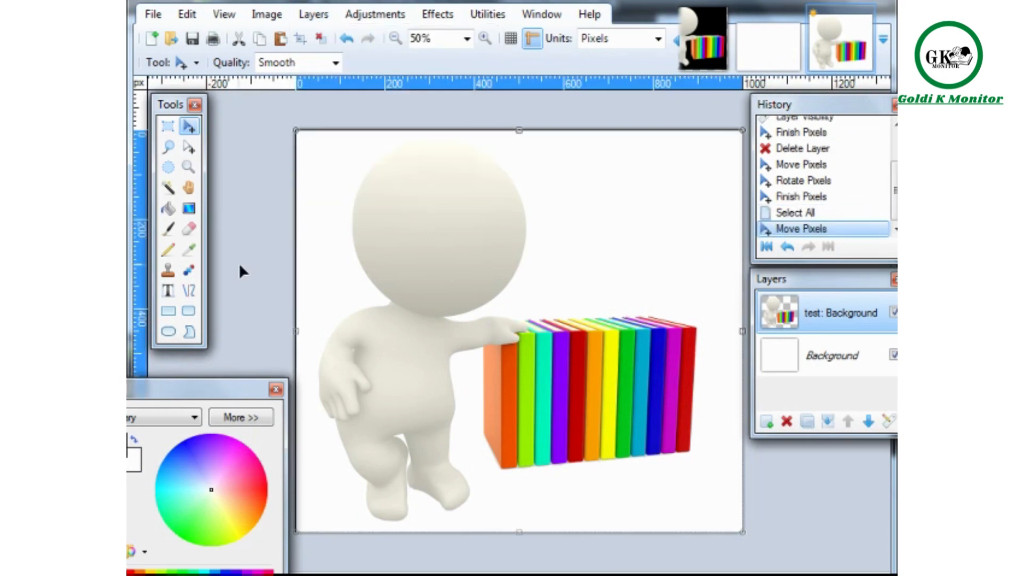
pyautogui.click(154, 16)
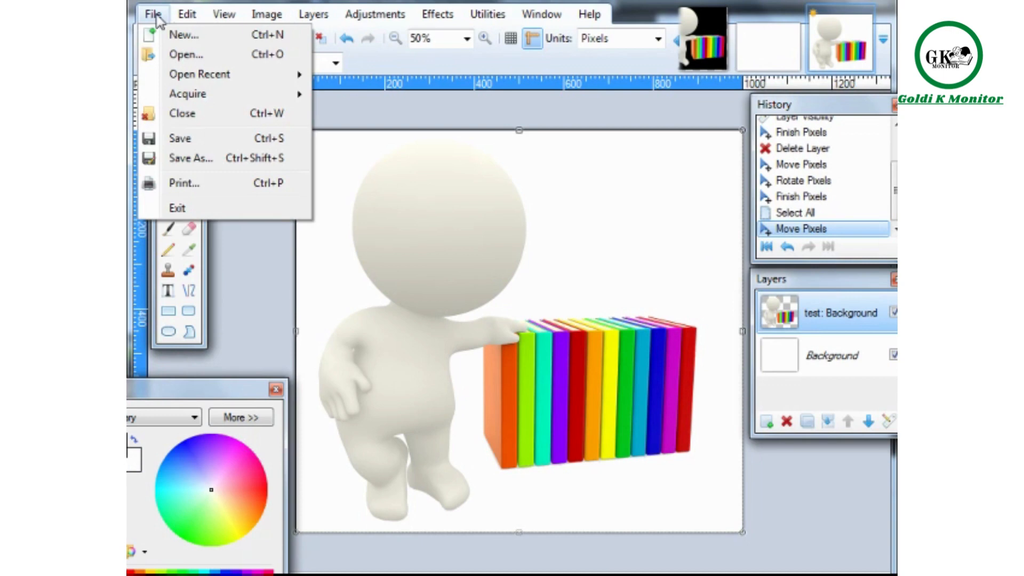
pyautogui.click(158, 20)
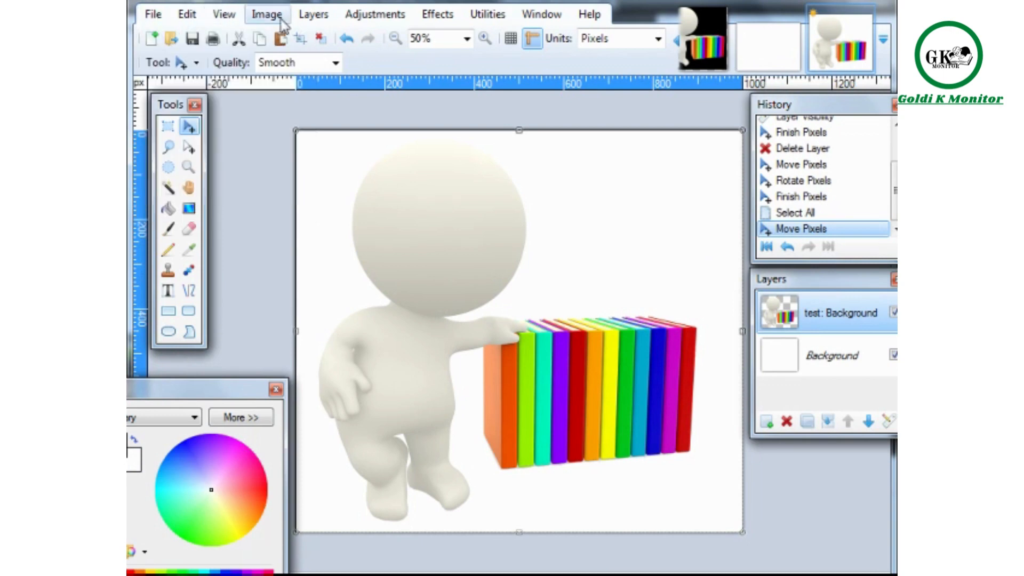
pyautogui.click(314, 14)
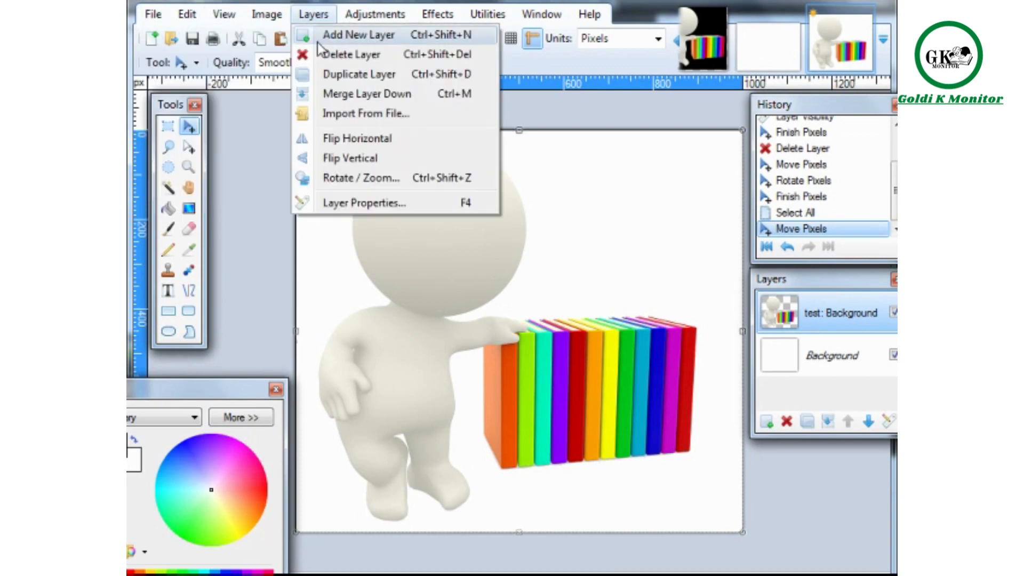
pyautogui.click(319, 42)
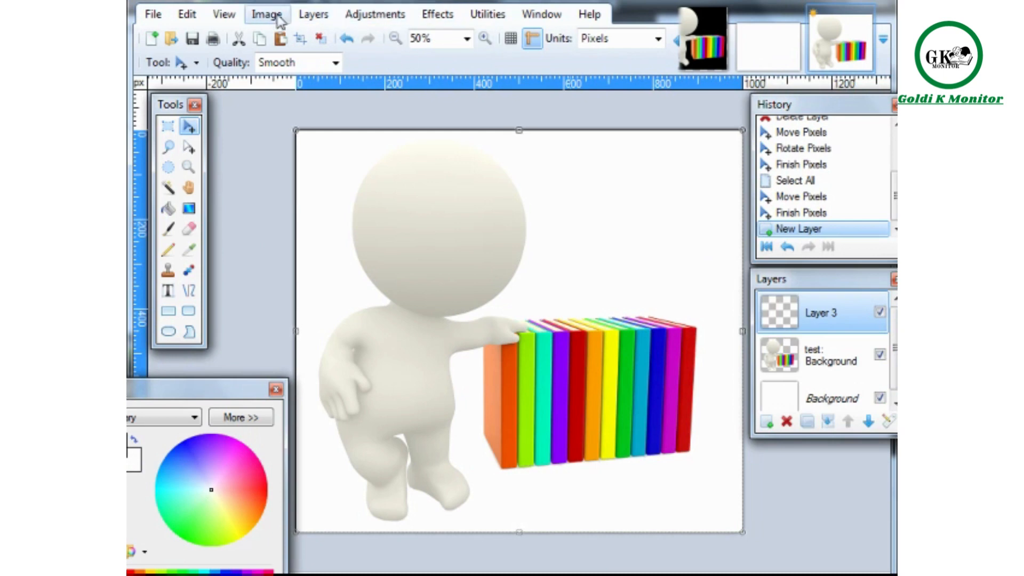
# Switch to the Vectors folder in Windows Explorer and select the picture bigstock_Dominos_669306.jpg.
pyautogui.click(128, 574)
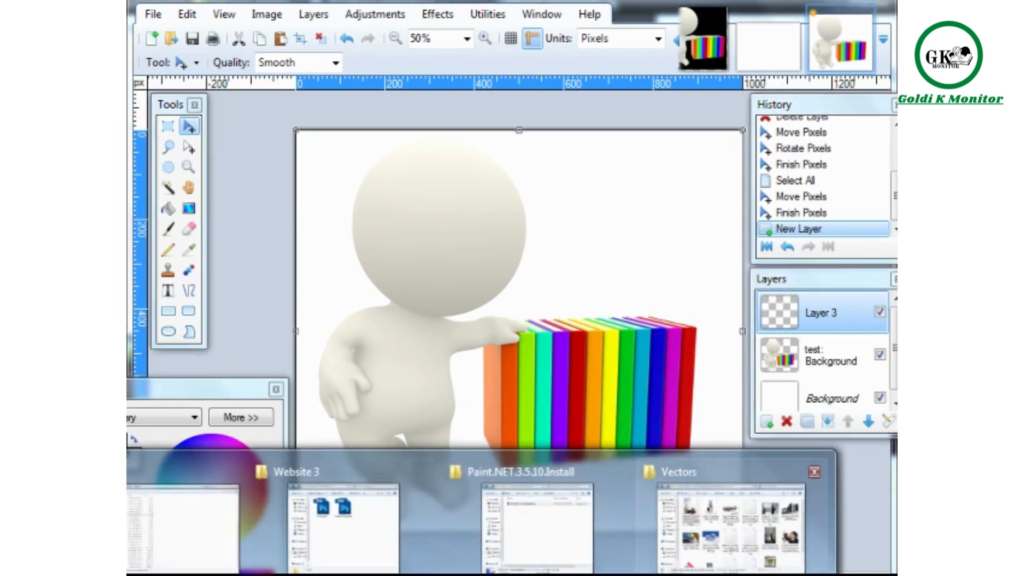
pyautogui.click(762, 507)
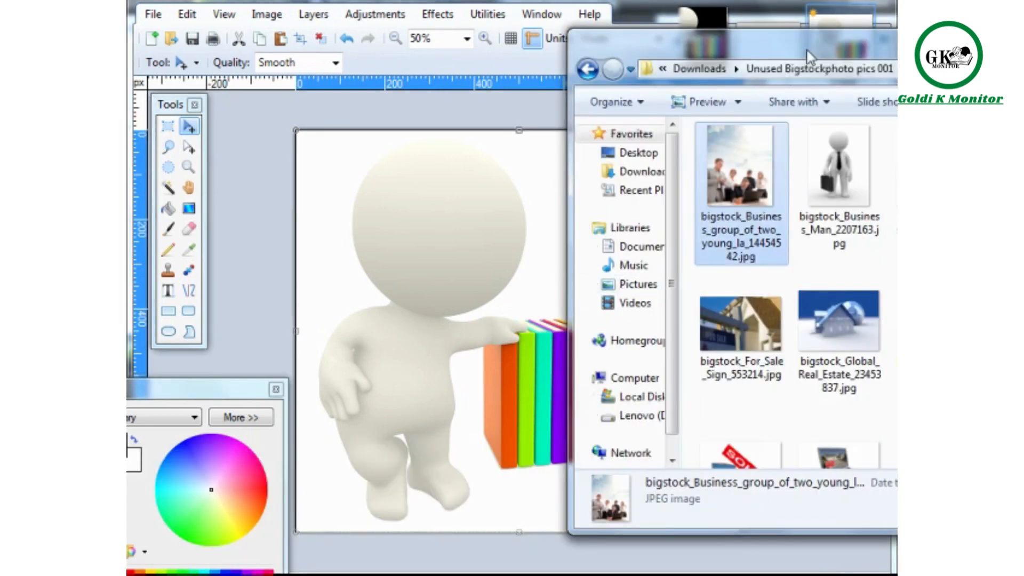
pyautogui.moveTo(803, 55)
pyautogui.mouseDown()
pyautogui.moveTo(691, 4)
pyautogui.moveTo(702, 21)
pyautogui.mouseUp()
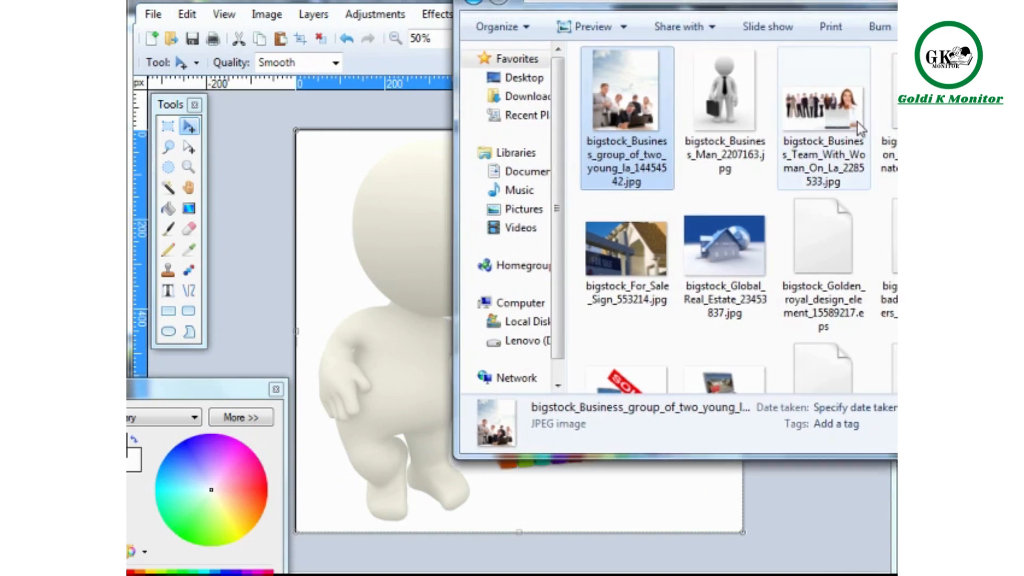
pyautogui.click(840, 126)
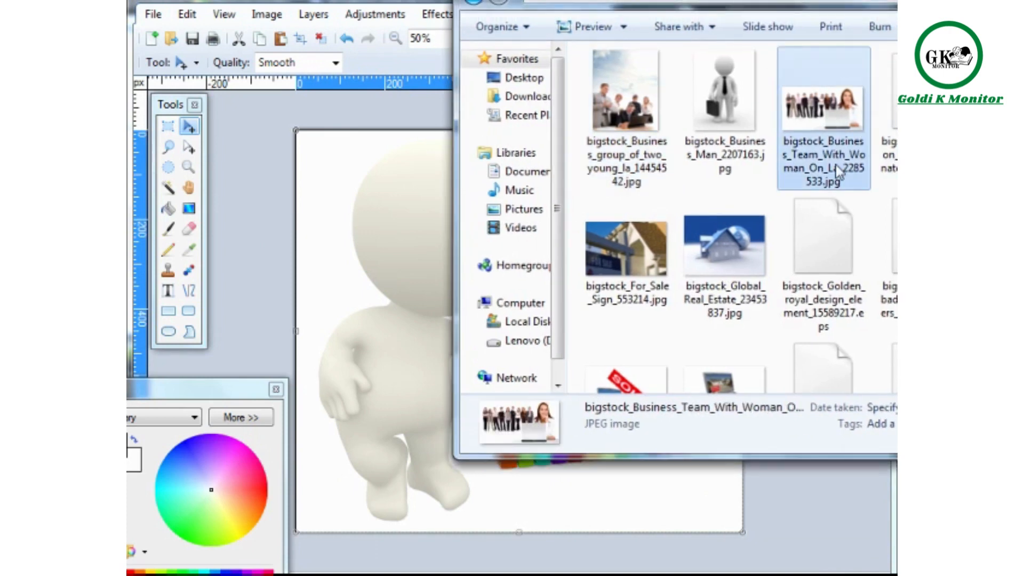
pyautogui.scroll(-2, 837, 165)
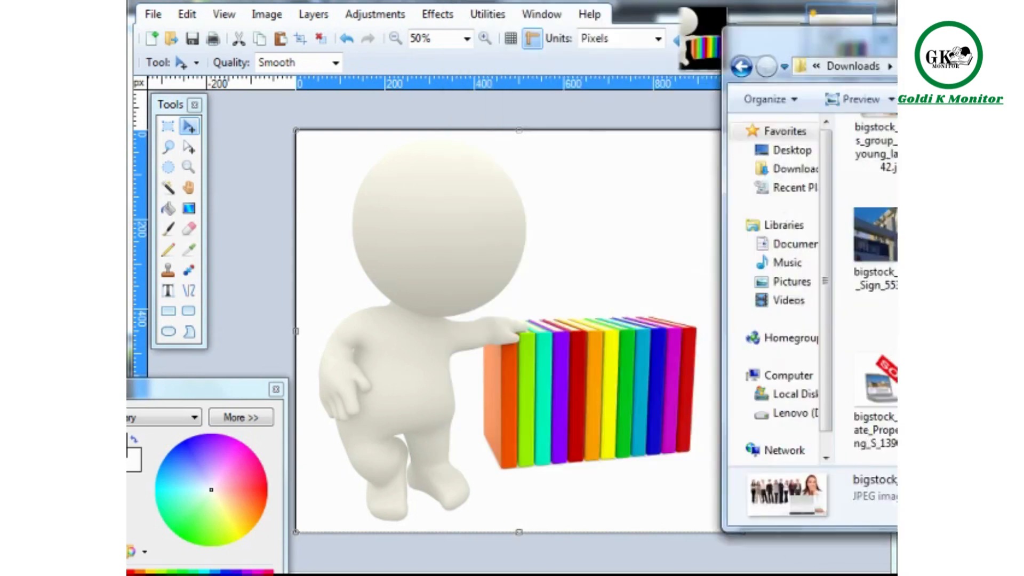
pyautogui.moveTo(874, 40); pyautogui.dragTo(676, 21)
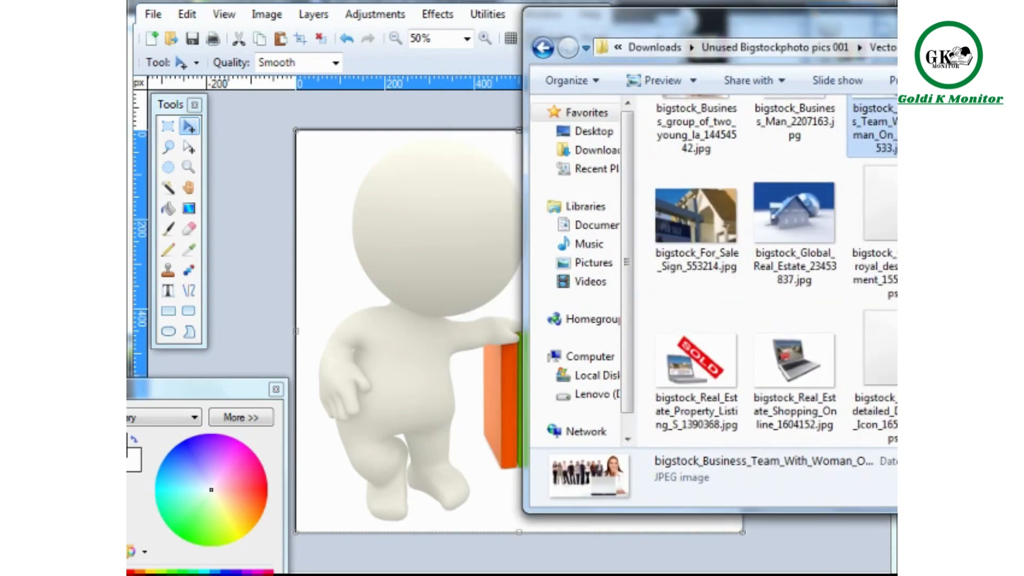
pyautogui.scroll(3, 769, 267)
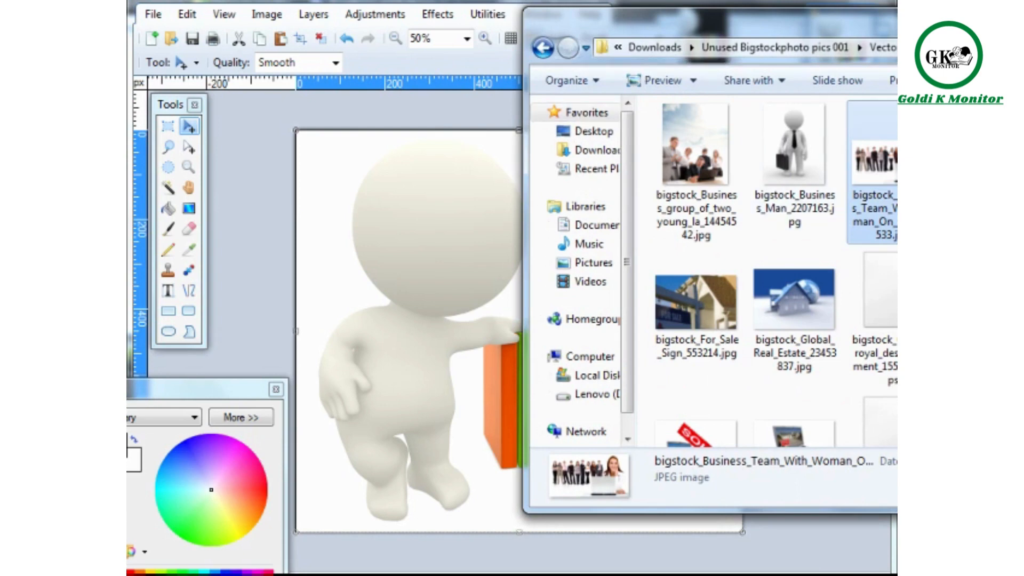
pyautogui.press('Right')
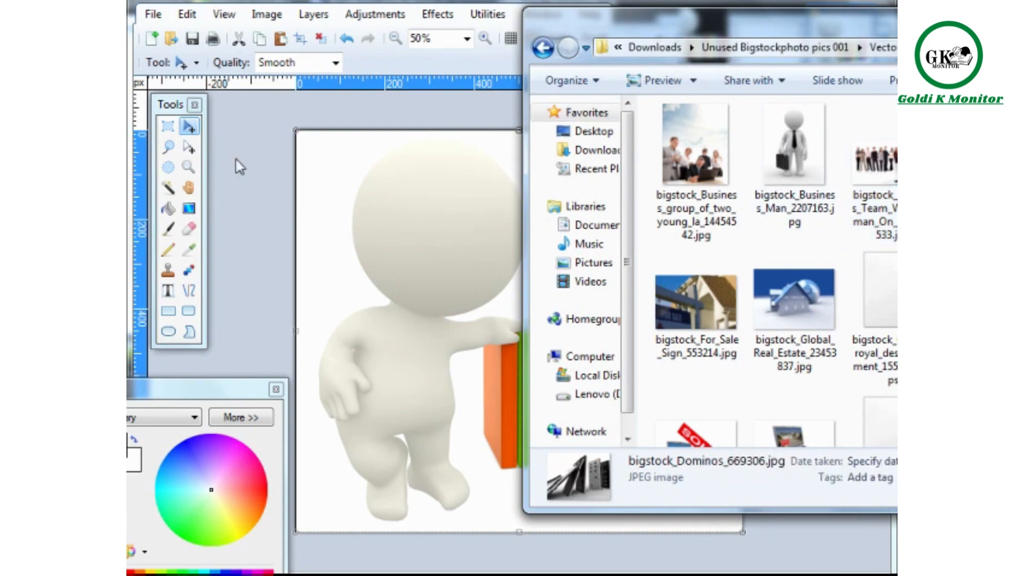
# Bring the dominos picture from the folder into the open image as a new layer.
pyautogui.moveTo(140, 157); pyautogui.dragTo(240, 177)
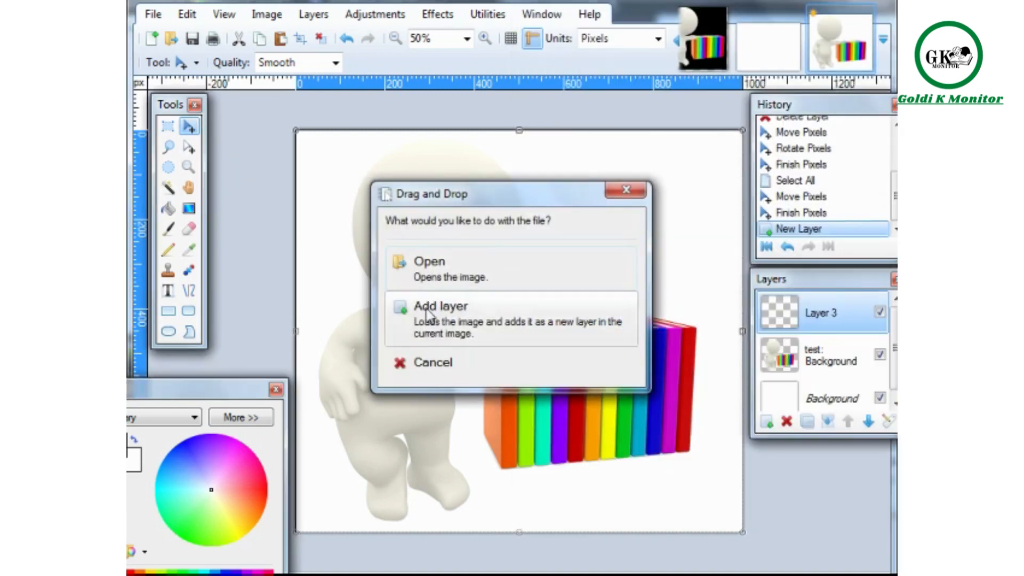
pyautogui.click(626, 192)
pyautogui.moveTo(297, 206); pyautogui.dragTo(274, 199)
pyautogui.click(495, 326)
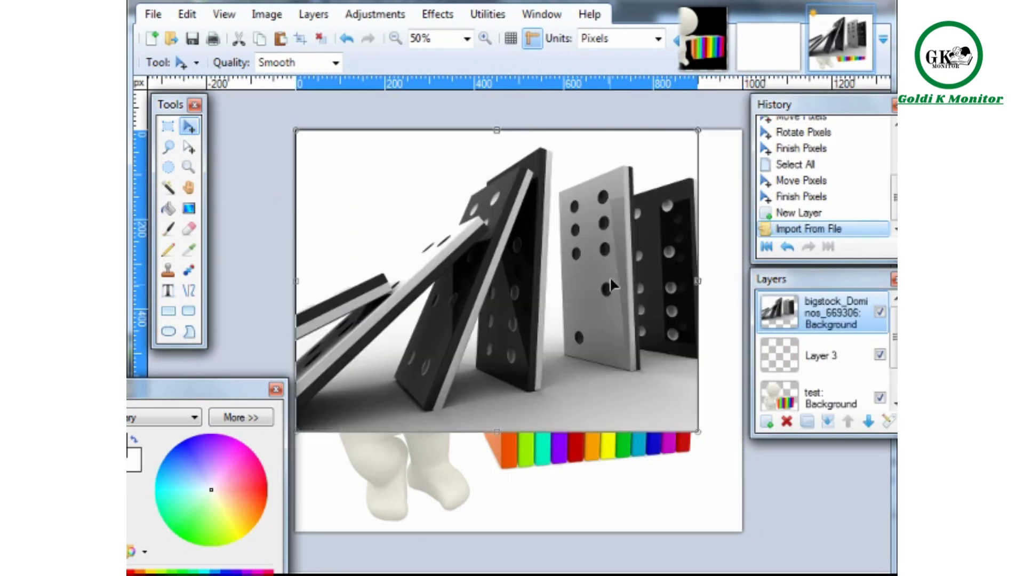
# Move the dominos picture down and right on the canvas, and hide the empty Layer 3.
pyautogui.moveTo(607, 257); pyautogui.dragTo(638, 300)
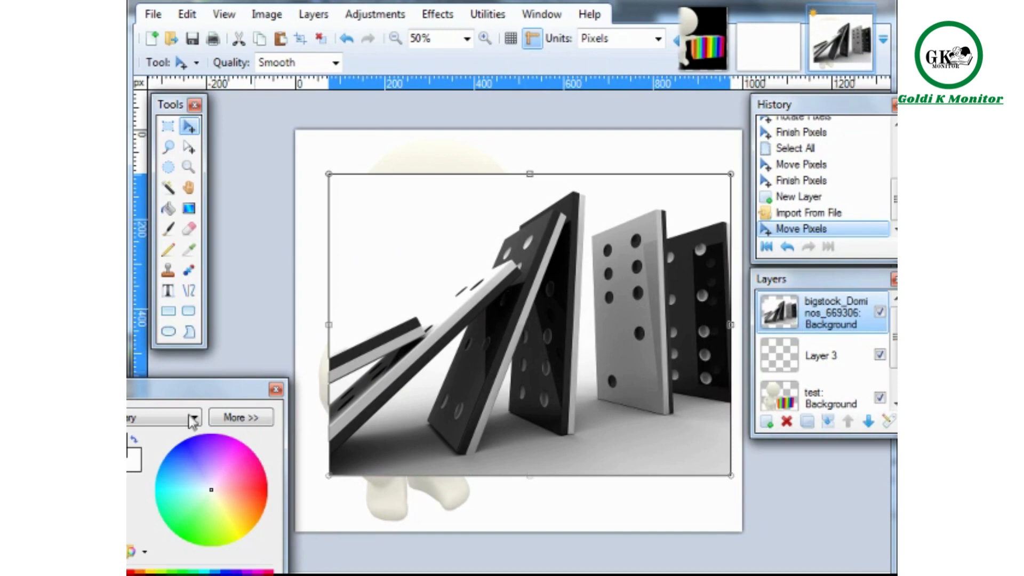
pyautogui.moveTo(196, 395); pyautogui.dragTo(186, 361)
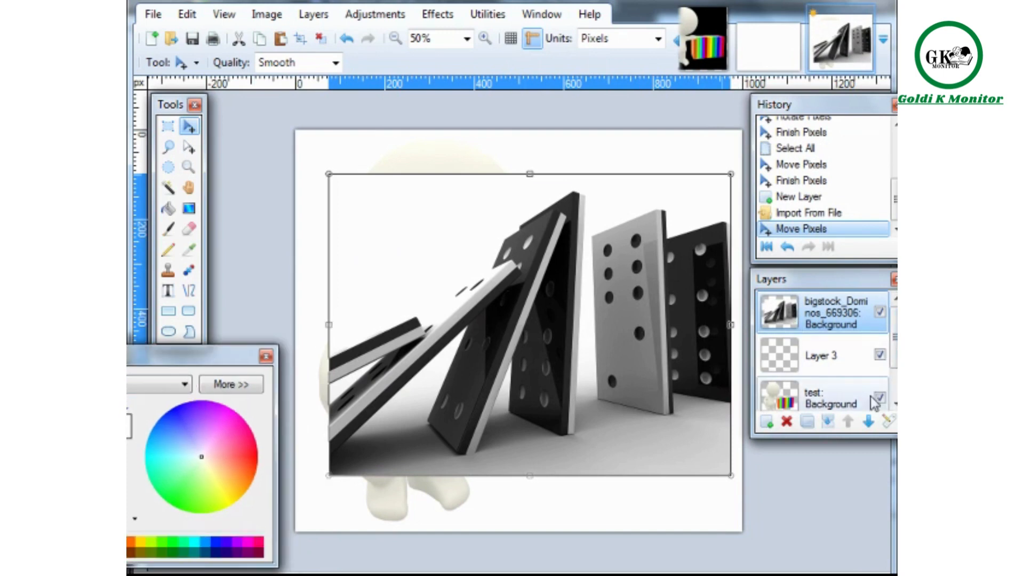
pyautogui.click(880, 355)
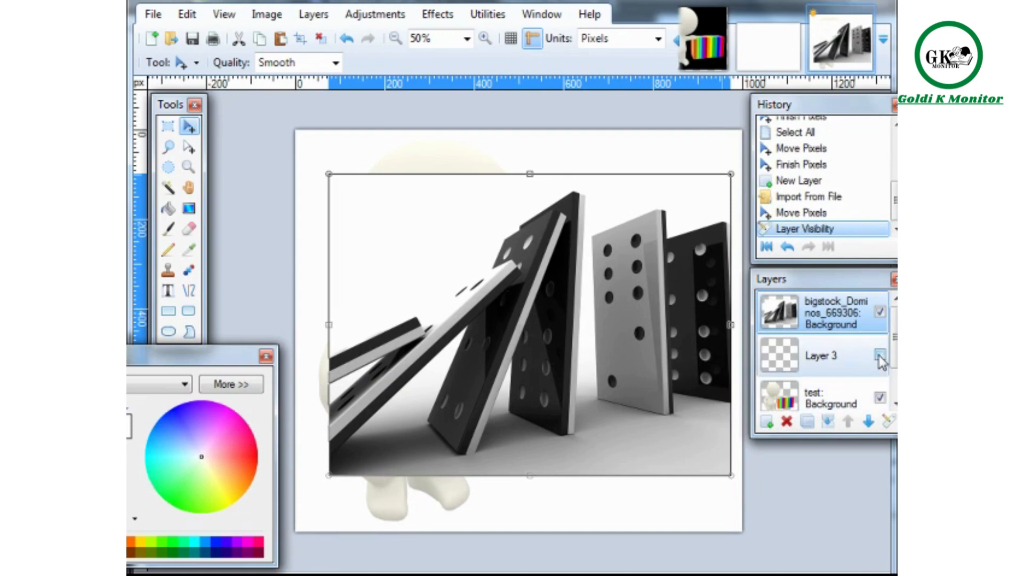
# Lower the dominos layer two places so it lies behind the figure, and shift the picture toward the canvas's lower-right corner.
pyautogui.click(869, 422)
pyautogui.click(868, 422)
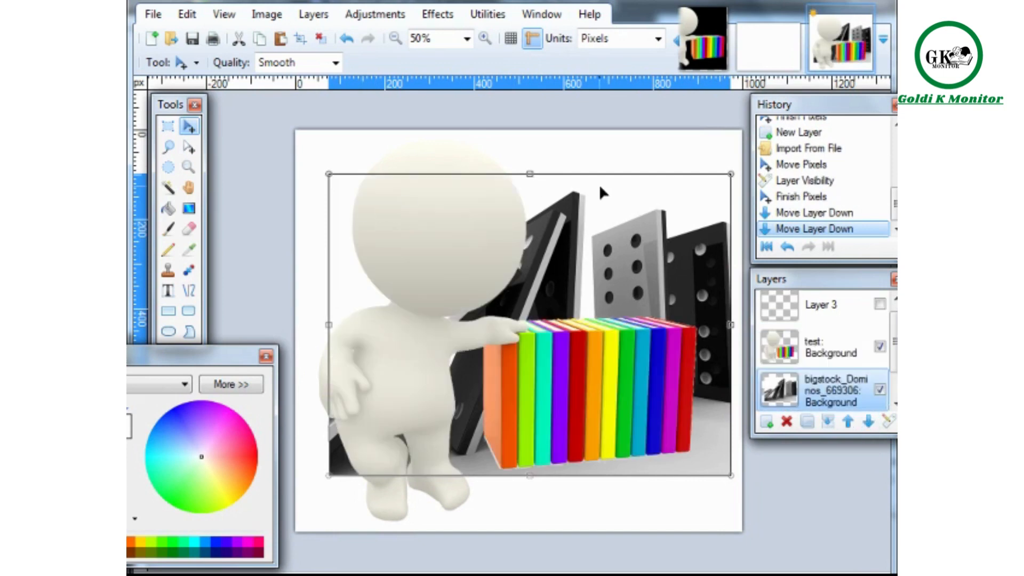
pyautogui.moveTo(435, 293); pyautogui.dragTo(462, 352)
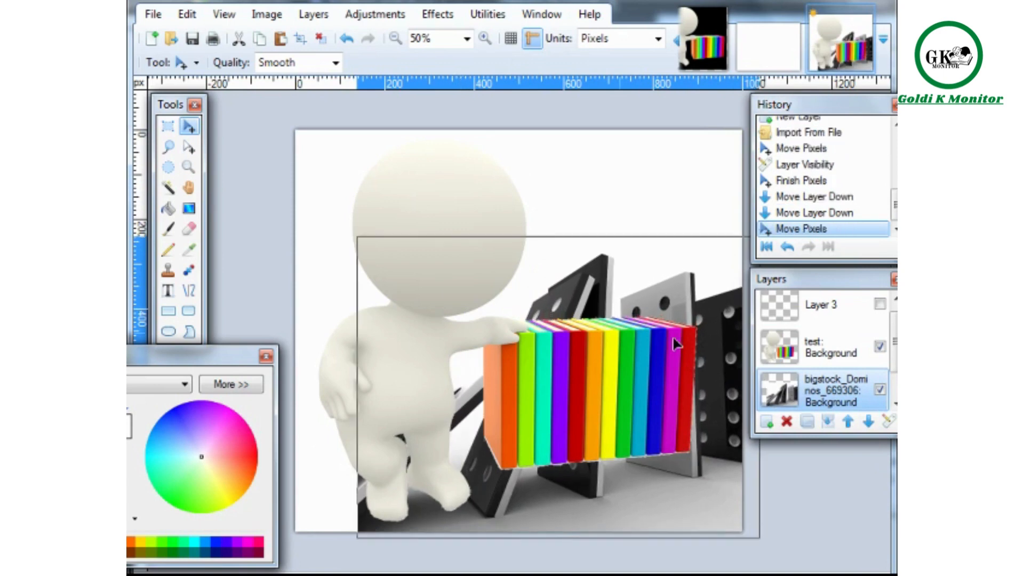
# Try to move the figure on the test: Background layer slightly to the left, and undo the move.
pyautogui.click(829, 352)
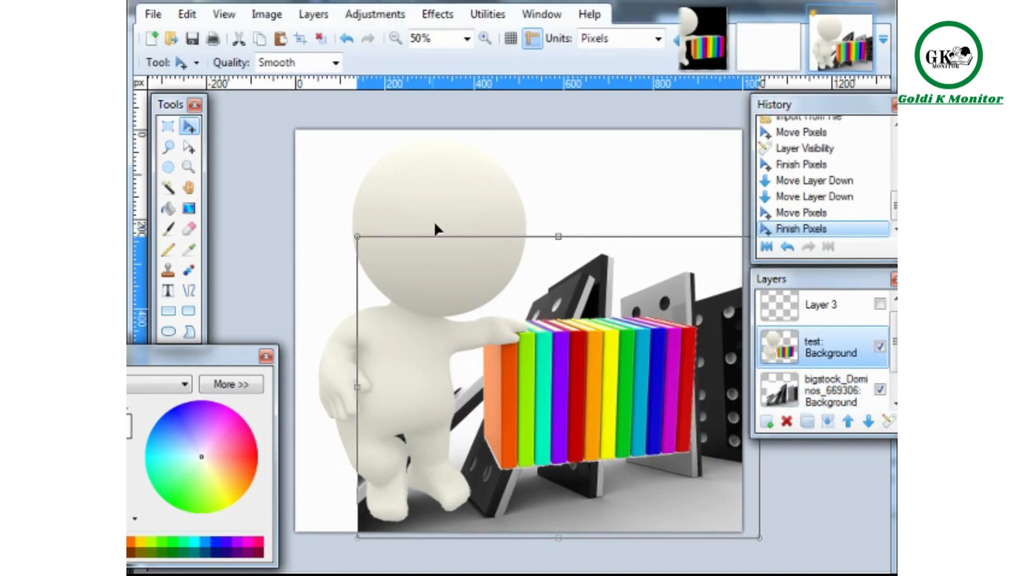
pyautogui.moveTo(435, 224); pyautogui.dragTo(425, 209)
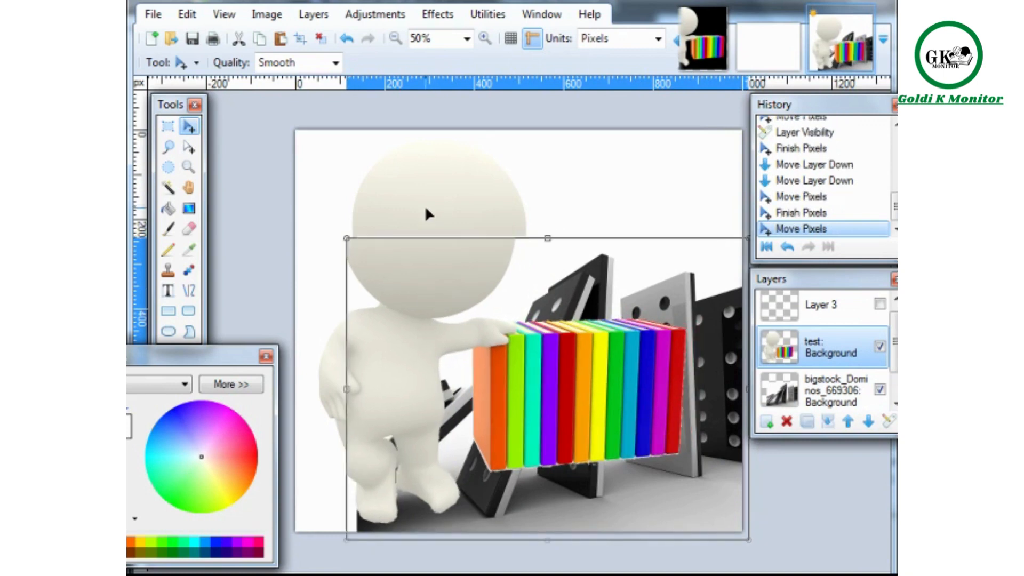
pyautogui.hotkey('ctrl', 'z')
# Clear the current selection on the canvas using the Rectangle Select tool.
pyautogui.click(168, 126)
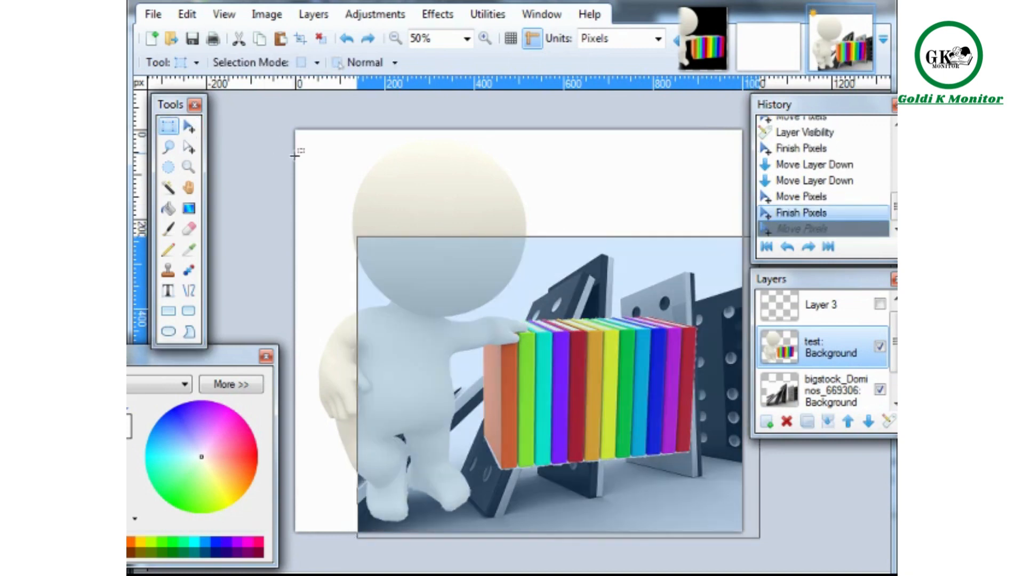
pyautogui.click(307, 157)
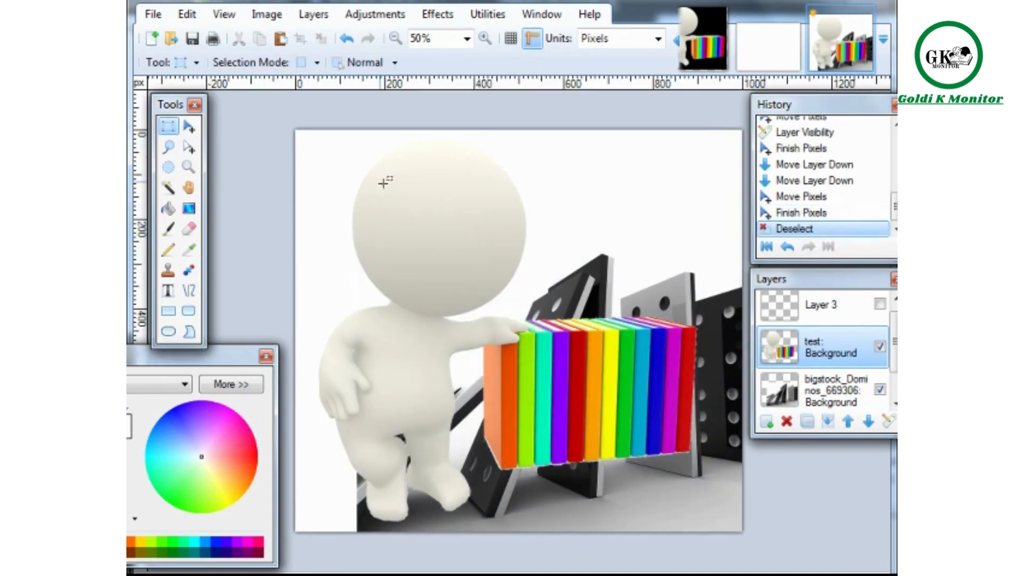
# Select the whole test: Background layer and move the figure with books left and slightly down on the canvas.
pyautogui.click(189, 127)
pyautogui.hotkey('ctrl', 'a')
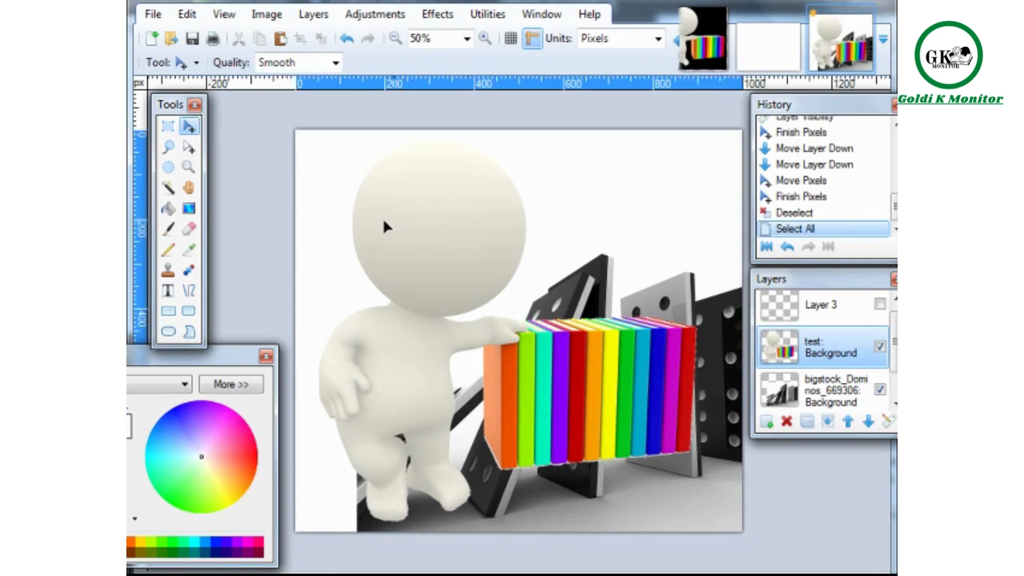
pyautogui.moveTo(388, 221); pyautogui.dragTo(399, 244)
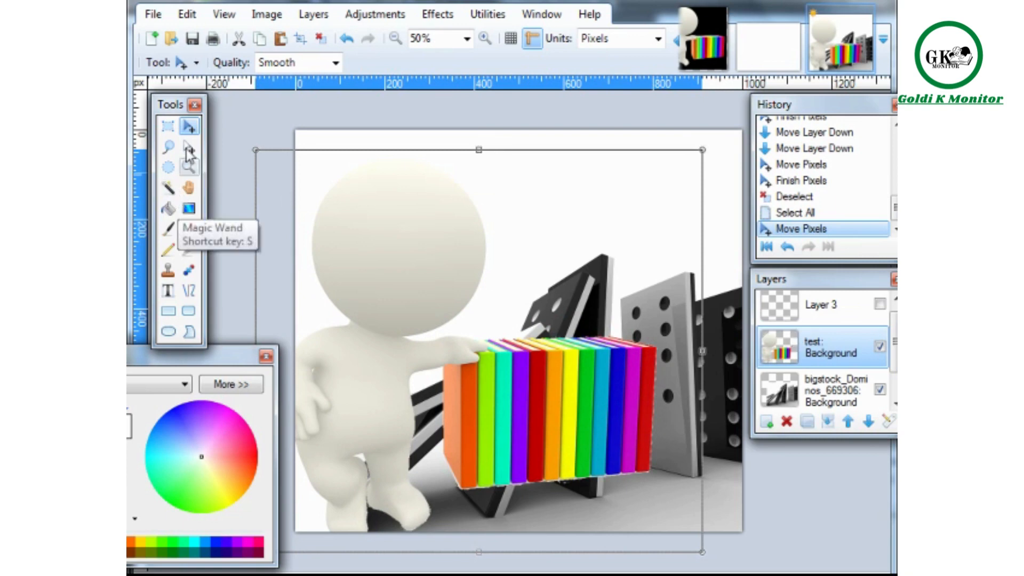
# Delete most of the coloured books on the figure's layer at 100% zoom, using rectangular selections beside and below the hand.
pyautogui.click(269, 16)
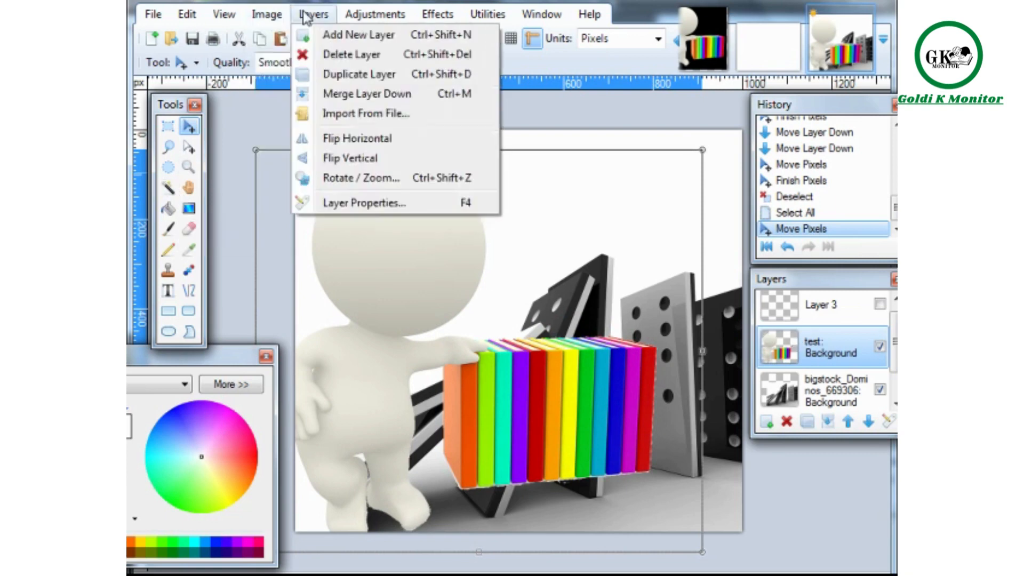
pyautogui.click(237, 37)
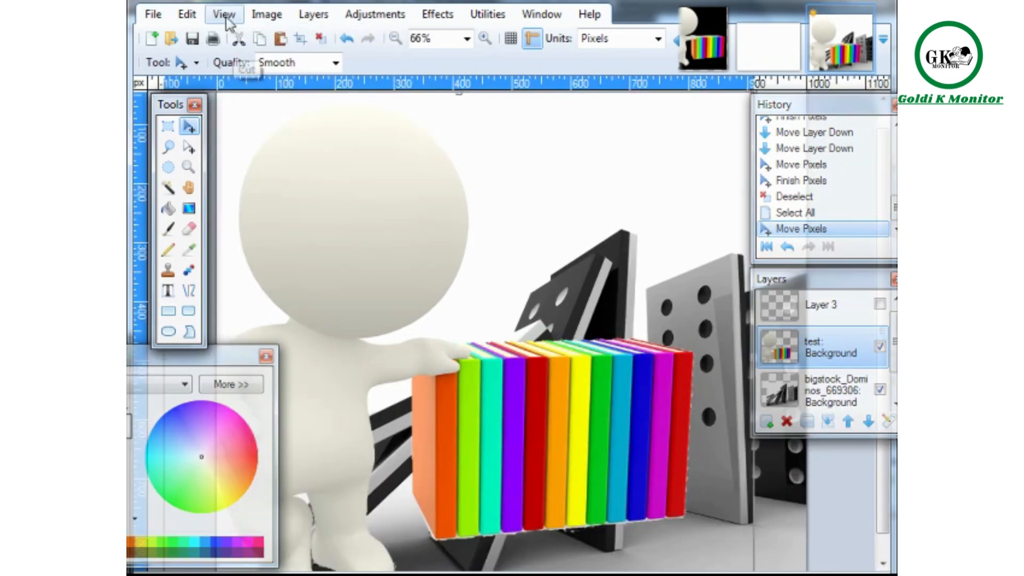
pyautogui.click(224, 15)
pyautogui.click(250, 34)
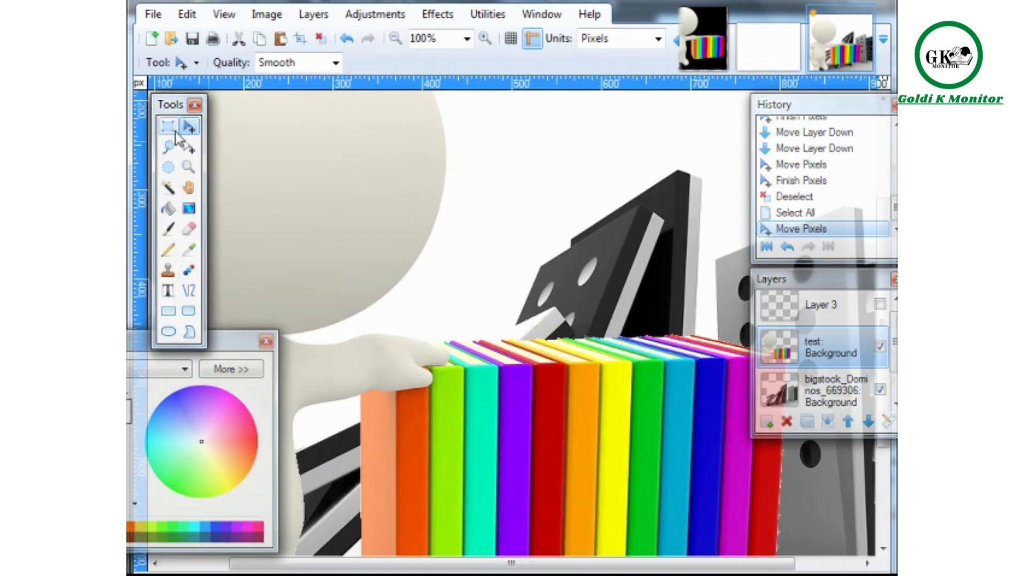
pyautogui.scroll(-3, 600, 470)
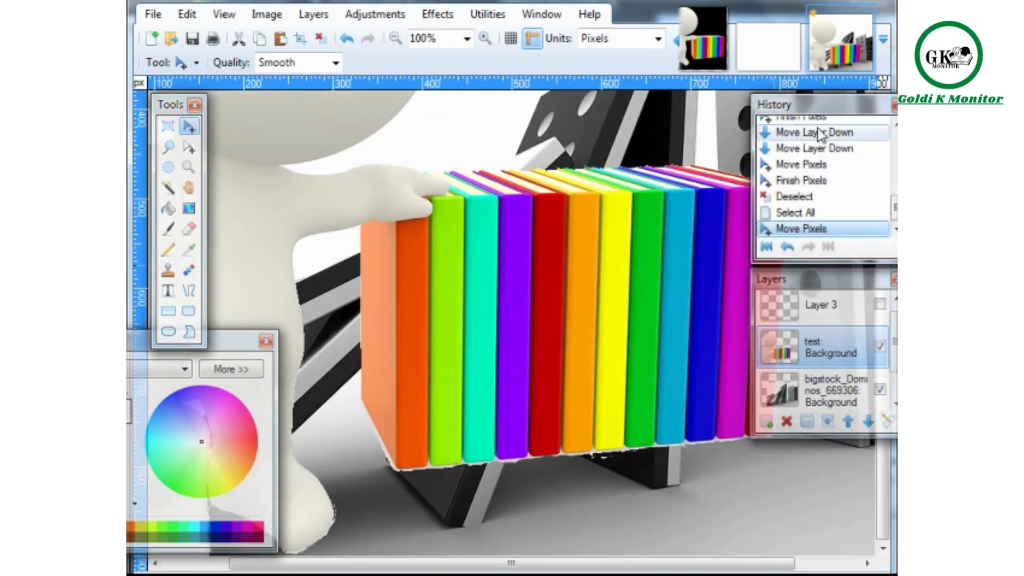
pyautogui.moveTo(823, 107); pyautogui.dragTo(896, 109)
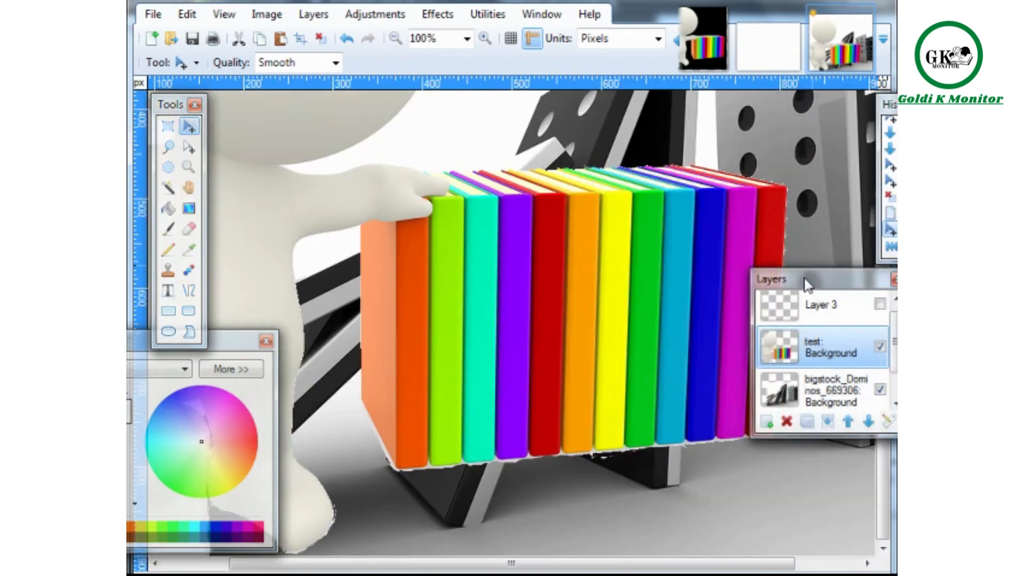
pyautogui.moveTo(805, 280); pyautogui.dragTo(896, 293)
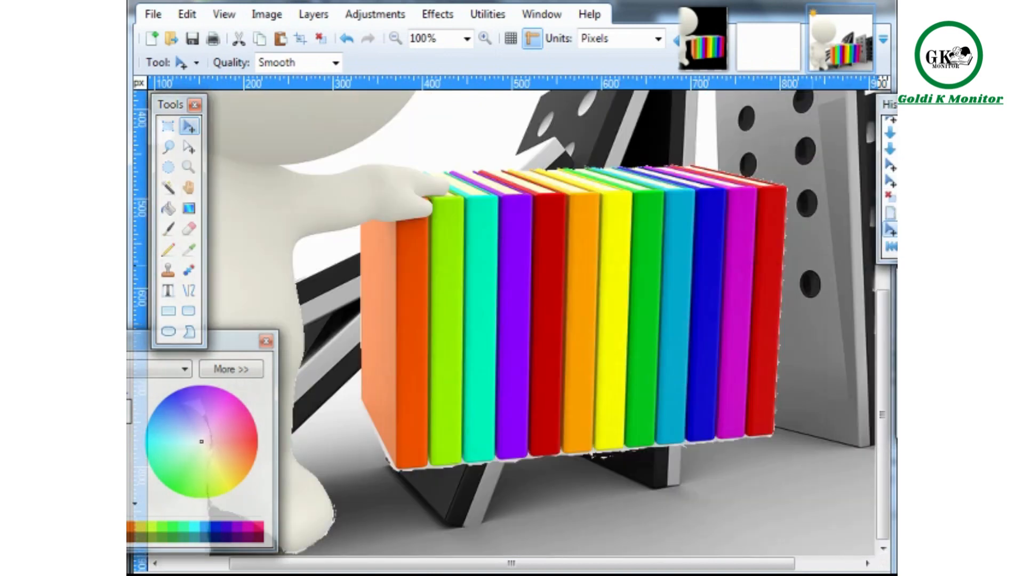
pyautogui.click(168, 126)
pyautogui.moveTo(819, 147); pyautogui.dragTo(457, 495)
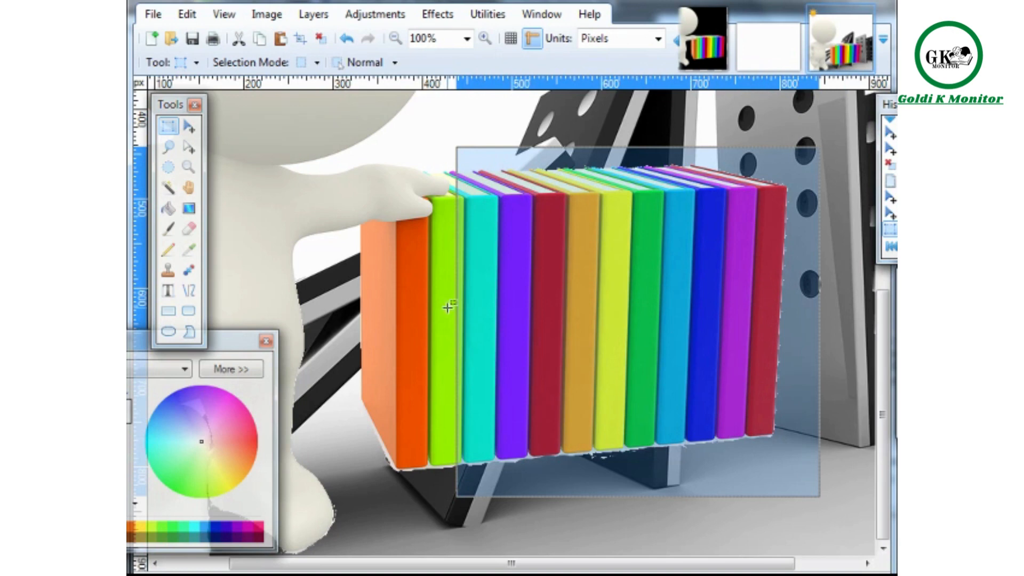
pyautogui.press('Delete')
pyautogui.moveTo(344, 288)
pyautogui.mouseDown()
pyautogui.moveTo(483, 425)
pyautogui.moveTo(510, 481)
pyautogui.mouseUp()
pyautogui.press('Delete')
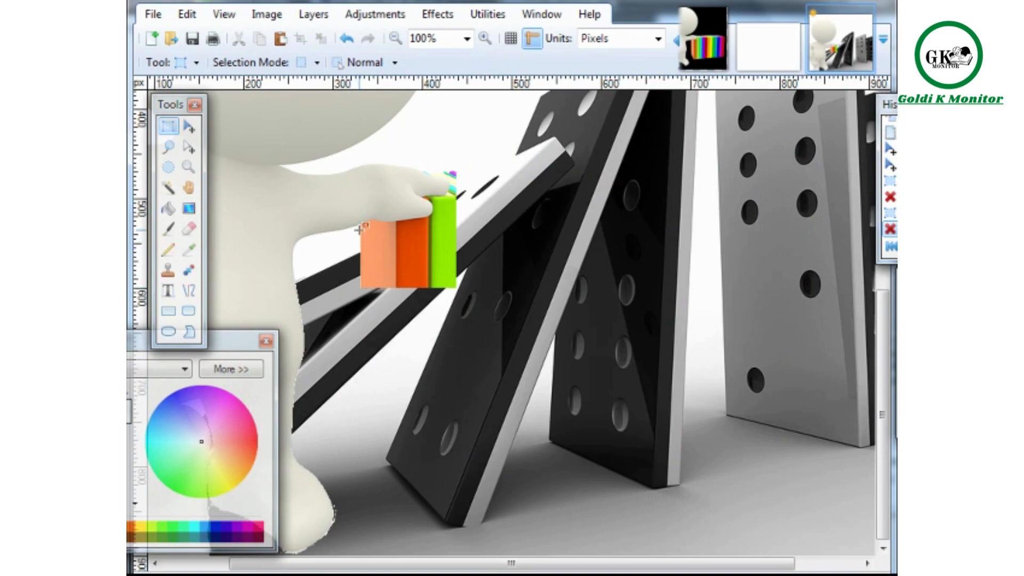
# Delete the remaining orange and green book pieces below the figure's arm with smaller rectangular selections.
pyautogui.moveTo(353, 234); pyautogui.dragTo(489, 295)
pyautogui.press('Delete')
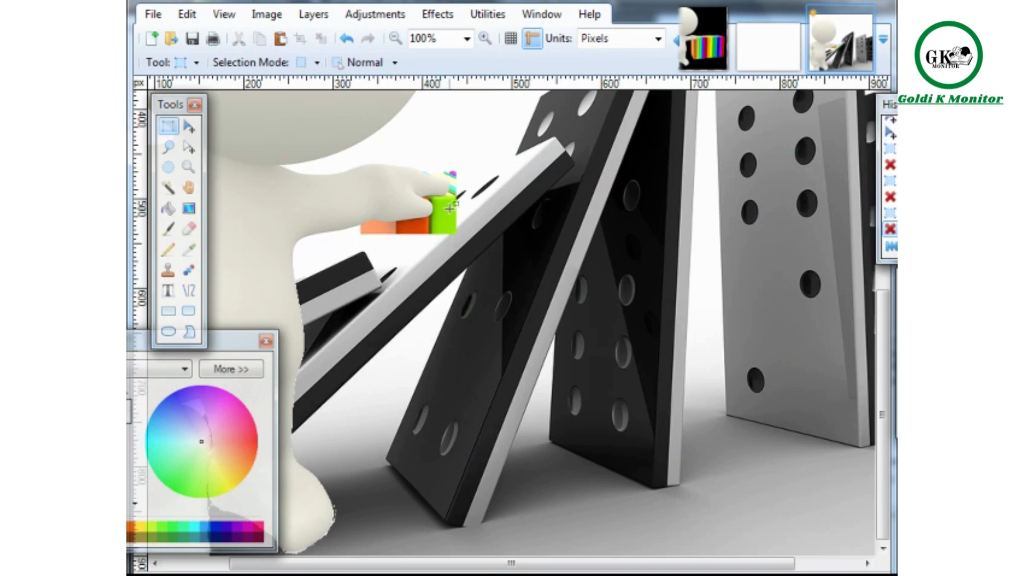
pyautogui.moveTo(441, 206); pyautogui.dragTo(485, 256)
pyautogui.press('Delete')
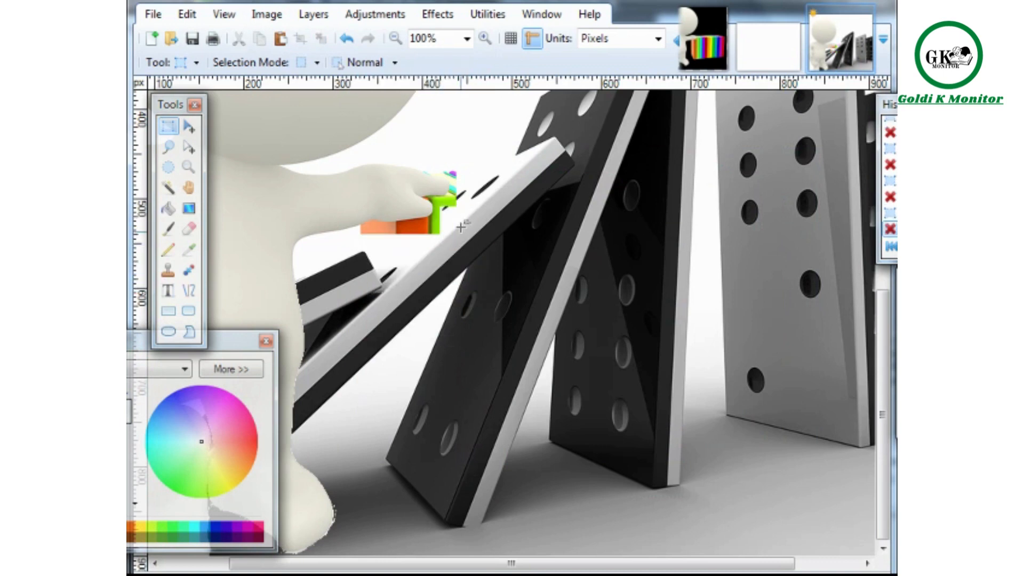
pyautogui.moveTo(449, 163); pyautogui.dragTo(469, 180)
pyautogui.press('Delete')
pyautogui.moveTo(358, 229)
pyautogui.mouseDown()
pyautogui.moveTo(458, 240)
pyautogui.moveTo(455, 228)
pyautogui.moveTo(360, 243)
pyautogui.moveTo(458, 237)
pyautogui.moveTo(363, 243)
pyautogui.mouseUp()
pyautogui.press('Delete')
pyautogui.press('Delete')
pyautogui.press('Delete')
pyautogui.press('Delete')
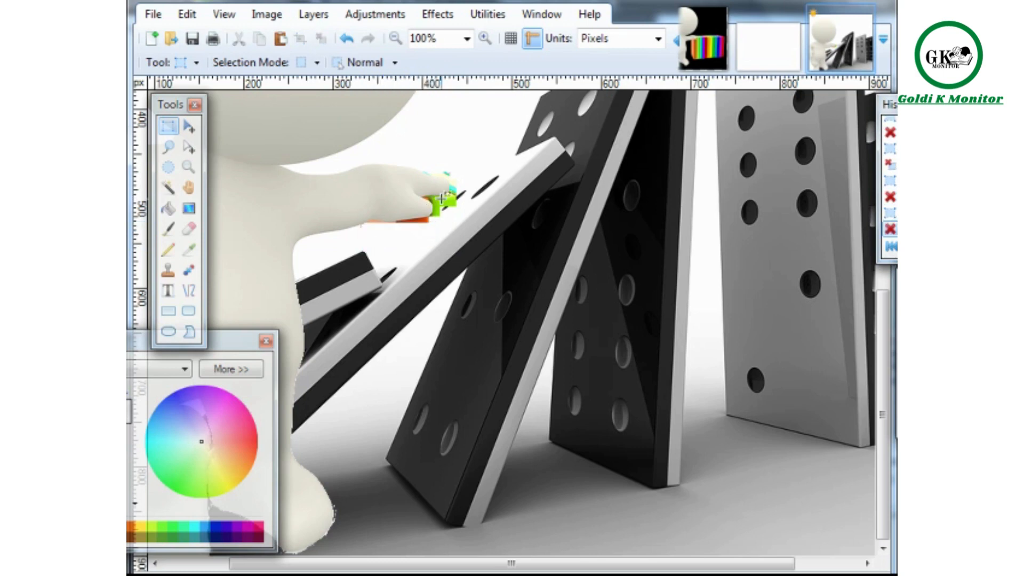
# Trim the green and cyan book remnants around the figure's fingertips with small rectangular selections.
pyautogui.moveTo(441, 199); pyautogui.dragTo(461, 215)
pyautogui.press('Delete')
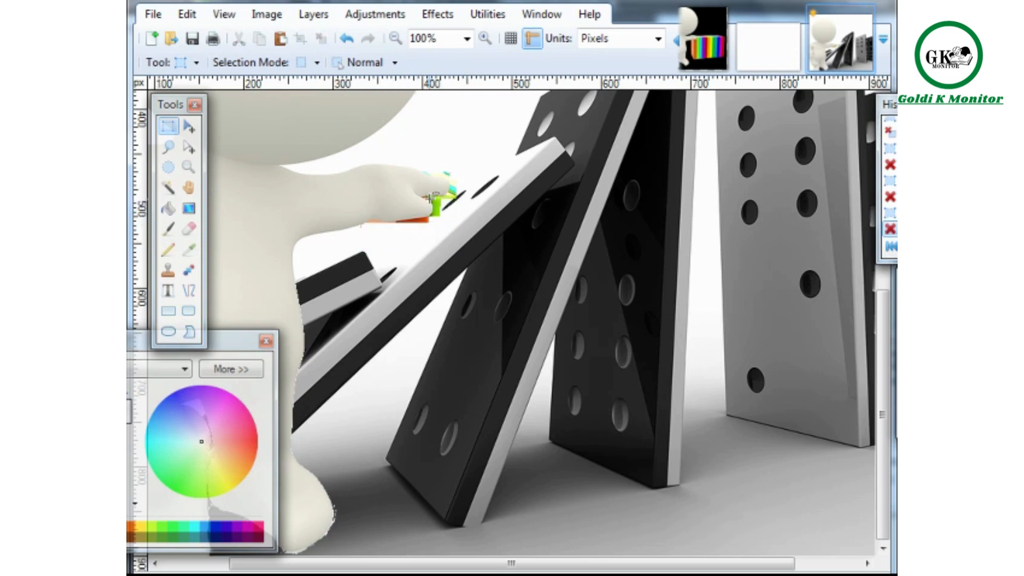
pyautogui.moveTo(432, 200); pyautogui.dragTo(472, 234)
pyautogui.press('Delete')
pyautogui.moveTo(438, 198)
pyautogui.mouseDown()
pyautogui.moveTo(473, 206)
pyautogui.moveTo(450, 211)
pyautogui.mouseUp()
pyautogui.press('Delete')
pyautogui.press('Delete')
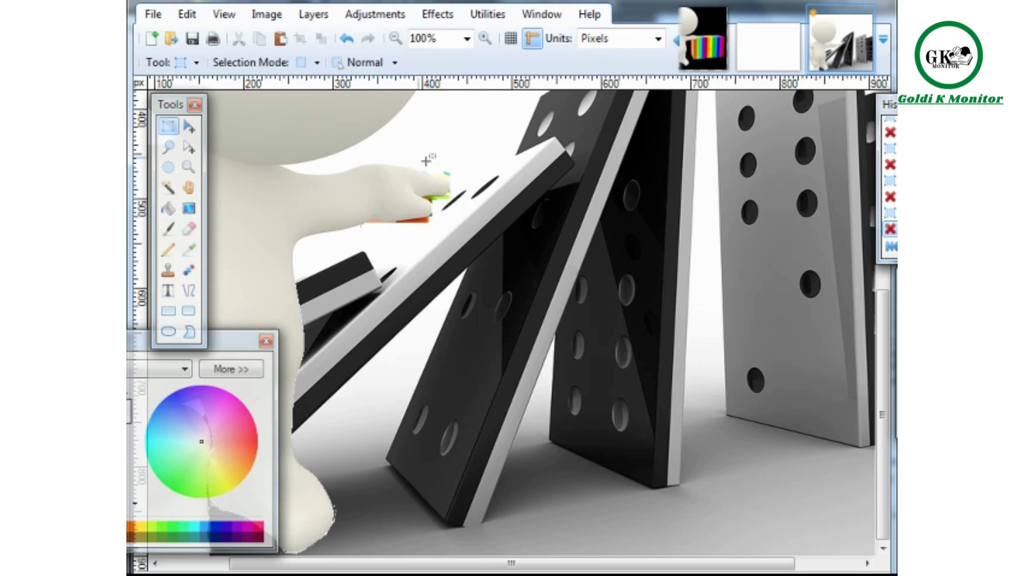
# Return the view to 50% zoom and delete the empty, hidden Layer 3.
pyautogui.click(223, 15)
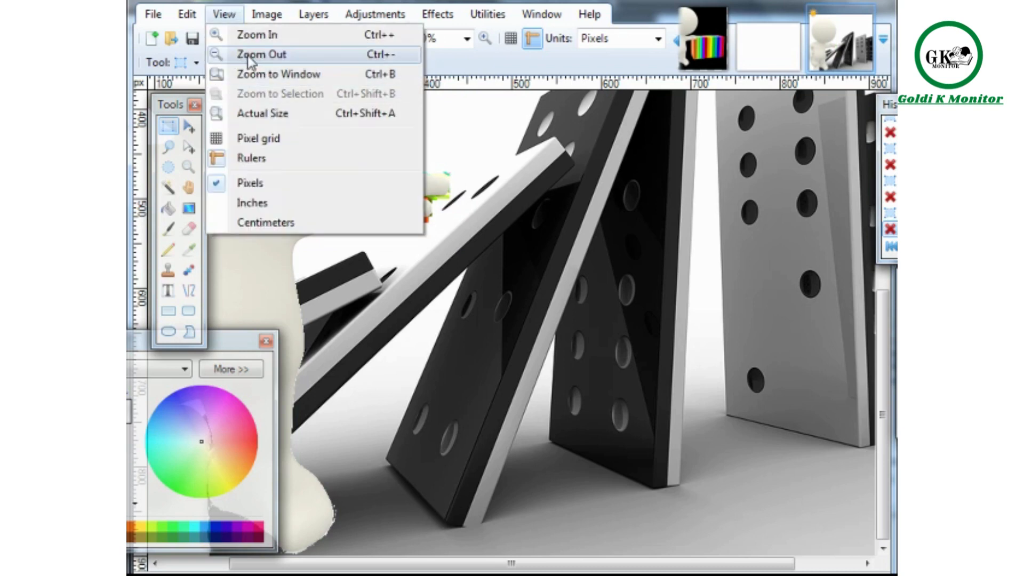
pyautogui.click(230, 13)
pyautogui.click(227, 16)
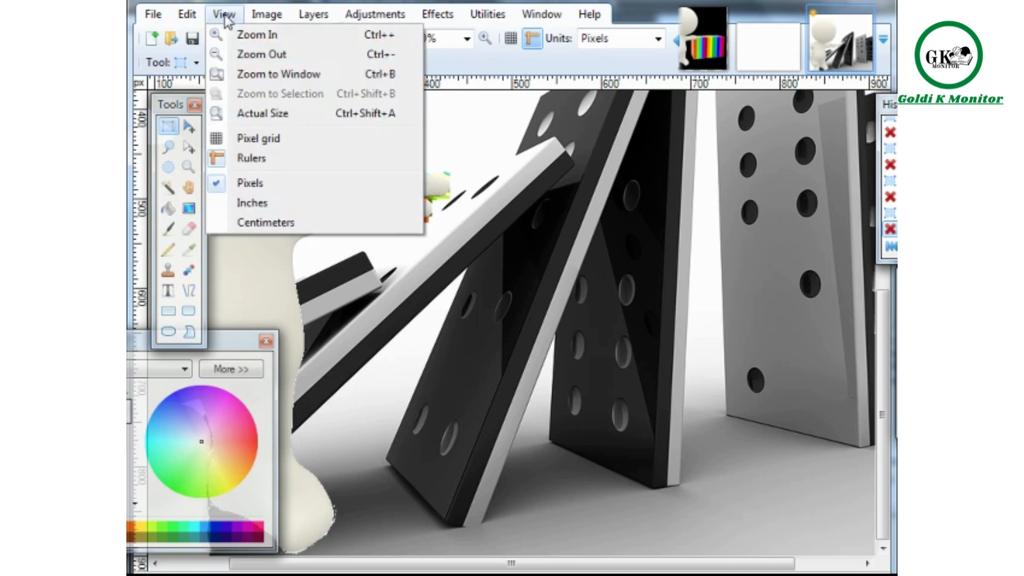
pyautogui.click(243, 54)
pyautogui.click(234, 15)
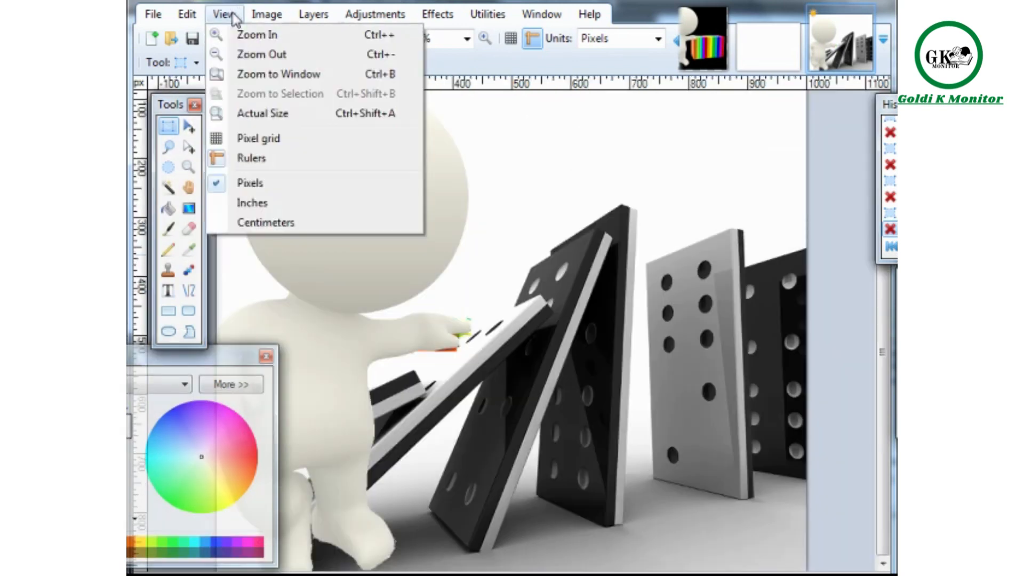
pyautogui.click(243, 54)
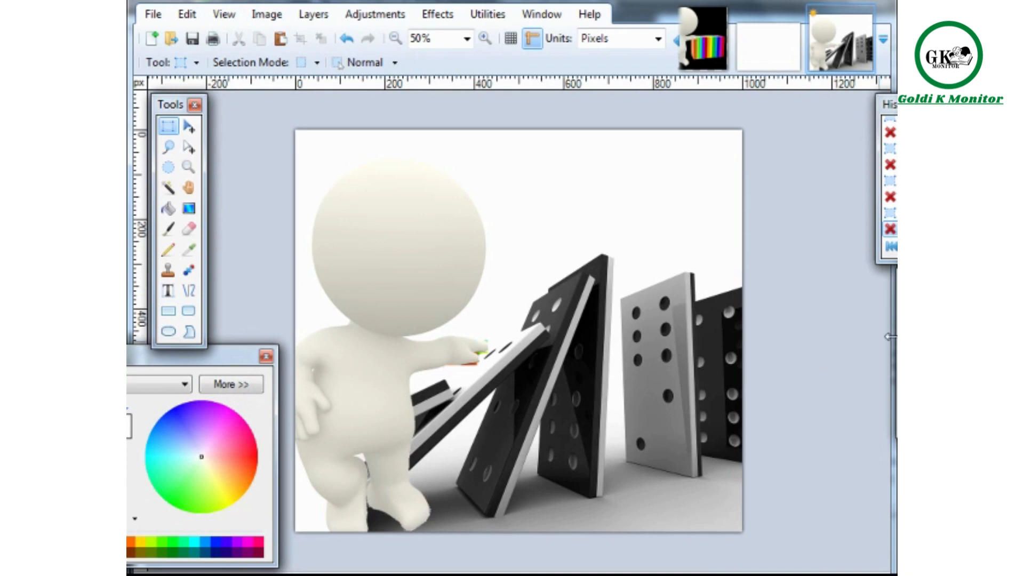
pyautogui.moveTo(981, 280); pyautogui.dragTo(814, 289)
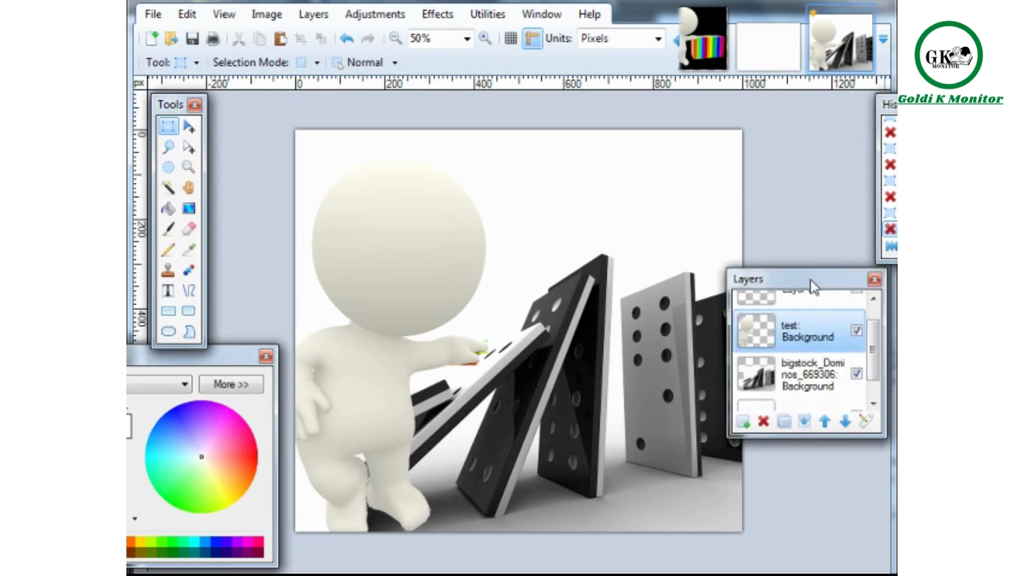
pyautogui.moveTo(871, 338)
pyautogui.mouseDown()
pyautogui.moveTo(879, 316)
pyautogui.moveTo(881, 379)
pyautogui.moveTo(891, 352)
pyautogui.moveTo(884, 328)
pyautogui.moveTo(880, 380)
pyautogui.moveTo(874, 313)
pyautogui.moveTo(885, 403)
pyautogui.moveTo(880, 324)
pyautogui.mouseUp()
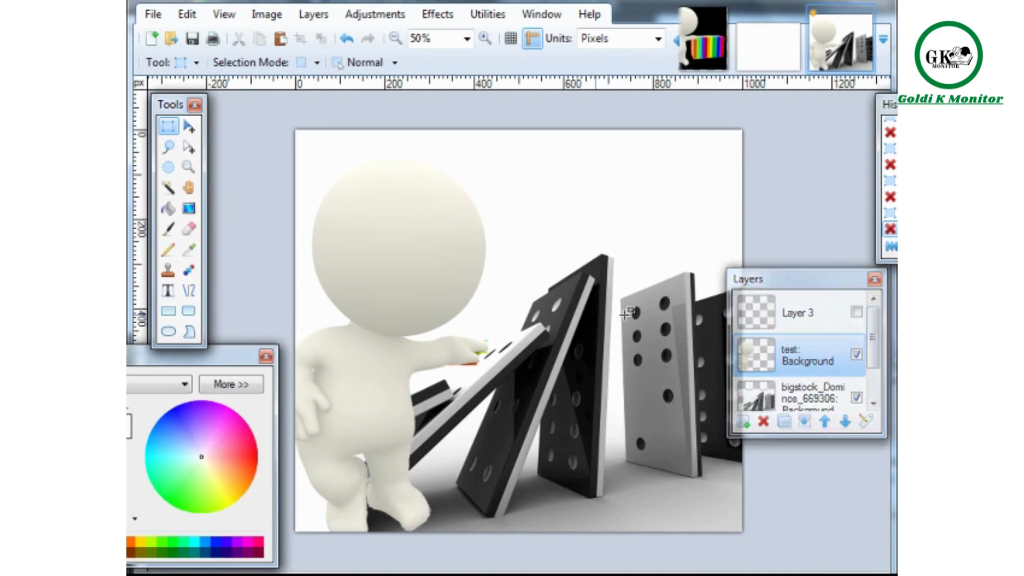
pyautogui.click(806, 317)
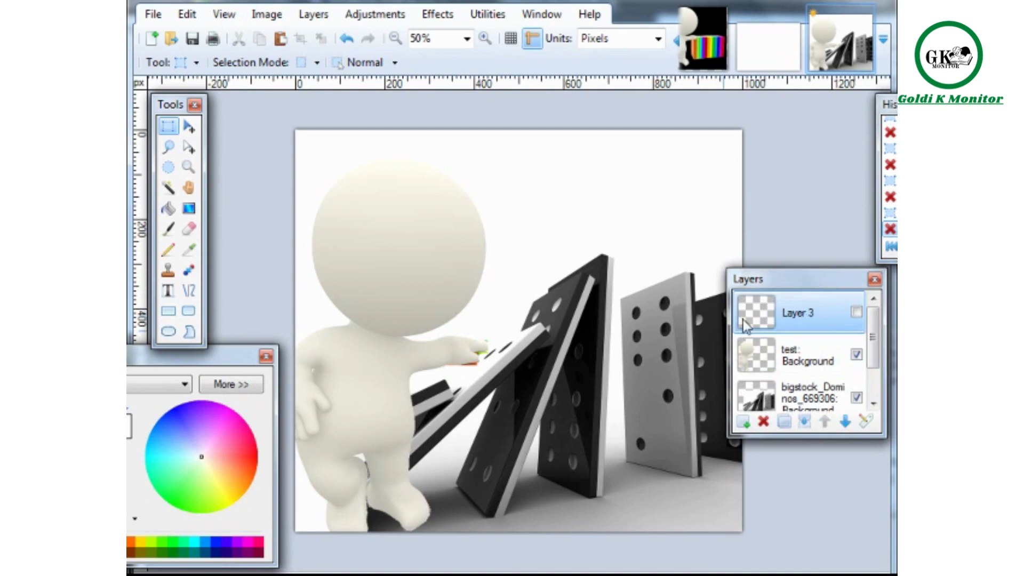
pyautogui.click(760, 428)
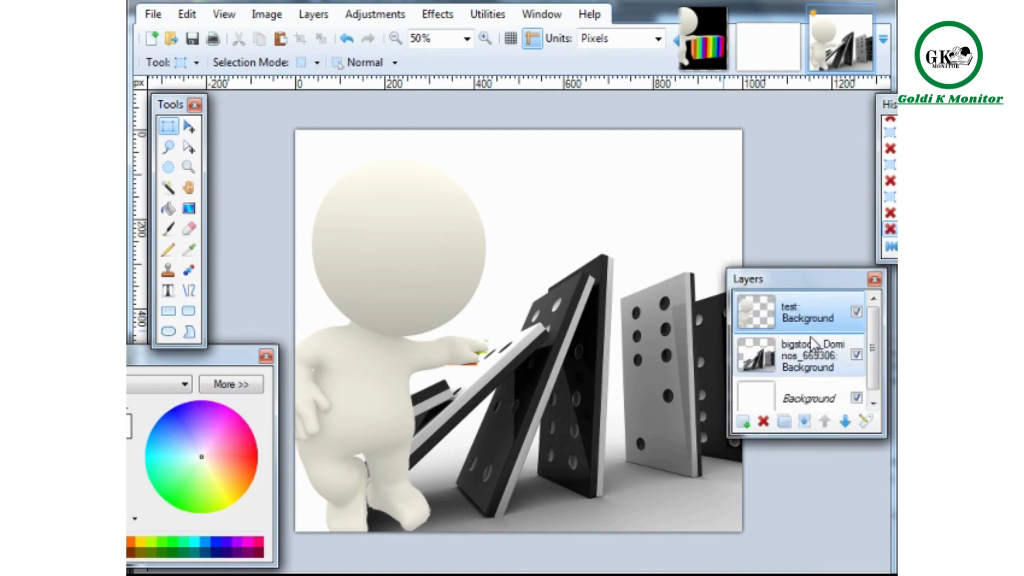
# Hide the white Background layer to examine what it contributes behind the dominos and figure, and show it again.
pyautogui.moveTo(875, 340); pyautogui.dragTo(873, 393)
pyautogui.click(808, 392)
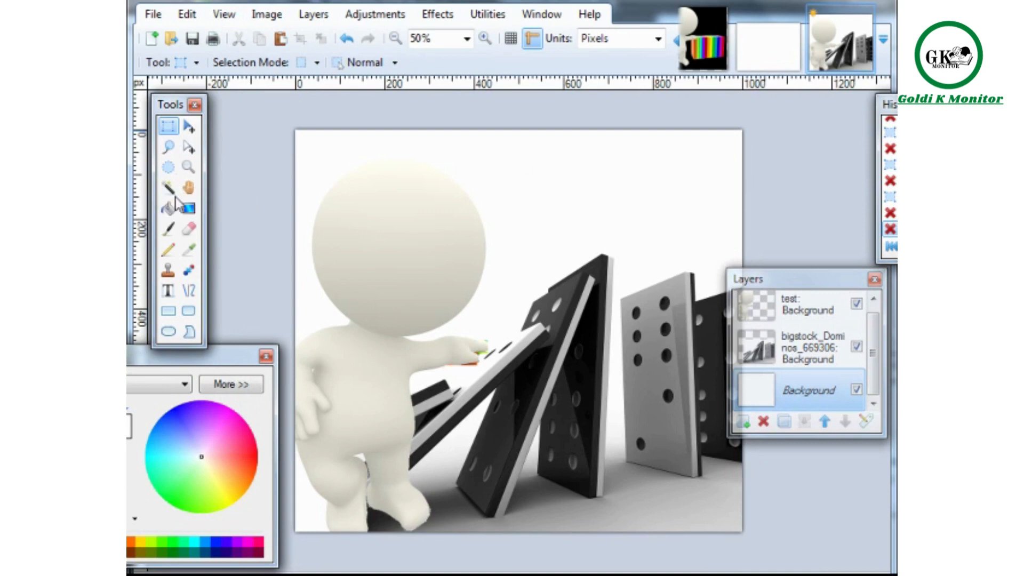
pyautogui.moveTo(800, 288)
pyautogui.mouseDown()
pyautogui.moveTo(849, 291)
pyautogui.moveTo(833, 306)
pyautogui.moveTo(801, 303)
pyautogui.mouseUp()
pyautogui.scroll(1, 859, 331)
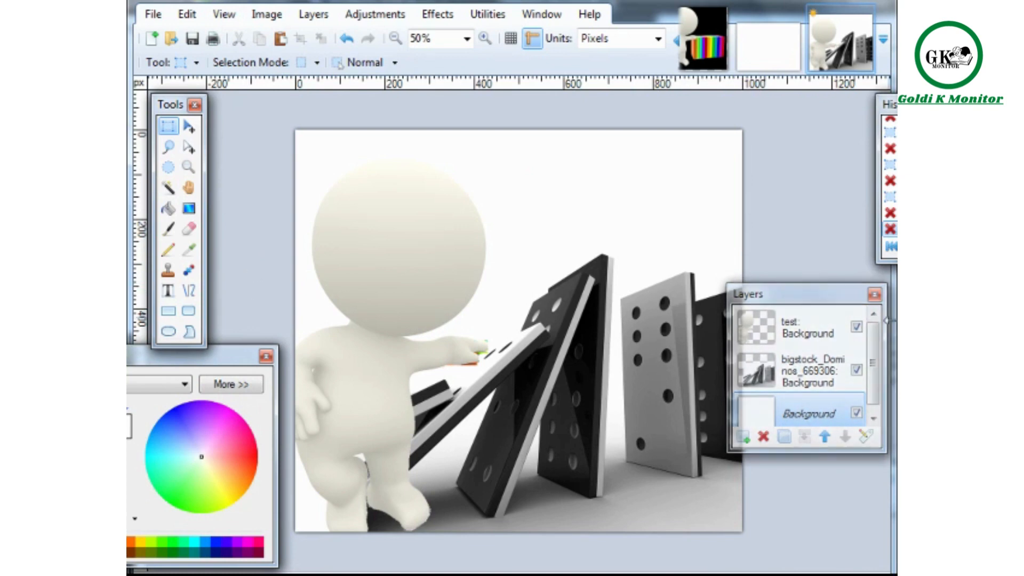
pyautogui.moveTo(855, 300); pyautogui.dragTo(881, 298)
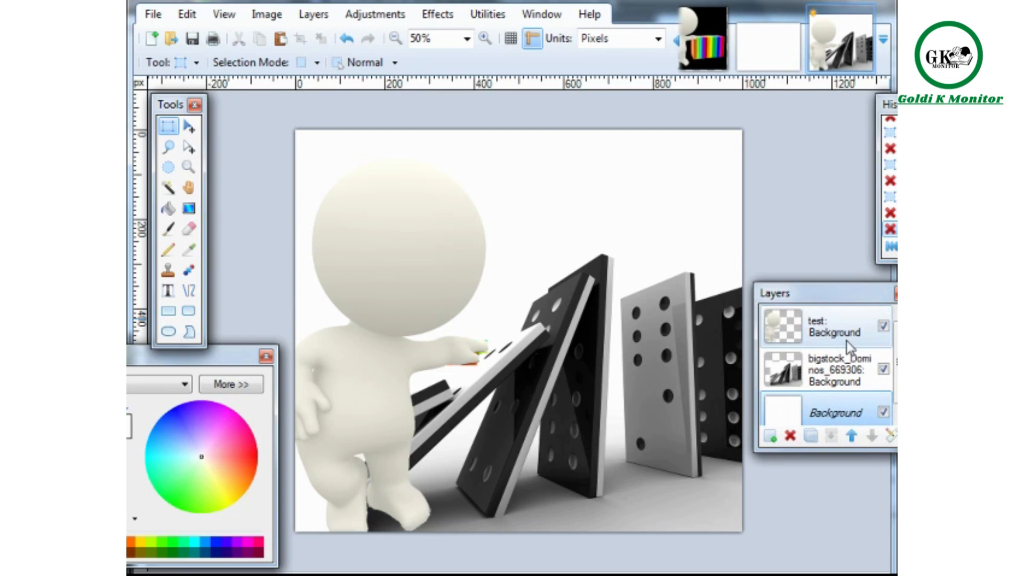
pyautogui.moveTo(843, 296); pyautogui.dragTo(837, 300)
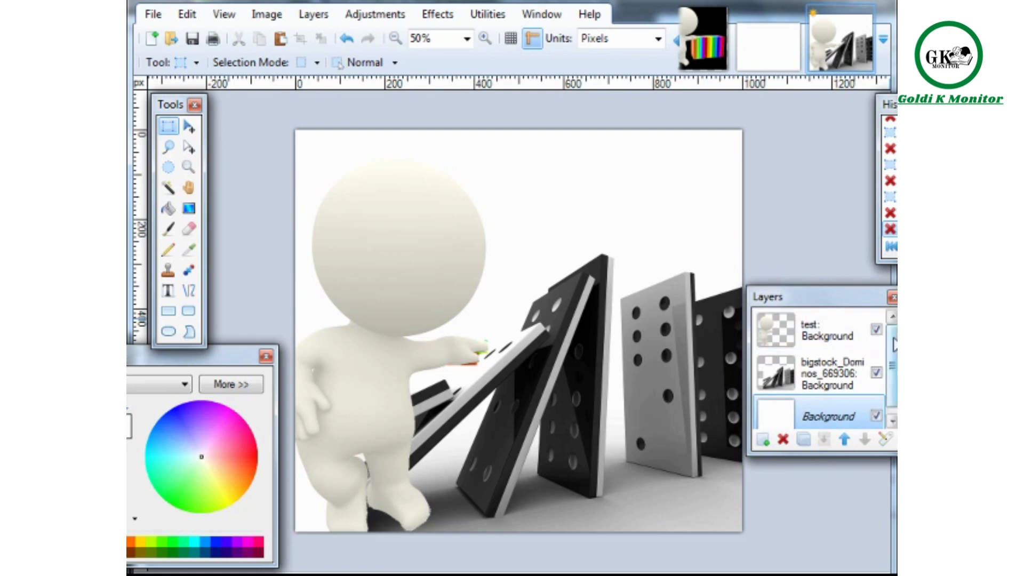
pyautogui.click(865, 409)
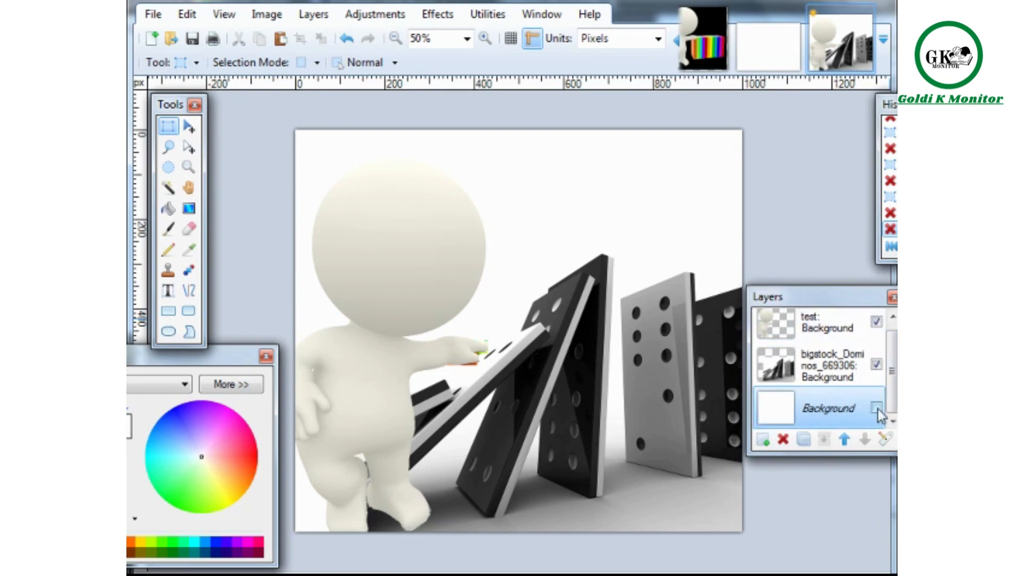
pyautogui.click(877, 409)
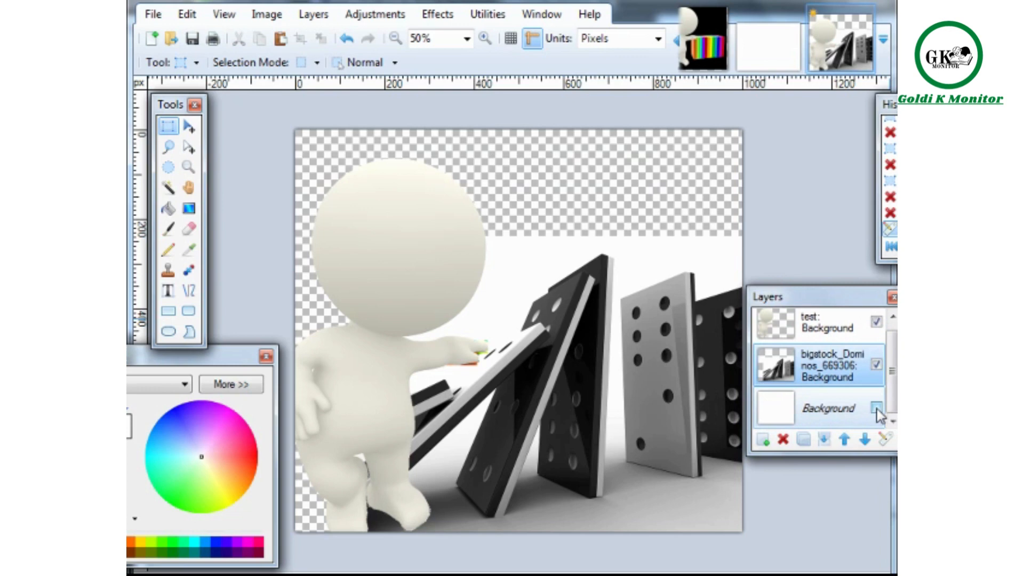
pyautogui.click(876, 408)
pyautogui.moveTo(817, 298)
pyautogui.mouseDown()
pyautogui.moveTo(835, 297)
pyautogui.moveTo(825, 297)
pyautogui.mouseUp()
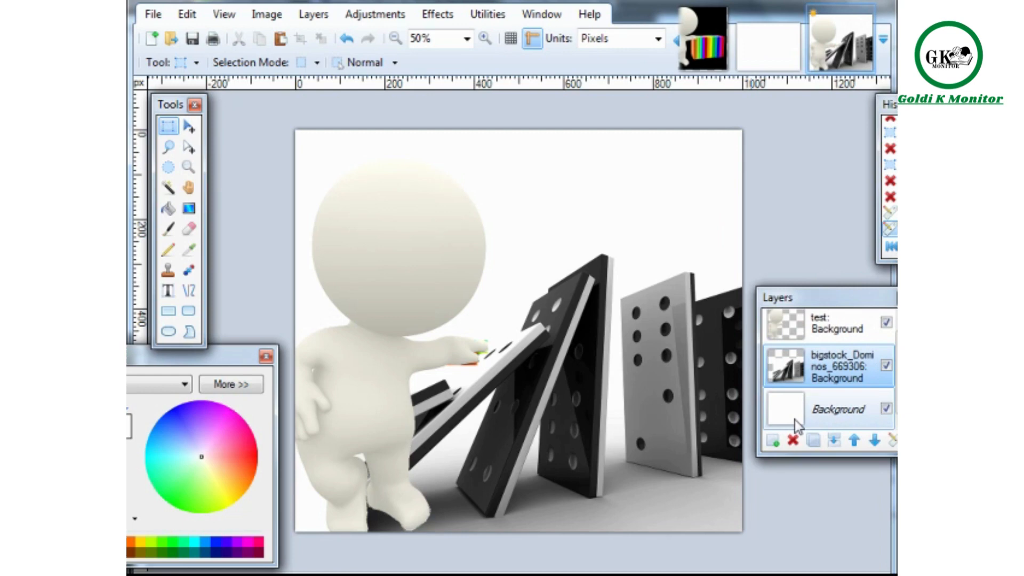
# Select the empty area of the dominos layer with the Magic Wand, and clear that selection.
pyautogui.click(167, 189)
pyautogui.click(310, 154)
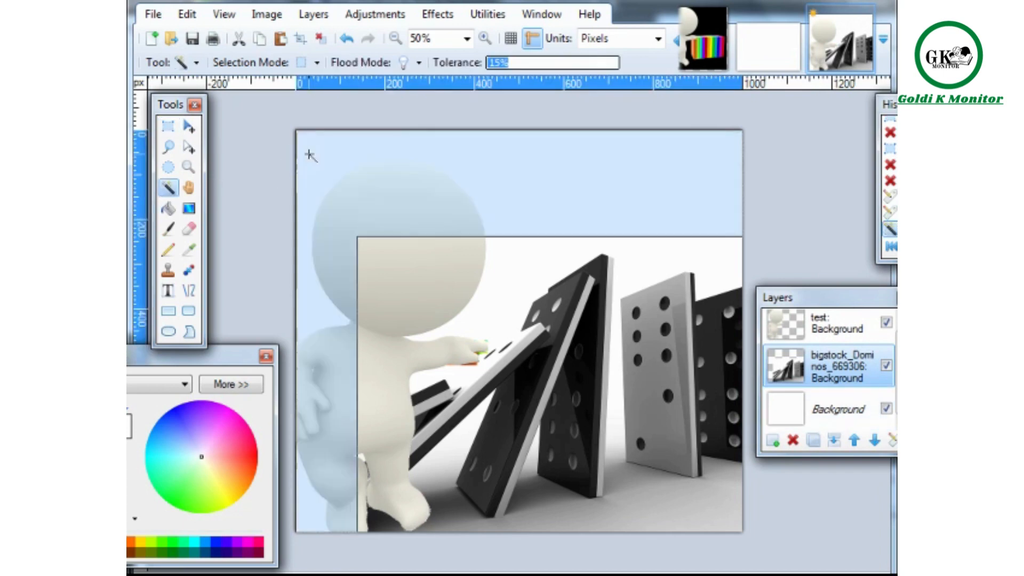
pyautogui.click(168, 125)
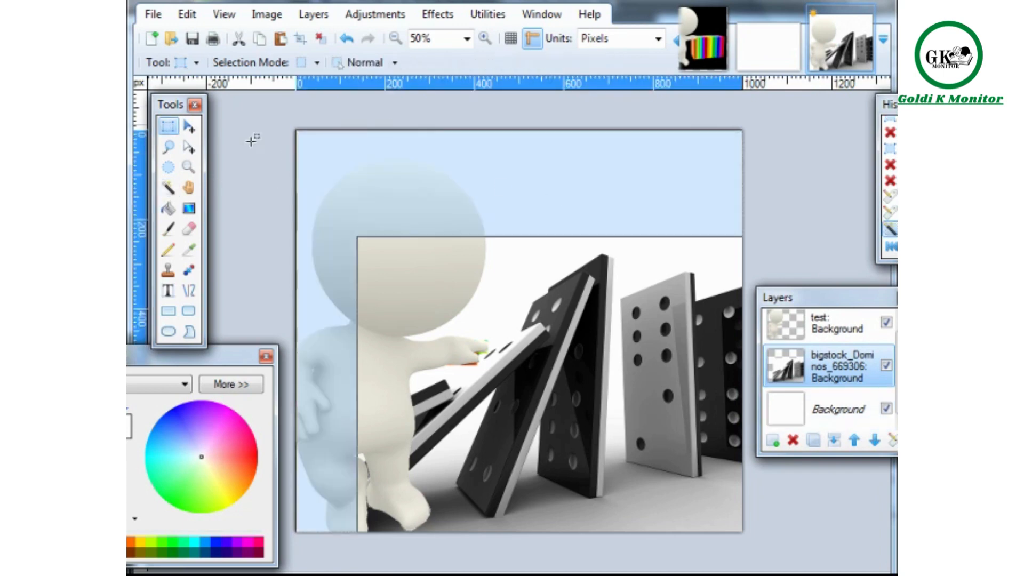
pyautogui.click(381, 168)
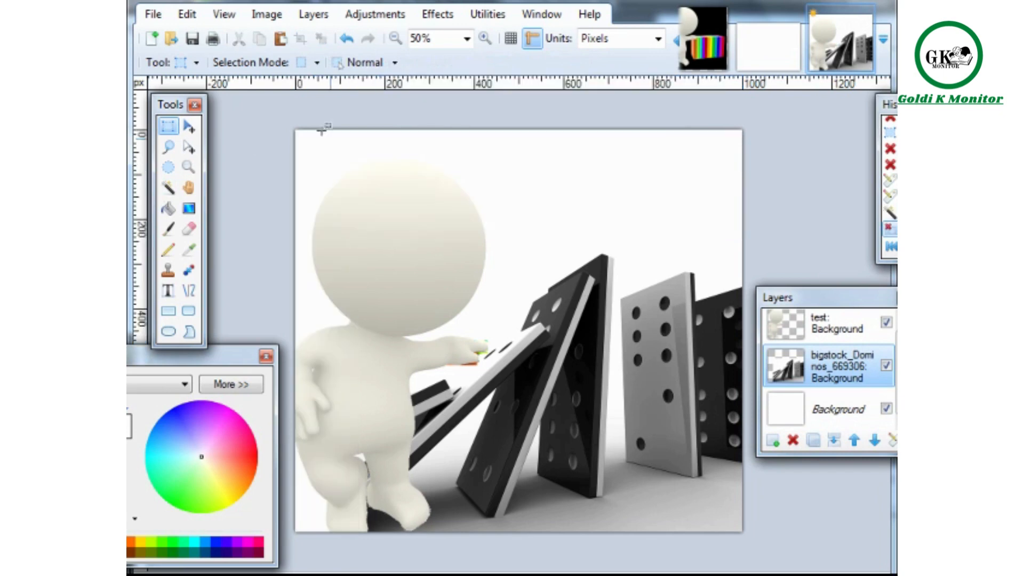
# Examine the dominos layer's properties, including its name, visibility, blending mode and opacity, and close them.
pyautogui.click(299, 13)
pyautogui.click(347, 206)
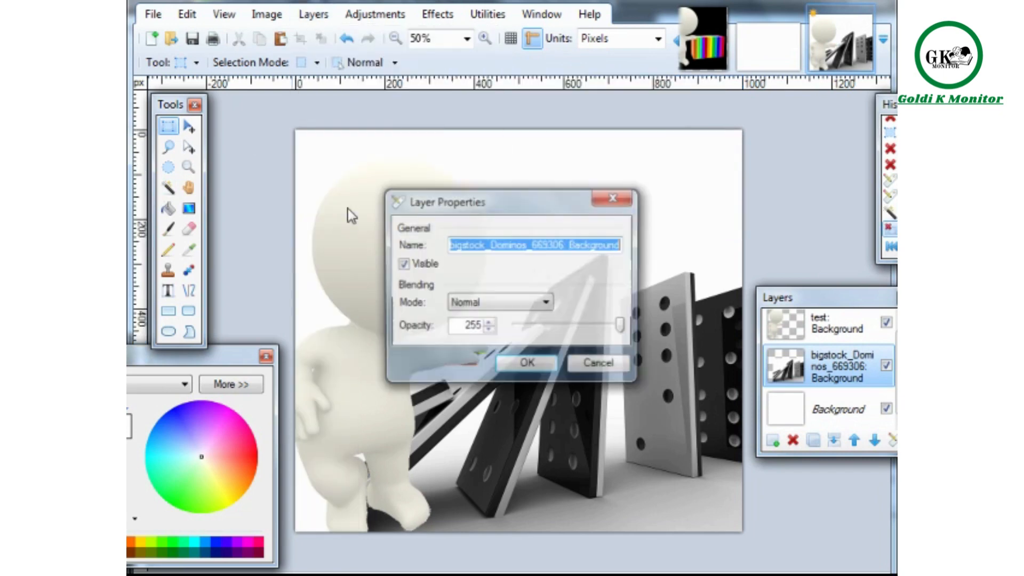
pyautogui.click(612, 199)
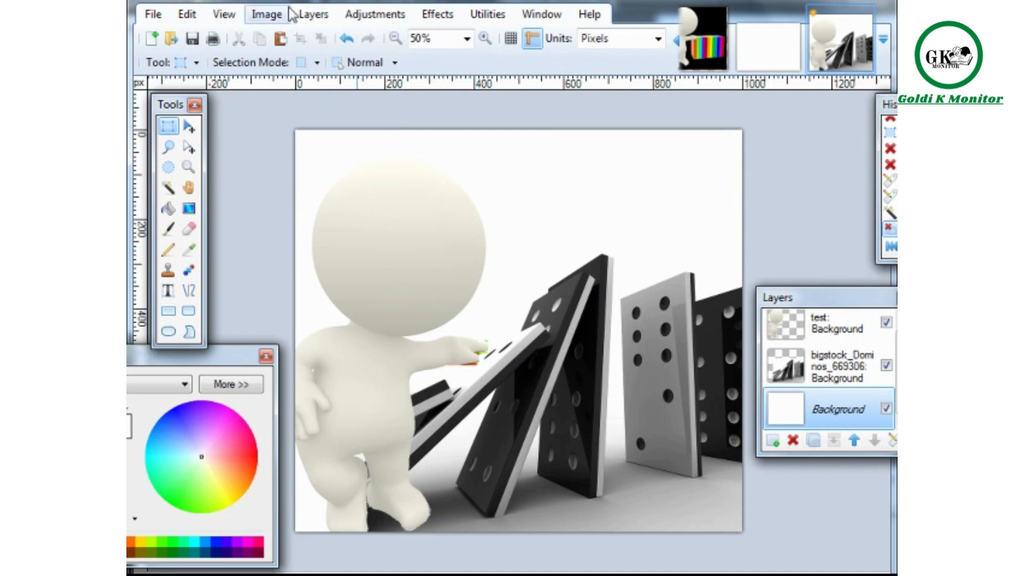
# Set the Background layer's opacity to 0 in its layer properties and apply the change.
pyautogui.click(310, 15)
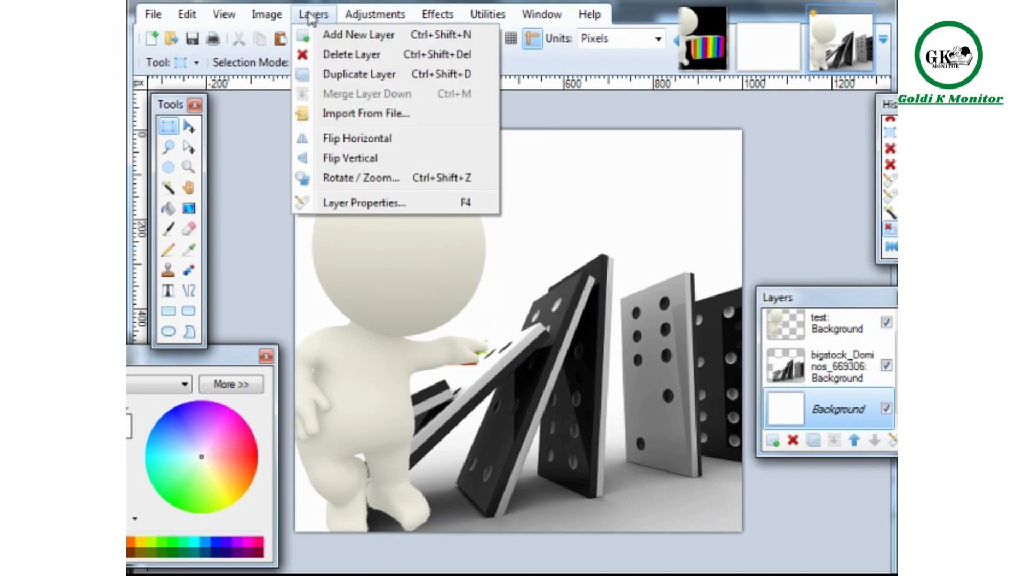
pyautogui.click(344, 203)
pyautogui.moveTo(453, 199); pyautogui.dragTo(491, 265)
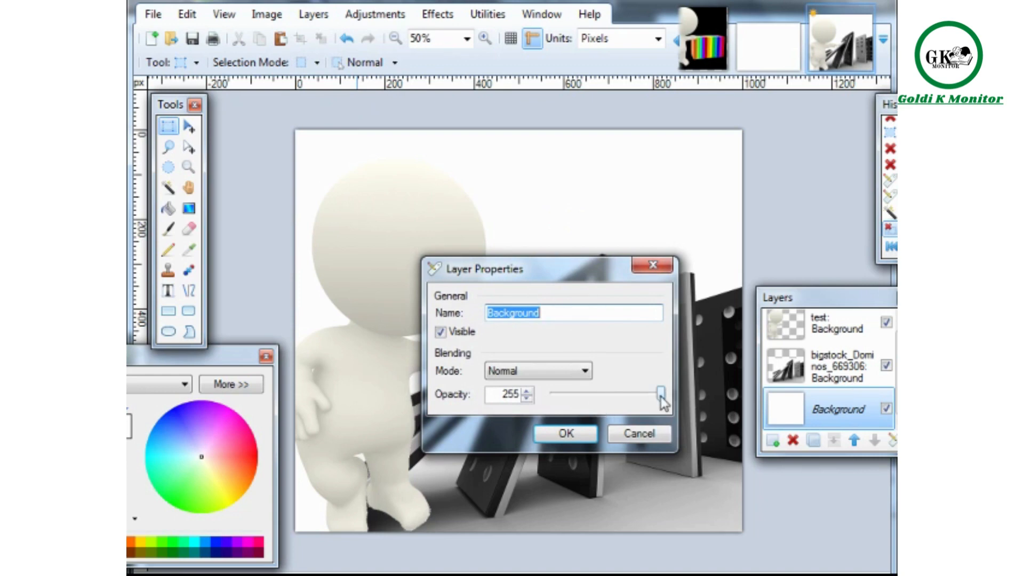
pyautogui.moveTo(662, 397); pyautogui.dragTo(485, 412)
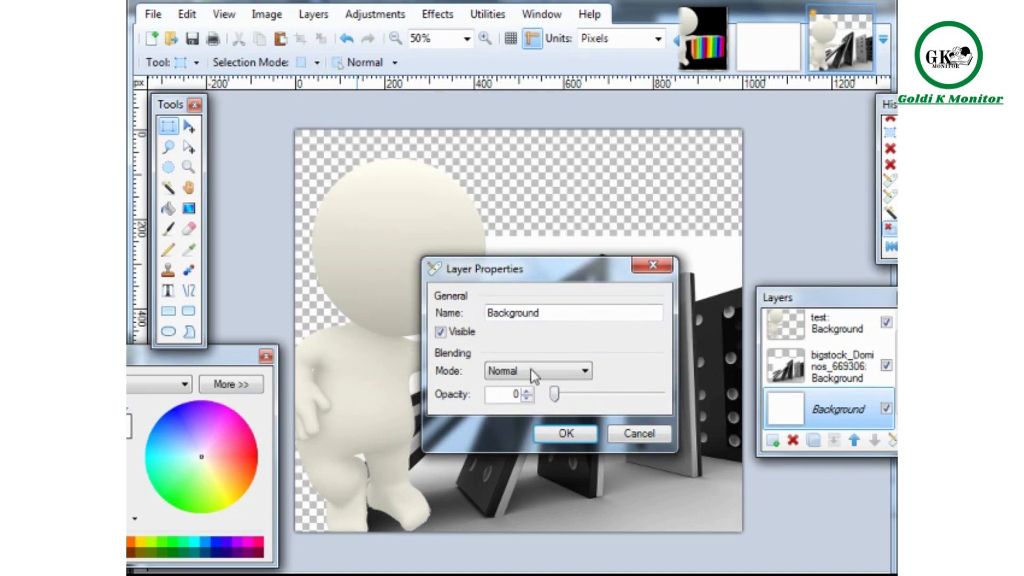
pyautogui.moveTo(595, 280); pyautogui.dragTo(509, 308)
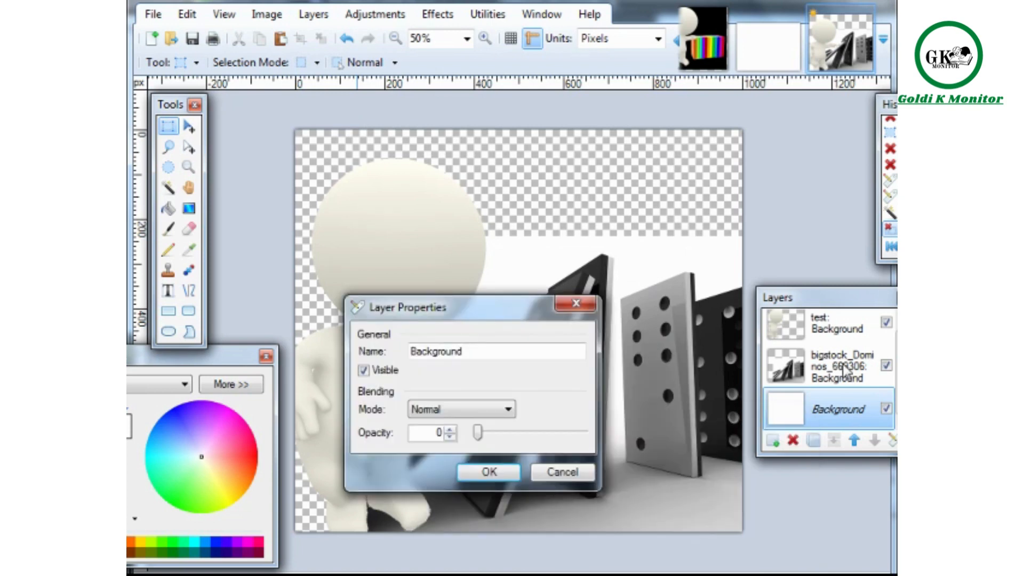
pyautogui.click(488, 472)
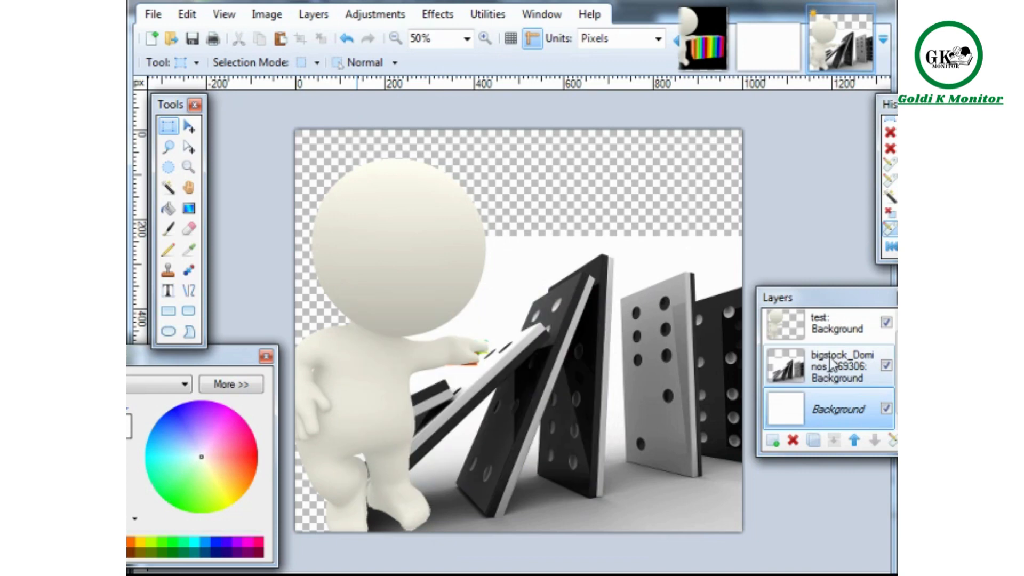
# Lower the dominos layer's opacity slightly in its layer properties and apply the change.
pyautogui.click(831, 364)
pyautogui.click(312, 16)
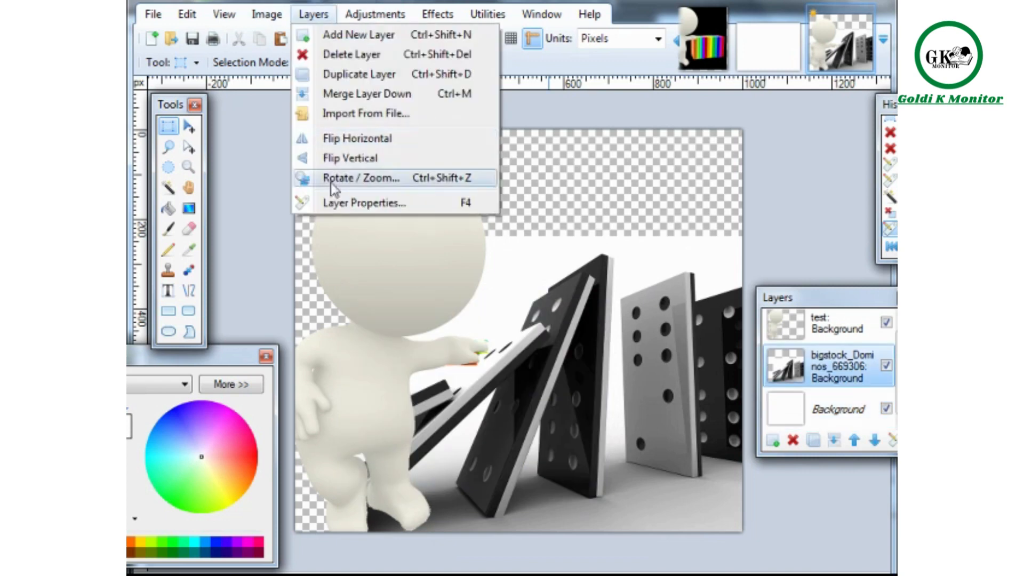
pyautogui.click(341, 203)
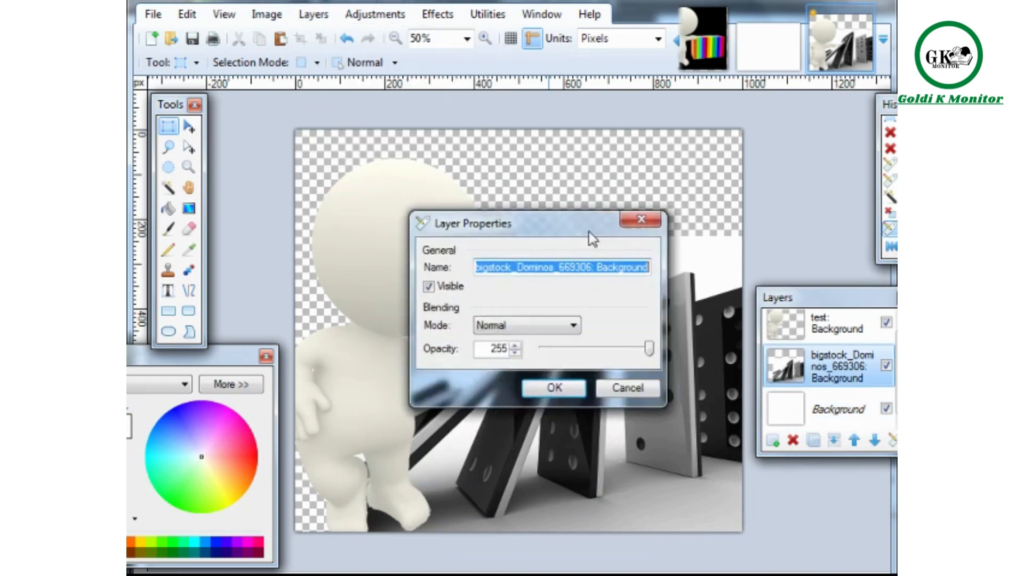
pyautogui.moveTo(590, 238); pyautogui.dragTo(696, 359)
pyautogui.moveTo(755, 470)
pyautogui.mouseDown()
pyautogui.moveTo(654, 470)
pyautogui.moveTo(715, 478)
pyautogui.moveTo(756, 470)
pyautogui.mouseUp()
pyautogui.click(659, 509)
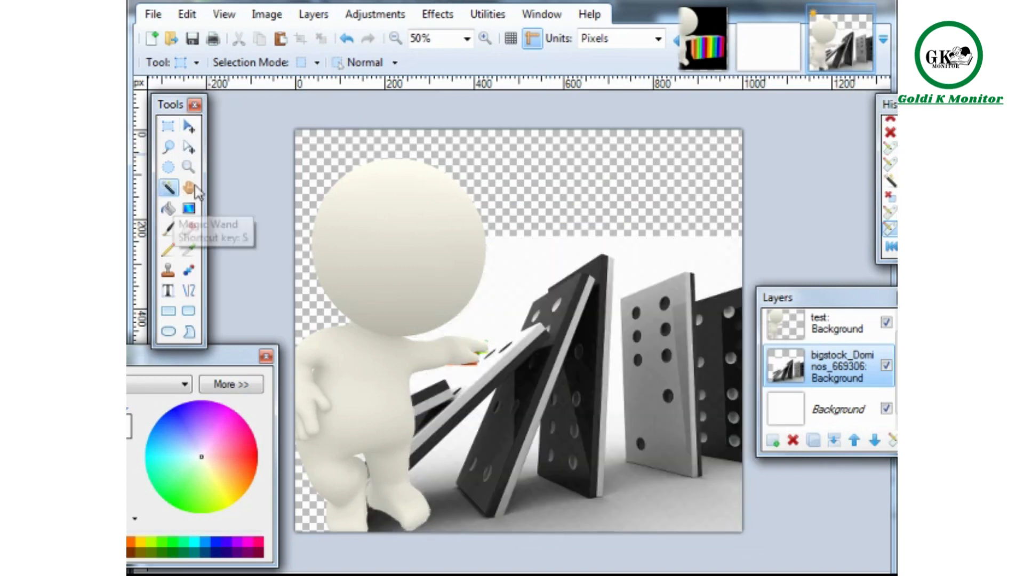
# Select the white area above the dominos with the Magic Wand, and clear that selection.
pyautogui.click(523, 261)
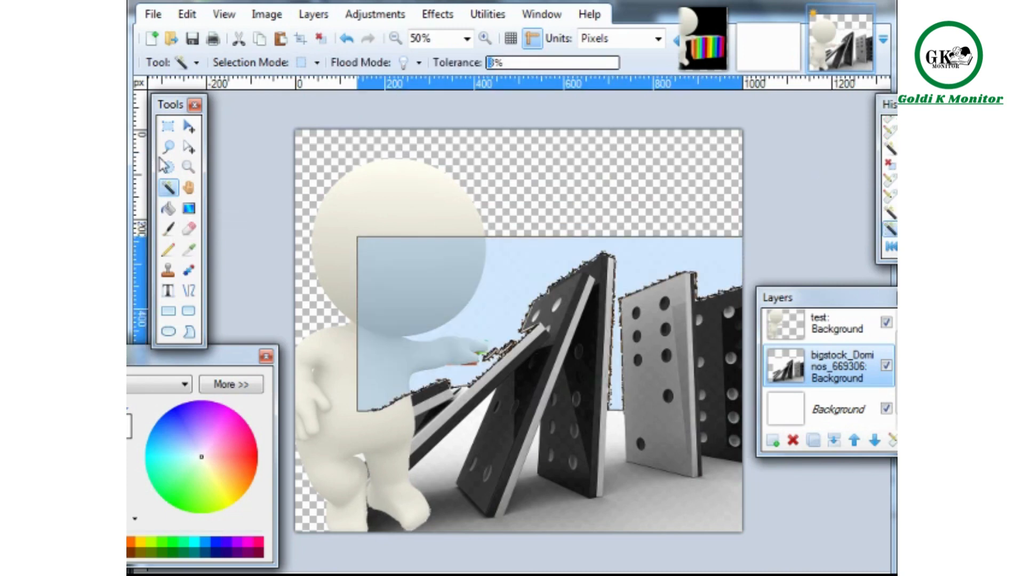
pyautogui.click(168, 127)
pyautogui.press('Delete')
pyautogui.hotkey('ctrl', 'd')
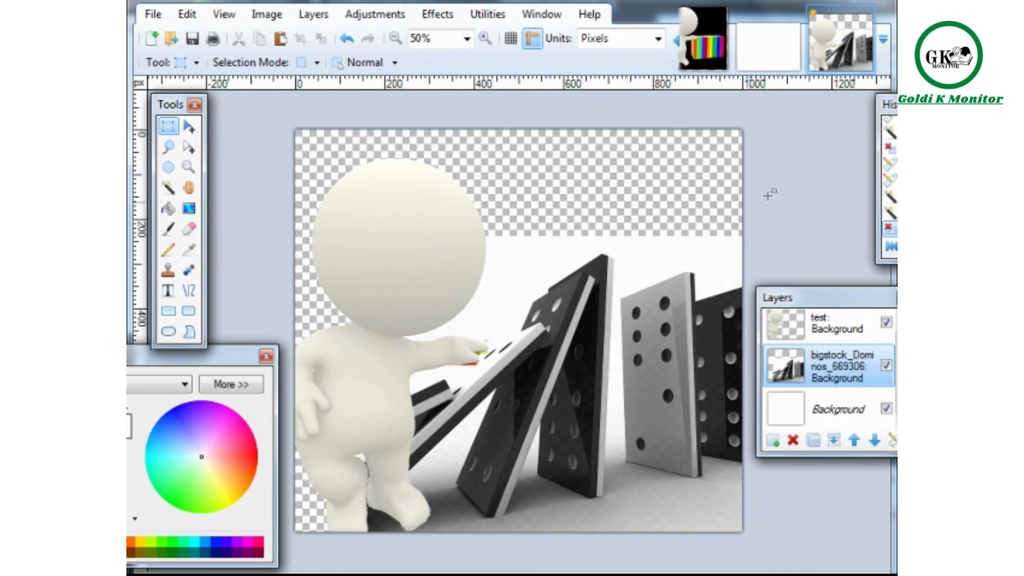
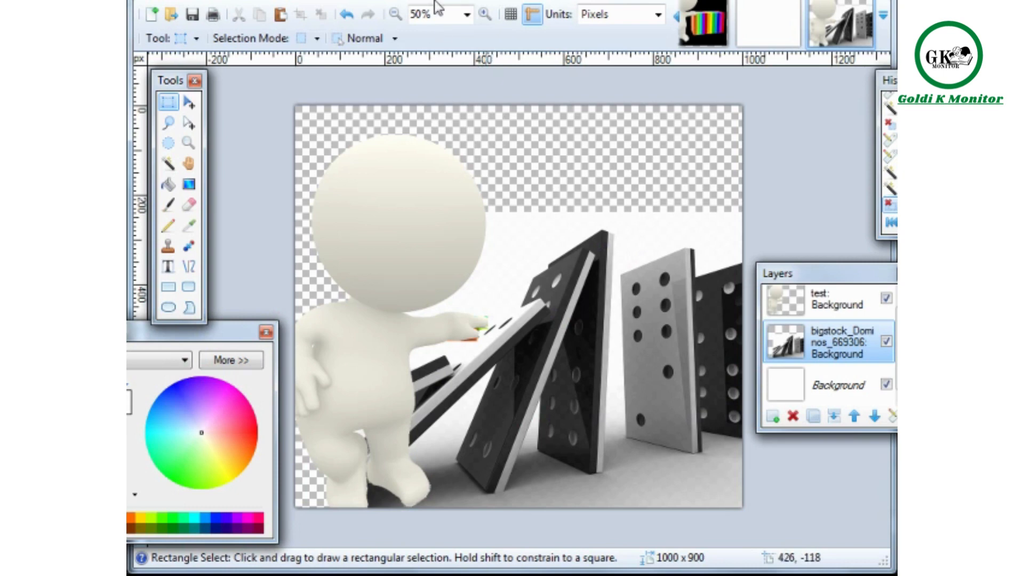
pyautogui.click(436, 1)
pyautogui.moveTo(438, 159)
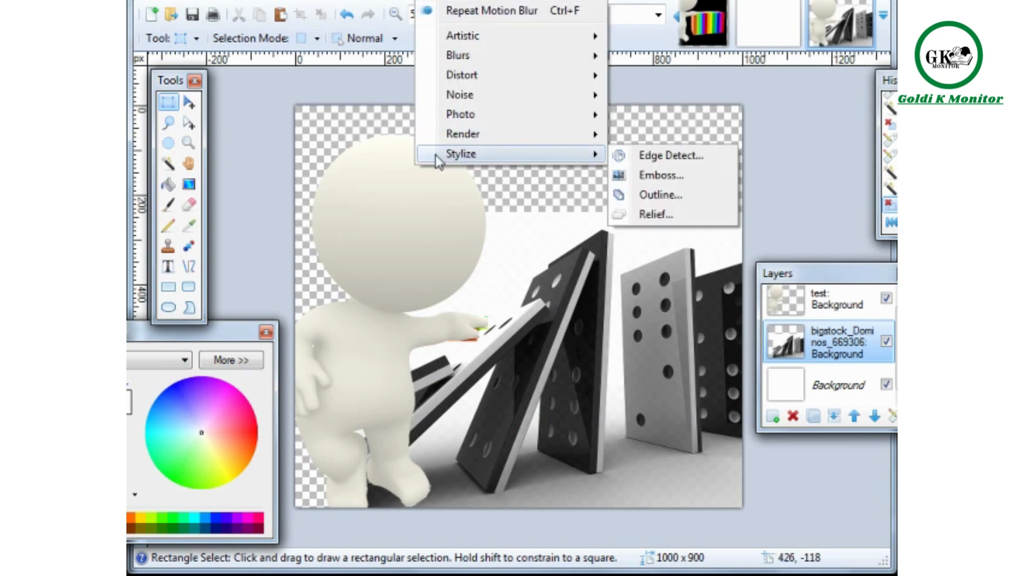
pyautogui.click(436, 2)
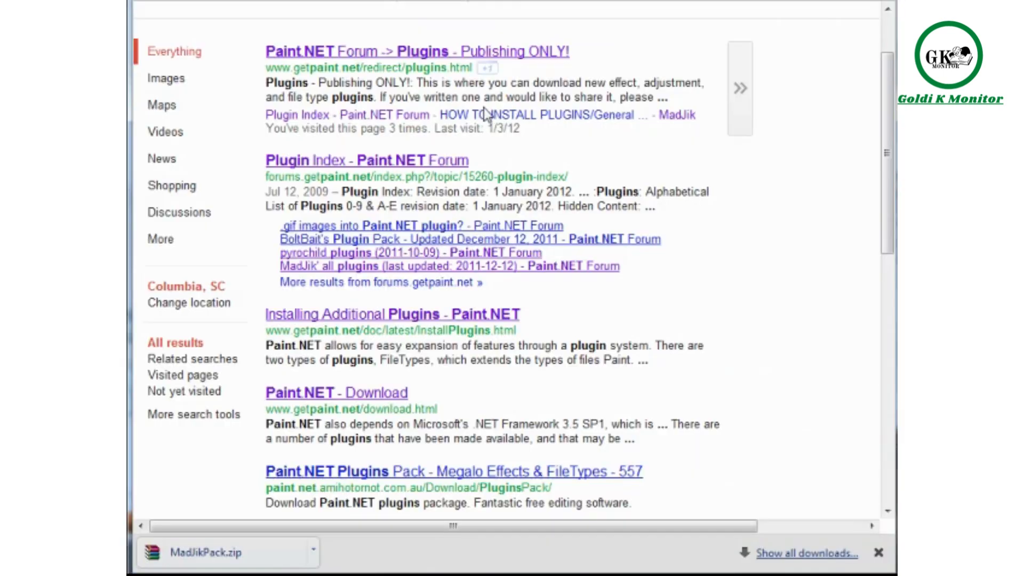
# Switch to Google Chrome, look over the search results for "paint net plugins", and open the Paint.NET Forum's Plugin Index.
pyautogui.scroll(2, 425, 181)
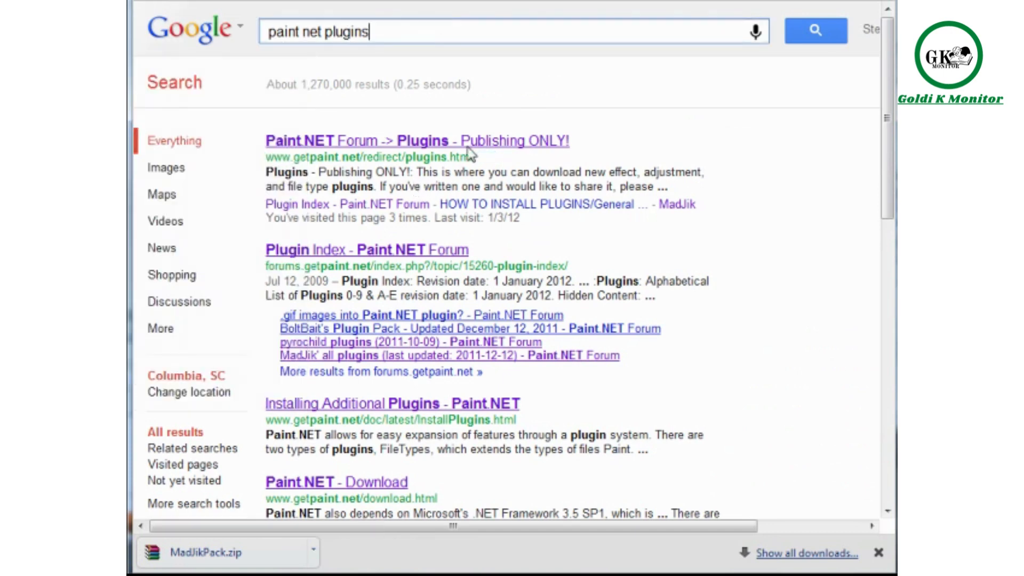
pyautogui.scroll(-2, 469, 160)
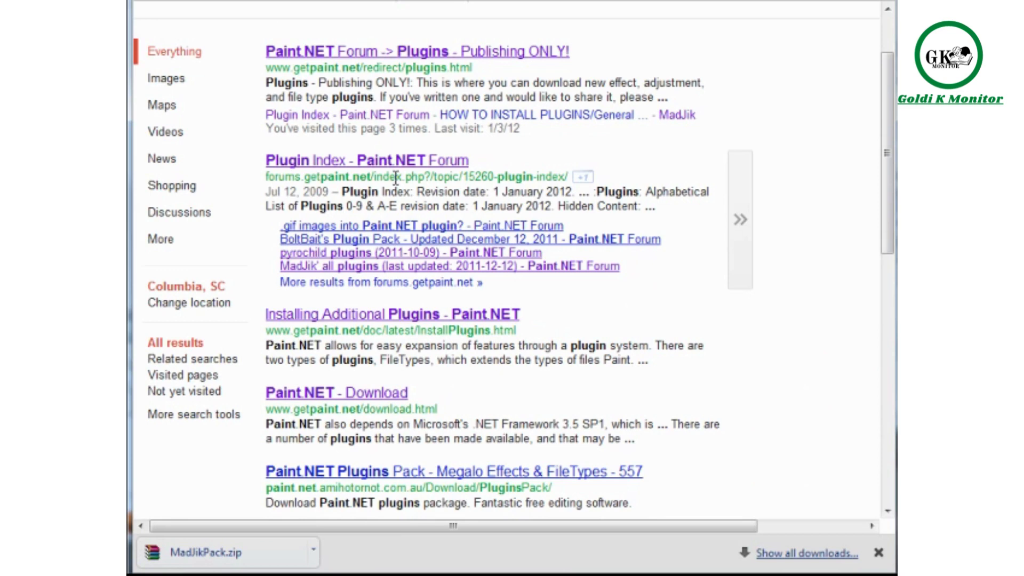
pyautogui.scroll(-10, 303, 210)
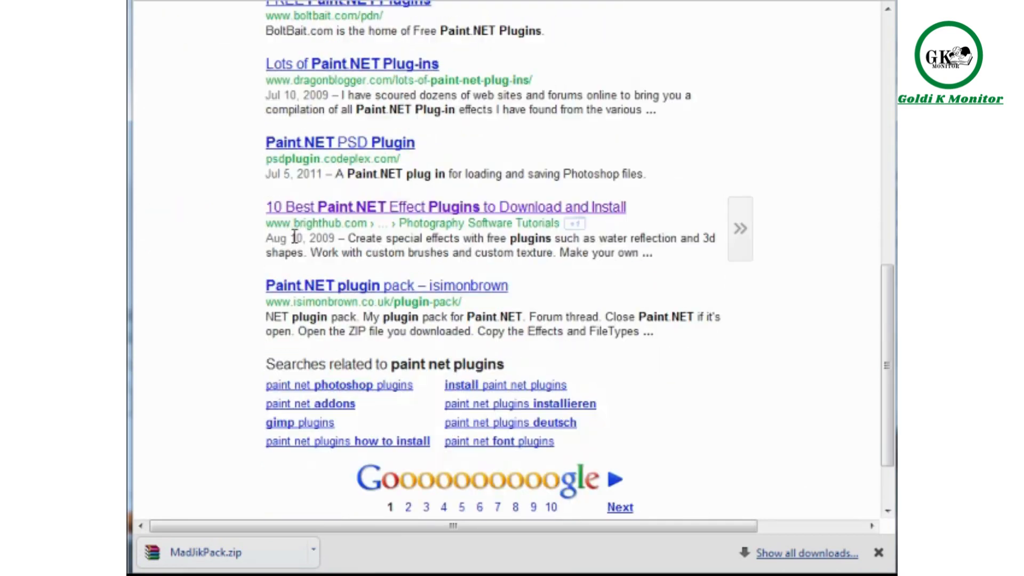
pyautogui.scroll(10, 447, 288)
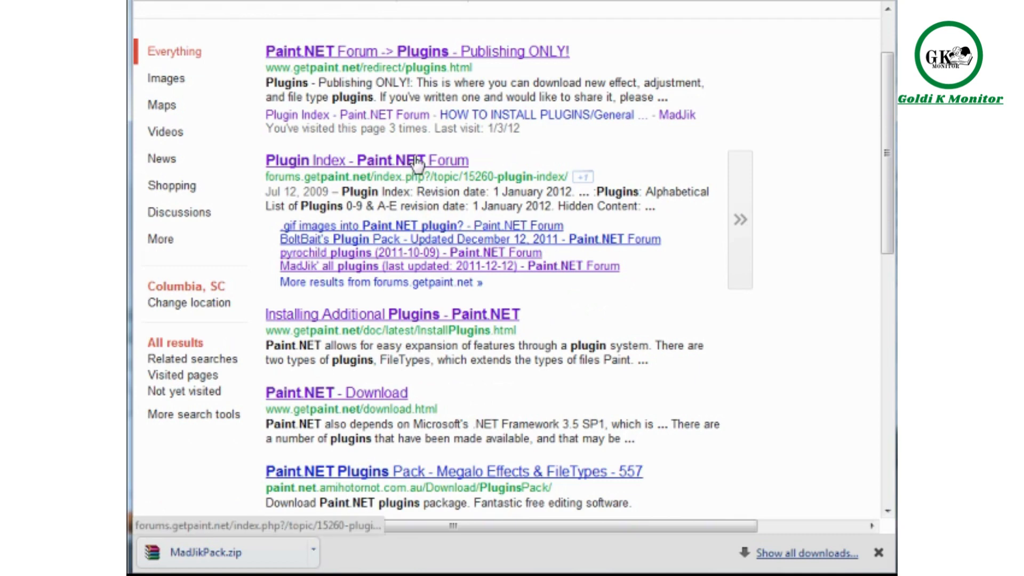
pyautogui.click(417, 161)
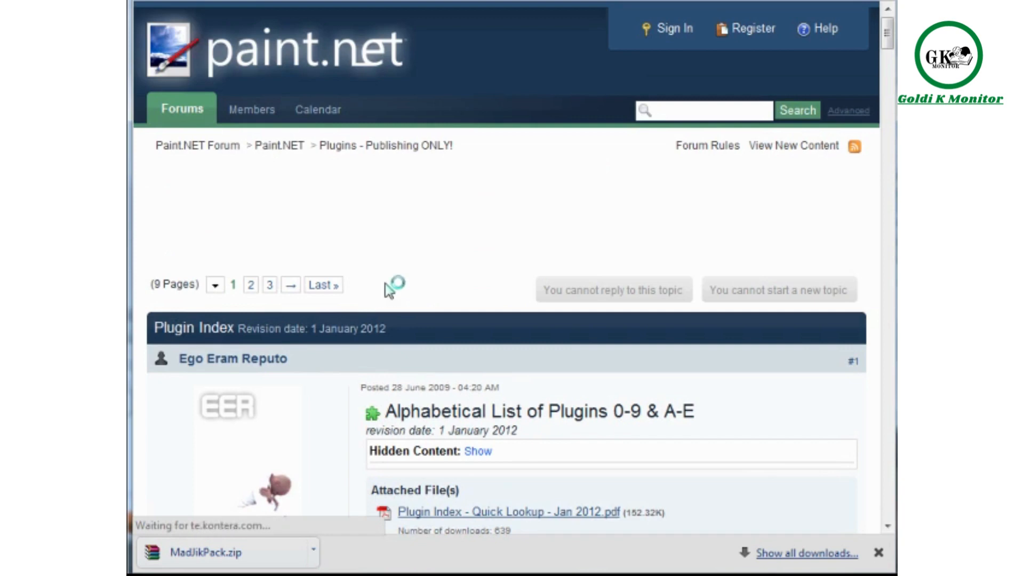
# Look over the beginning of the Plugin Index topic and return to the Google search results.
pyautogui.scroll(-1, 385, 288)
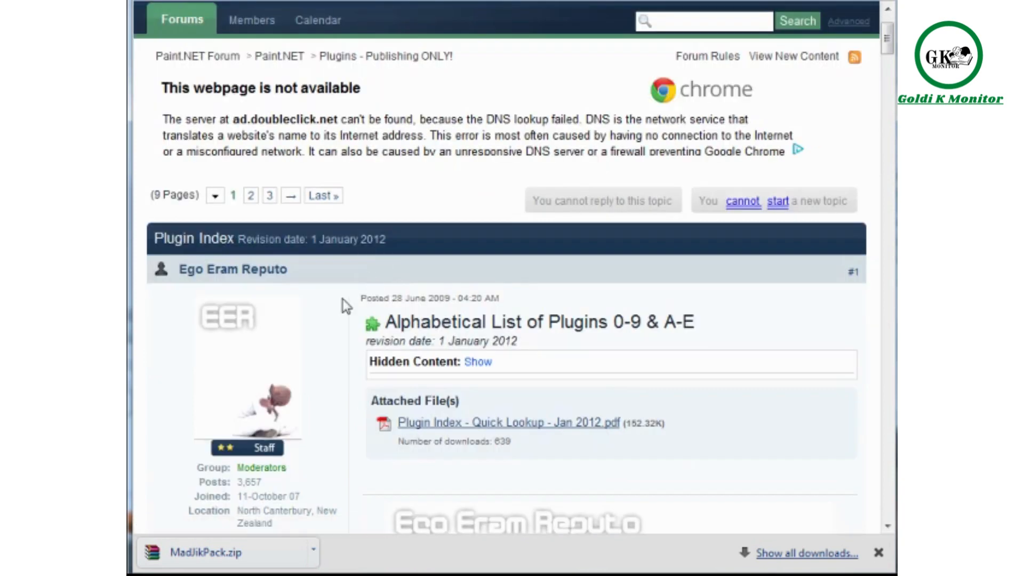
pyautogui.scroll(-2, 342, 299)
pyautogui.scroll(3, 343, 299)
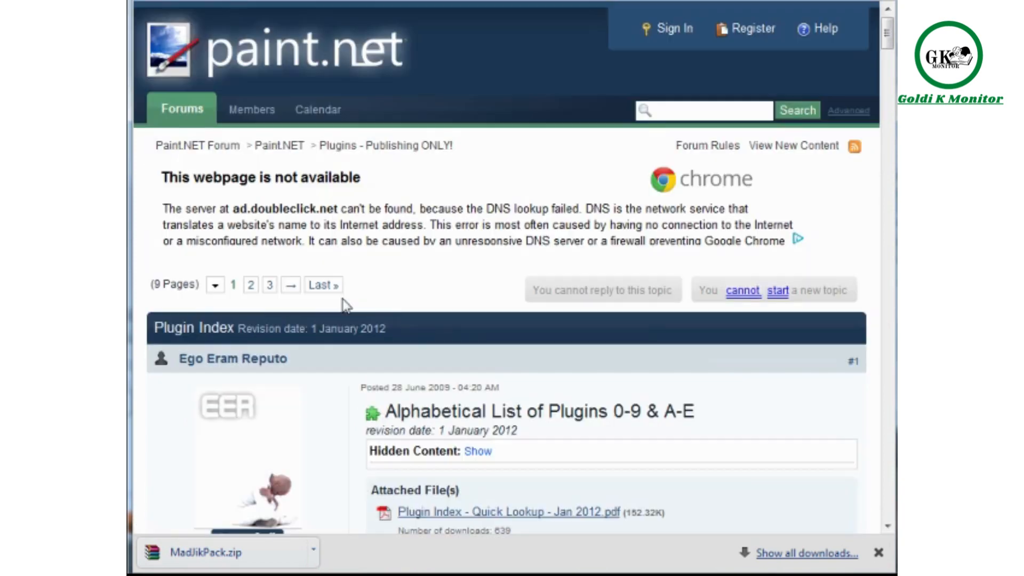
pyautogui.click(146, 1)
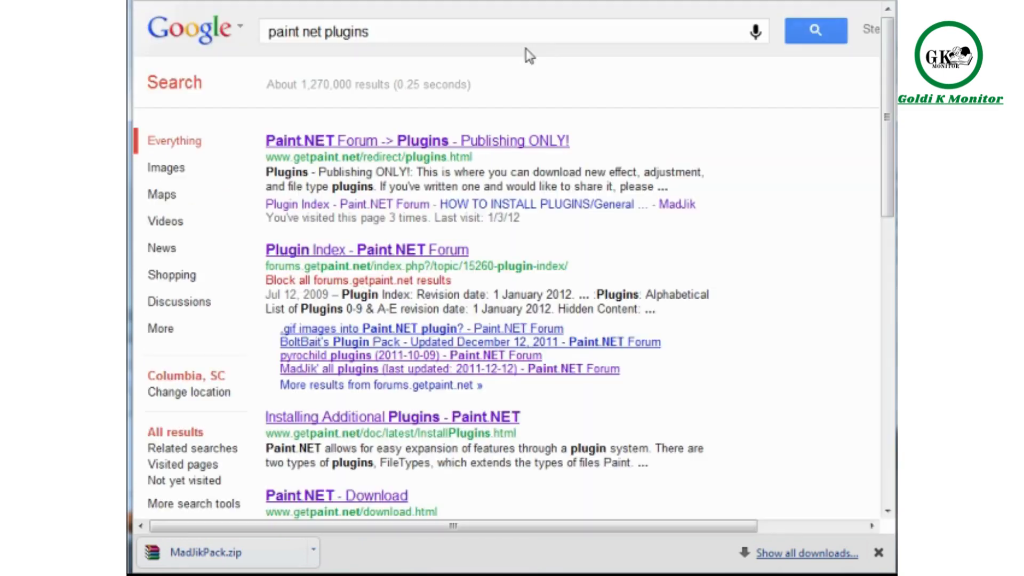
# Reopen the Plugin Index topic from the search results and look through its alphabetical and by-author plugin lists.
pyautogui.click(405, 255)
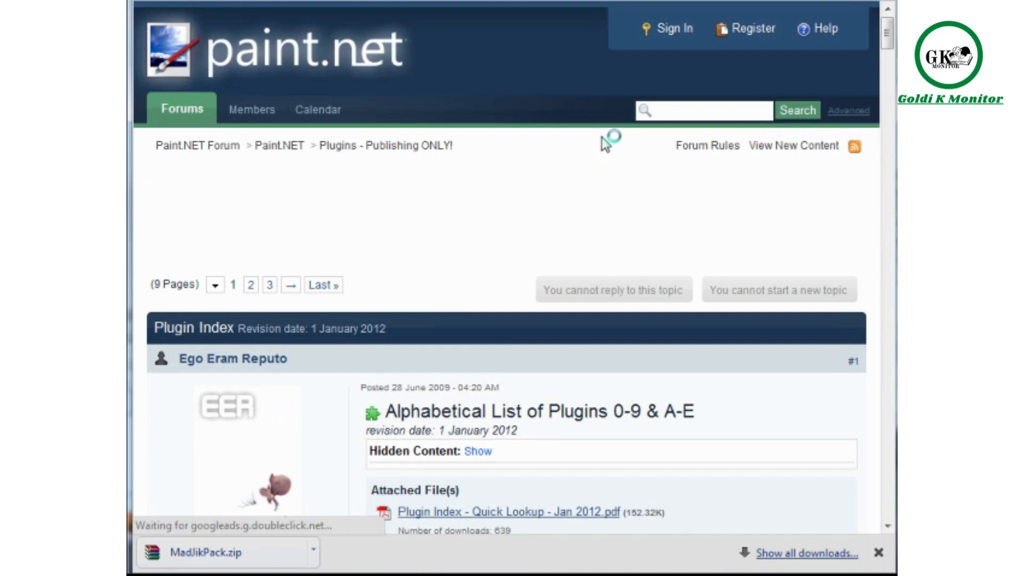
pyautogui.scroll(-5, 593, 131)
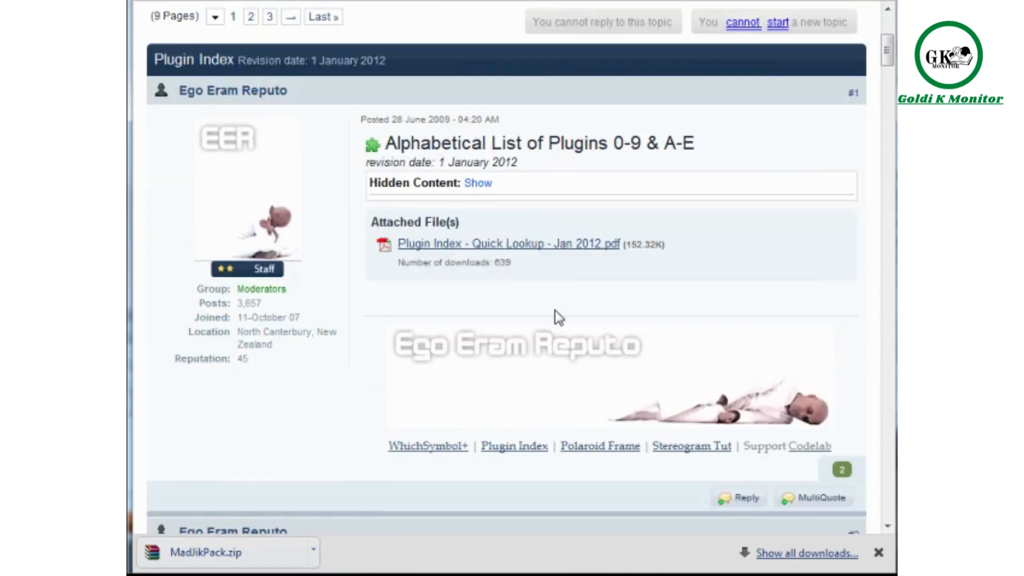
pyautogui.scroll(-15, 558, 317)
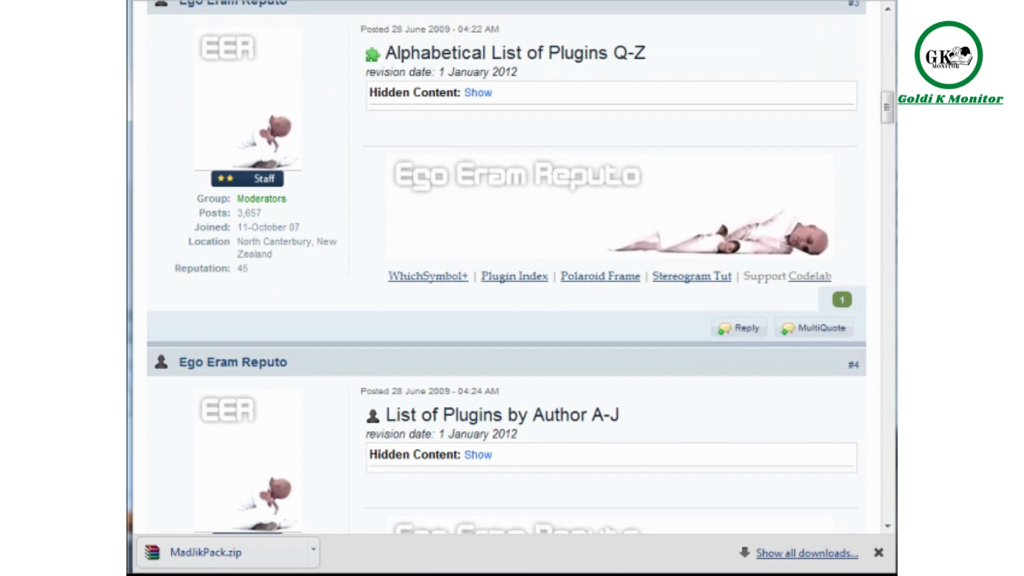
# Go to the forum's list of plugin topics and examine the effects described for the first four pinned plugin packs.
pyautogui.hotkey('alt', 'Left')
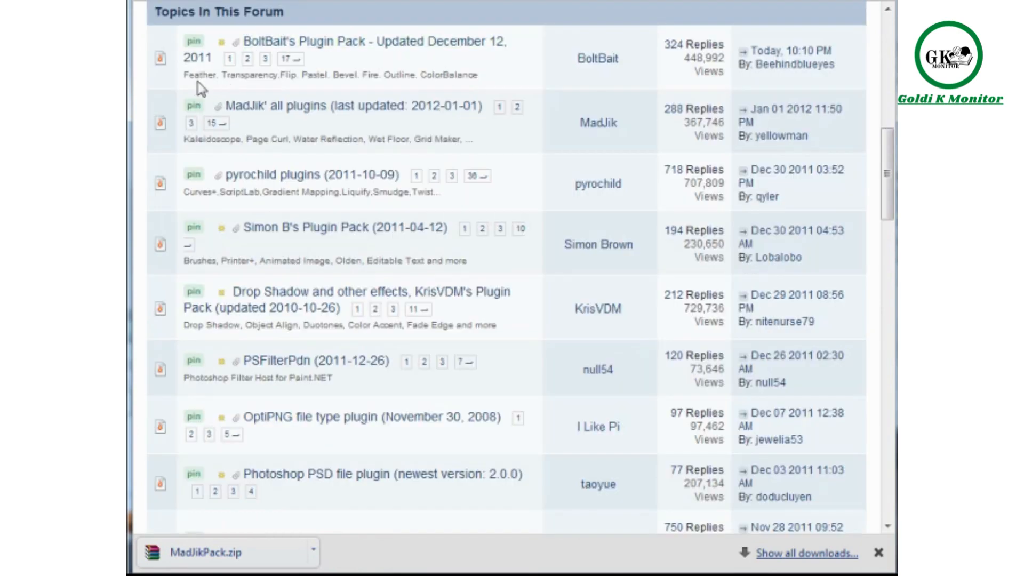
pyautogui.moveTo(201, 75); pyautogui.dragTo(470, 69)
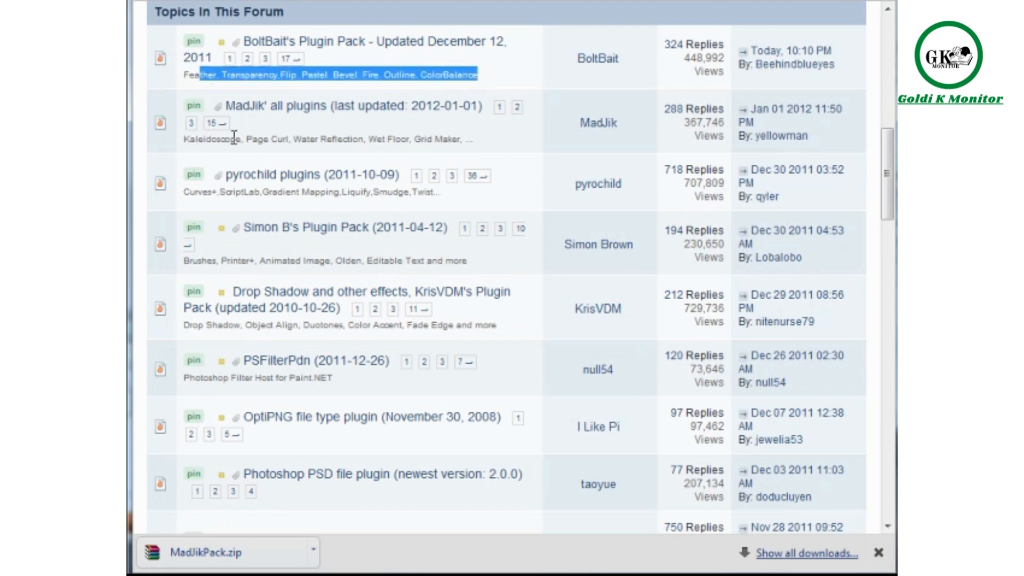
pyautogui.moveTo(224, 138); pyautogui.dragTo(495, 140)
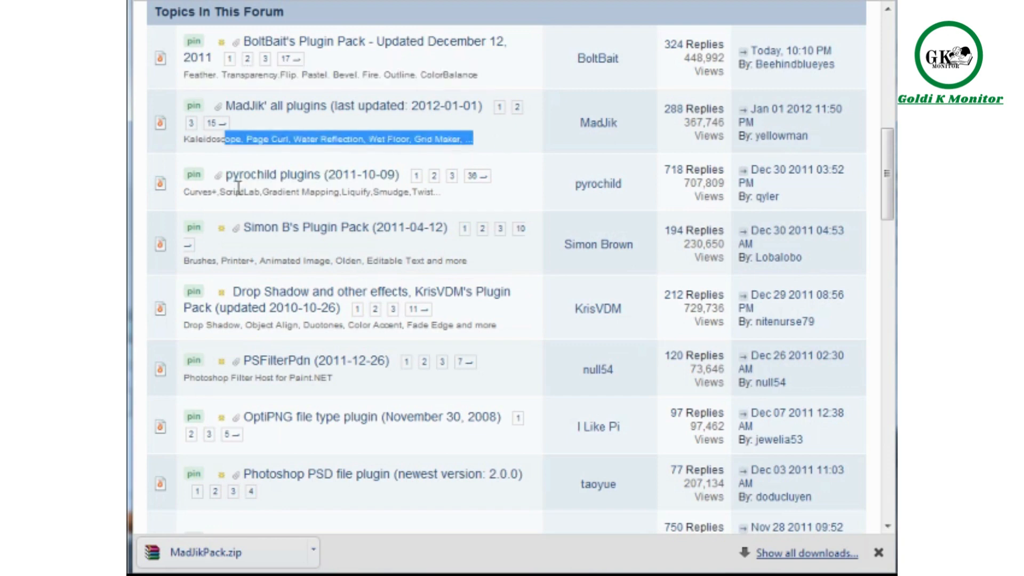
pyautogui.moveTo(235, 192); pyautogui.dragTo(460, 197)
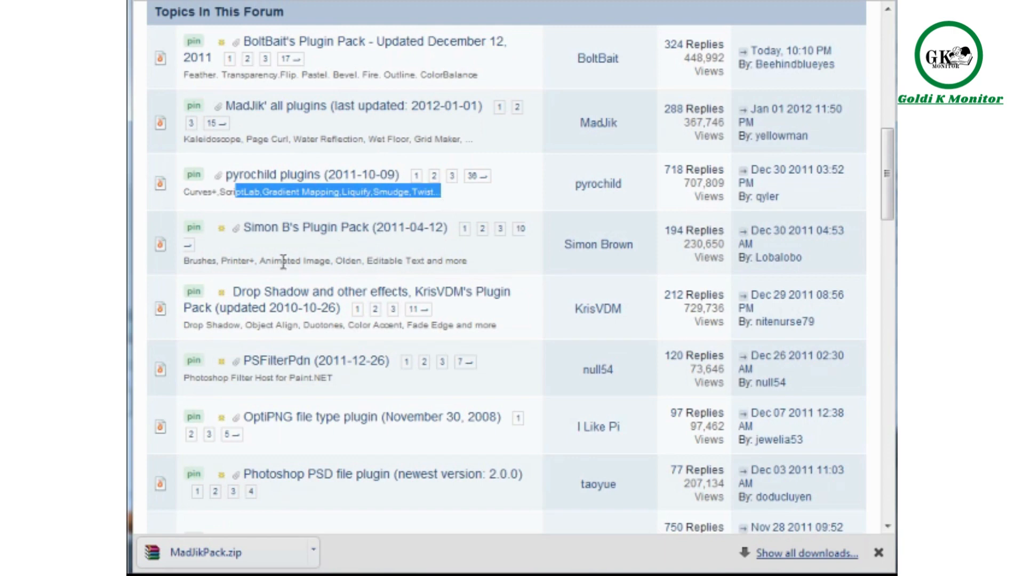
pyautogui.moveTo(274, 260); pyautogui.dragTo(478, 264)
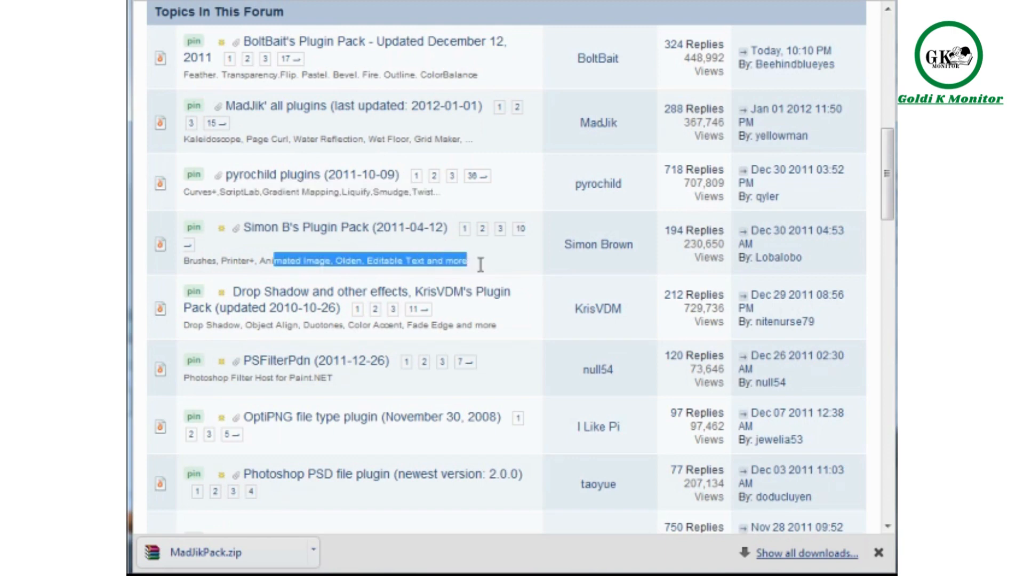
# Open the topic for MadJik's all-plugins pack and look through its download options and plugin list by effect category.
pyautogui.click(334, 114)
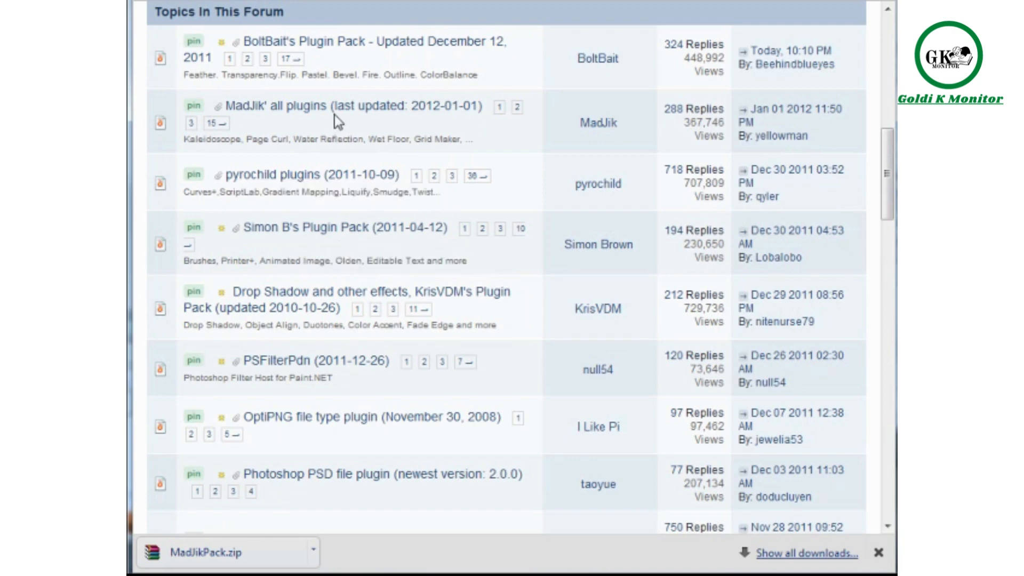
pyautogui.click(275, 106)
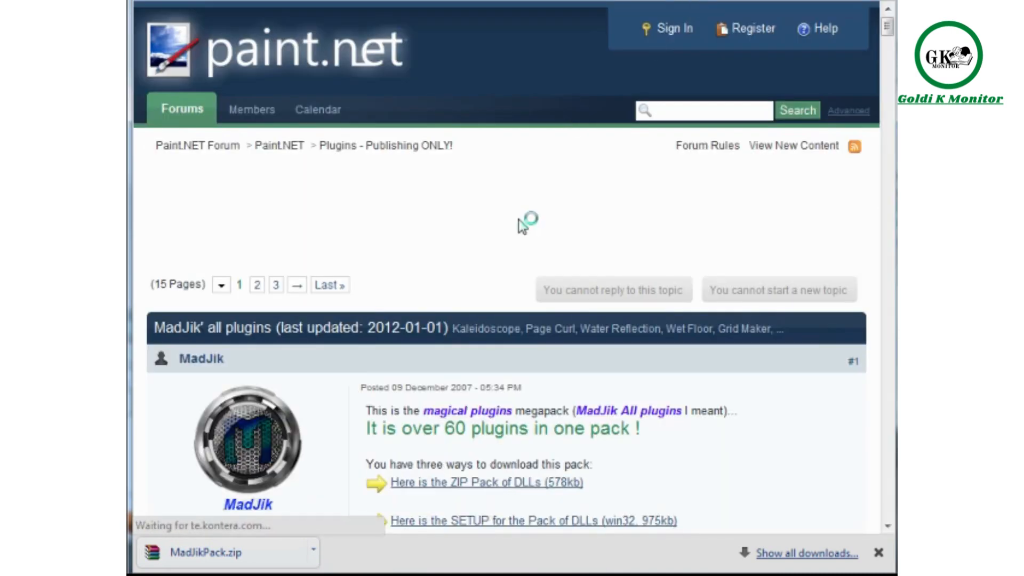
pyautogui.scroll(-2, 507, 251)
pyautogui.scroll(-5, 457, 346)
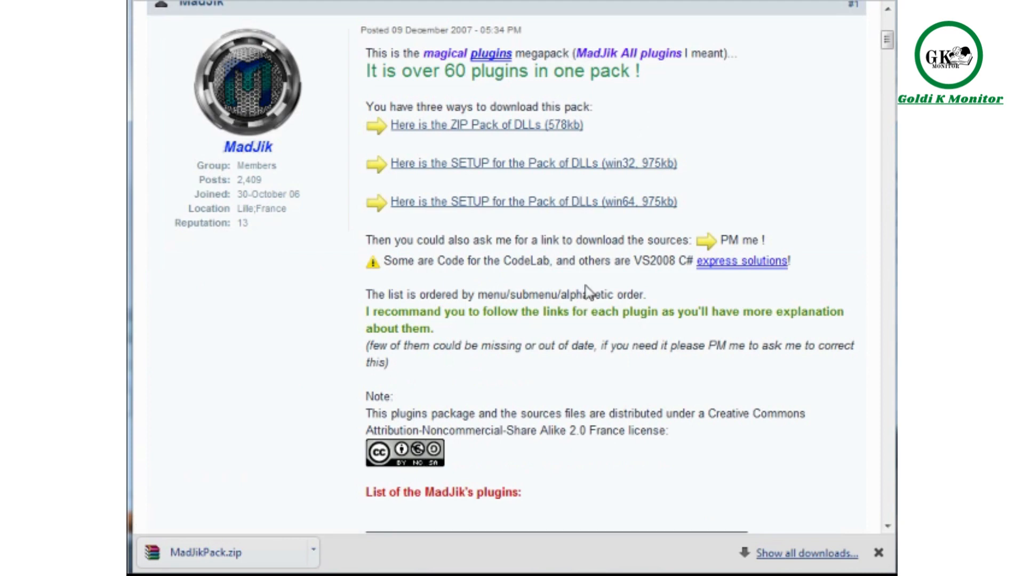
pyautogui.scroll(-5, 586, 290)
pyautogui.scroll(-2, 587, 294)
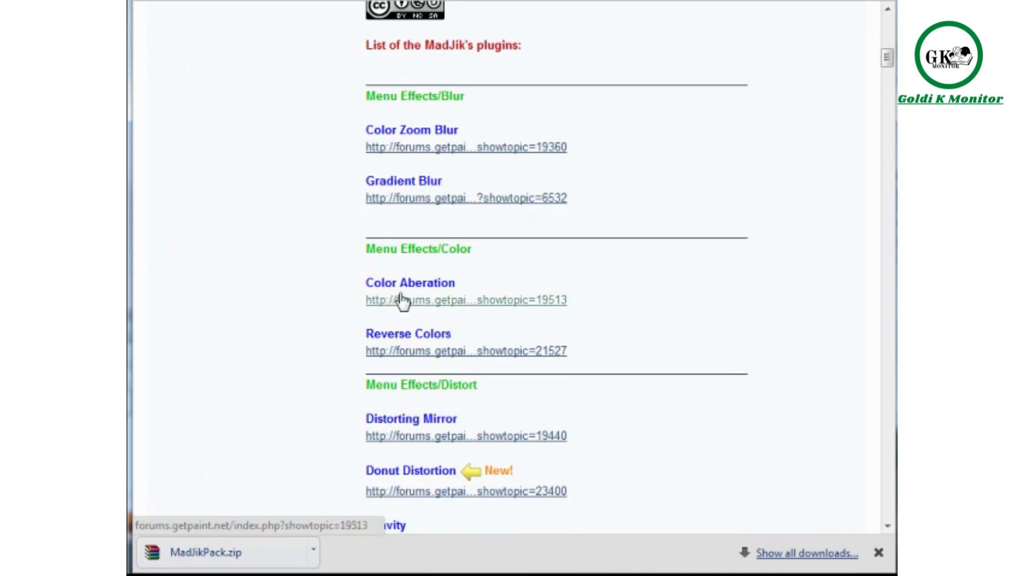
pyautogui.scroll(-4, 352, 286)
pyautogui.scroll(-5, 337, 273)
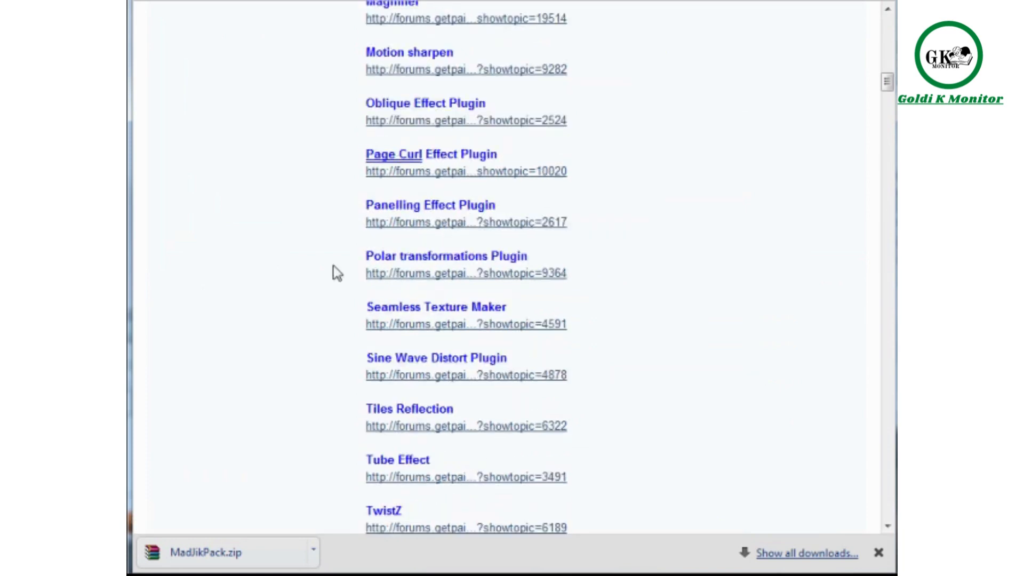
pyautogui.scroll(-5, 337, 274)
pyautogui.scroll(-3, 342, 270)
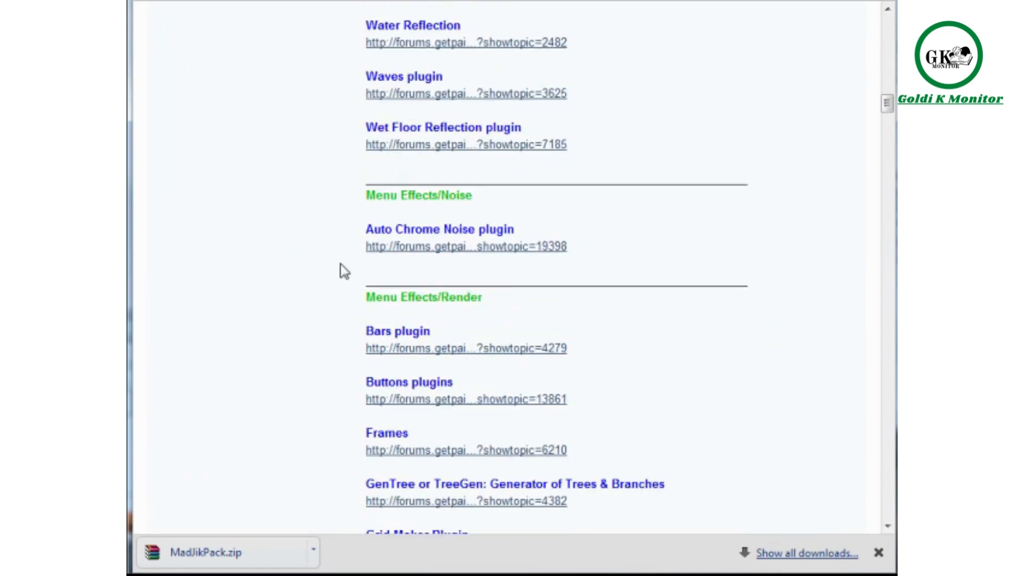
pyautogui.scroll(20, 673, 372)
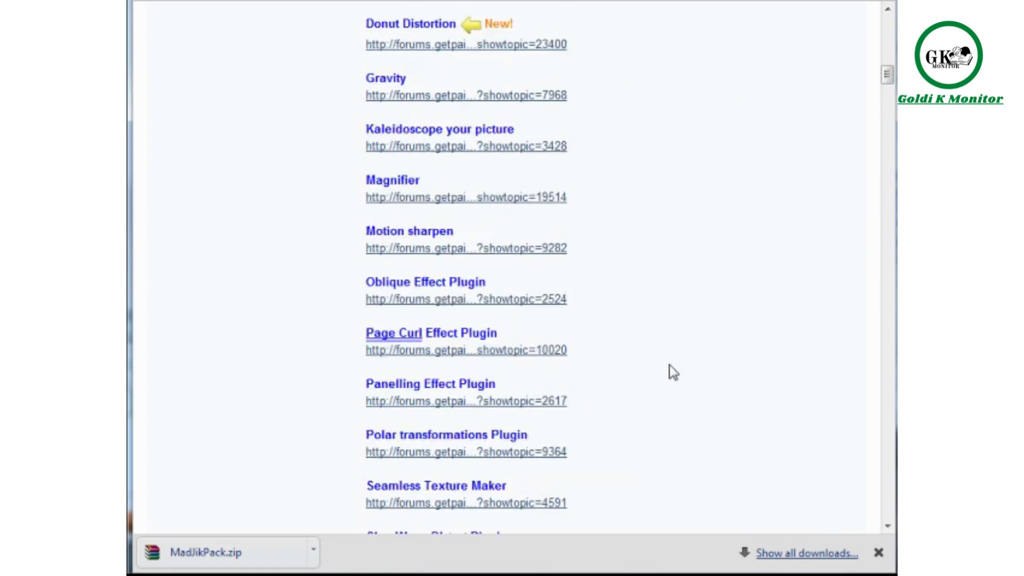
pyautogui.scroll(1, 661, 366)
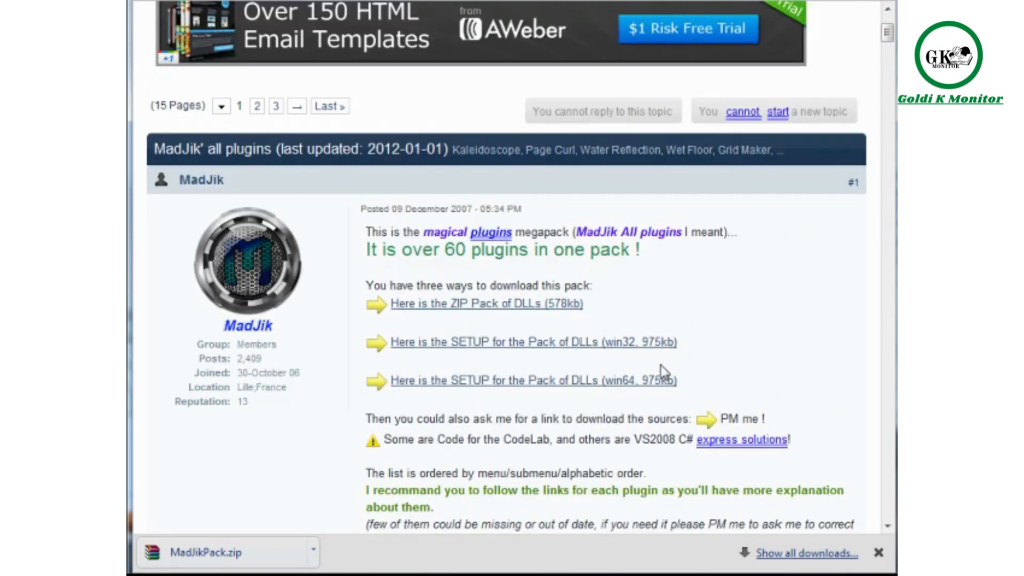
pyautogui.scroll(-1, 661, 366)
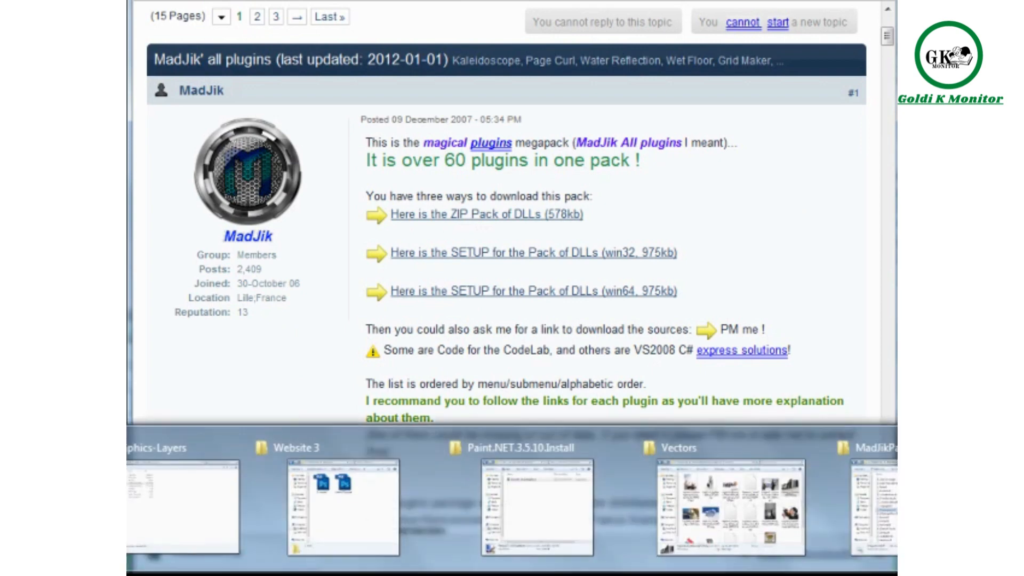
# Switch to the extracted MadJikPack folder in Windows Explorer and look through its plugin DLL files.
pyautogui.click(854, 509)
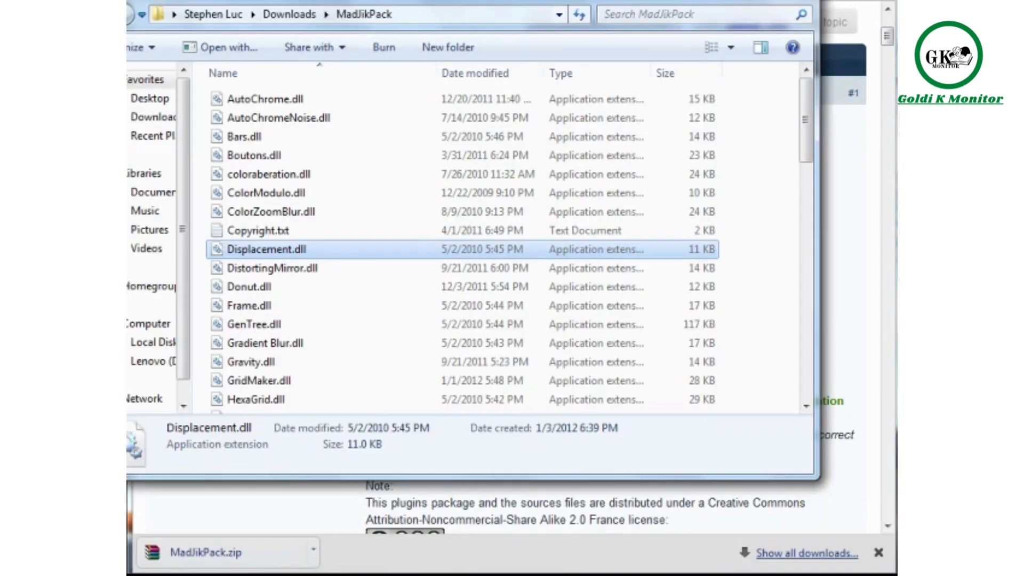
pyautogui.moveTo(437, 5); pyautogui.dragTo(723, 53)
pyautogui.scroll(-15, 630, 224)
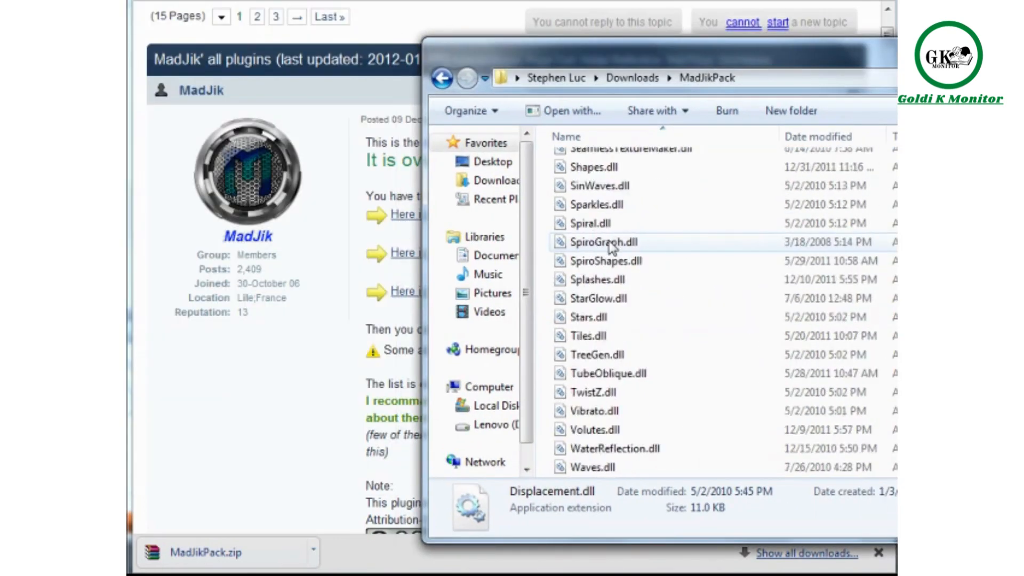
pyautogui.scroll(15, 611, 246)
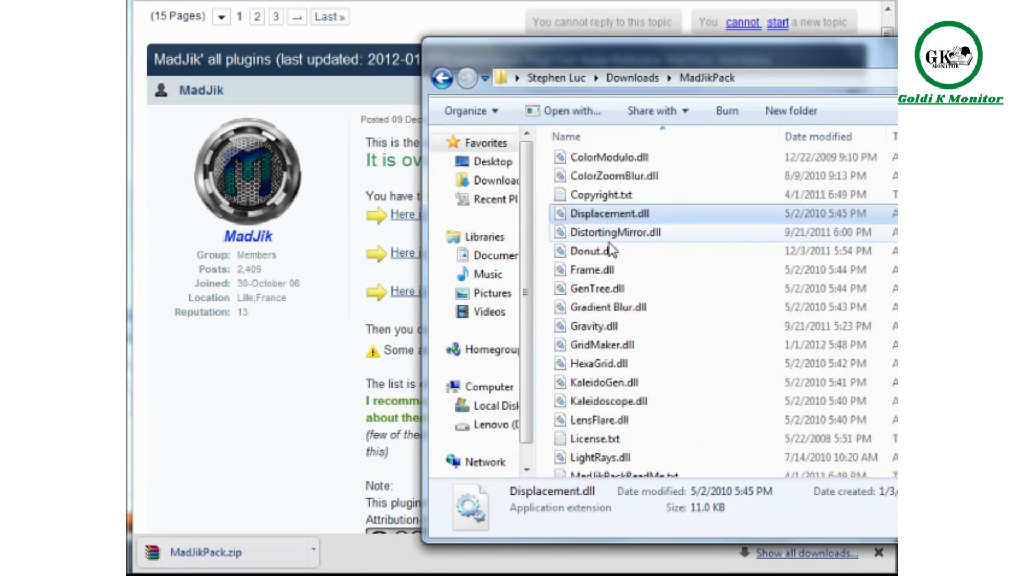
pyautogui.click(623, 164)
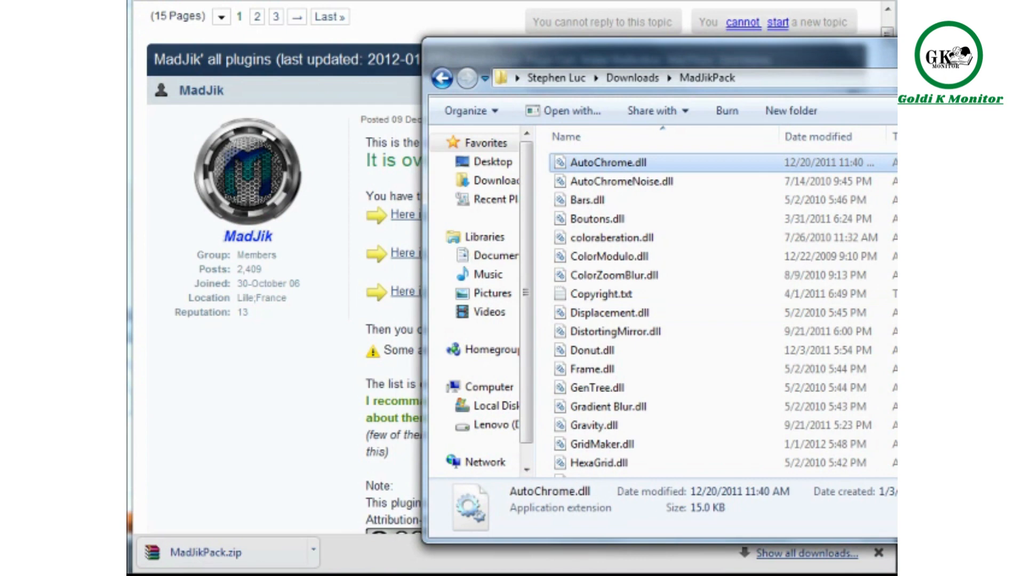
# Open the Effects folder inside C: > Program Files > Paint.NET in a separate Explorer window.
pyautogui.press('super')
pyautogui.click(357, 265)
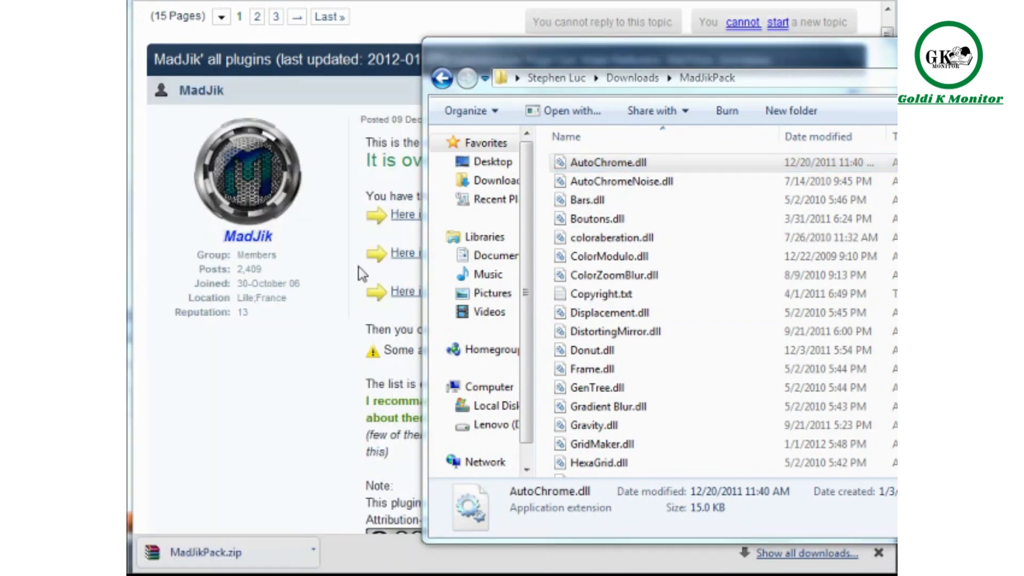
pyautogui.moveTo(736, 81); pyautogui.dragTo(442, 72)
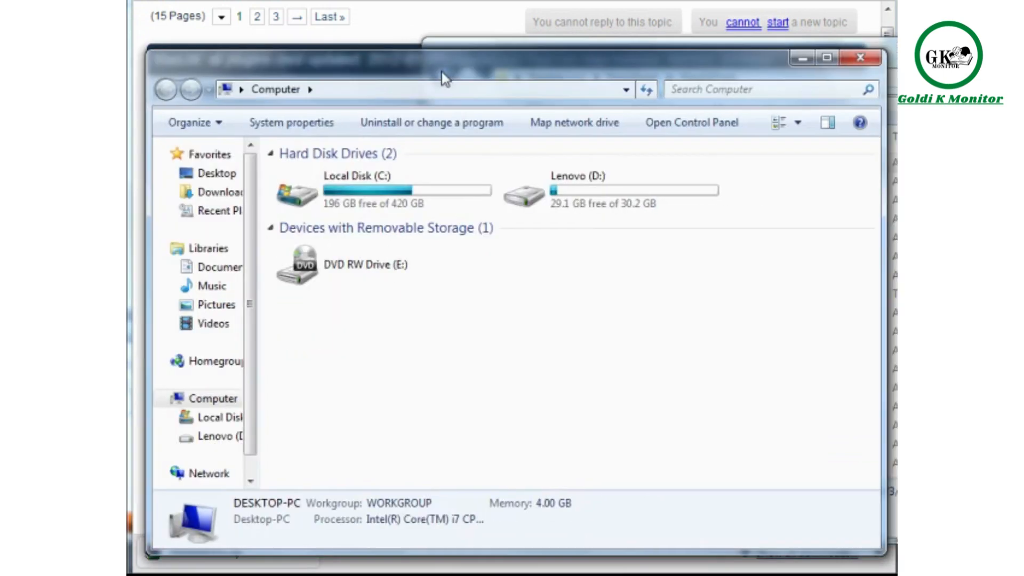
pyautogui.doubleClick(384, 197)
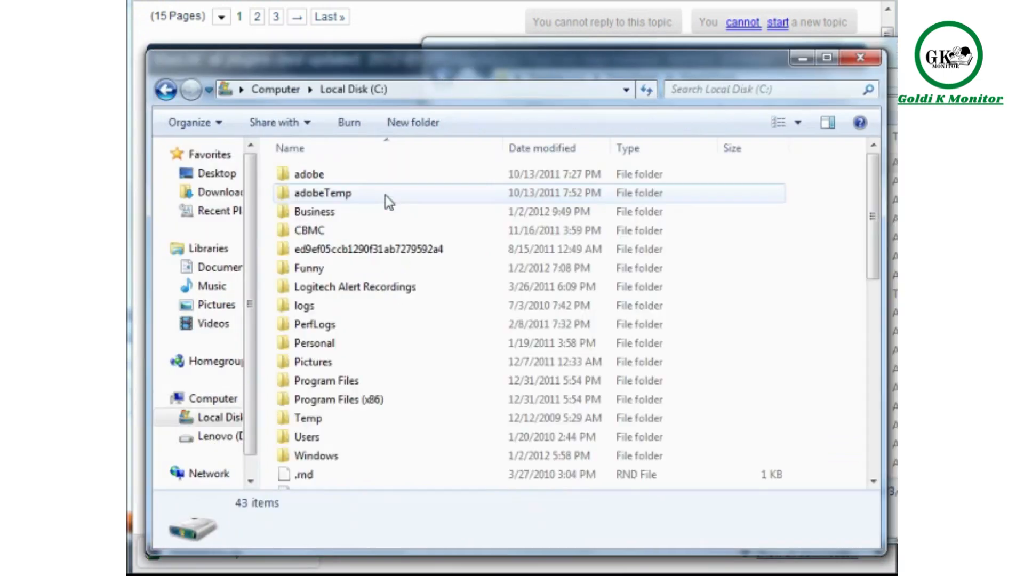
pyautogui.click(330, 383)
pyautogui.doubleClick(331, 383)
pyautogui.scroll(-4, 335, 330)
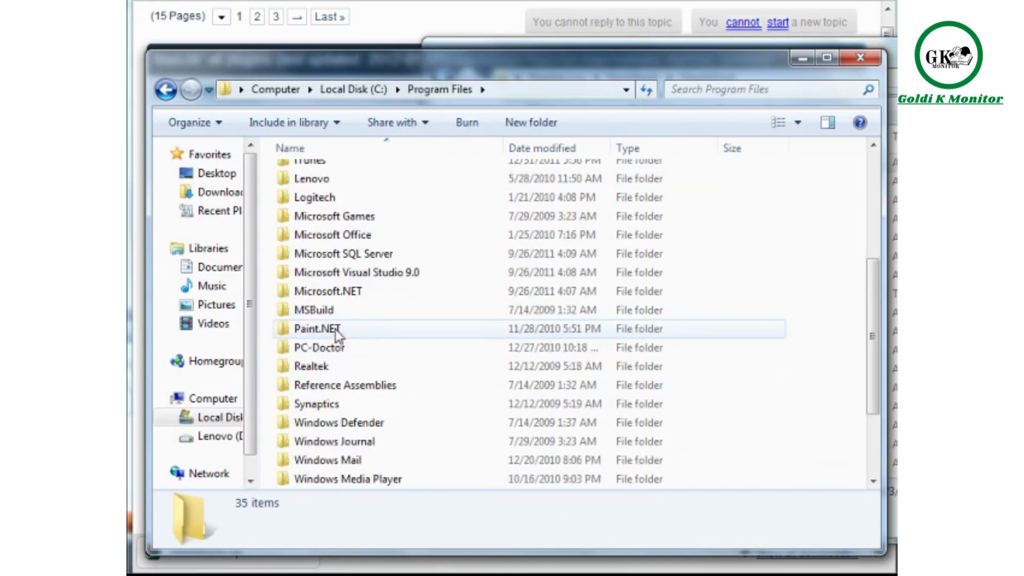
pyautogui.doubleClick(344, 331)
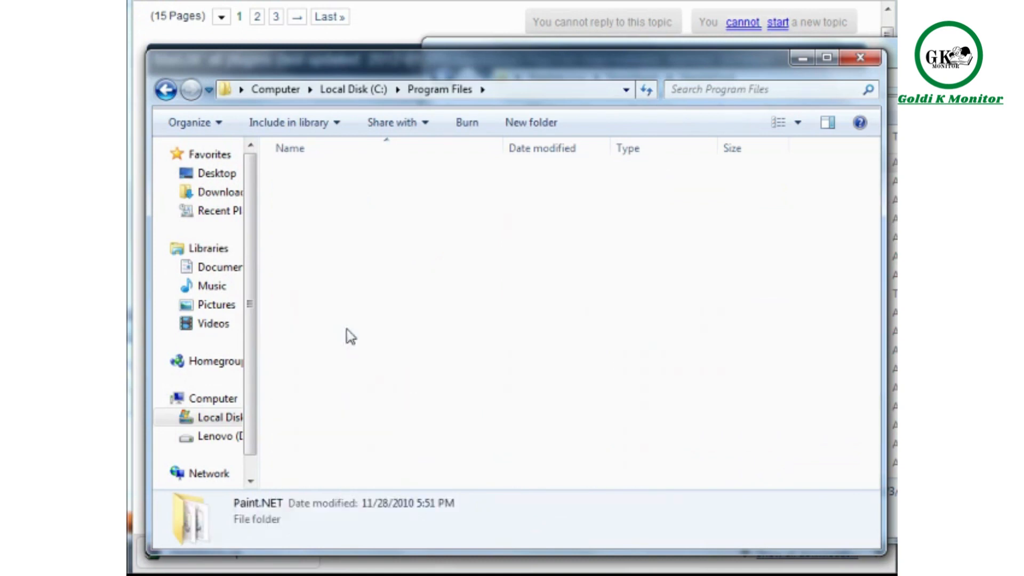
pyautogui.doubleClick(378, 178)
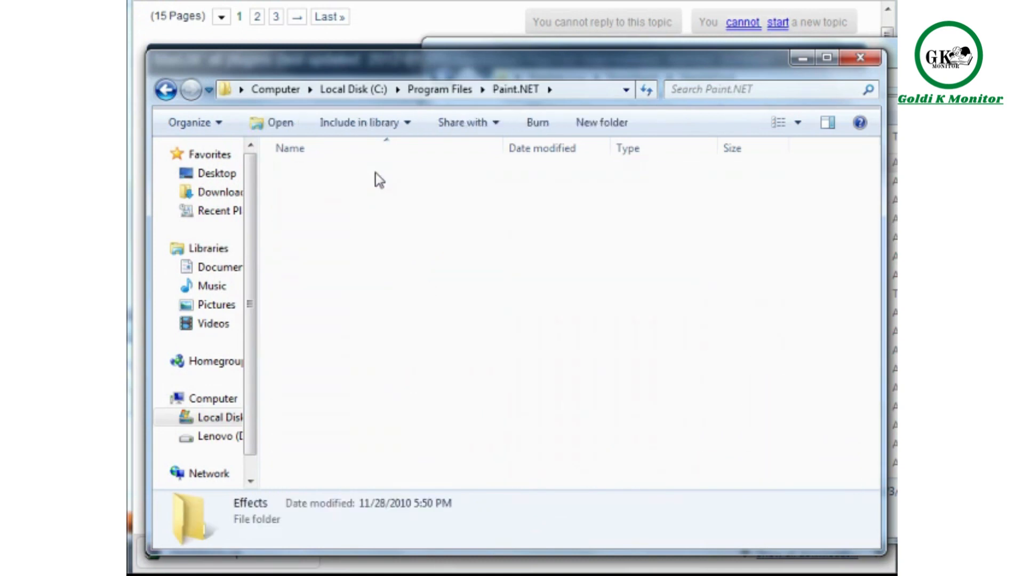
# Move all files from the MadJikPack folder into Paint.NET's Effects folder, granting administrator permission for all items.
pyautogui.moveTo(773, 44); pyautogui.dragTo(822, 46)
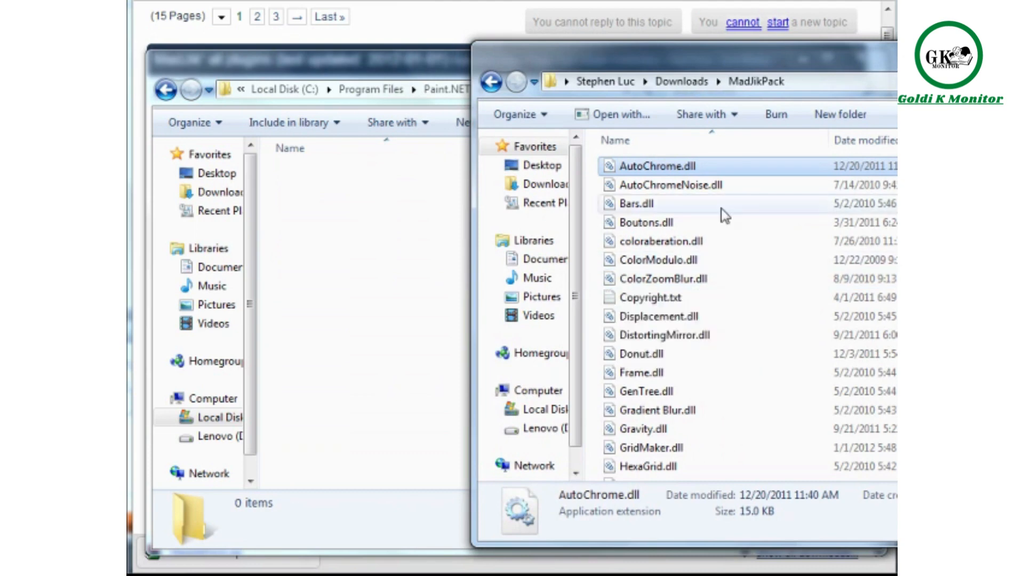
pyautogui.hotkey('ctrl', 'a')
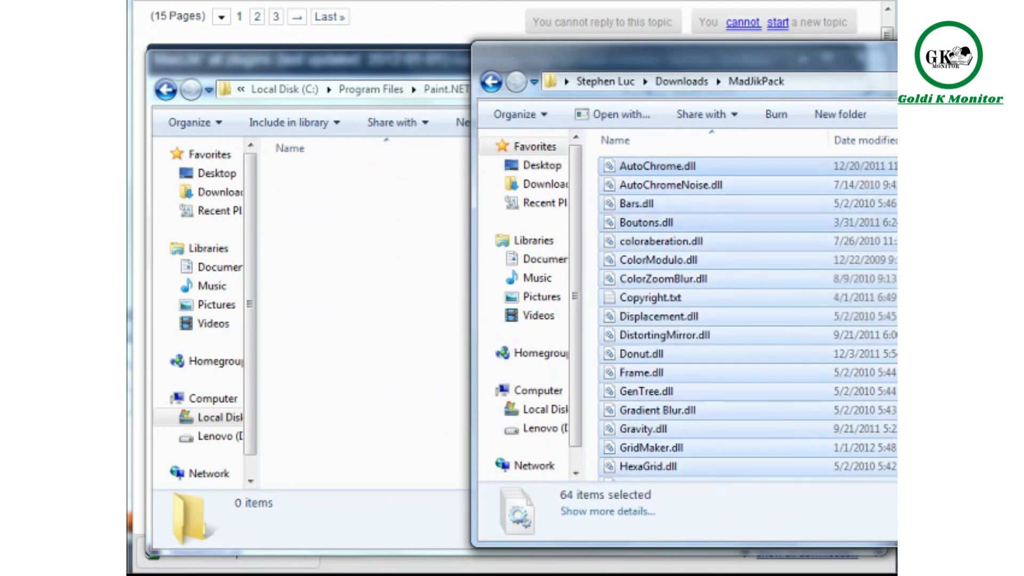
pyautogui.scroll(-8, 713, 249)
pyautogui.scroll(-5, 696, 251)
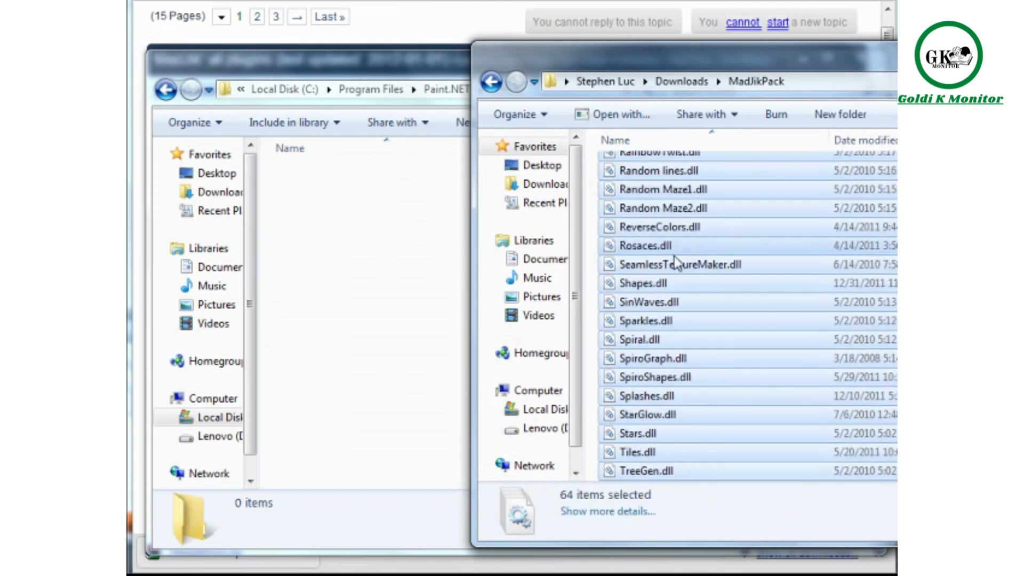
pyautogui.moveTo(676, 265); pyautogui.dragTo(356, 277)
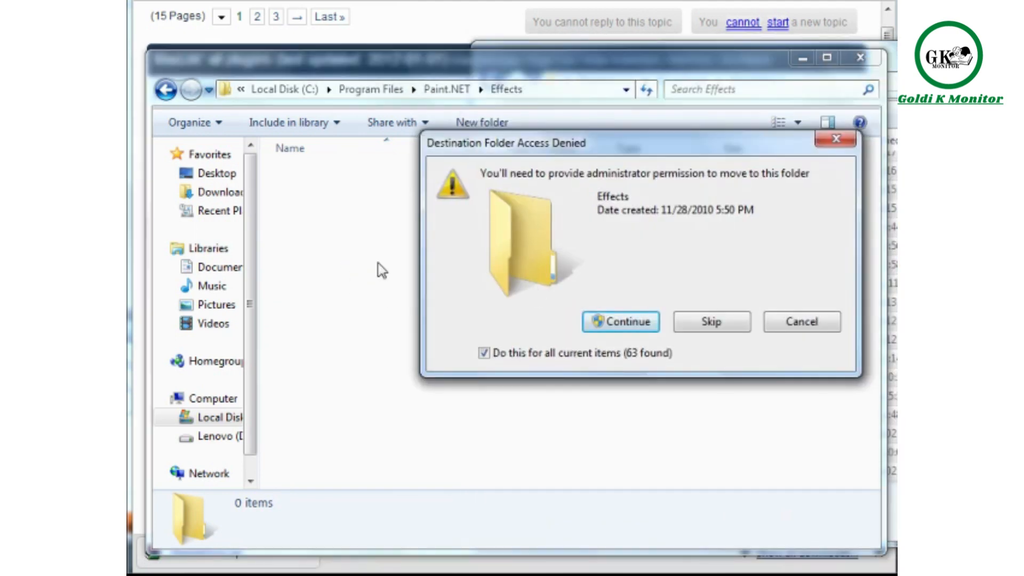
pyautogui.click(642, 324)
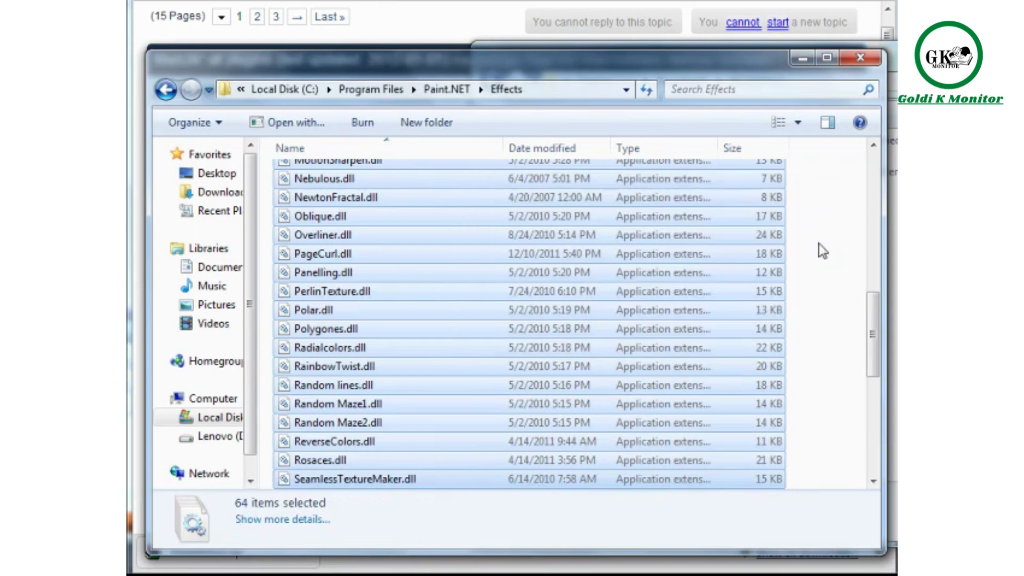
pyautogui.click(818, 245)
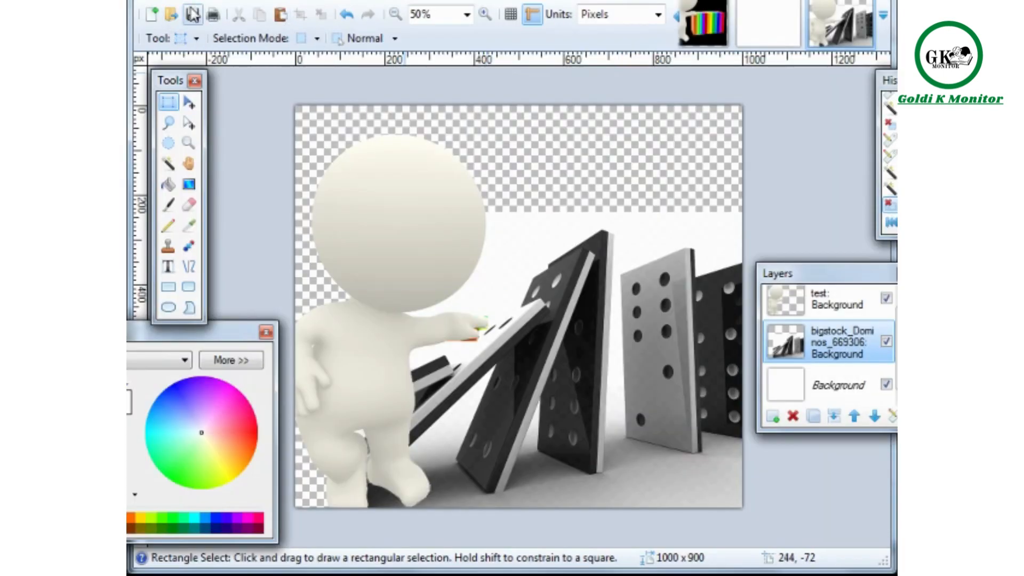
# Save the figure-and-dominos composite as test2 in Paint.NET (*.pdn) format.
pyautogui.click(193, 16)
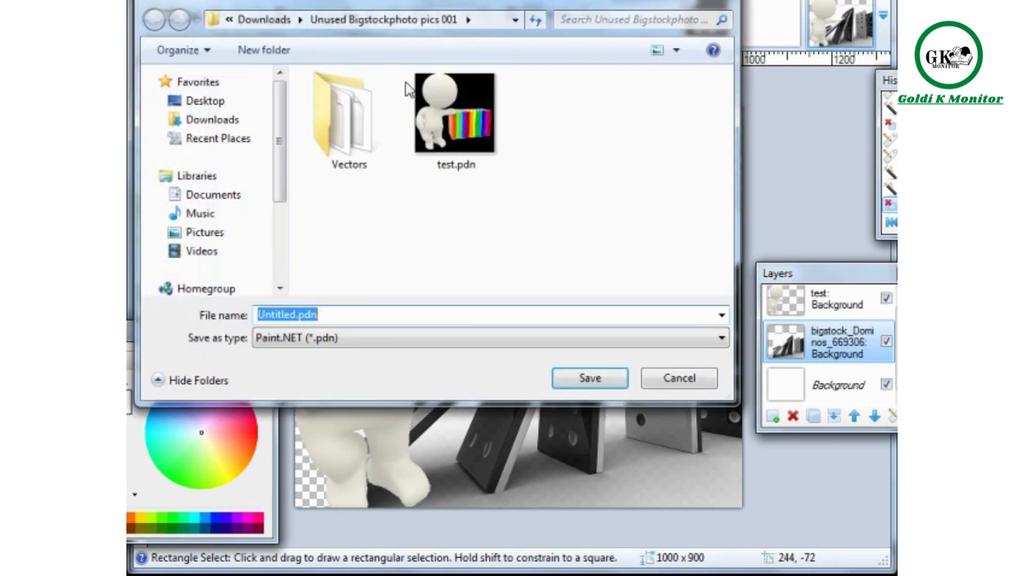
pyautogui.write('test2')
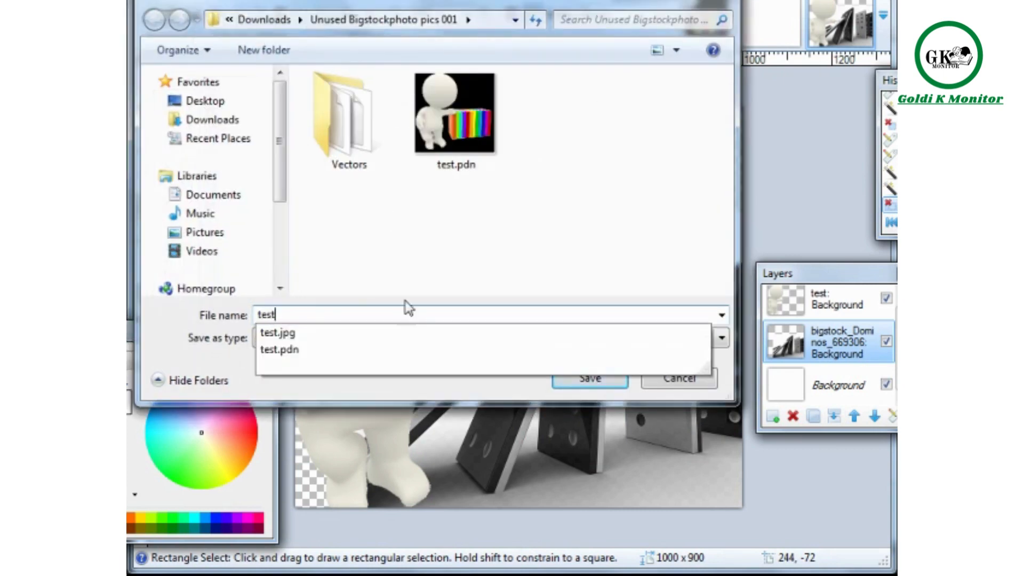
pyautogui.click(555, 378)
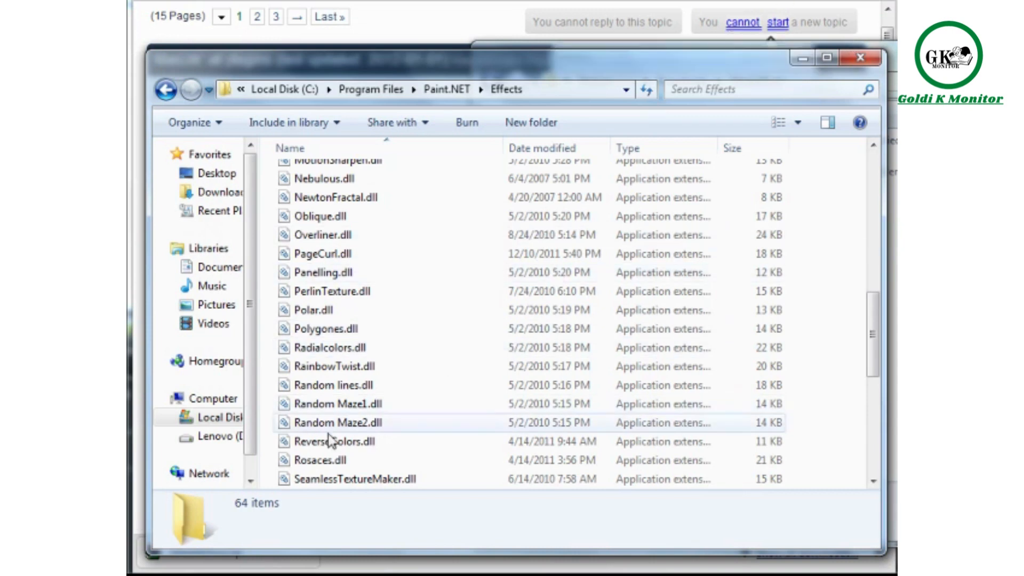
# Find Paint.NET through the Windows program search and launch it again to load the added plugins.
pyautogui.press('super')
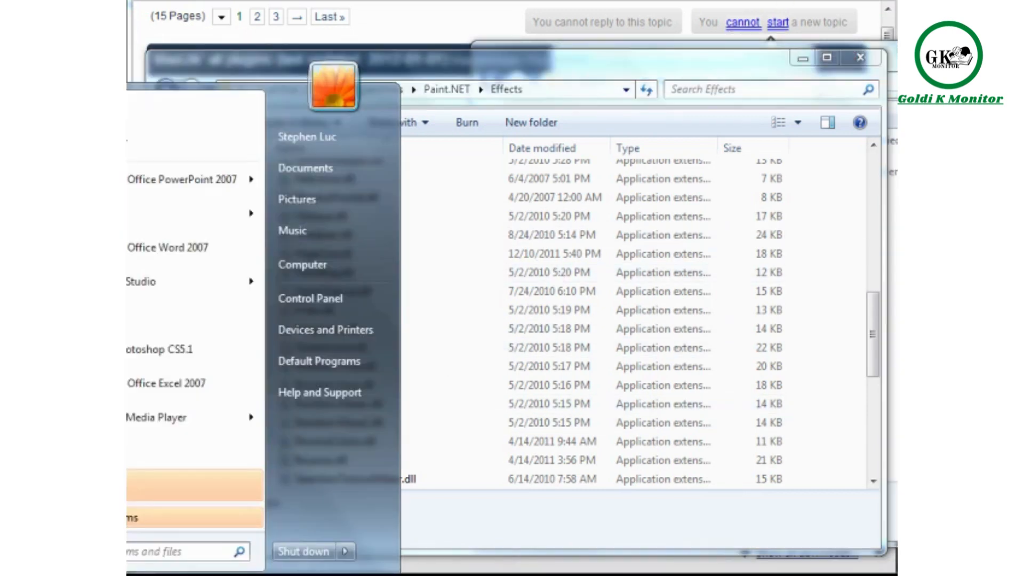
pyautogui.write('p')
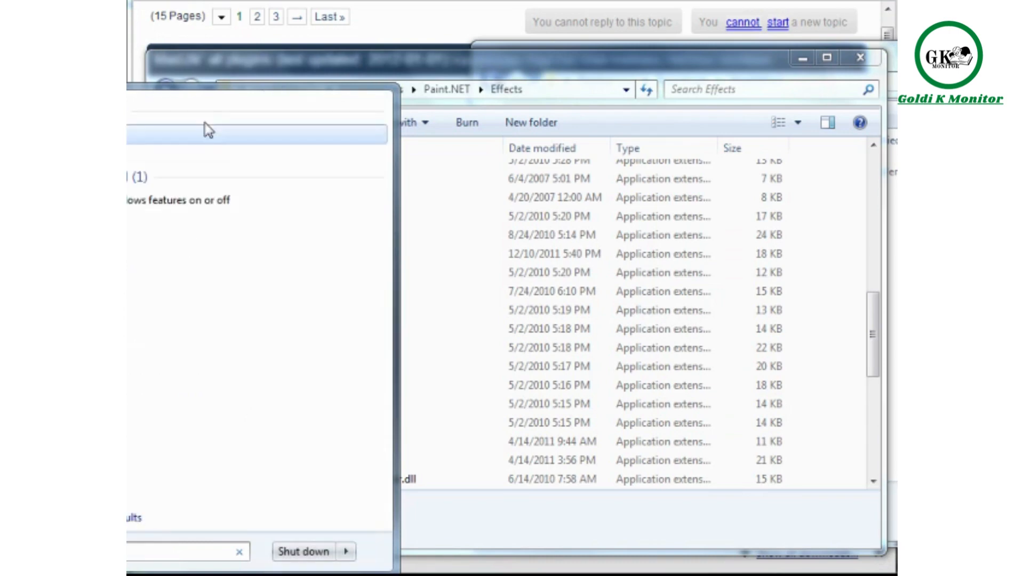
pyautogui.click(150, 135)
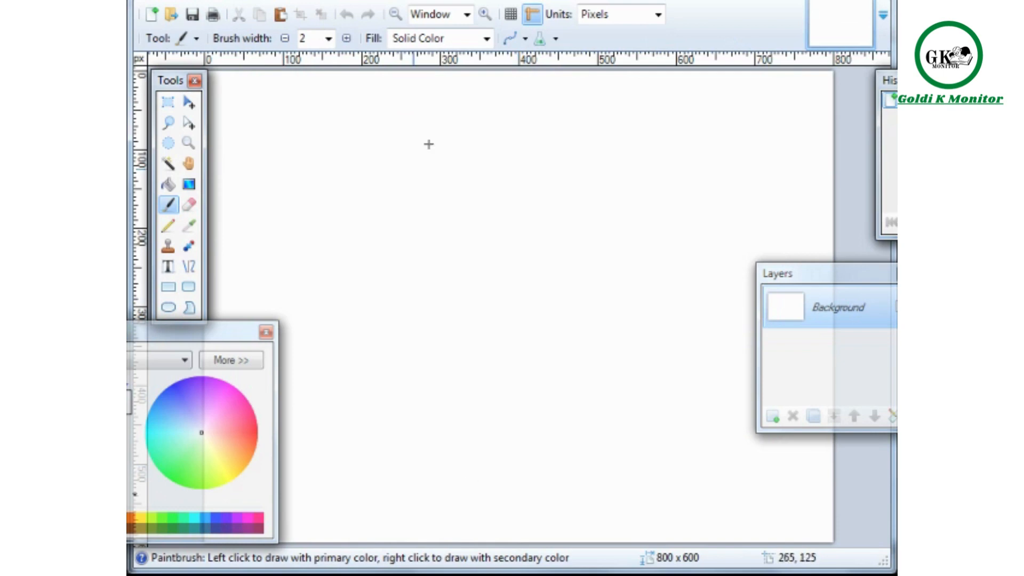
# Look through the Effects categories, including Color, Render, Stylize and Texture, for the newly added plugins.
pyautogui.click(450, 3)
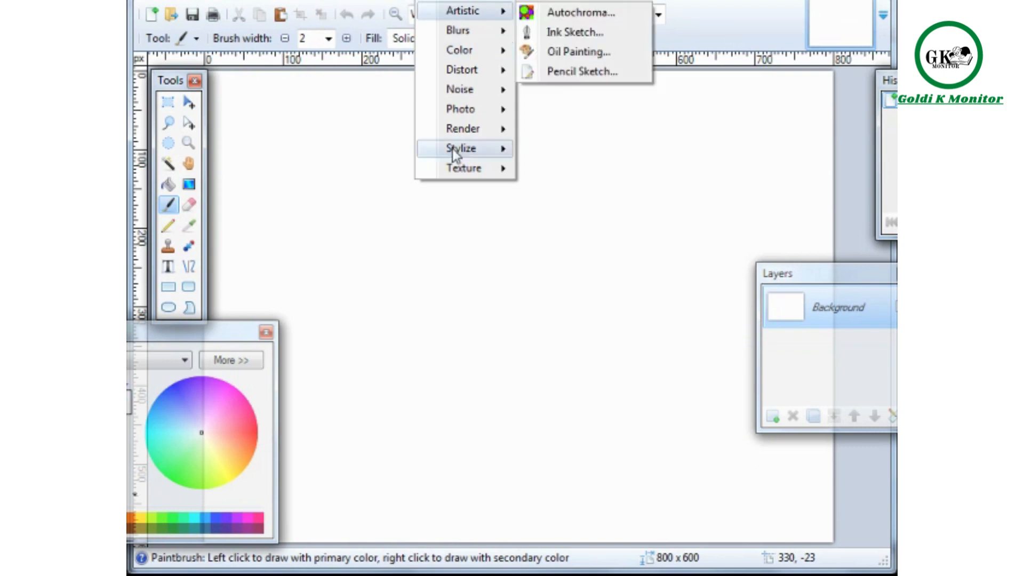
pyautogui.moveTo(453, 170)
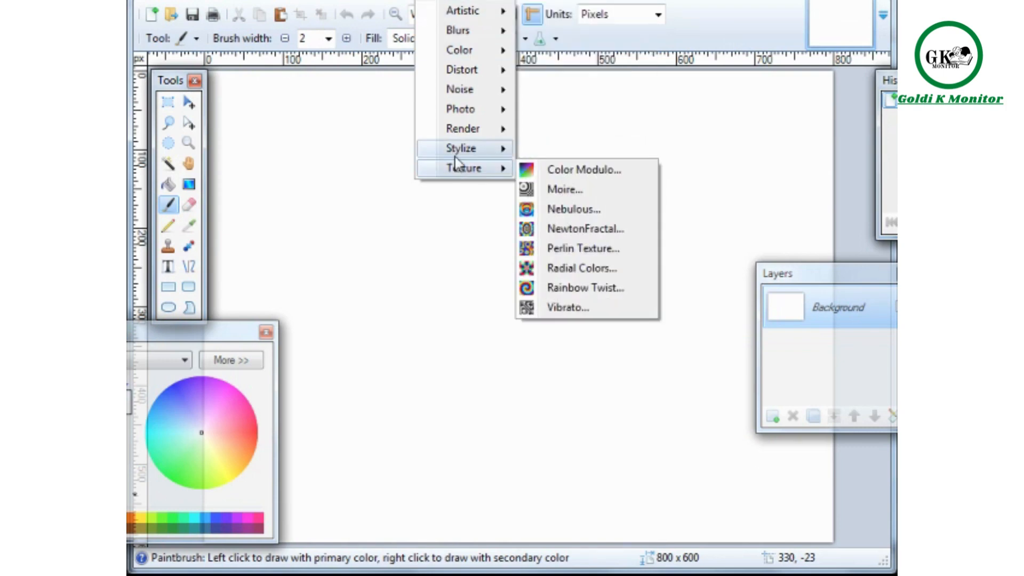
pyautogui.moveTo(478, 137)
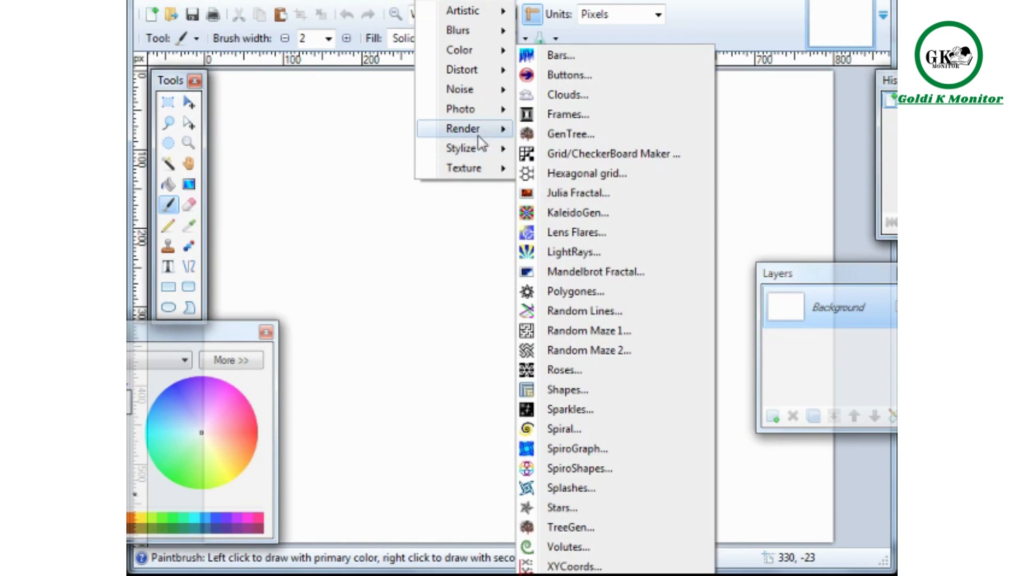
pyautogui.moveTo(499, 17)
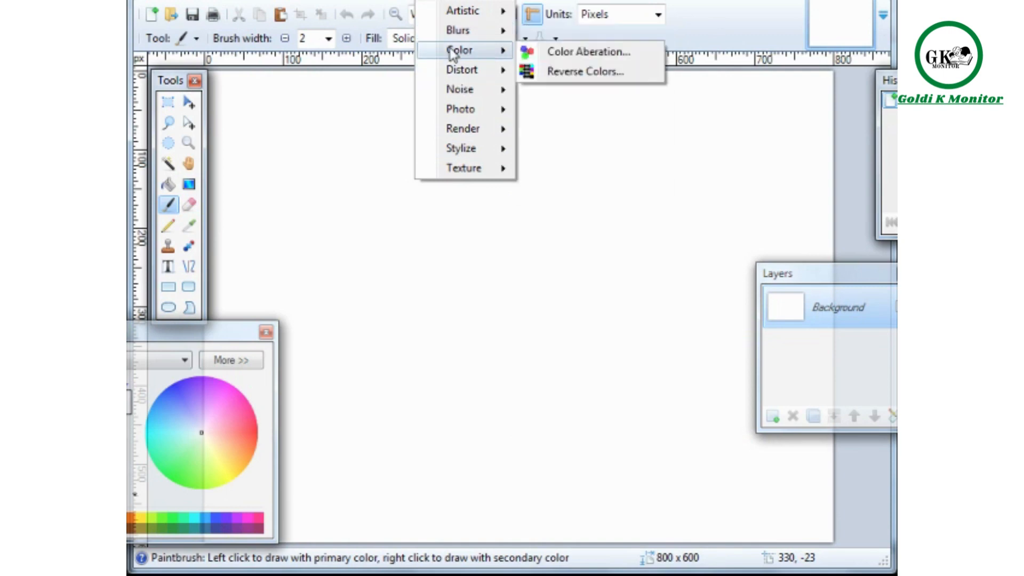
pyautogui.moveTo(469, 79)
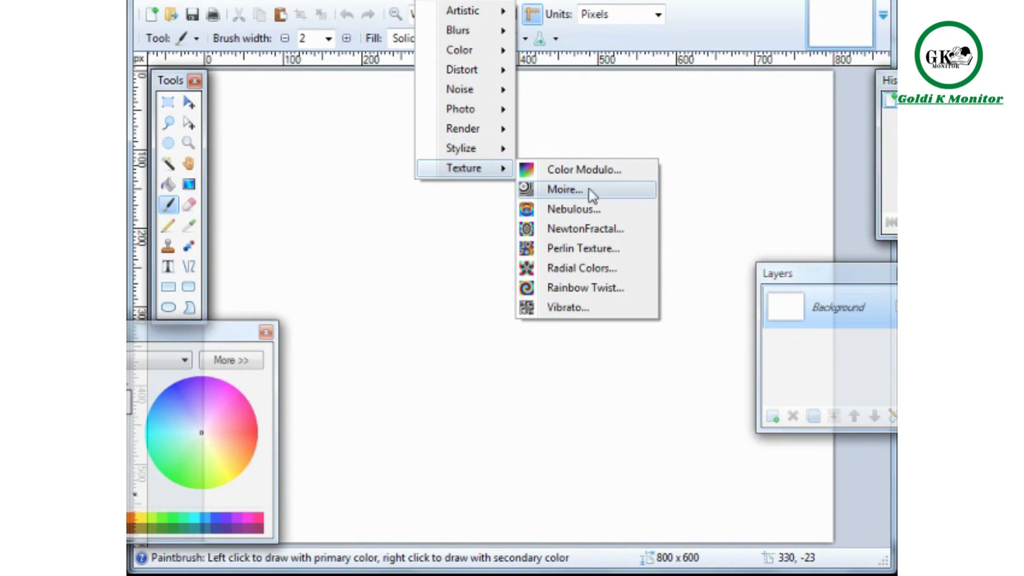
pyautogui.moveTo(453, 151)
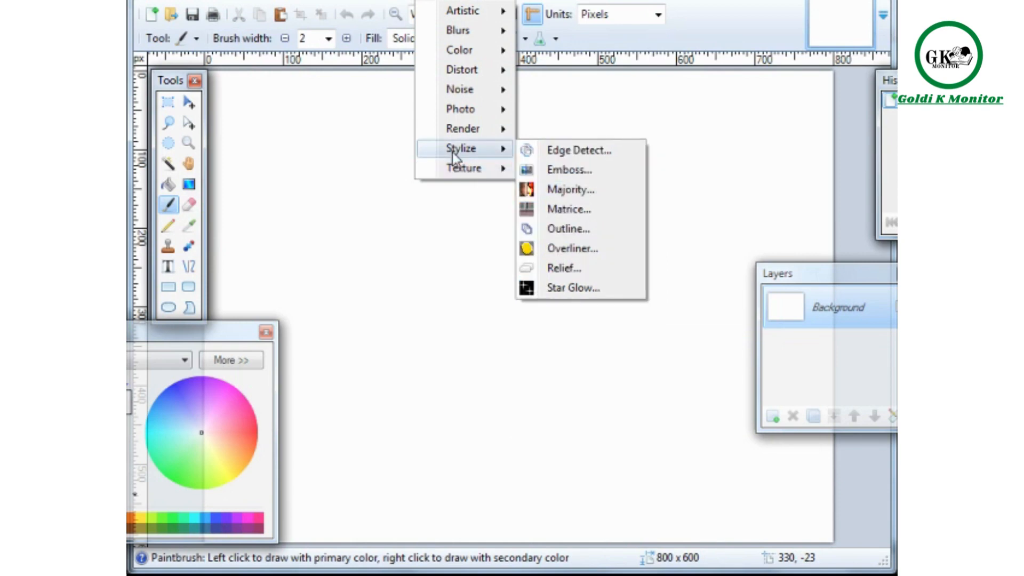
pyautogui.click(440, 262)
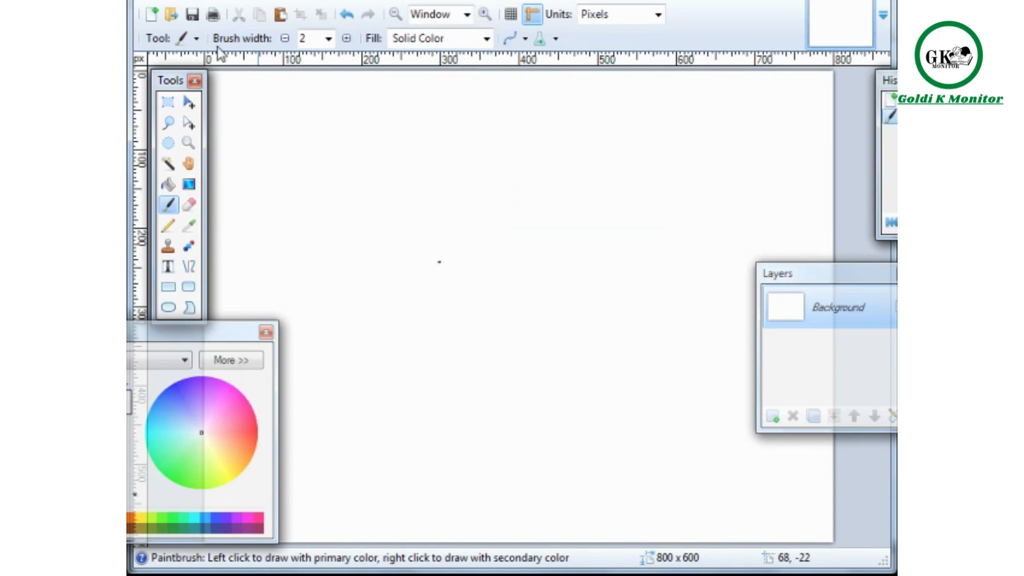
# Open the picture bigstock__D_Film_Reel_3993070.jpg from the Unused Bigstockphoto pics 001 folder.
pyautogui.click(172, 15)
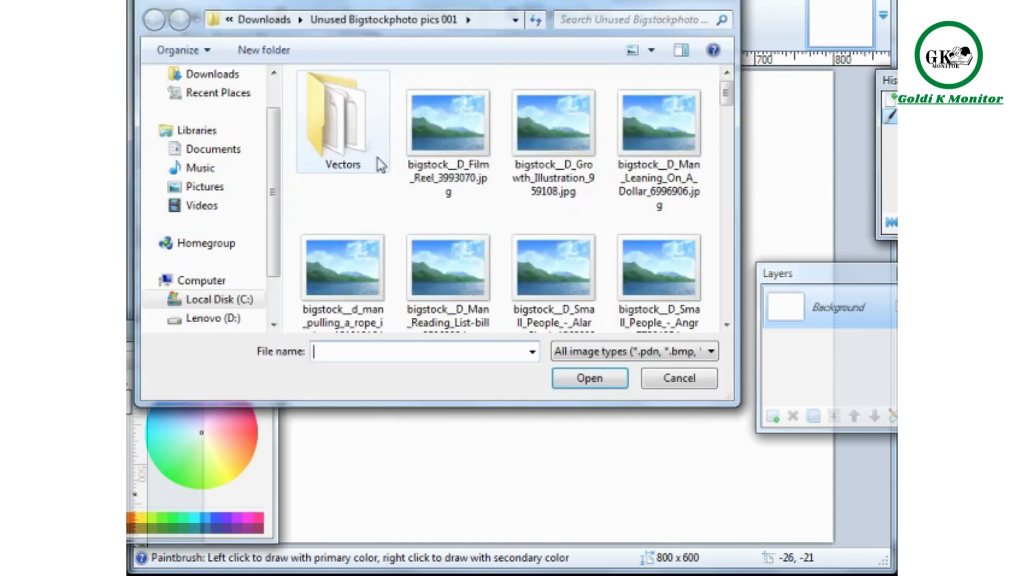
pyautogui.doubleClick(446, 148)
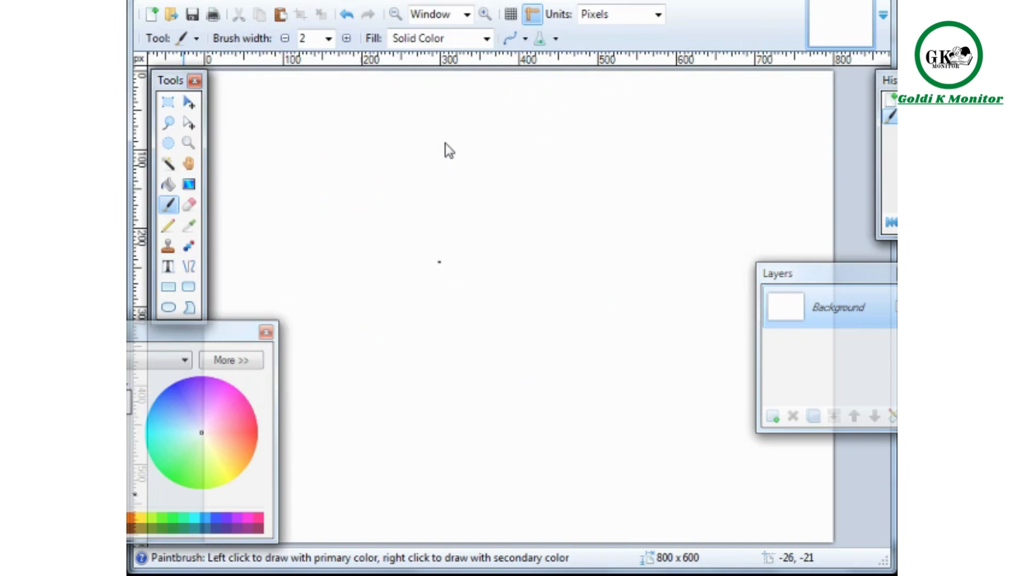
# Try the Frosted Glass distortion on the film reel picture with a larger Maximum Scatter Radius and maximum Smoothness, and undo it.
pyautogui.click(449, 1)
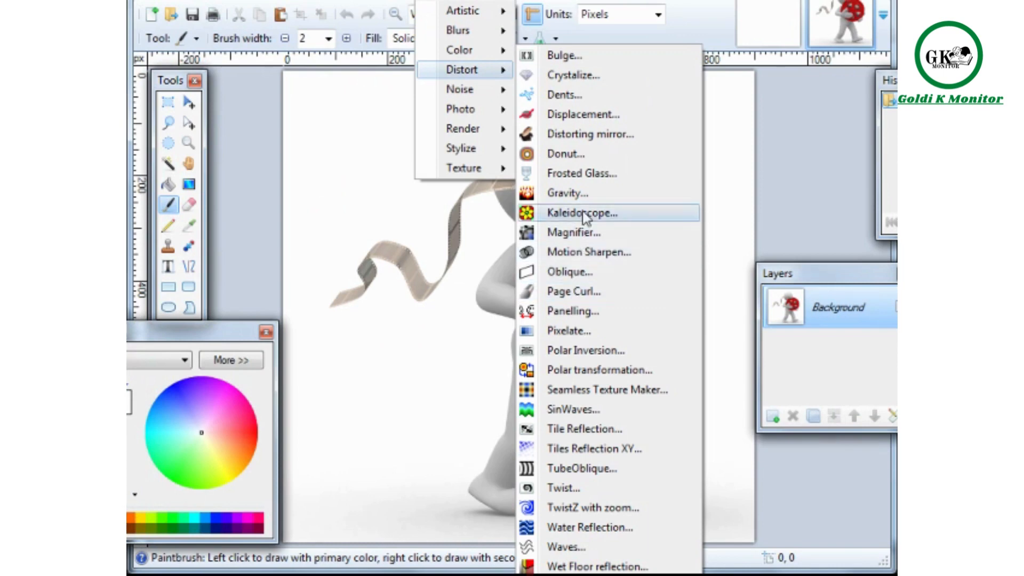
pyautogui.click(588, 176)
pyautogui.moveTo(590, 179); pyautogui.dragTo(947, 142)
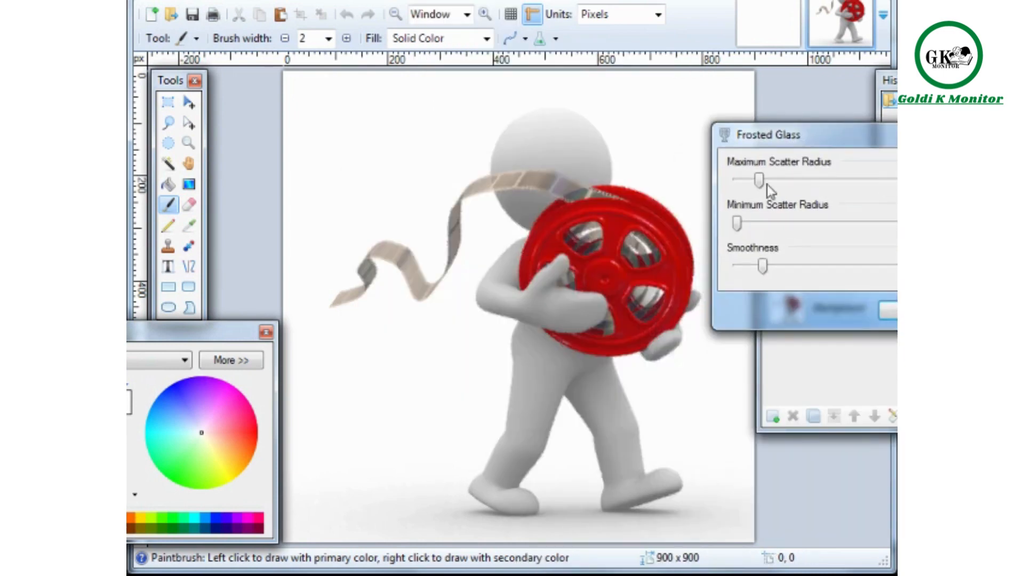
pyautogui.moveTo(763, 183); pyautogui.dragTo(780, 183)
pyautogui.moveTo(809, 146); pyautogui.dragTo(781, 122)
pyautogui.moveTo(753, 154); pyautogui.dragTo(745, 155)
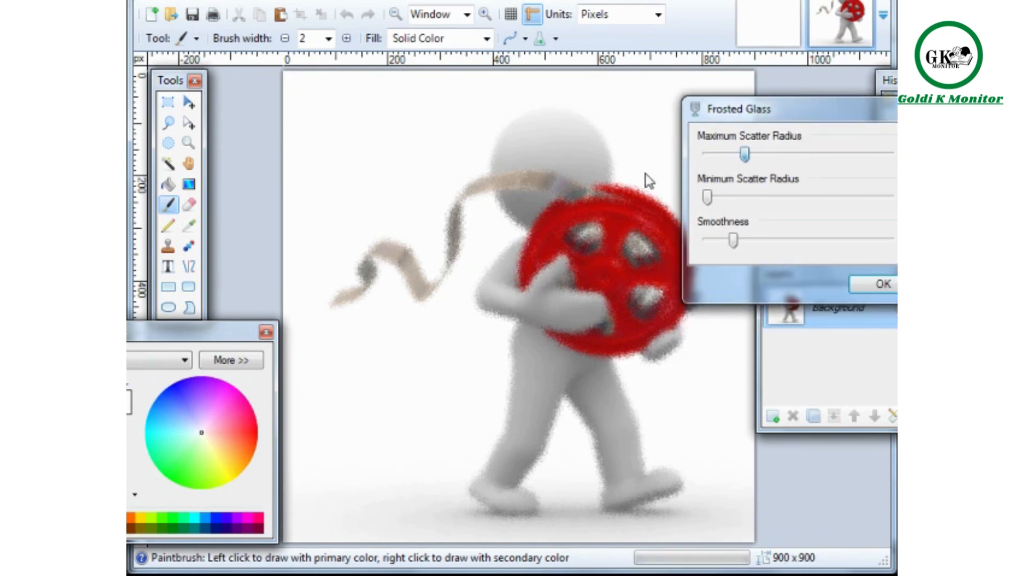
pyautogui.moveTo(708, 197); pyautogui.dragTo(689, 211)
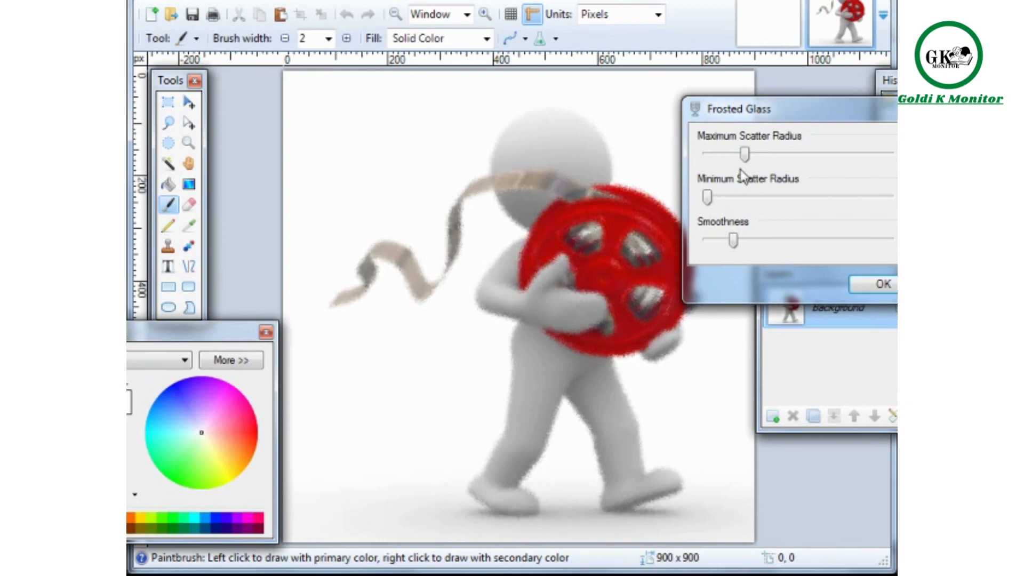
pyautogui.moveTo(735, 242); pyautogui.dragTo(886, 241)
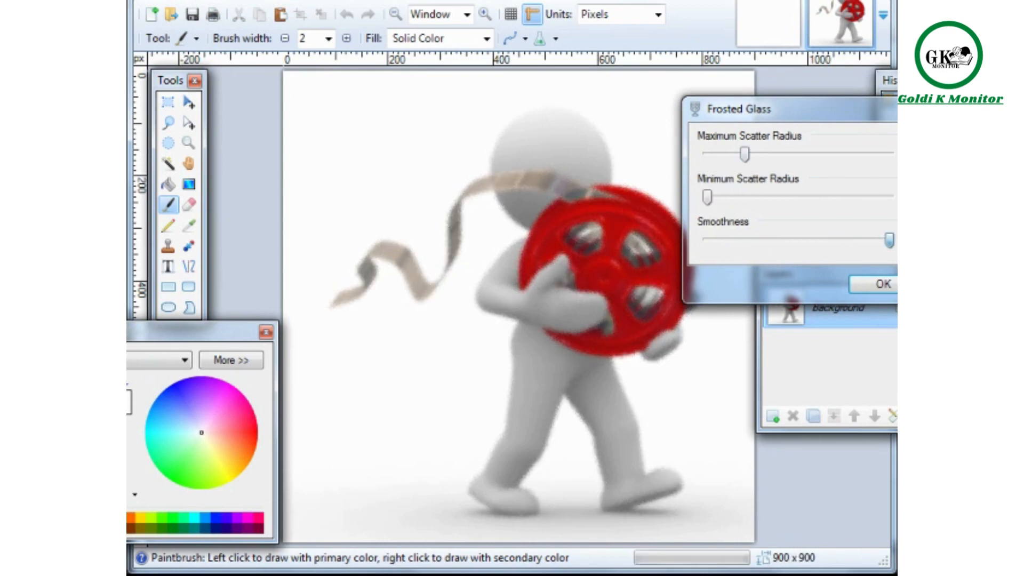
pyautogui.moveTo(745, 156)
pyautogui.mouseDown()
pyautogui.moveTo(721, 156)
pyautogui.moveTo(863, 155)
pyautogui.moveTo(742, 155)
pyautogui.mouseUp()
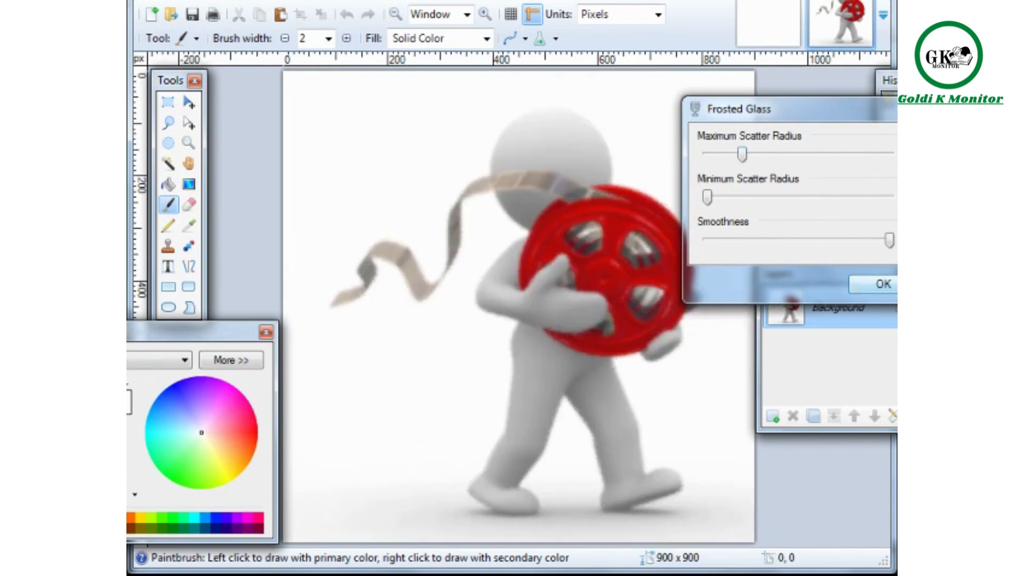
pyautogui.click(883, 284)
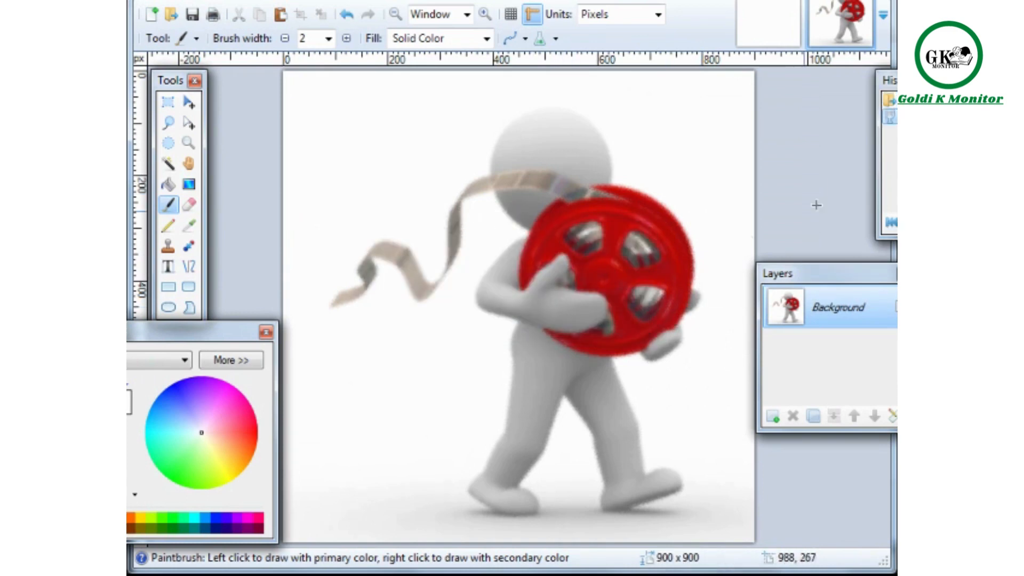
pyautogui.hotkey('ctrl', 'z')
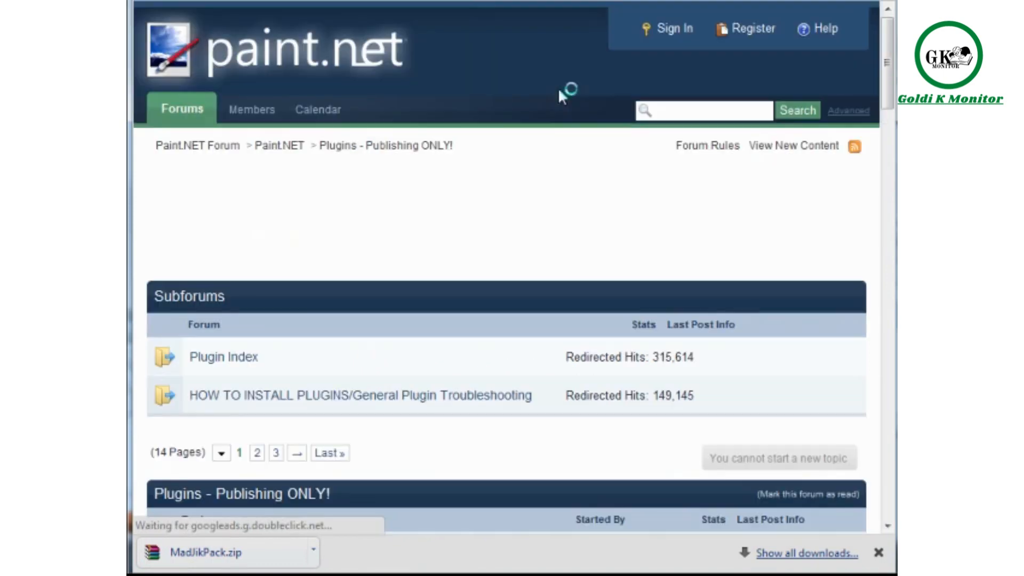
# Look through the Plugins - Publishing ONLY! forum on the Paint.NET website for other plugin packs.
pyautogui.scroll(-10, 509, 252)
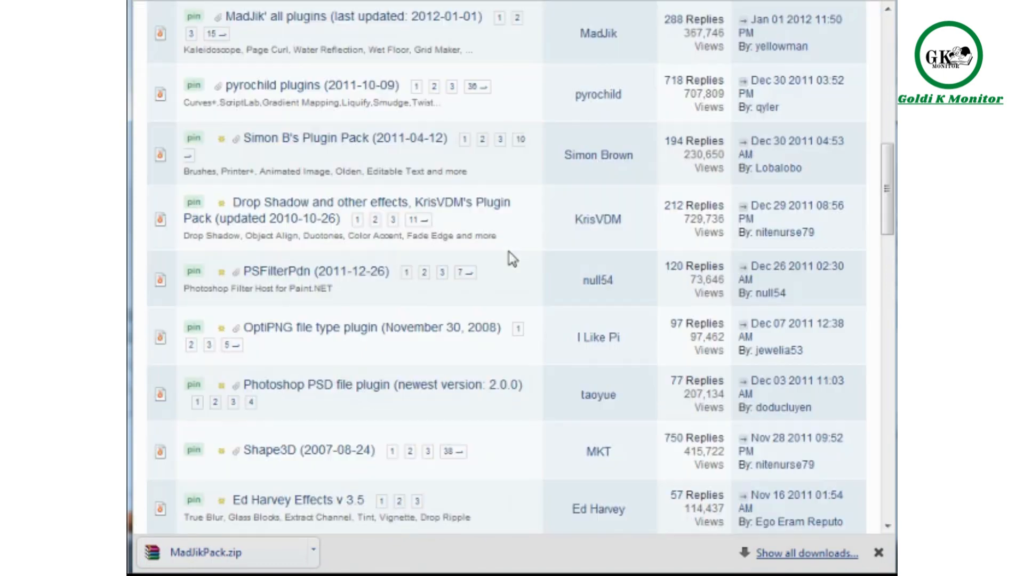
pyautogui.scroll(3, 533, 283)
pyautogui.scroll(-15, 580, 261)
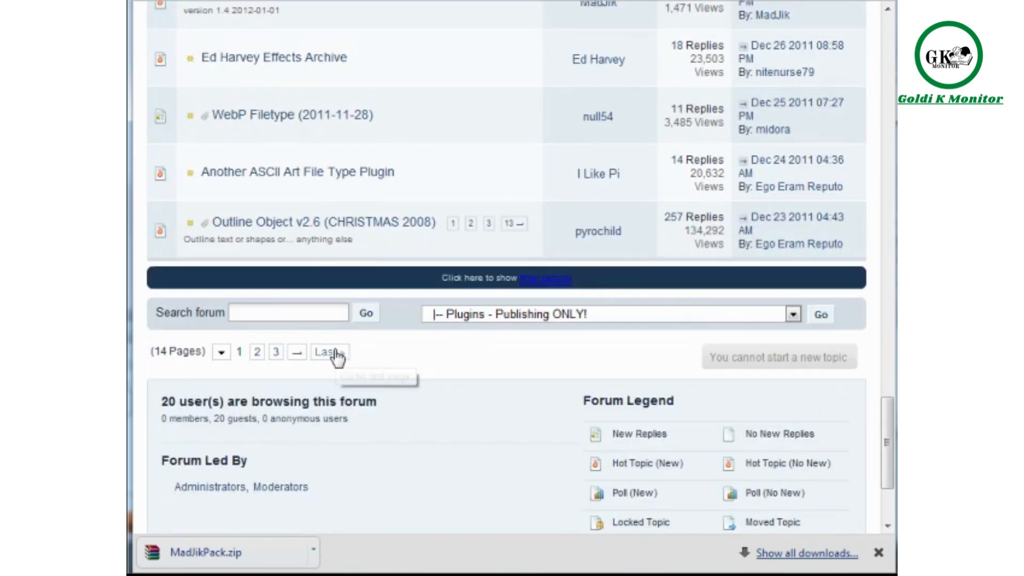
pyautogui.scroll(15, 376, 258)
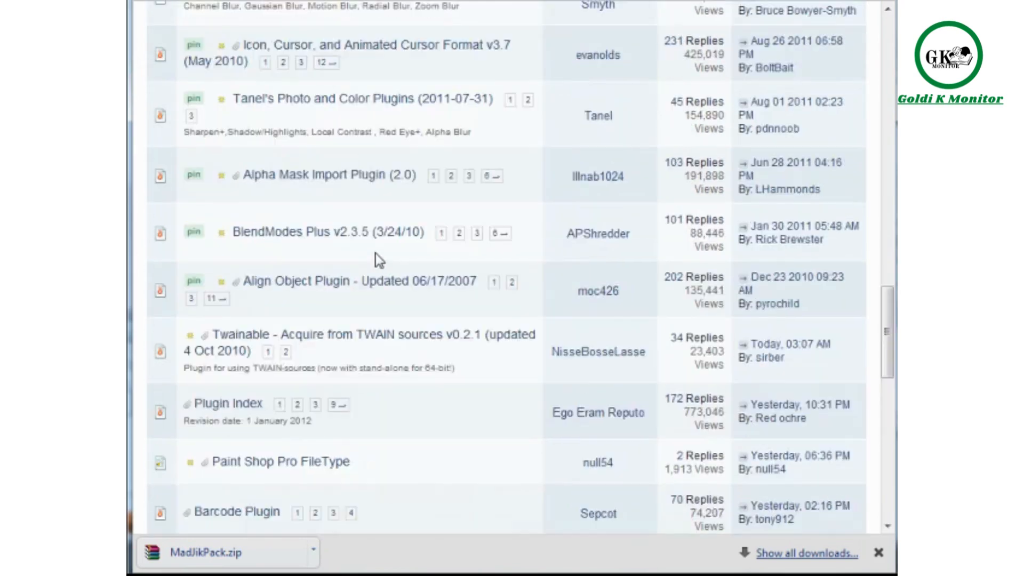
pyautogui.scroll(12, 376, 258)
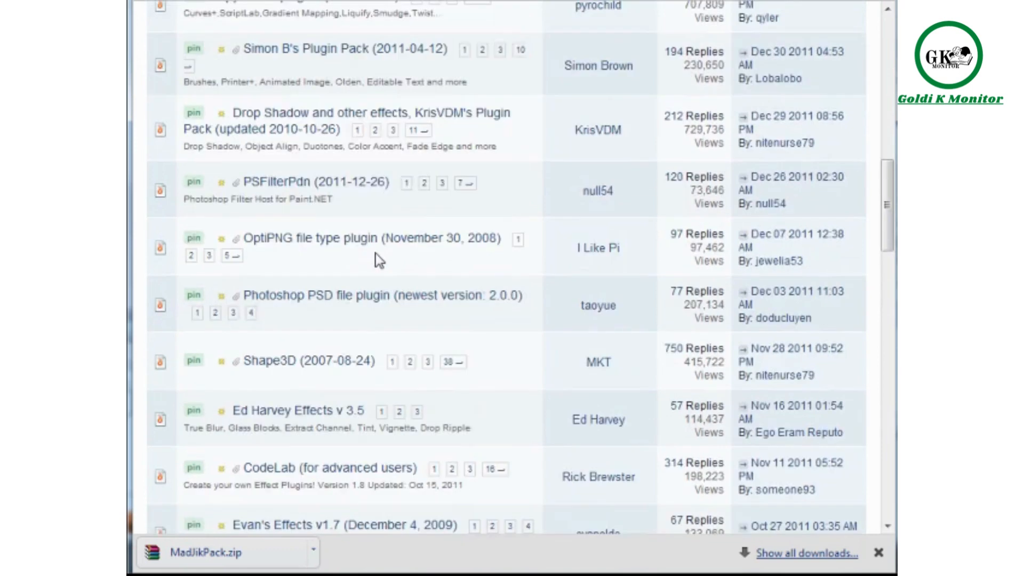
pyautogui.scroll(-10, 390, 262)
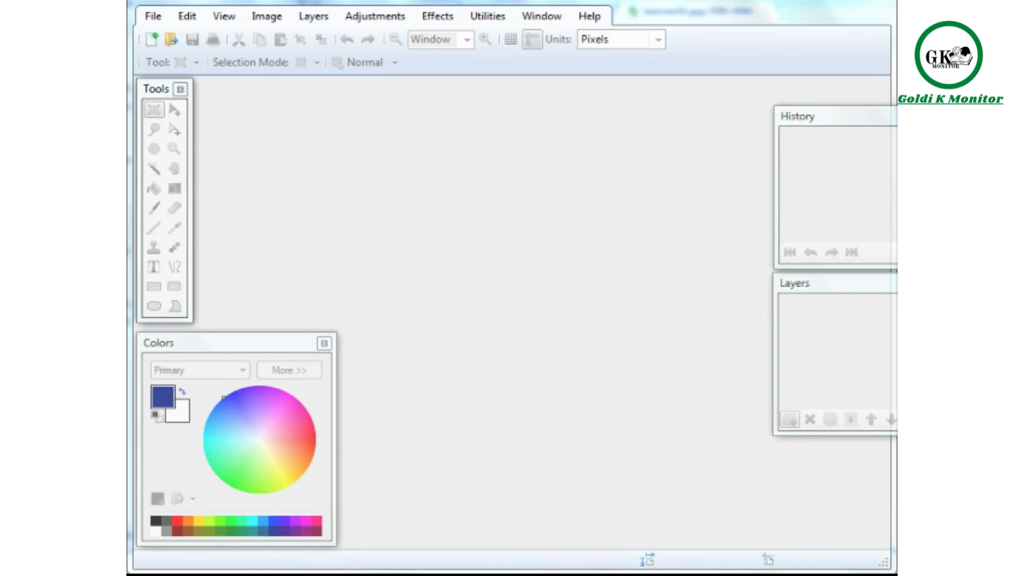
# Switch to the browser to view the example banners in banner10.jpg, move its window aside and return to Paint.NET.
pyautogui.click(224, 574)
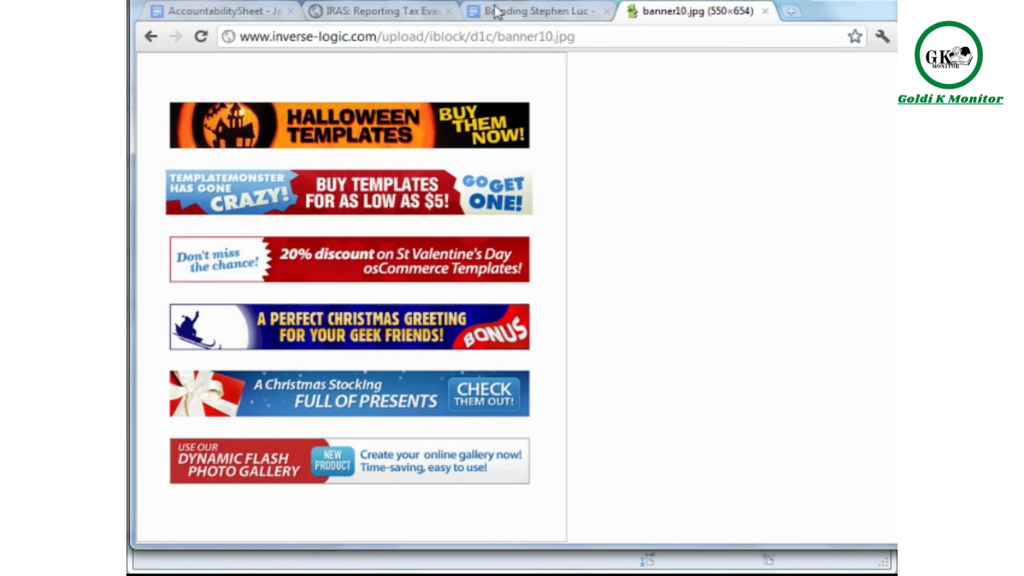
pyautogui.moveTo(504, 3)
pyautogui.mouseDown()
pyautogui.moveTo(994, 0)
pyautogui.moveTo(1023, 11)
pyautogui.moveTo(1023, 0)
pyautogui.mouseUp()
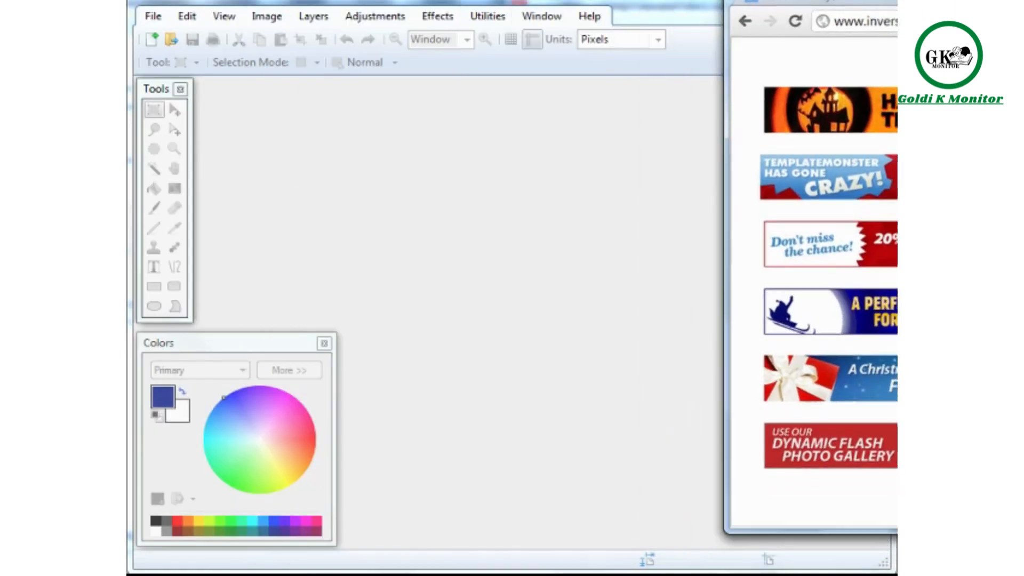
pyautogui.click(466, 254)
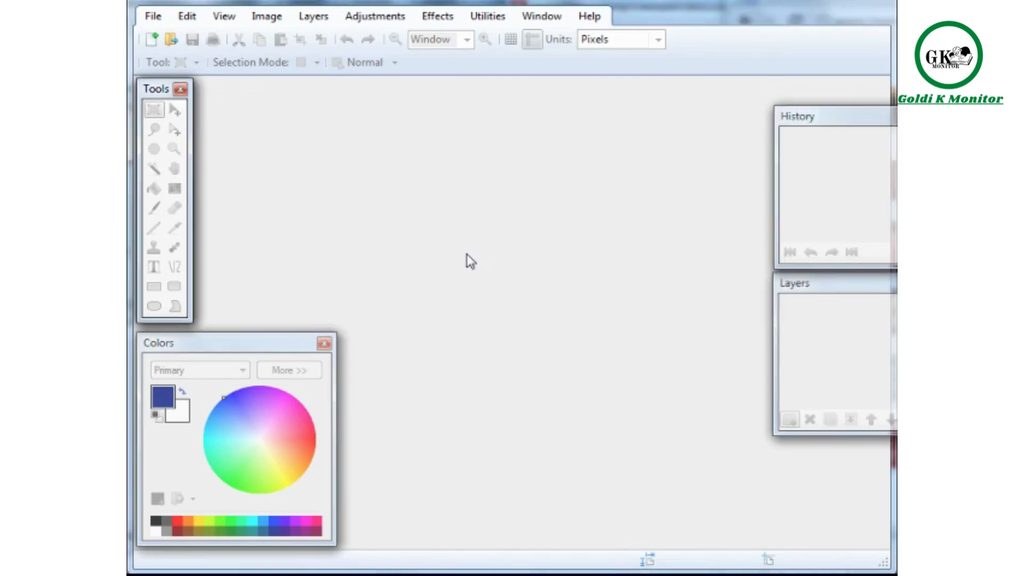
# Create a blank image 800 pixels wide and 350 pixels high without maintaining the aspect ratio.
pyautogui.click(151, 40)
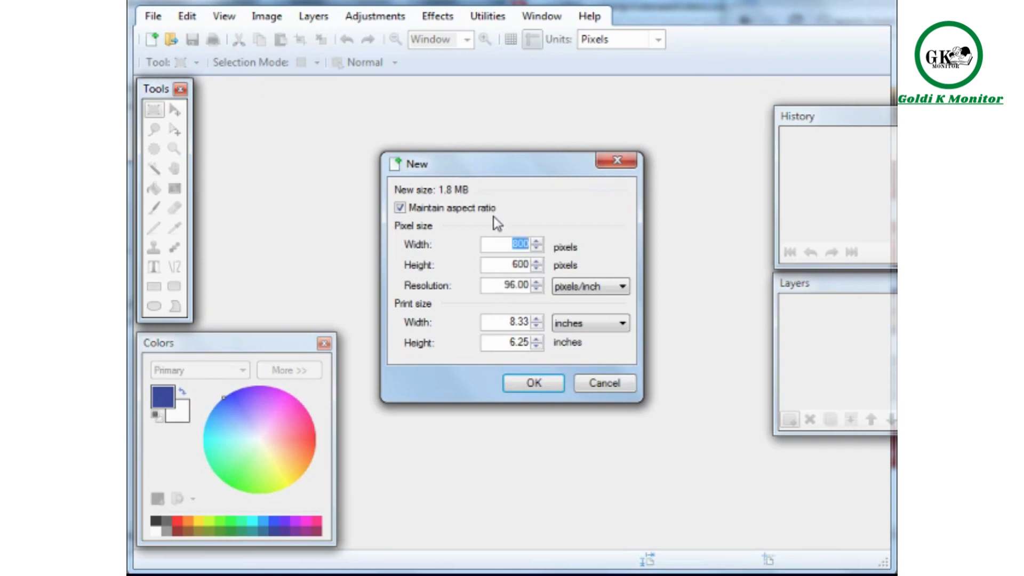
pyautogui.click(455, 210)
pyautogui.doubleClick(518, 242)
pyautogui.write('800')
pyautogui.doubleClick(513, 267)
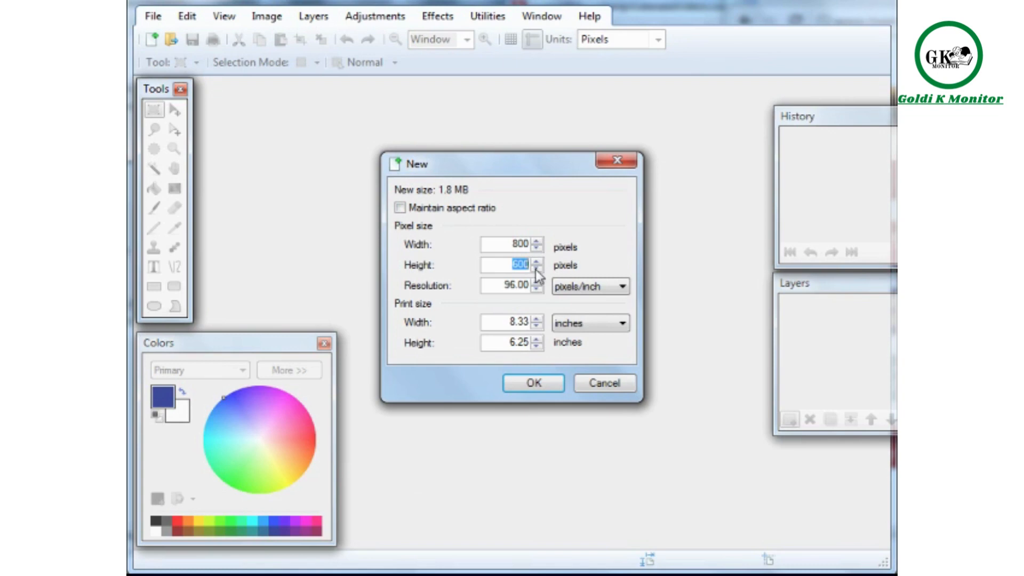
pyautogui.write('3')
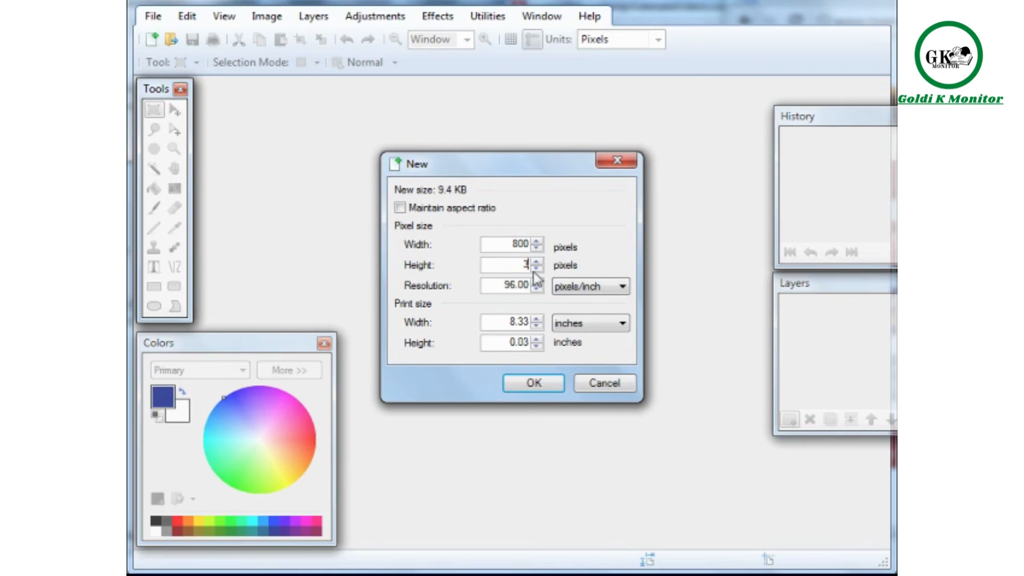
pyautogui.write('50')
pyautogui.click(532, 384)
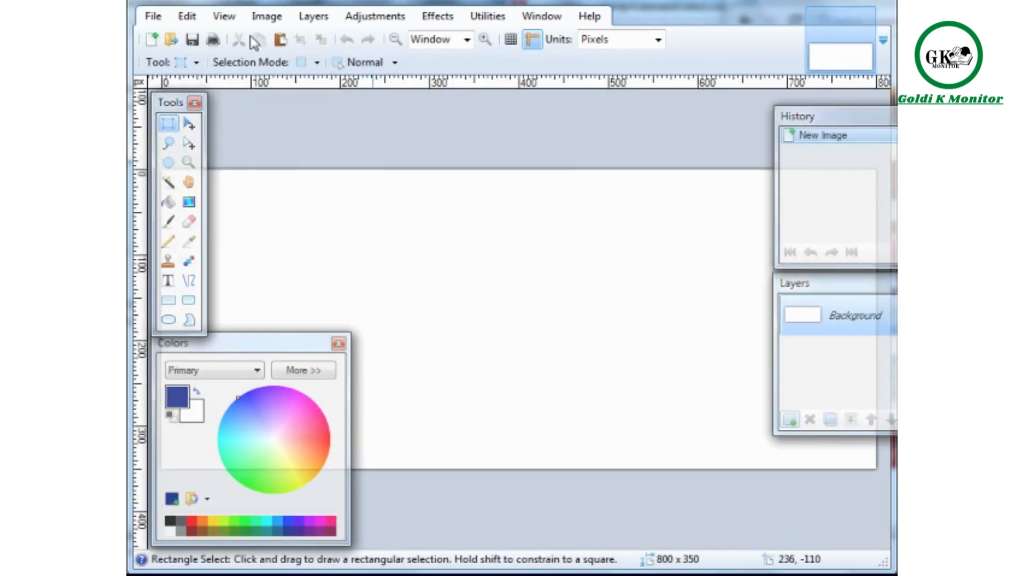
# Zoom the blank image out to 66% and move the Colors window clear of the canvas.
pyautogui.click(232, 17)
pyautogui.click(241, 53)
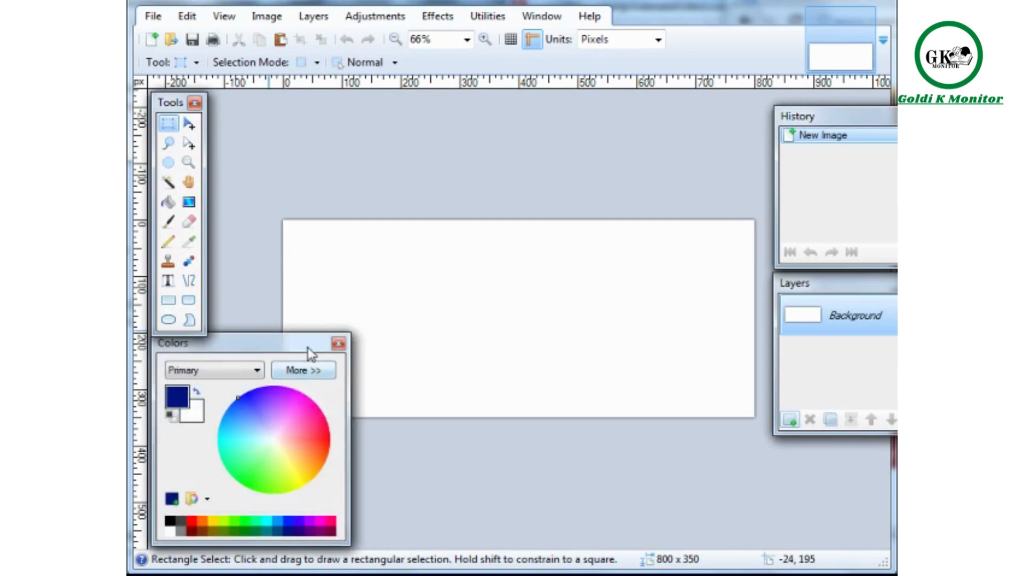
pyautogui.moveTo(307, 347); pyautogui.dragTo(245, 388)
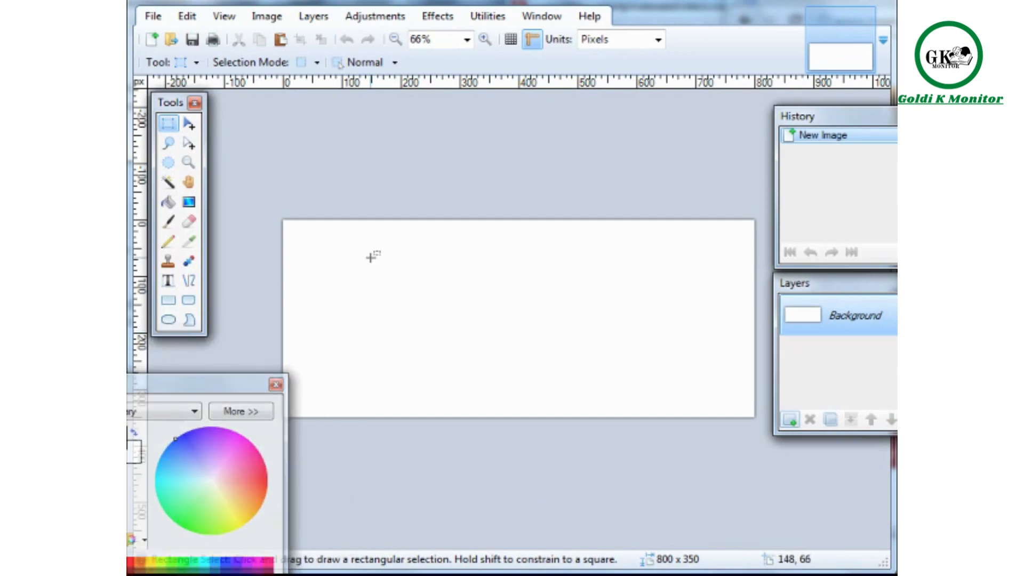
# Resize the blank image to 950 pixels wide and 250 pixels high without maintaining the aspect ratio.
pyautogui.click(278, 17)
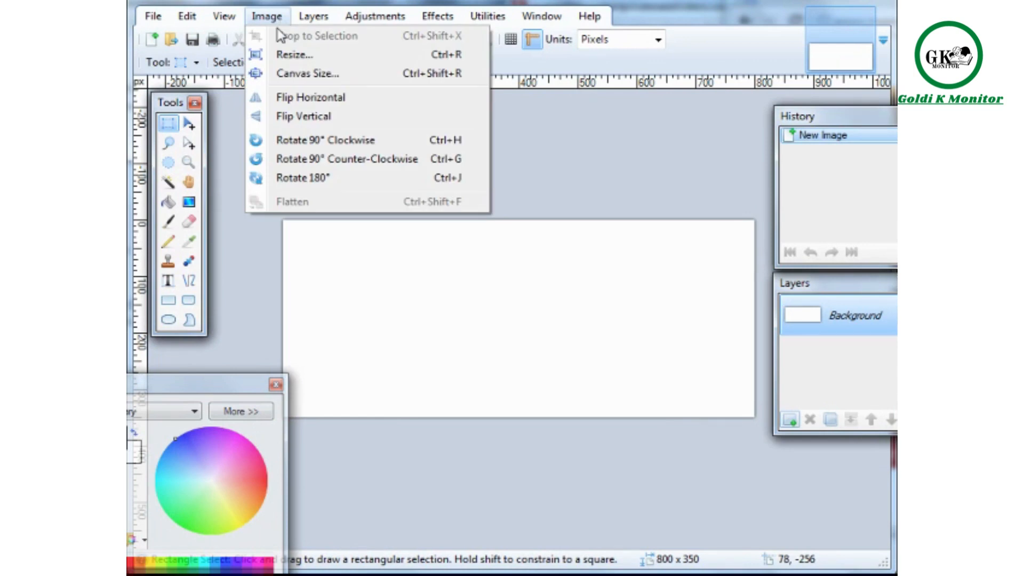
pyautogui.click(276, 55)
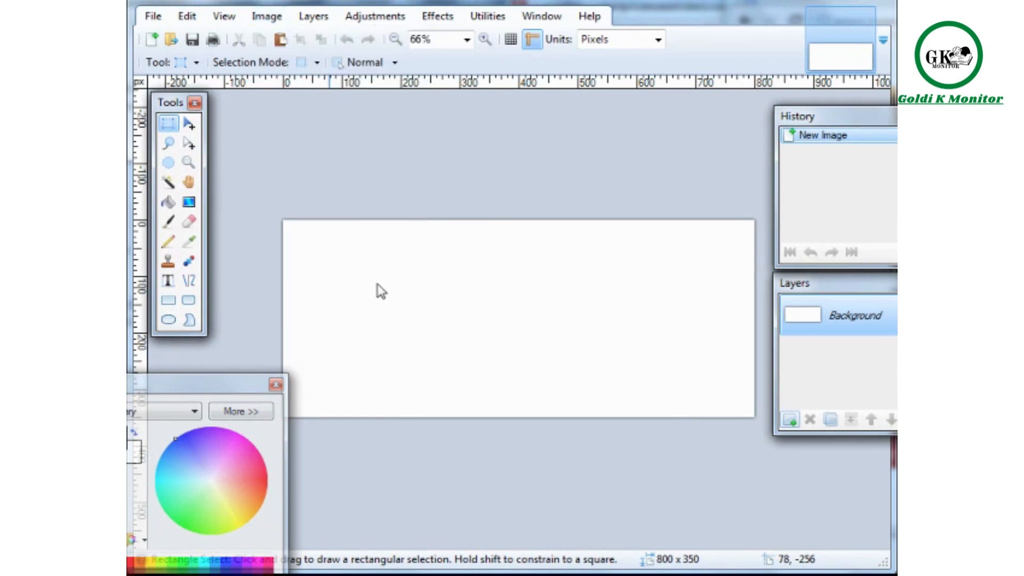
pyautogui.click(408, 226)
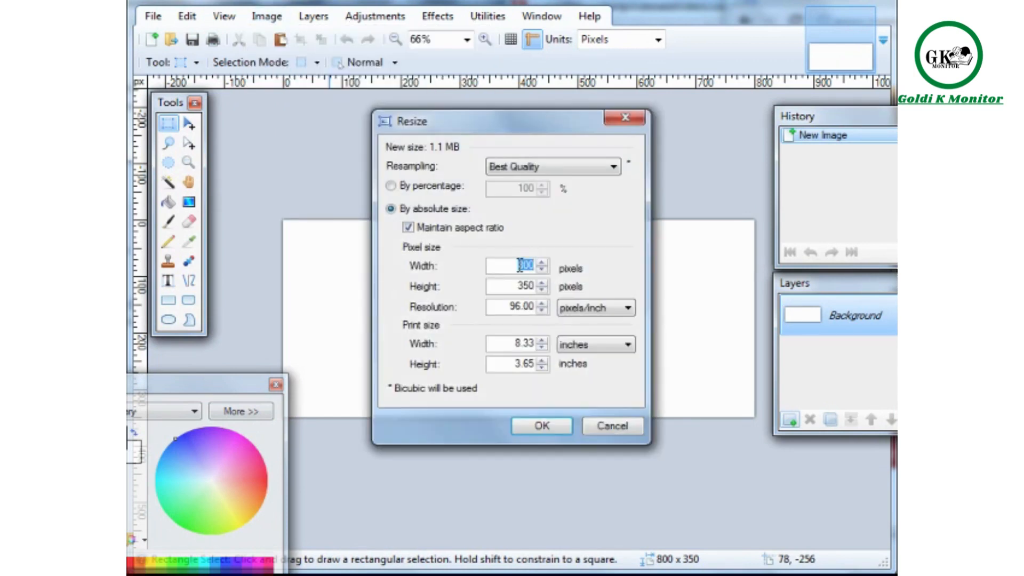
pyautogui.write('950')
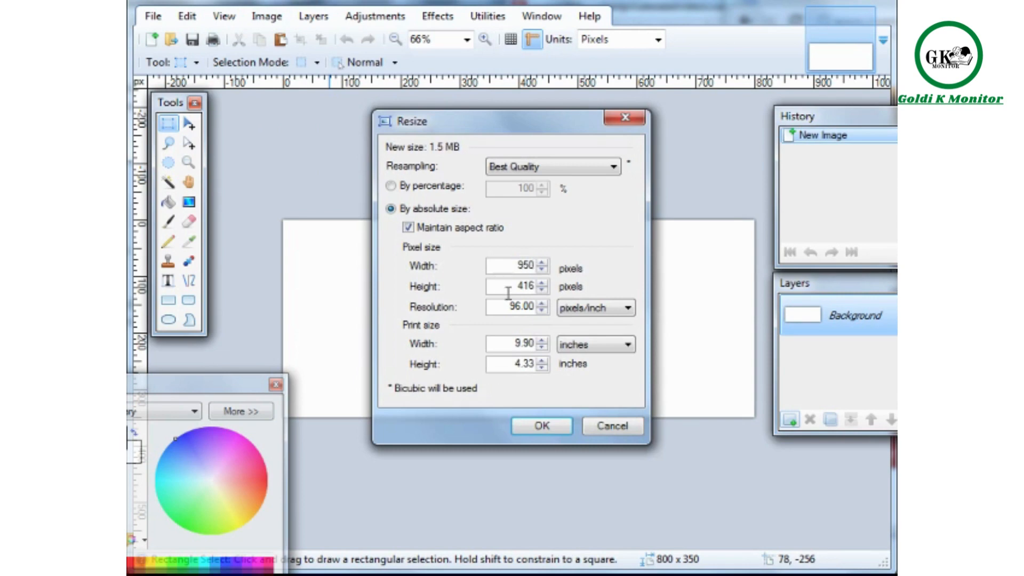
pyautogui.click(421, 229)
pyautogui.moveTo(518, 286); pyautogui.dragTo(567, 284)
pyautogui.write('250')
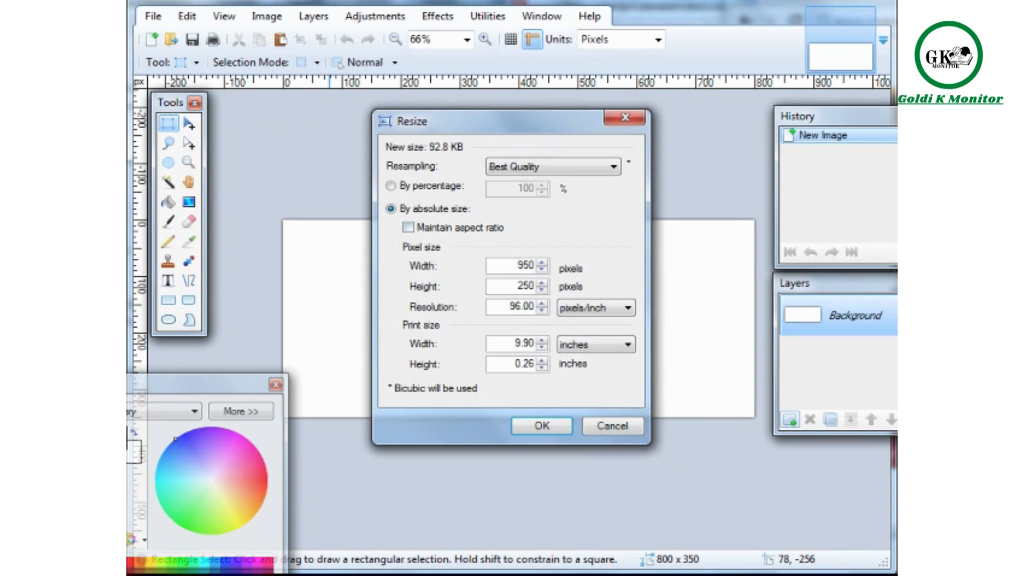
pyautogui.click(542, 426)
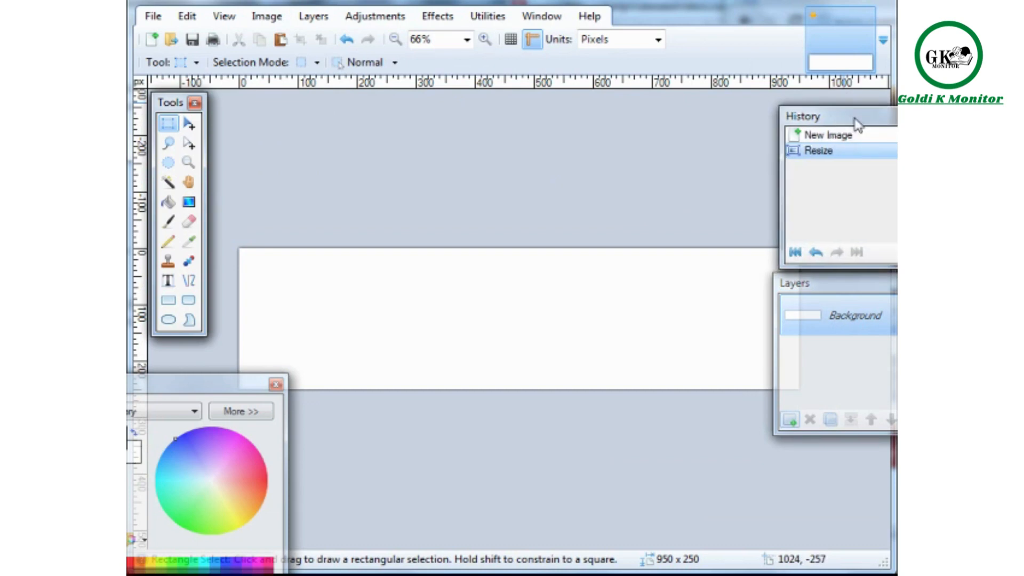
# Move the History, Layers and Colors windows clear of the blank canvas.
pyautogui.moveTo(848, 117); pyautogui.dragTo(904, 105)
pyautogui.moveTo(834, 283); pyautogui.dragTo(771, 433)
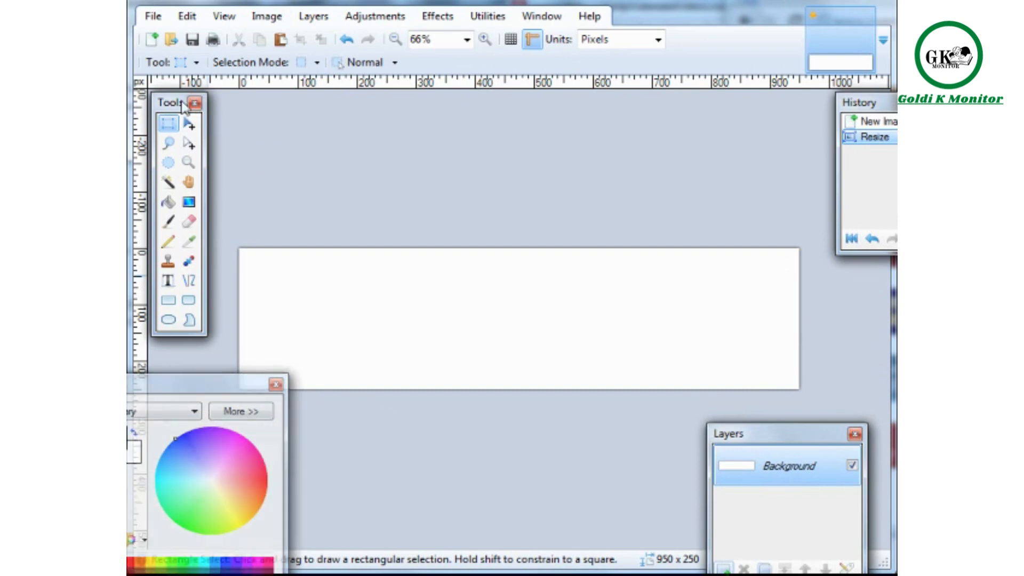
pyautogui.moveTo(216, 391); pyautogui.dragTo(245, 466)
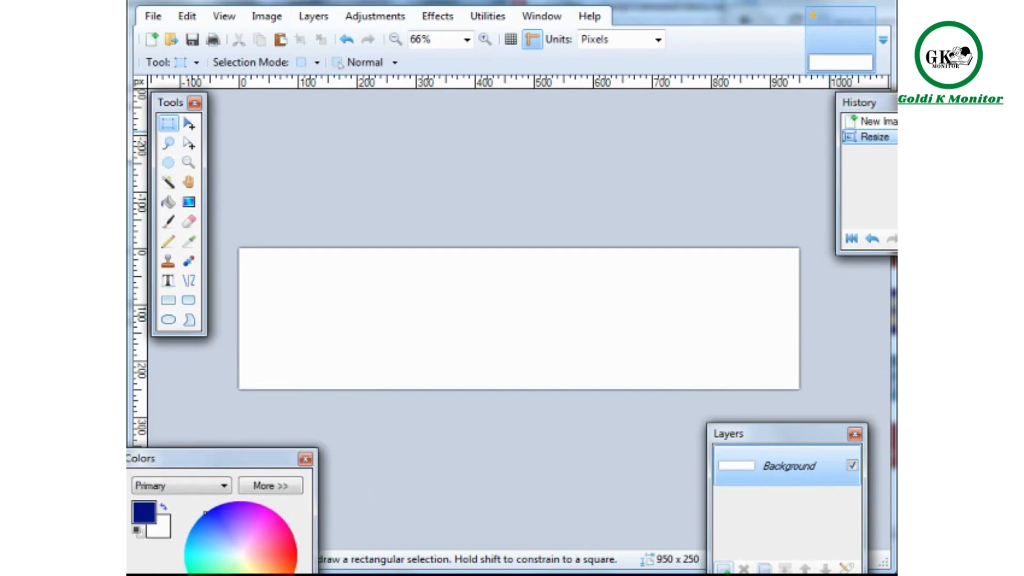
pyautogui.moveTo(862, 102); pyautogui.dragTo(857, 129)
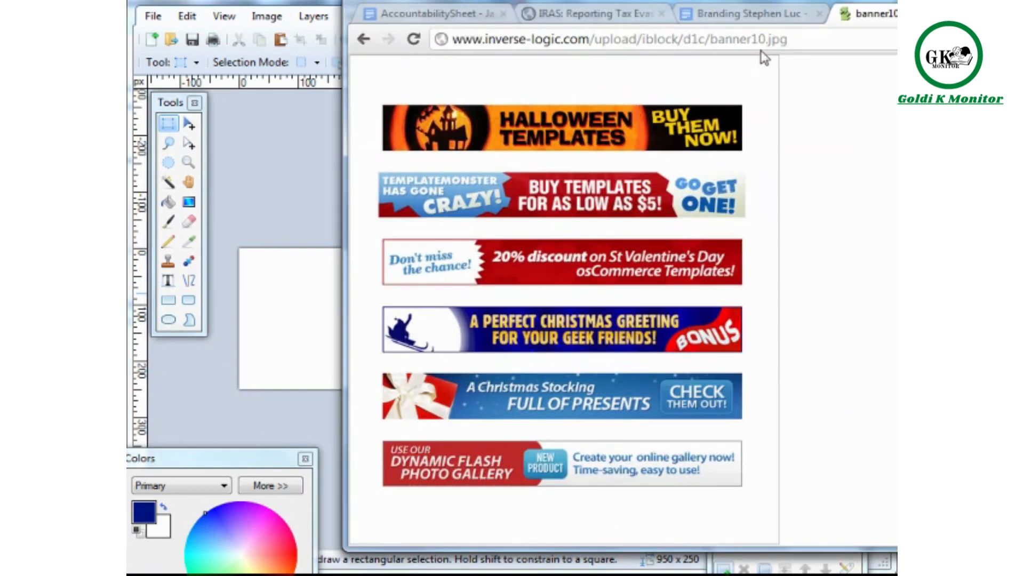
# Switch to the browser's example banners, clear the address field and move the browser window off the Paint.NET canvas.
pyautogui.click(778, 39)
pyautogui.press('BackSpace')
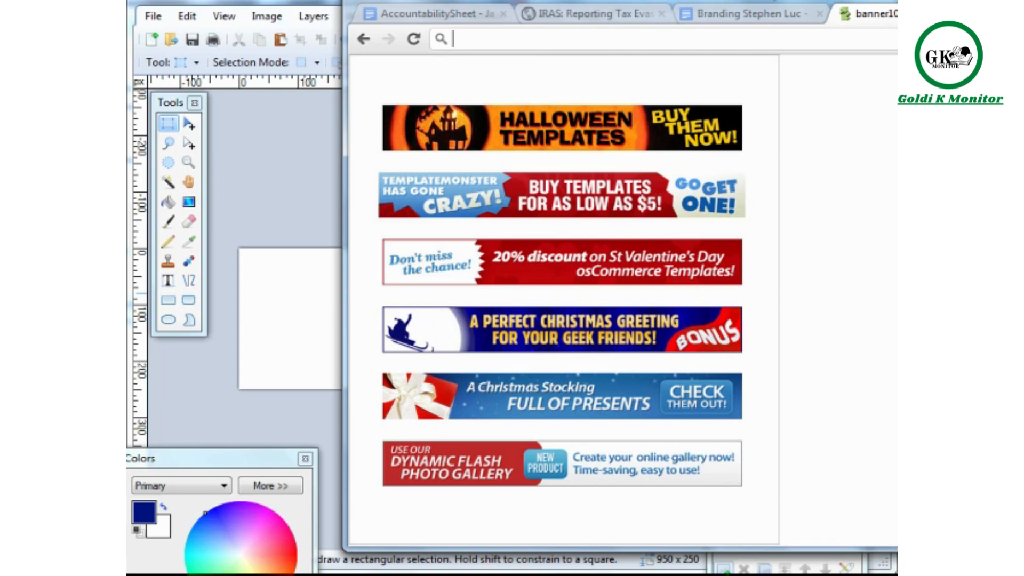
pyautogui.moveTo(764, 2); pyautogui.dragTo(966, 2)
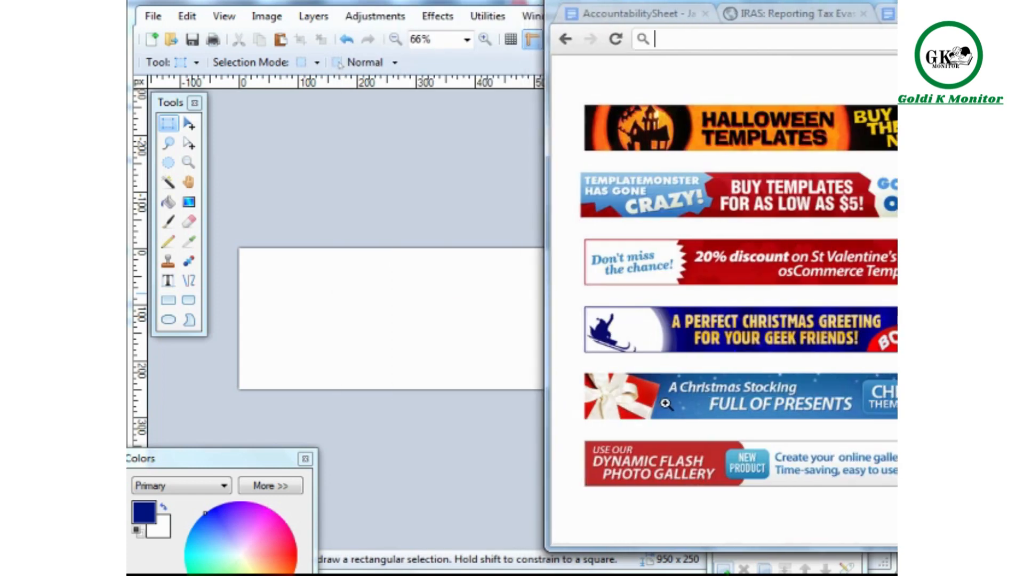
pyautogui.moveTo(831, 4); pyautogui.dragTo(1023, 4)
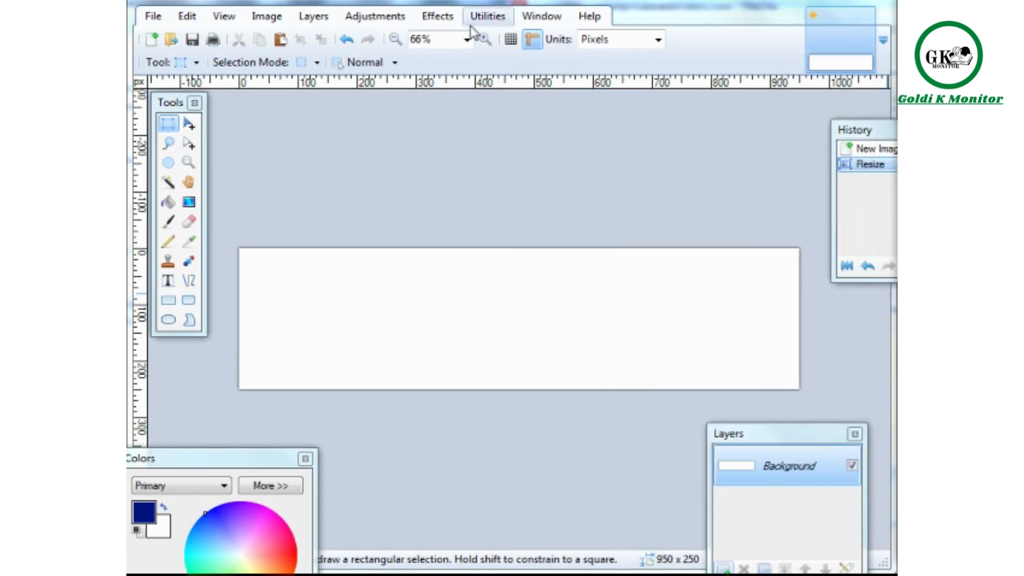
pyautogui.click(172, 41)
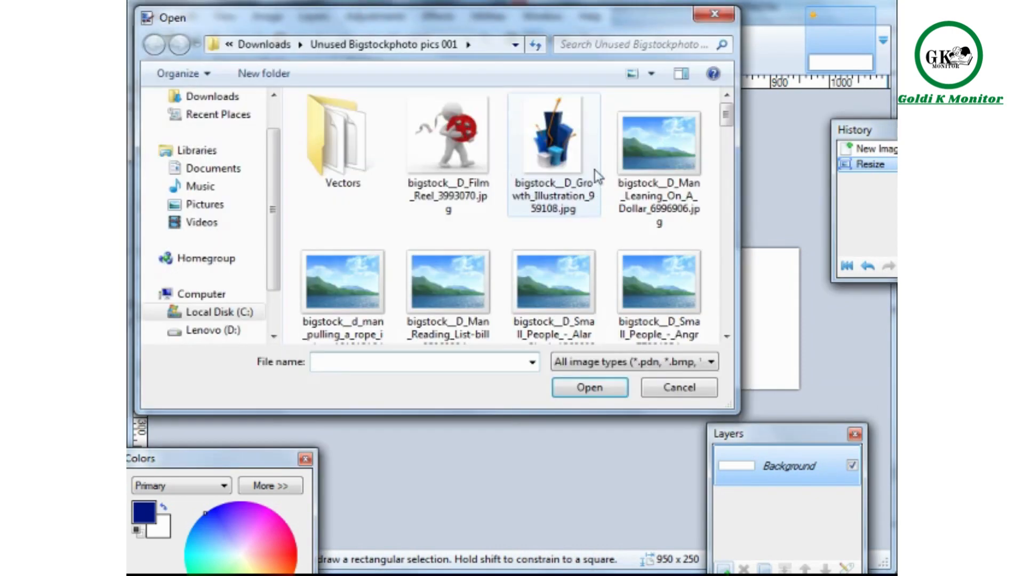
pyautogui.moveTo(729, 115); pyautogui.dragTo(726, 319)
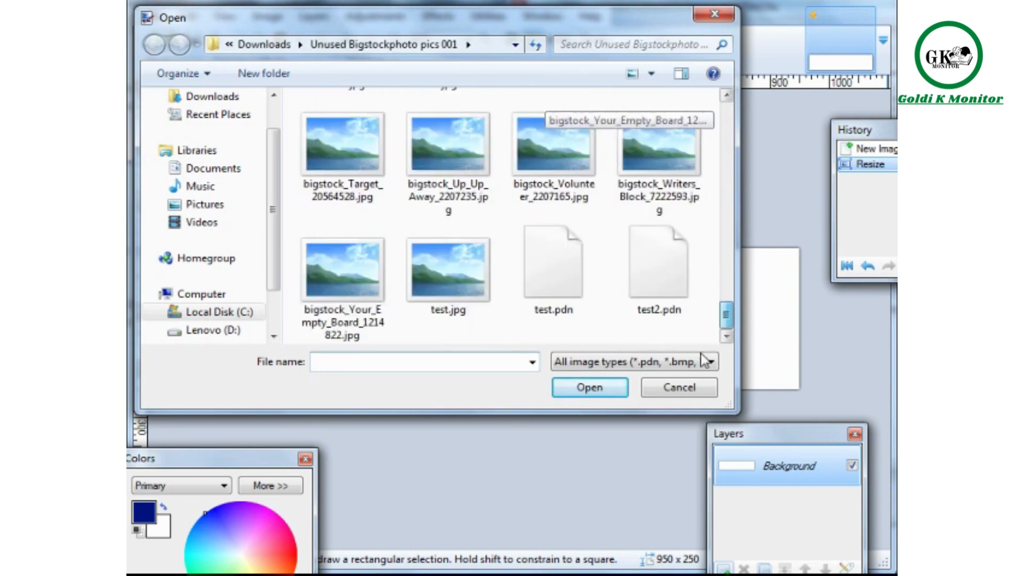
pyautogui.click(572, 302)
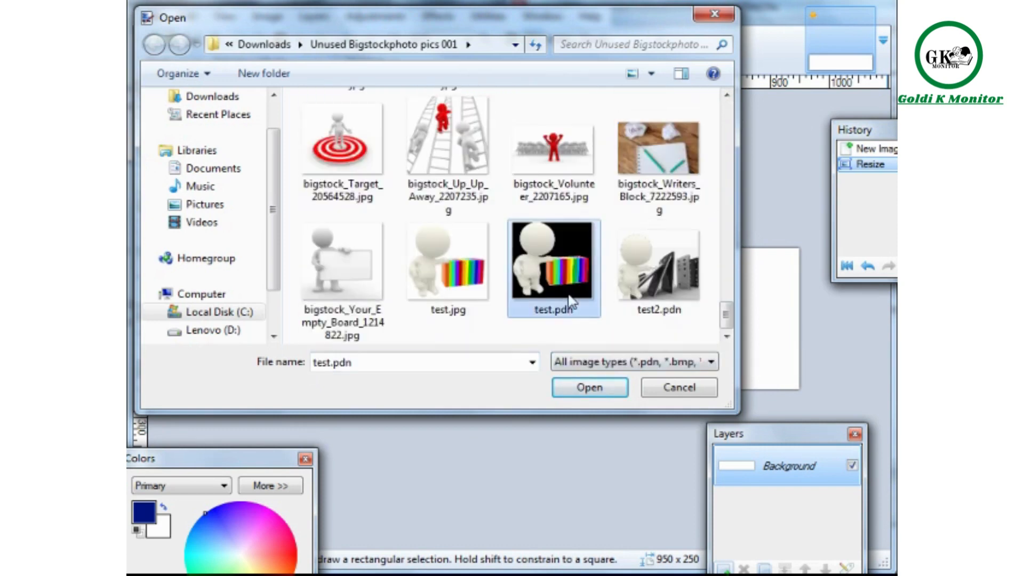
pyautogui.click(664, 388)
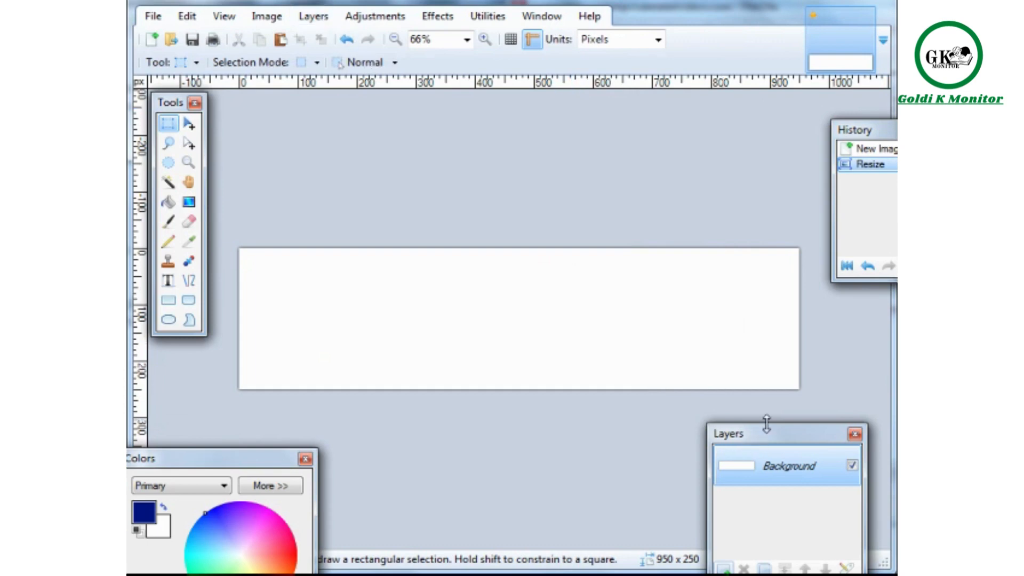
# Reposition the Layers window and import test.pdn from the Unused Bigstockphoto pics 001 folder as new layers.
pyautogui.moveTo(763, 430); pyautogui.dragTo(770, 417)
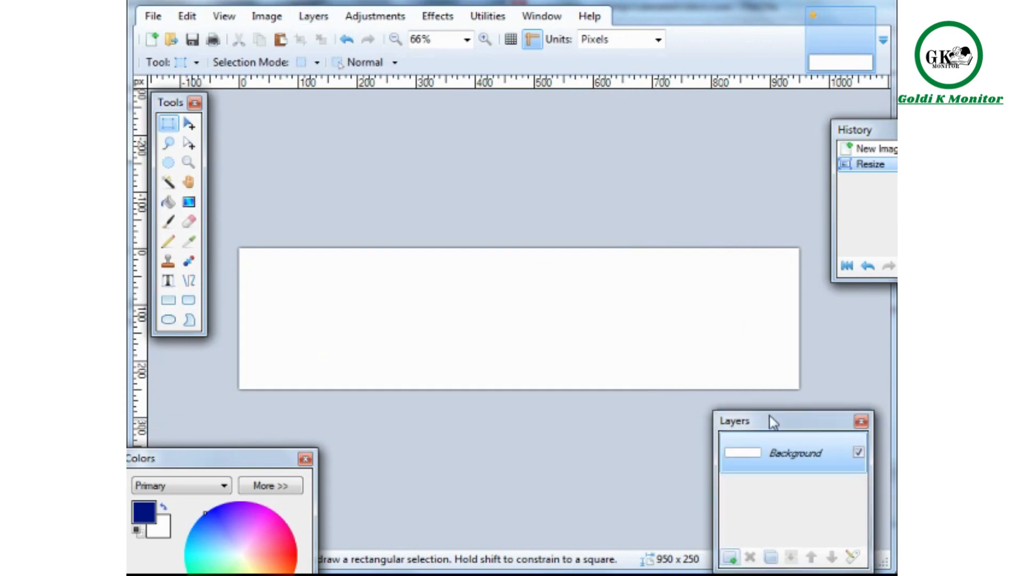
pyautogui.click(317, 21)
pyautogui.click(325, 112)
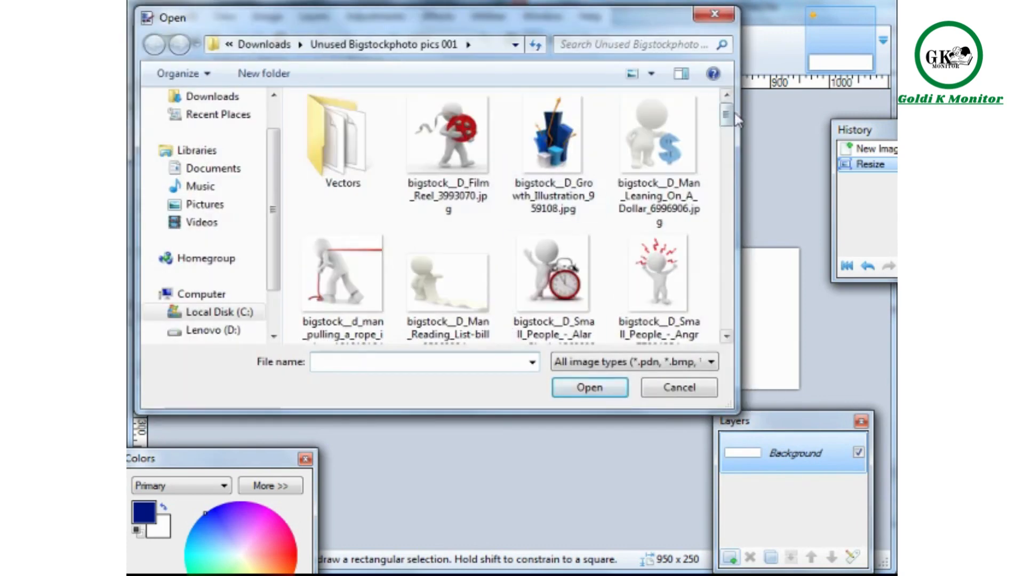
pyautogui.scroll(-5, 729, 198)
pyautogui.scroll(-10, 731, 200)
pyautogui.click(553, 261)
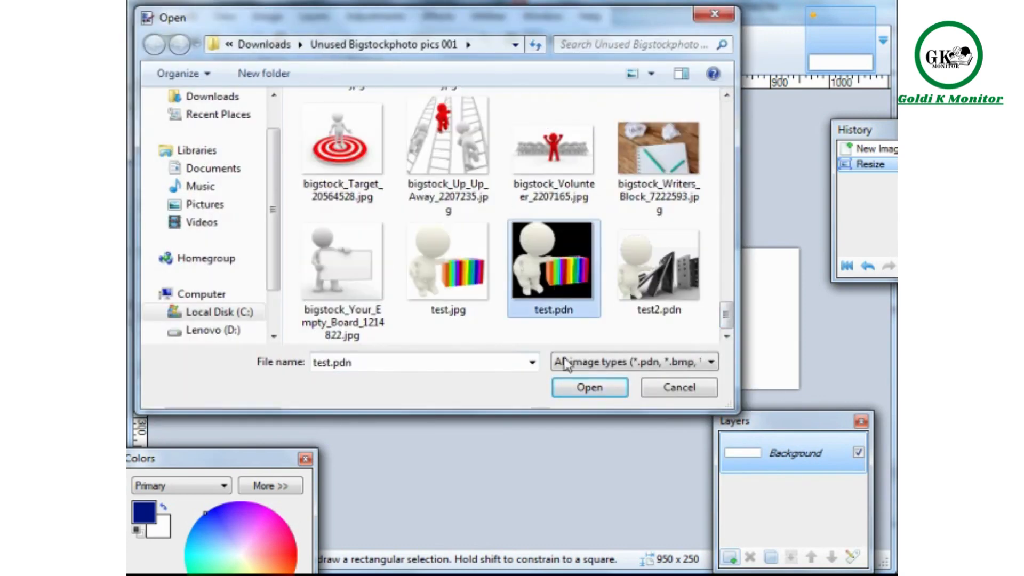
pyautogui.click(571, 385)
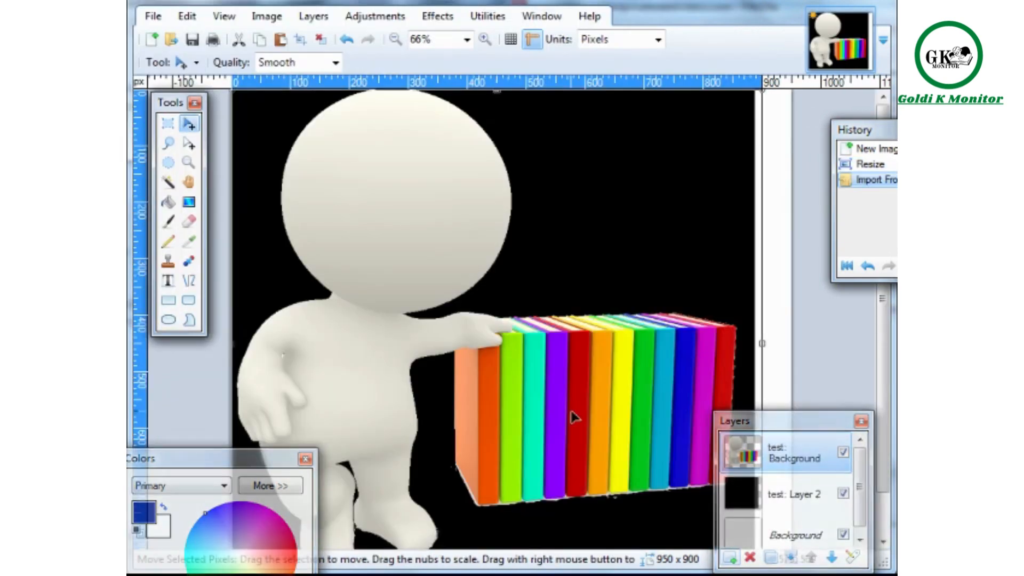
# Hide and delete the black layer test: Layer 2, select the Background layer and move the Layers window clear of the image.
pyautogui.moveTo(782, 427); pyautogui.dragTo(678, 250)
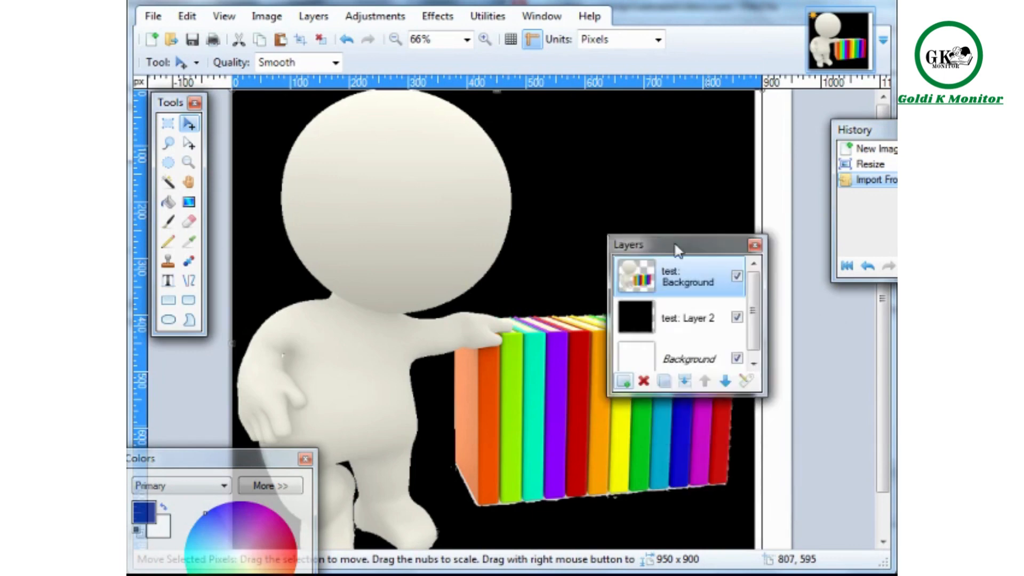
pyautogui.scroll(-1, 758, 293)
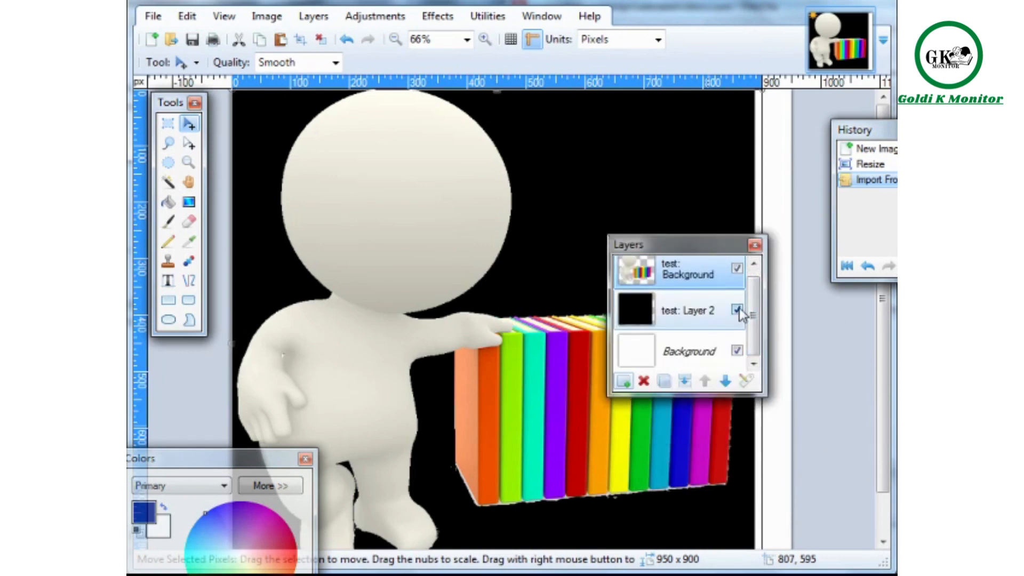
pyautogui.click(737, 310)
pyautogui.click(696, 319)
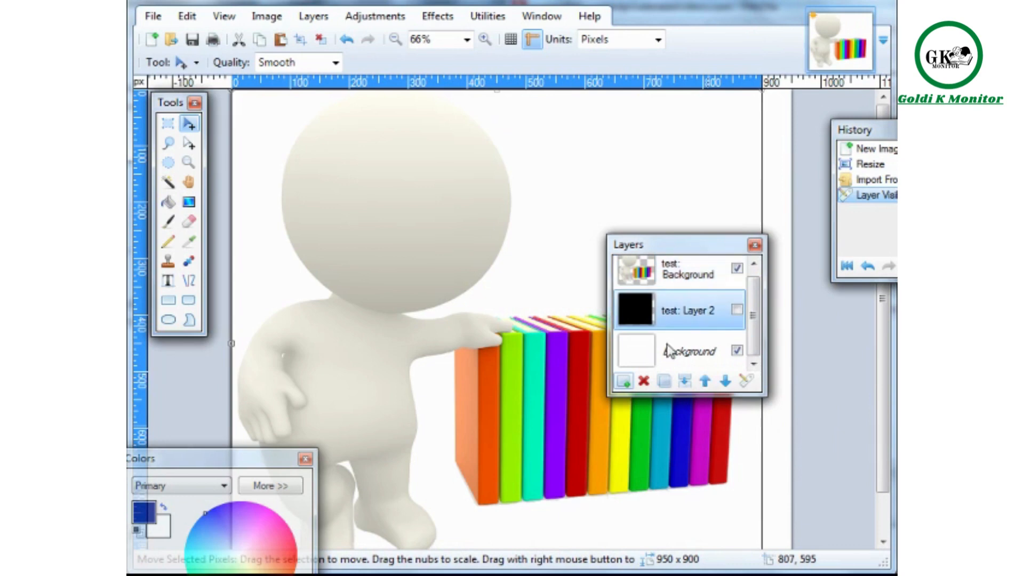
pyautogui.click(644, 381)
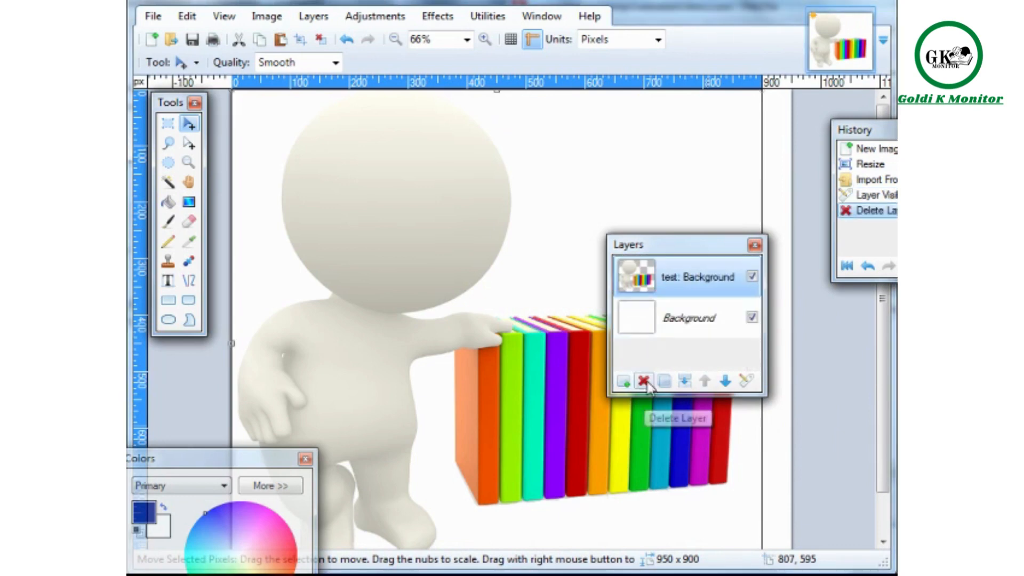
pyautogui.click(697, 322)
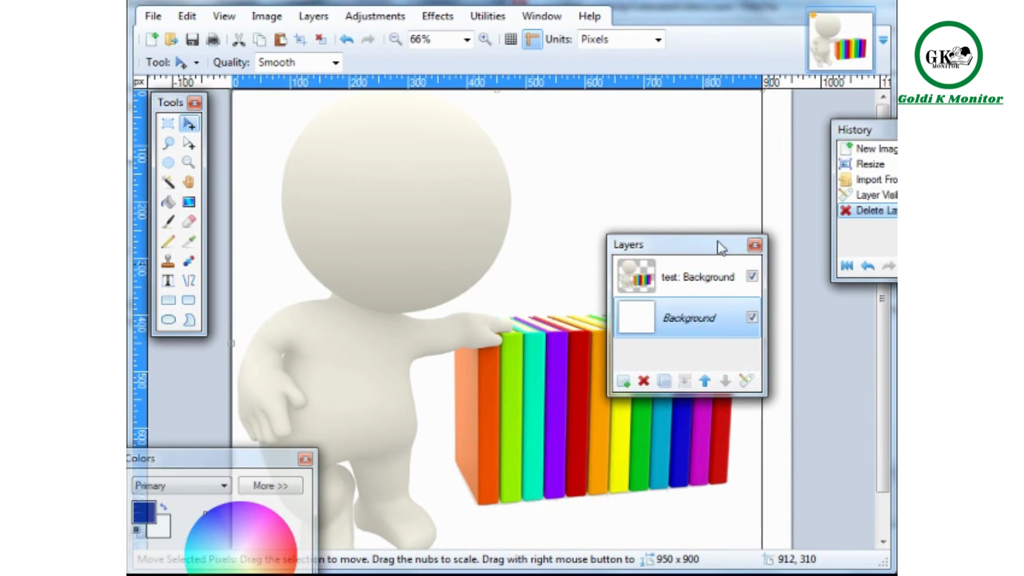
pyautogui.moveTo(715, 246); pyautogui.dragTo(952, 336)
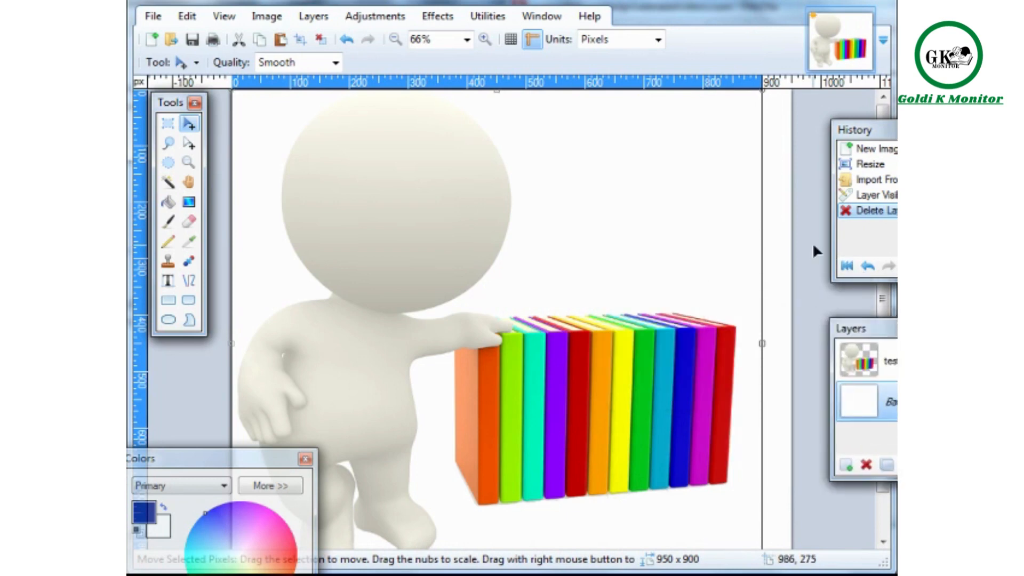
# Zoom out to 50%, scale the imported figure with books to less than half size and place it near the canvas centre.
pyautogui.click(224, 16)
pyautogui.click(224, 56)
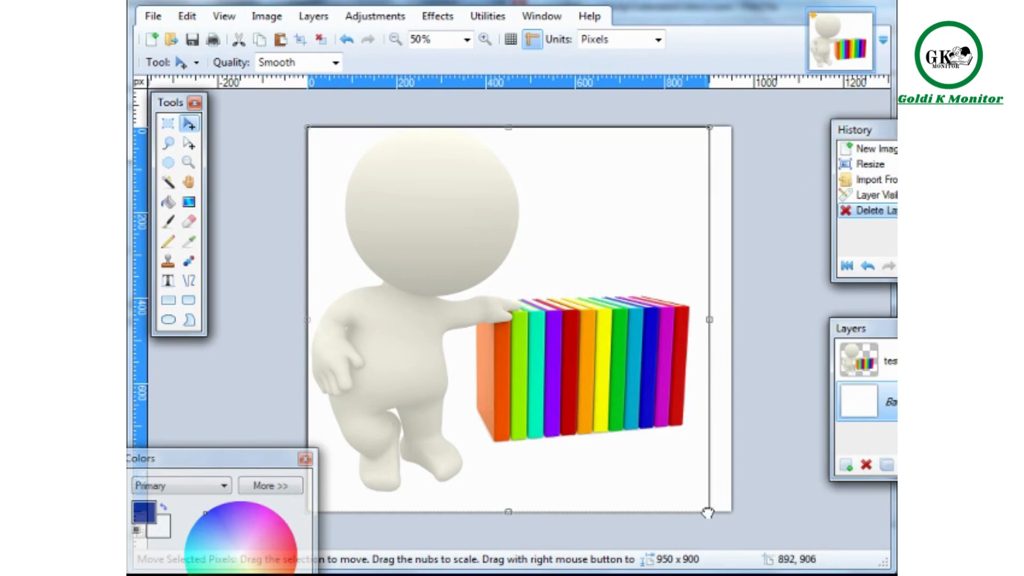
pyautogui.moveTo(709, 511); pyautogui.dragTo(485, 279)
pyautogui.click(859, 361)
pyautogui.moveTo(439, 231); pyautogui.dragTo(522, 318)
pyautogui.click(890, 402)
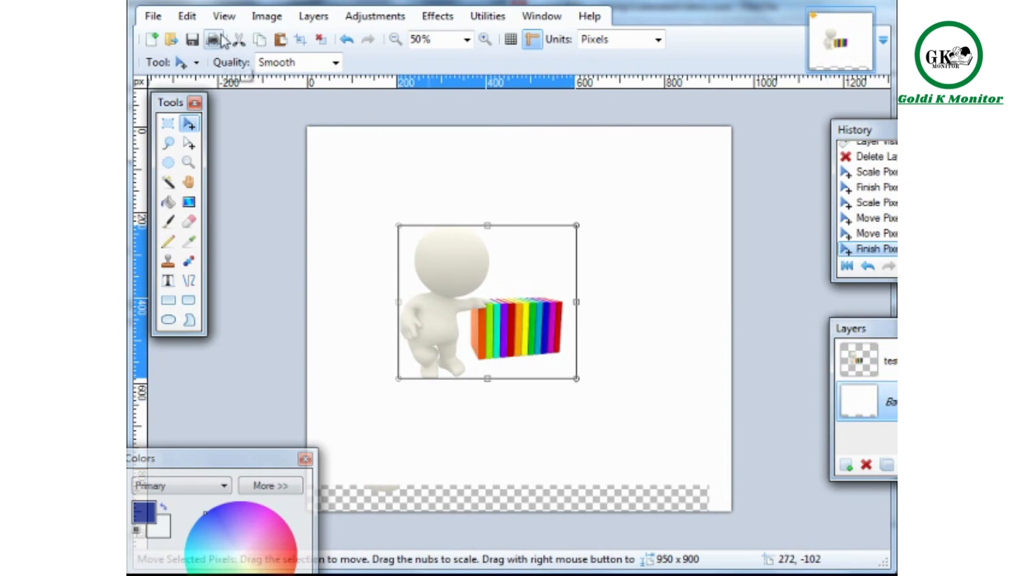
# Resize the enlarged image back to 950 by 250 pixels without maintaining the aspect ratio.
pyautogui.click(269, 16)
pyautogui.click(251, 56)
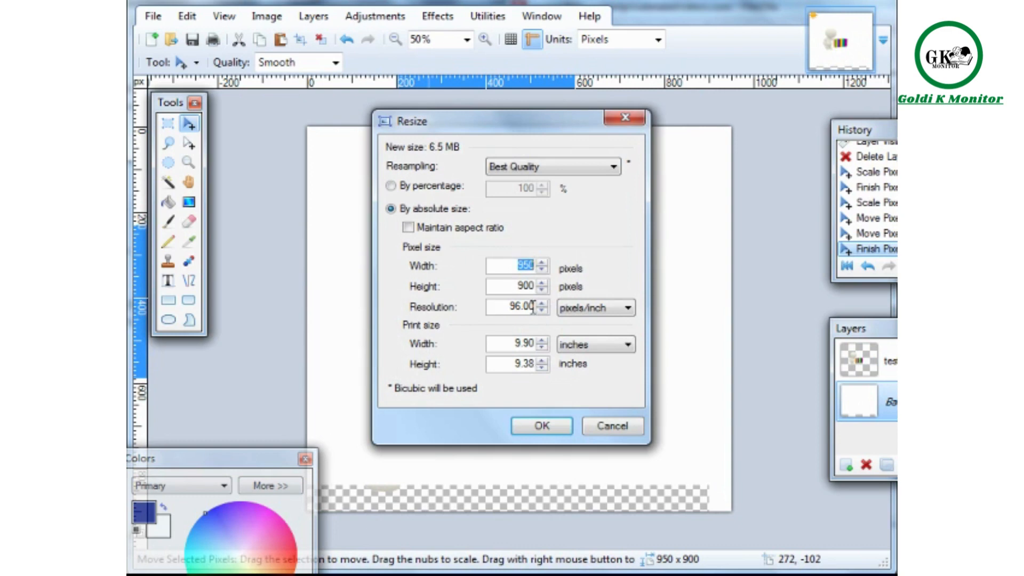
pyautogui.doubleClick(515, 291)
pyautogui.write('250')
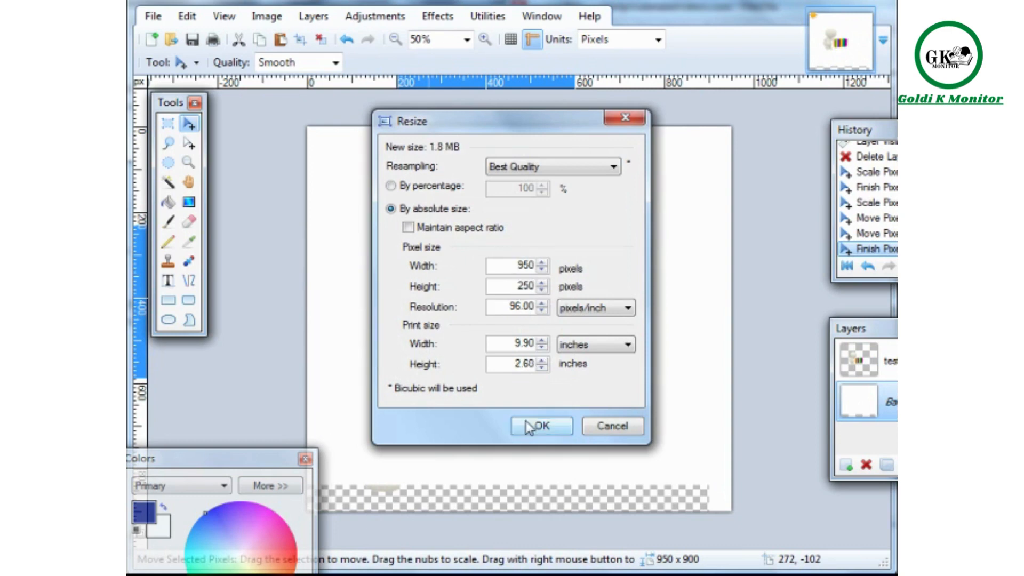
pyautogui.click(527, 426)
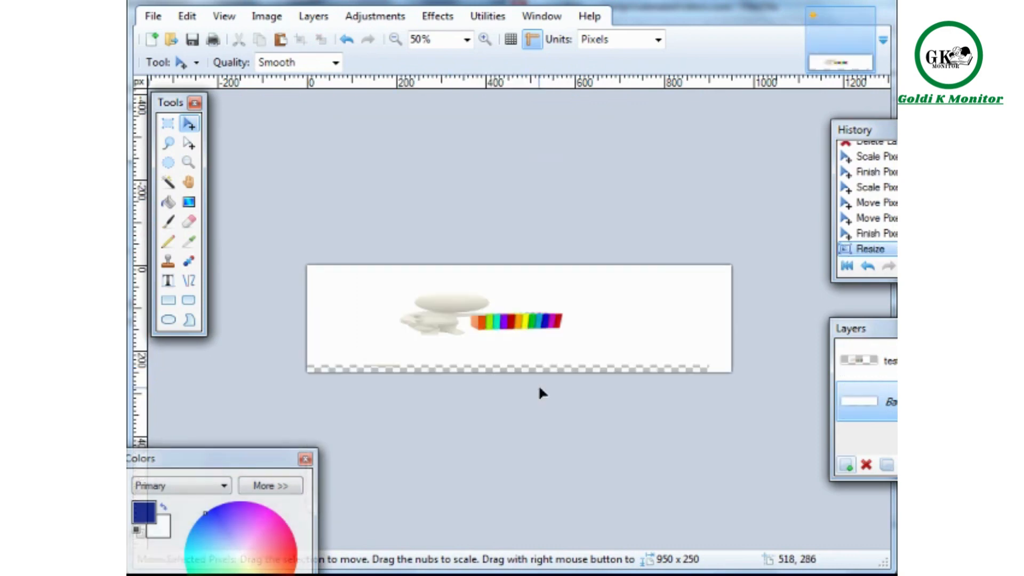
# Select all of the test: Background layer, rescale it to about 690 by 458 pixels and place the figure near the banner's left end.
pyautogui.click(856, 362)
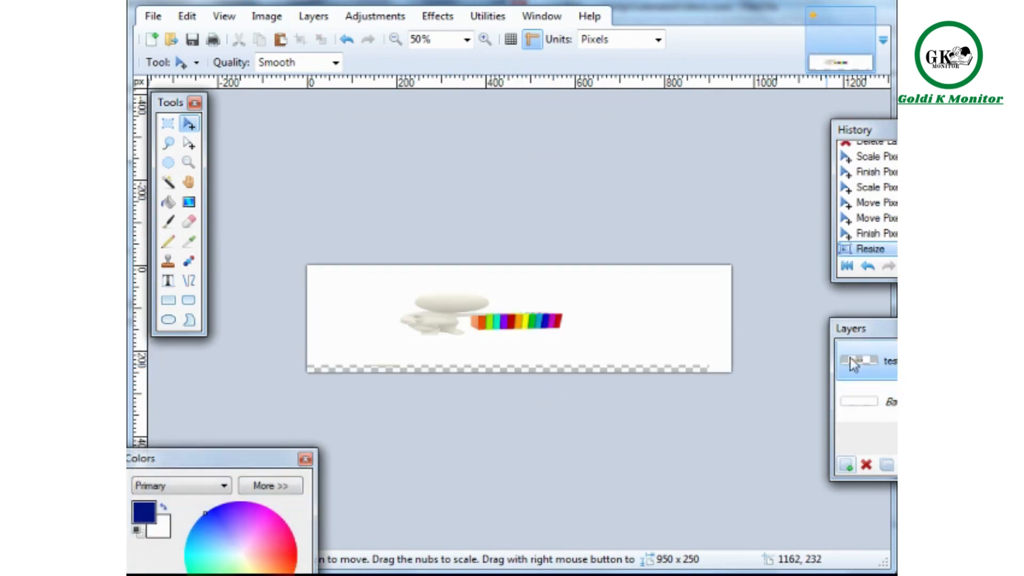
pyautogui.hotkey('ctrl', 'a')
pyautogui.moveTo(482, 323); pyautogui.dragTo(440, 328)
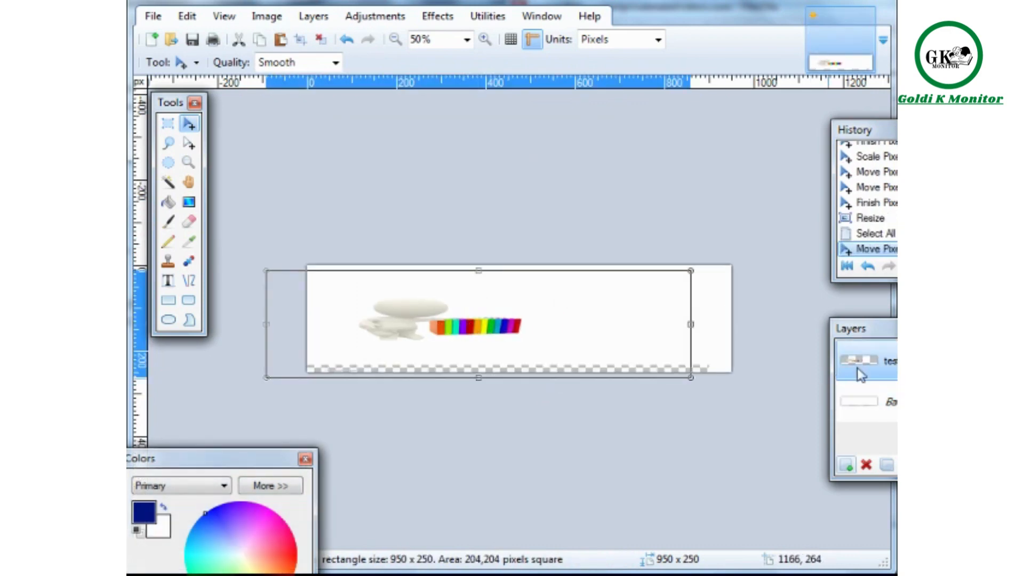
pyautogui.moveTo(693, 271); pyautogui.dragTo(576, 182)
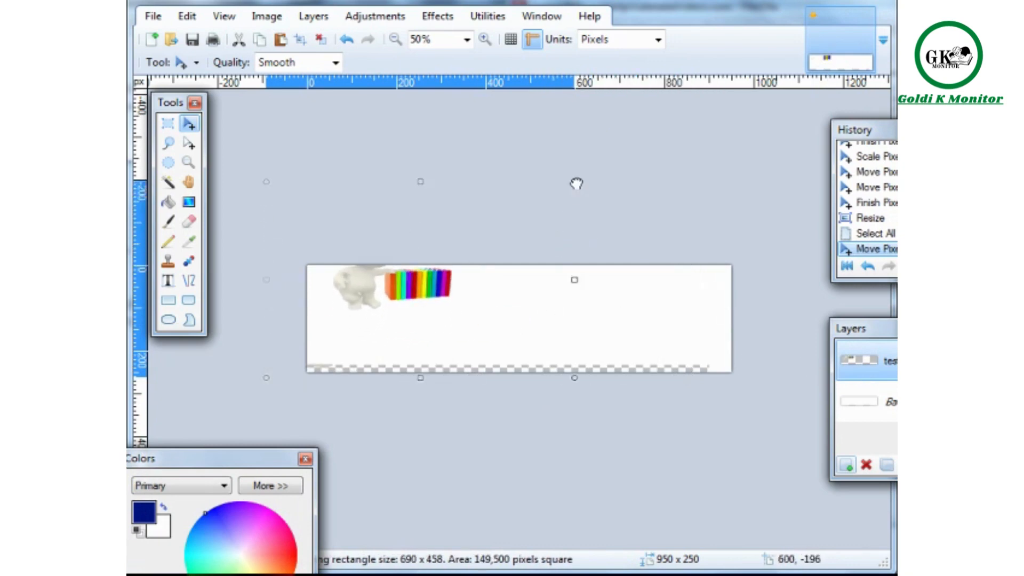
pyautogui.moveTo(442, 335); pyautogui.dragTo(448, 357)
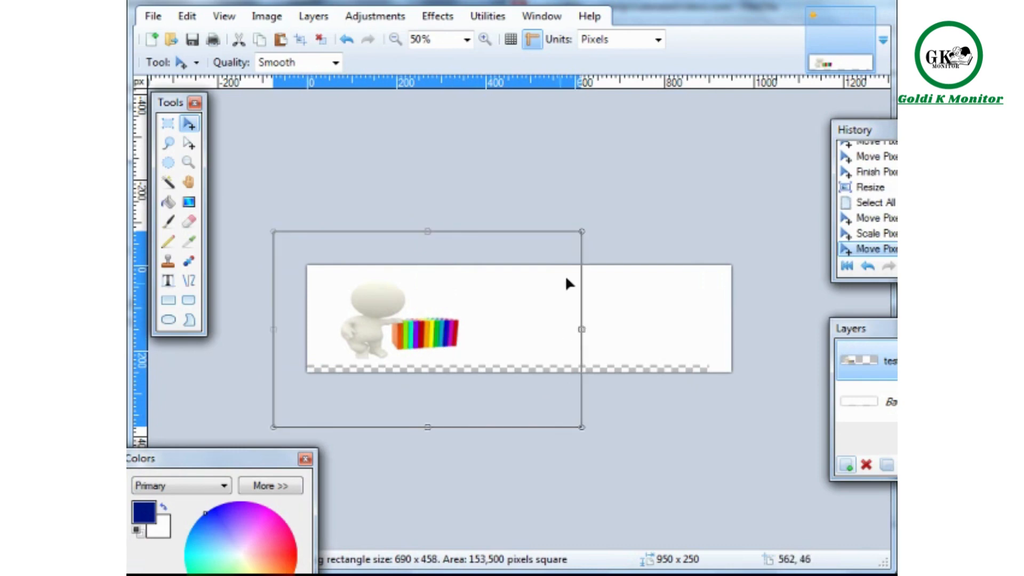
# Rescale the figure to about 660 by 592 pixels at the banner's left end, and shift the selected Background layer area slightly down.
pyautogui.moveTo(581, 232); pyautogui.dragTo(568, 173)
pyautogui.moveTo(495, 308); pyautogui.dragTo(454, 347)
pyautogui.click(862, 408)
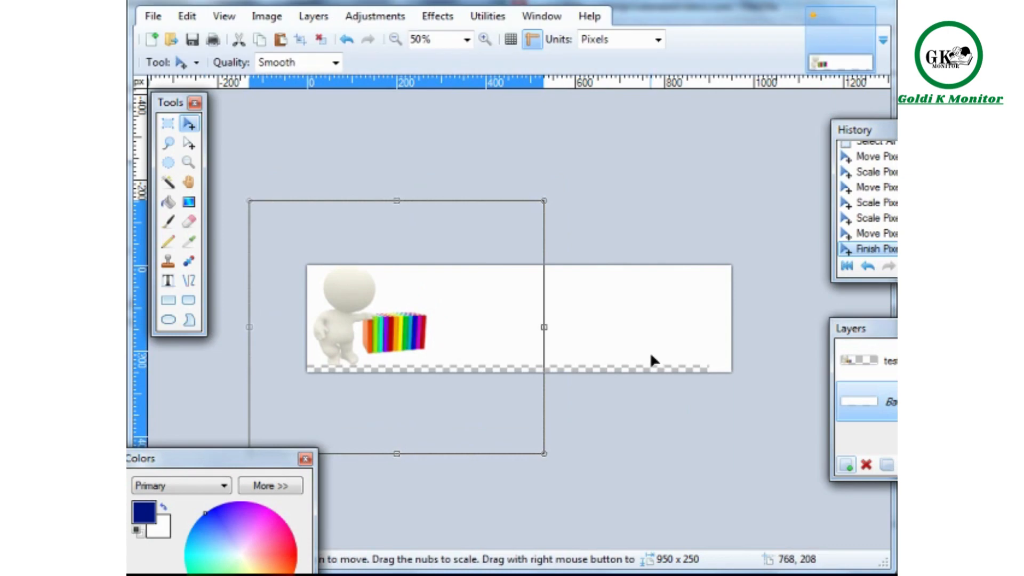
pyautogui.moveTo(651, 353)
pyautogui.mouseDown()
pyautogui.moveTo(652, 362)
pyautogui.moveTo(655, 354)
pyautogui.moveTo(641, 355)
pyautogui.moveTo(649, 358)
pyautogui.mouseUp()
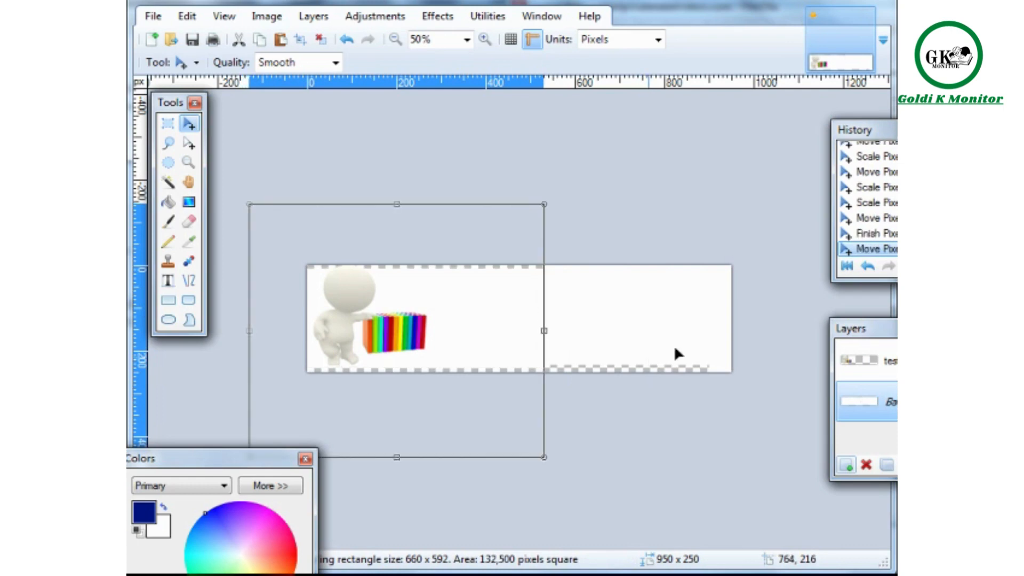
# Bring the browser window with the example banners over the canvas, examine their layouts, and move it away again.
pyautogui.moveTo(896, 19); pyautogui.dragTo(581, 8)
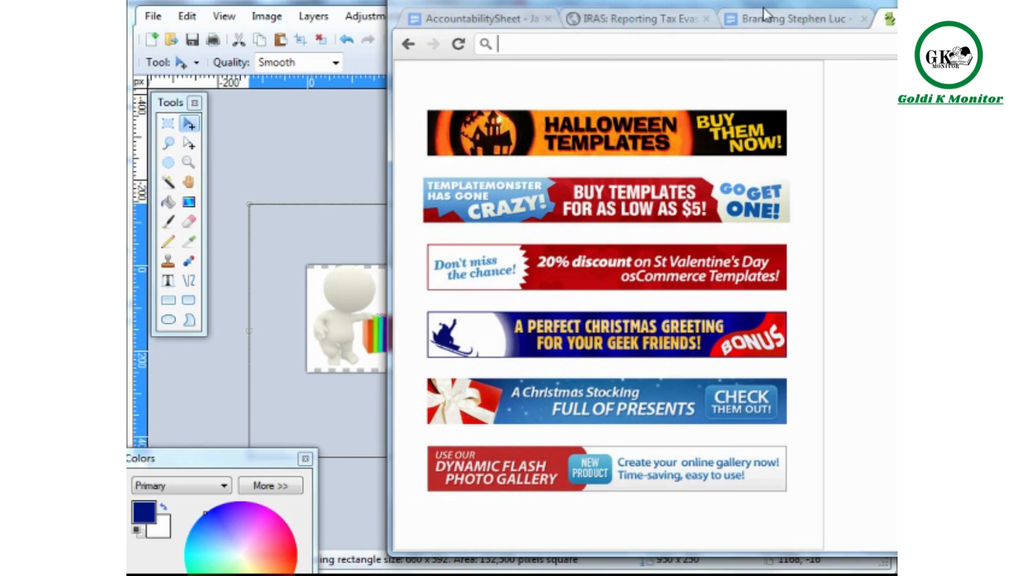
pyautogui.moveTo(767, 2)
pyautogui.mouseDown()
pyautogui.moveTo(1023, 22)
pyautogui.moveTo(846, 33)
pyautogui.mouseUp()
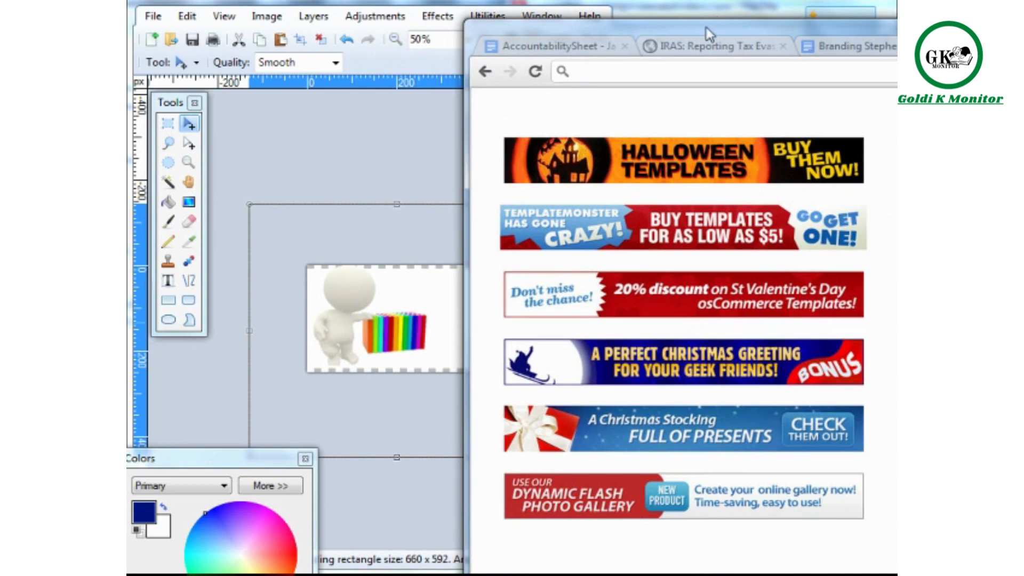
pyautogui.moveTo(709, 33); pyautogui.dragTo(1023, 33)
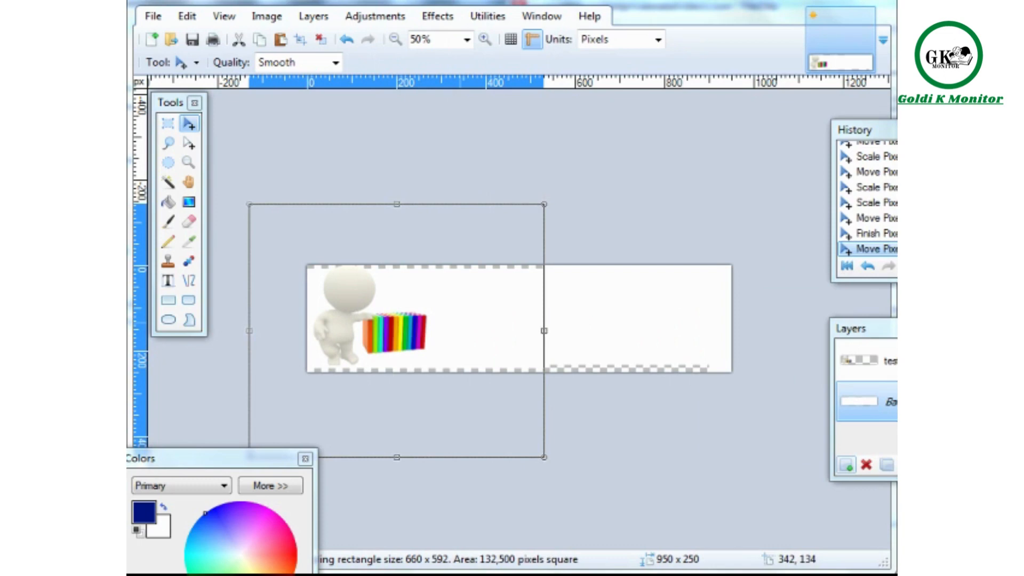
# Fill the transparent strips along the Background layer's top and bottom edges with white using the Paint Bucket.
pyautogui.click(169, 201)
pyautogui.moveTo(209, 468); pyautogui.dragTo(240, 358)
pyautogui.click(166, 530)
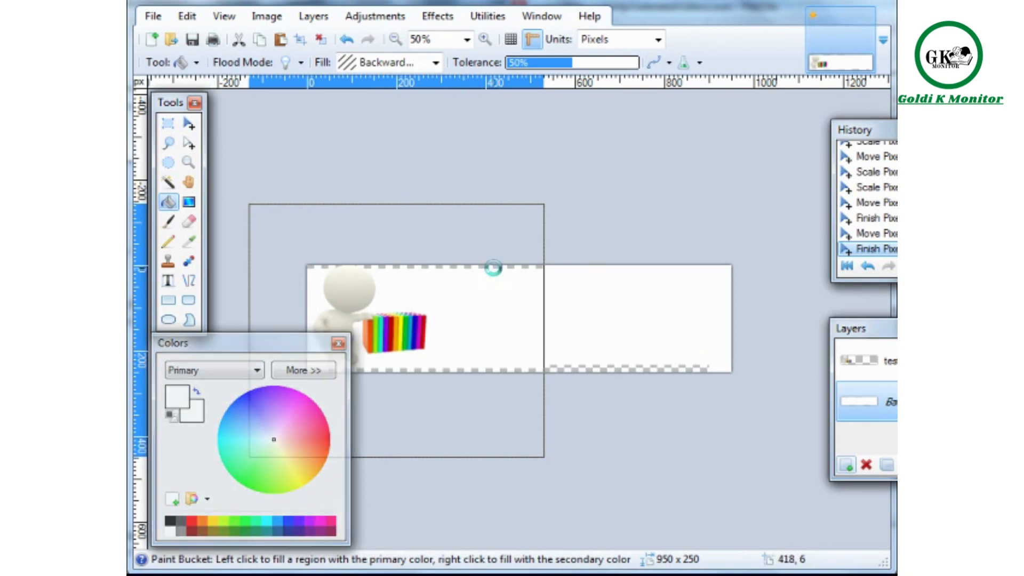
pyautogui.click(487, 262)
pyautogui.click(564, 365)
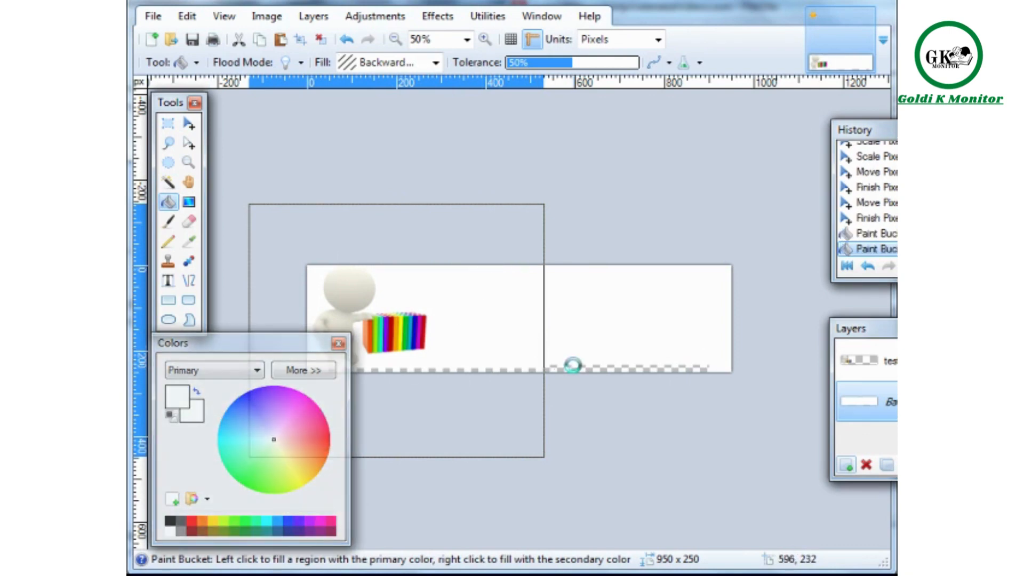
pyautogui.click(539, 364)
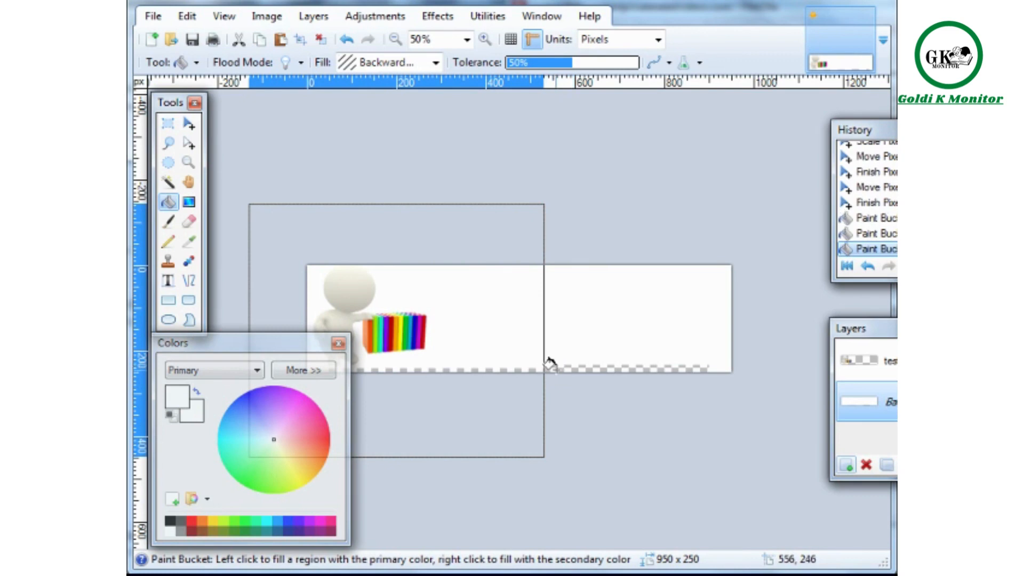
pyautogui.click(551, 367)
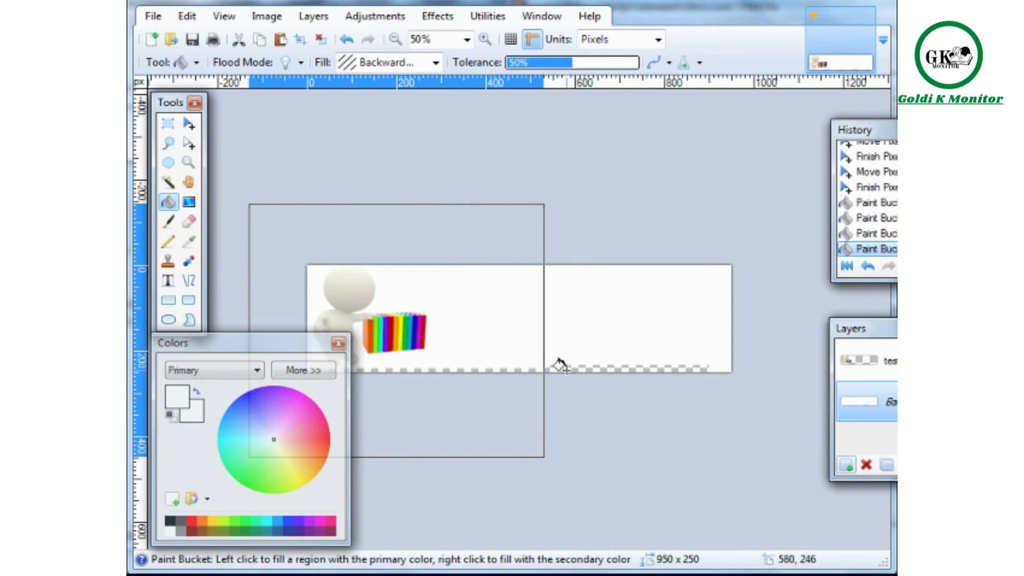
pyautogui.click(574, 366)
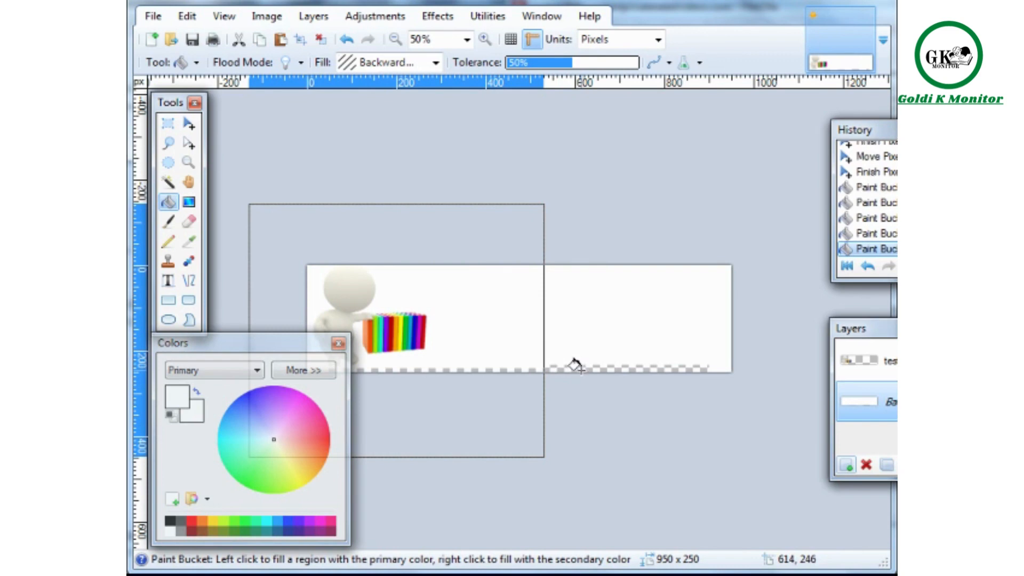
pyautogui.click(488, 368)
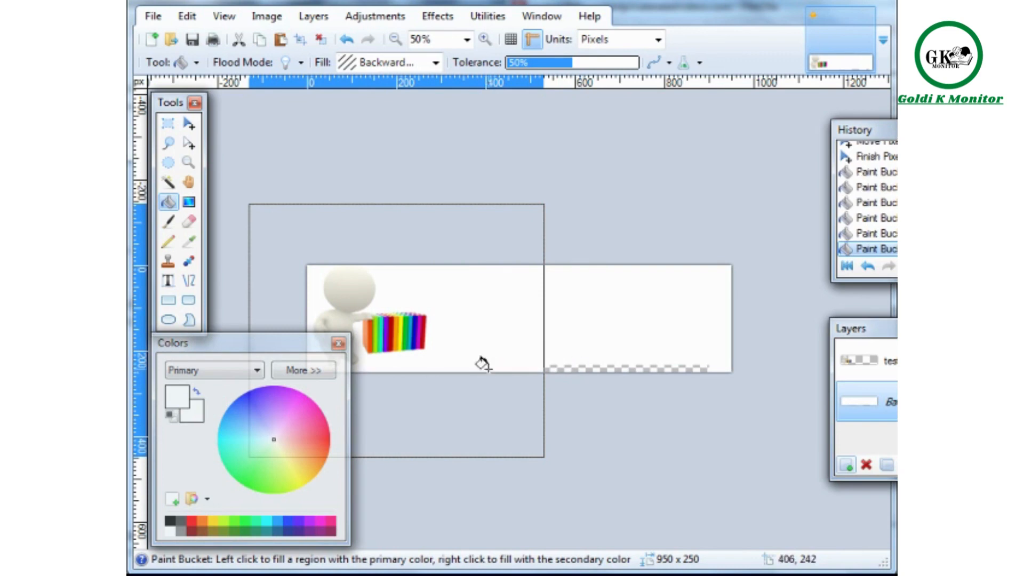
pyautogui.click(572, 366)
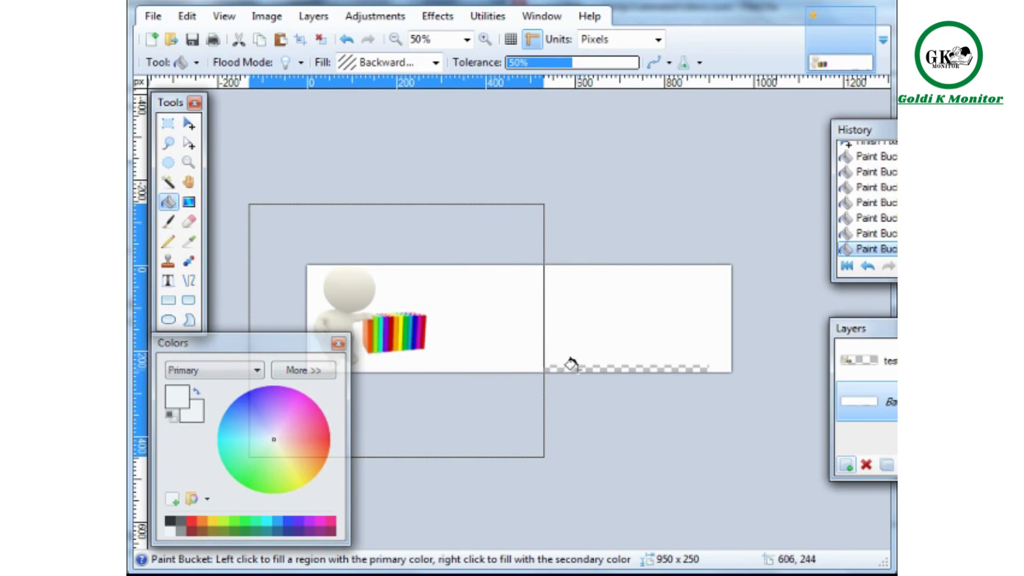
pyautogui.click(633, 366)
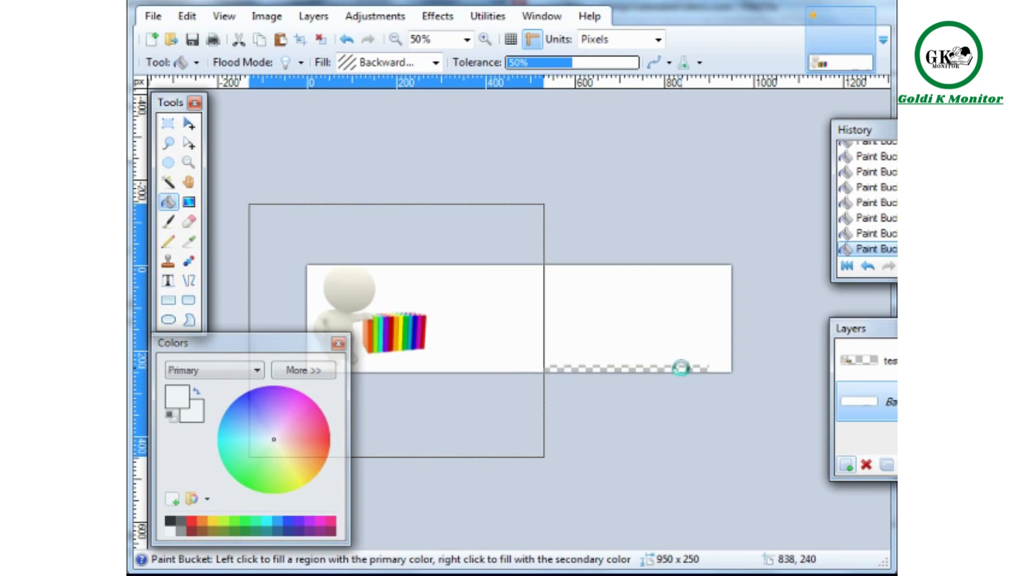
# Duplicate a white area of about 432 by 119 pixels from the banner's upper right and move it over the remaining transparent strip.
pyautogui.click(189, 125)
pyautogui.click(168, 124)
pyautogui.click(603, 270)
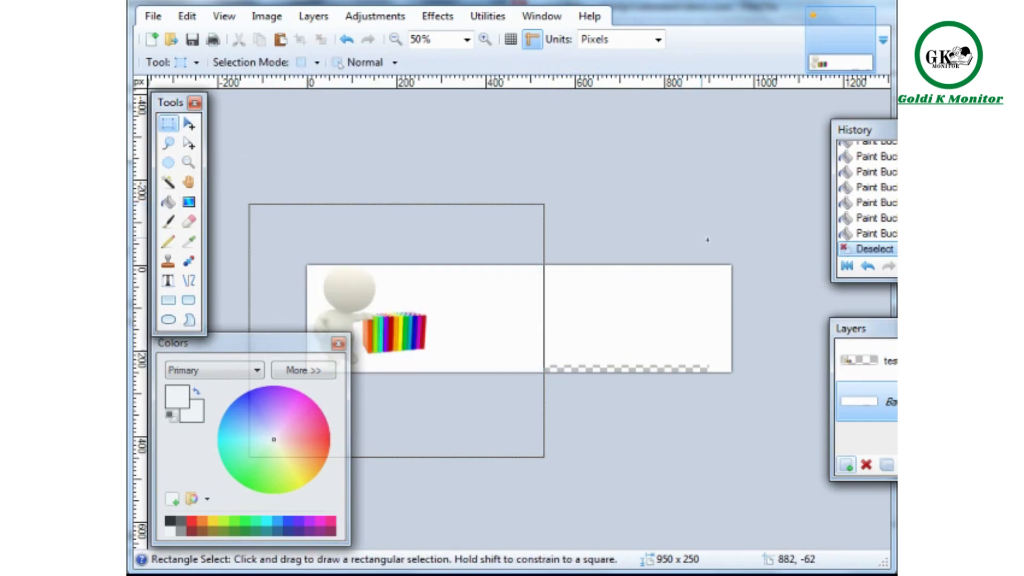
pyautogui.moveTo(756, 249); pyautogui.dragTo(539, 316)
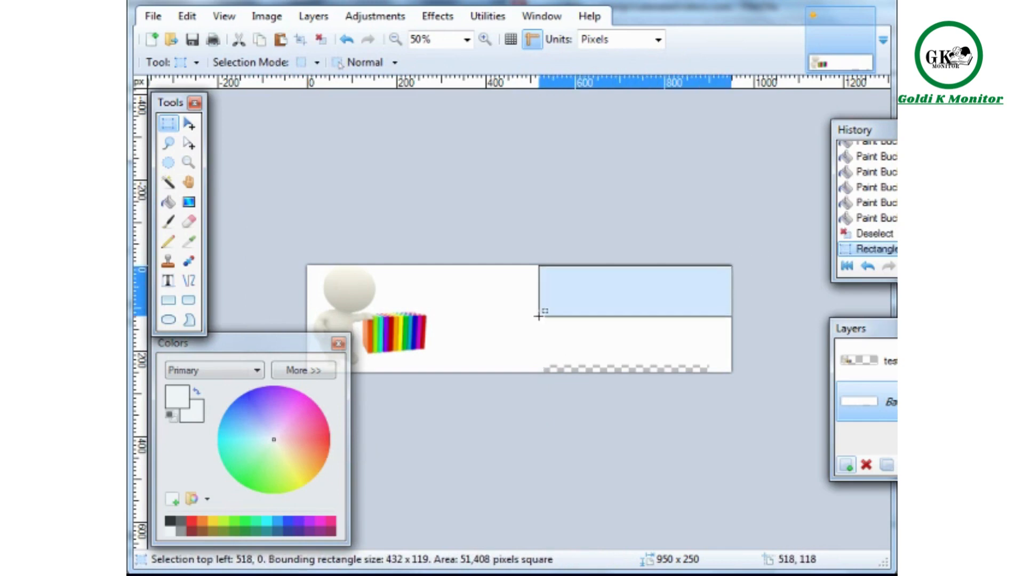
pyautogui.hotkey('ctrl', 'v')
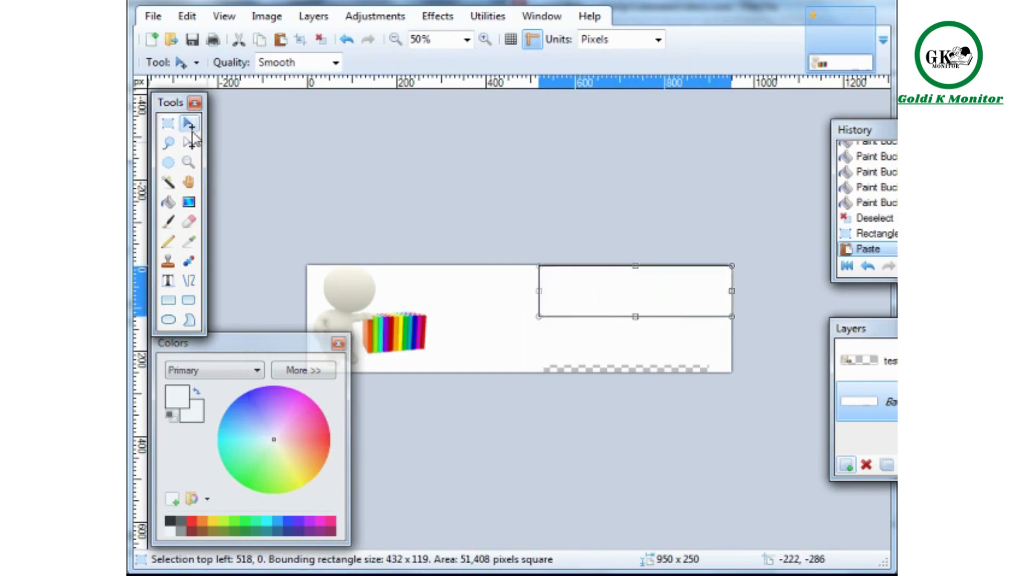
pyautogui.click(658, 313)
pyautogui.moveTo(653, 318); pyautogui.dragTo(660, 367)
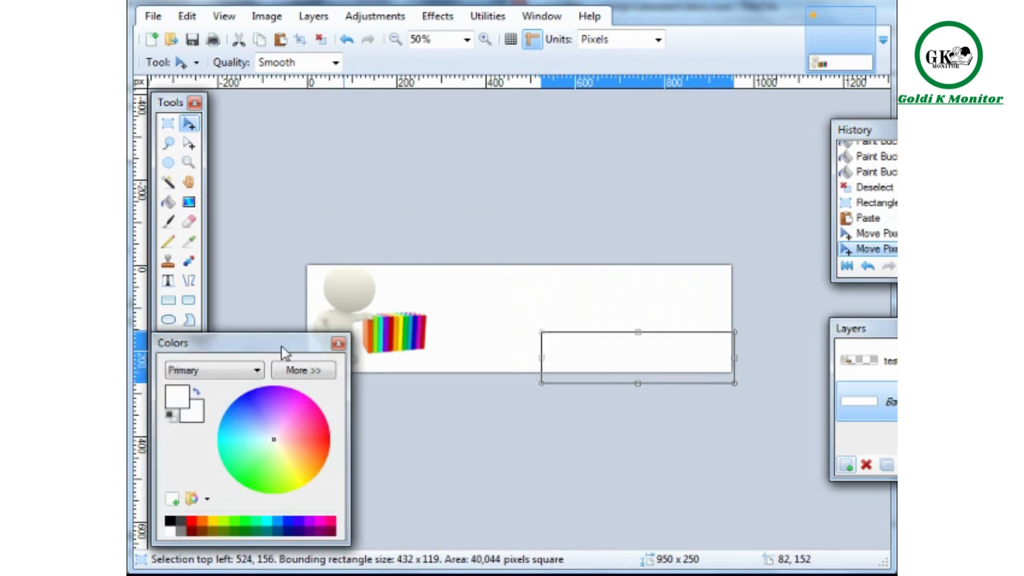
# Move the Colors window clear of the image, hide the figure's test: Background layer and clear the selection.
pyautogui.moveTo(282, 348); pyautogui.dragTo(222, 377)
pyautogui.click(867, 361)
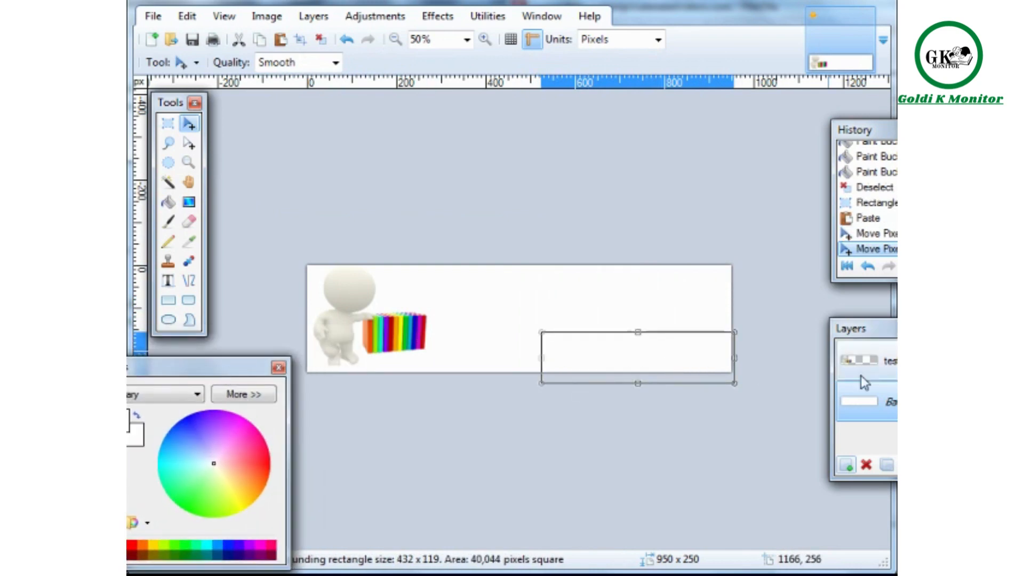
pyautogui.click(896, 361)
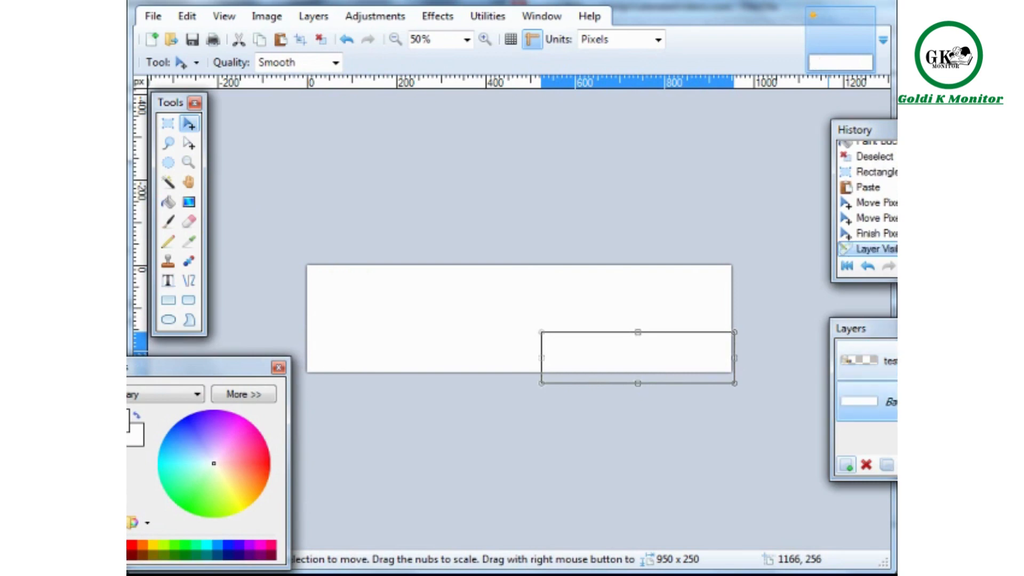
pyautogui.click(896, 361)
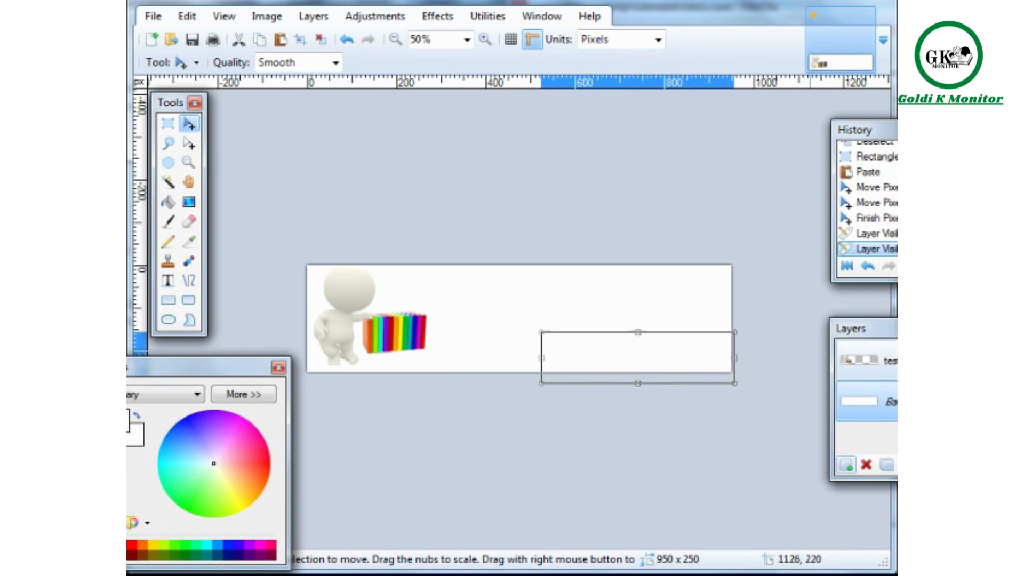
pyautogui.click(894, 360)
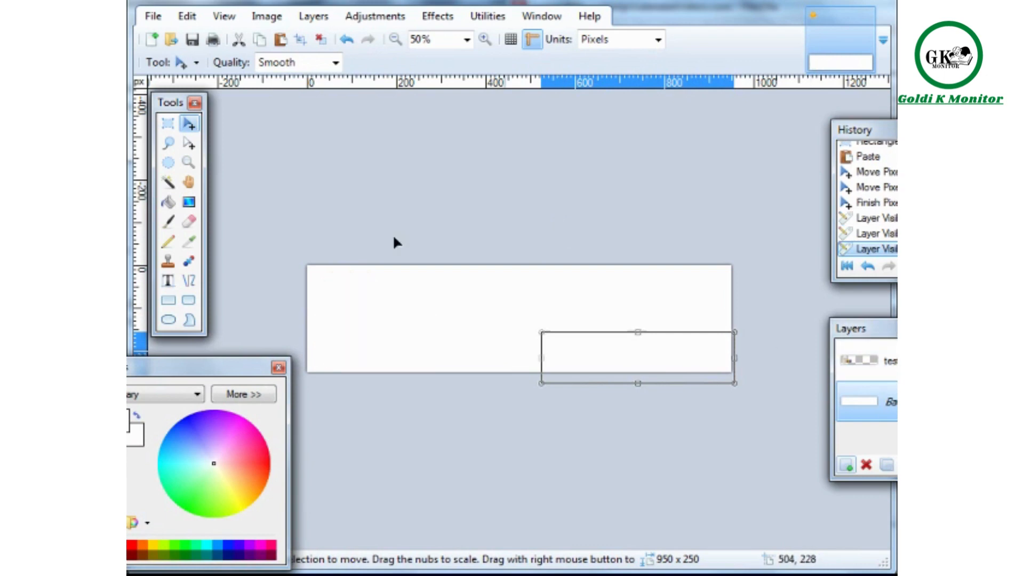
pyautogui.click(168, 124)
pyautogui.click(594, 208)
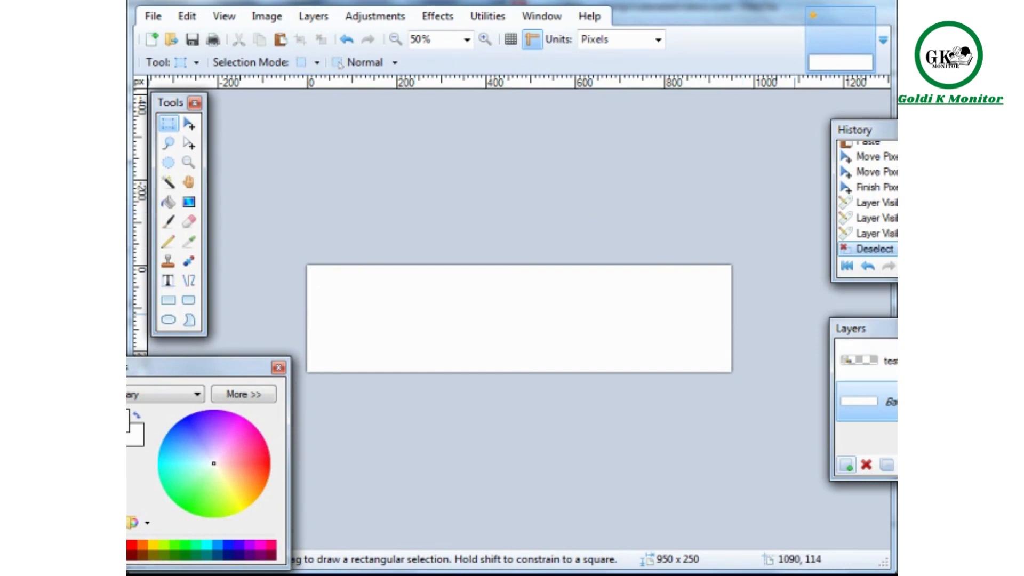
# Review the example banners in the browser again and return to the blank canvas in Paint.NET.
pyautogui.moveTo(1022, 24)
pyautogui.mouseDown()
pyautogui.moveTo(725, 11)
pyautogui.moveTo(733, 9)
pyautogui.mouseUp()
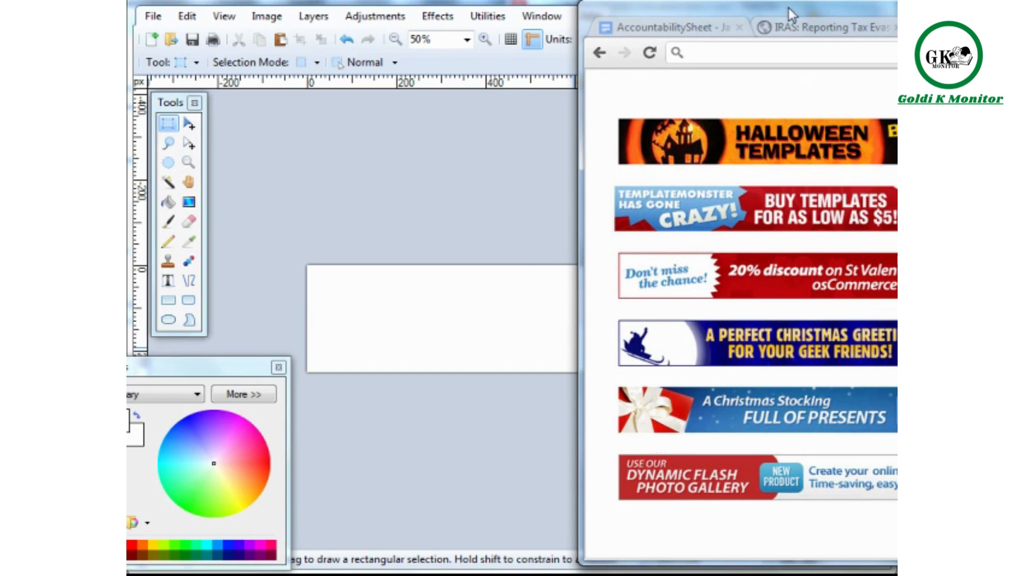
pyautogui.moveTo(790, 13); pyautogui.dragTo(969, 20)
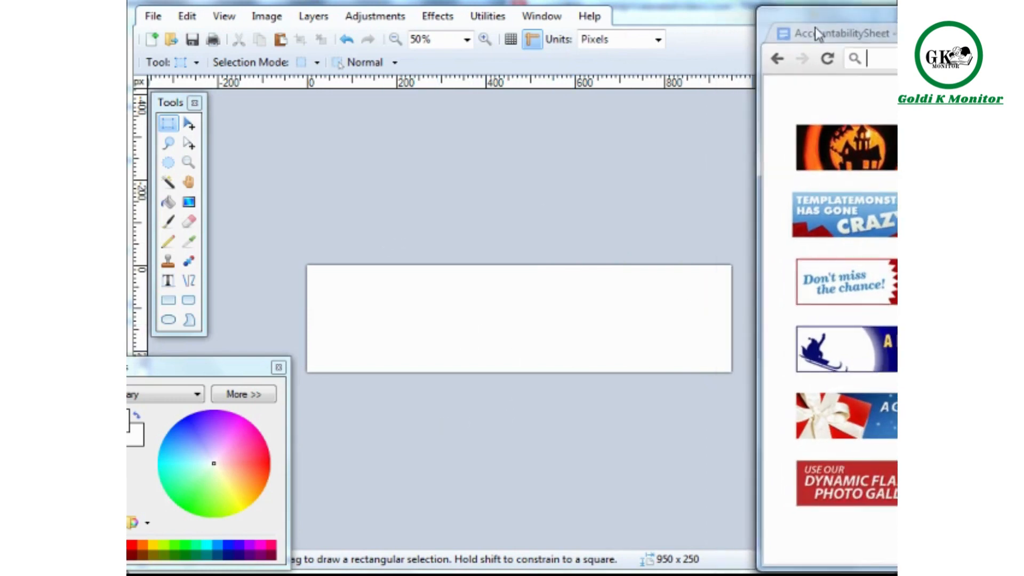
pyautogui.moveTo(865, 21)
pyautogui.mouseDown()
pyautogui.moveTo(976, 27)
pyautogui.moveTo(936, 40)
pyautogui.mouseUp()
pyautogui.click(657, 156)
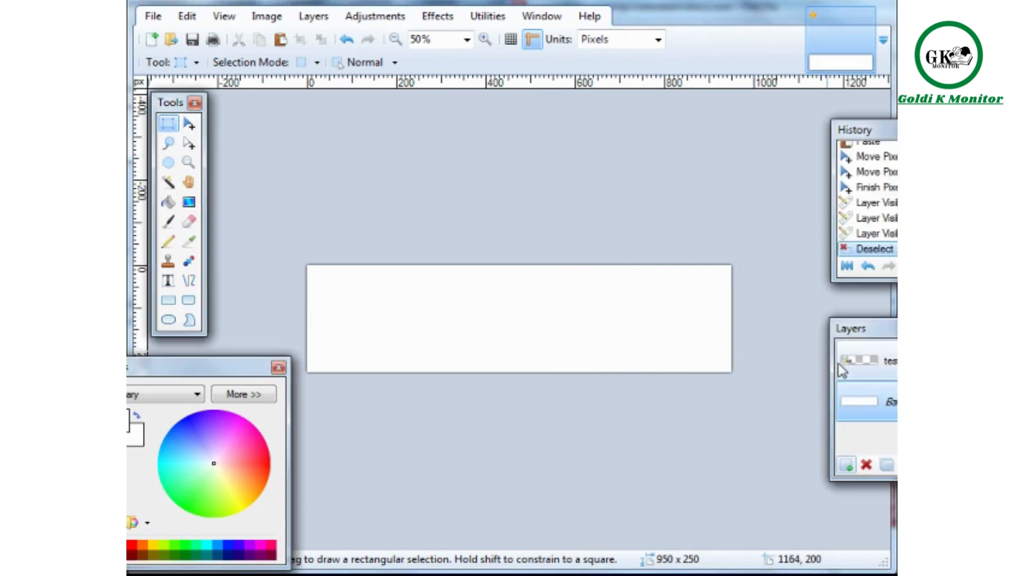
# Add a new layer directly above the Background layer.
pyautogui.click(325, 20)
pyautogui.click(341, 36)
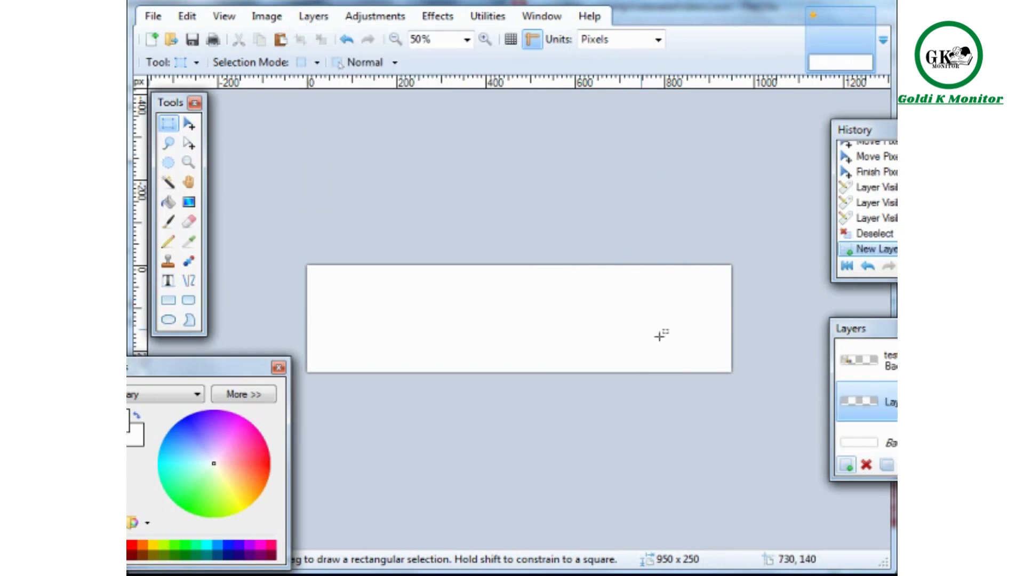
pyautogui.scroll(-1, 866, 398)
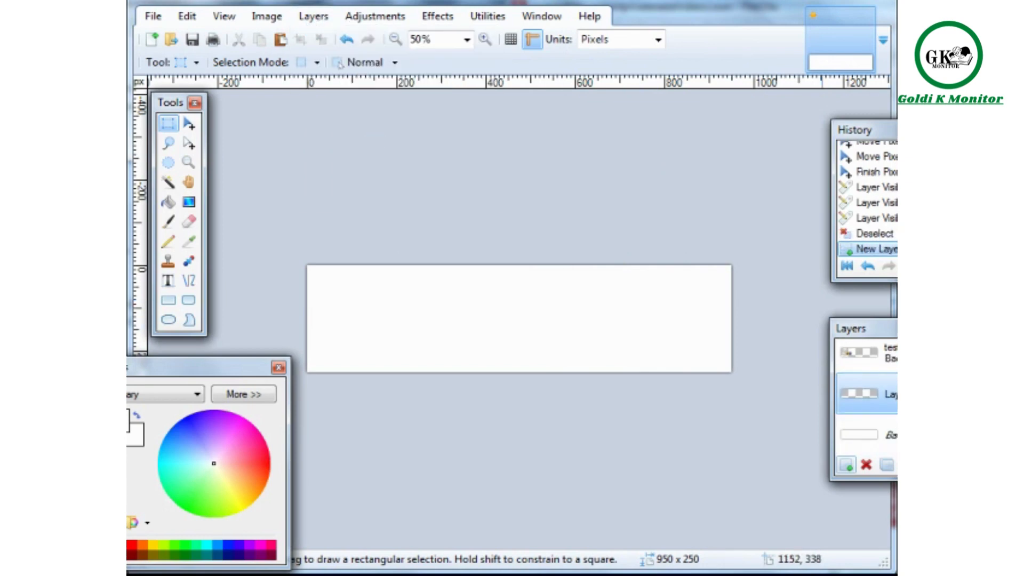
pyautogui.scroll(1, 866, 397)
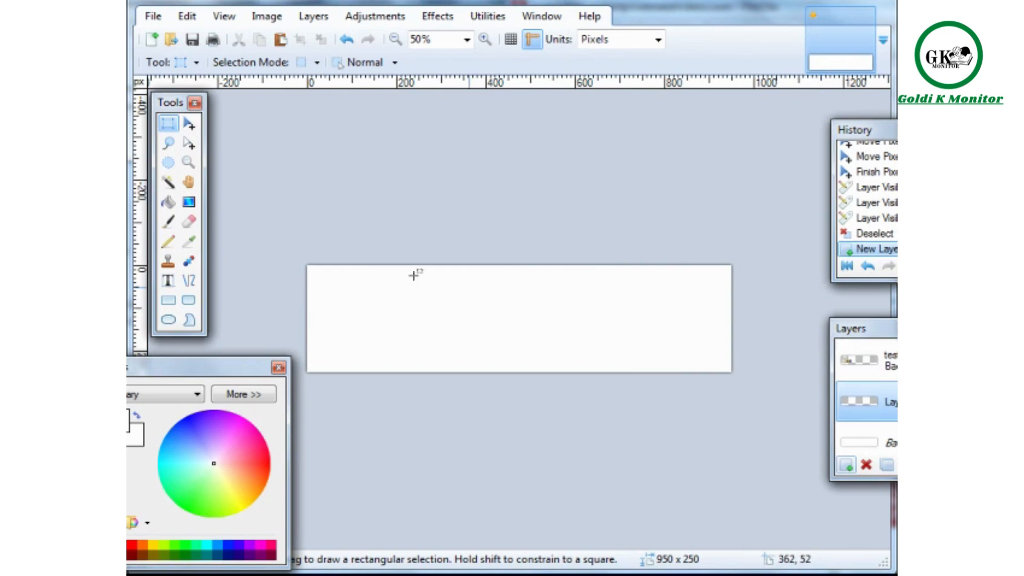
# Check the example banners' curved shapes and draw large ellipses overlapping the left end of the banner on the new layer.
pyautogui.moveTo(895, 34); pyautogui.dragTo(697, 23)
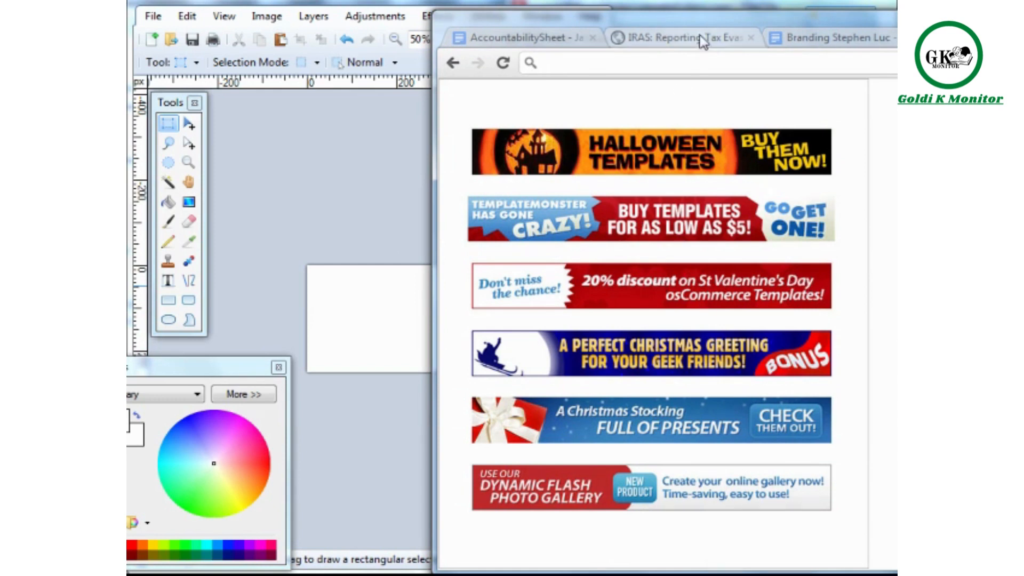
pyautogui.moveTo(709, 19); pyautogui.dragTo(869, 31)
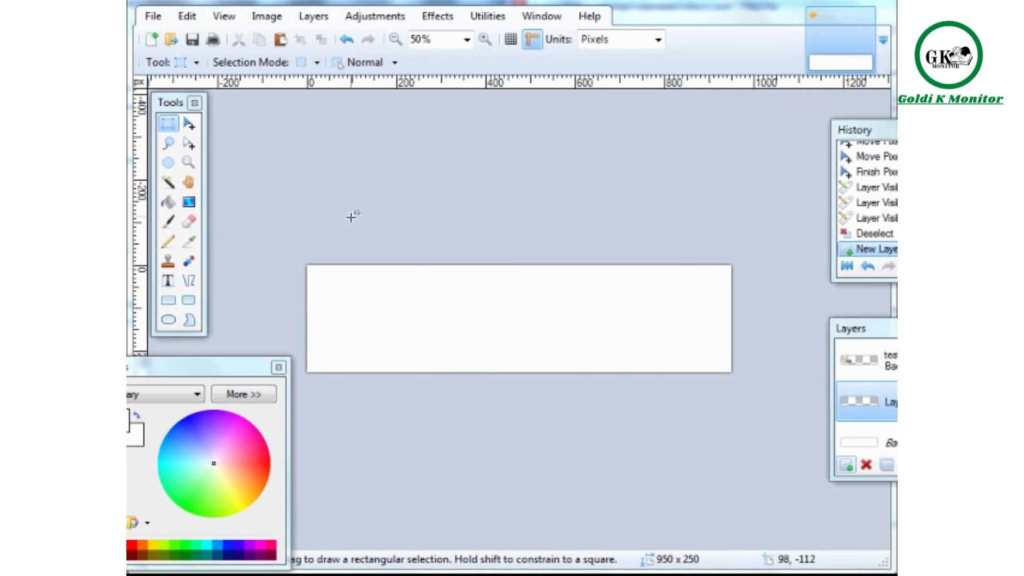
pyautogui.click(169, 320)
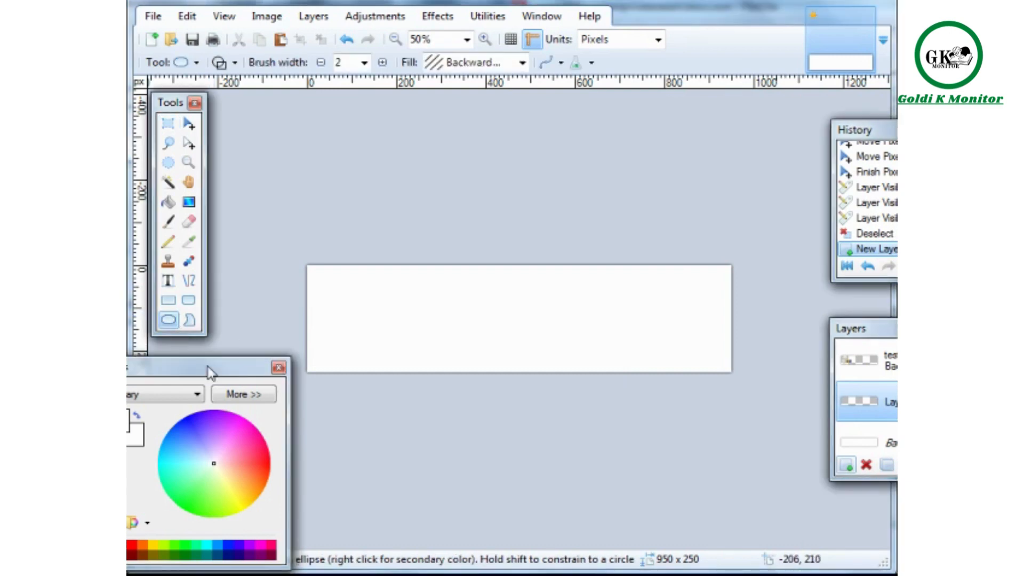
pyautogui.moveTo(212, 372); pyautogui.dragTo(135, 409)
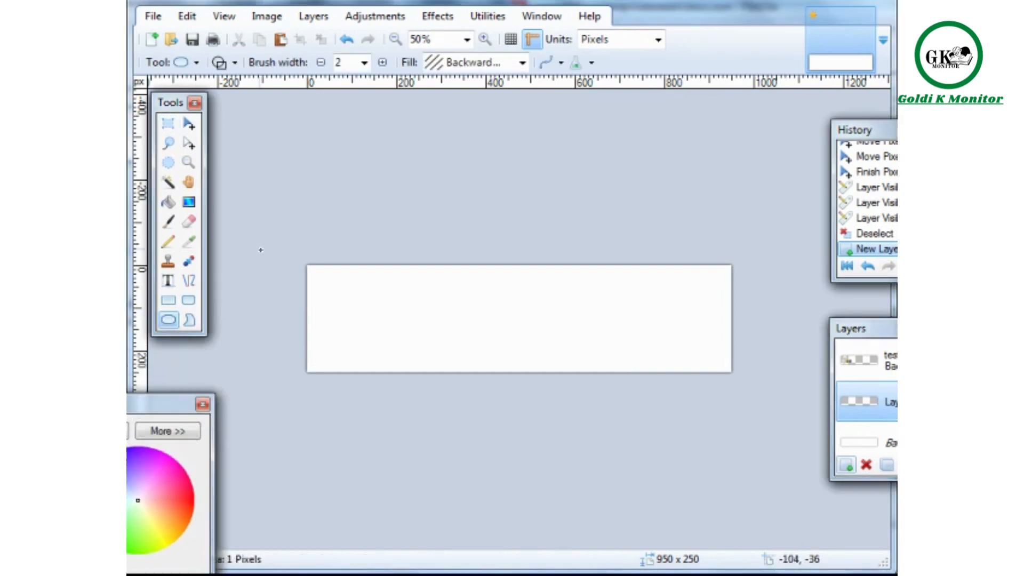
pyautogui.moveTo(393, 338); pyautogui.dragTo(439, 354)
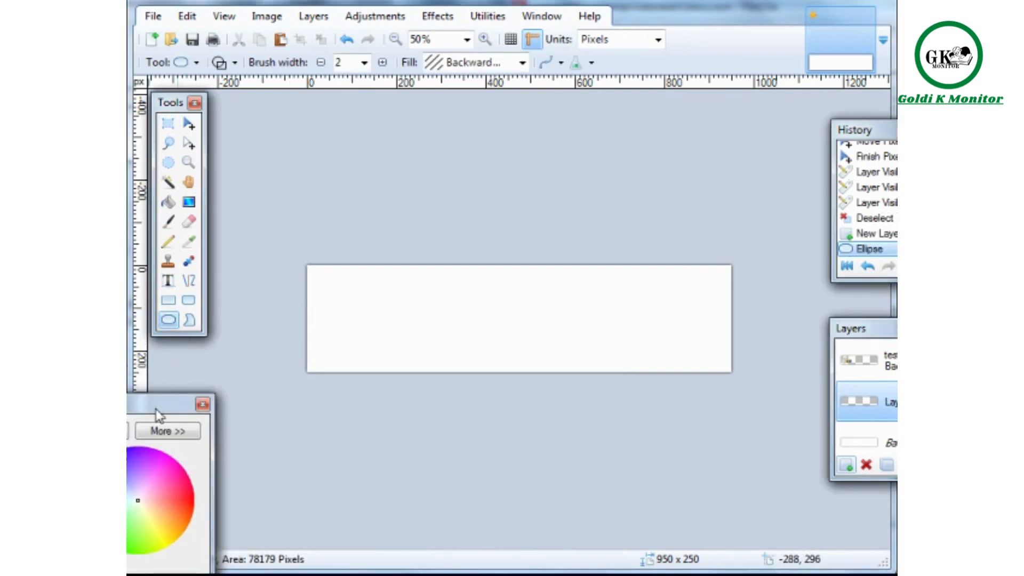
pyautogui.moveTo(168, 406); pyautogui.dragTo(179, 429)
pyautogui.click(325, 455)
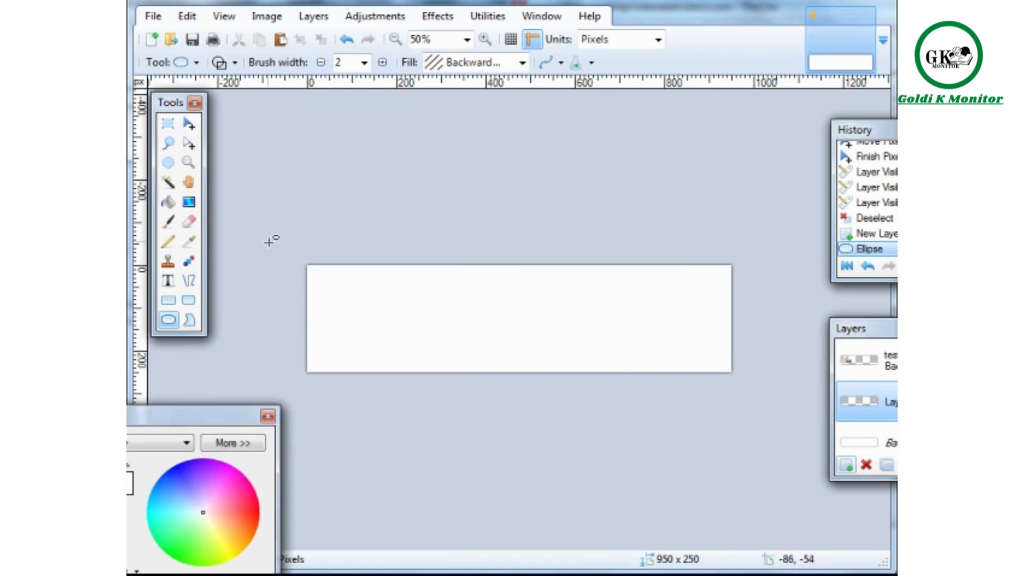
pyautogui.moveTo(379, 320)
pyautogui.mouseDown()
pyautogui.moveTo(496, 391)
pyautogui.moveTo(477, 384)
pyautogui.mouseUp()
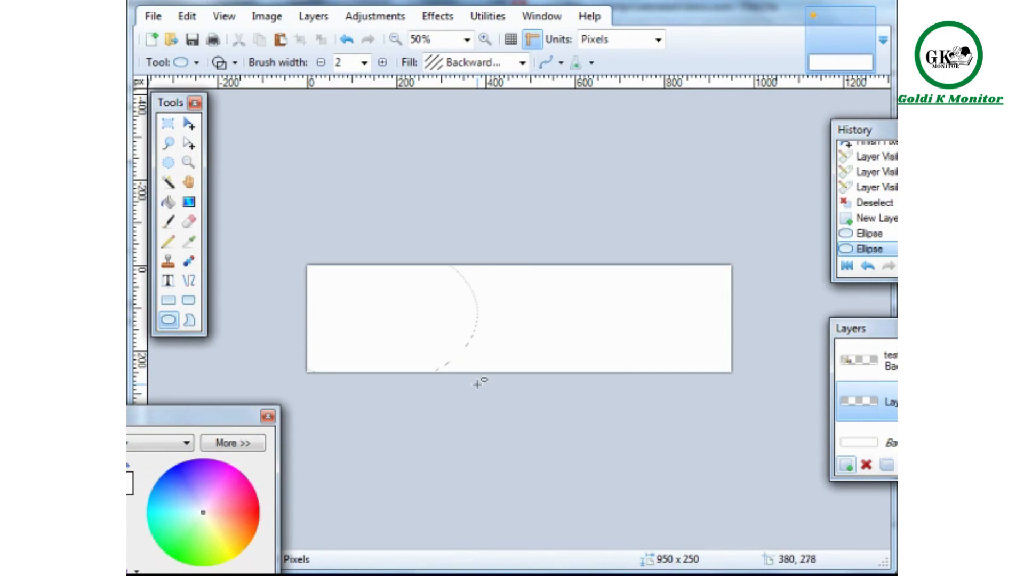
# Change the ellipse fill style to Solid Color and undo the two dotted ellipses.
pyautogui.click(522, 63)
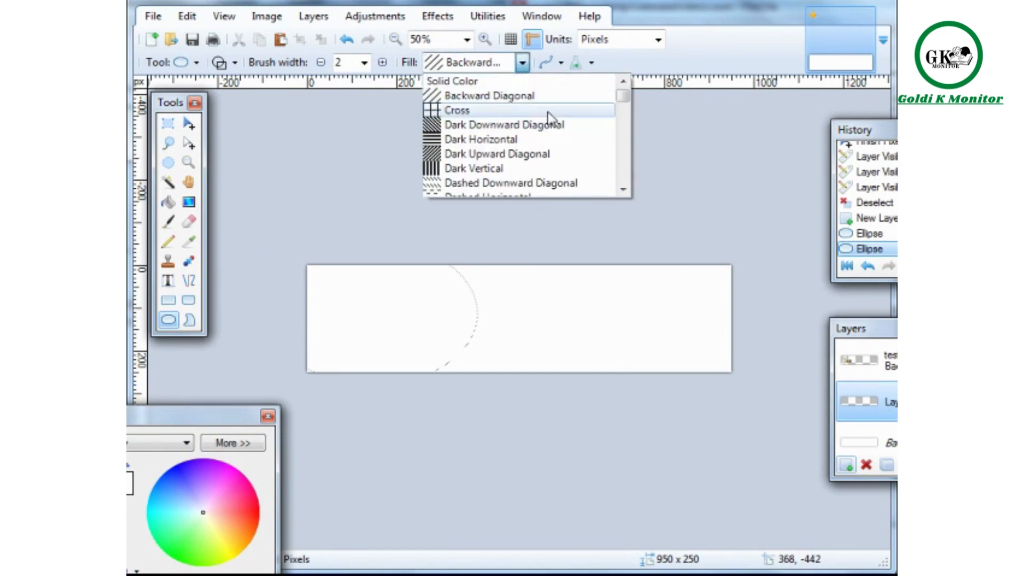
pyautogui.click(558, 81)
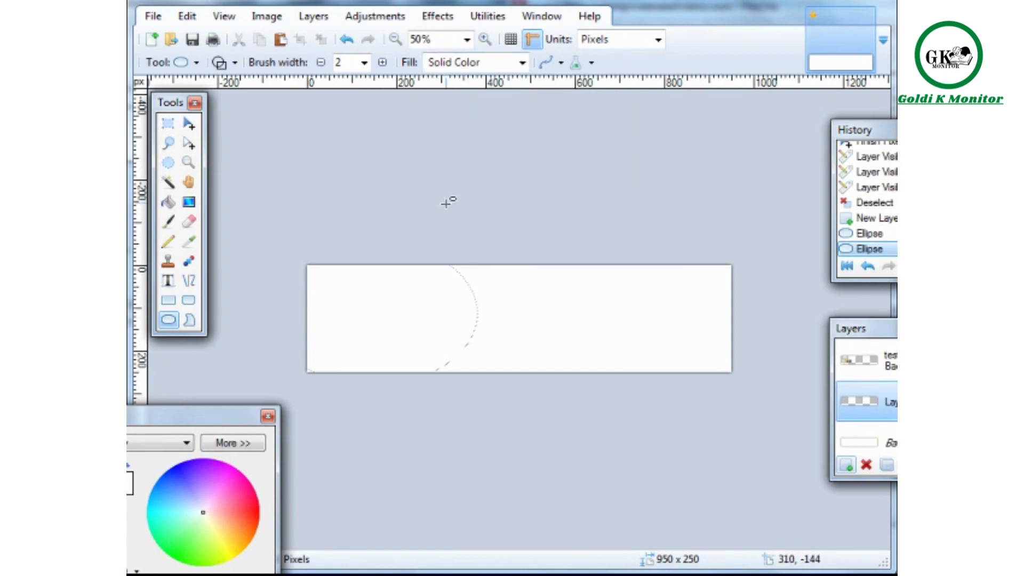
pyautogui.hotkey('ctrl', 'z')
pyautogui.hotkey('ctrl', 'z')
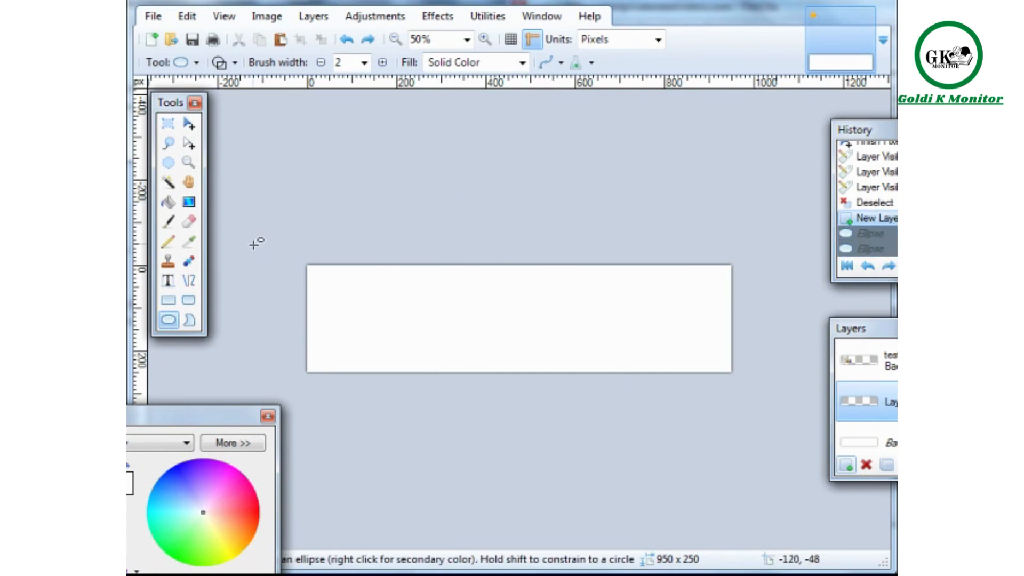
# Draw a large ellipse with brush width 9 over the banner's left end and shift it about 66 pixels left and 4 up.
pyautogui.click(363, 63)
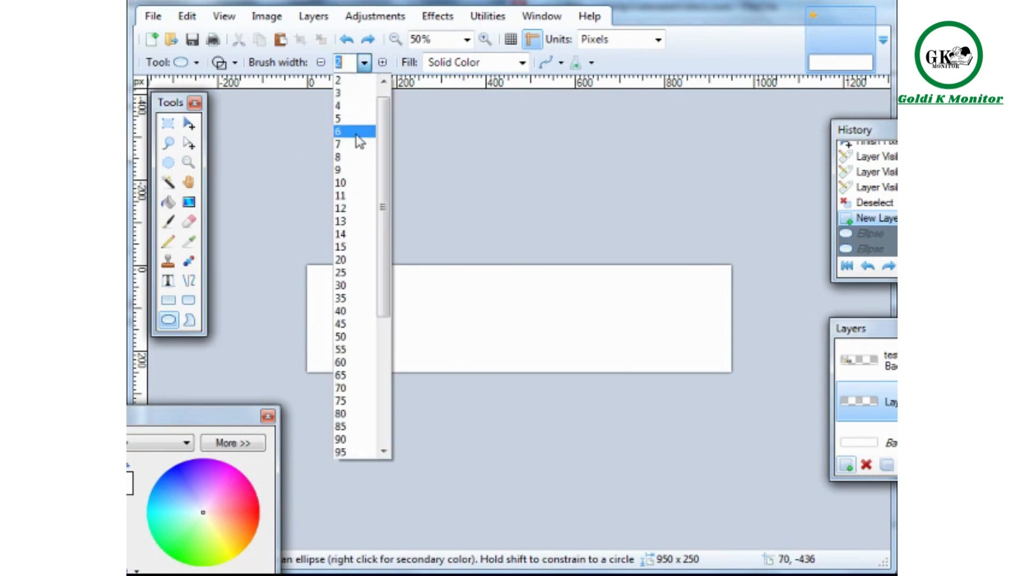
pyautogui.click(358, 157)
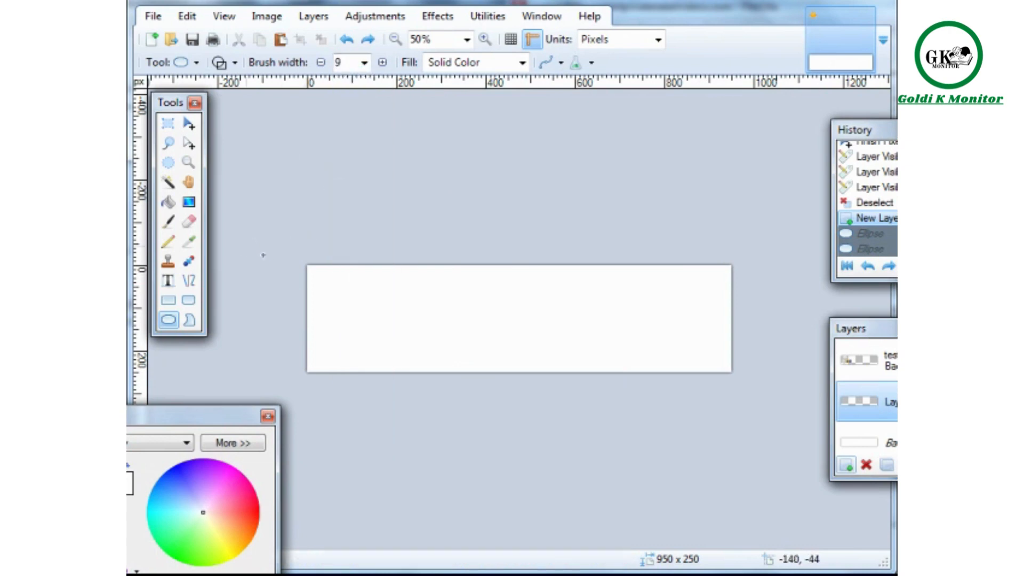
pyautogui.moveTo(245, 245); pyautogui.dragTo(484, 386)
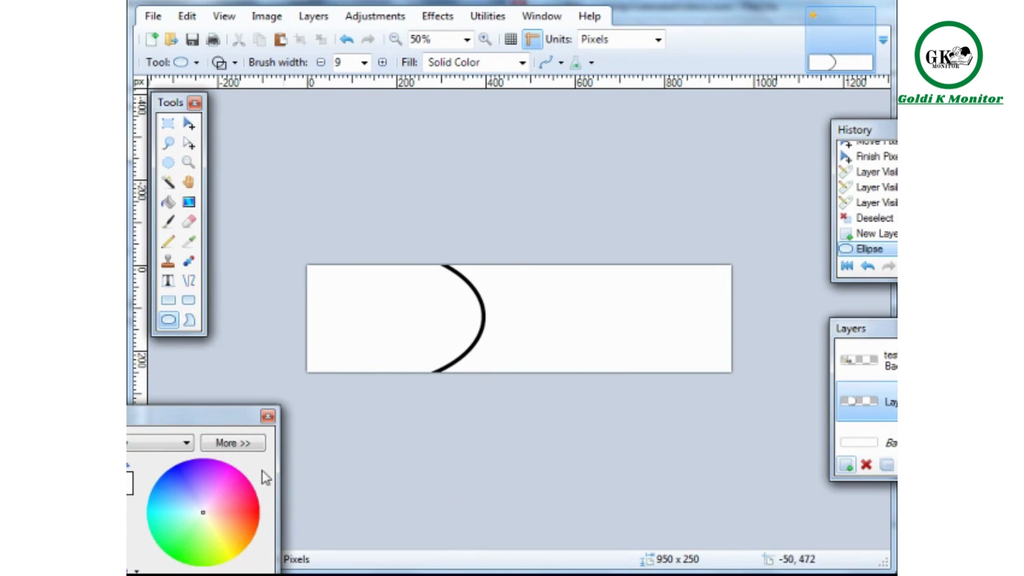
pyautogui.click(189, 124)
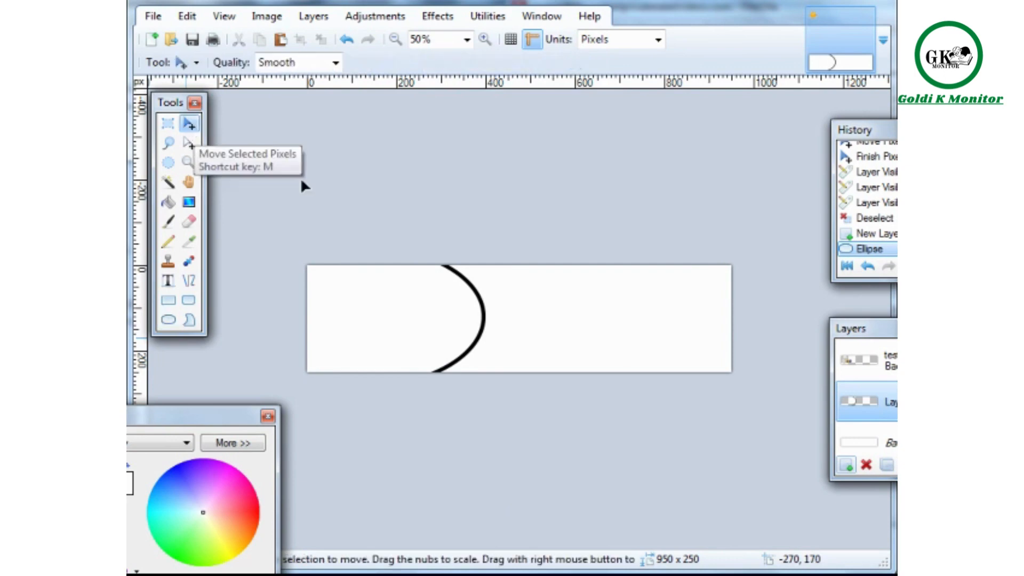
pyautogui.moveTo(483, 299); pyautogui.dragTo(452, 299)
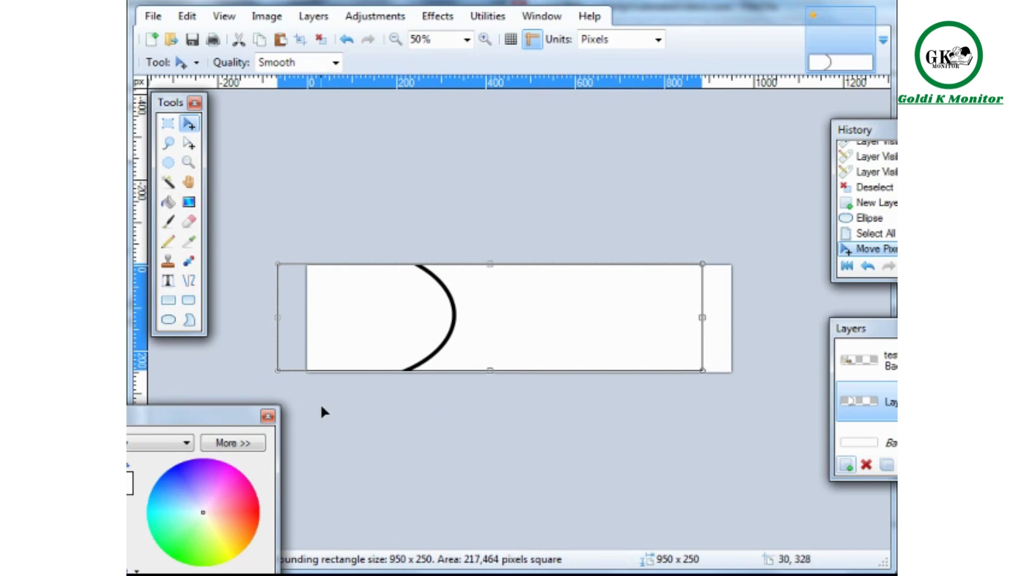
# Set the primary color to light blue and fill the area inside the curve on Layer 3.
pyautogui.moveTo(230, 425); pyautogui.dragTo(223, 353)
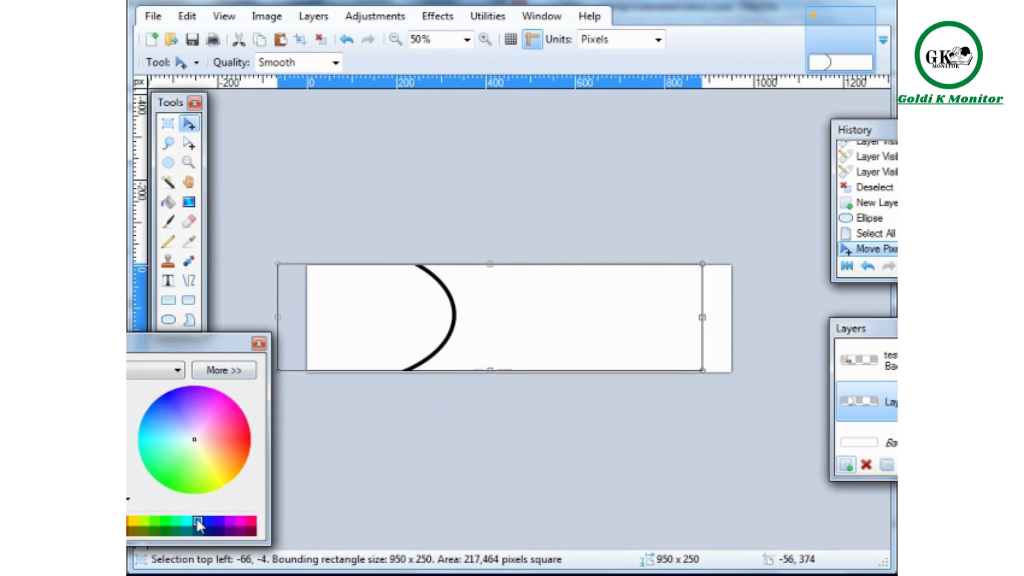
pyautogui.click(188, 242)
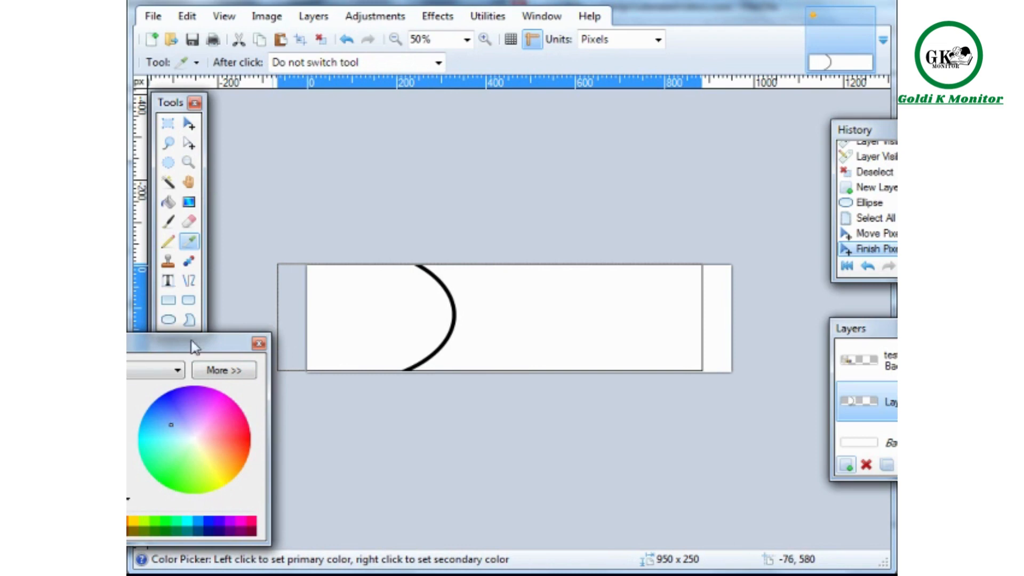
pyautogui.click(170, 205)
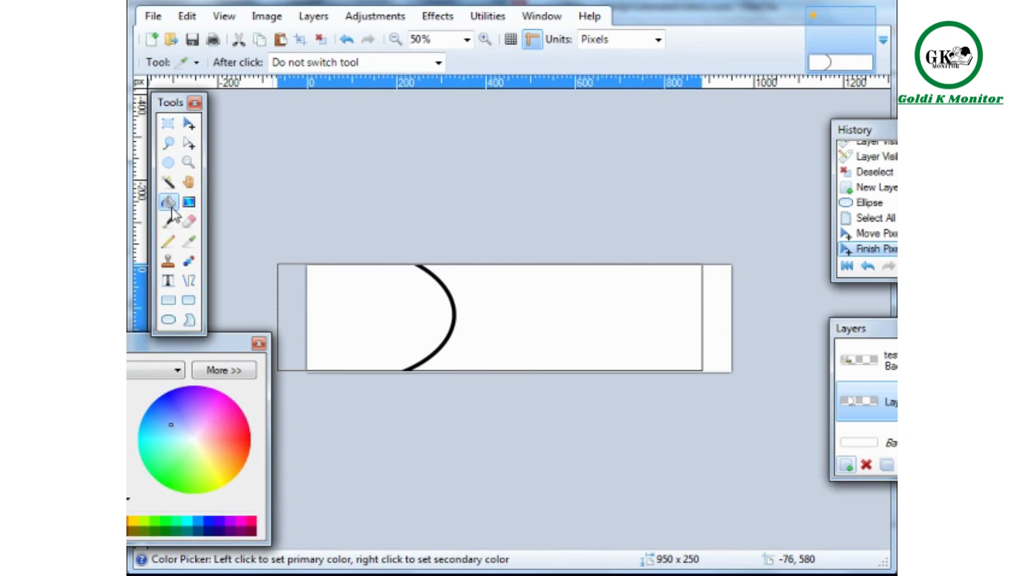
pyautogui.click(350, 300)
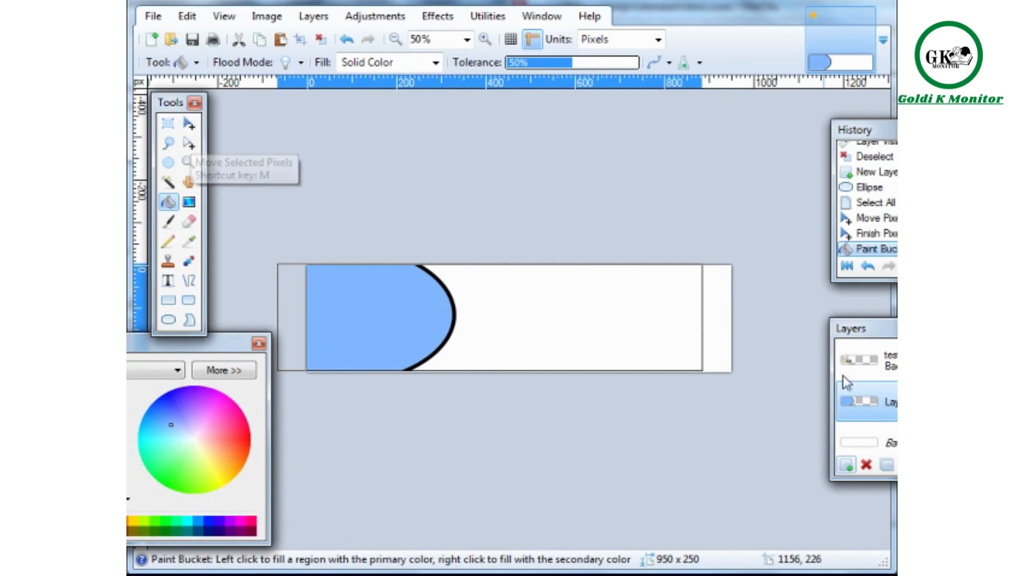
# Bring the whole Layers window into view, toggle the test: Background layer and Layer 3 to check them, and make the Background layer active.
pyautogui.moveTo(875, 328); pyautogui.dragTo(743, 162)
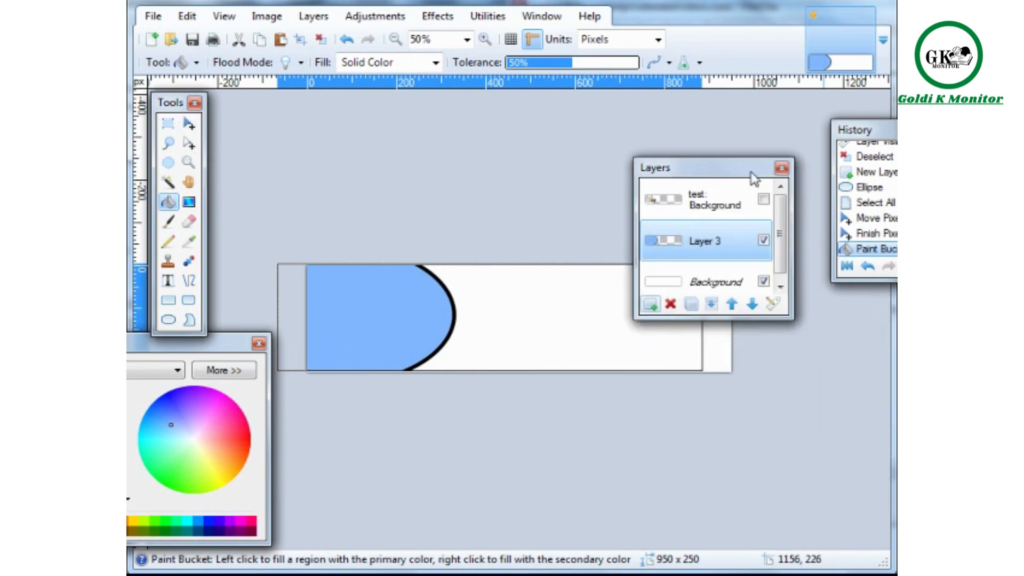
pyautogui.click(764, 198)
pyautogui.click(763, 199)
pyautogui.click(764, 200)
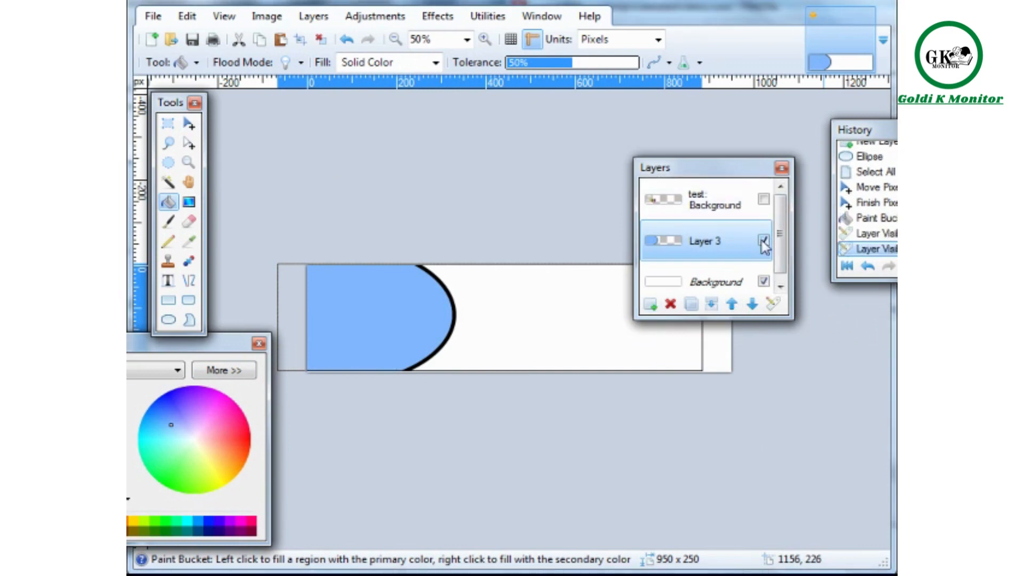
pyautogui.click(763, 242)
pyautogui.click(763, 241)
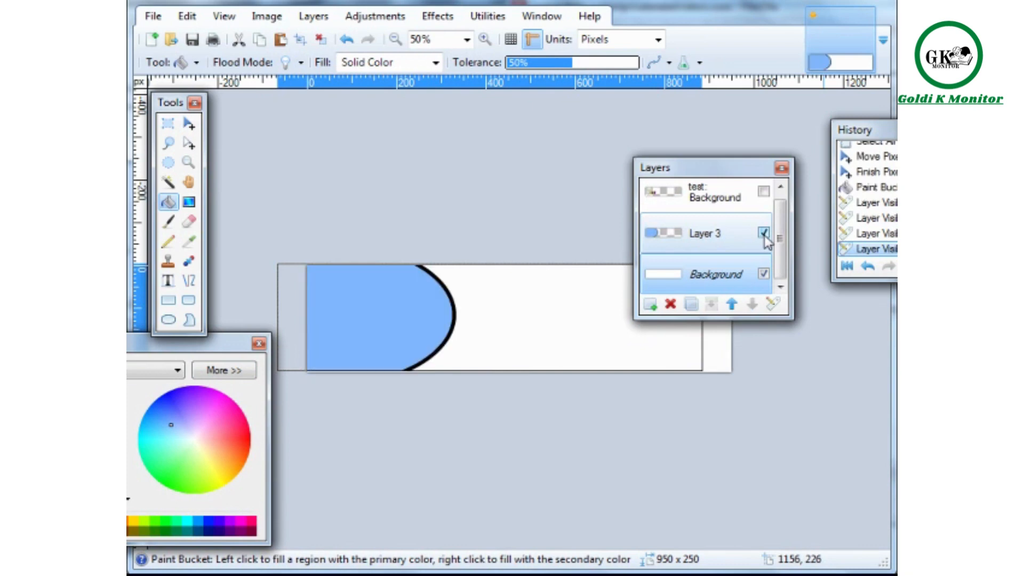
pyautogui.click(764, 289)
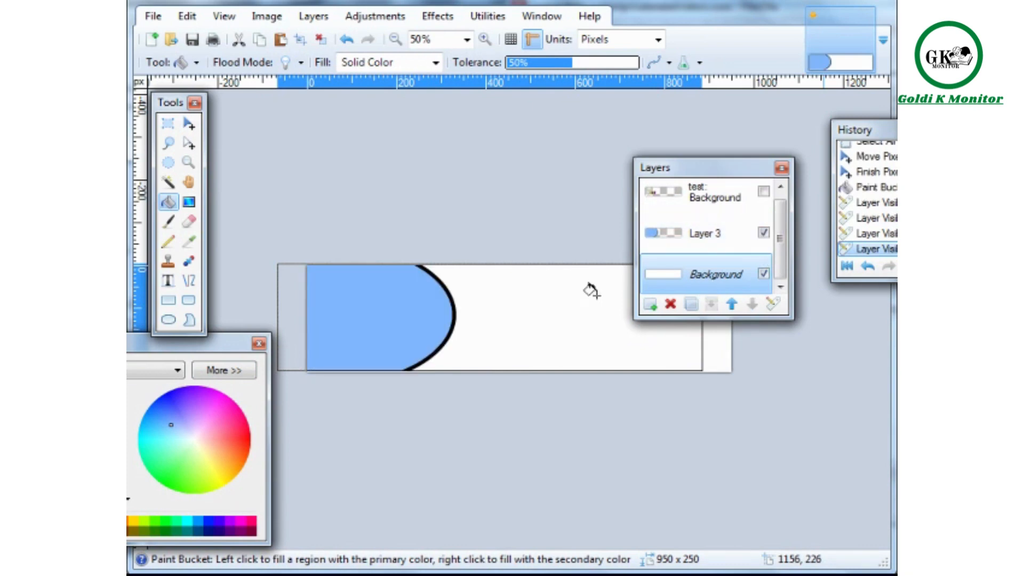
# Move the Layers window off the banner, set the primary color to dark red B60400 and close the Colors window.
pyautogui.moveTo(692, 174); pyautogui.dragTo(821, 235)
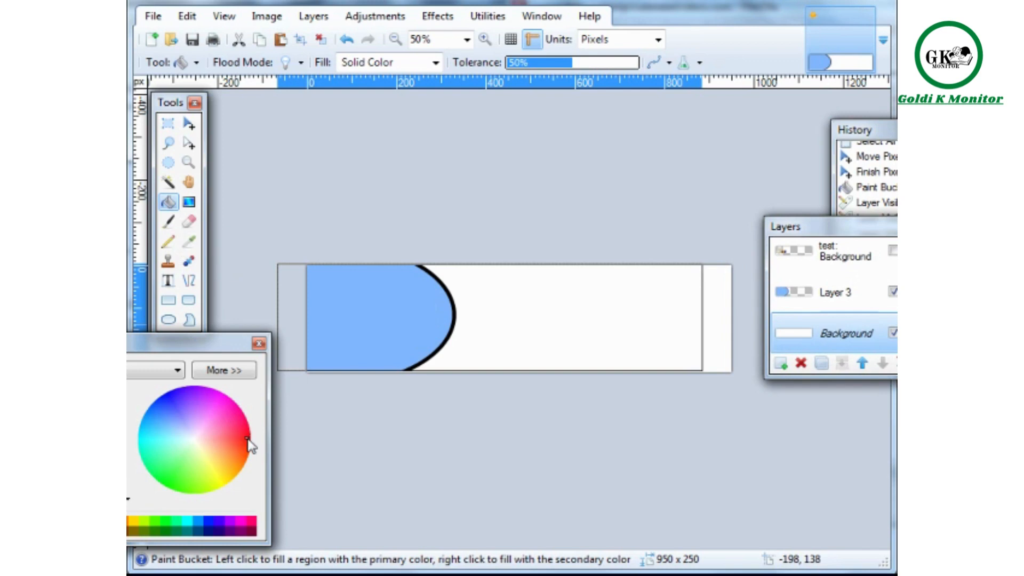
pyautogui.moveTo(247, 439); pyautogui.dragTo(261, 417)
pyautogui.moveTo(239, 425); pyautogui.dragTo(249, 435)
pyautogui.click(244, 433)
pyautogui.click(241, 437)
pyautogui.click(249, 371)
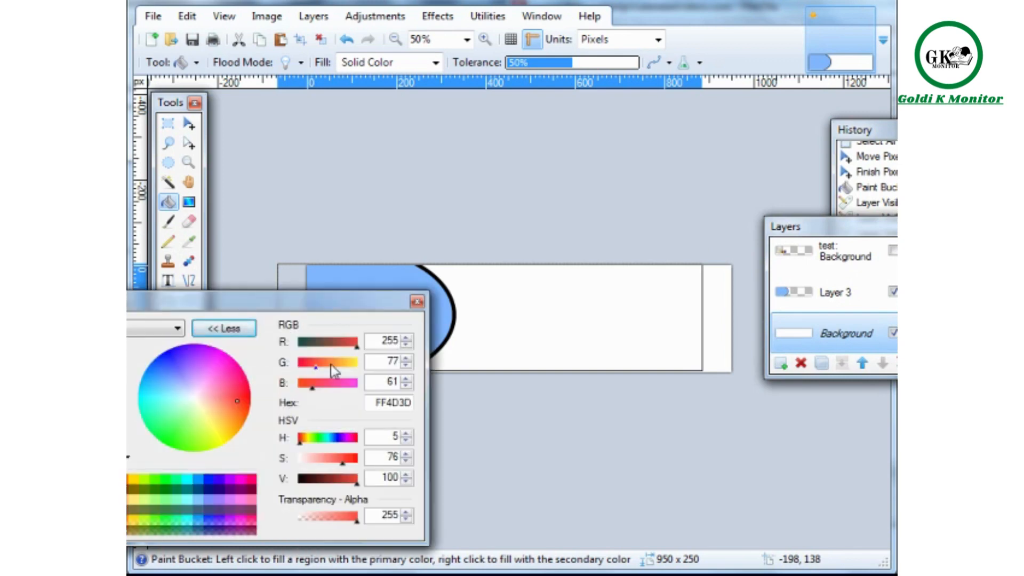
pyautogui.click(359, 346)
pyautogui.moveTo(305, 367); pyautogui.dragTo(301, 367)
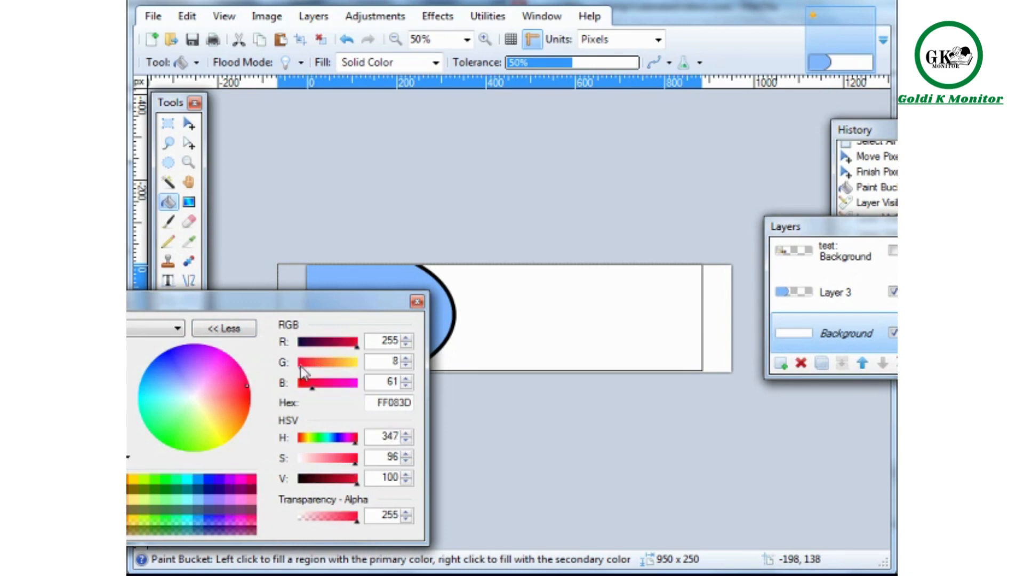
pyautogui.click(113, 488)
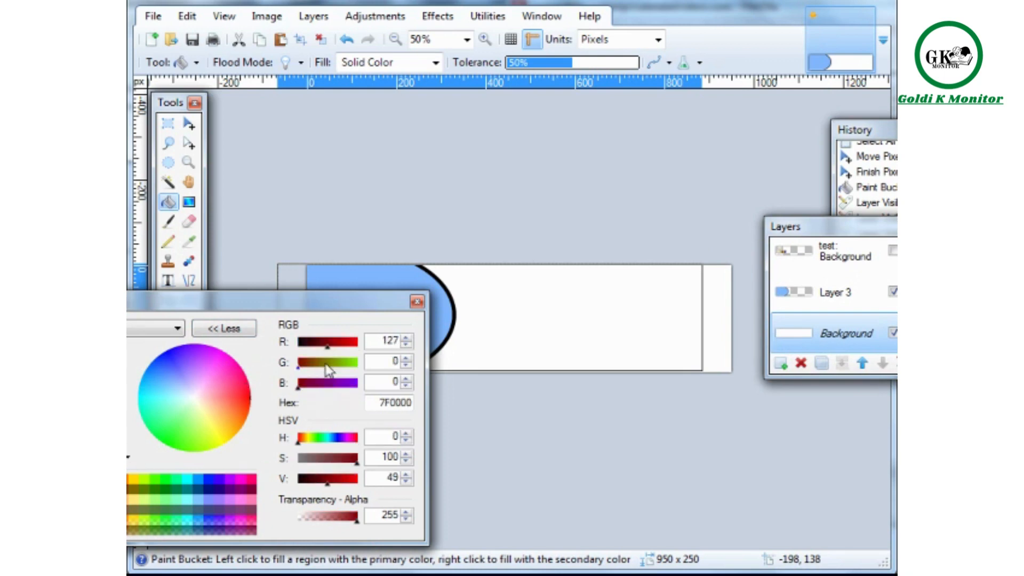
pyautogui.moveTo(298, 367); pyautogui.dragTo(345, 350)
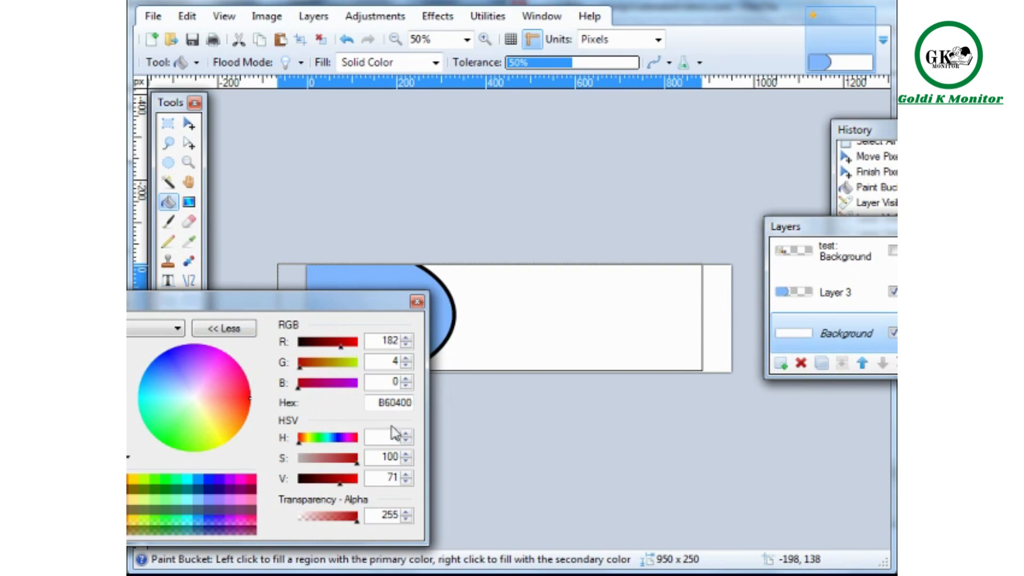
pyautogui.click(417, 301)
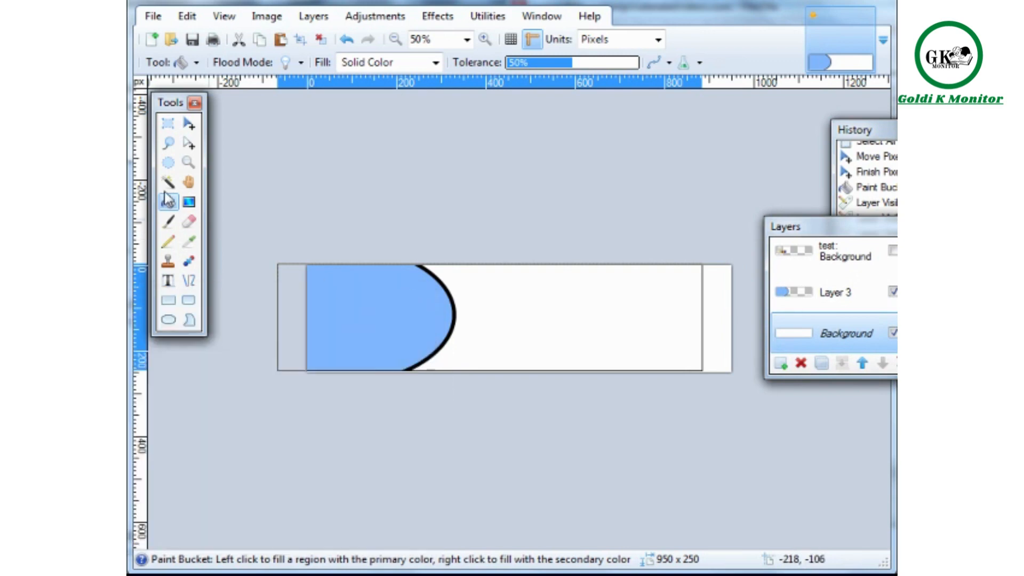
# Fill the Background layer with the dark red, clearing the selection to cover the strips outside it as well.
pyautogui.click(478, 285)
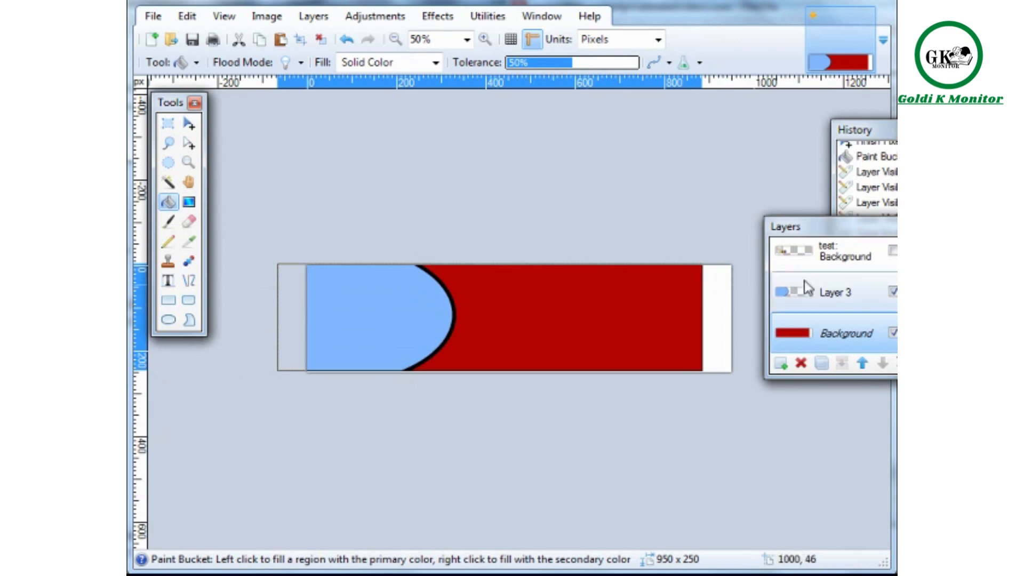
pyautogui.scroll(1, 834, 295)
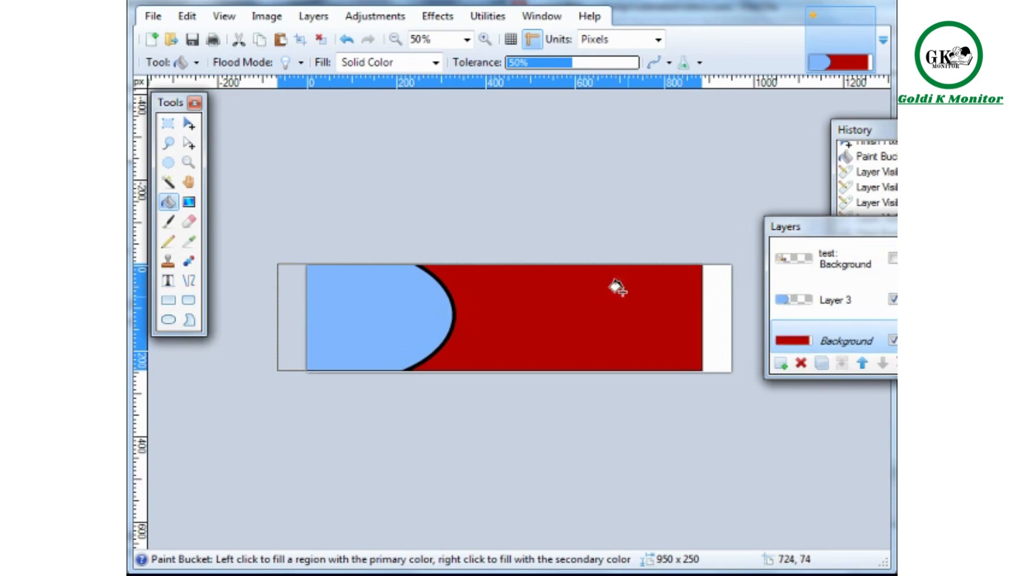
pyautogui.click(167, 127)
pyautogui.click(315, 160)
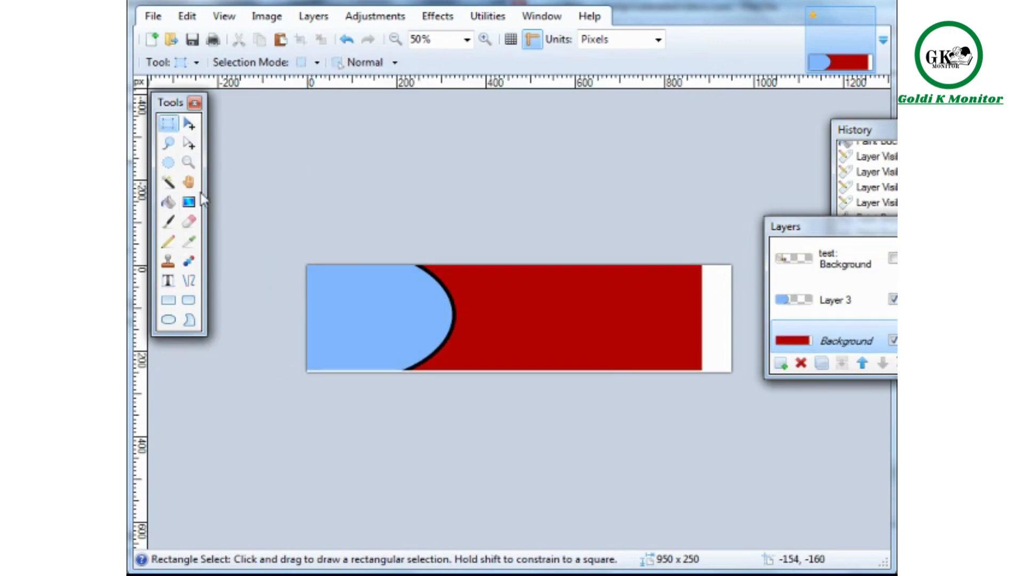
pyautogui.click(168, 202)
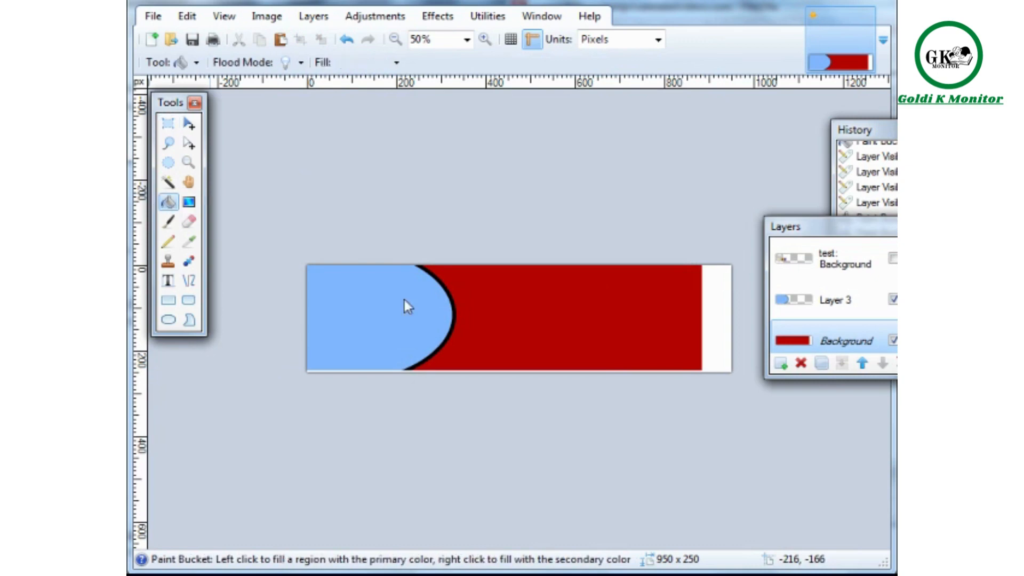
pyautogui.click(714, 302)
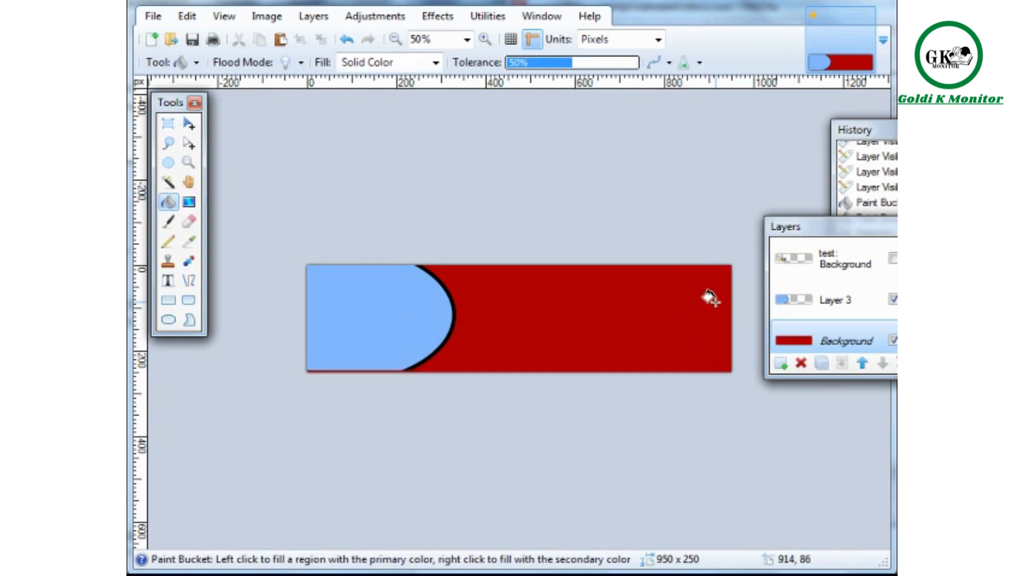
# Select the banner's full width without its lowest strip and crop the image to 950 by 237 pixels.
pyautogui.click(168, 123)
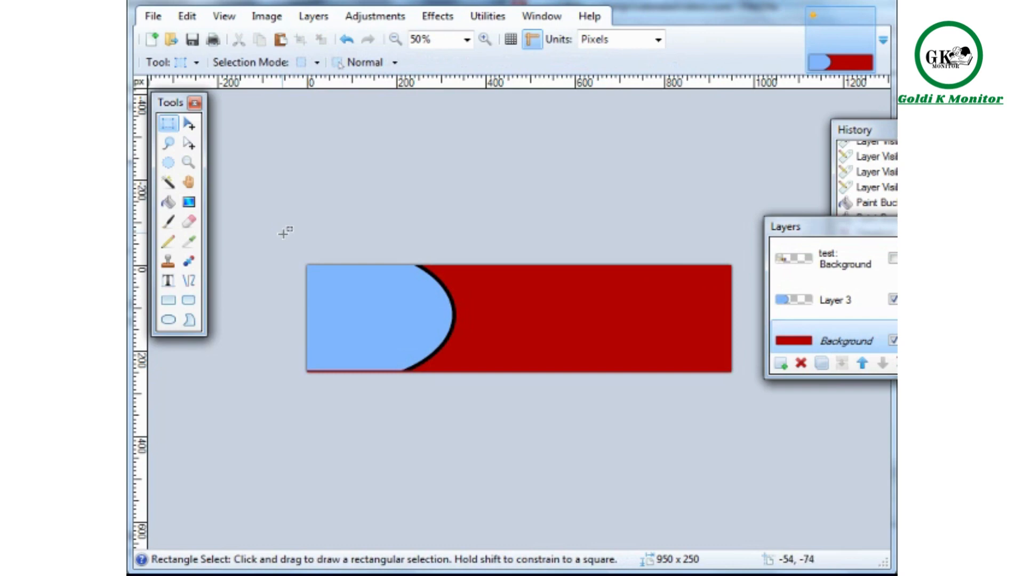
pyautogui.moveTo(283, 233); pyautogui.dragTo(776, 371)
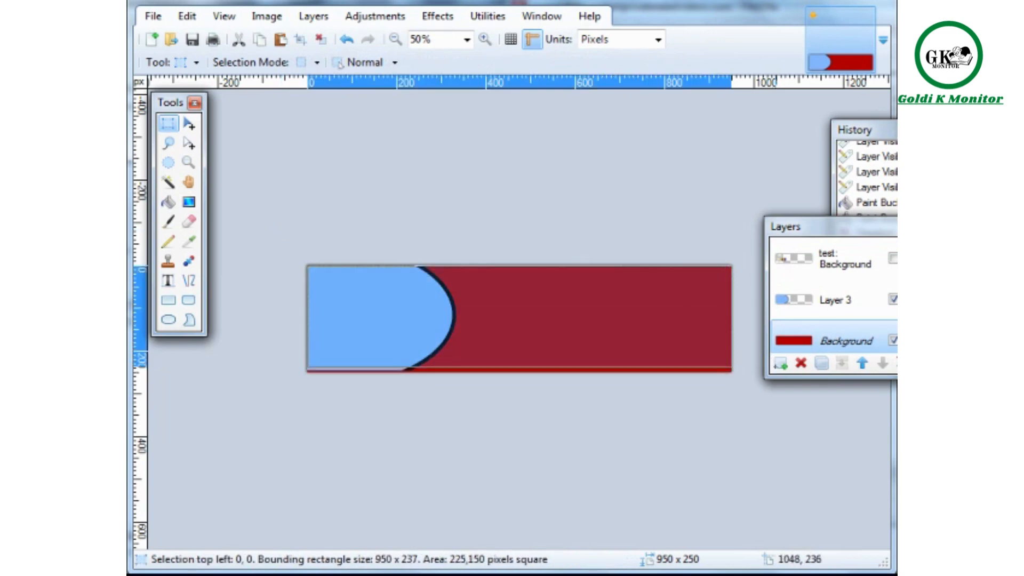
pyautogui.click(210, 22)
pyautogui.click(428, 217)
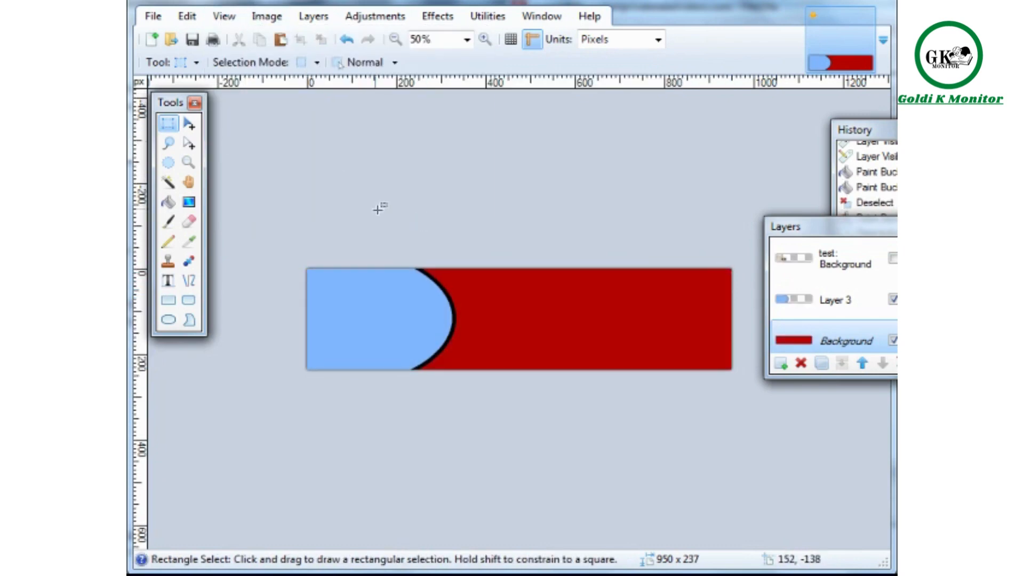
# Show the figure's test: Background layer over the blue shape and move the Layers window fully into view.
pyautogui.click(892, 259)
pyautogui.moveTo(885, 235); pyautogui.dragTo(847, 259)
pyautogui.click(856, 283)
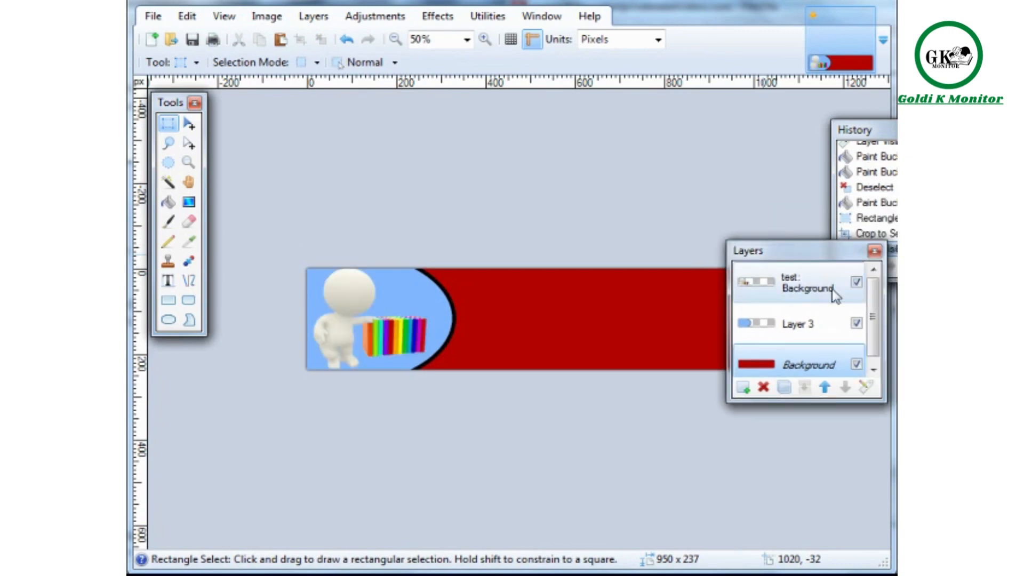
# Try to nudge the entire Background layer down by a few pixels with Move Selected Pixels.
pyautogui.click(189, 124)
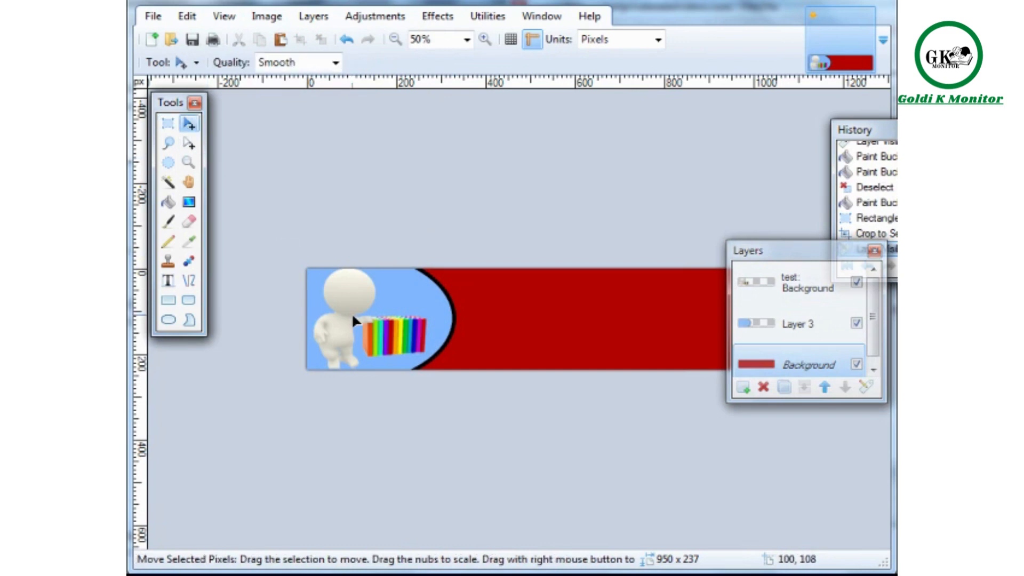
pyautogui.hotkey('ctrl', 'a')
pyautogui.moveTo(353, 316); pyautogui.dragTo(352, 316)
pyautogui.press('Down')
pyautogui.press('Down')
pyautogui.press('Down')
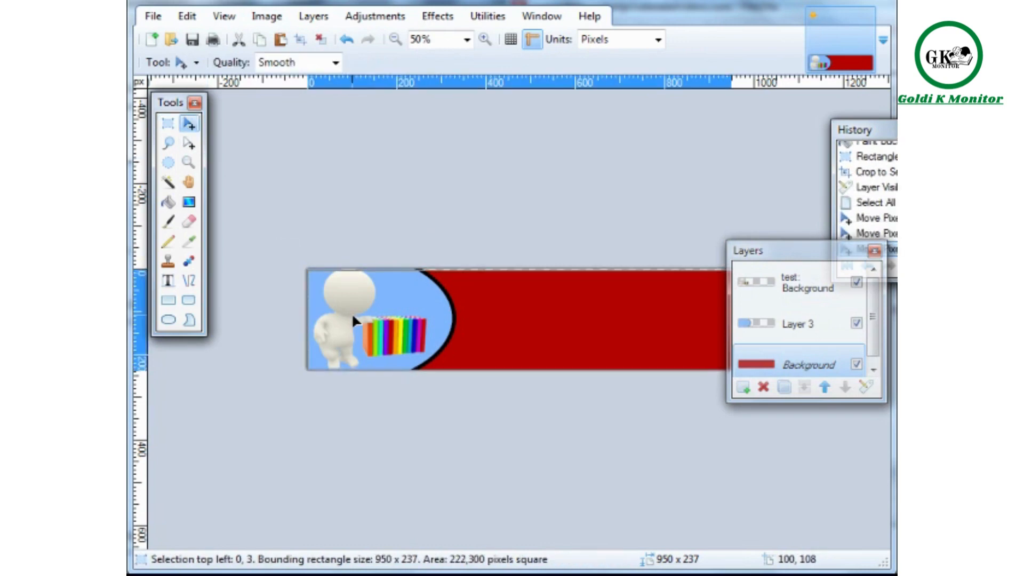
pyautogui.press('Up')
pyautogui.press('Up')
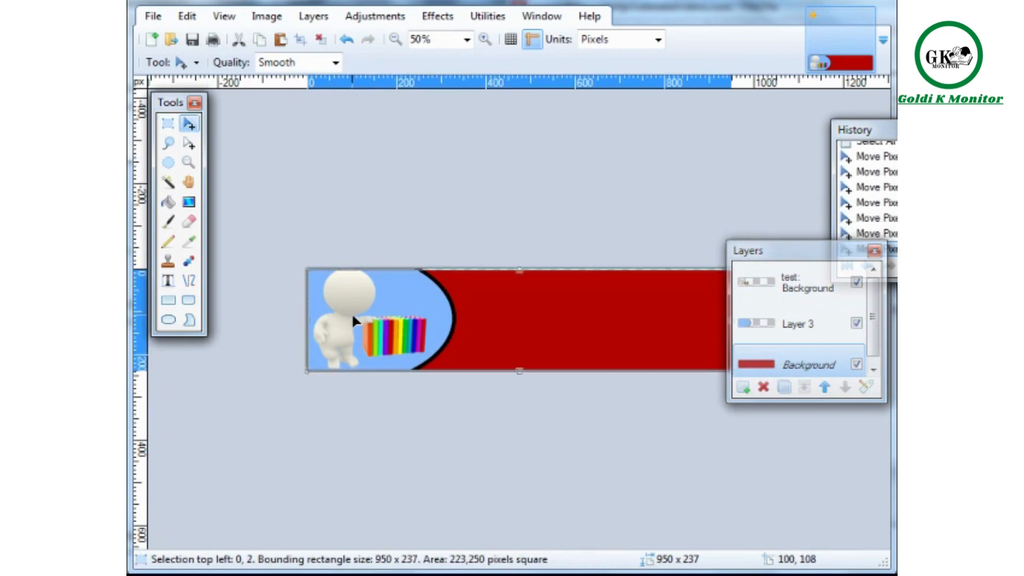
pyautogui.hotkey('ctrl', 'z')
pyautogui.hotkey('ctrl', 'z')
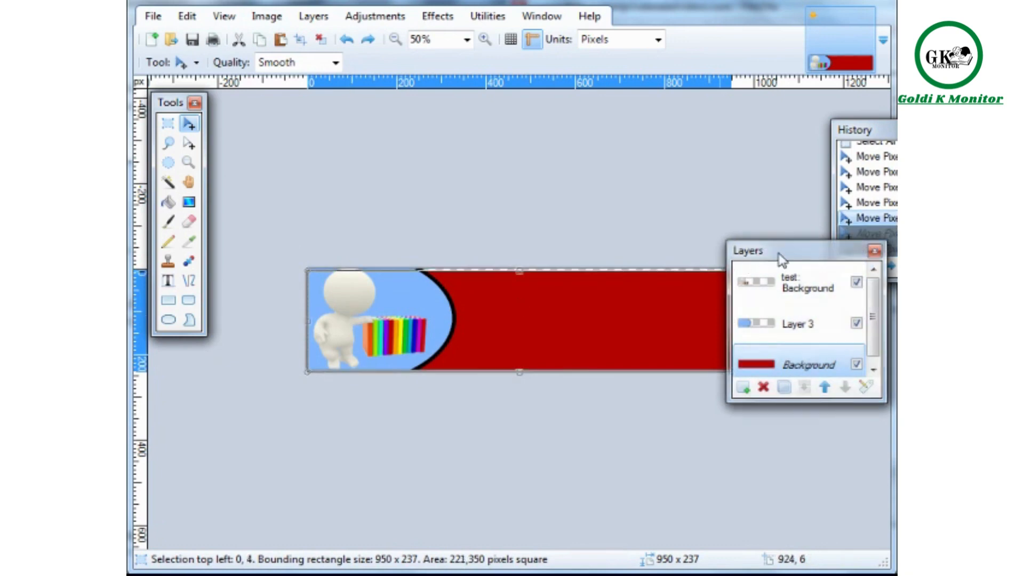
# Move the Layers window clear of the banner and revert the history to the state before the Background layer was selected and nudged.
pyautogui.moveTo(782, 259); pyautogui.dragTo(871, 305)
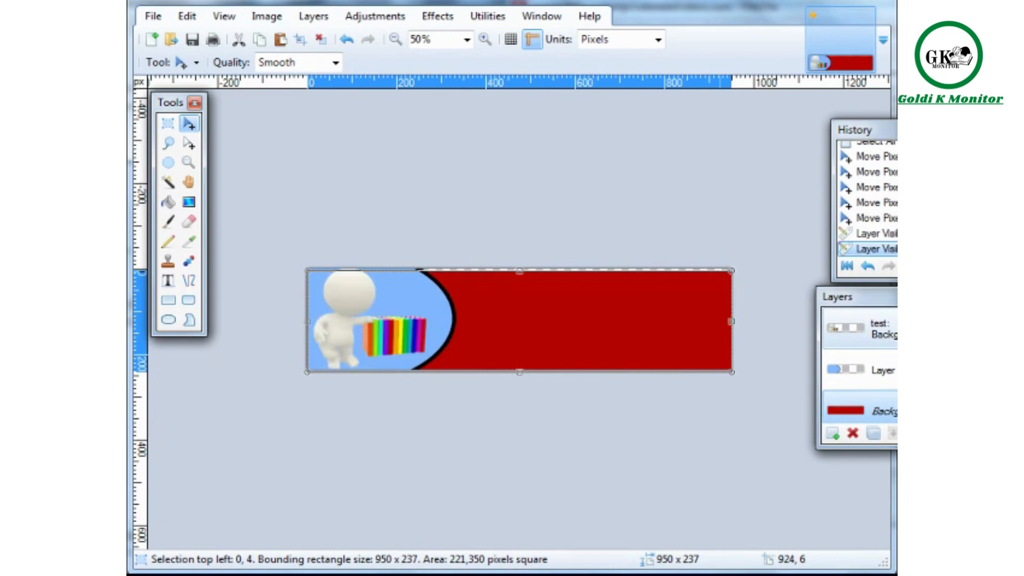
pyautogui.hotkey('ctrl', 'z')
pyautogui.hotkey('ctrl', 'z')
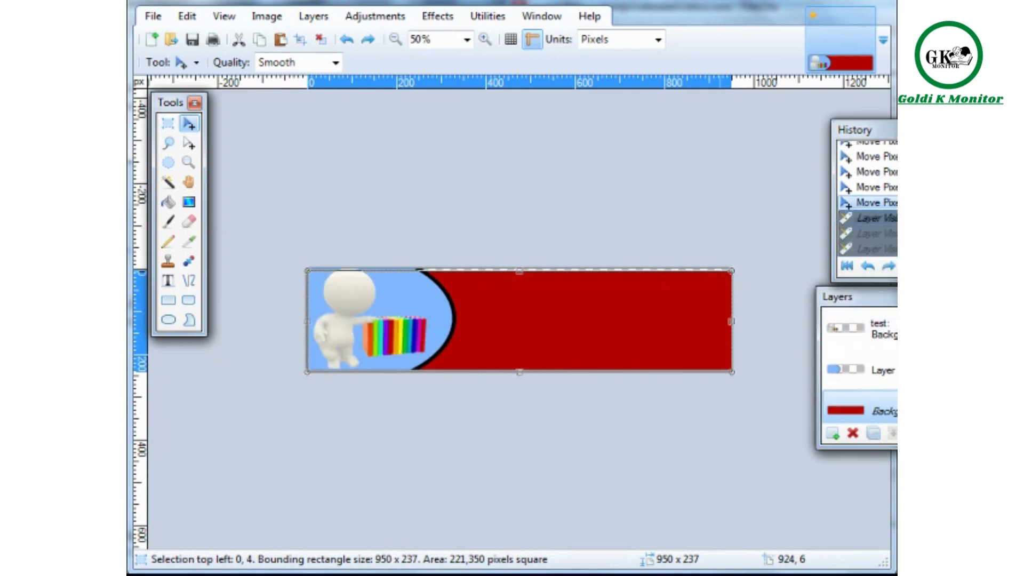
pyautogui.hotkey('ctrl', 'z')
pyautogui.hotkey('ctrl', 'z')
pyautogui.hotkey('ctrl', 'z')
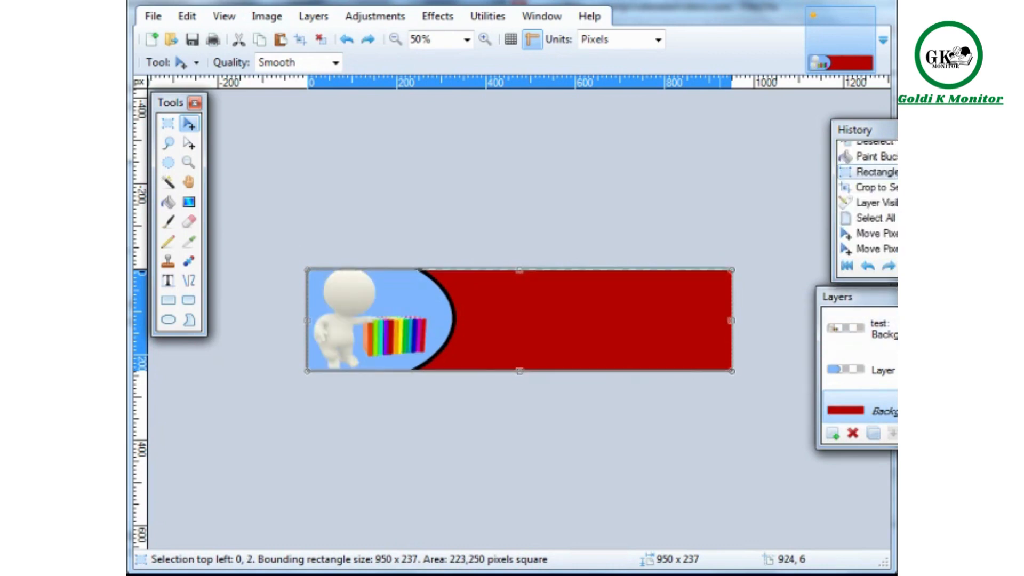
pyautogui.hotkey('ctrl', 'z')
pyautogui.hotkey('ctrl', 'z')
pyautogui.hotkey('ctrl', 'z')
pyautogui.hotkey('ctrl', 'z')
pyautogui.hotkey('ctrl', 'z')
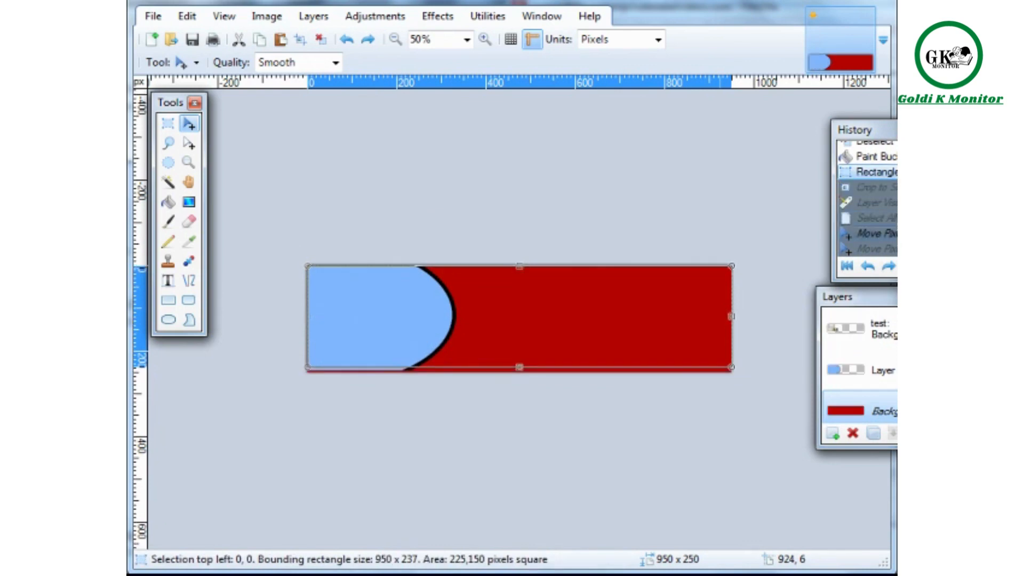
pyautogui.scroll(-1, 875, 233)
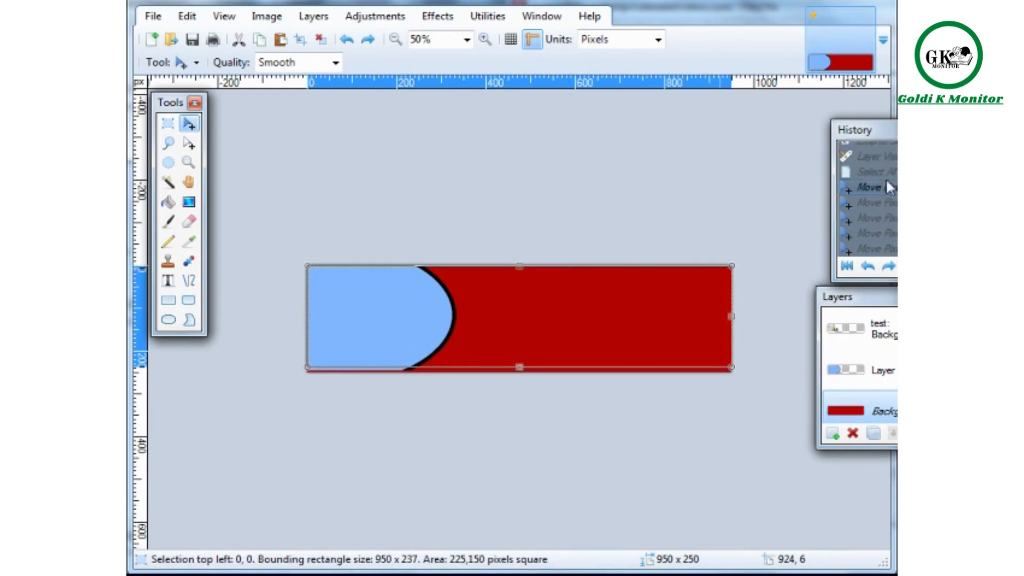
pyautogui.click(877, 156)
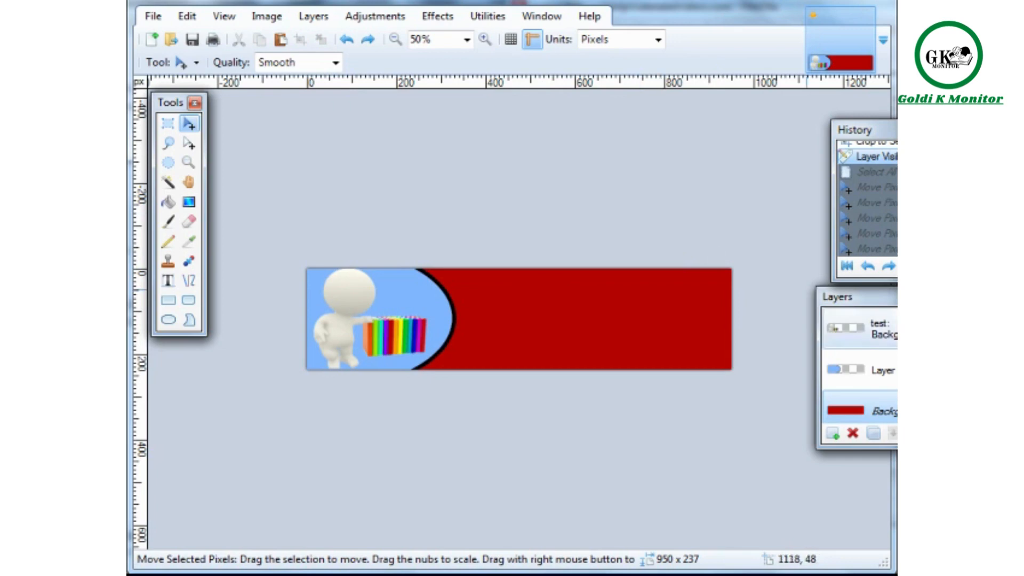
# Apply a centered Motion Blur at angle 25 with a slightly reduced distance to the Background layer.
pyautogui.click(894, 412)
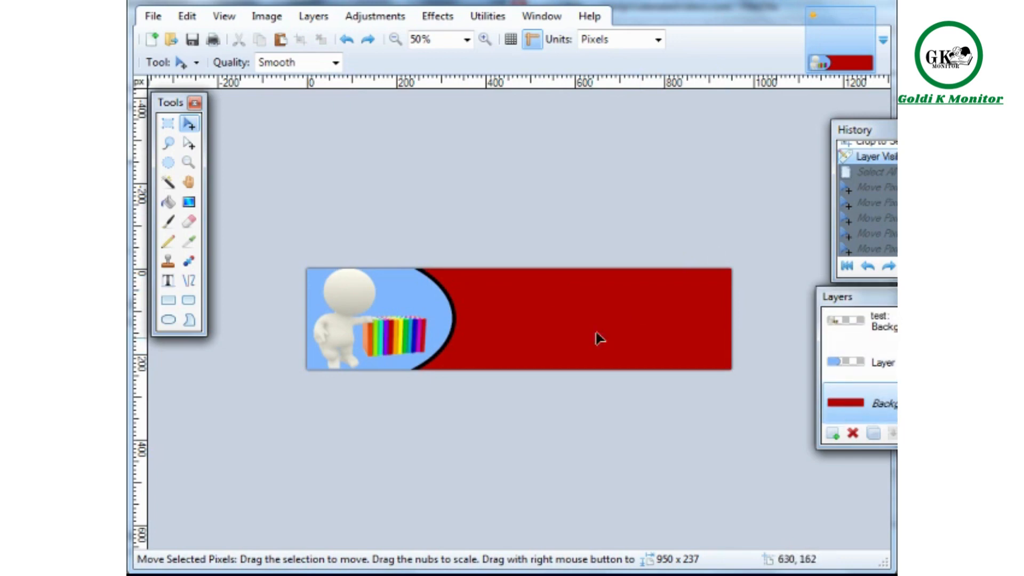
pyautogui.click(446, 18)
pyautogui.moveTo(474, 161)
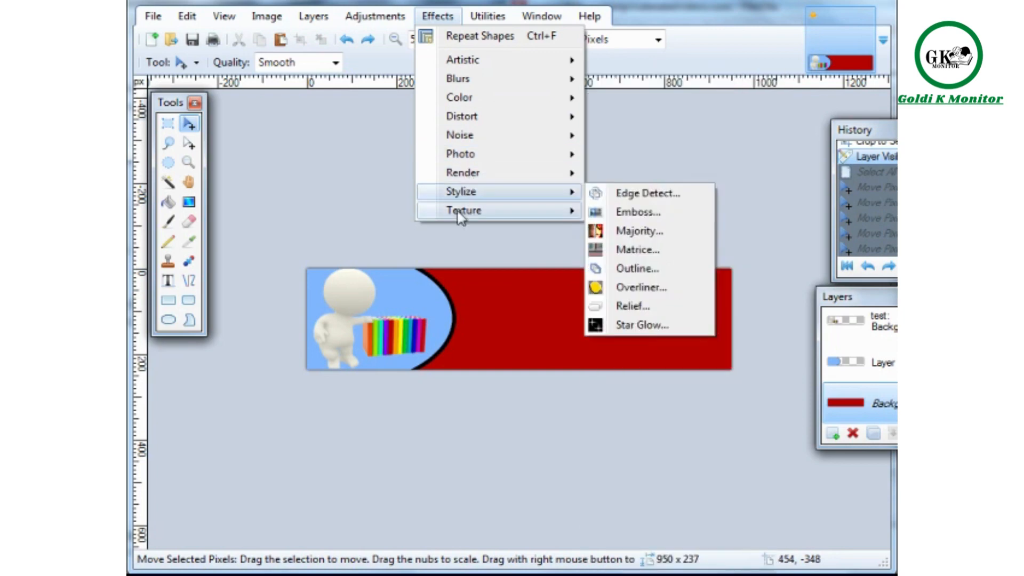
pyautogui.moveTo(459, 213)
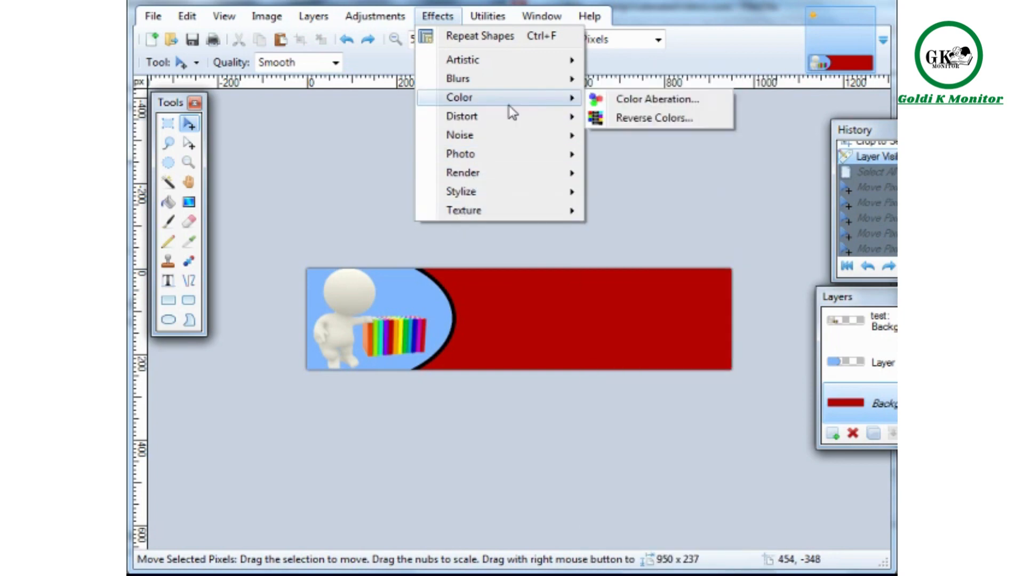
pyautogui.moveTo(498, 130)
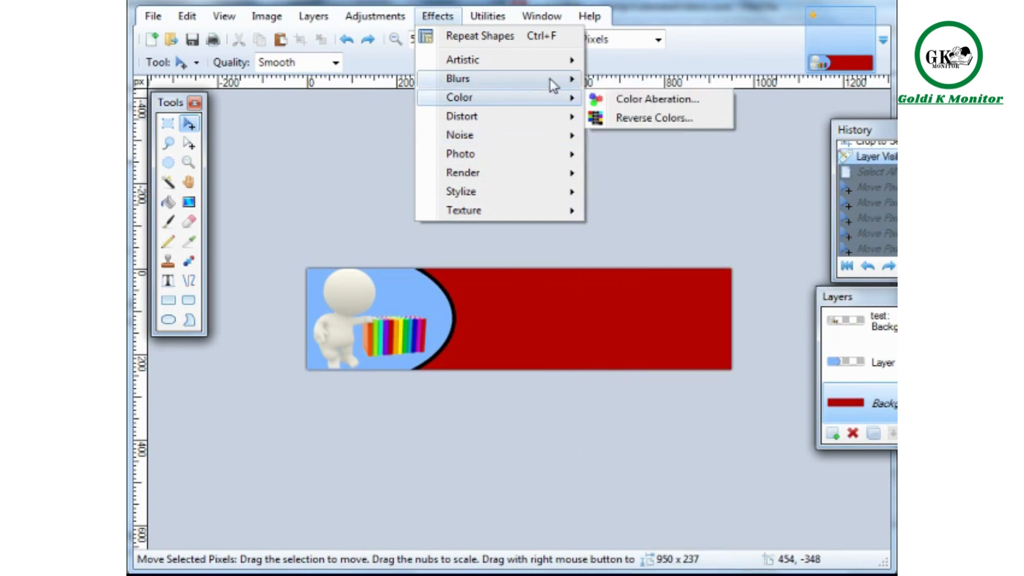
pyautogui.moveTo(553, 85)
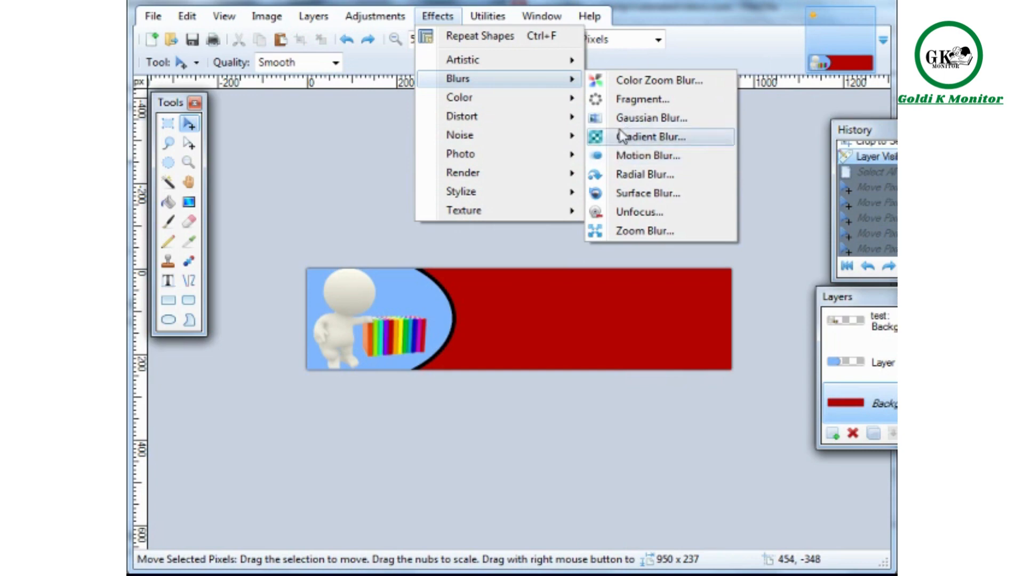
pyautogui.click(614, 156)
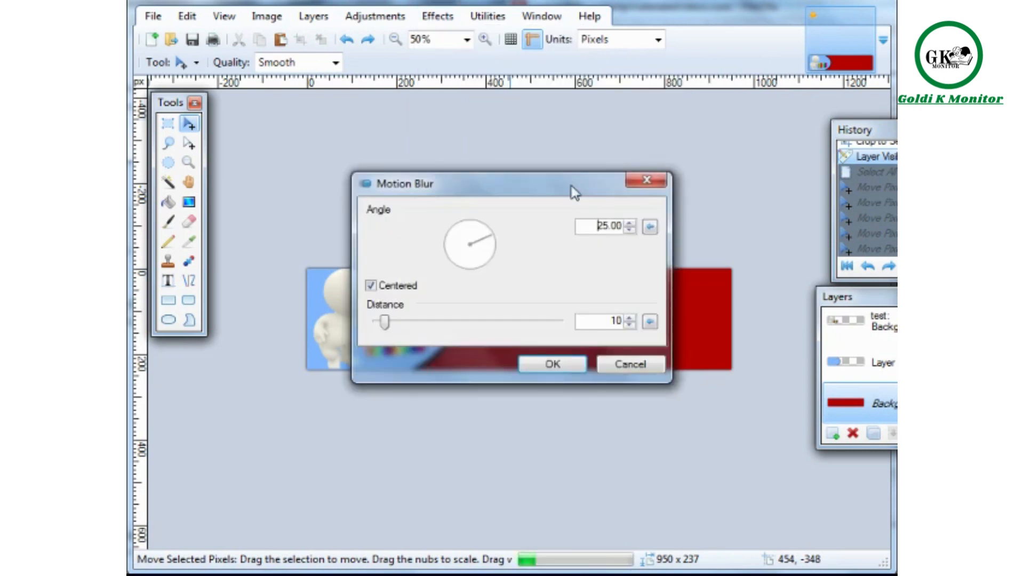
pyautogui.moveTo(585, 187); pyautogui.dragTo(979, 258)
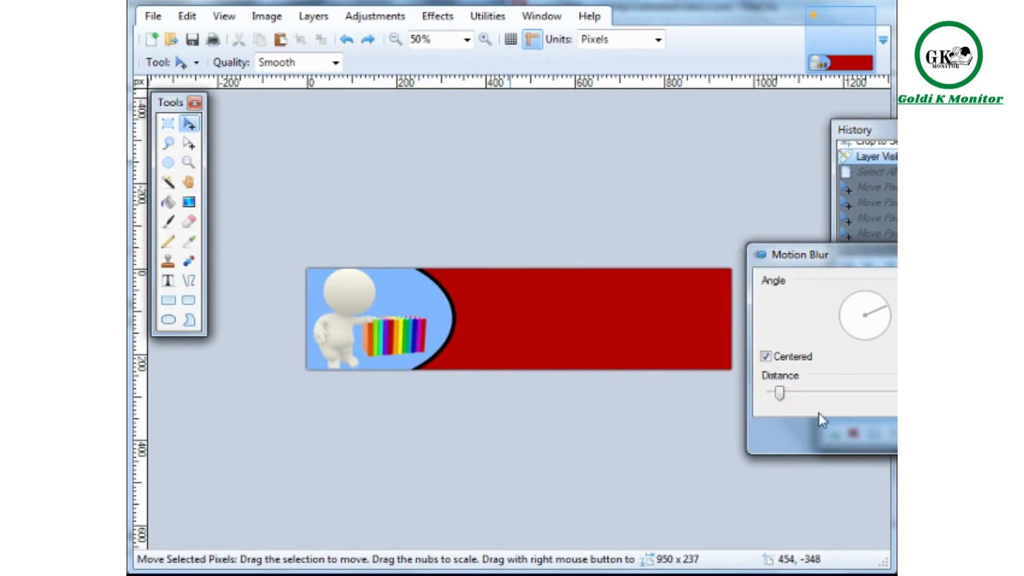
pyautogui.moveTo(780, 395); pyautogui.dragTo(775, 394)
pyautogui.press('Return')
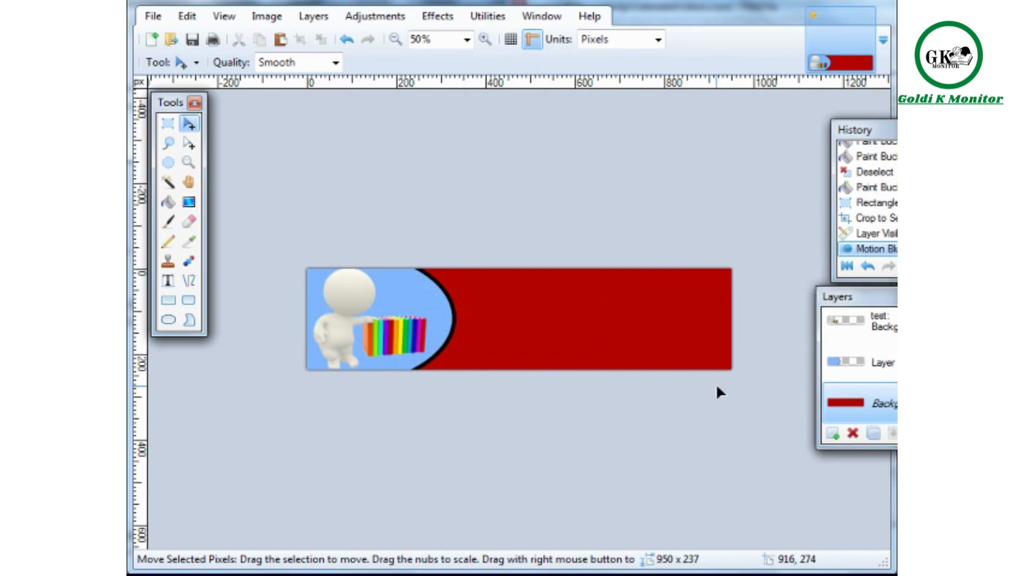
# Apply Add Noise to the Background layer with strongly reduced intensity and slightly raised color saturation.
pyautogui.click(437, 17)
pyautogui.moveTo(462, 79)
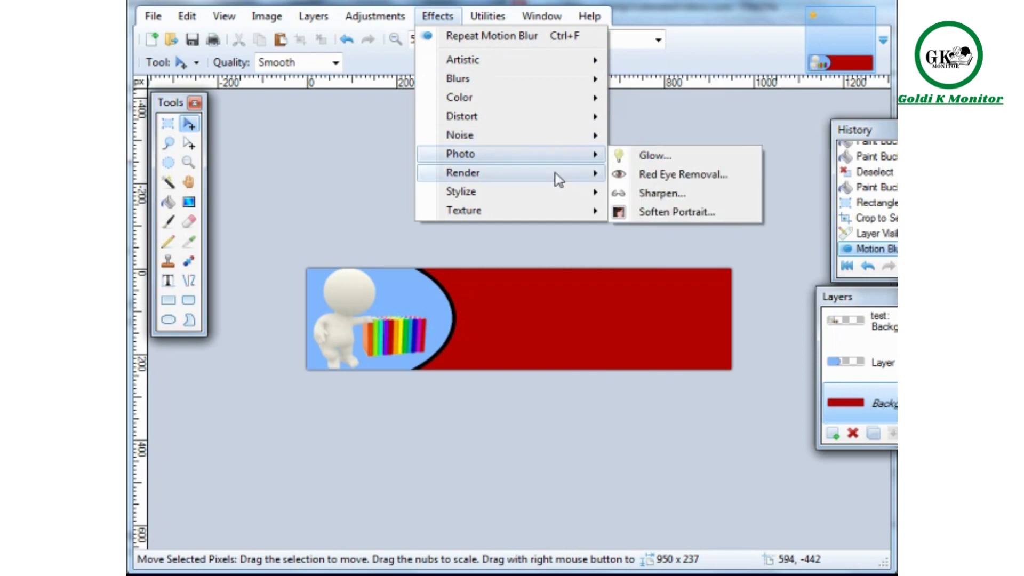
pyautogui.moveTo(555, 176)
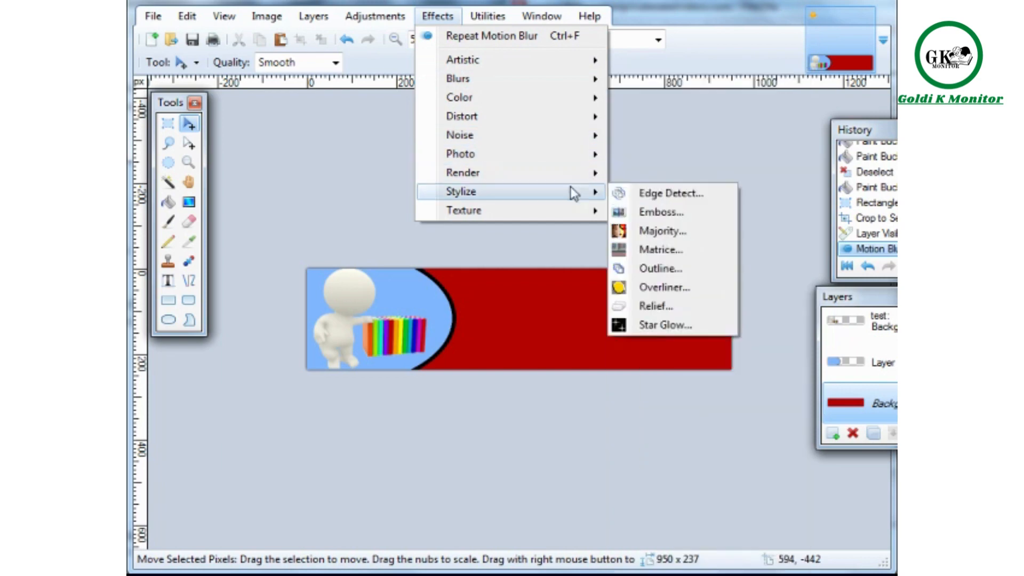
pyautogui.moveTo(576, 210)
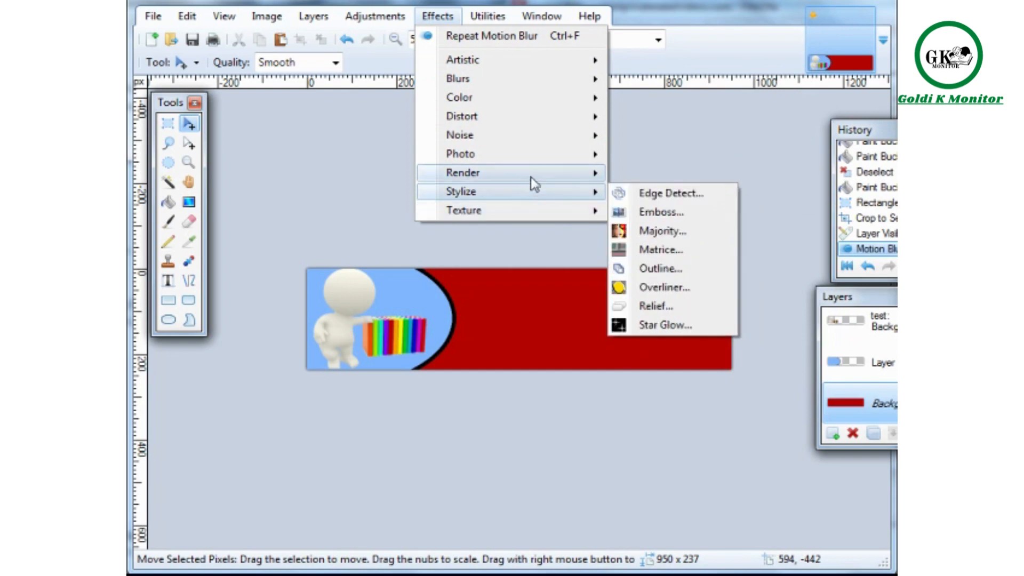
pyautogui.moveTo(532, 192)
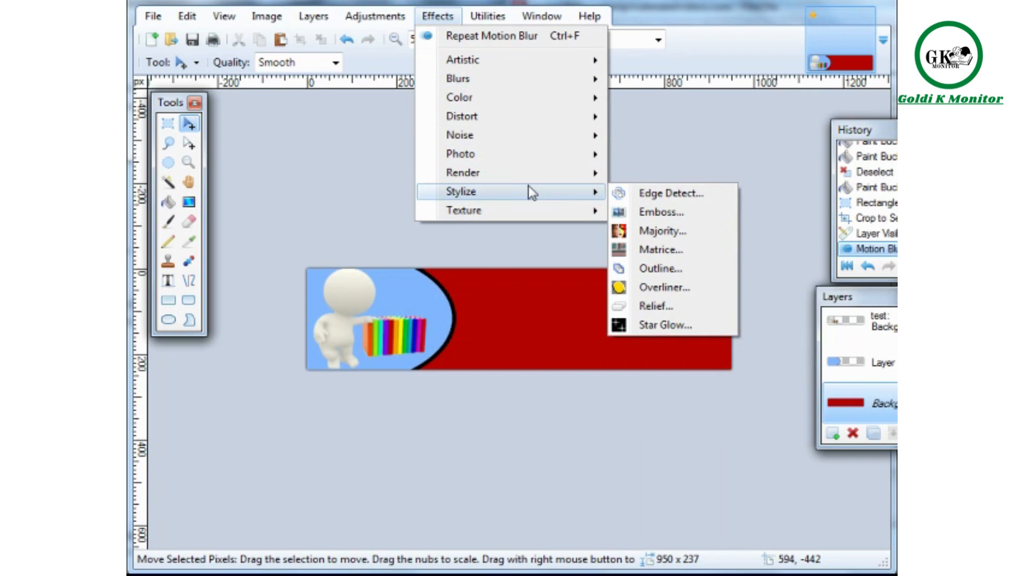
pyautogui.moveTo(549, 134)
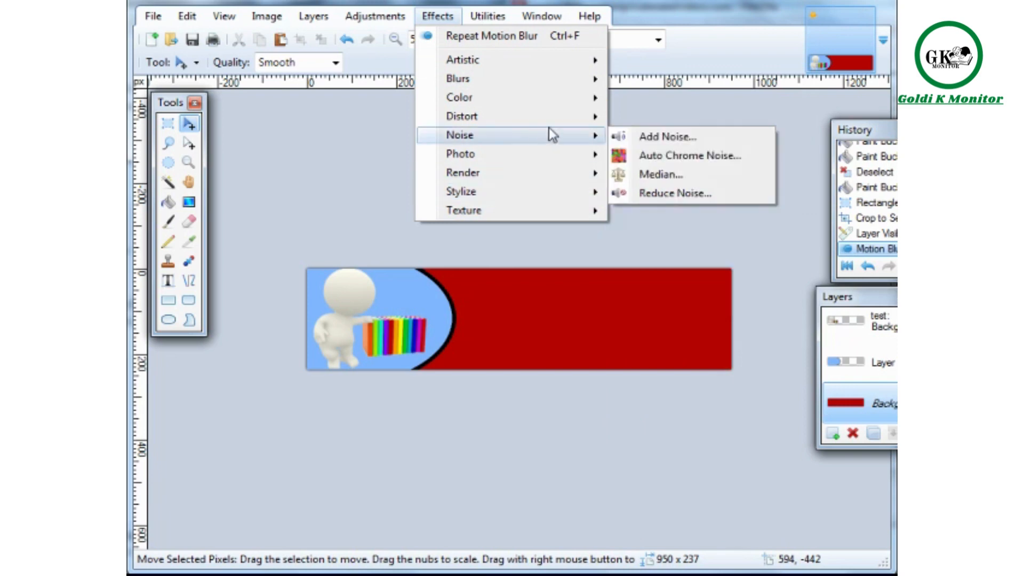
pyautogui.click(637, 136)
pyautogui.moveTo(579, 192); pyautogui.dragTo(974, 233)
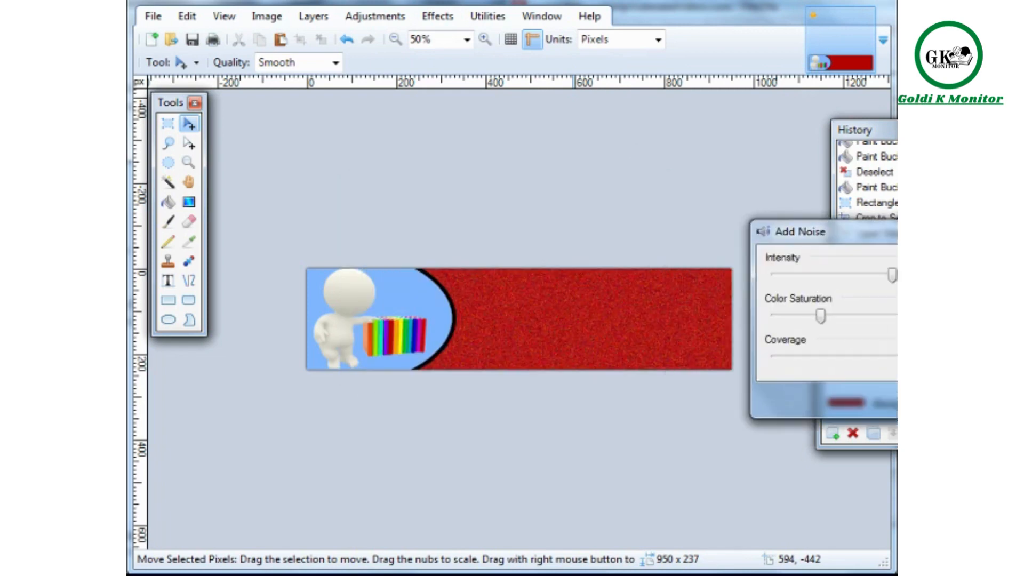
pyautogui.moveTo(892, 275); pyautogui.dragTo(830, 276)
pyautogui.moveTo(824, 312); pyautogui.dragTo(848, 317)
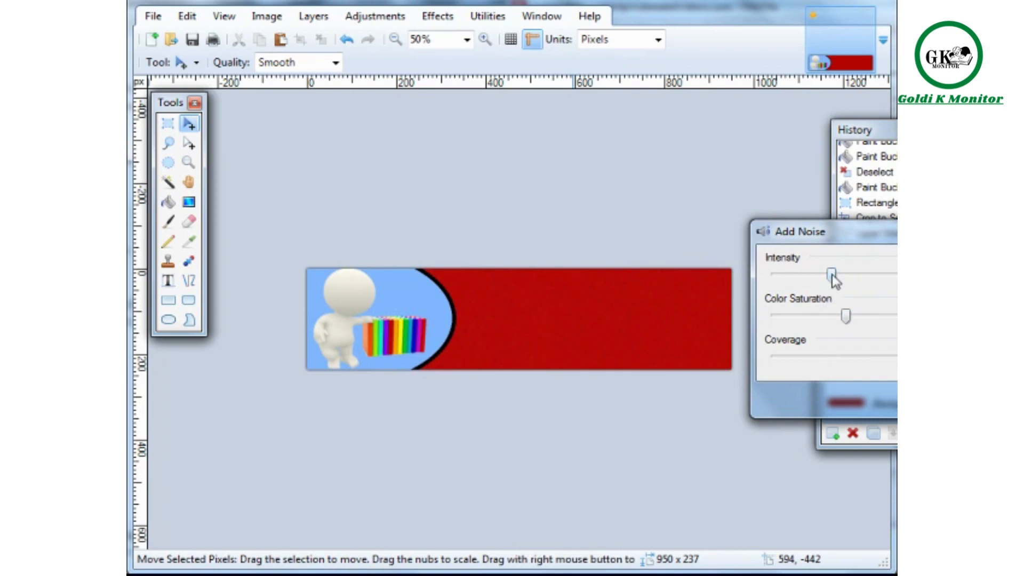
pyautogui.moveTo(831, 275); pyautogui.dragTo(810, 277)
pyautogui.press('Return')
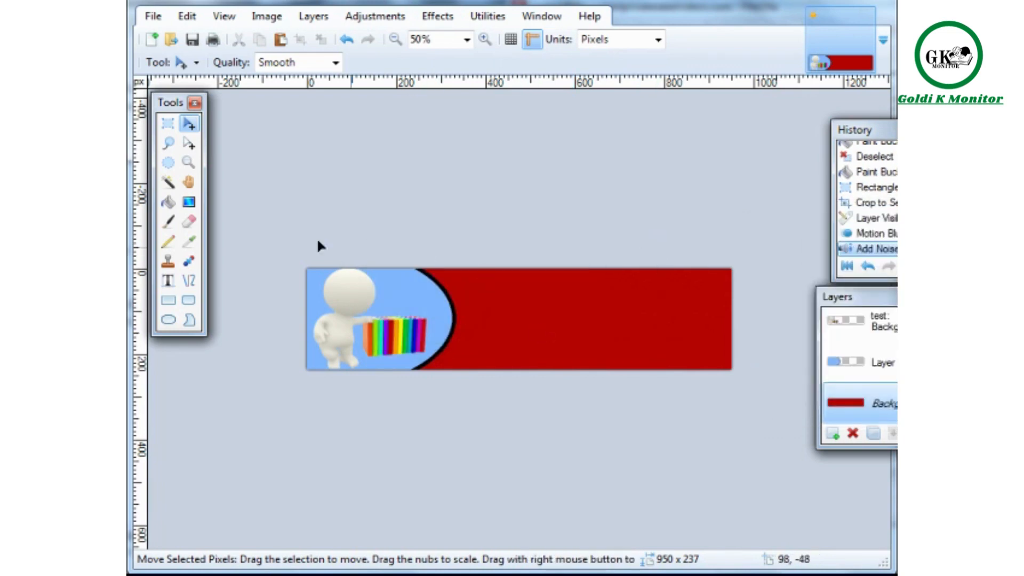
# Start a text in the red area beside the blue shape and set the primary color to white, keeping the Colors window off the banner.
pyautogui.click(168, 281)
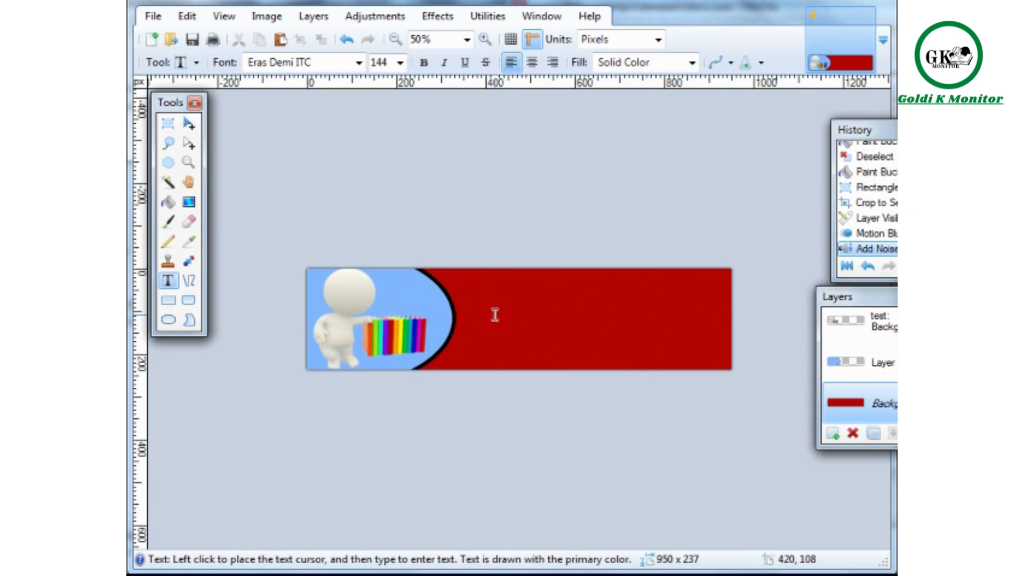
pyautogui.click(501, 316)
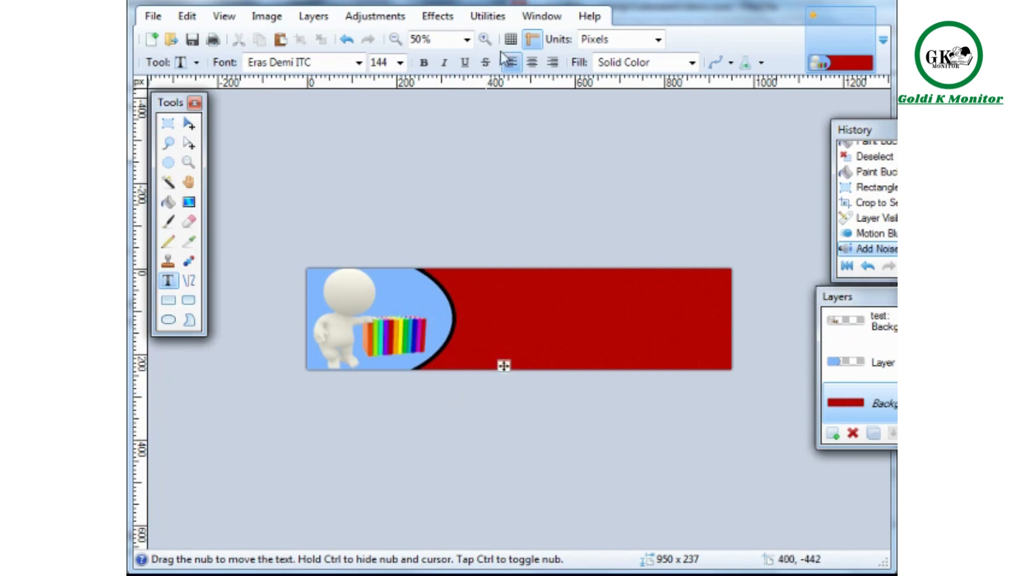
pyautogui.click(541, 16)
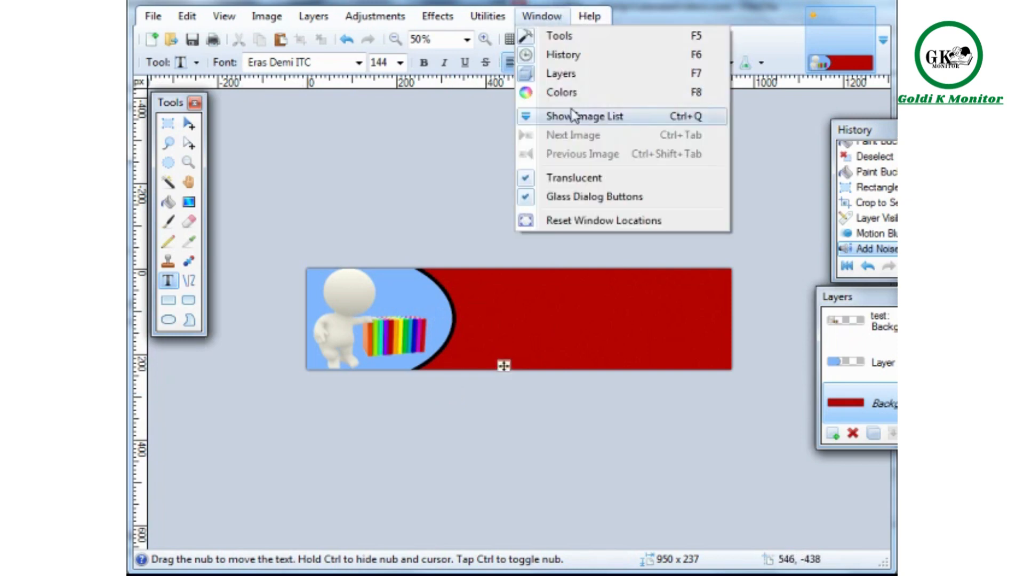
pyautogui.click(570, 91)
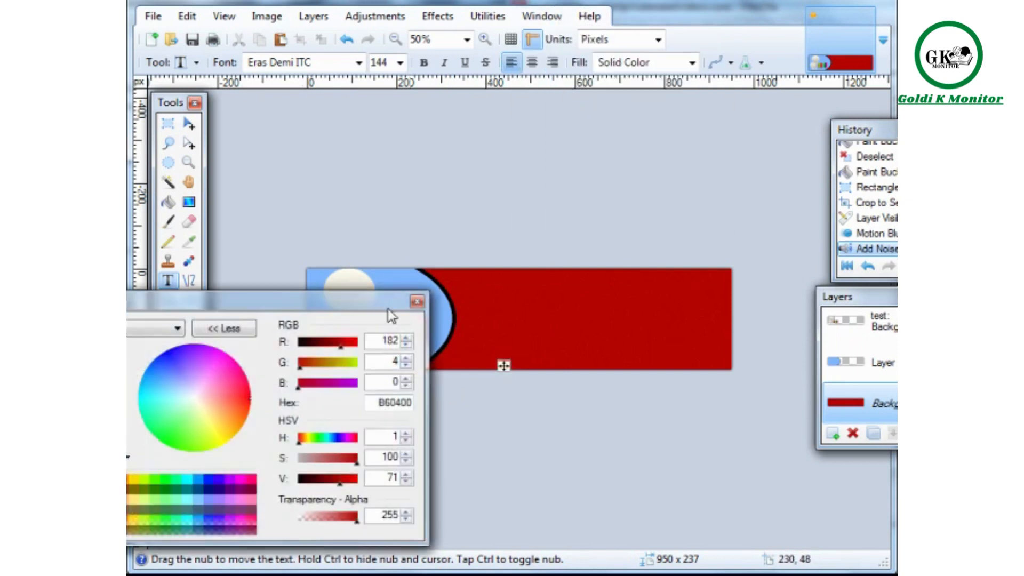
pyautogui.moveTo(394, 315); pyautogui.dragTo(472, 364)
pyautogui.click(305, 380)
pyautogui.moveTo(306, 360); pyautogui.dragTo(280, 409)
pyautogui.moveTo(193, 407); pyautogui.dragTo(234, 334)
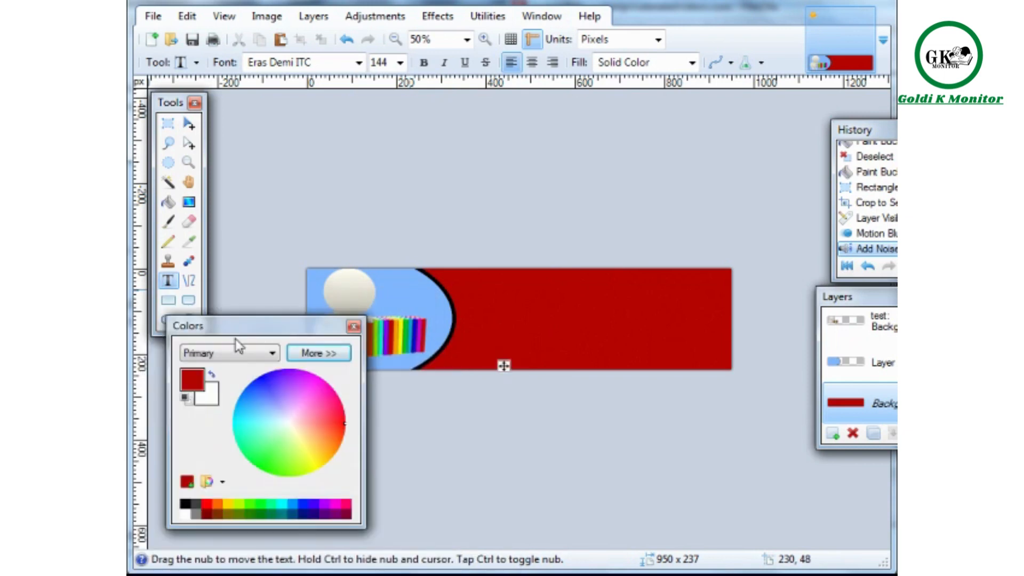
pyautogui.click(186, 514)
pyautogui.moveTo(269, 340); pyautogui.dragTo(225, 420)
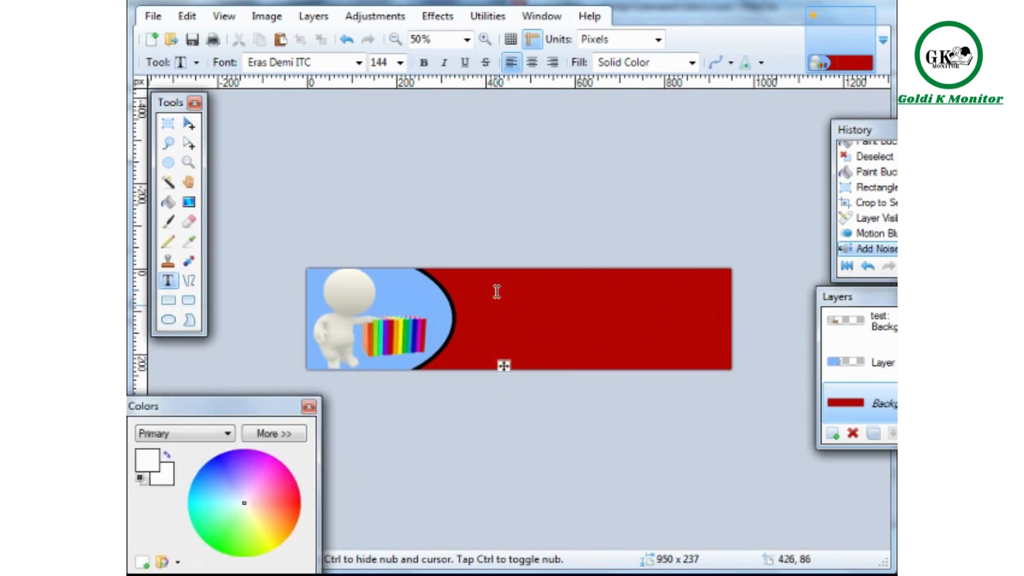
# Set the text size to 26 and write "20% Off All Books" with "(4 Days Only)" on a second line in the red area.
pyautogui.click(400, 63)
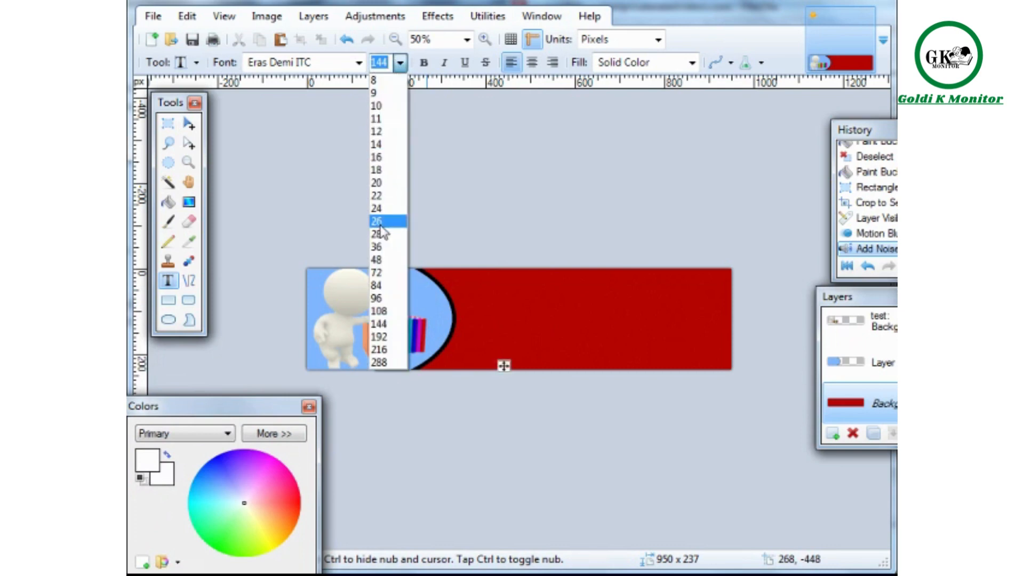
pyautogui.click(381, 223)
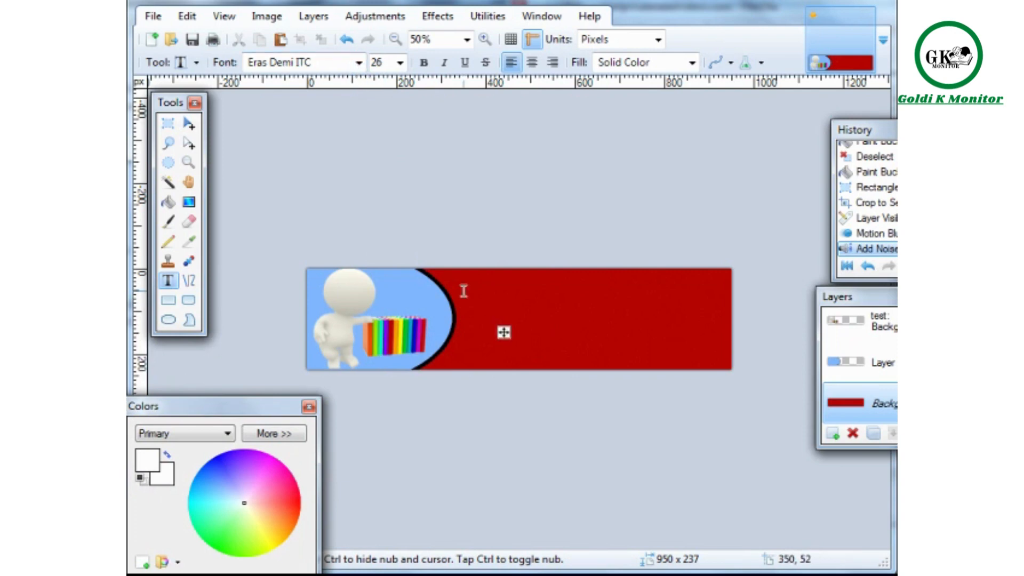
pyautogui.write('20% ')
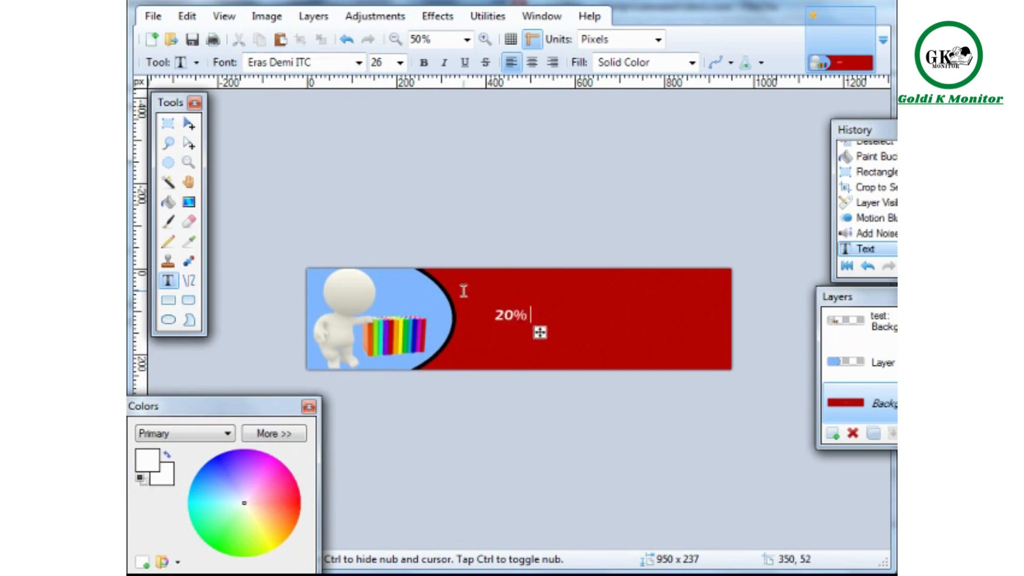
pyautogui.write('Off All Bo')
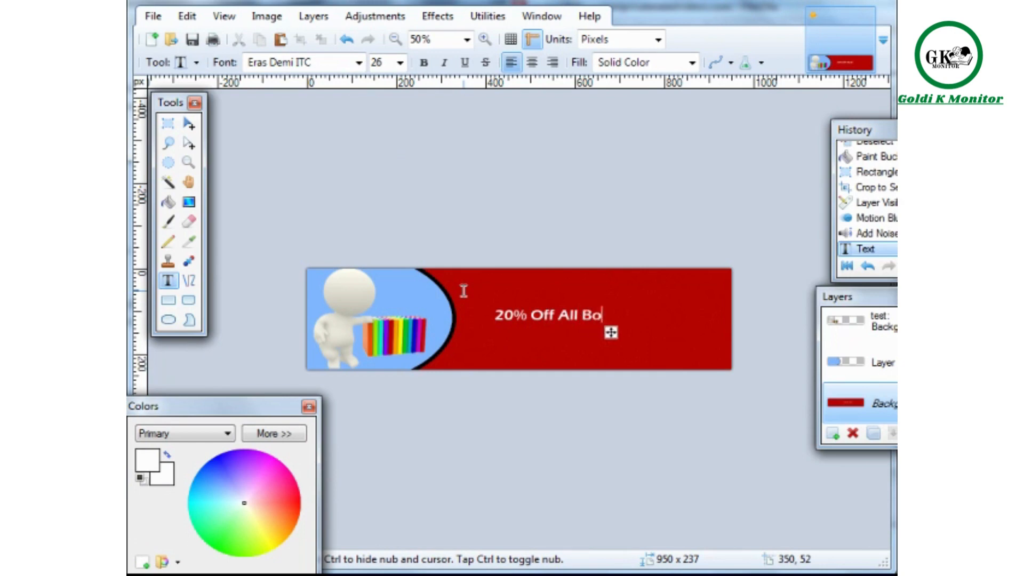
pyautogui.write('oks')
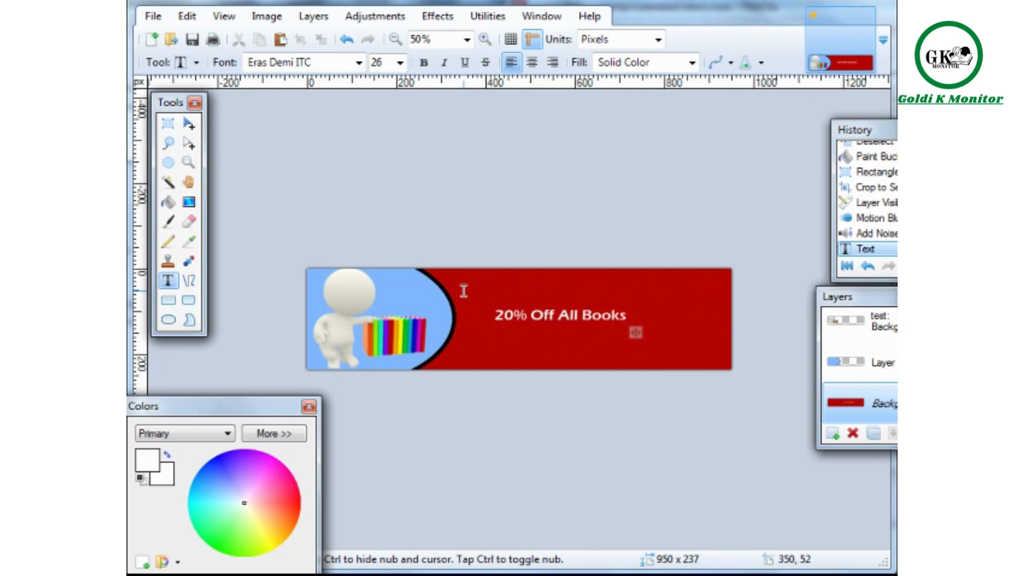
pyautogui.press('Return')
pyautogui.write('(4')
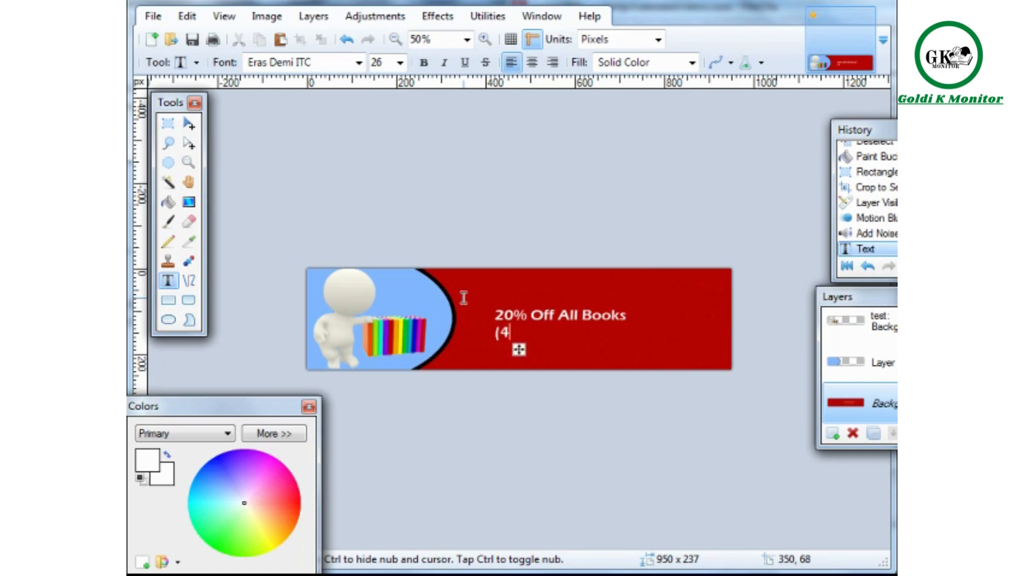
pyautogui.write(' Days Only)')
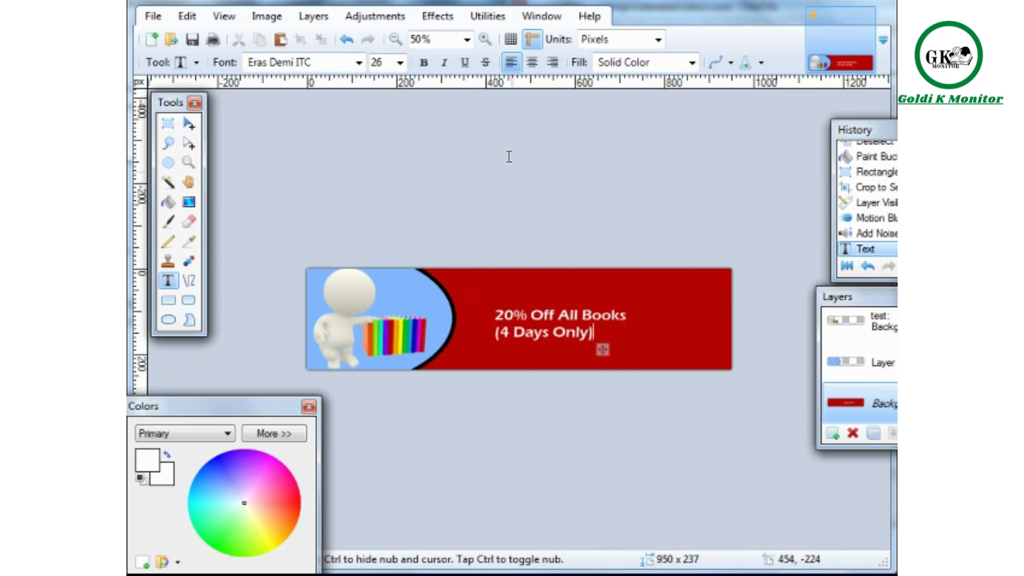
# Center-align the two-line text, enlarge it to size 48 and fit it inside the red area beside the blue shape.
pyautogui.click(537, 61)
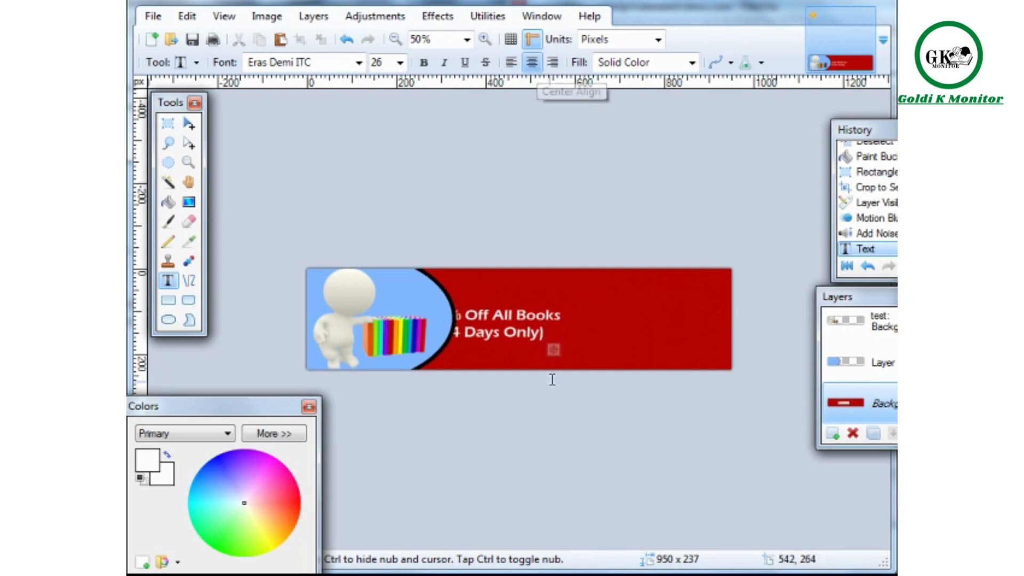
pyautogui.moveTo(553, 350); pyautogui.dragTo(621, 348)
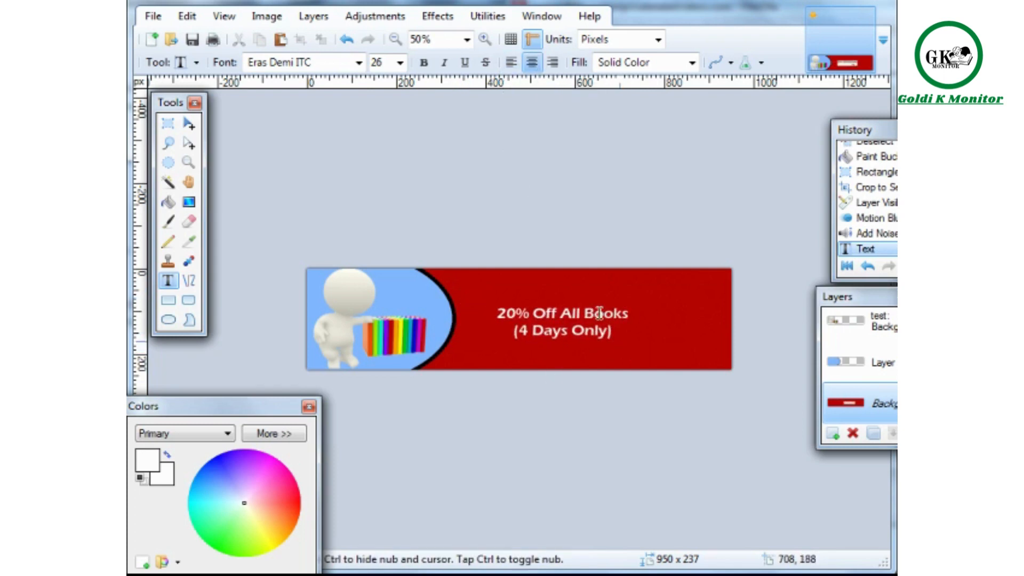
pyautogui.write('22')
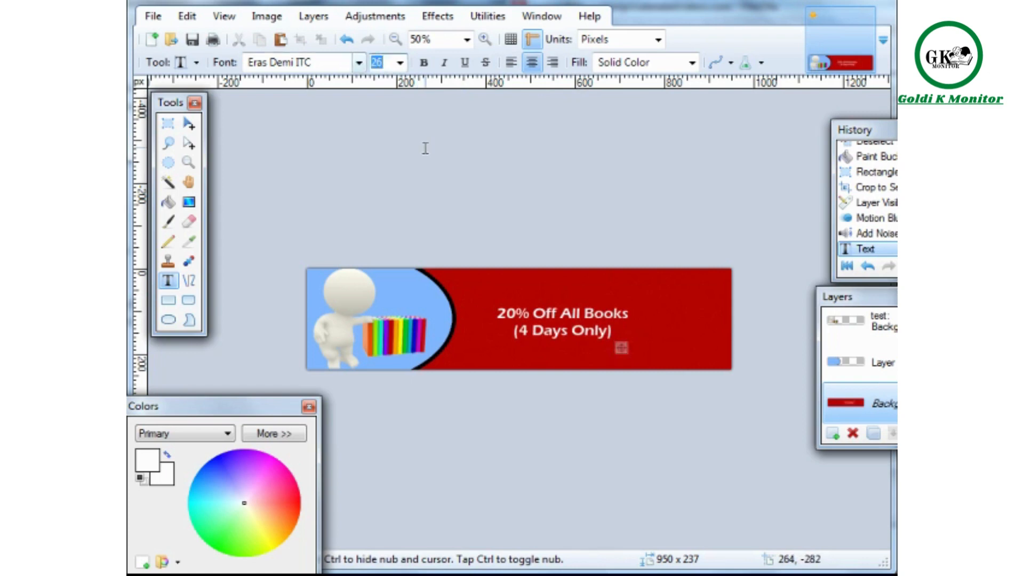
pyautogui.press('Return')
pyautogui.write('36')
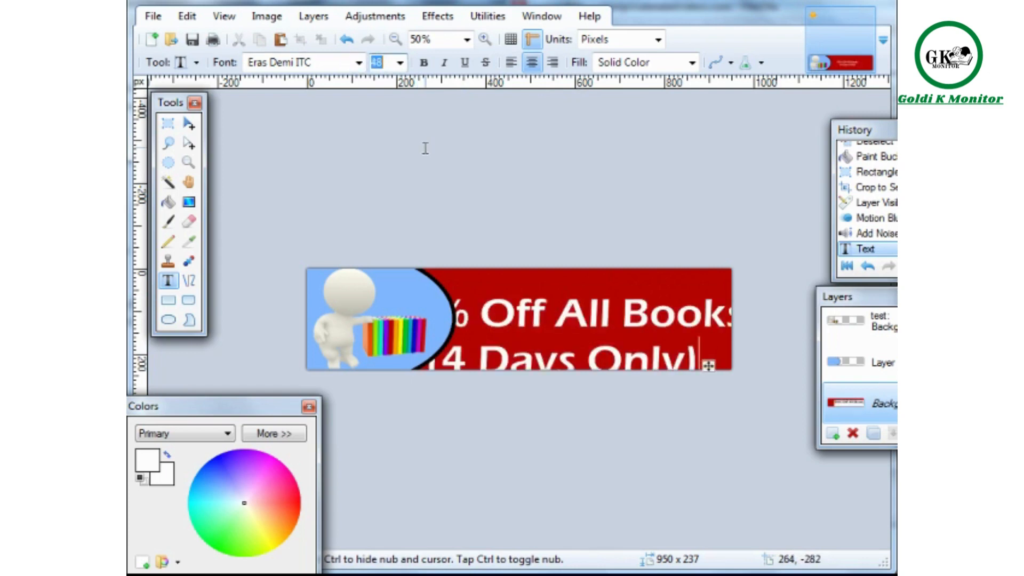
pyautogui.press('Return')
pyautogui.write('48')
pyautogui.press('Return')
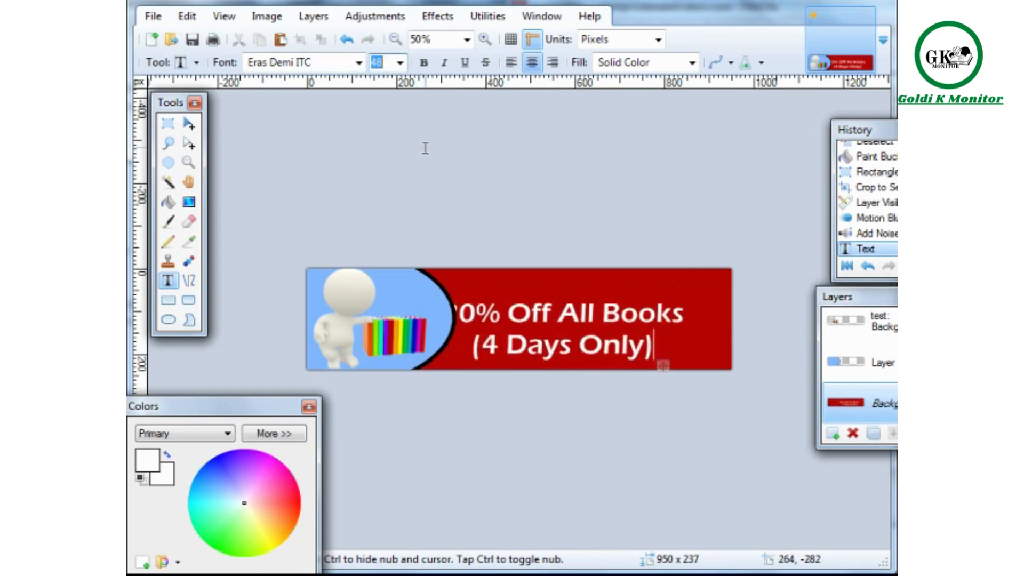
pyautogui.moveTo(662, 367); pyautogui.dragTo(690, 359)
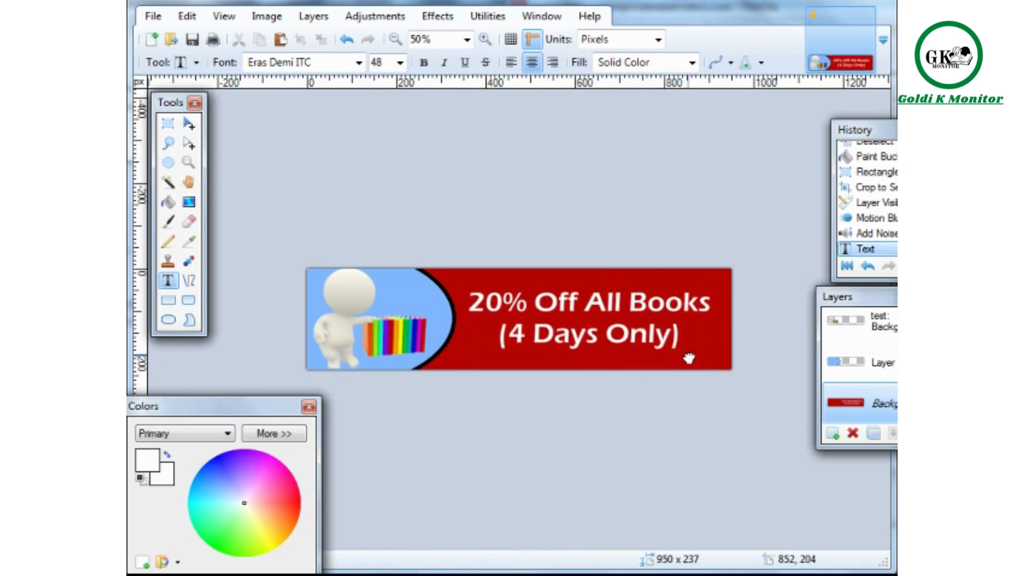
# Try the Forte font on the promotional text and settle on Stencil Std.
pyautogui.click(358, 62)
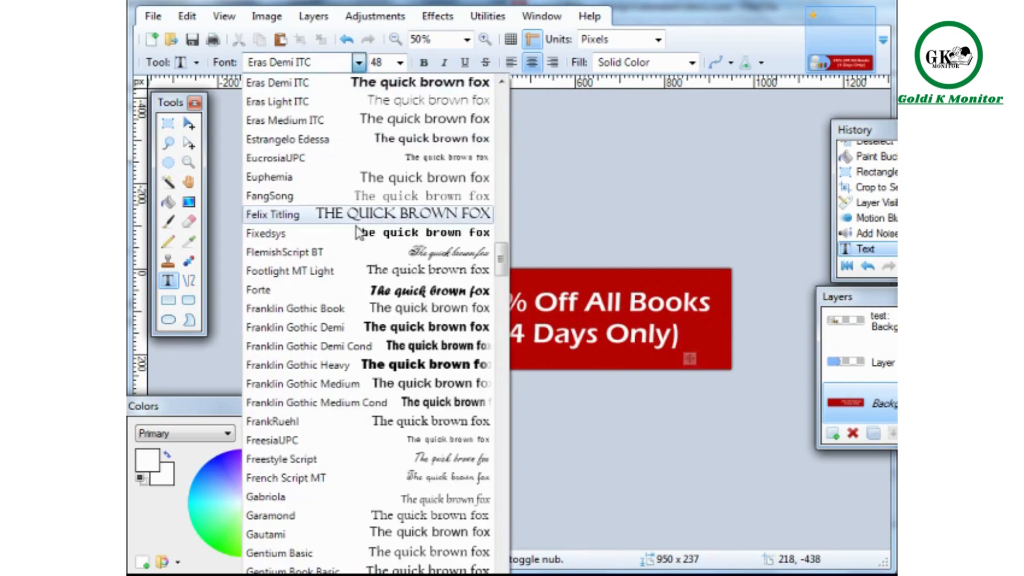
pyautogui.click(359, 291)
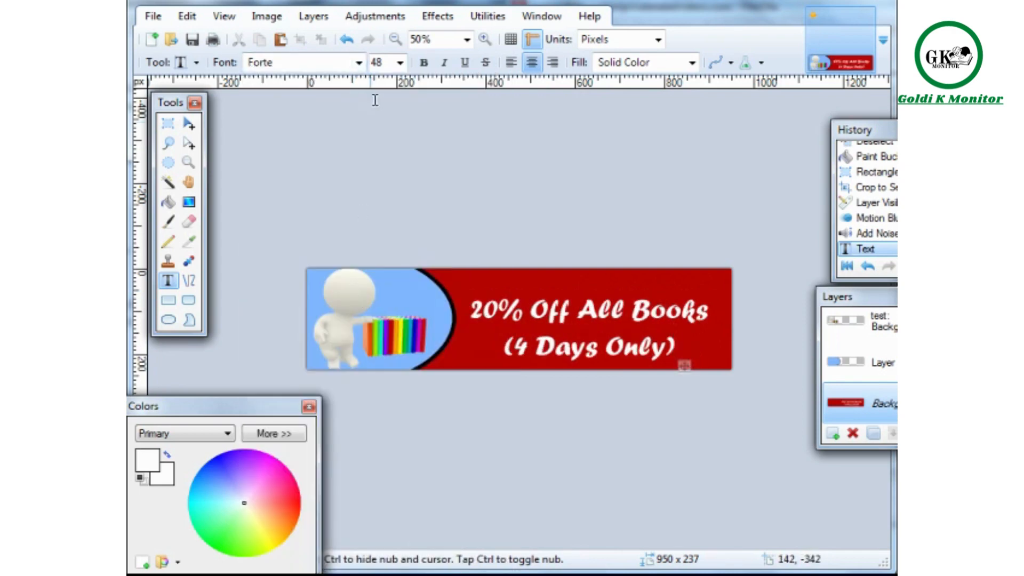
pyautogui.click(359, 62)
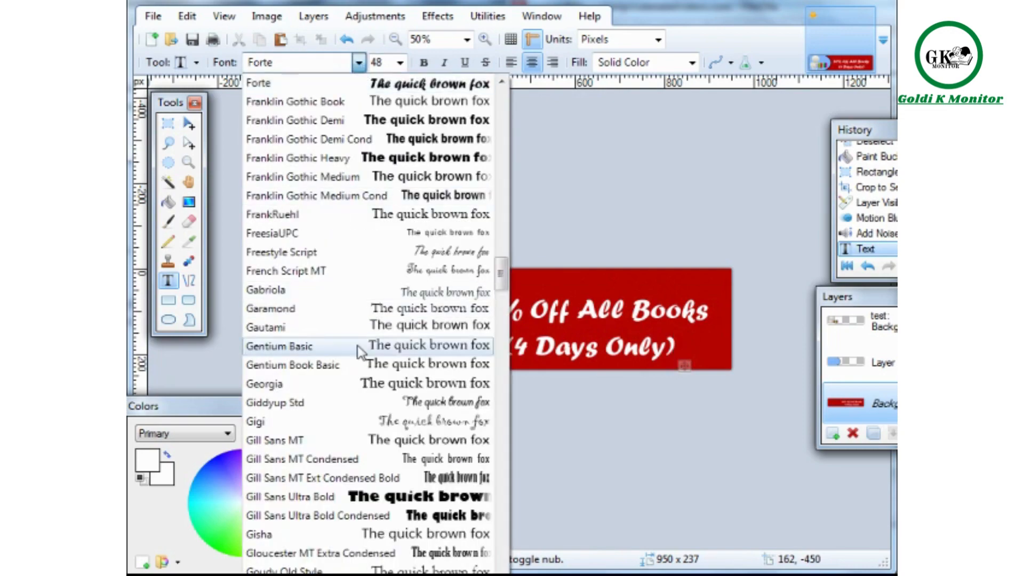
pyautogui.scroll(-6, 359, 352)
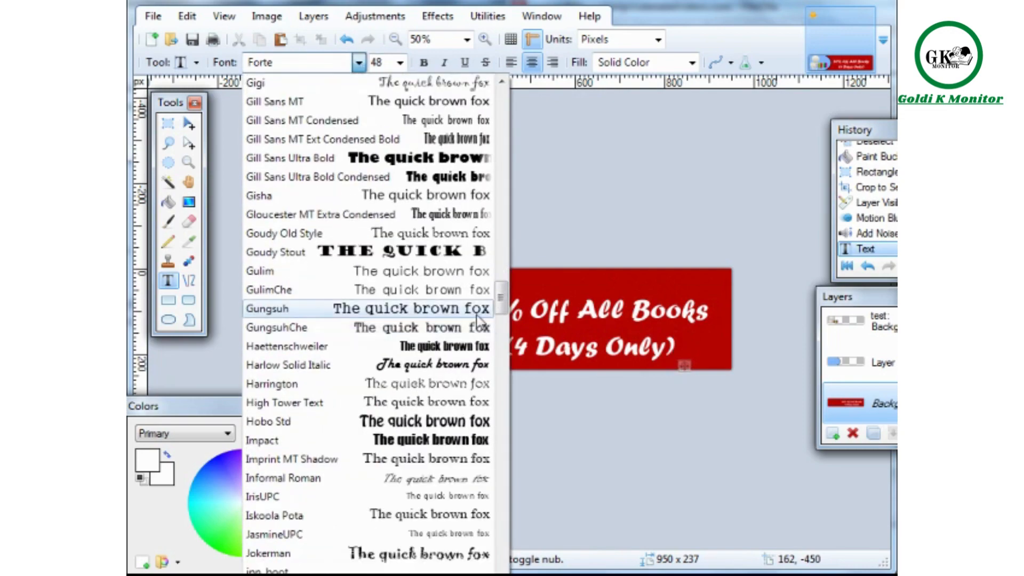
pyautogui.moveTo(500, 297); pyautogui.dragTo(518, 511)
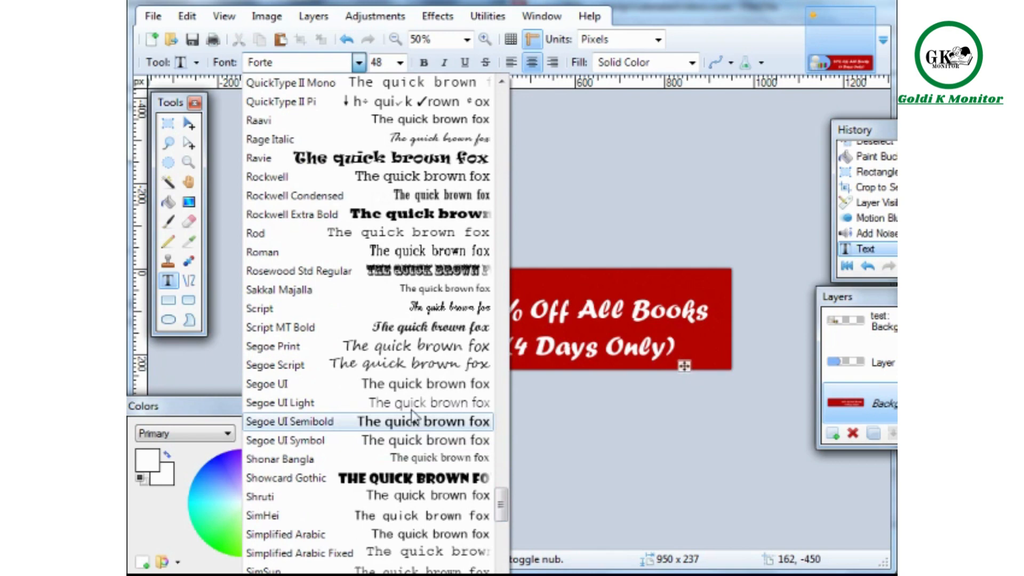
pyautogui.scroll(-2, 403, 383)
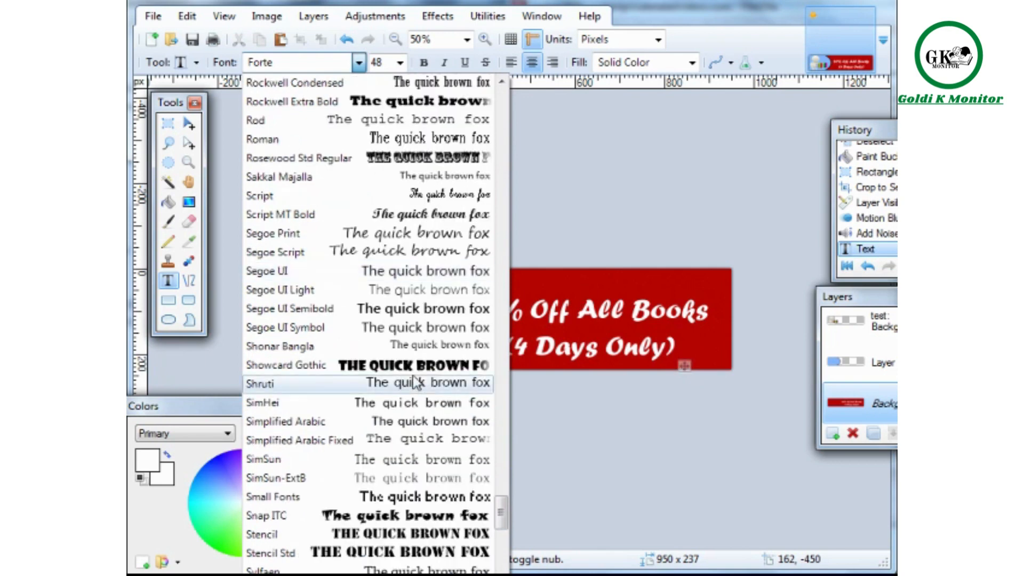
pyautogui.click(422, 549)
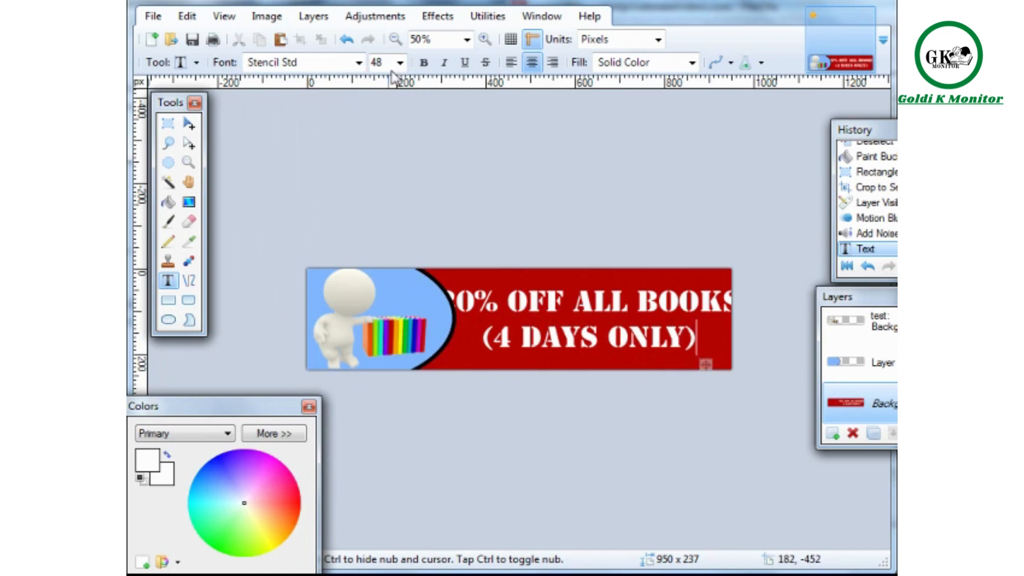
# Reduce the promotional text to size 36, center it in the red area and finish the text by switching to Rectangle Select.
pyautogui.moveTo(391, 64); pyautogui.dragTo(363, 64)
pyautogui.write('28')
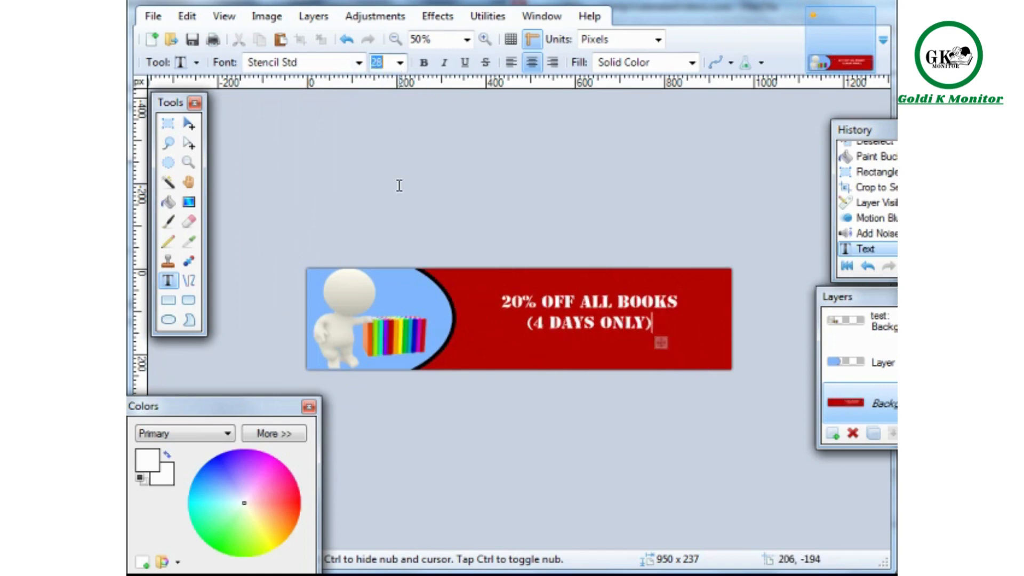
pyautogui.press('Down')
pyautogui.press('Down')
pyautogui.press('Up')
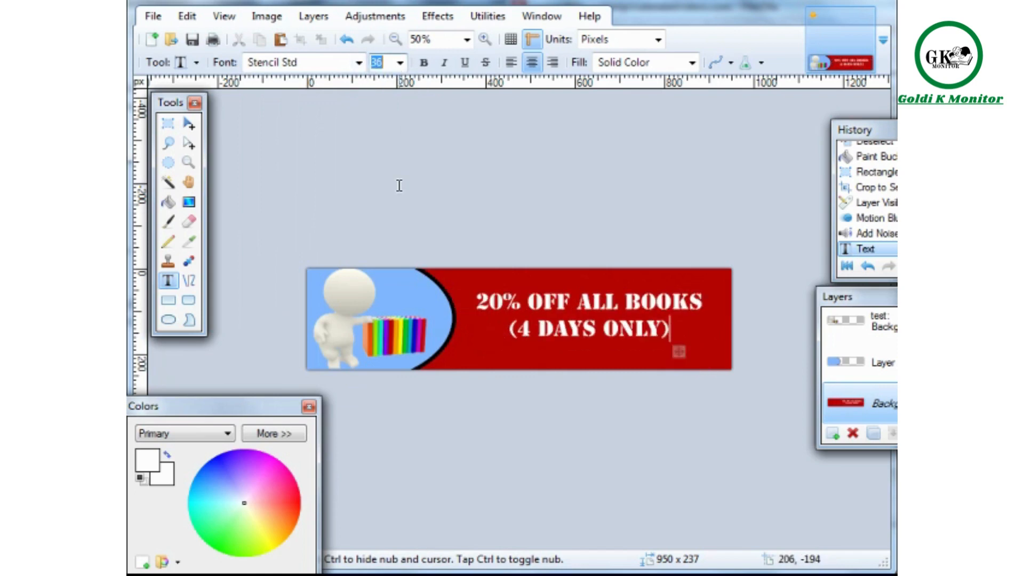
pyautogui.moveTo(681, 356); pyautogui.dragTo(679, 365)
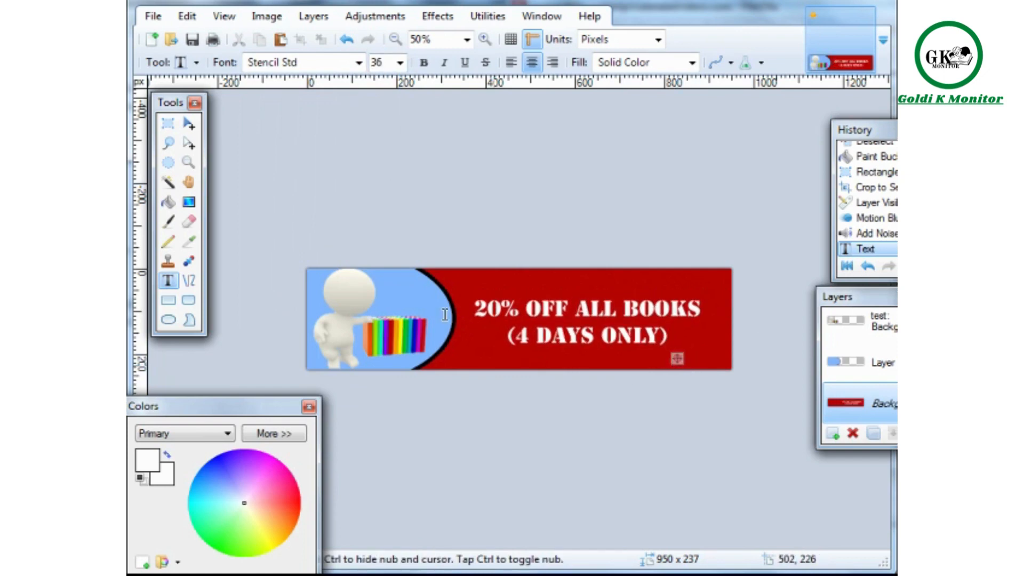
pyautogui.click(168, 124)
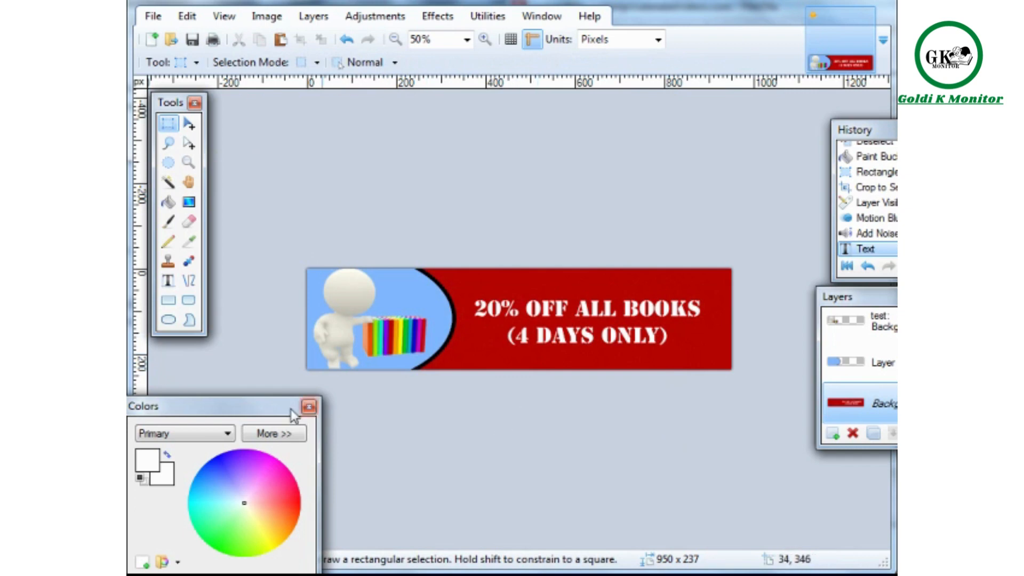
# Show the banner at actual size with the figure and books in view.
pyautogui.moveTo(269, 414); pyautogui.dragTo(268, 416)
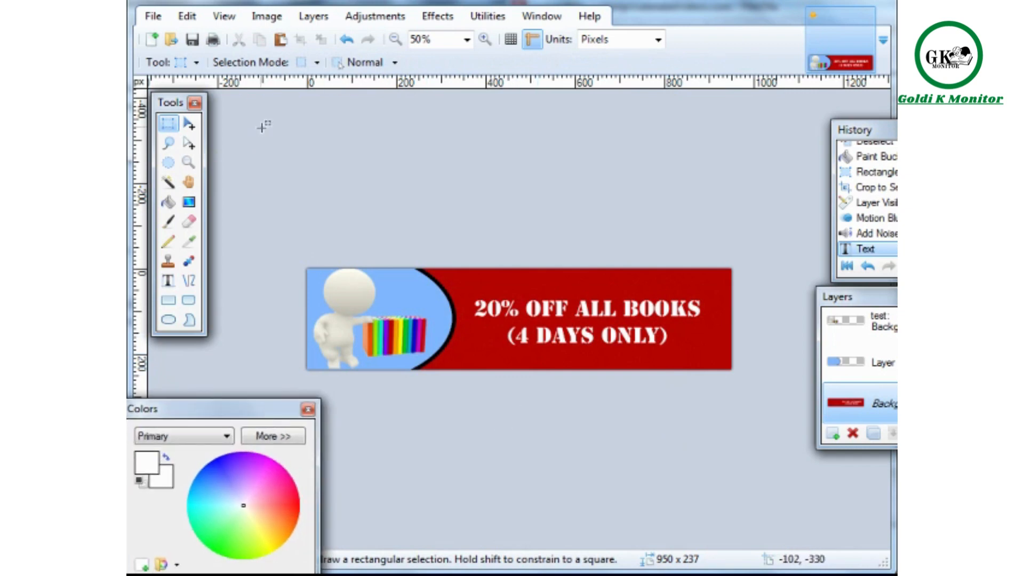
pyautogui.click(265, 17)
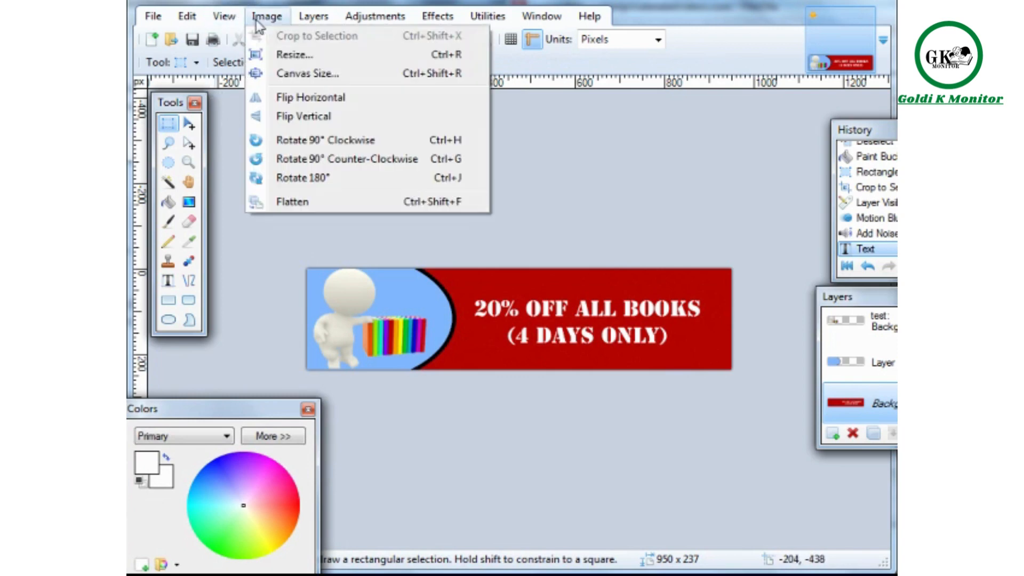
pyautogui.moveTo(225, 17)
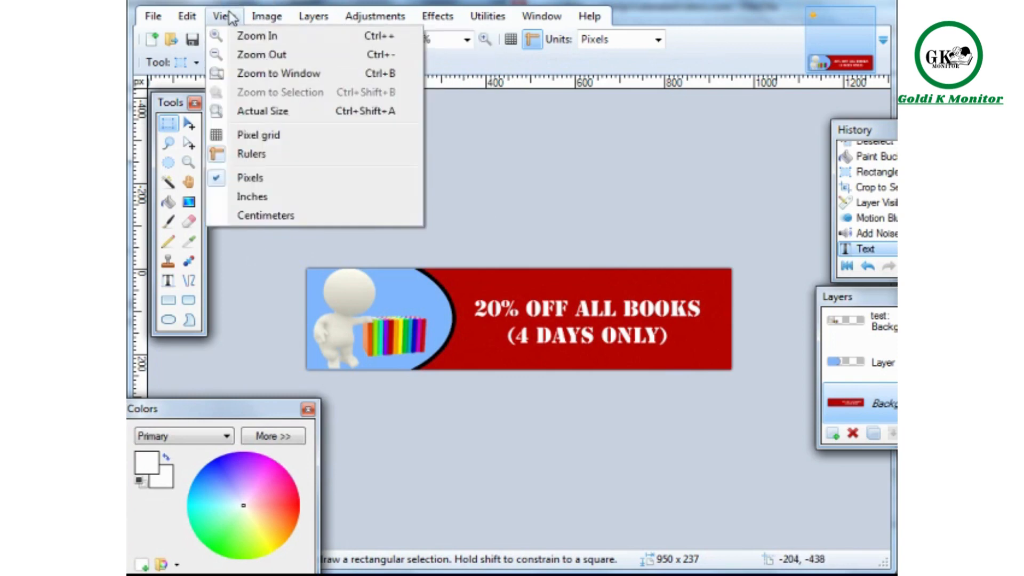
pyautogui.click(220, 106)
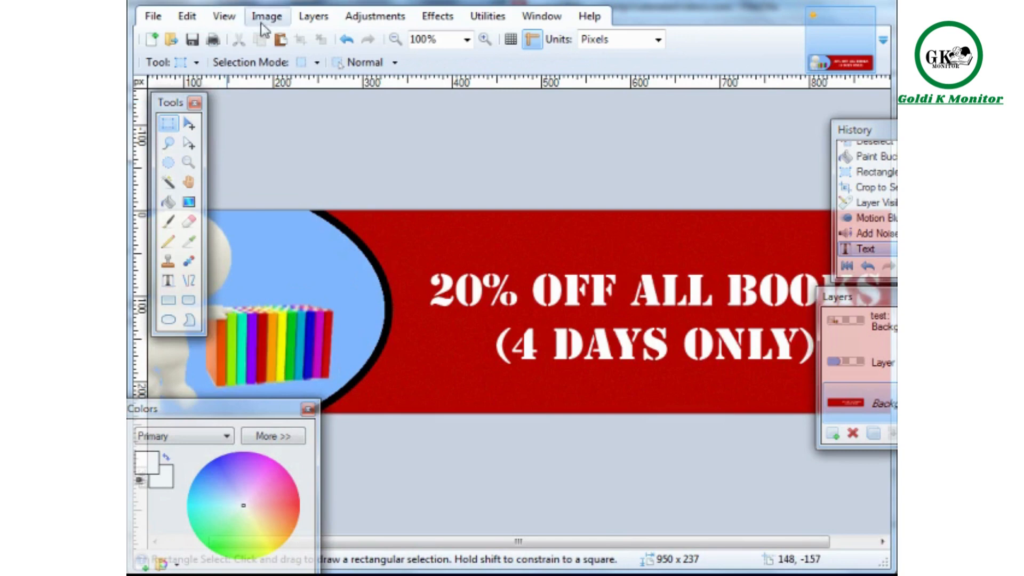
pyautogui.moveTo(606, 543); pyautogui.dragTo(364, 549)
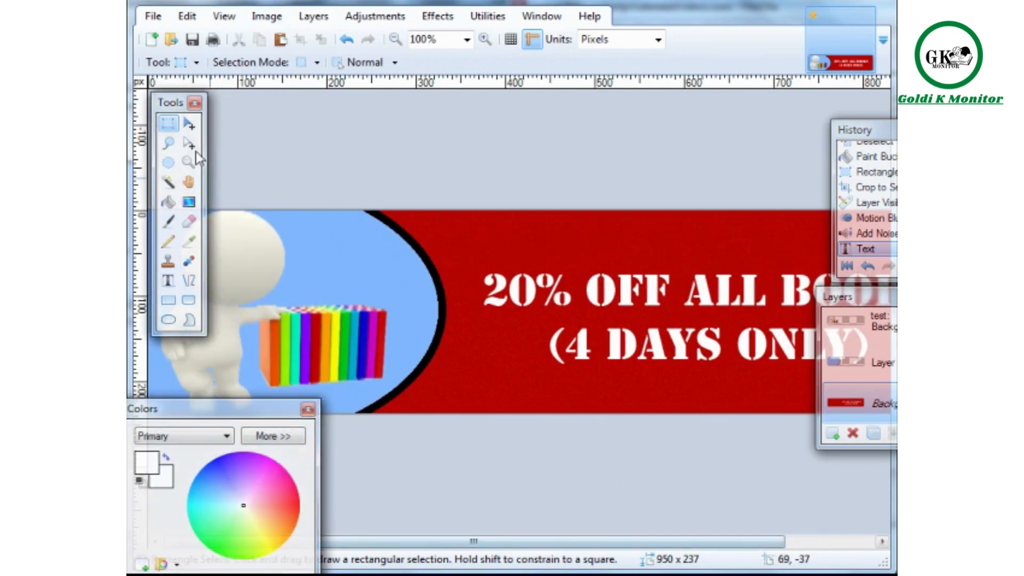
# Close the Tools, History and Layers windows and move the Colors window off the banner.
pyautogui.click(195, 103)
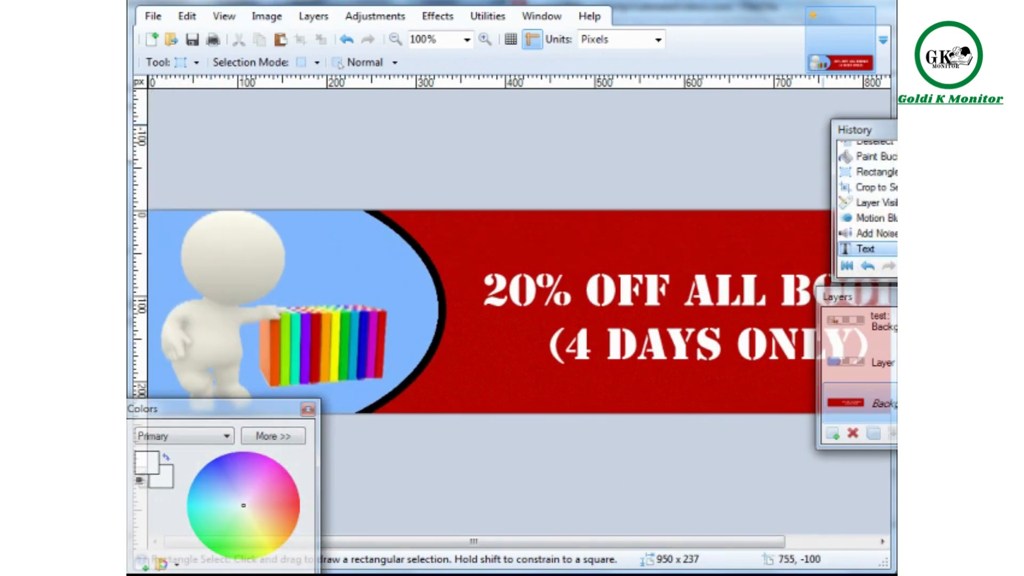
pyautogui.click(895, 129)
pyautogui.press('F7')
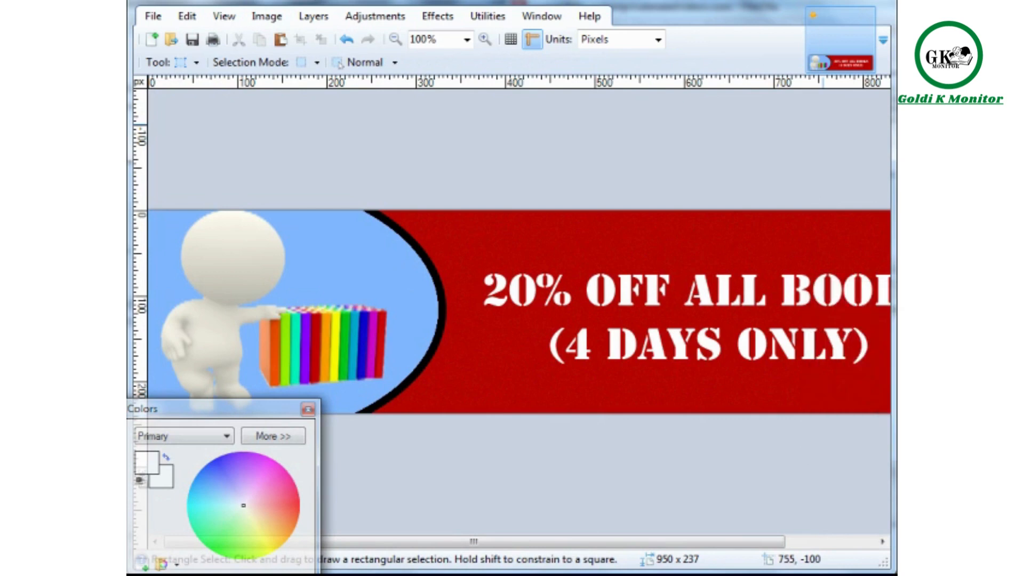
pyautogui.moveTo(264, 412); pyautogui.dragTo(155, 462)
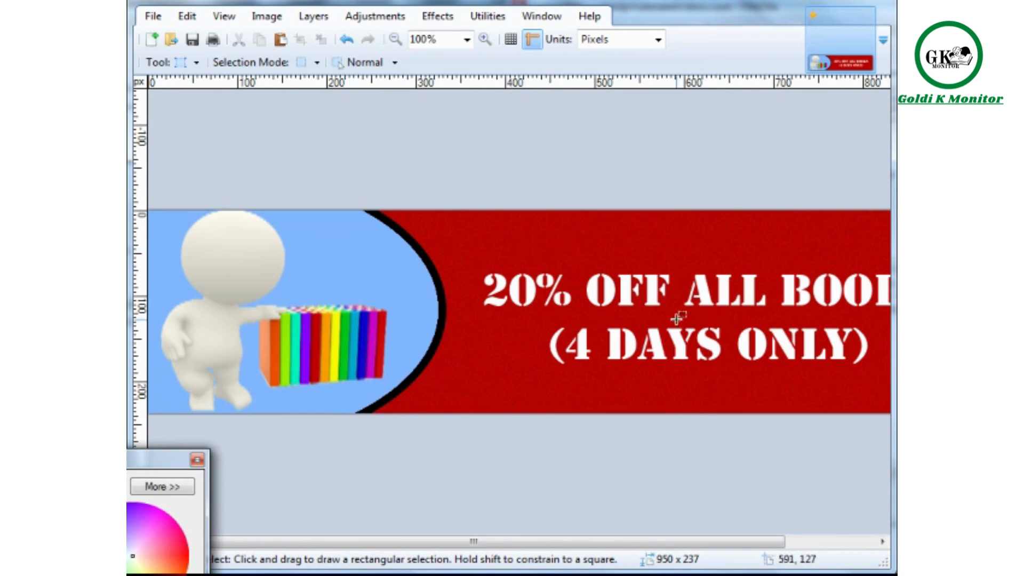
# Examine the banner across its width at actual size and fit the whole image to the window.
pyautogui.moveTo(657, 553); pyautogui.dragTo(750, 549)
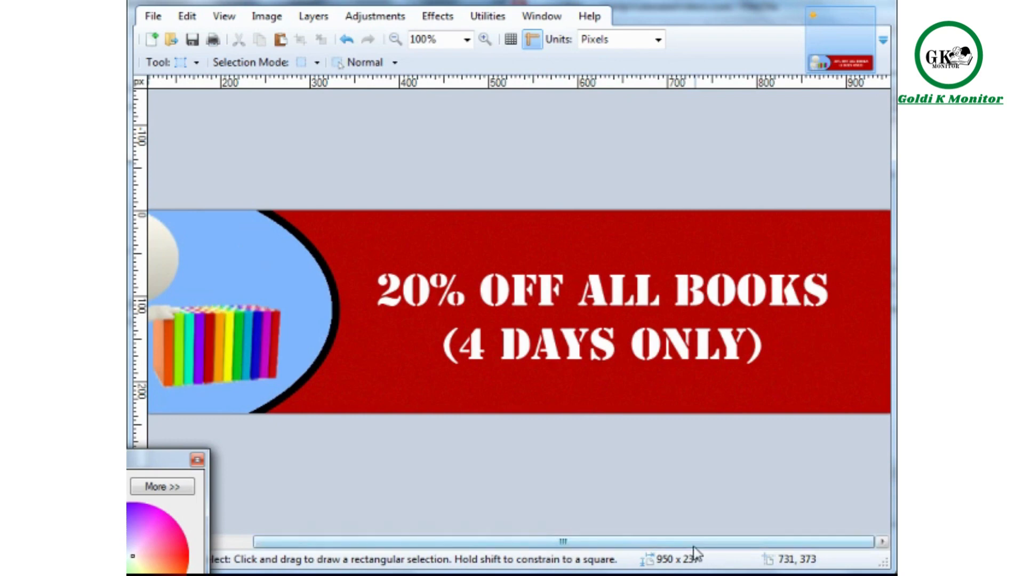
pyautogui.moveTo(693, 551); pyautogui.dragTo(650, 552)
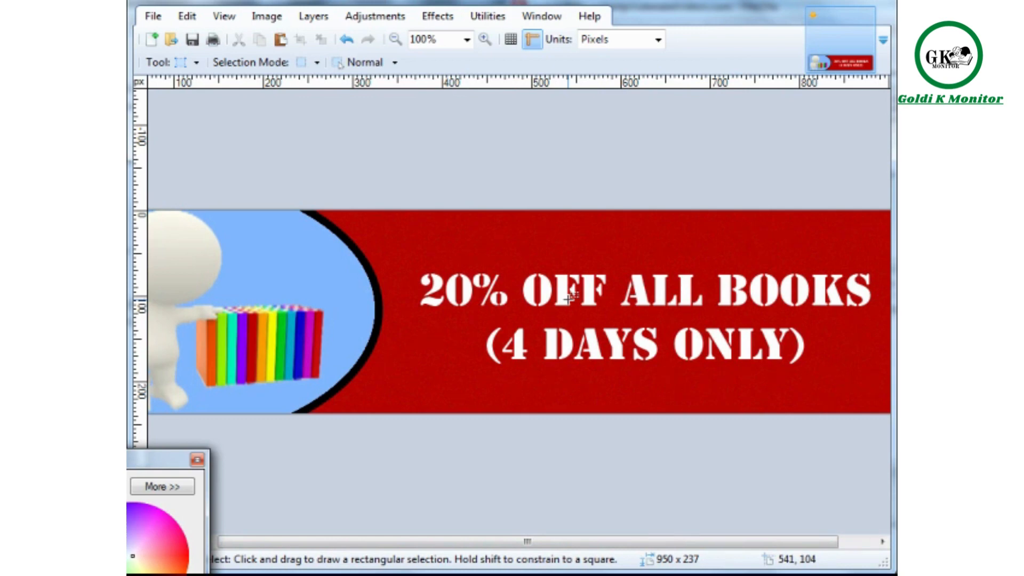
pyautogui.moveTo(950, 322); pyautogui.dragTo(955, 353)
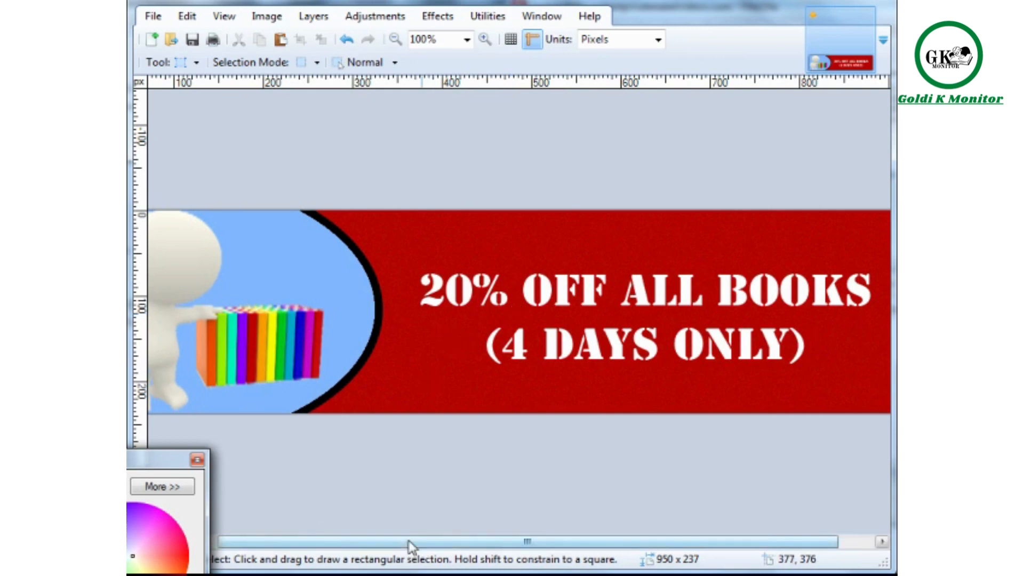
pyautogui.moveTo(409, 543); pyautogui.dragTo(331, 543)
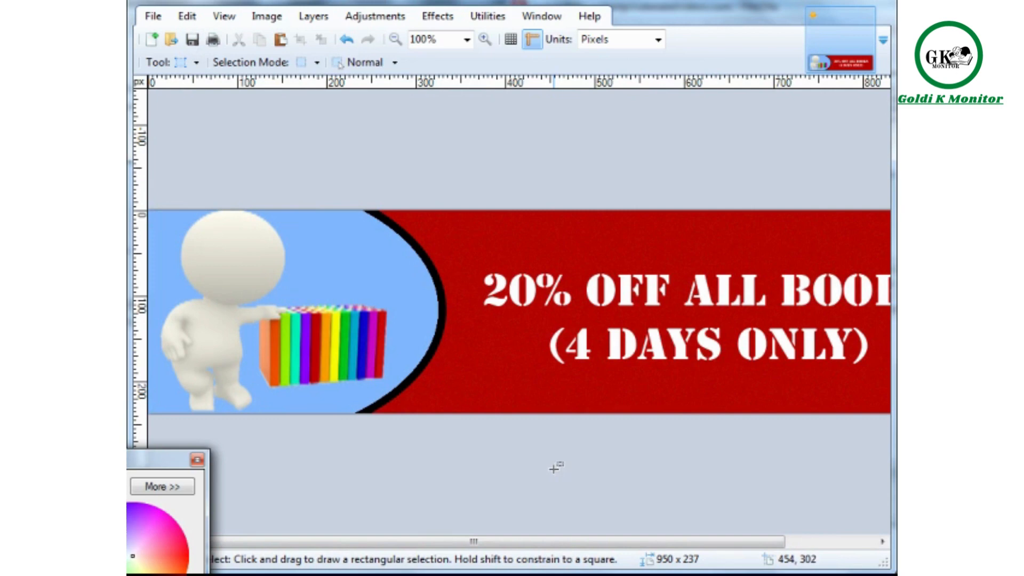
pyautogui.click(222, 16)
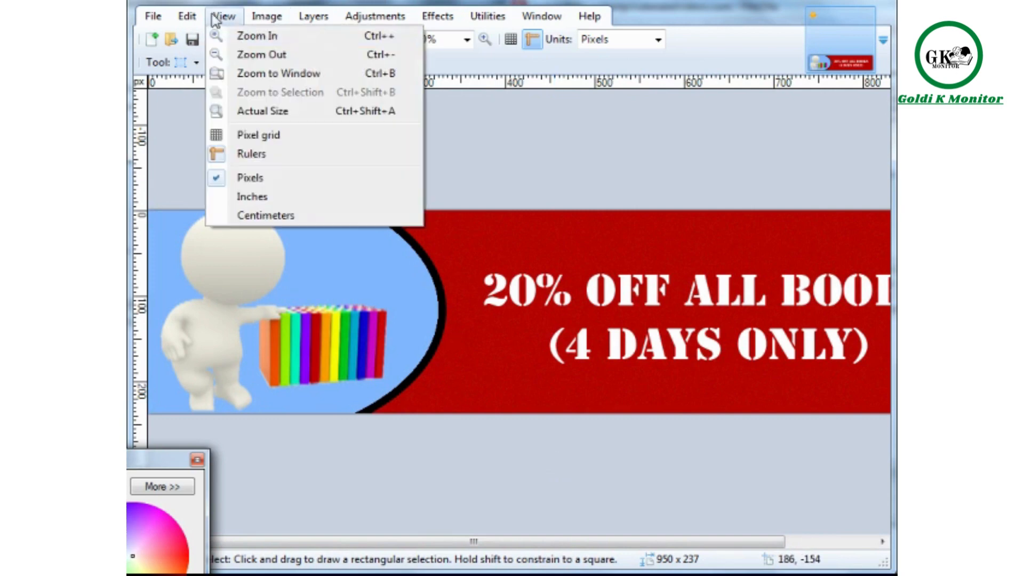
pyautogui.click(243, 73)
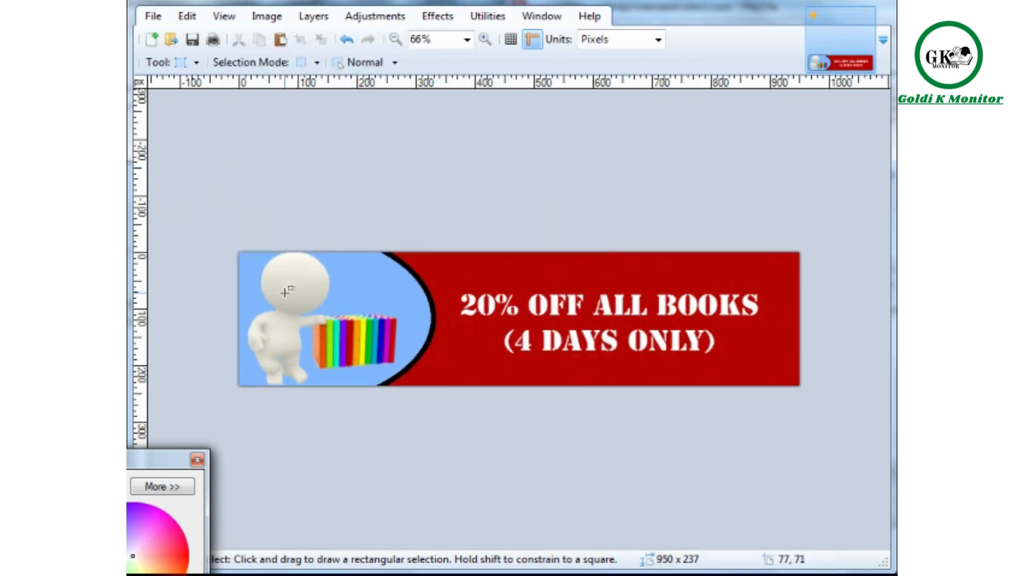